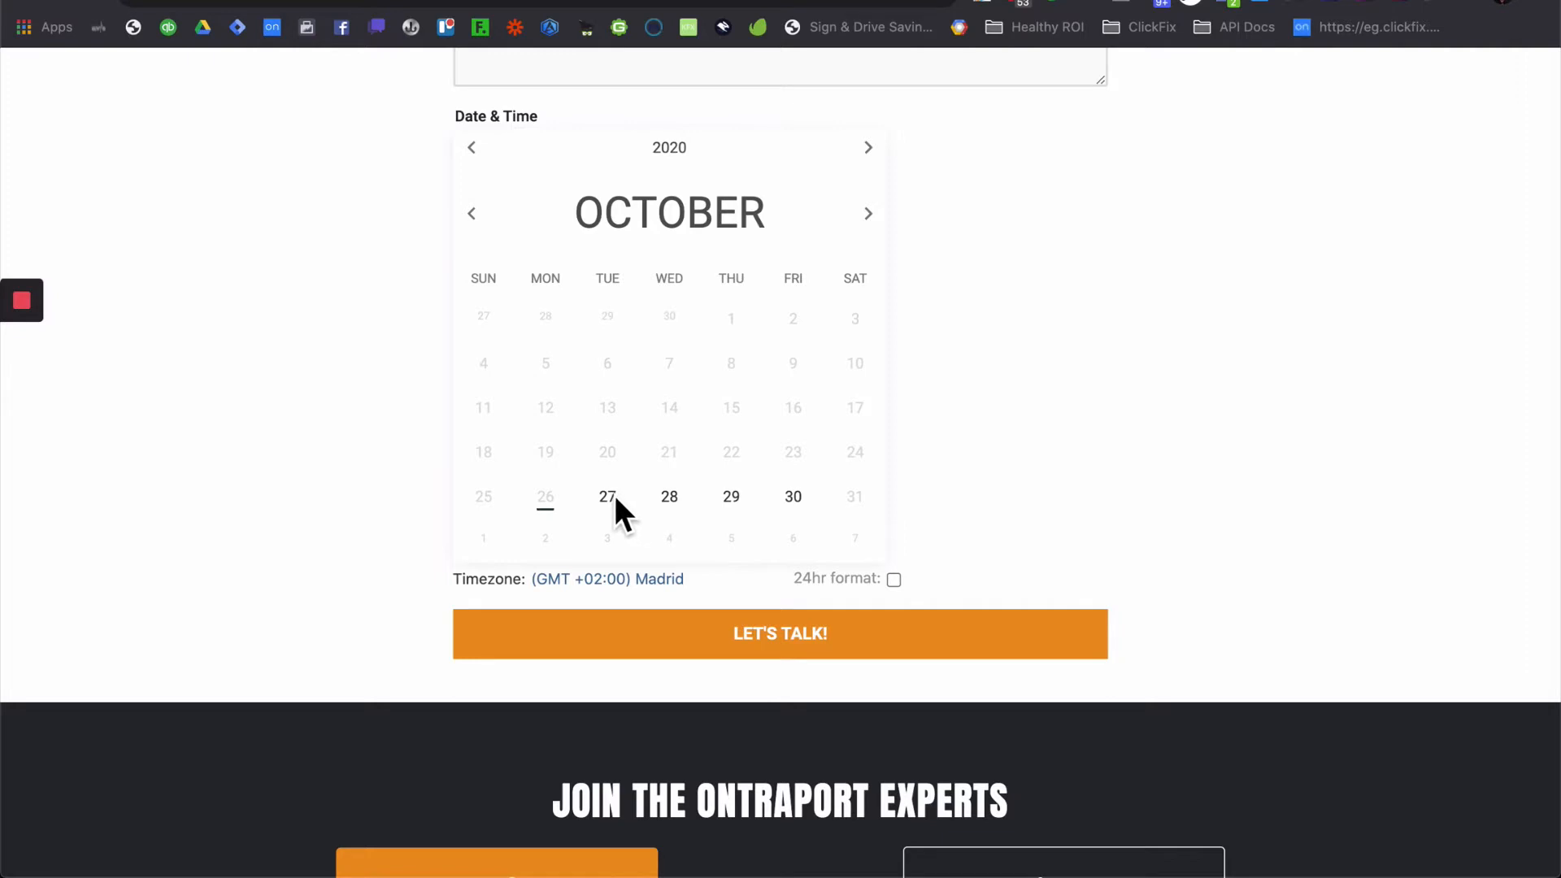
- Book the 10:45 AM slot on Wednesday October 28, 2020, then switch to the ClickFix.io dashboard
left_click(609, 498)
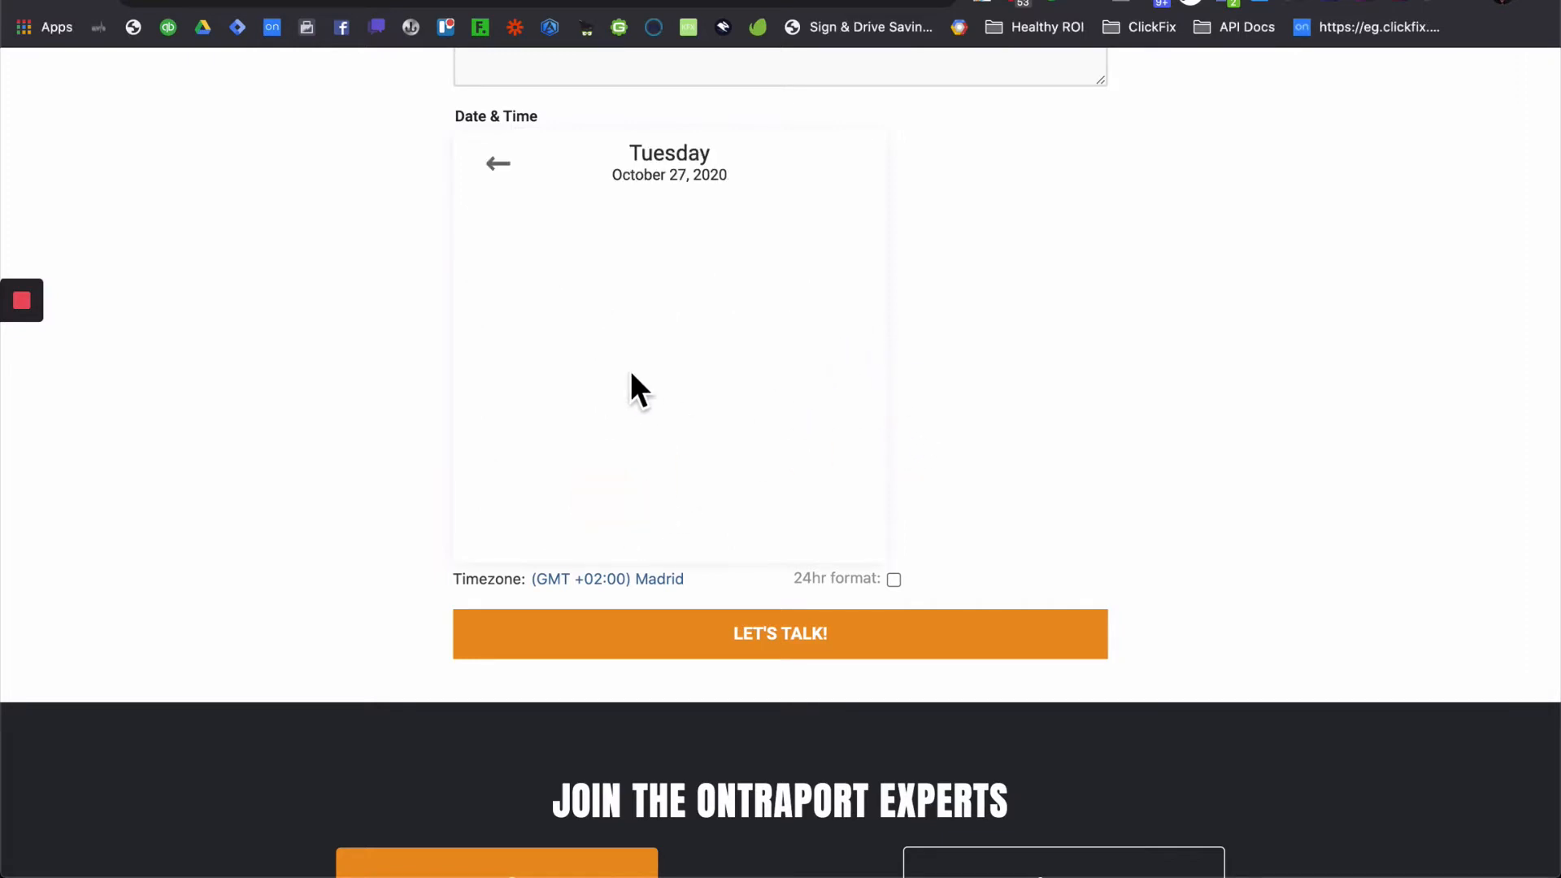
left_click(502, 169)
left_click(669, 493)
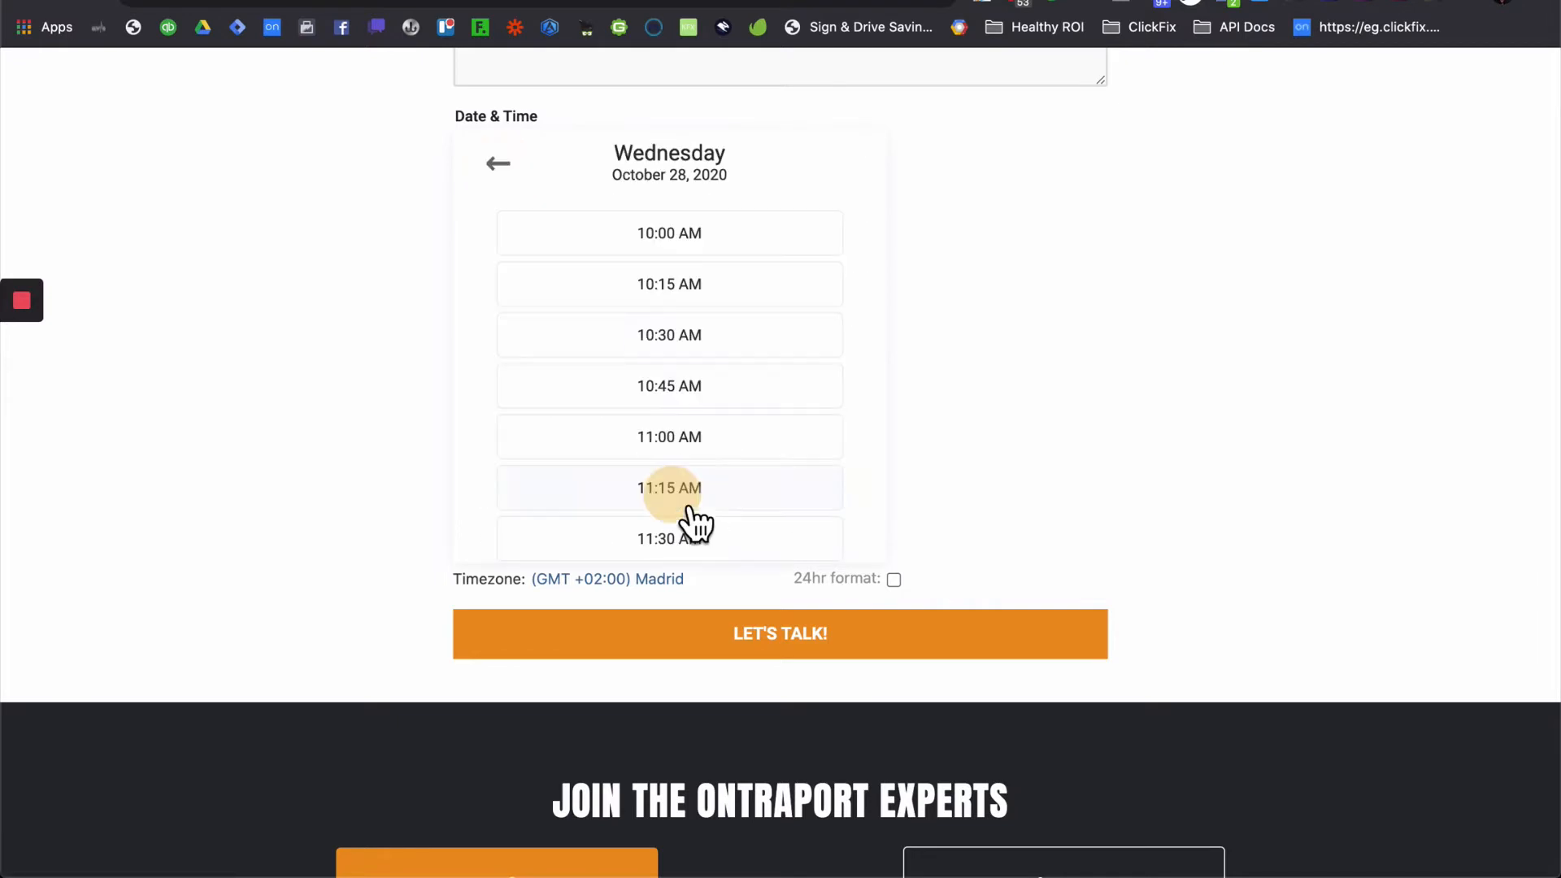
left_click(740, 388)
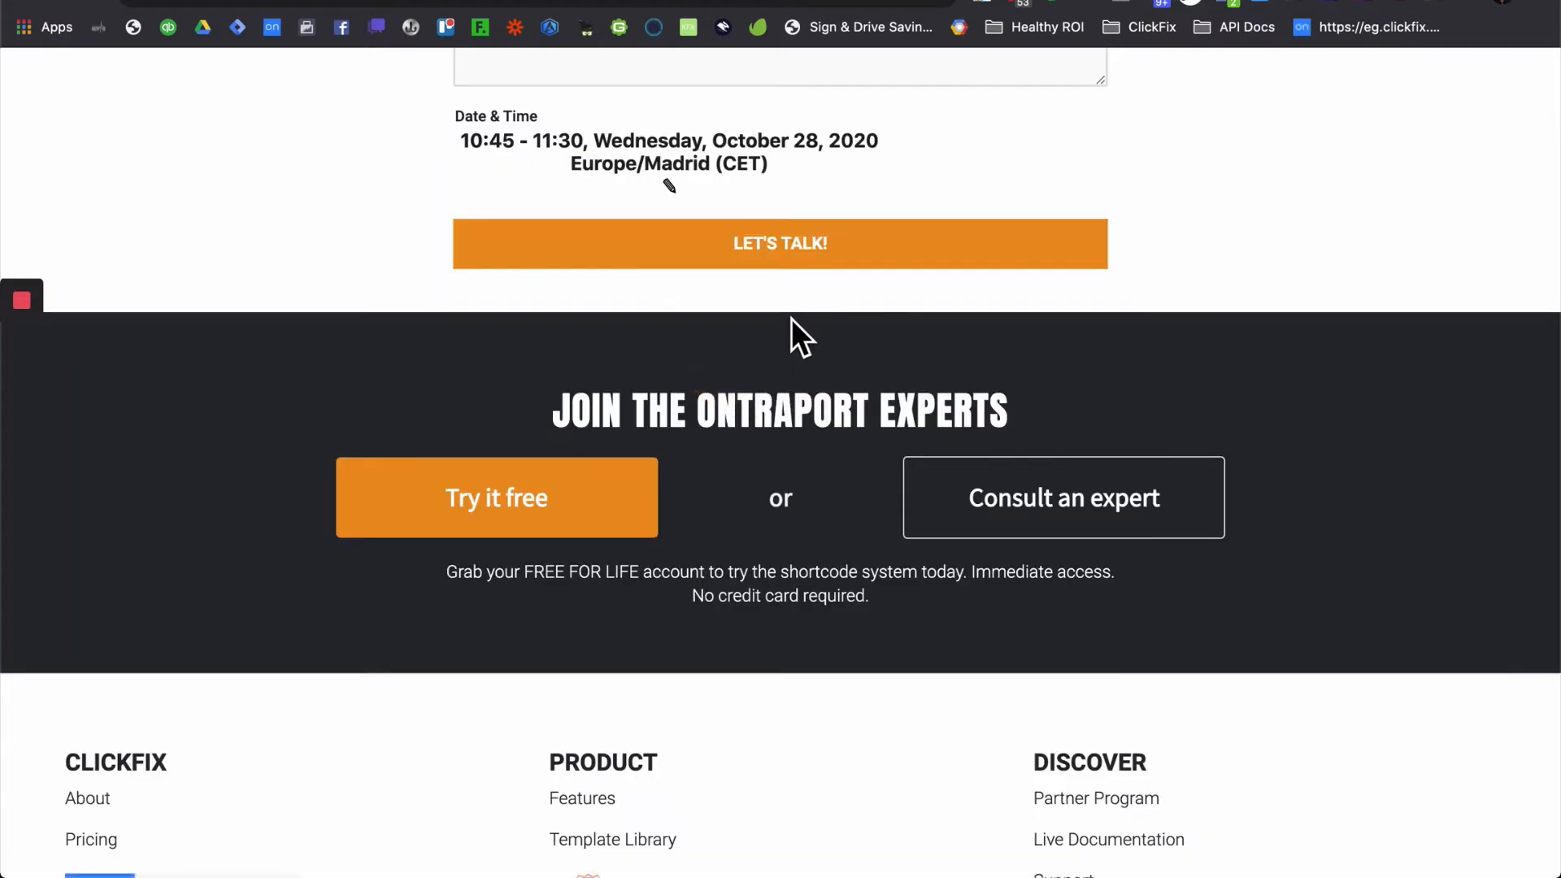
left_click(696, 199)
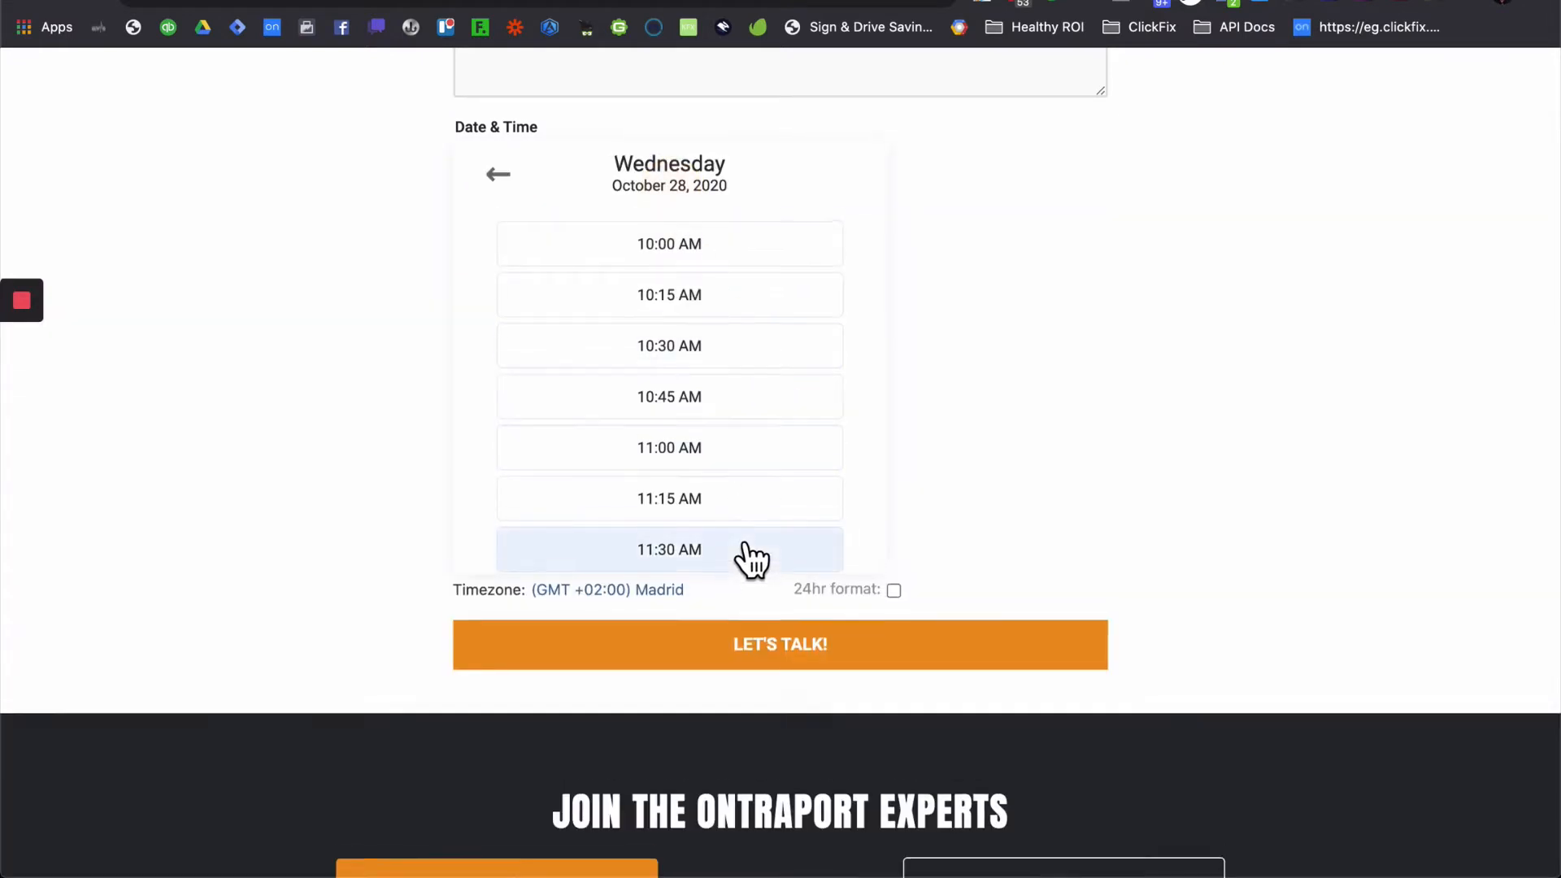
scroll(752, 559, "up", 2)
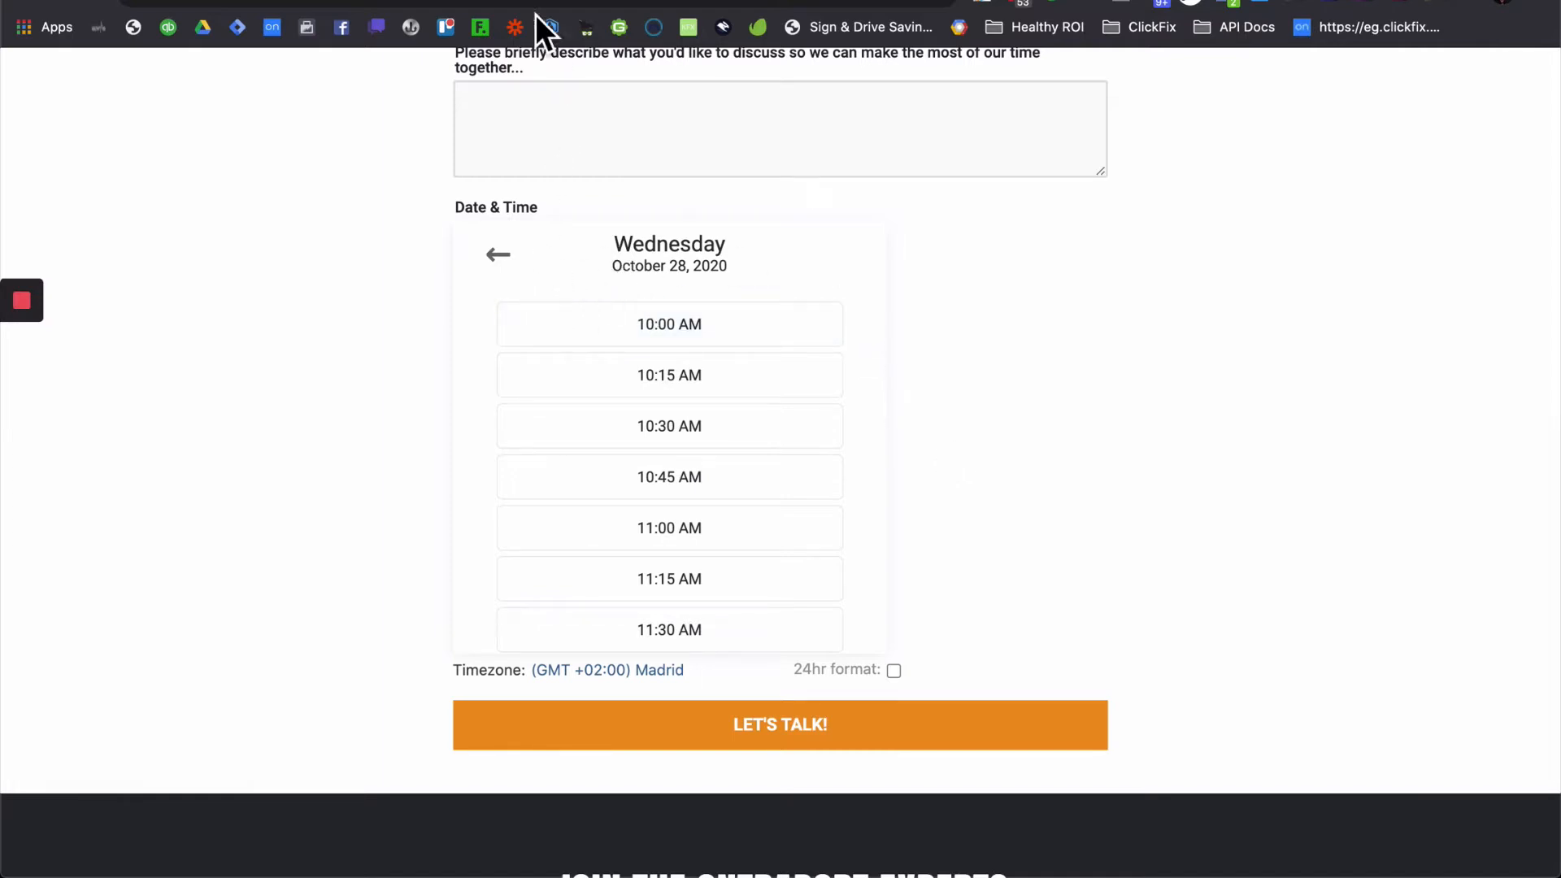
left_click(507, 0)
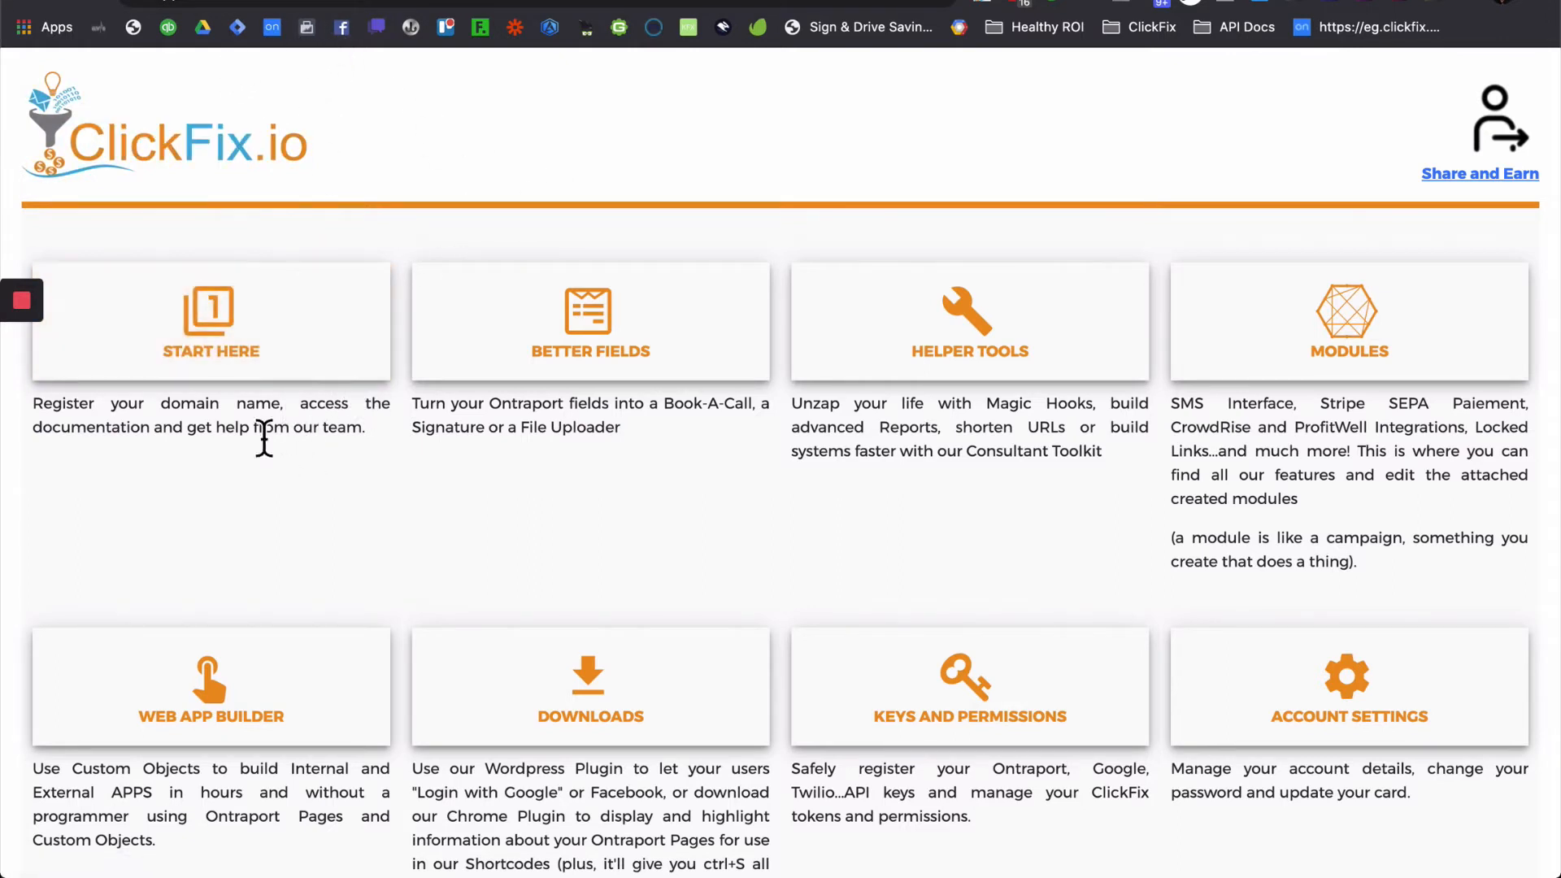
- Select the Start Here script snippet, then go to the Keys and Permissions section
left_click(261, 326)
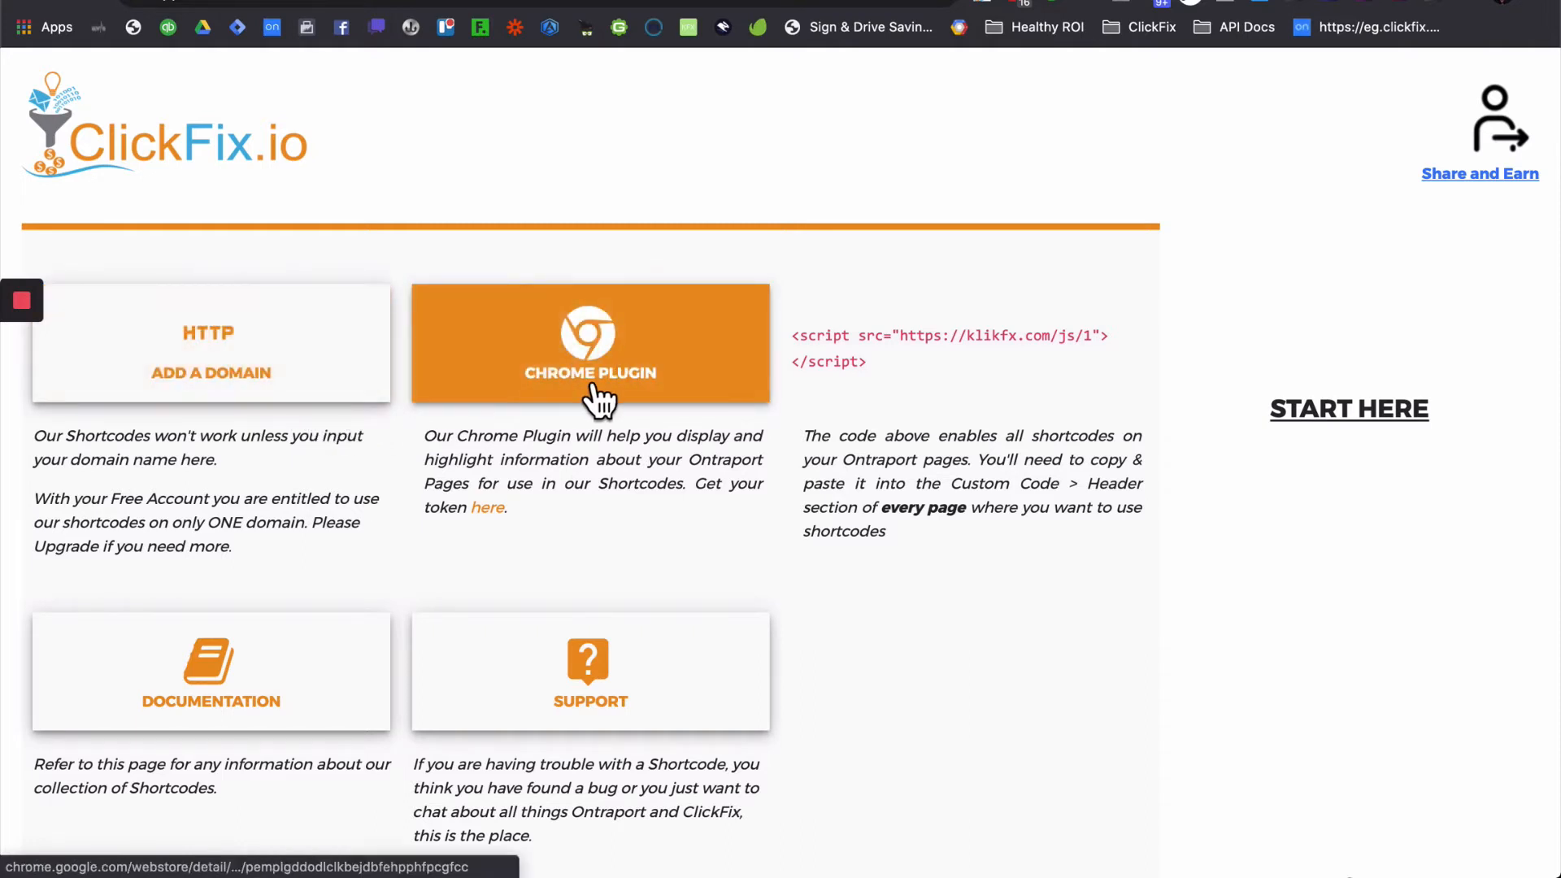
left_click_drag(892, 371, 795, 341)
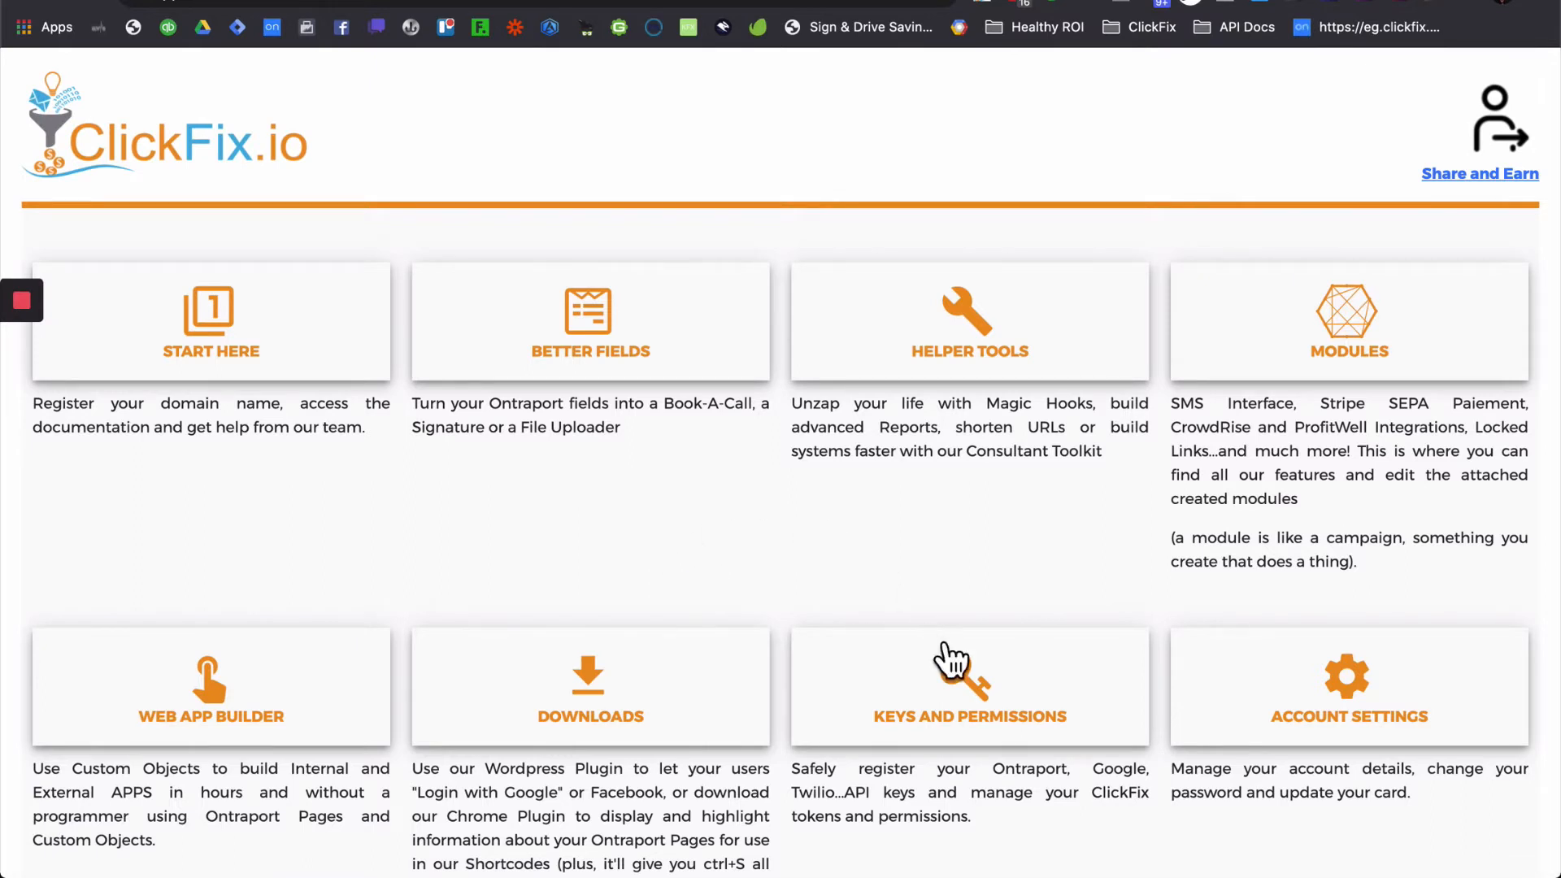
left_click(984, 699)
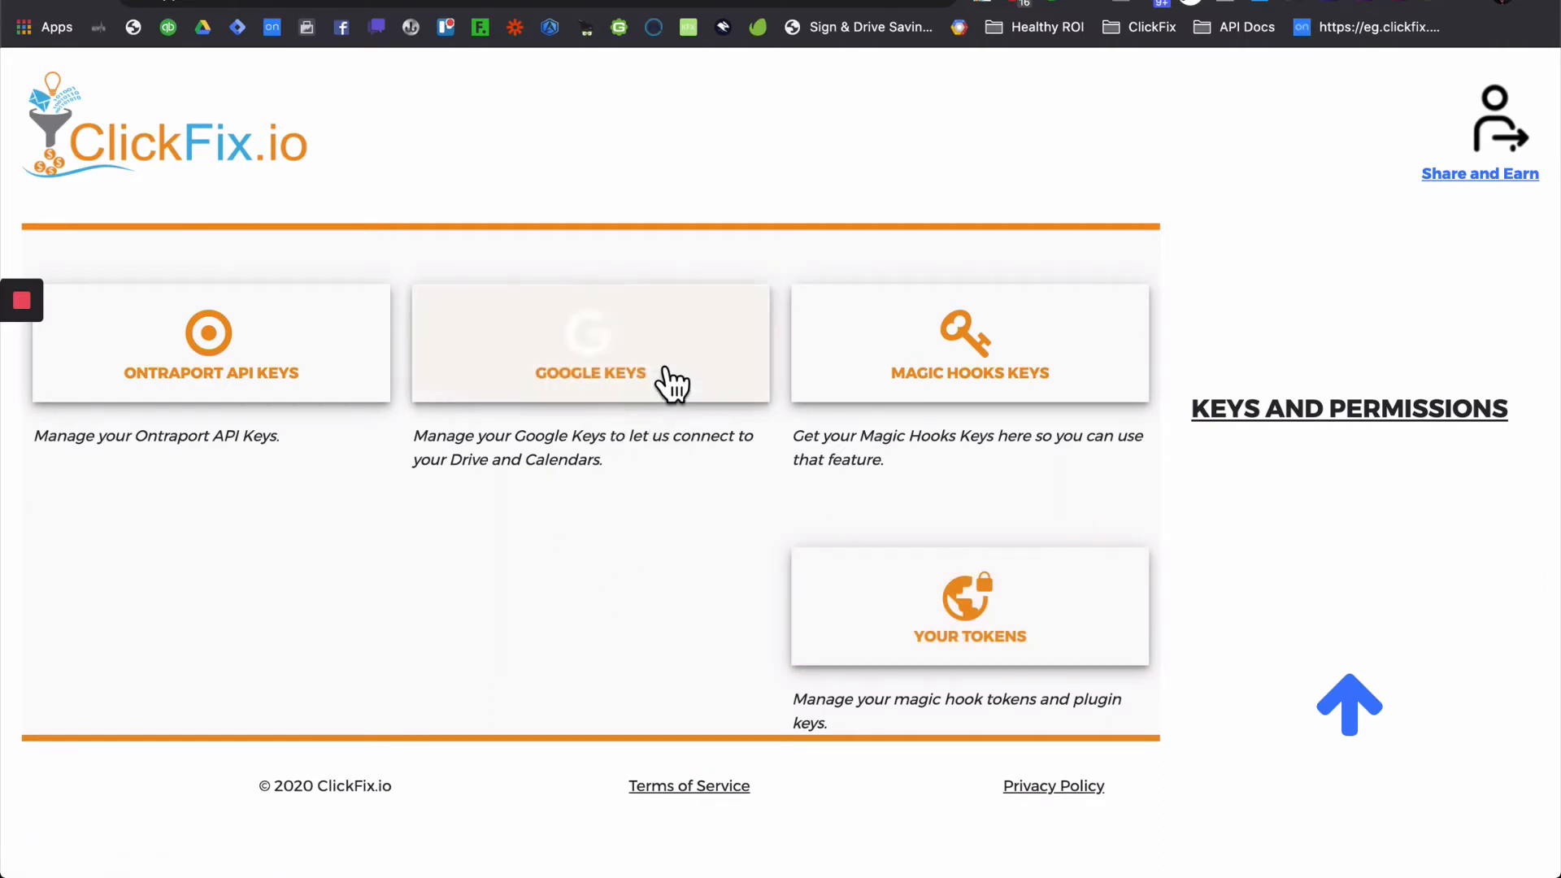
- Open the Google Keys page and look over the existing Healthy ROI key
left_click(610, 489)
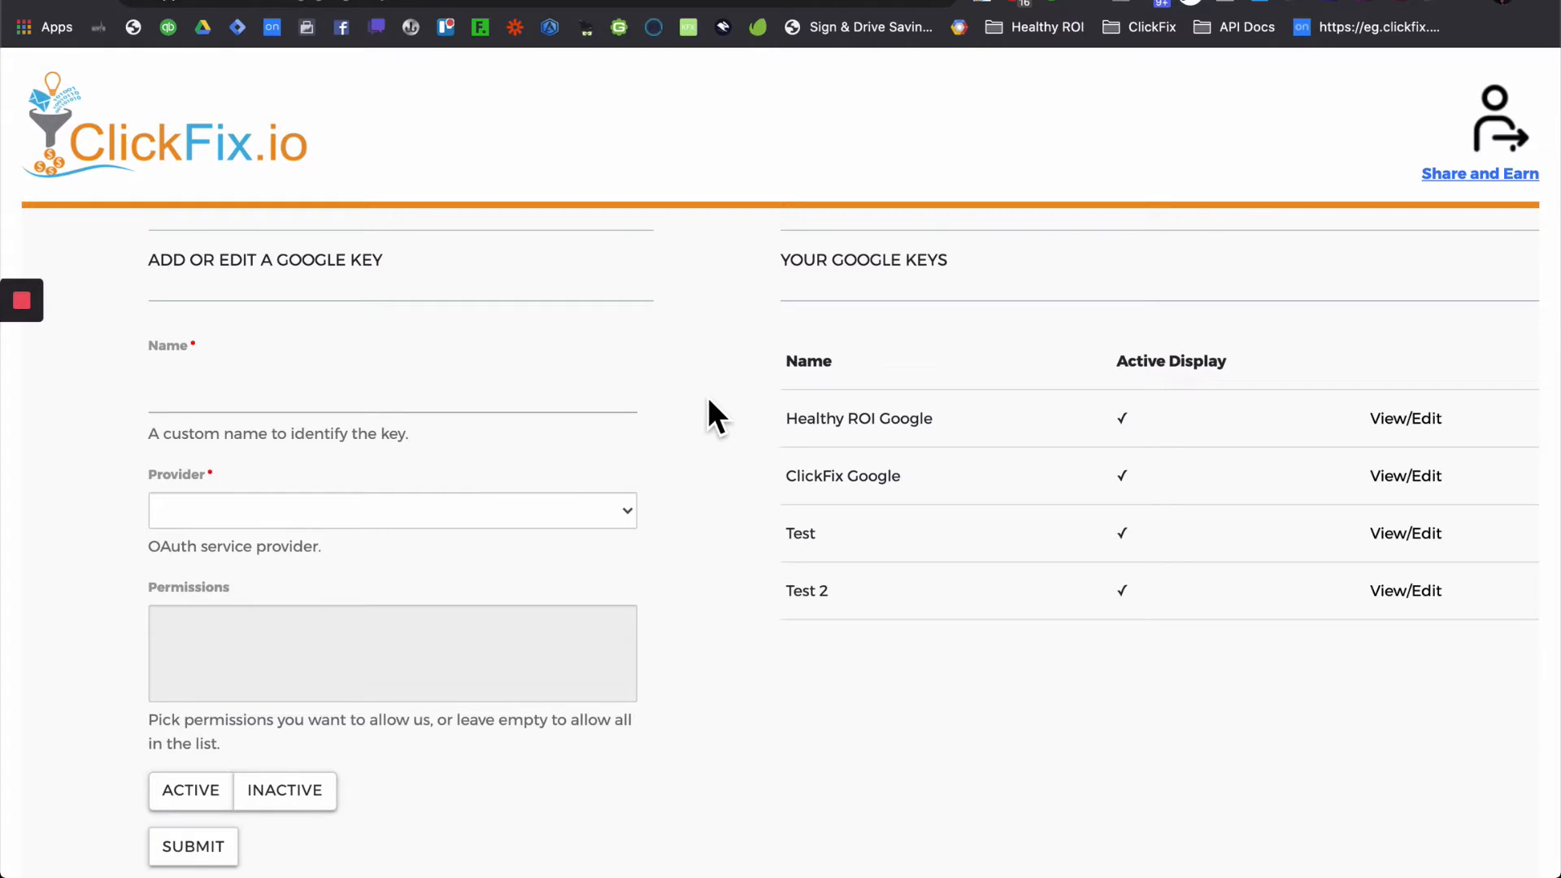
left_click_drag(948, 423, 794, 426)
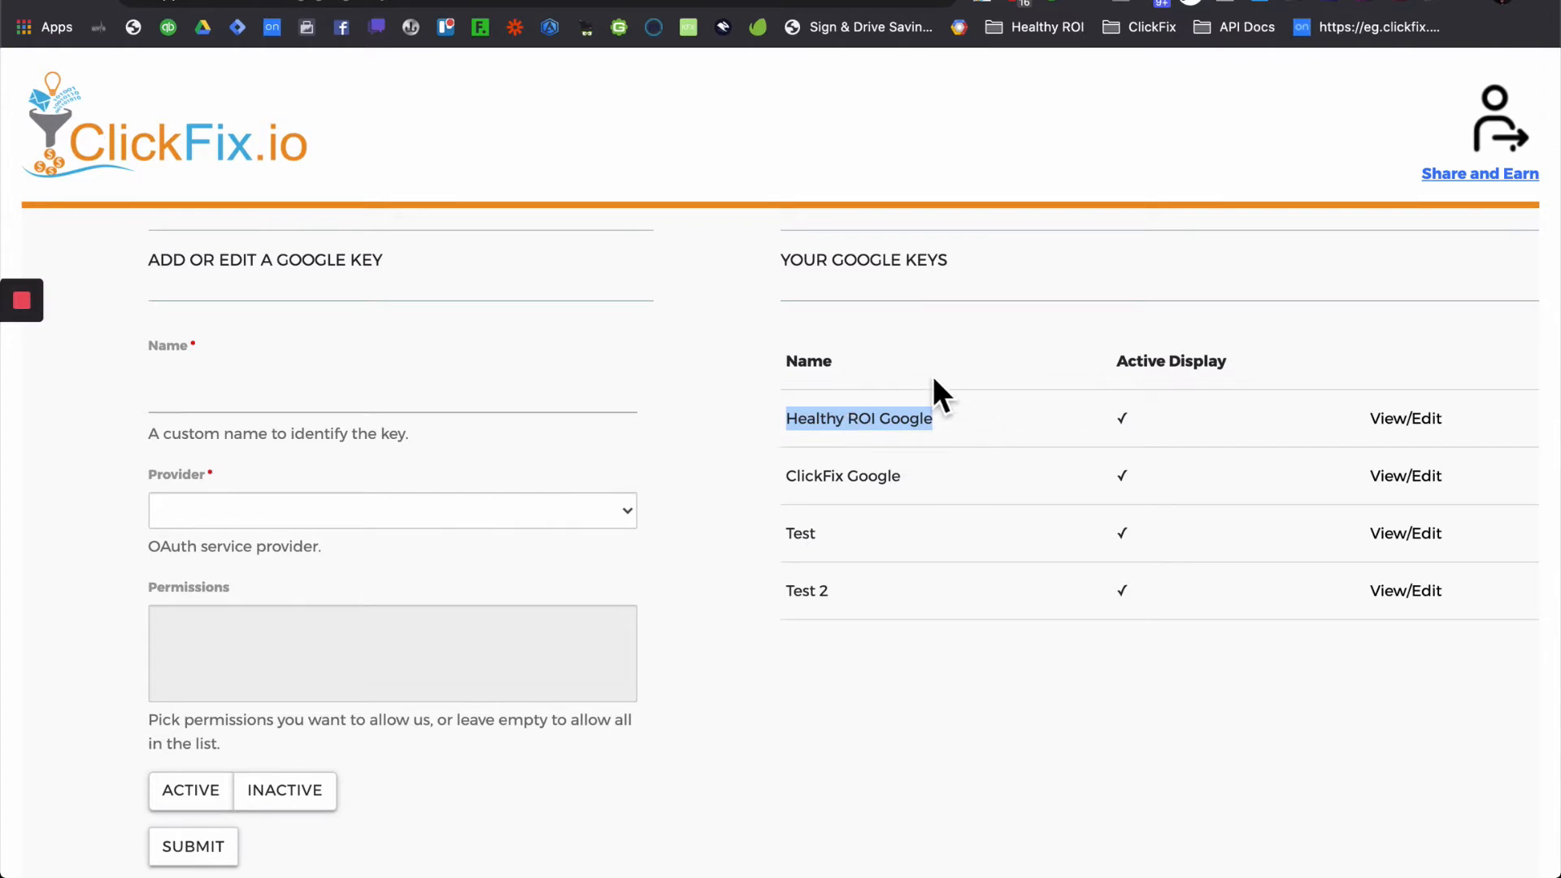
left_click(907, 489)
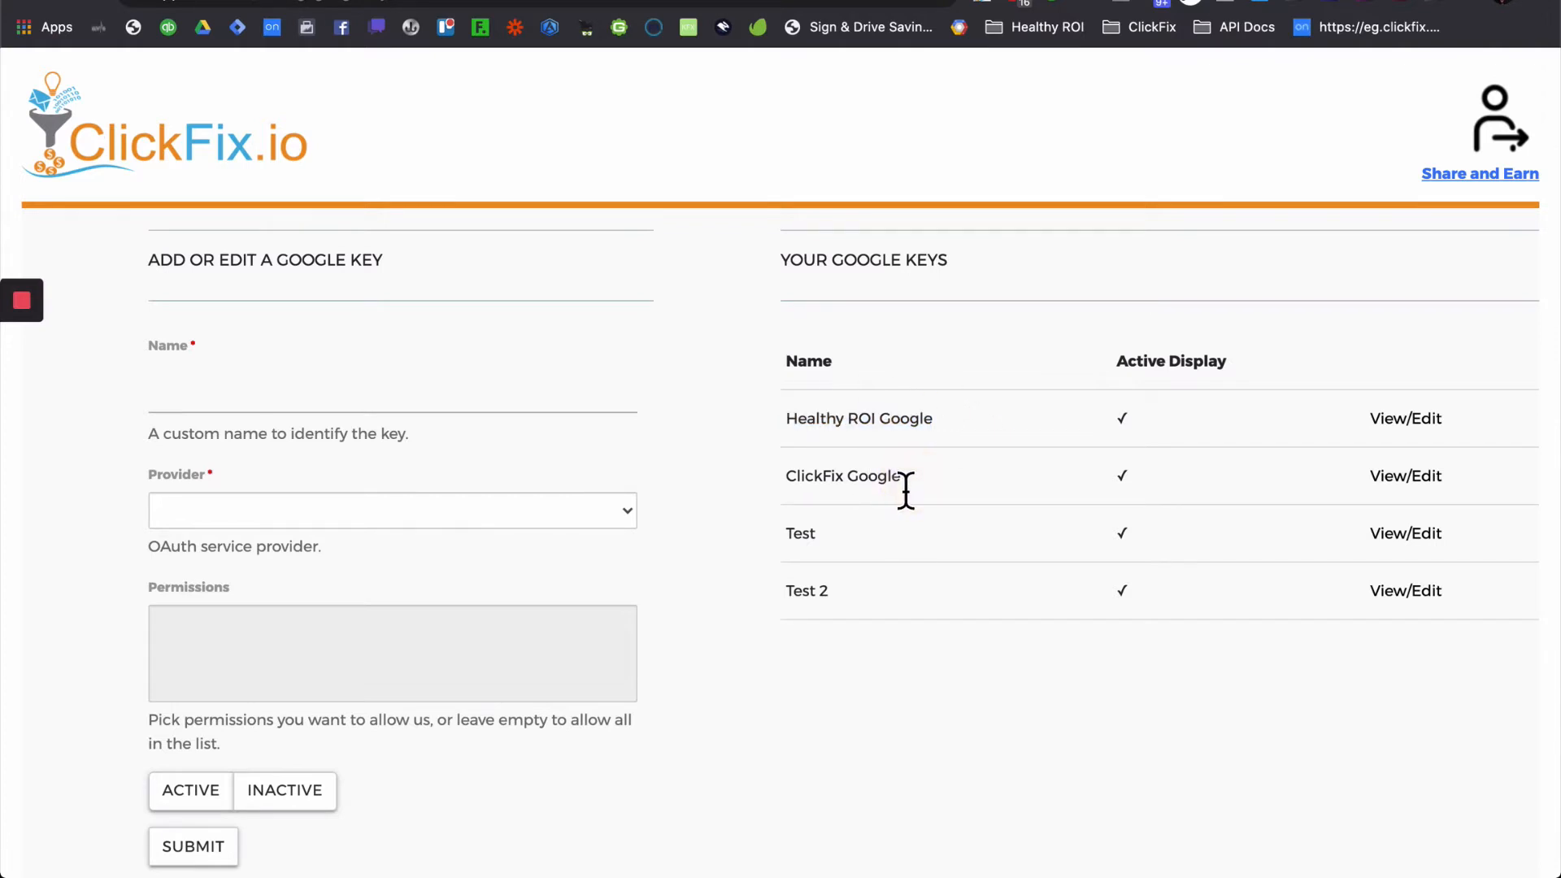
left_click_drag(905, 491, 825, 505)
left_click(878, 482)
- Name the new Google key 'Test 2' and set its provider to Google
left_click(387, 407)
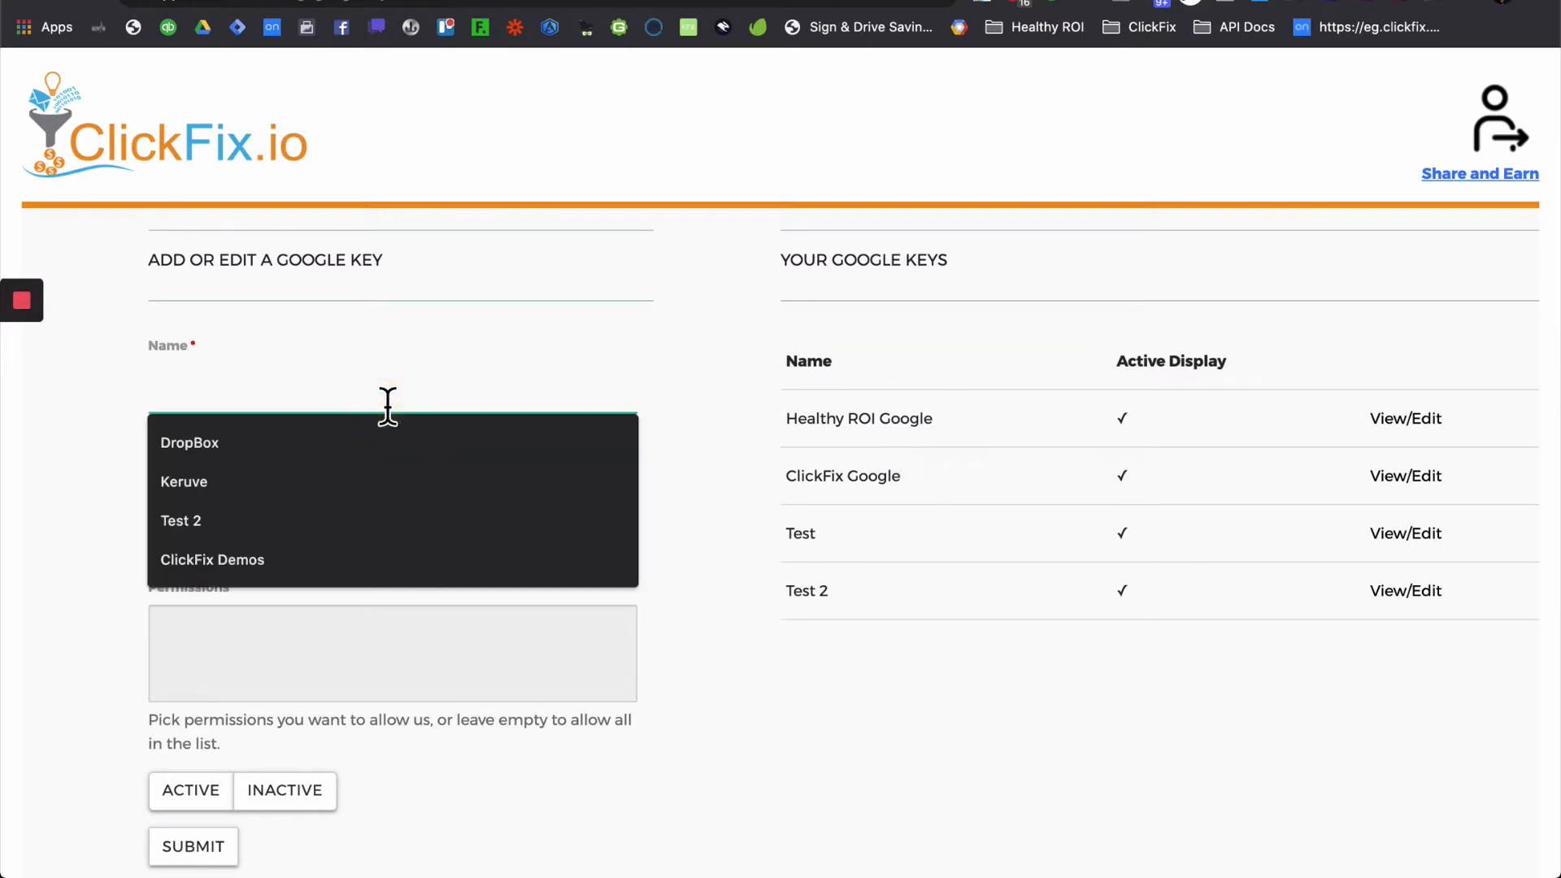
left_click(260, 520)
left_click(450, 517)
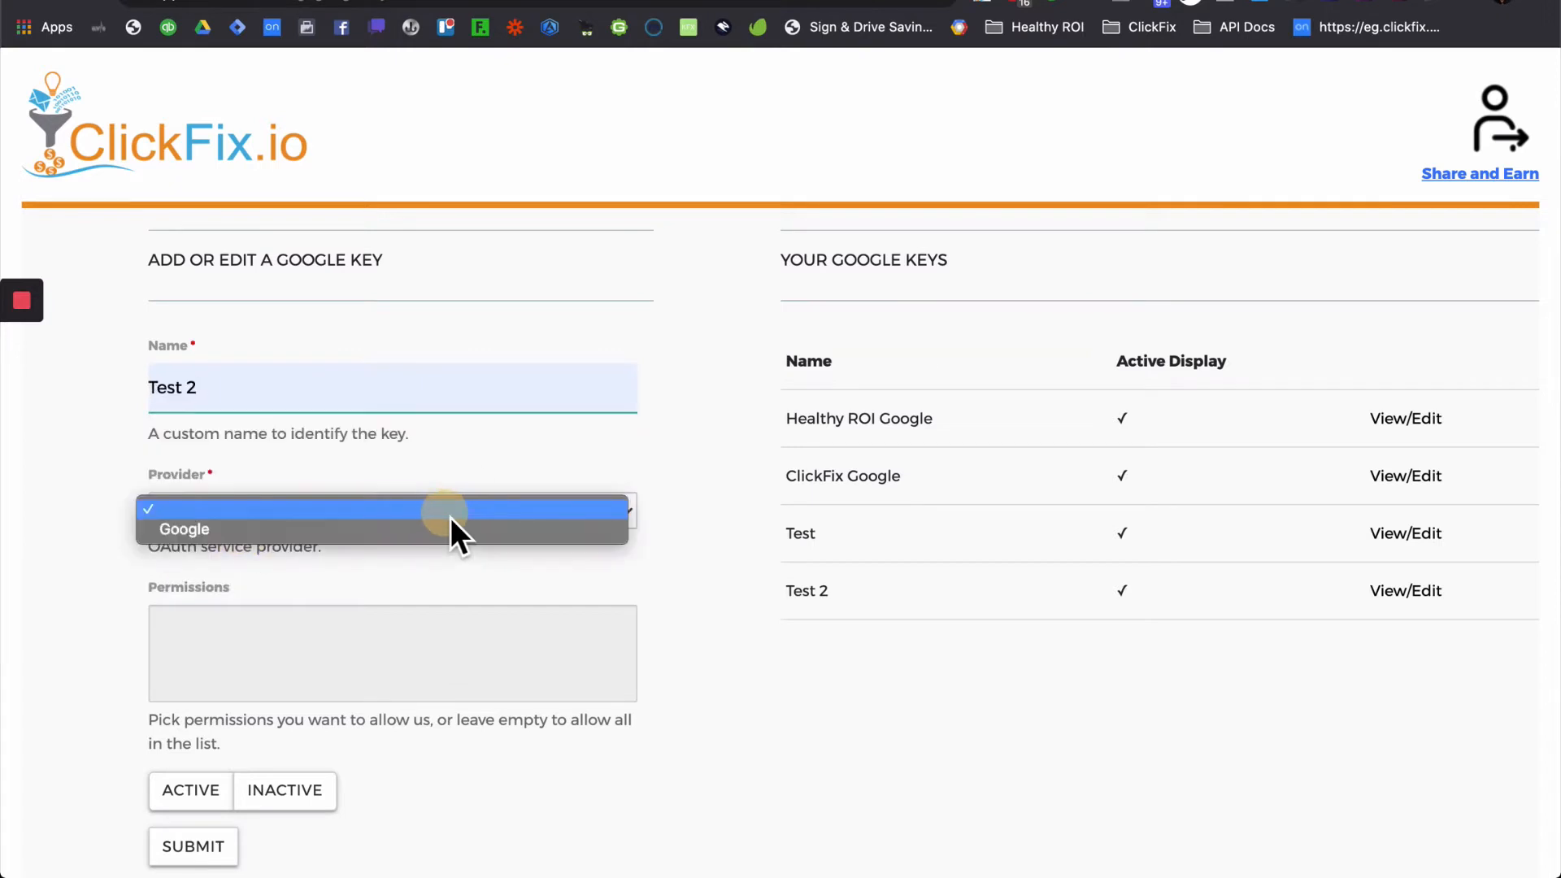
left_click(409, 530)
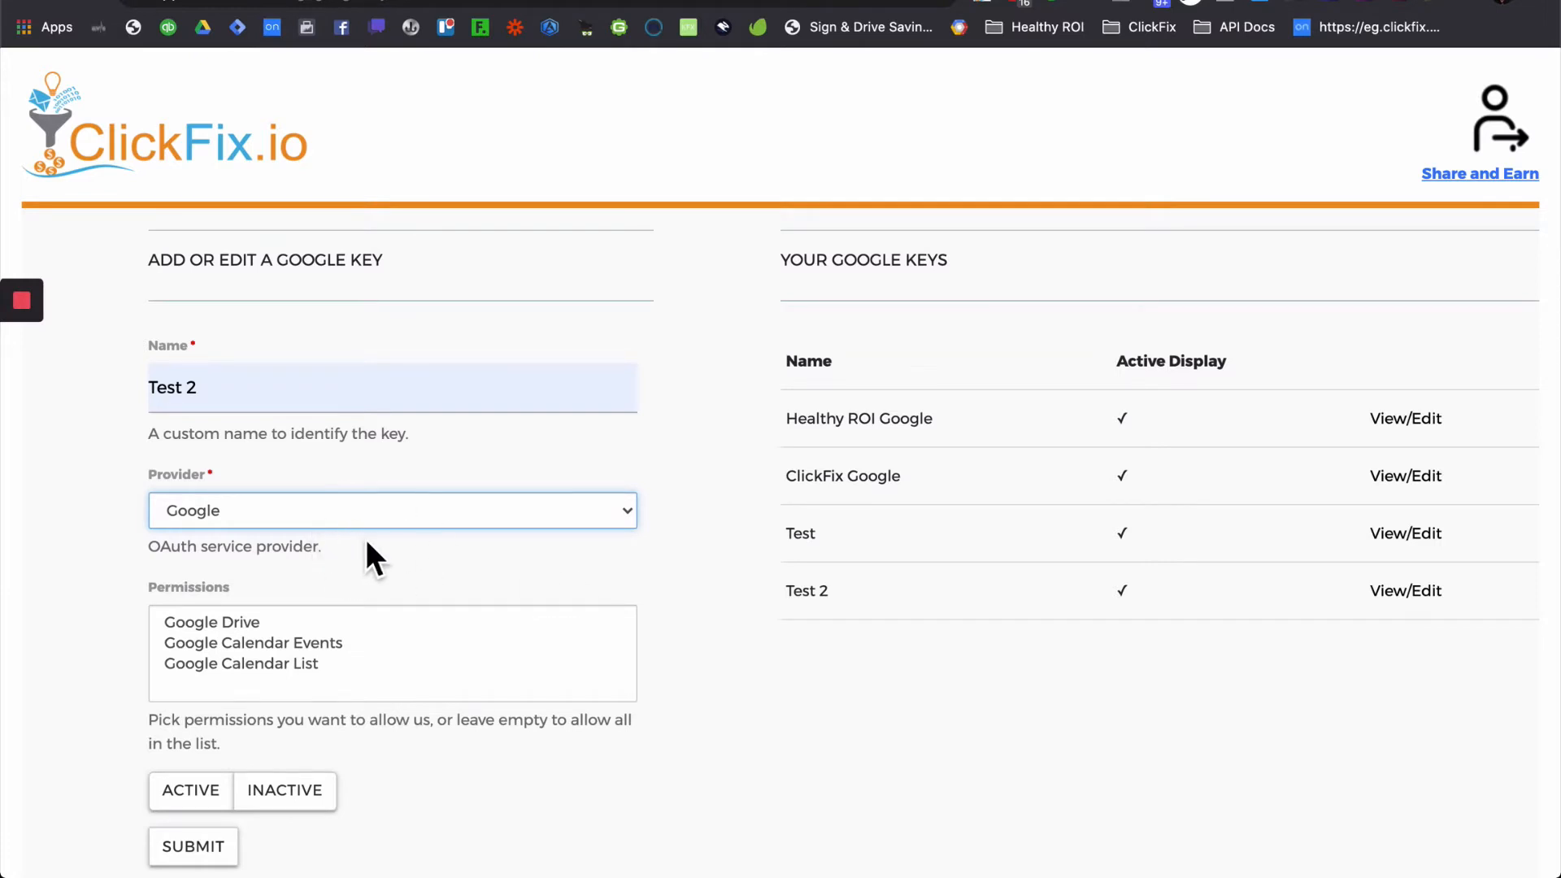
scroll(365, 538, "down", 1)
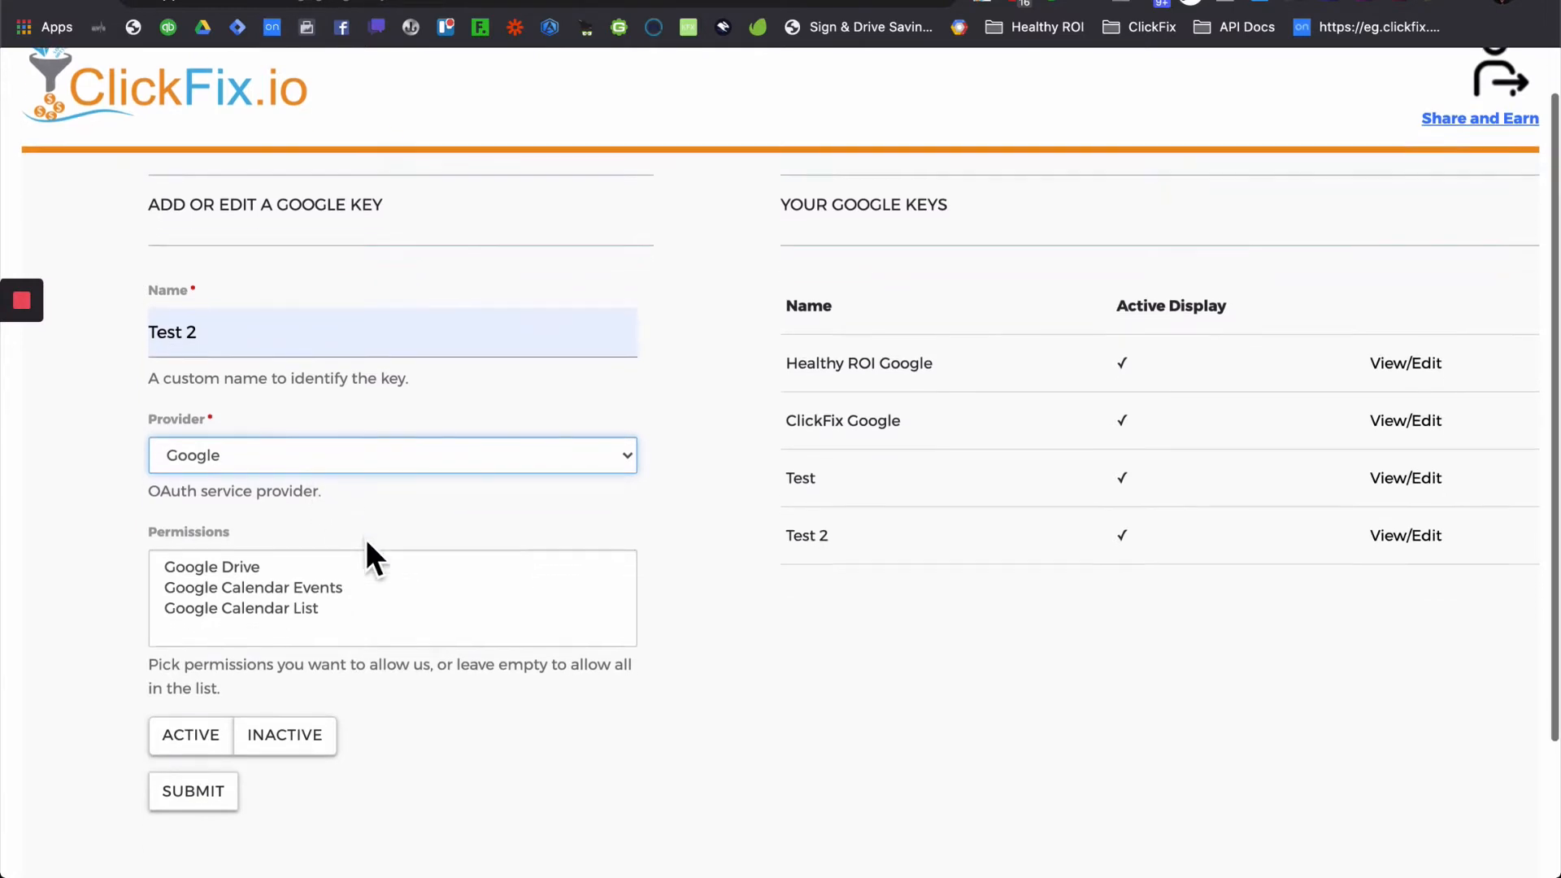
- Leave the key's permissions empty so all are allowed, mark it Active, and return home
left_click(259, 567)
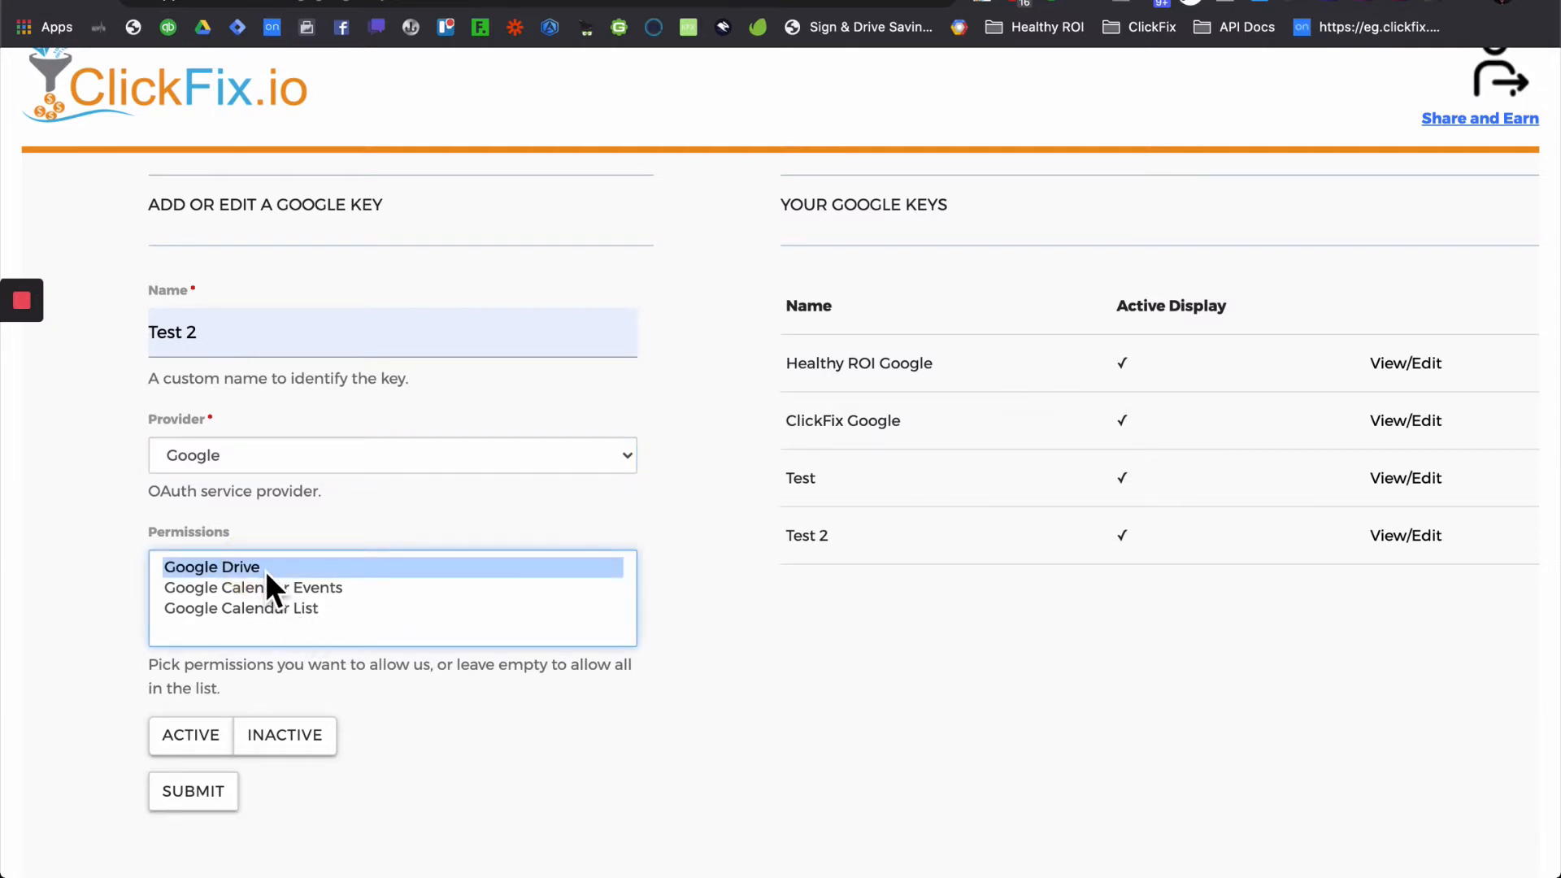
left_click(665, 711)
left_click(366, 588)
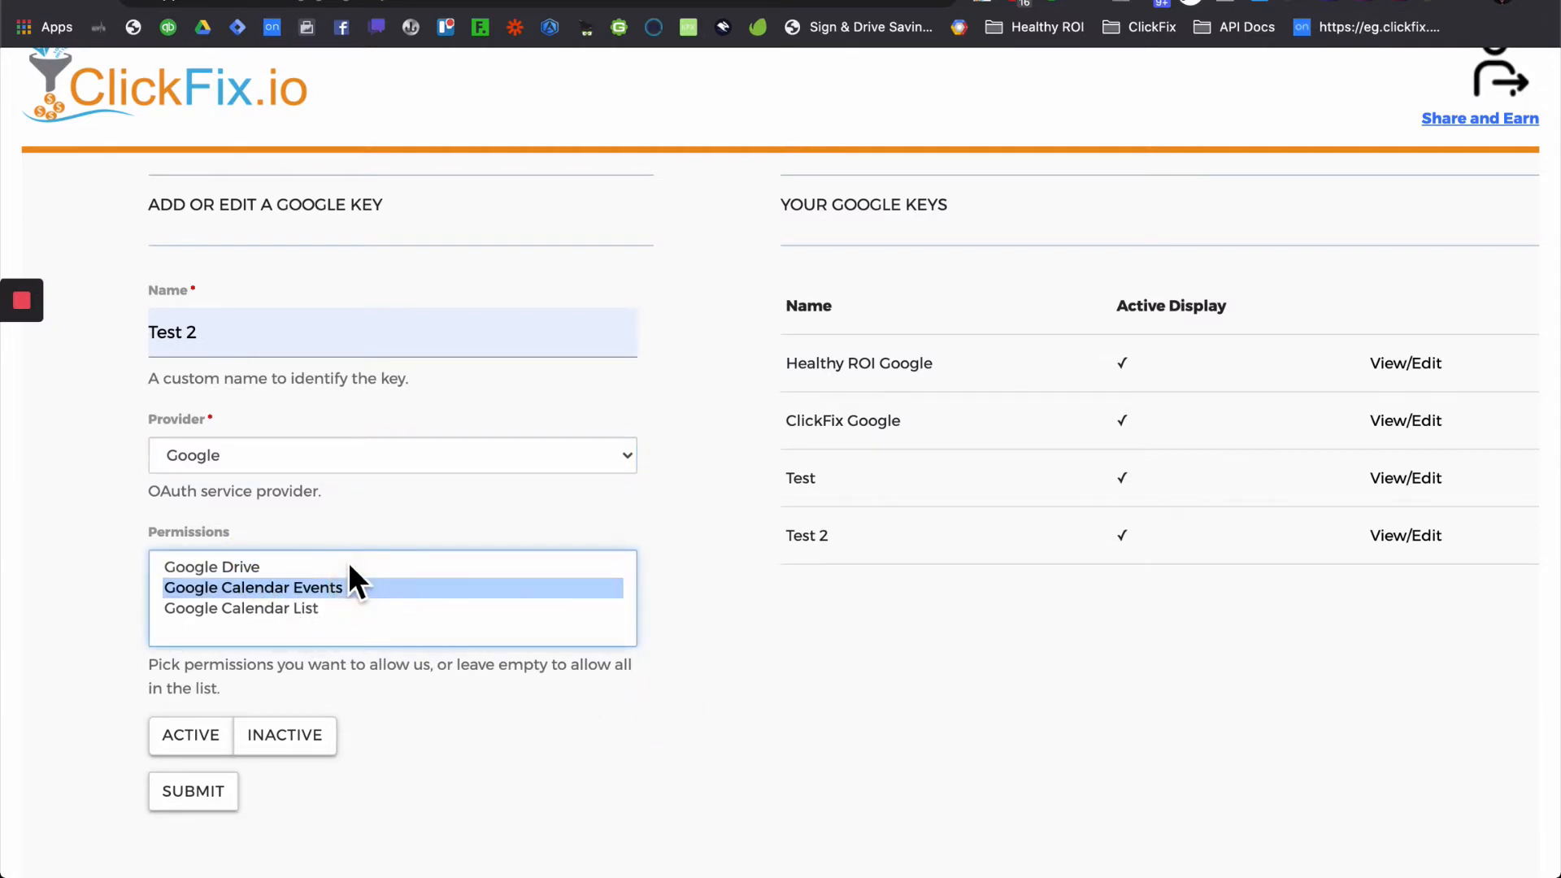
left_click(348, 561, "super")
left_click(344, 591, "super")
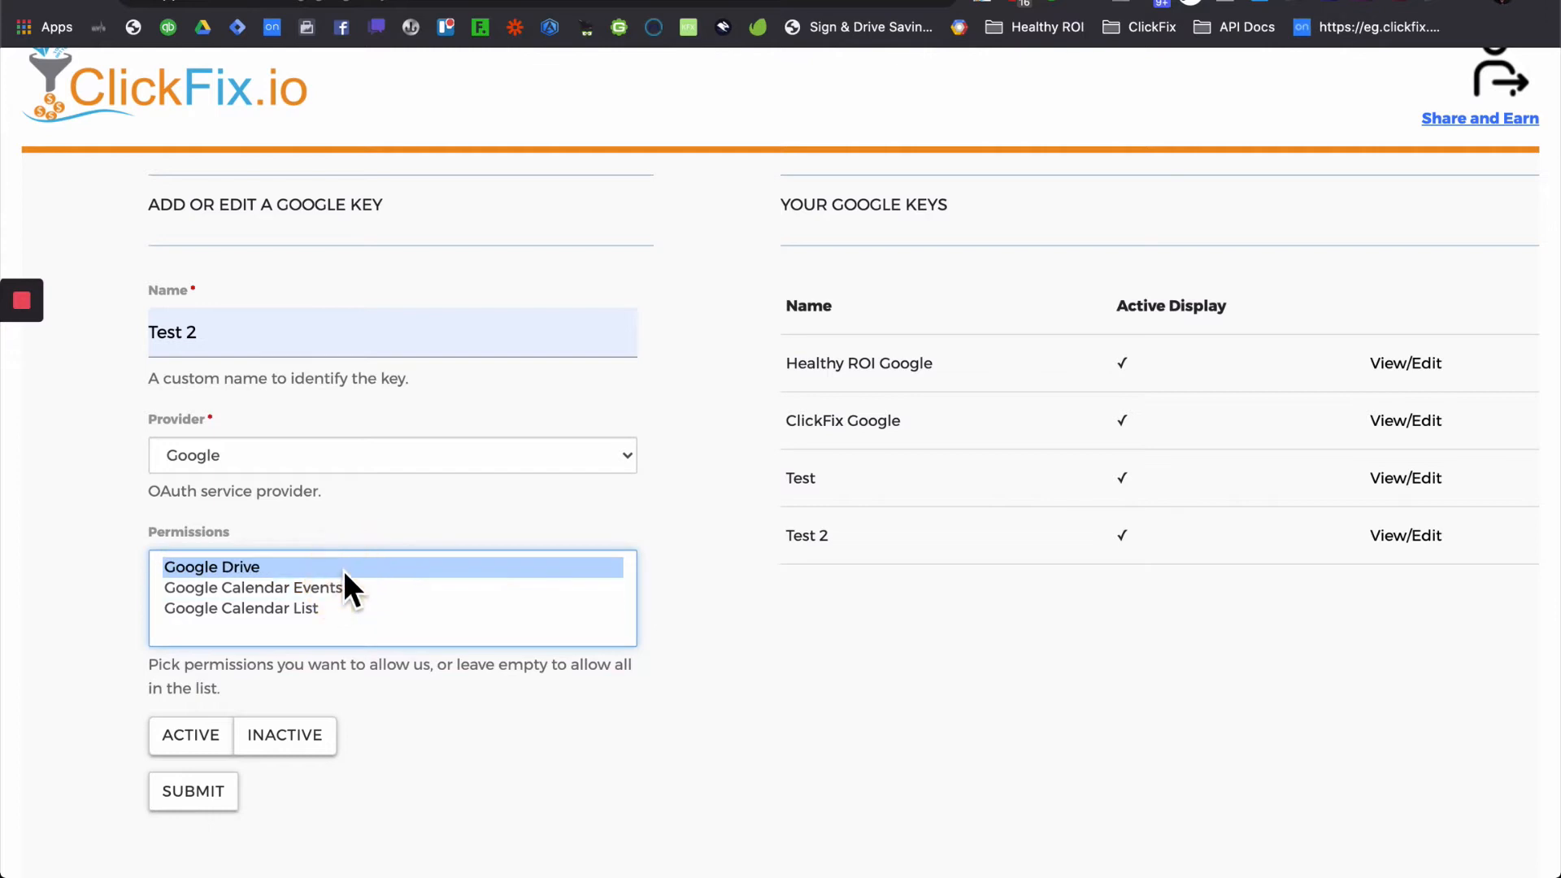
left_click(343, 569, "super")
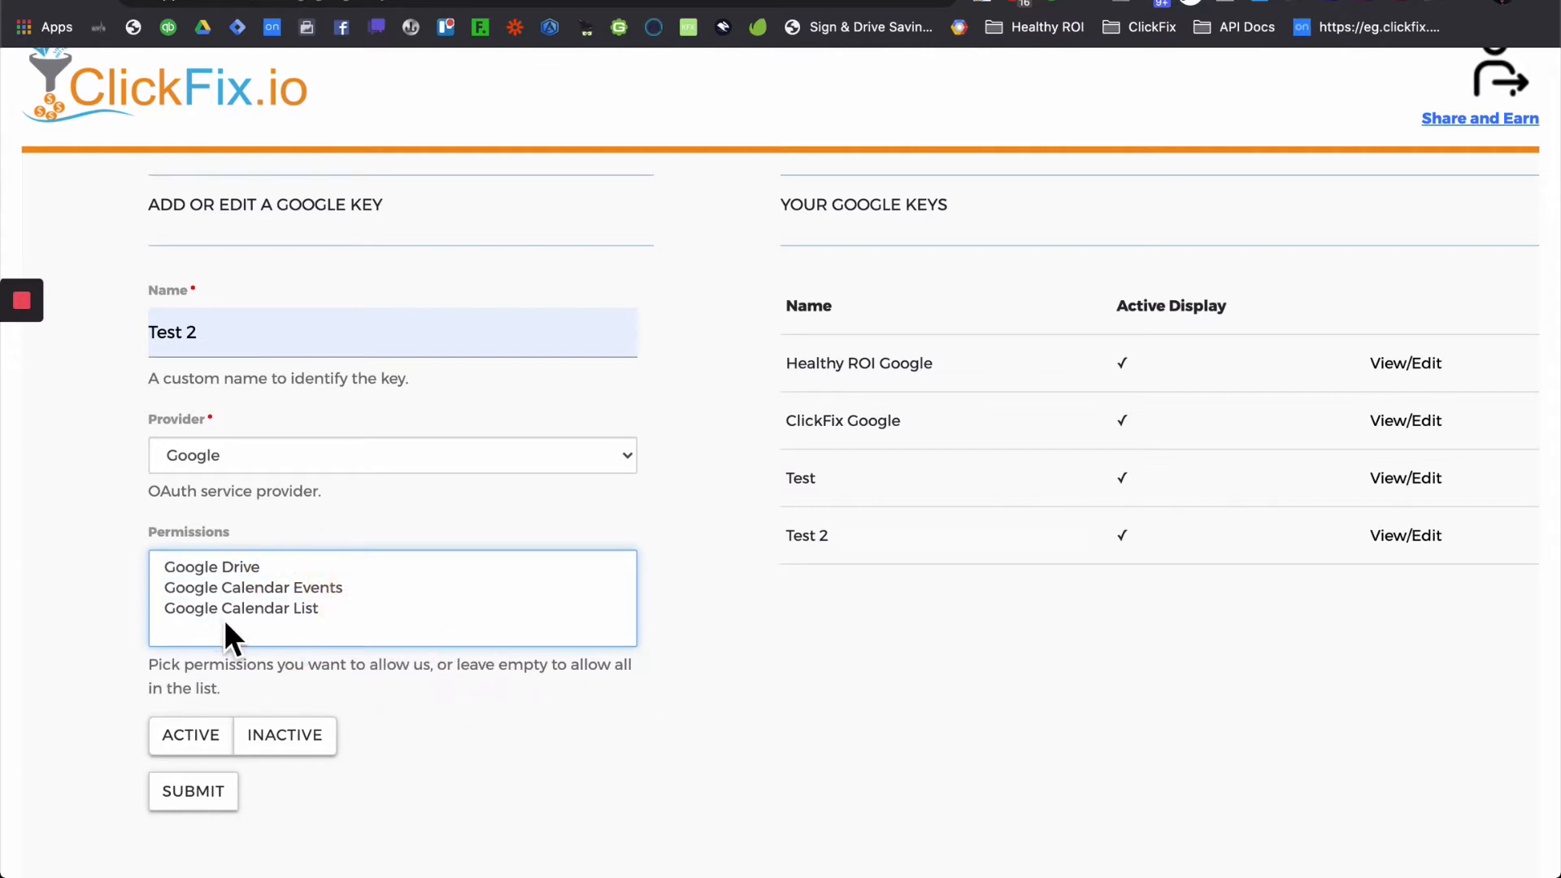
left_click(193, 741)
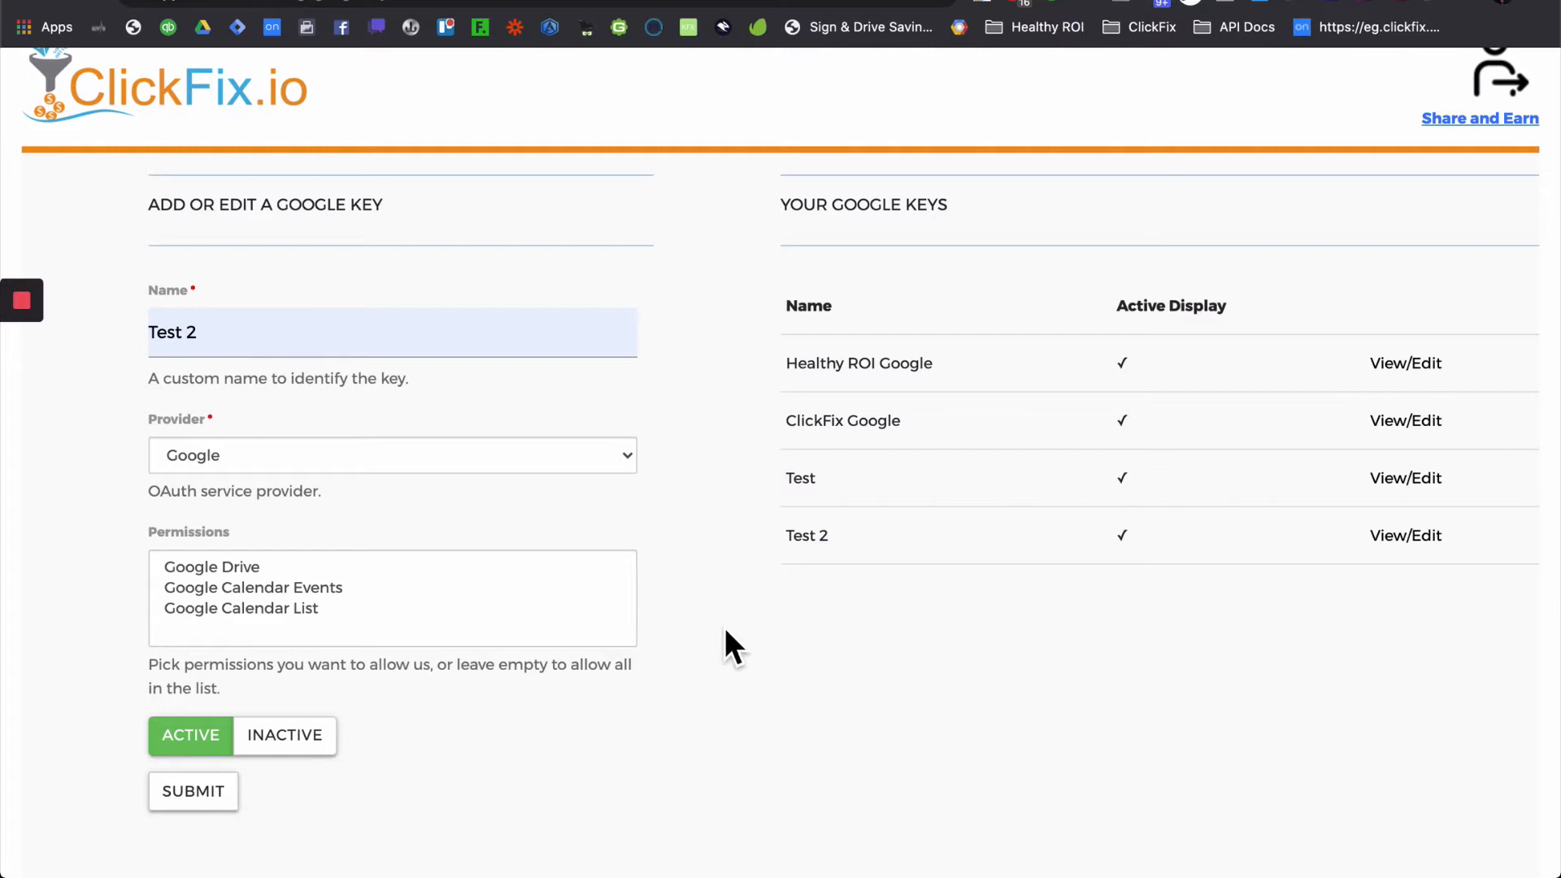
scroll(658, 610, "up", 1)
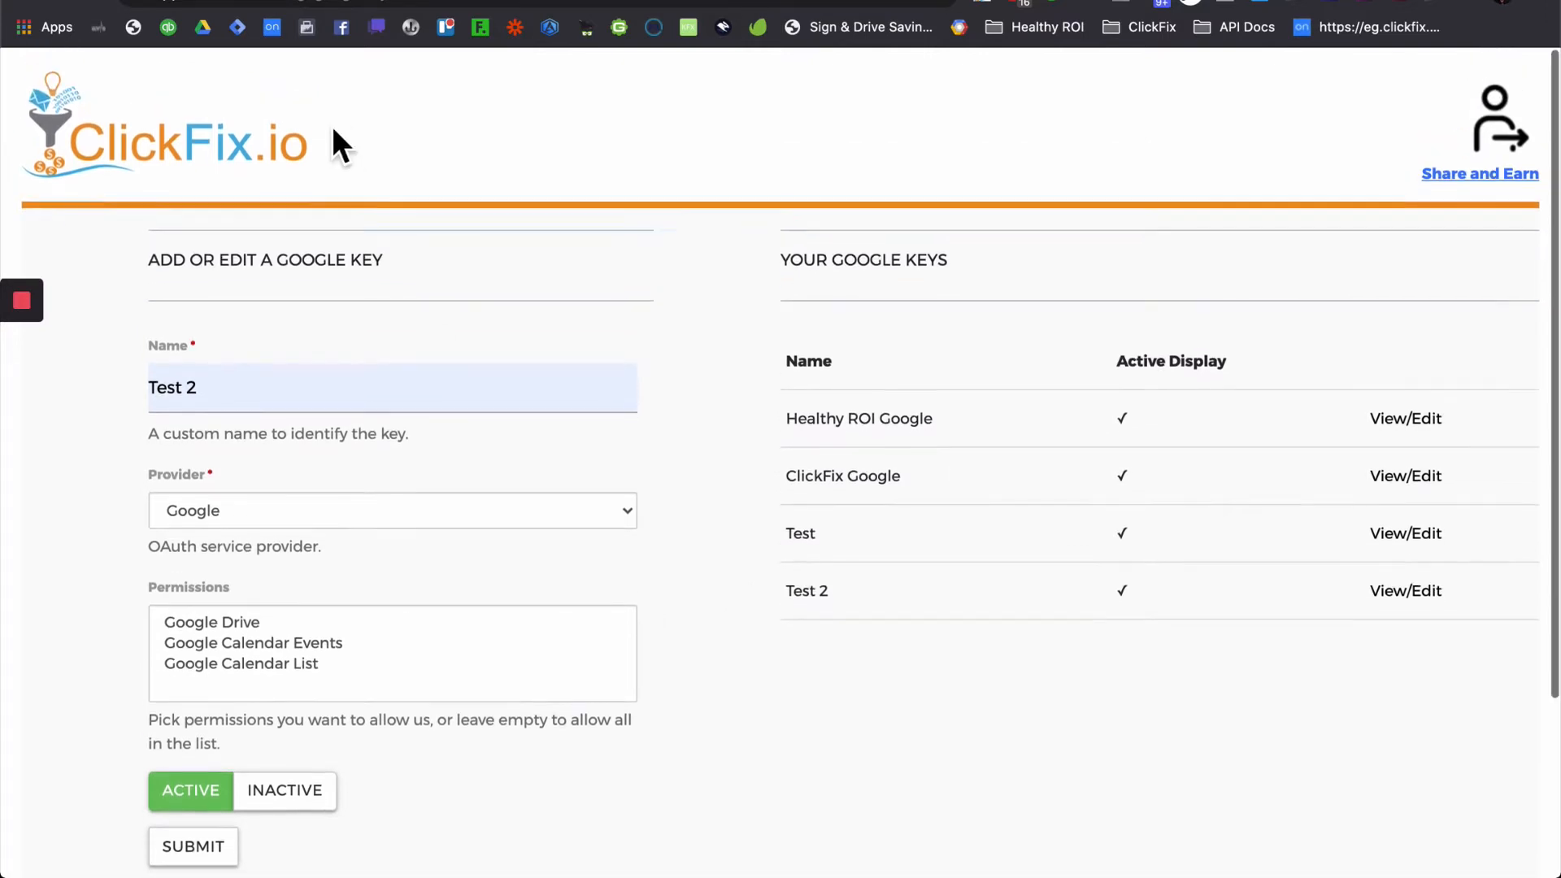
left_click(268, 168)
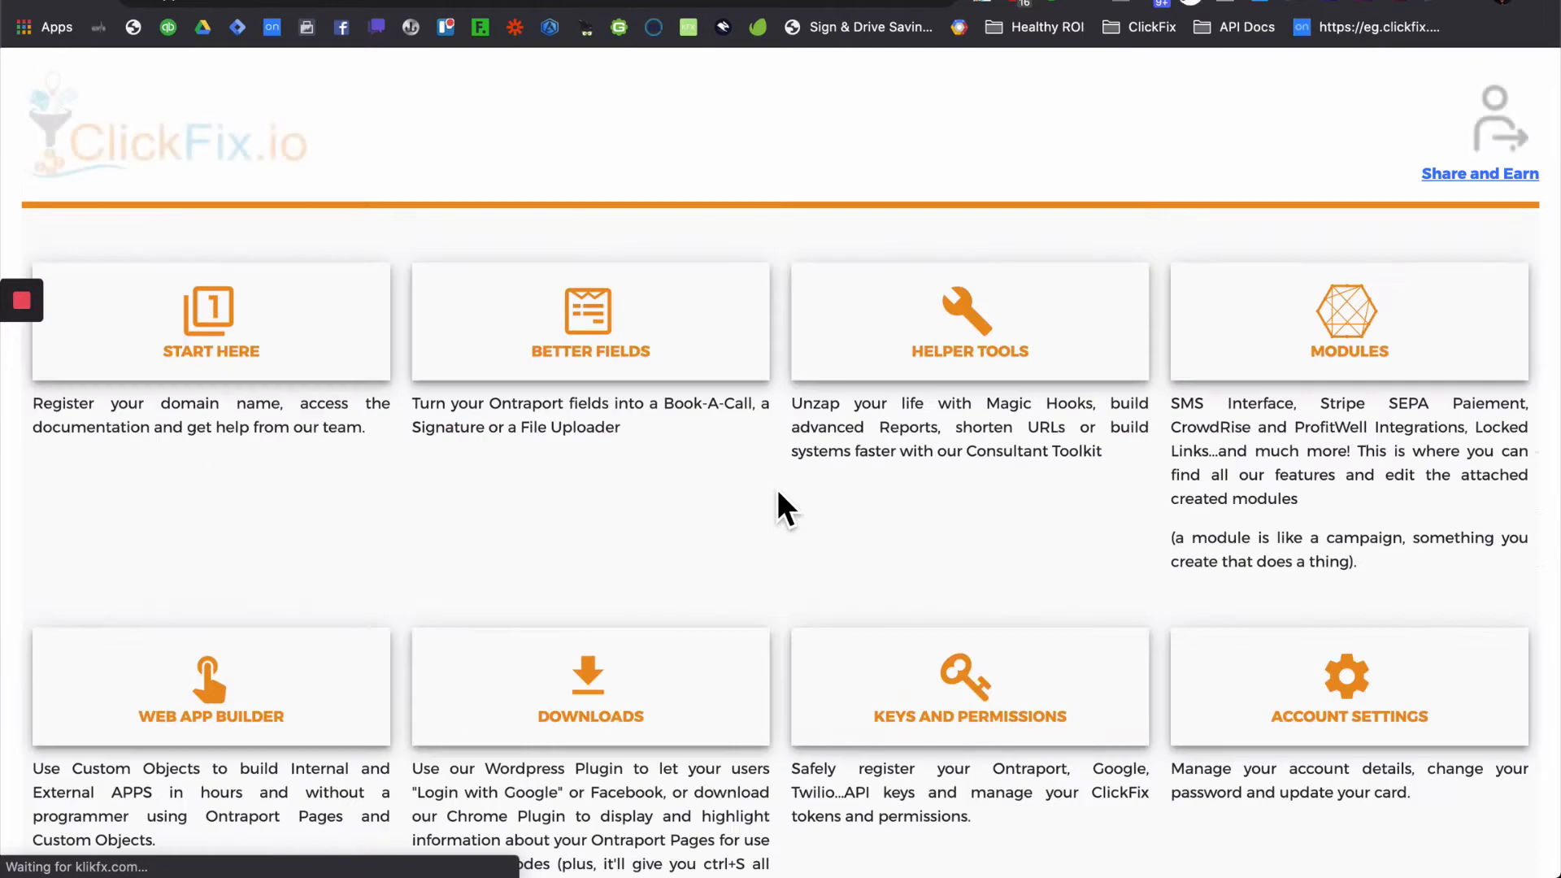
- Start a new Ontraport API key named 'Test 2' in Keys and Permissions
left_click(972, 682)
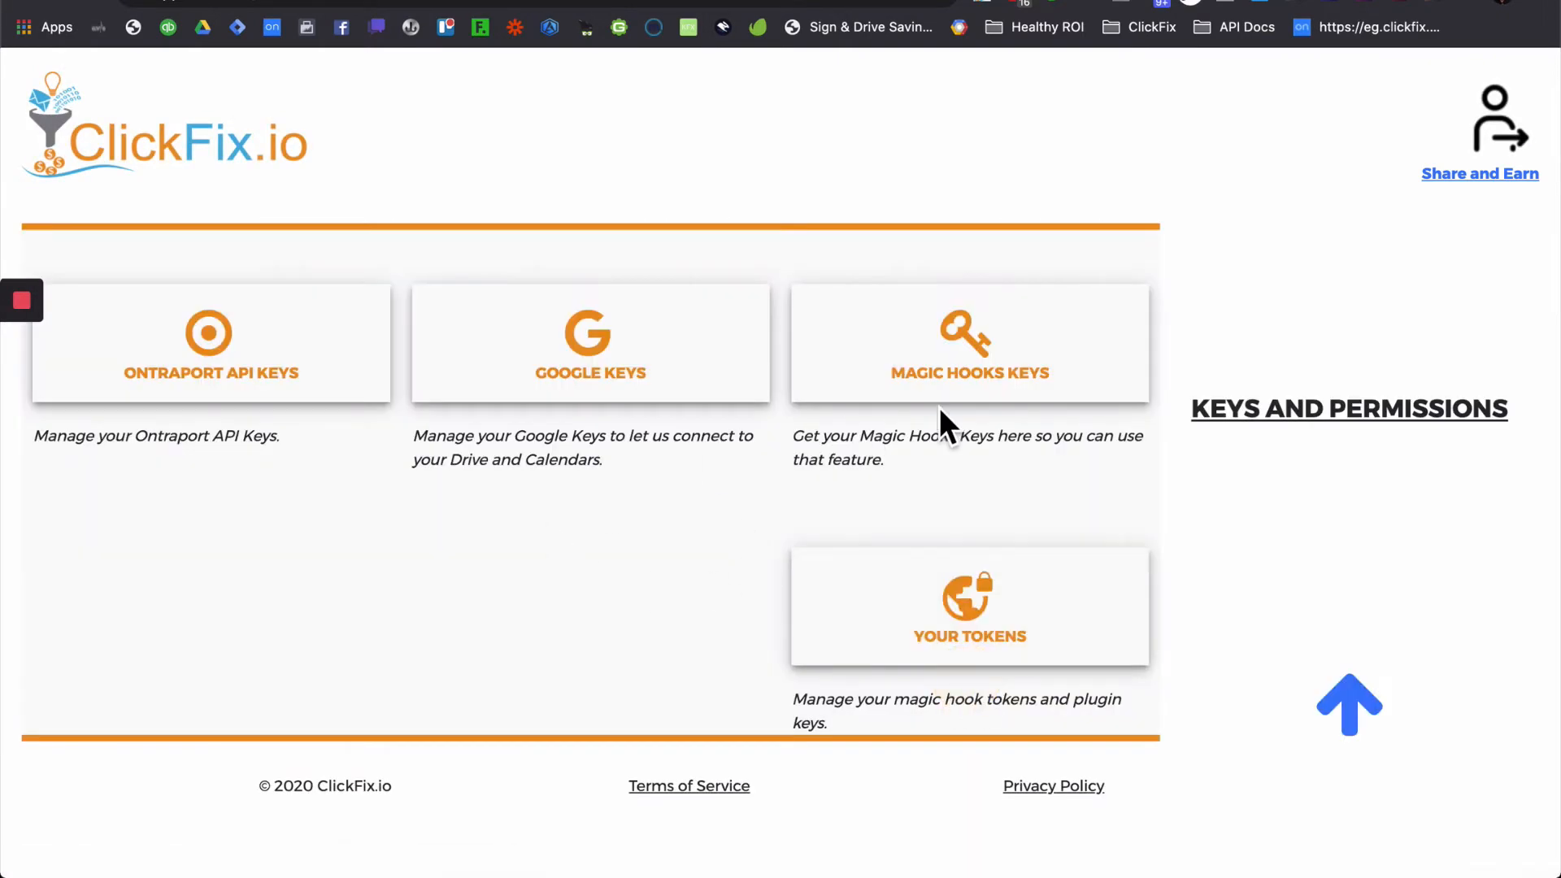
left_click(282, 387)
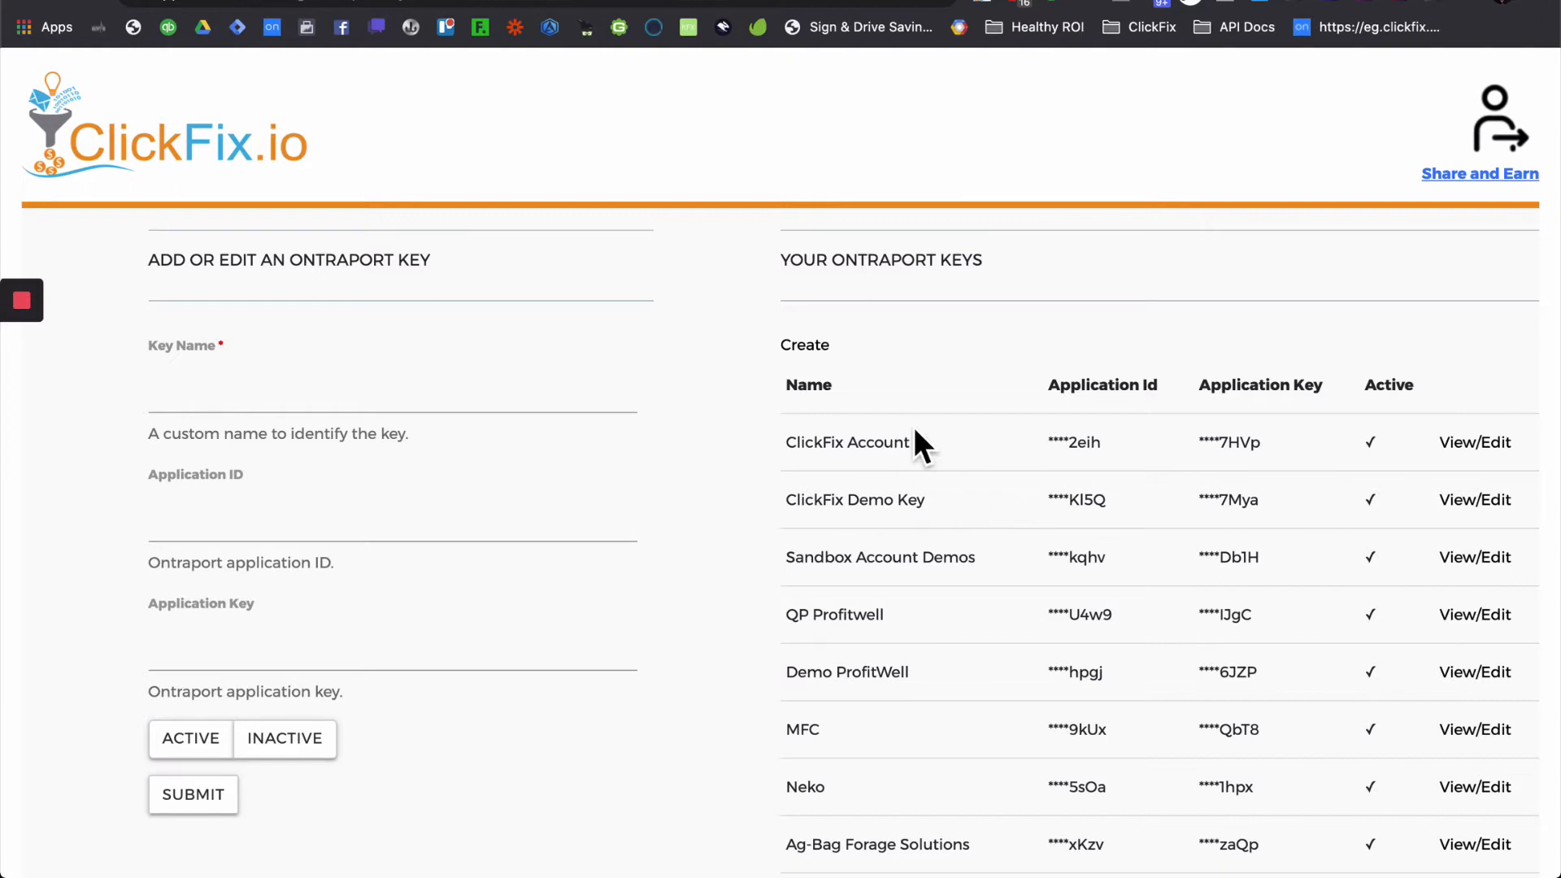
left_click(429, 411)
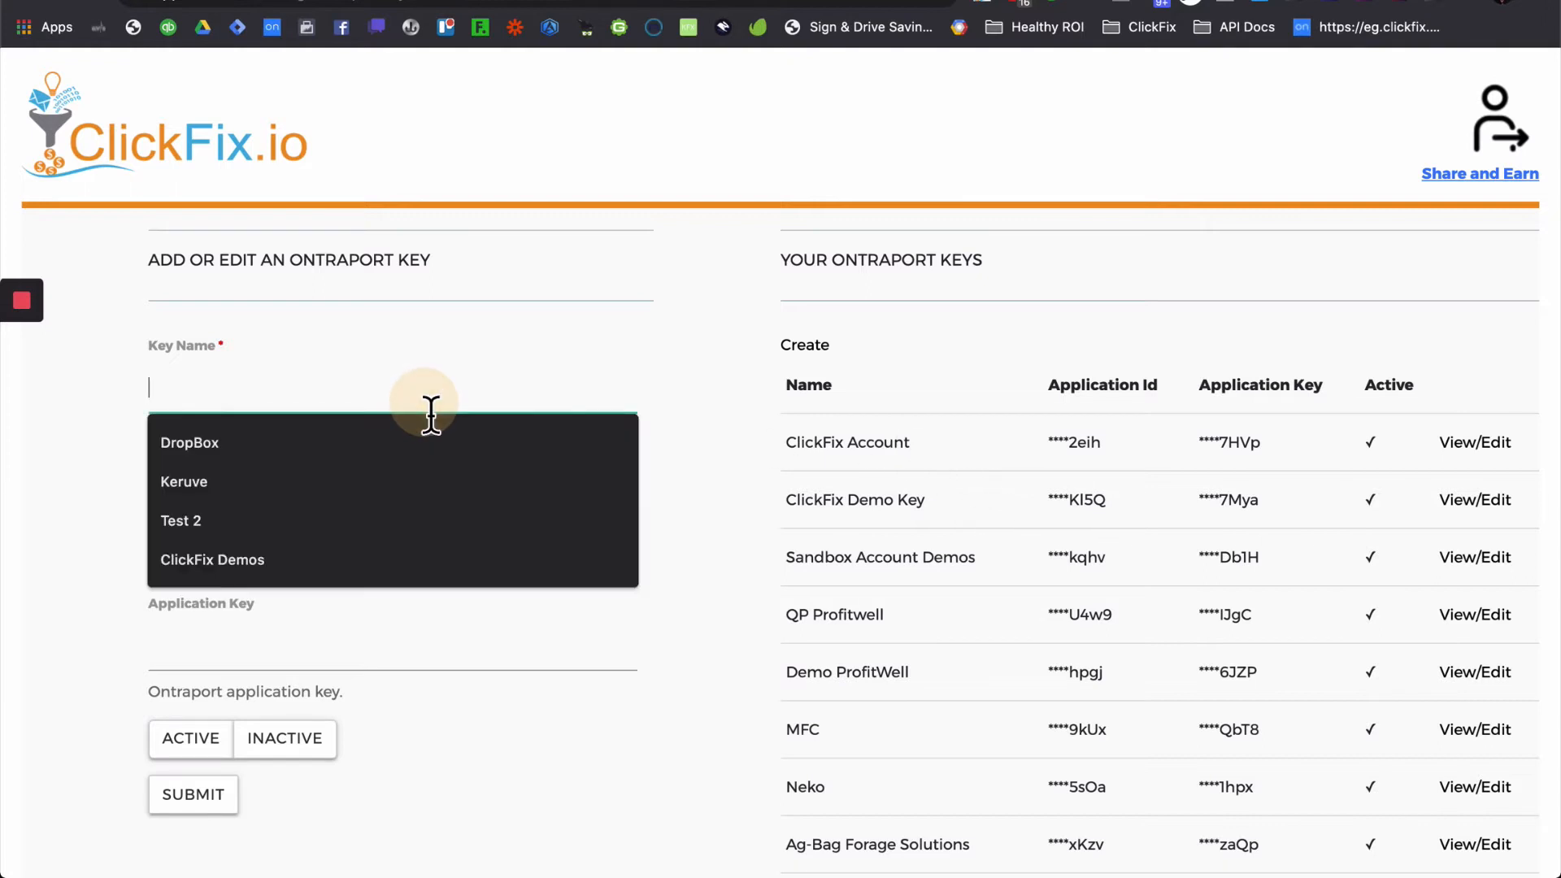
left_click(652, 400)
left_click(469, 404)
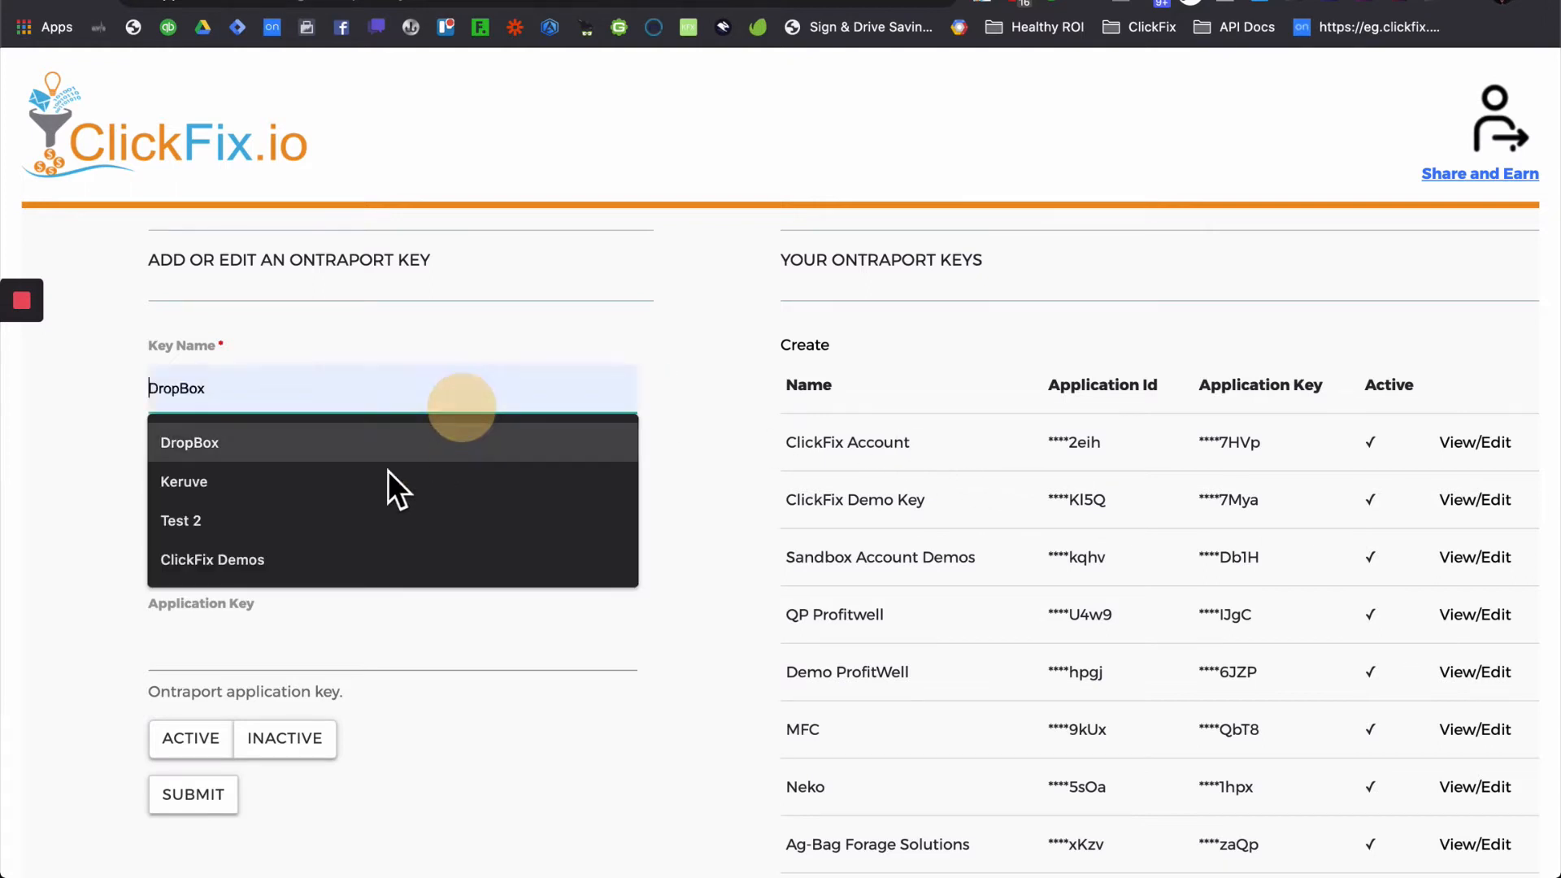
left_click(323, 521)
left_click(332, 541)
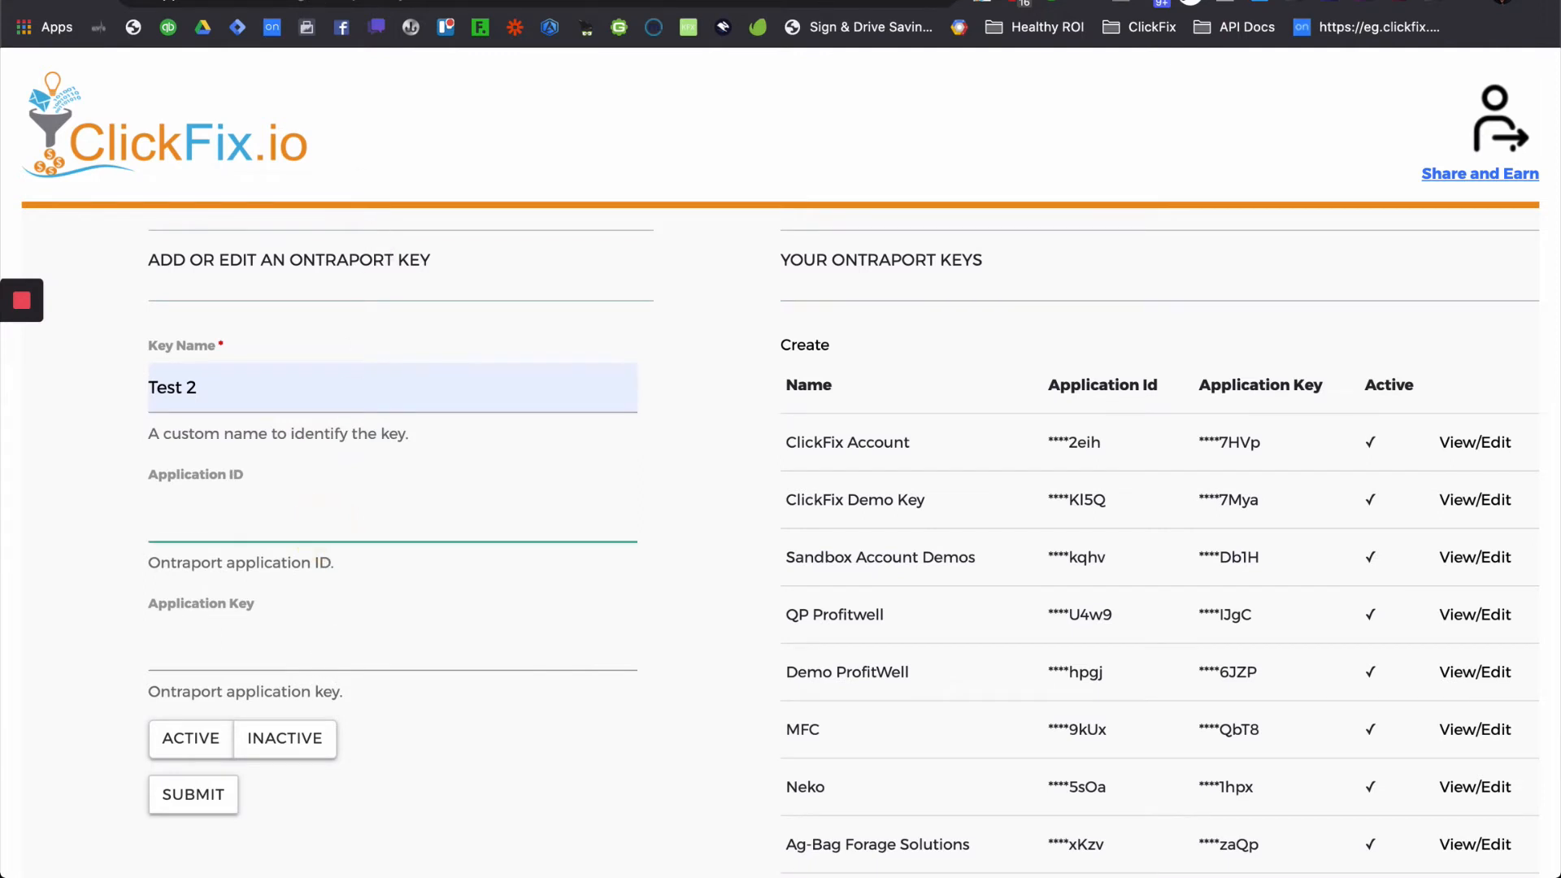
- Look up the API keys under Ontraport's Administration Integrations settings
key("ctrl+Tab")
mouse_move(1519, 92)
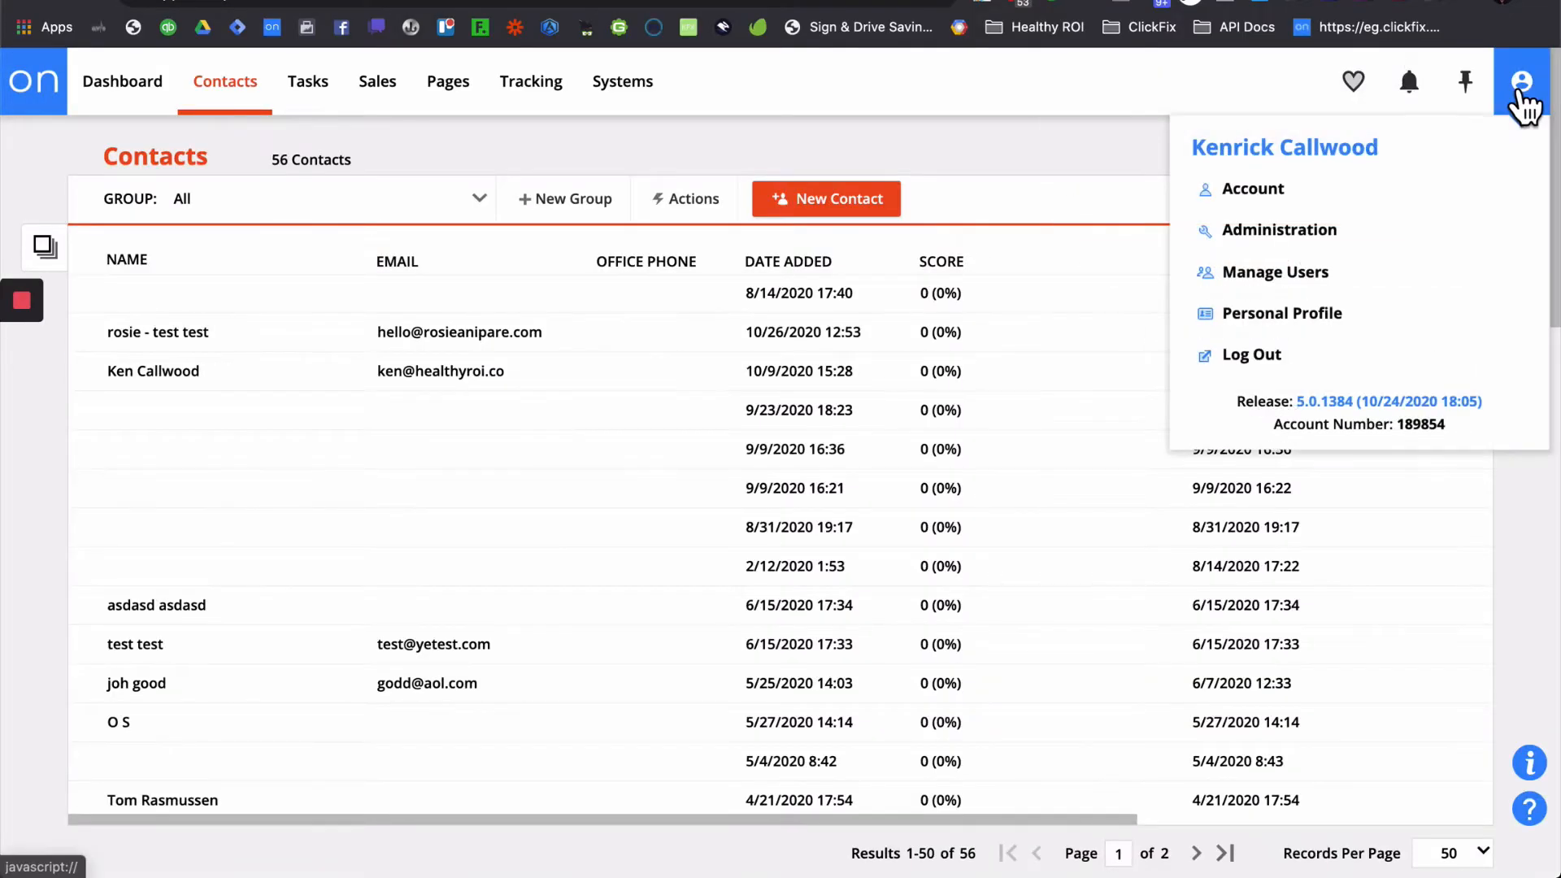
left_click(1380, 231)
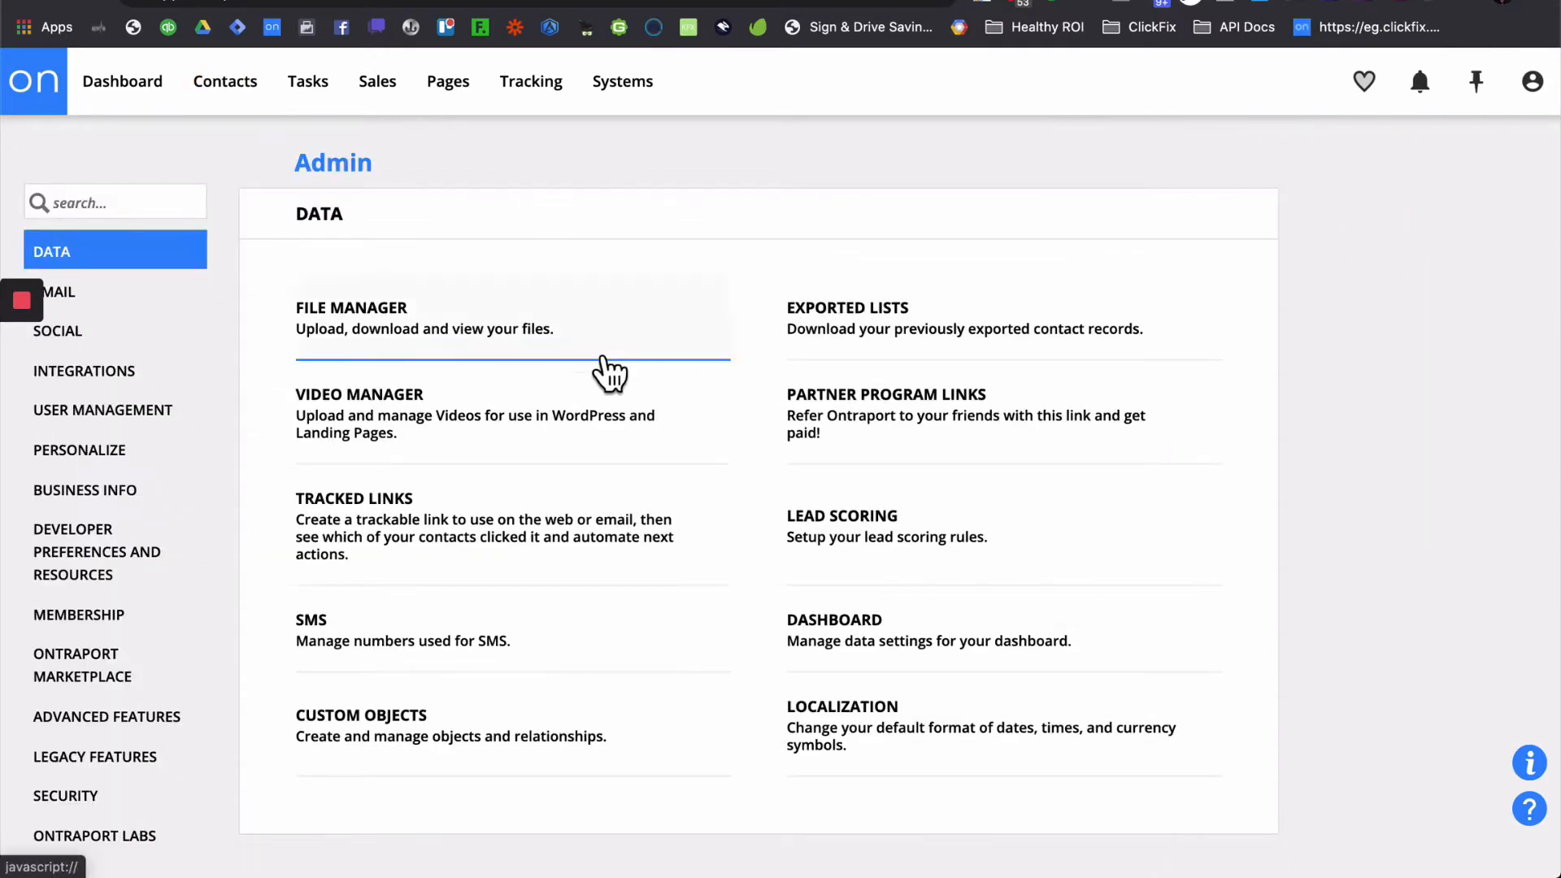
left_click(76, 387)
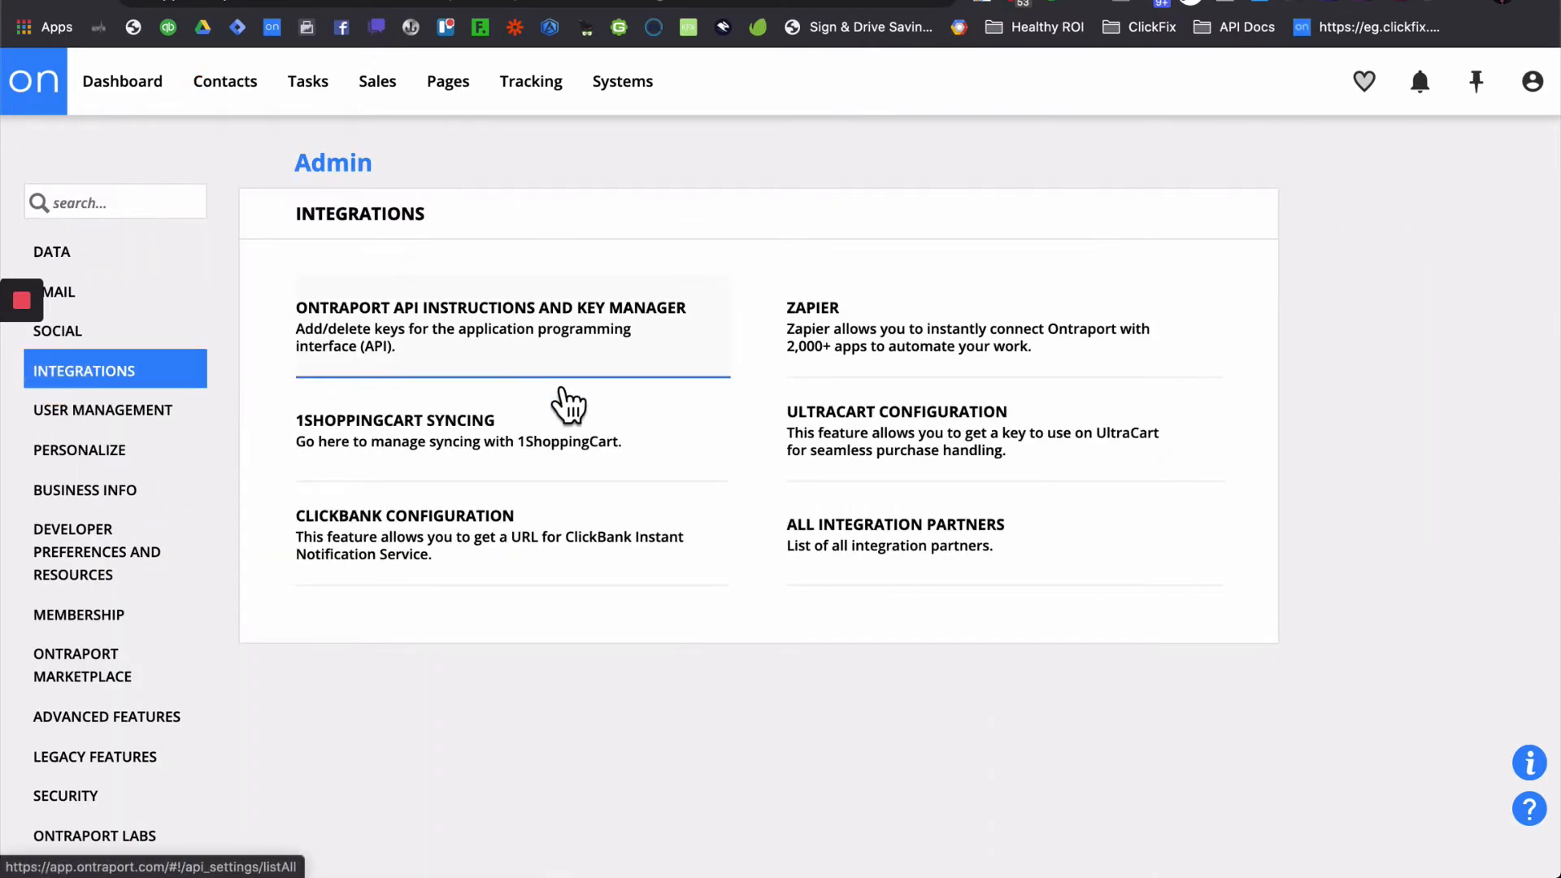
left_click(488, 349)
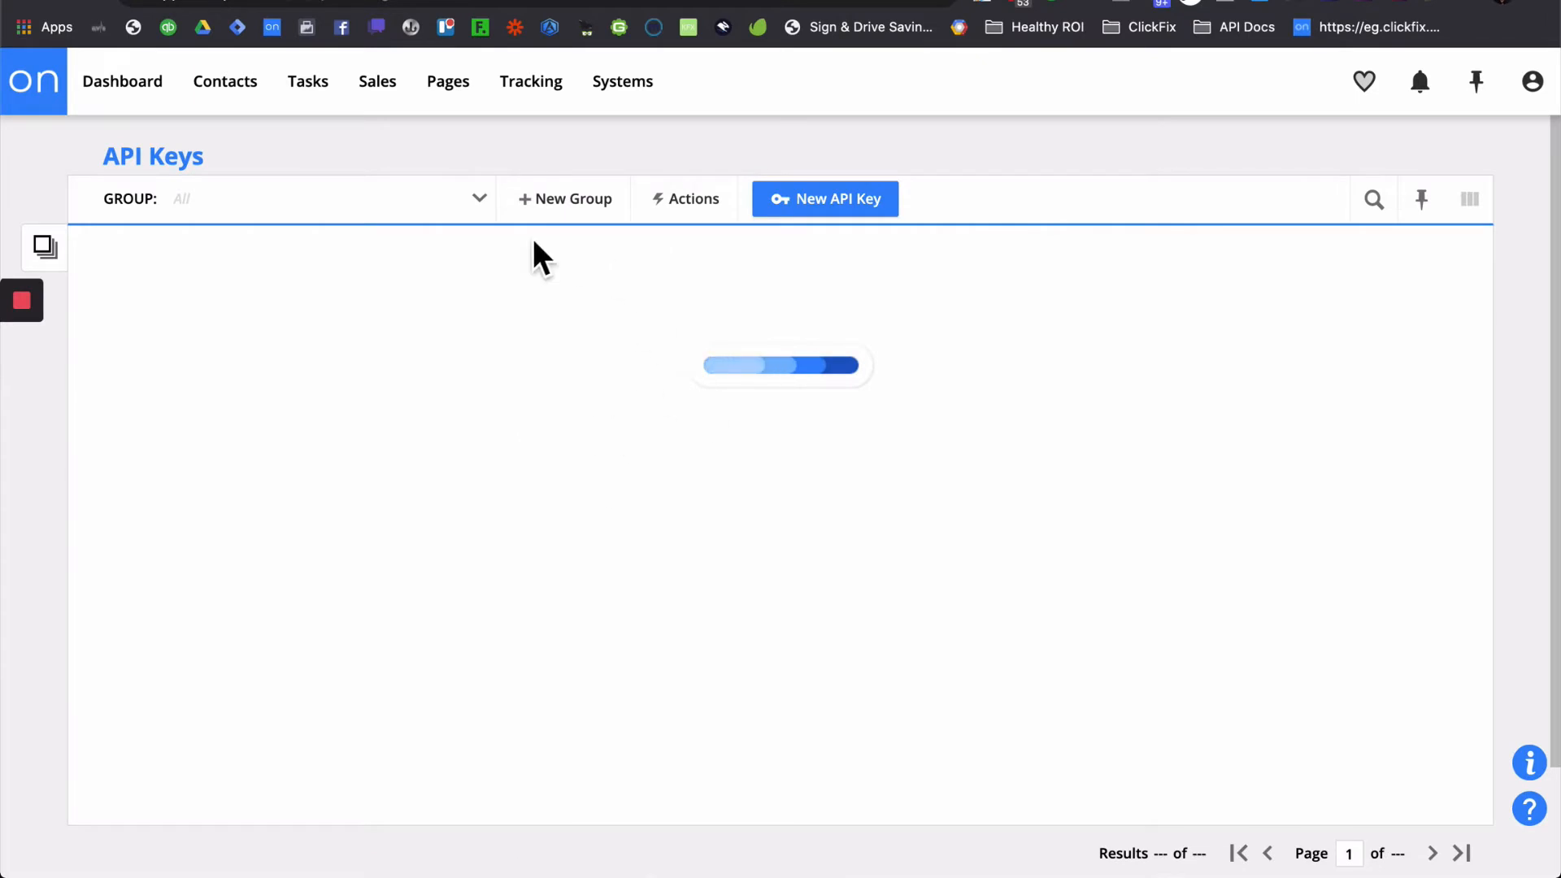
left_click(259, 111)
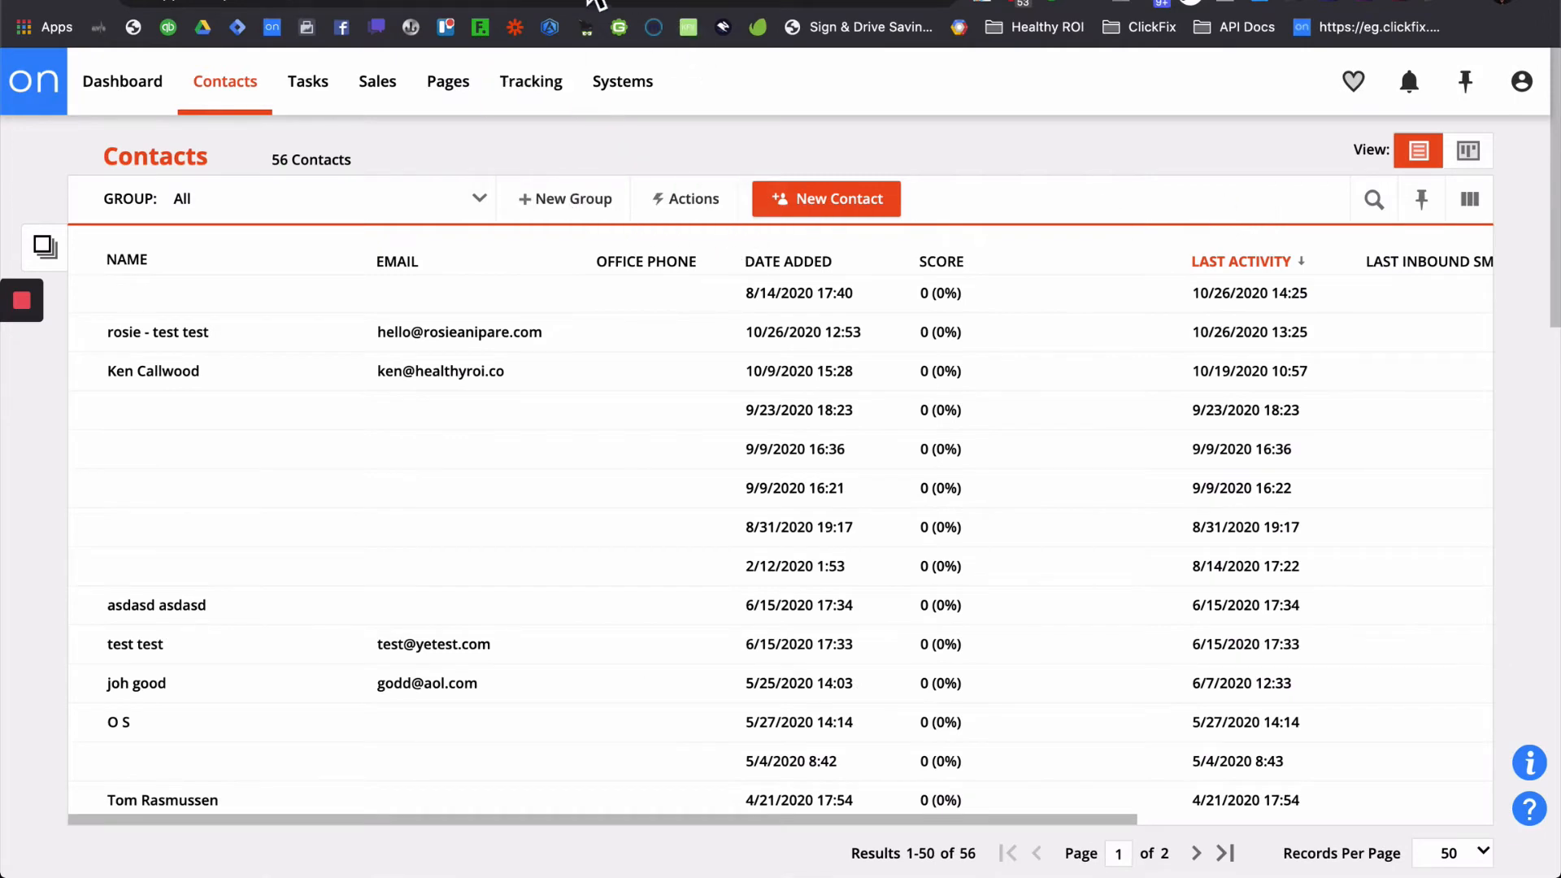
- Mark the Test 2 Ontraport key Active and return to the ClickFix home dashboard
left_click(507, 1)
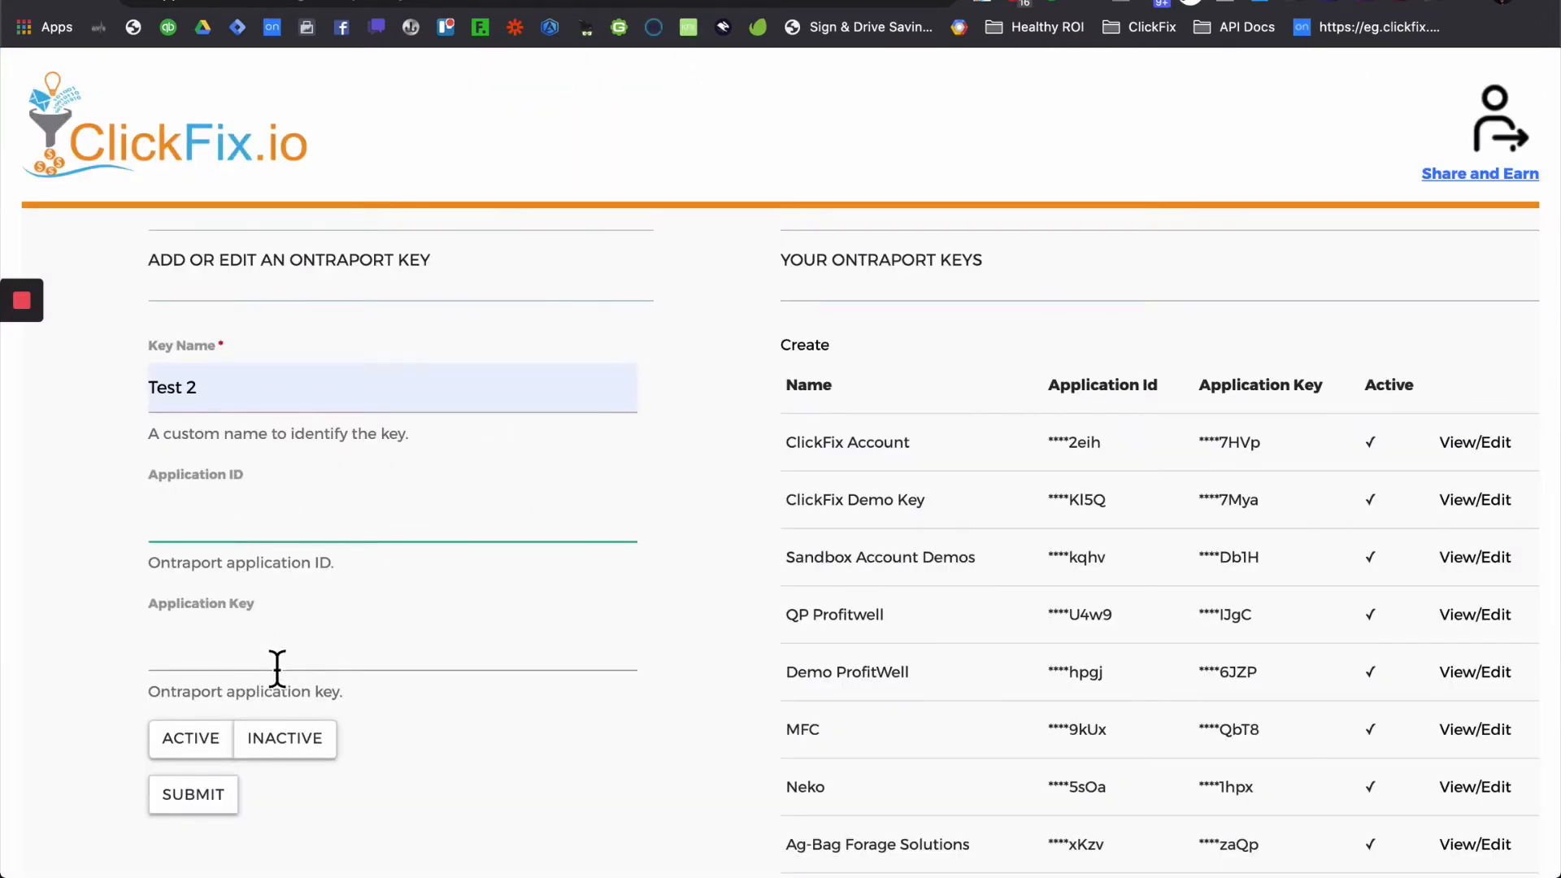
left_click(198, 742)
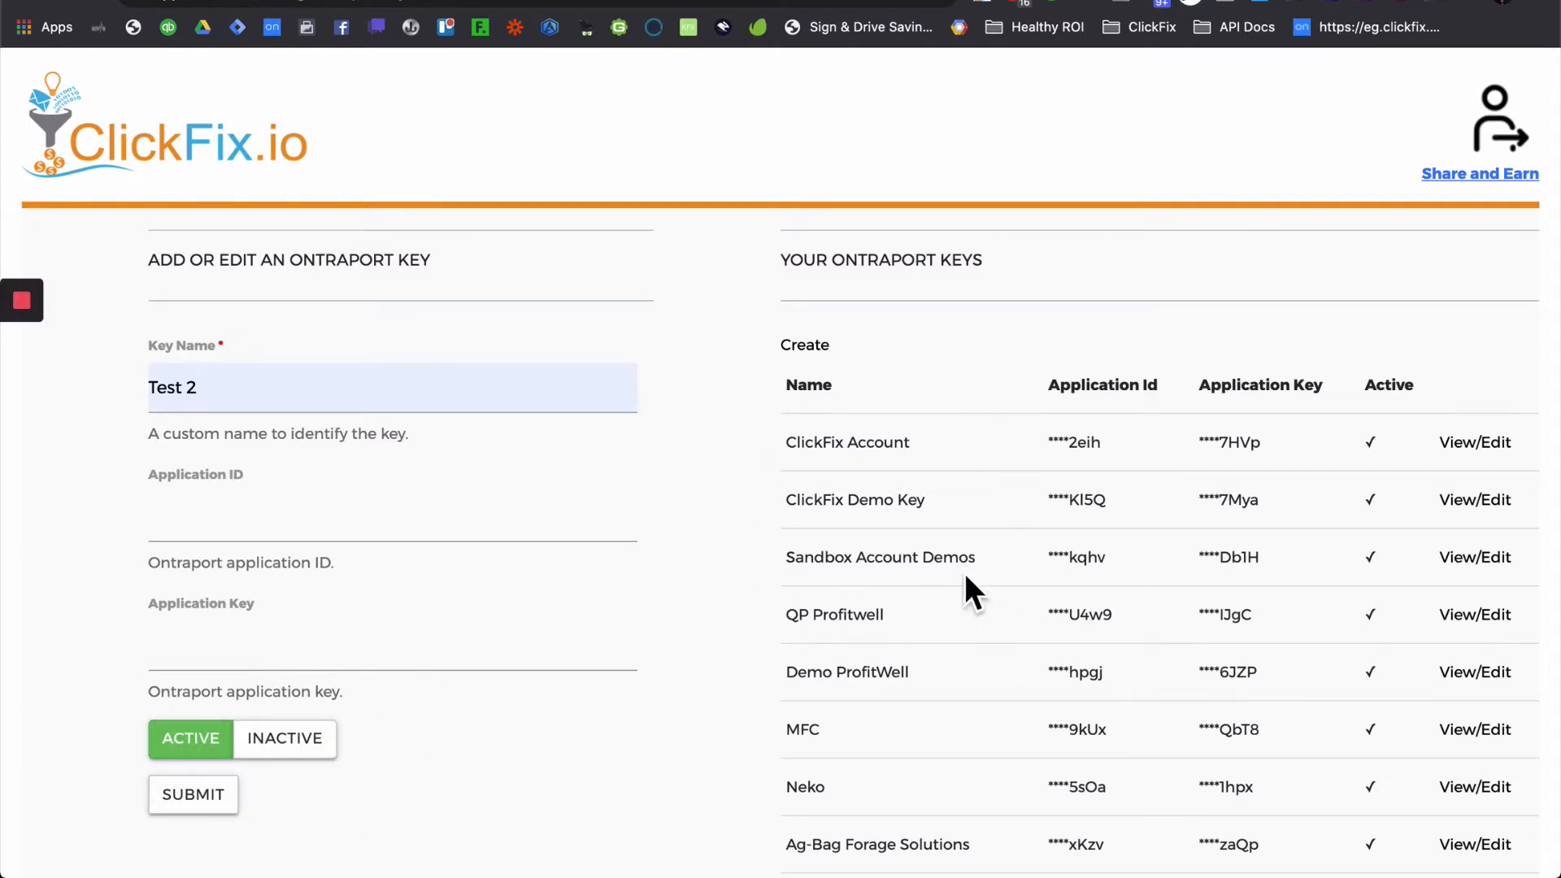
left_click(307, 169)
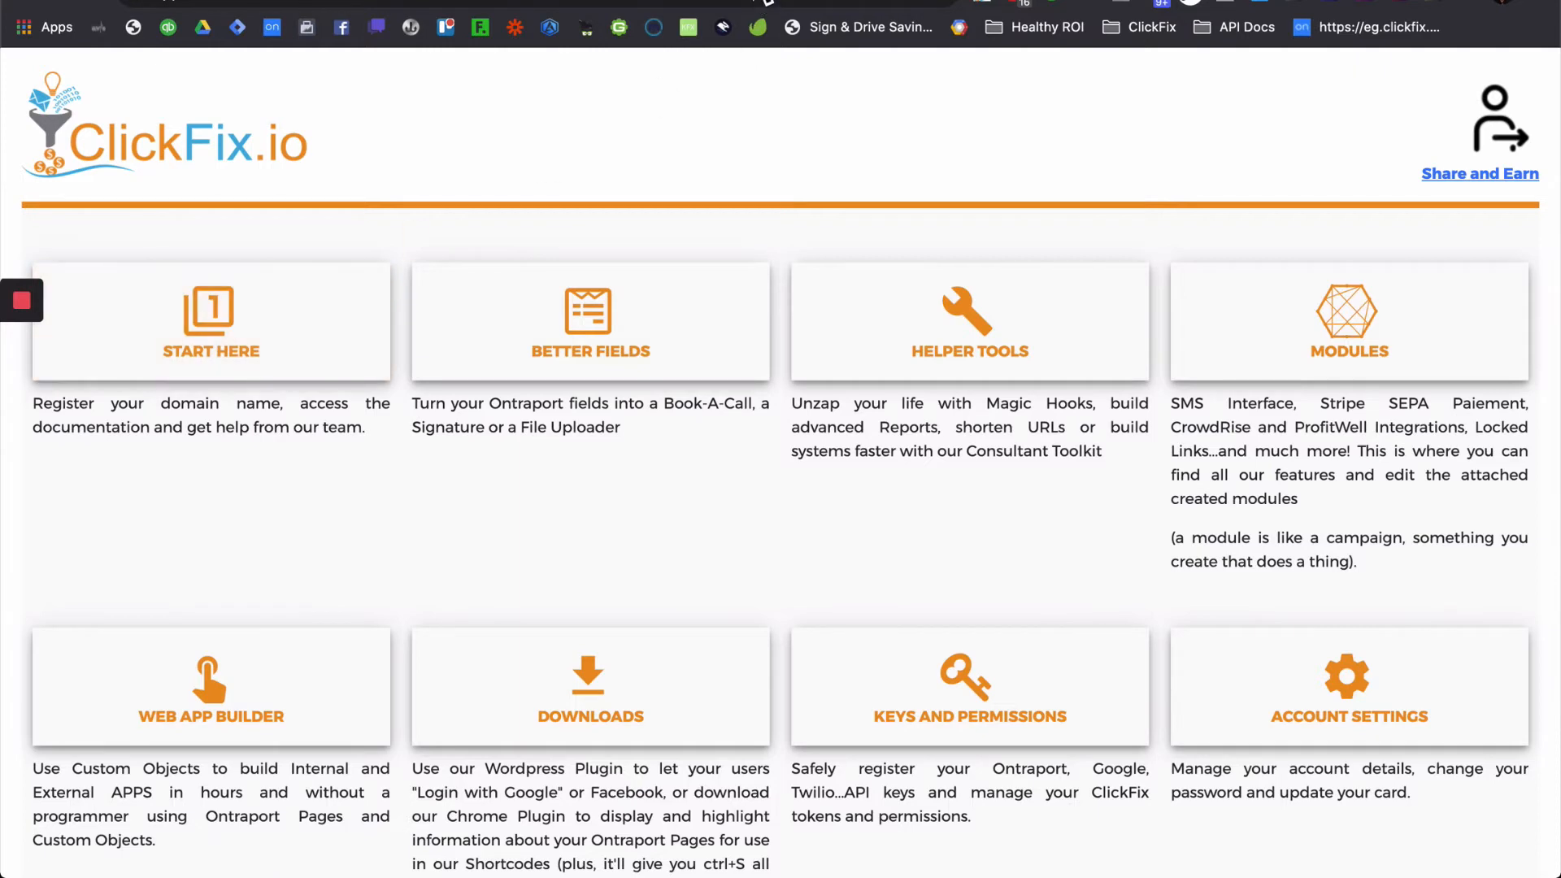
- Read the ClickFix docs on logging a scheduled event to a calendar, then return to Ontraport Contacts
left_click(767, 2)
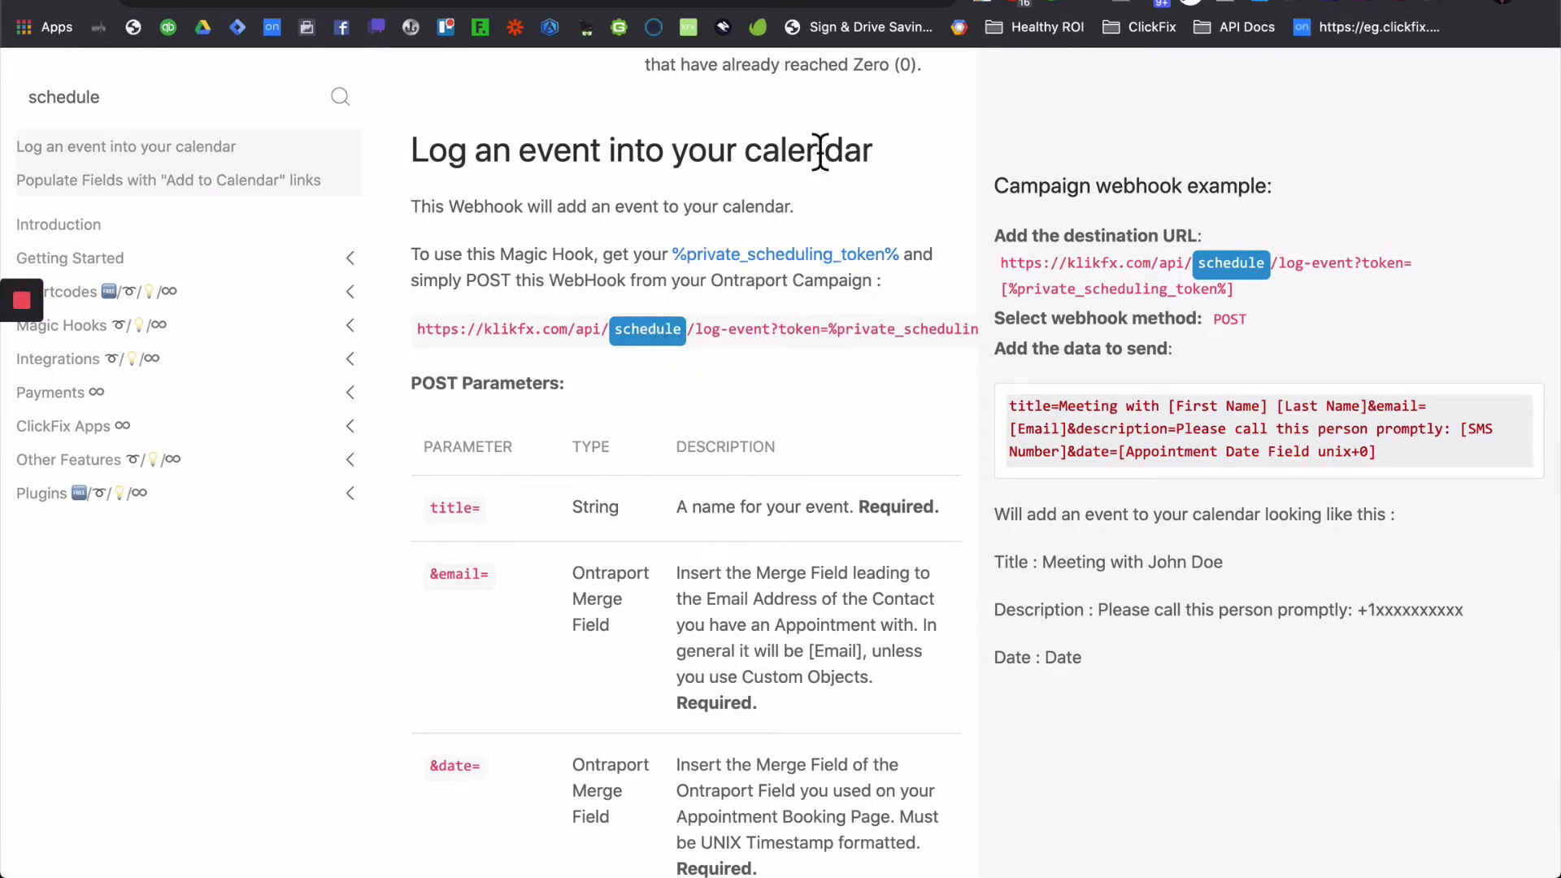
key("ctrl+Tab")
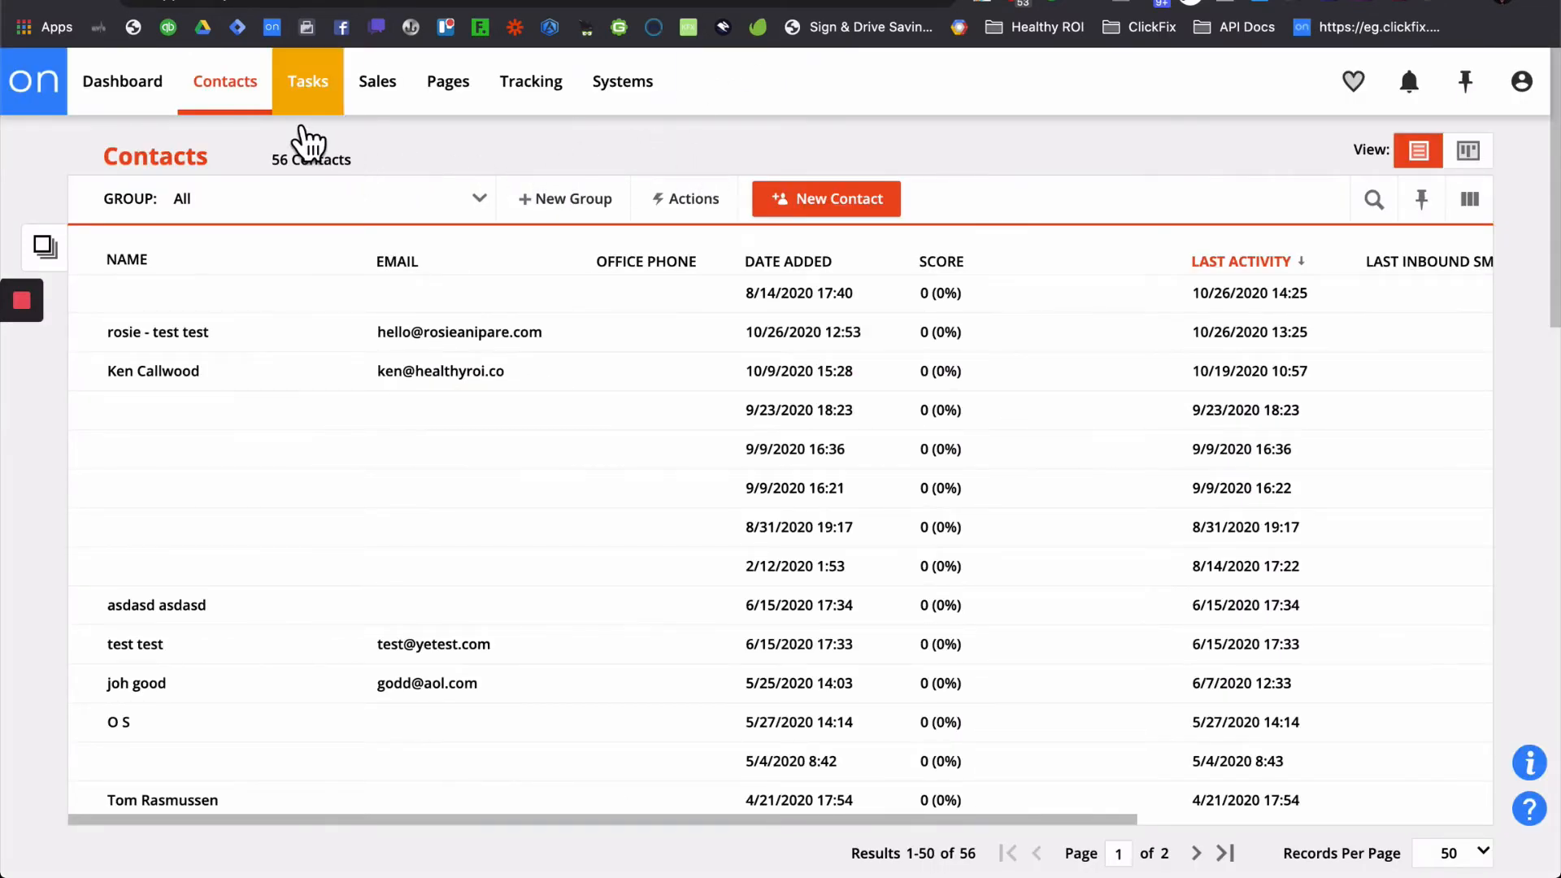
- Add a contact field tab named SCHEDULER in the Field Editor
mouse_move(235, 104)
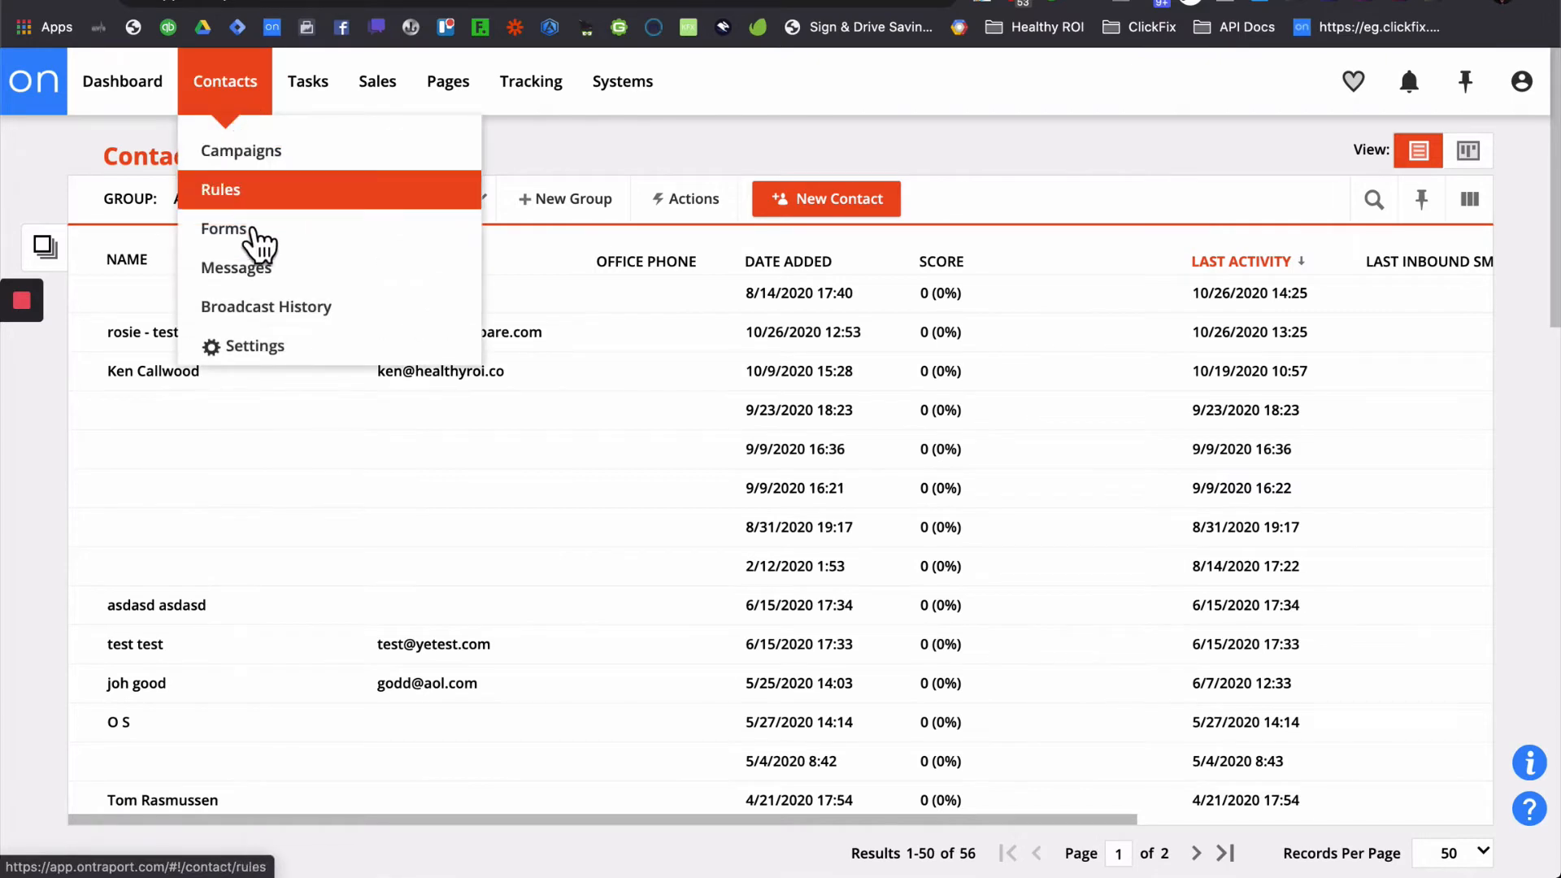
left_click(256, 356)
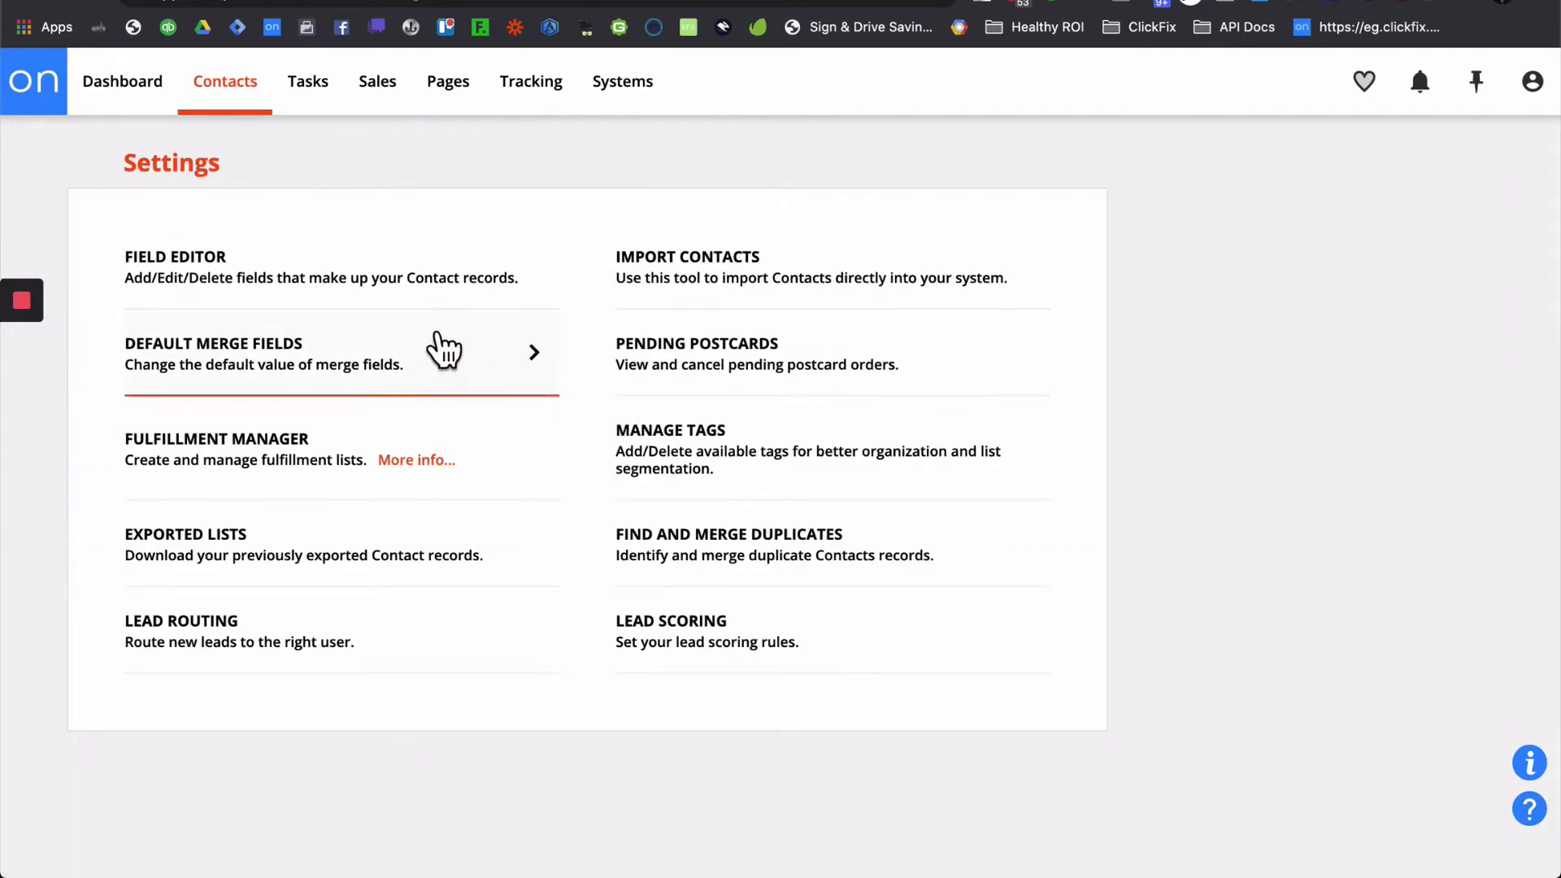
left_click(355, 286)
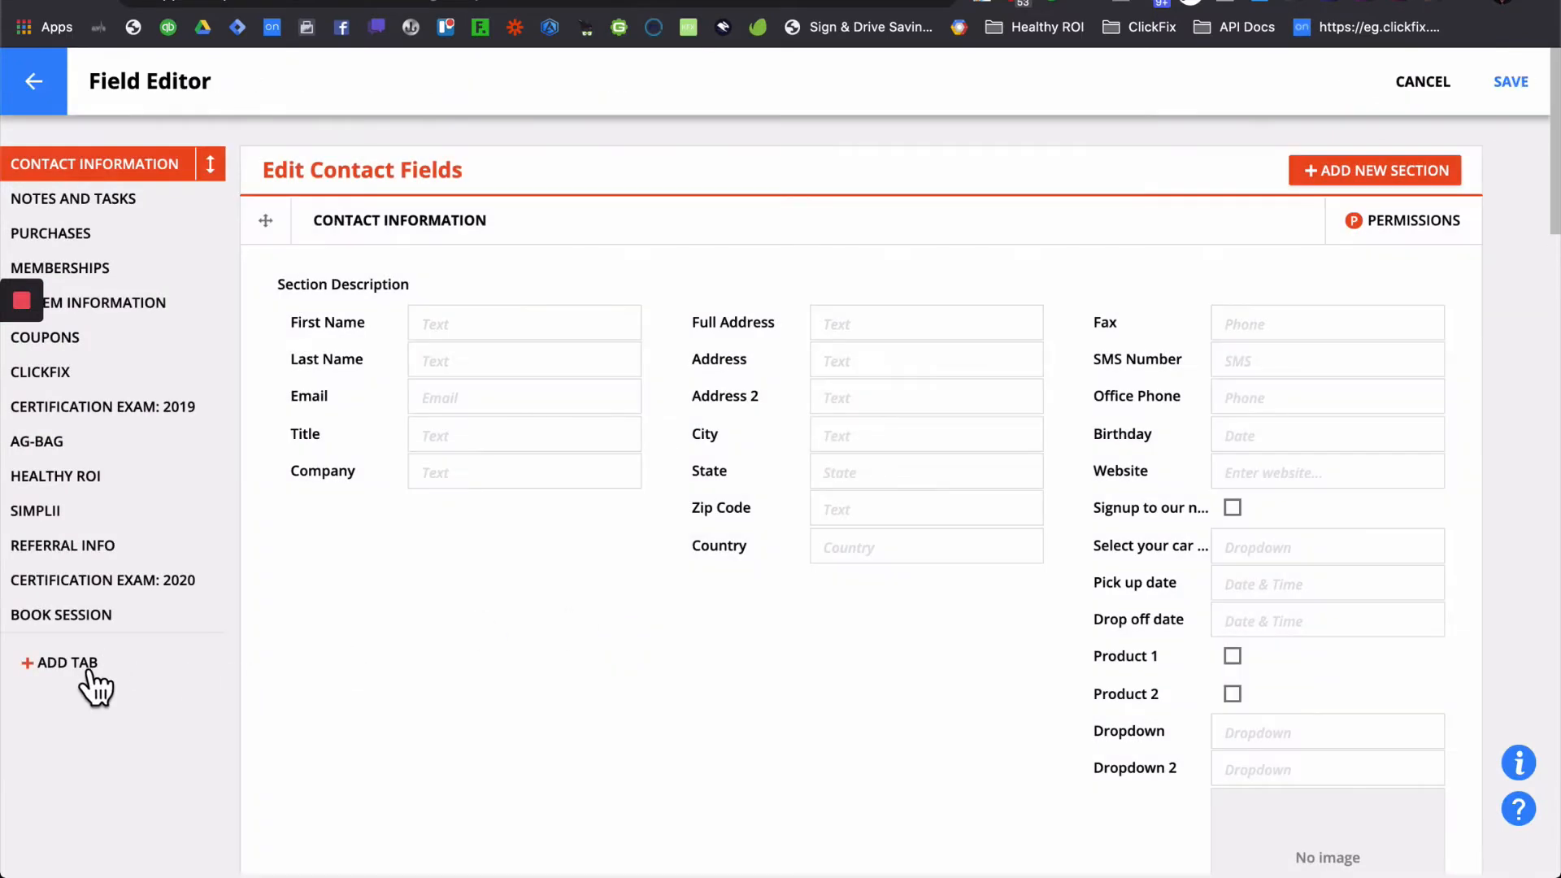
left_click(86, 674)
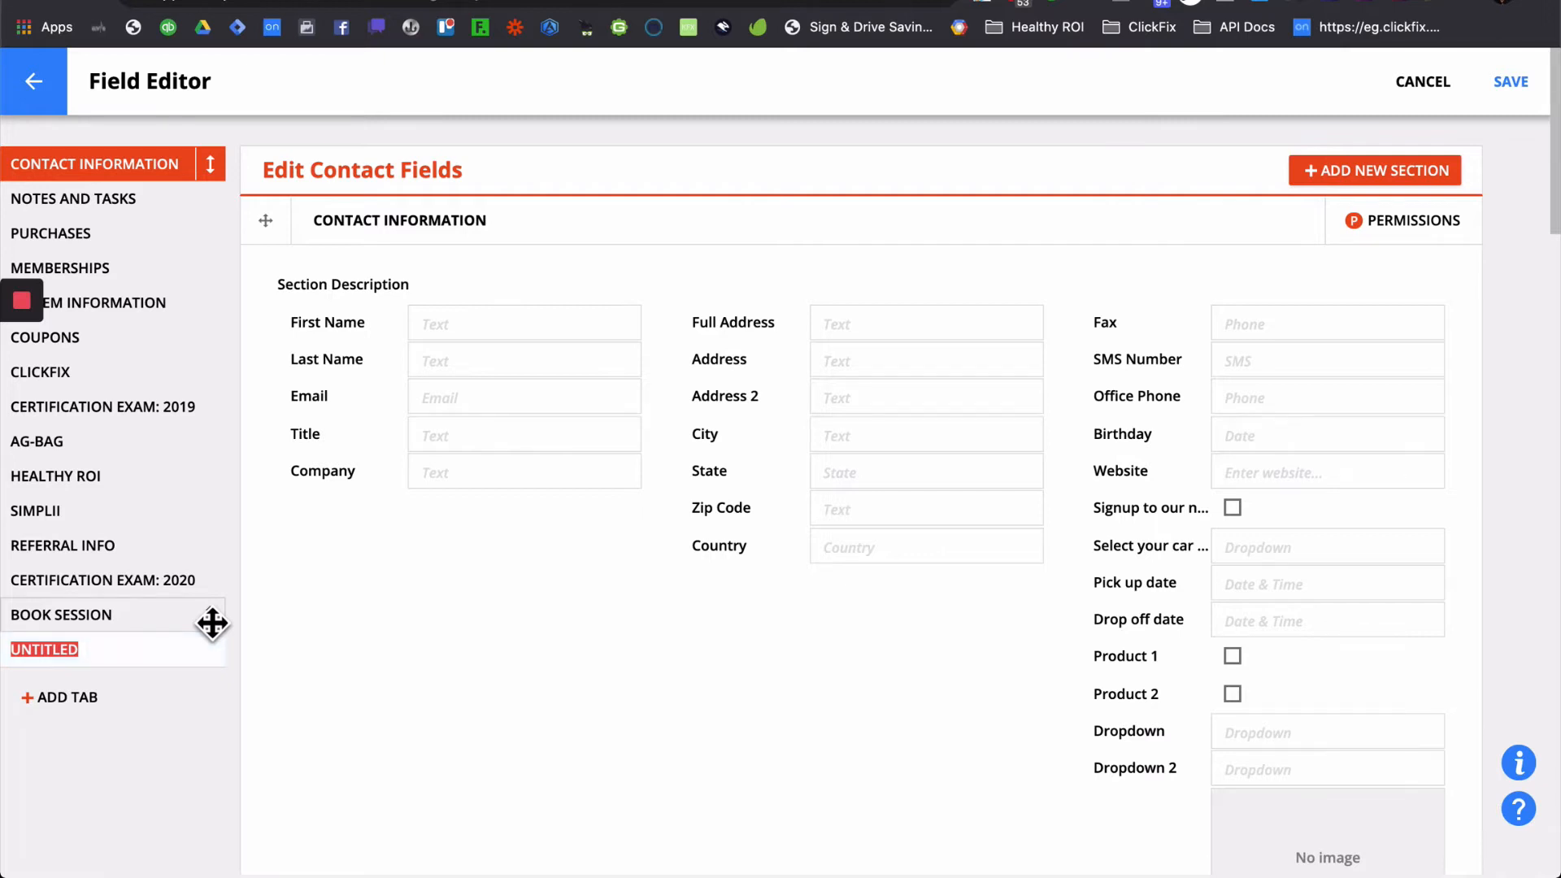
type("SCHEDULE")
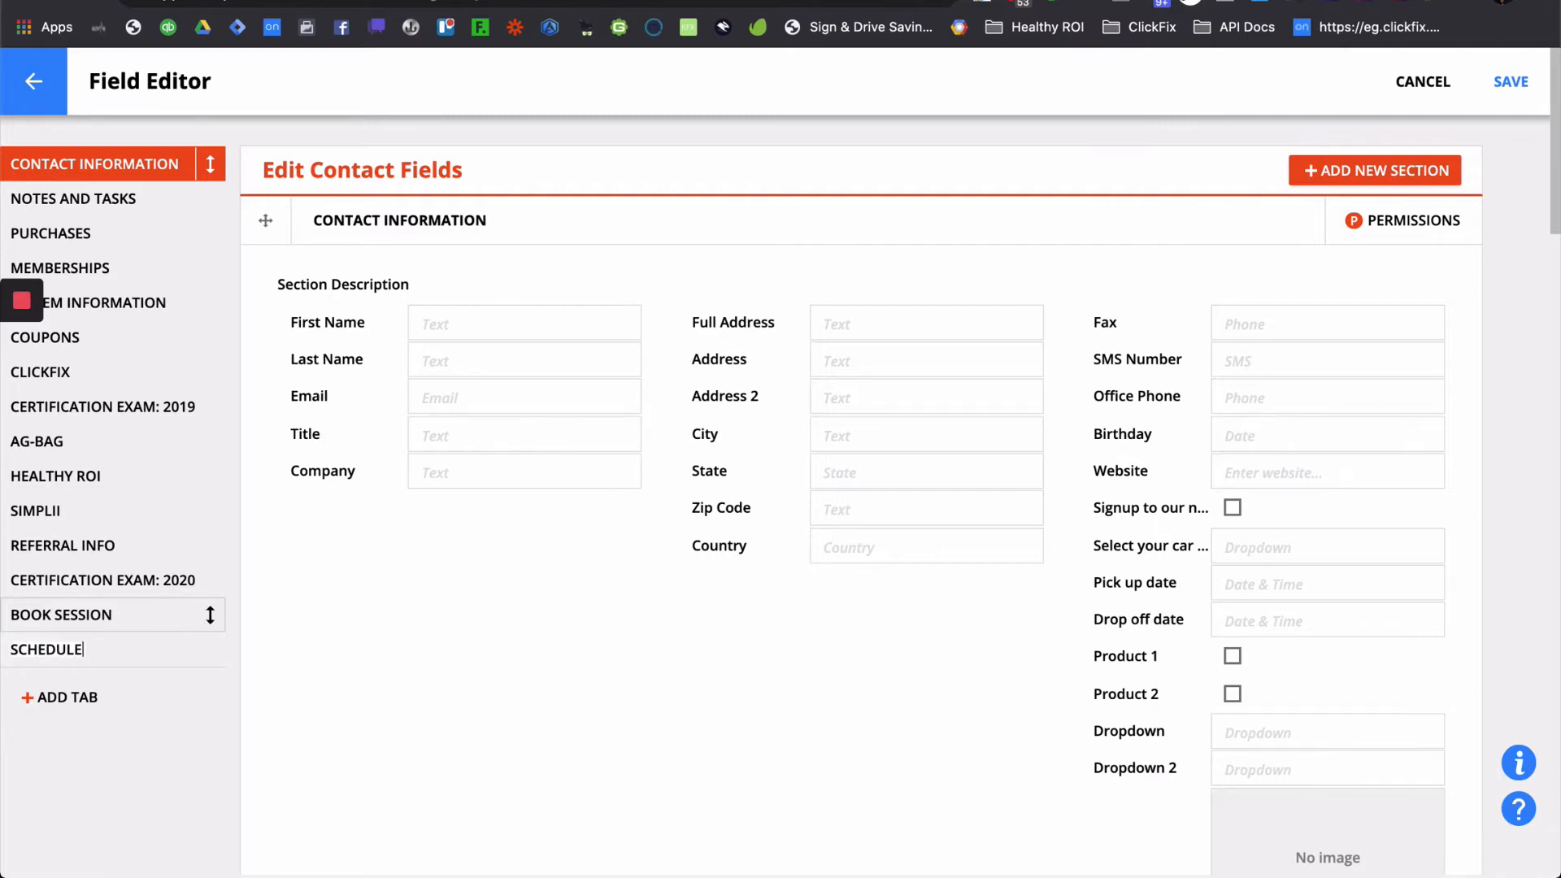
type("R")
key("Return")
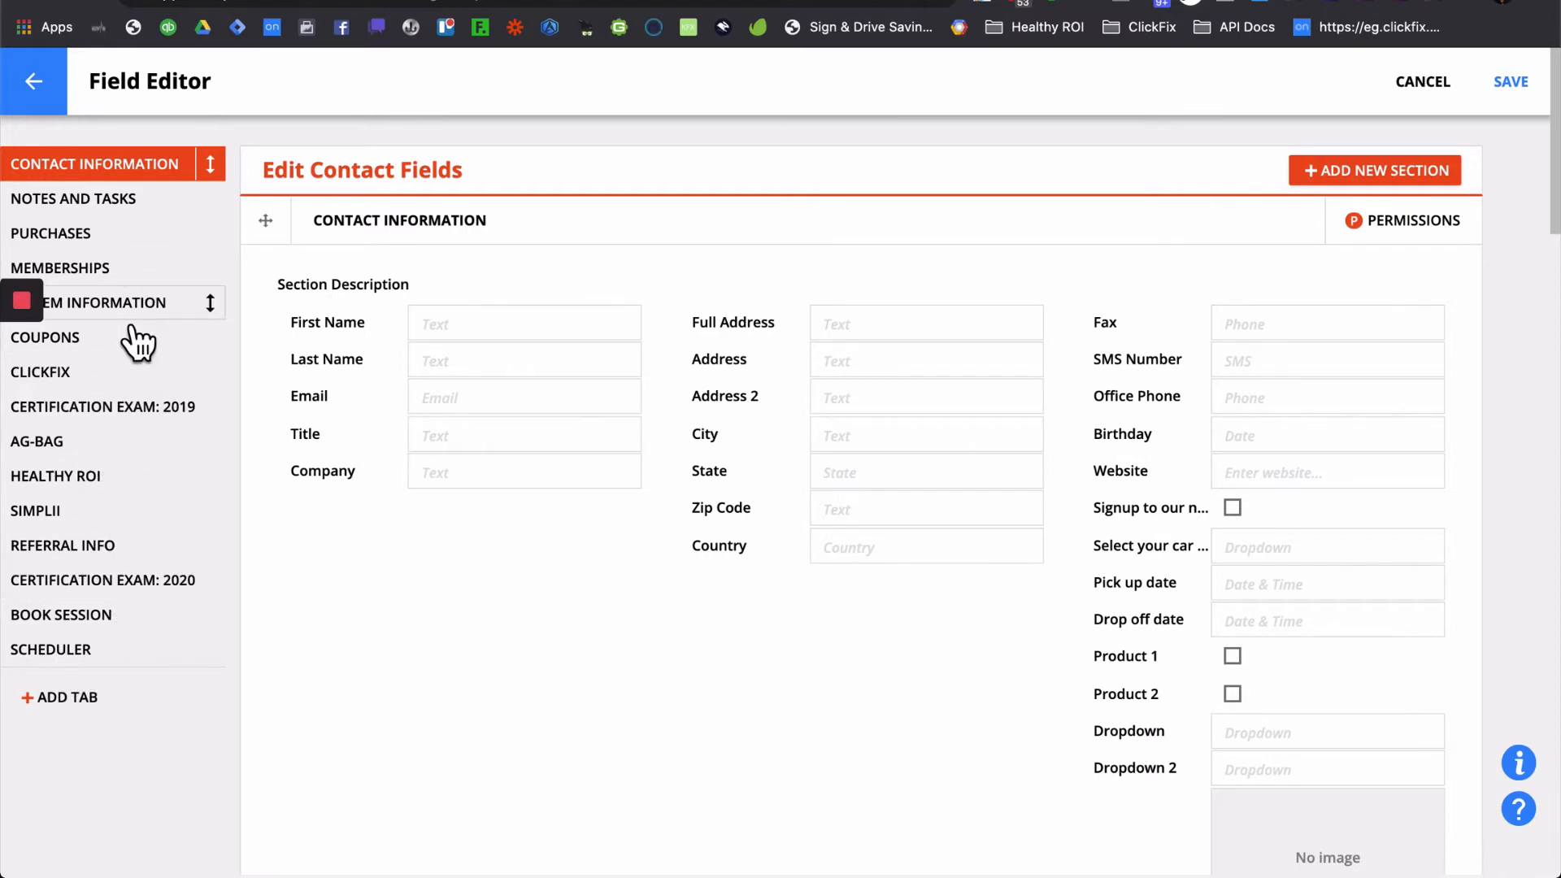
- Add a section titled DEMO SCHEDULER to the SCHEDULER tab
left_click(70, 654)
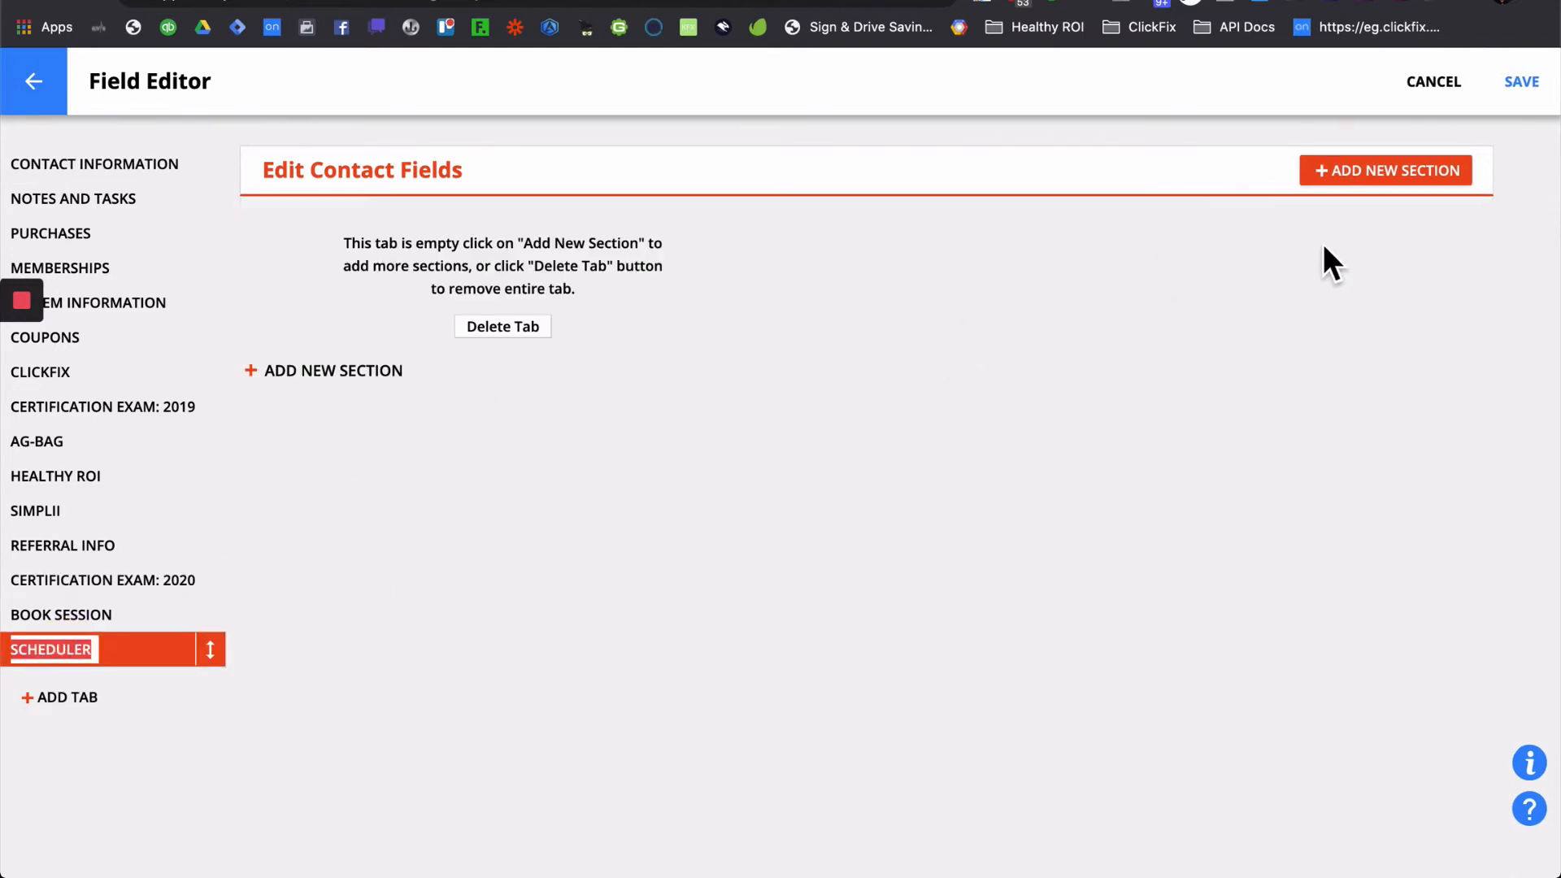
left_click(1396, 183)
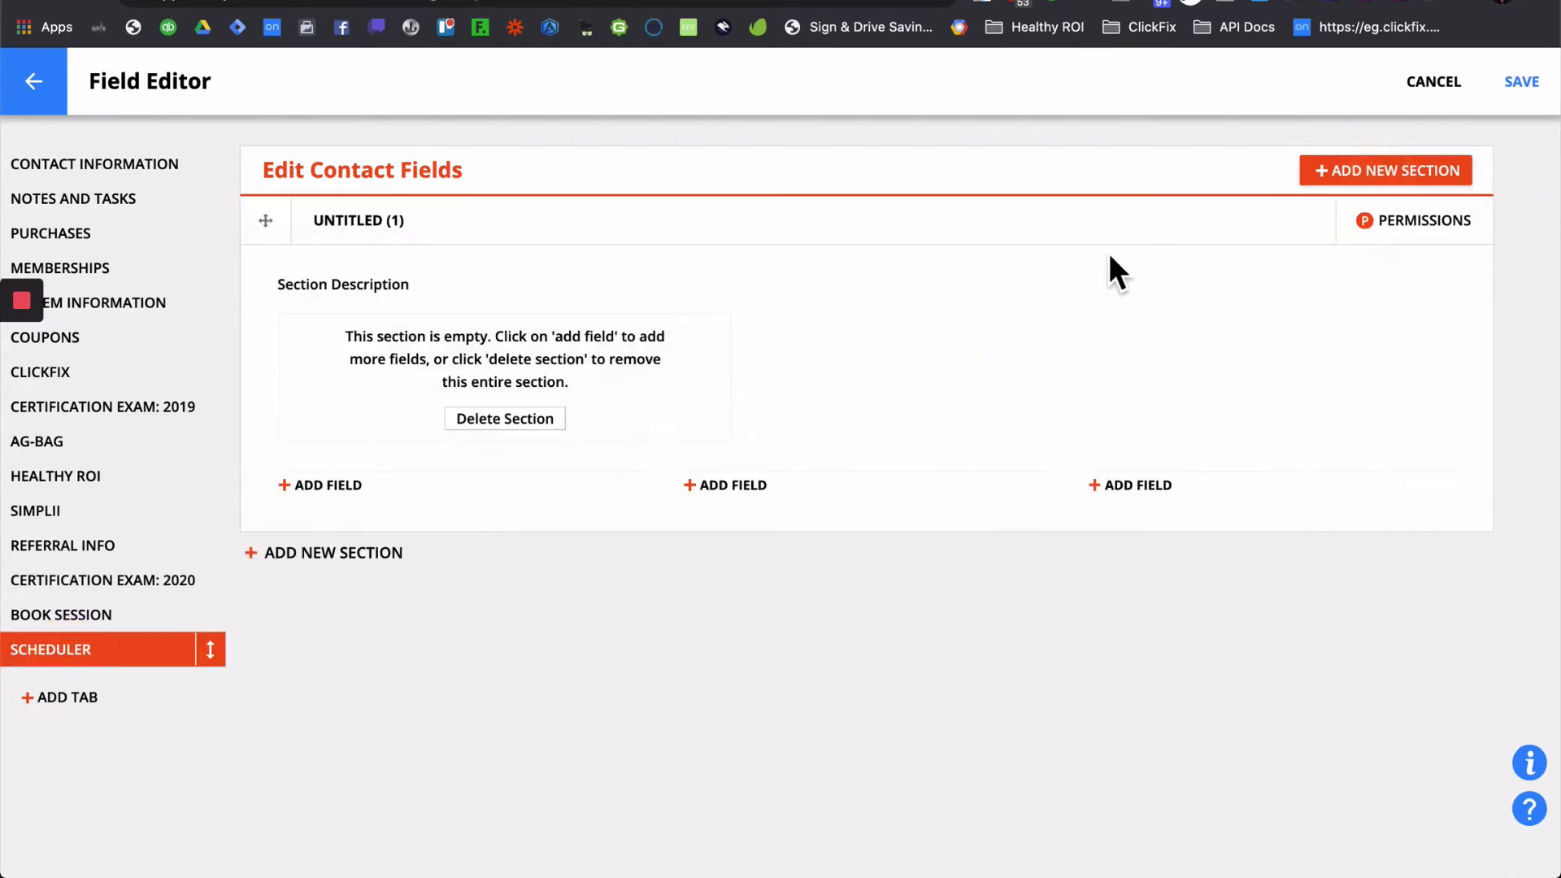
left_click(376, 227)
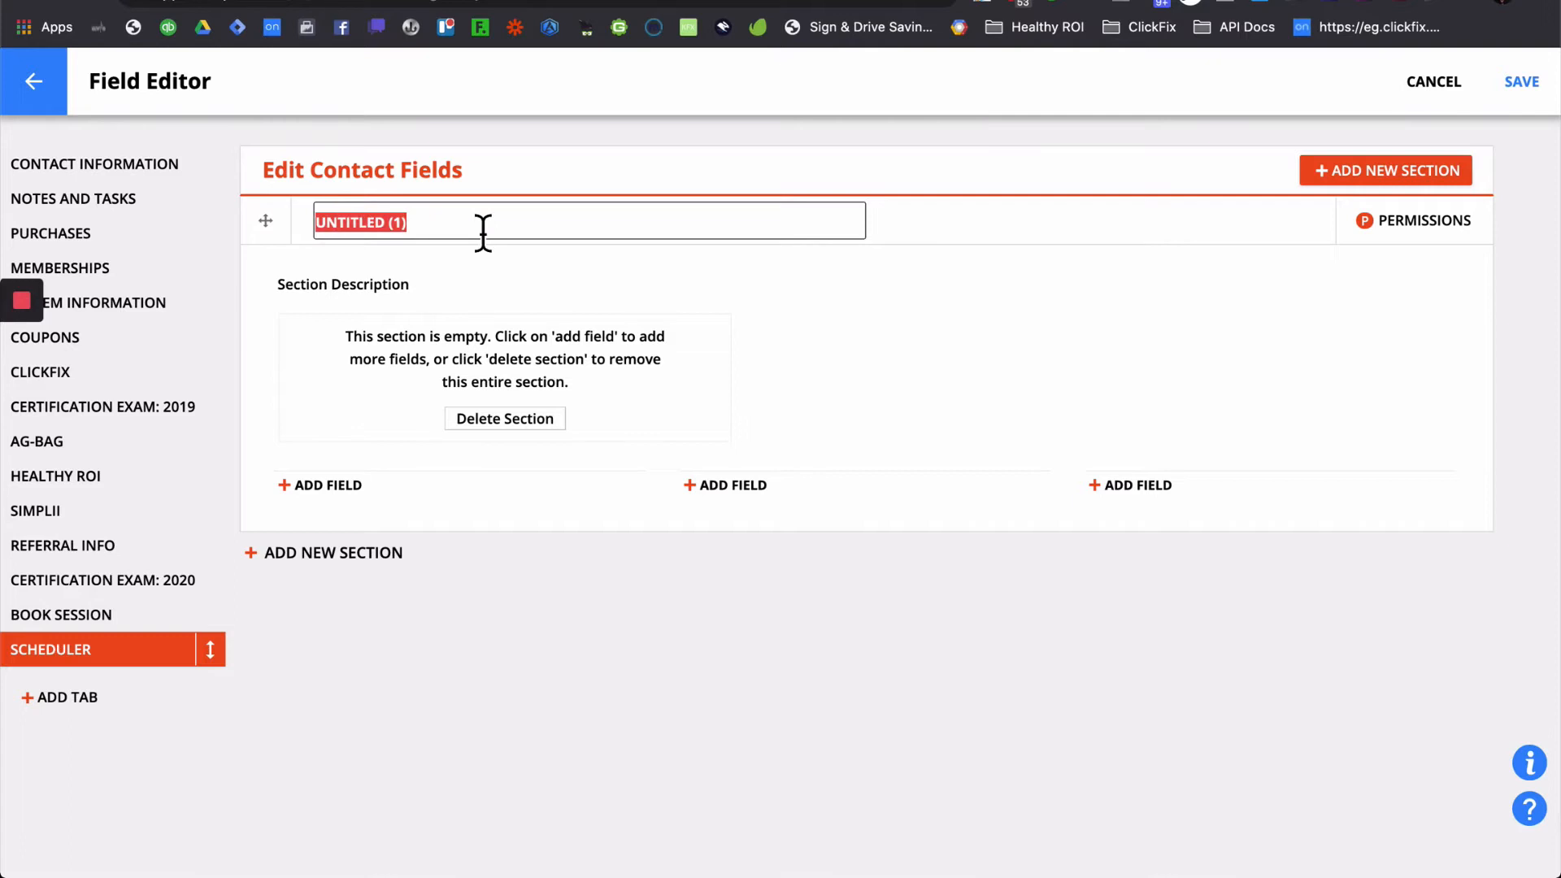
type("DEMO SCHE")
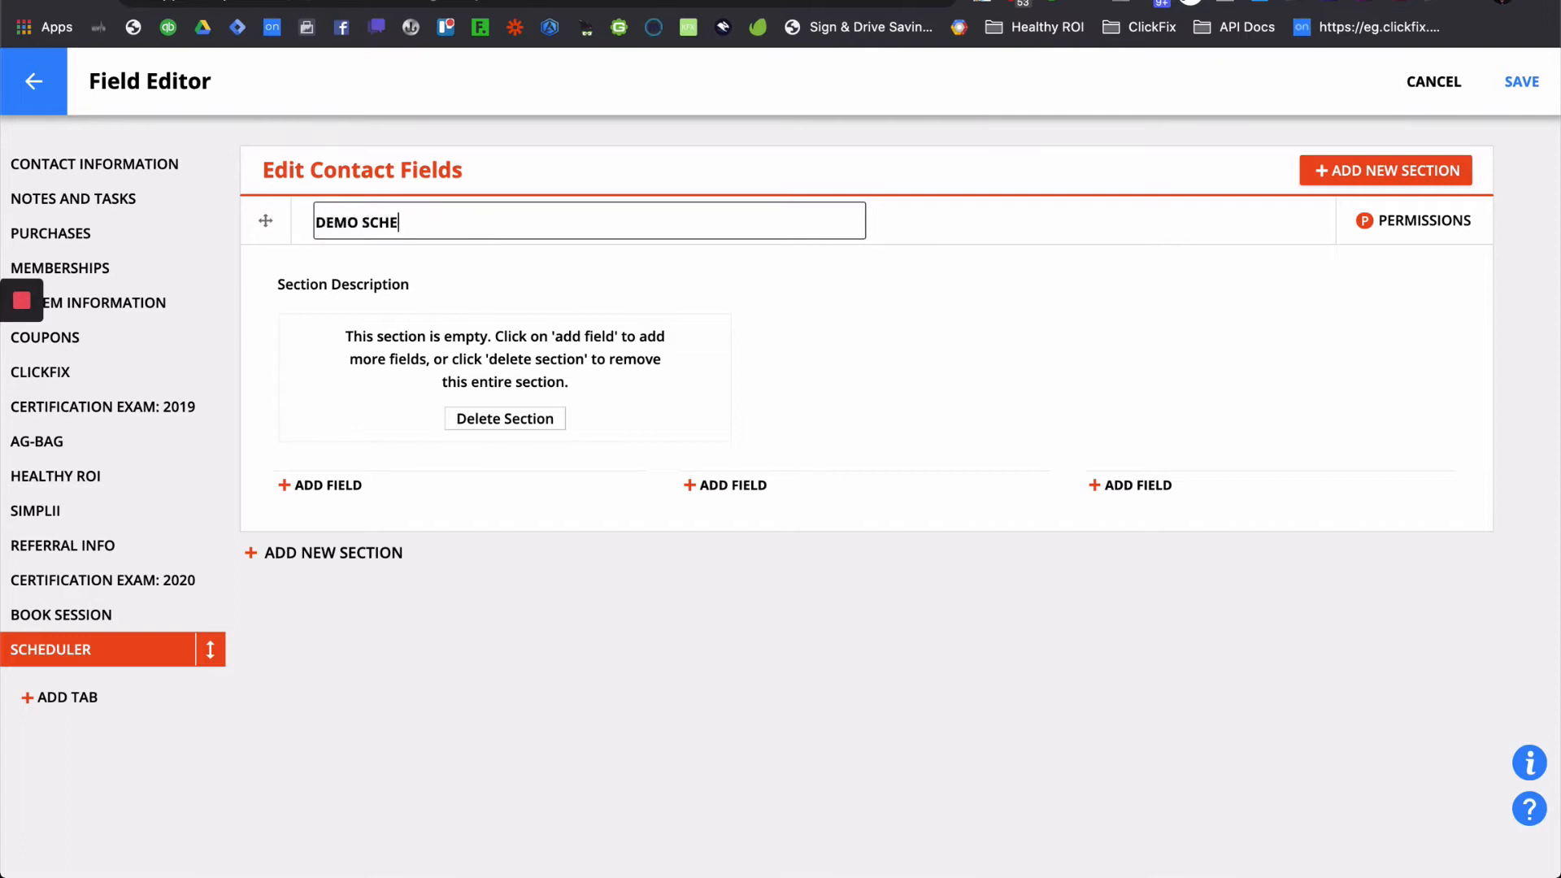
type("DULER")
left_click(345, 486)
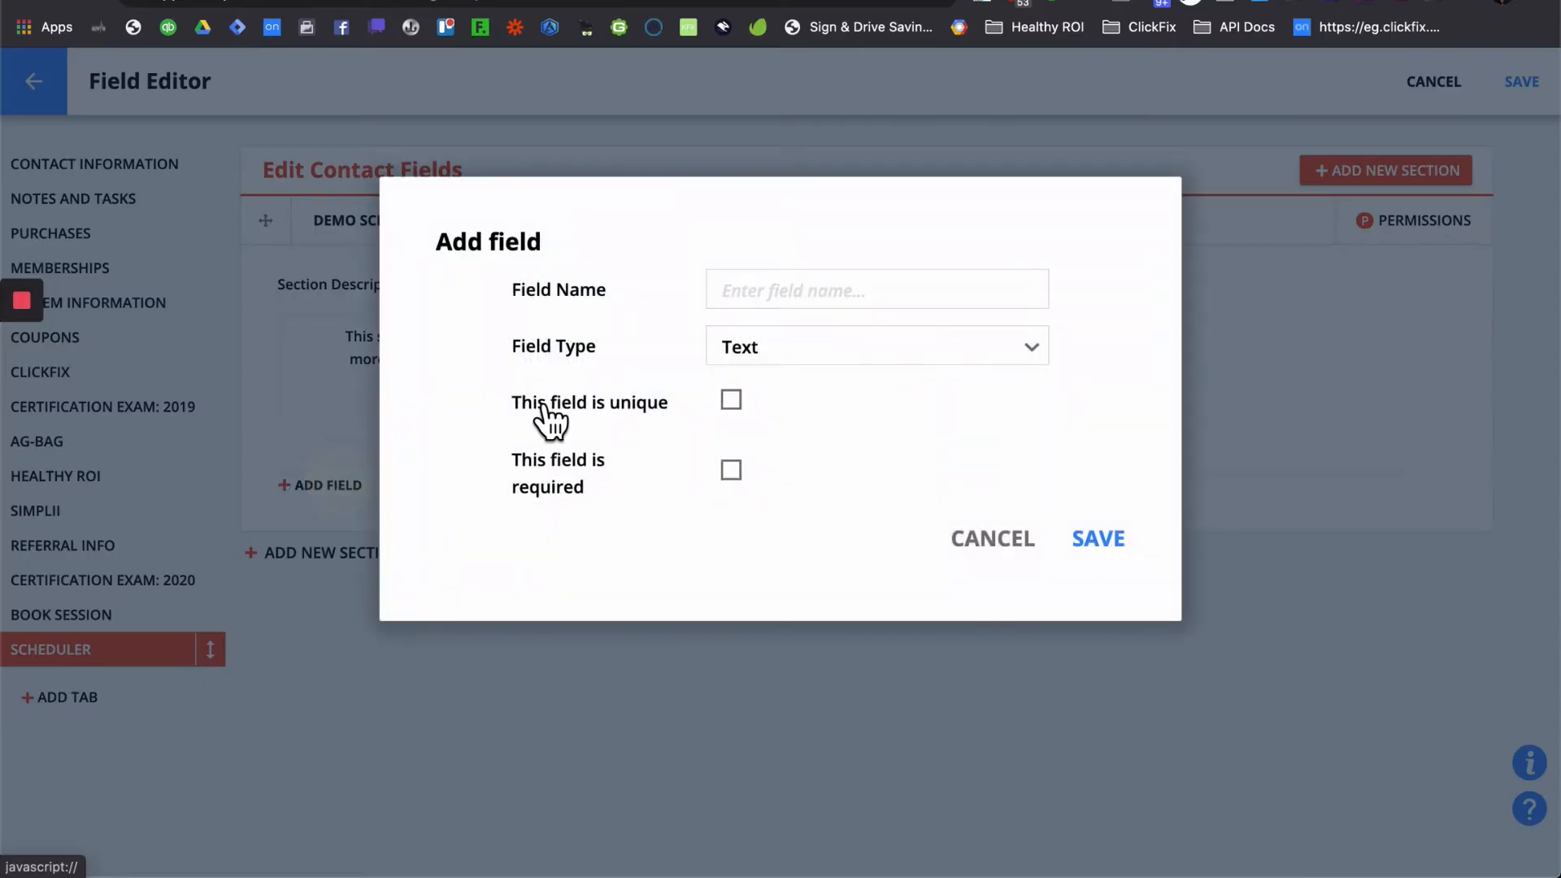
- Create a Date & Time field named 'Demo Scheduler' in the section and save it
left_click(906, 301)
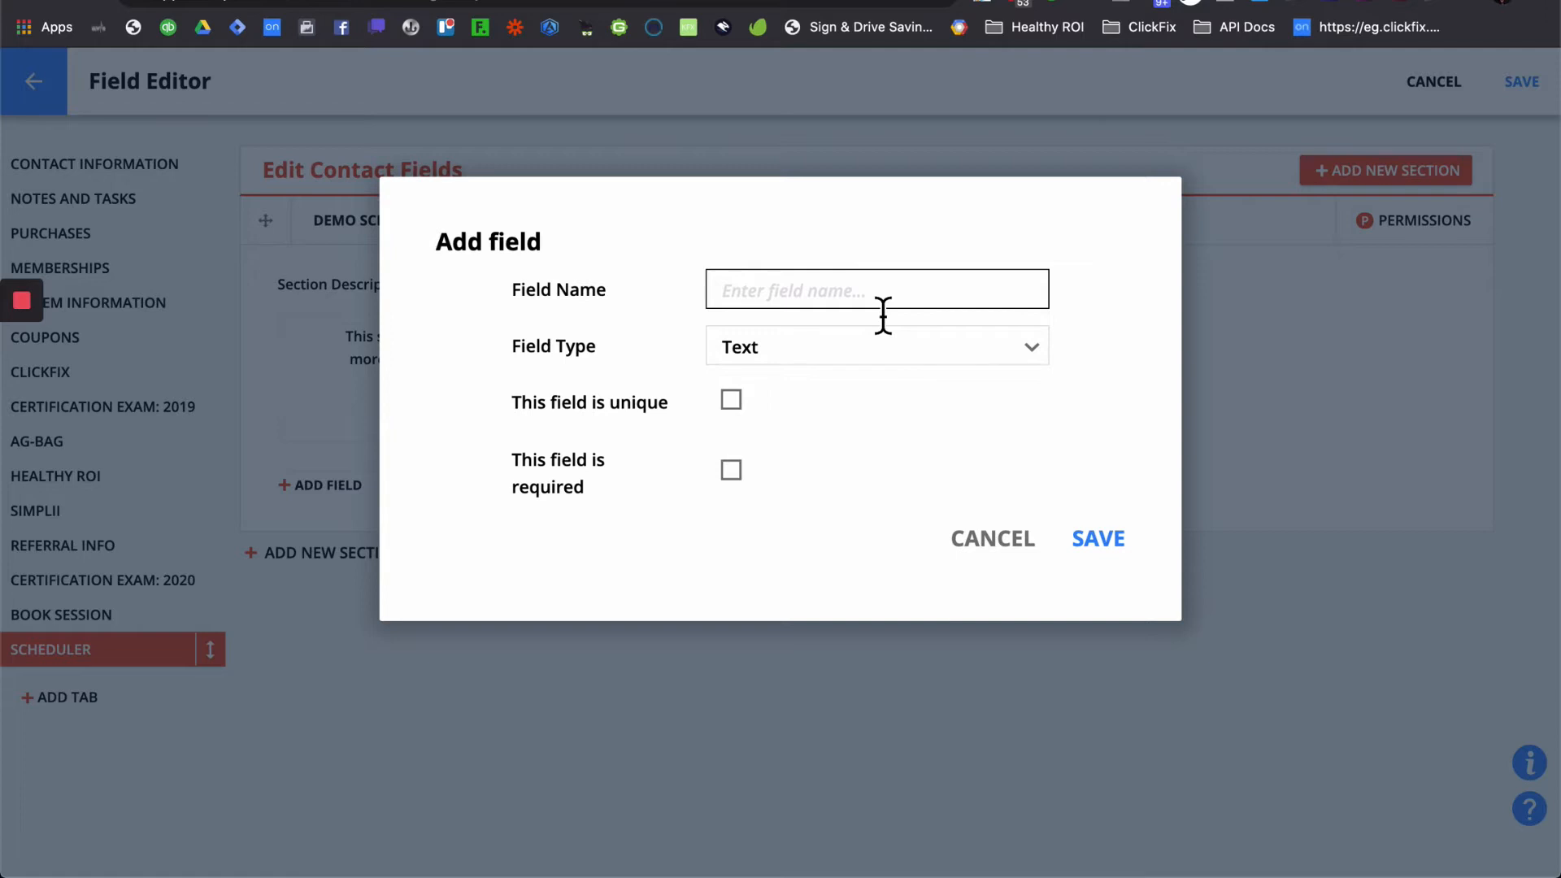
left_click(911, 359)
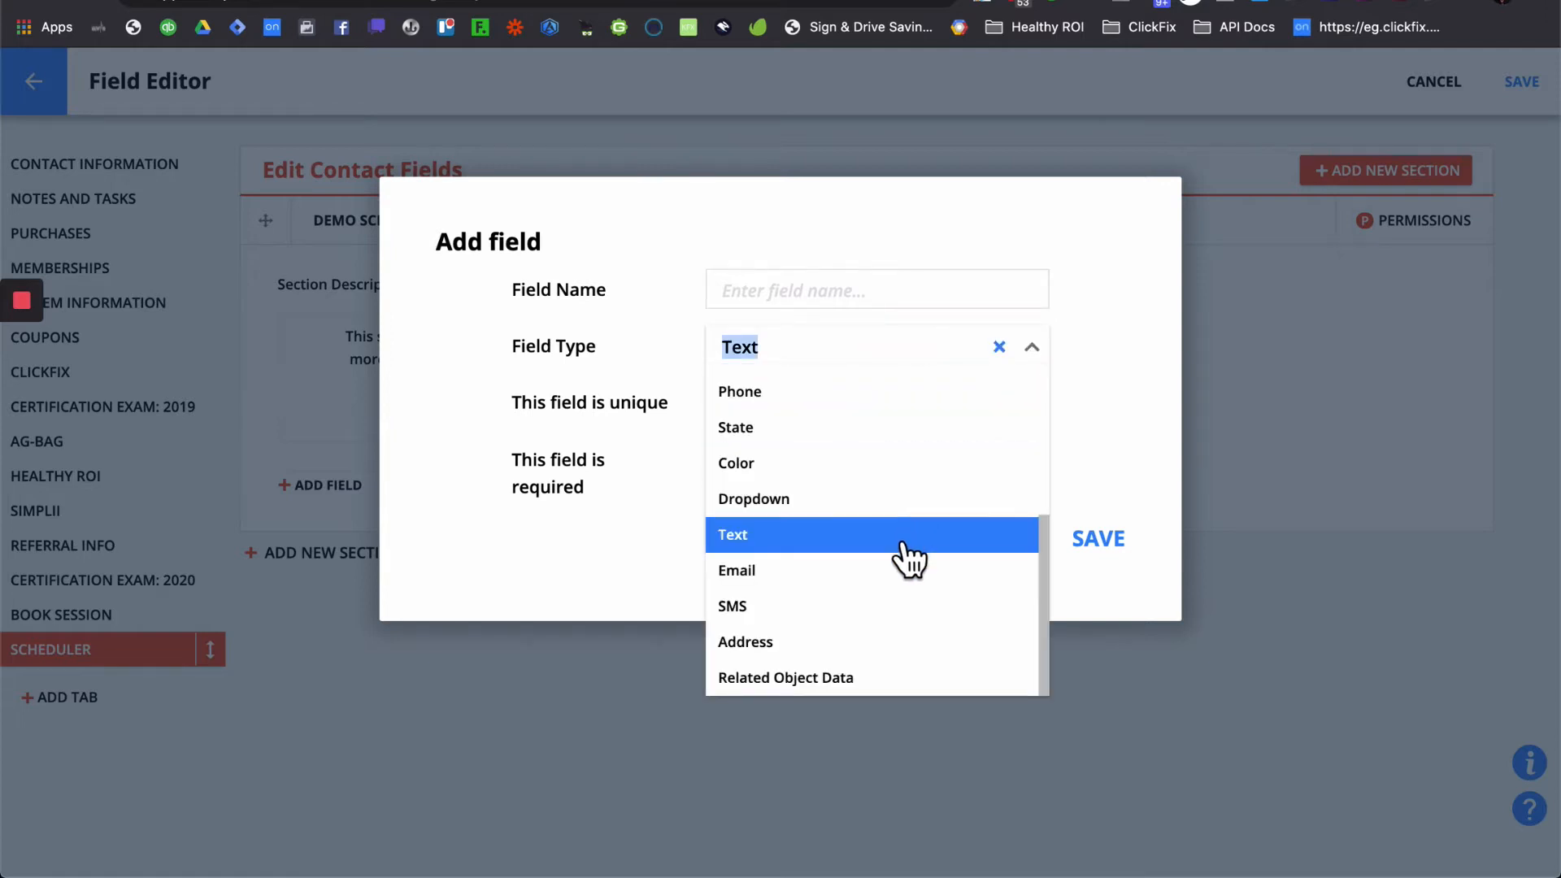
scroll(902, 594, "up", 5)
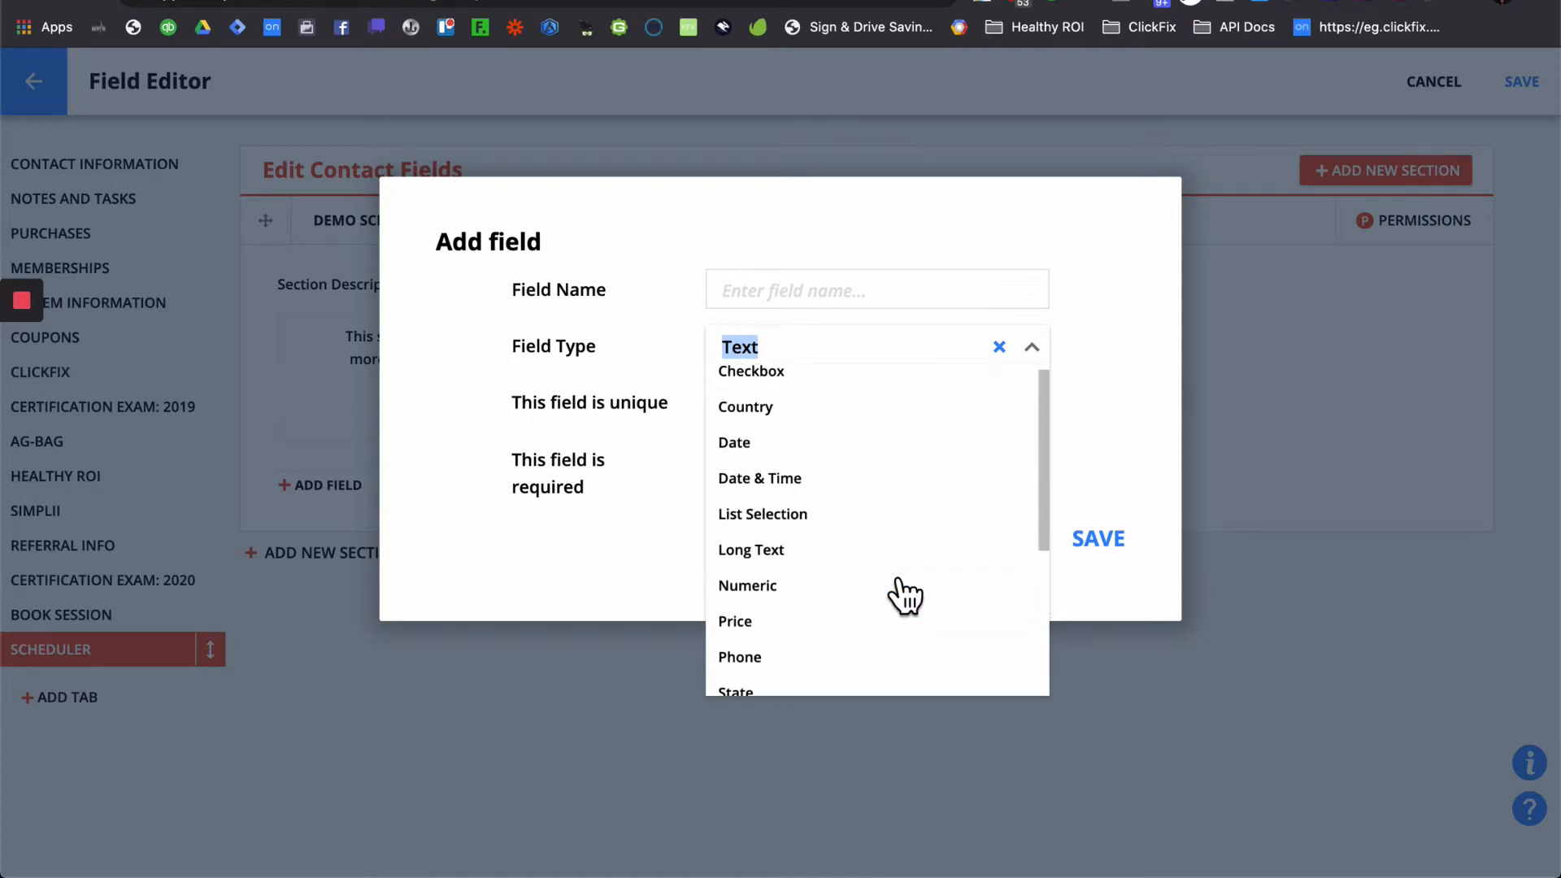
left_click(851, 492)
left_click(865, 291)
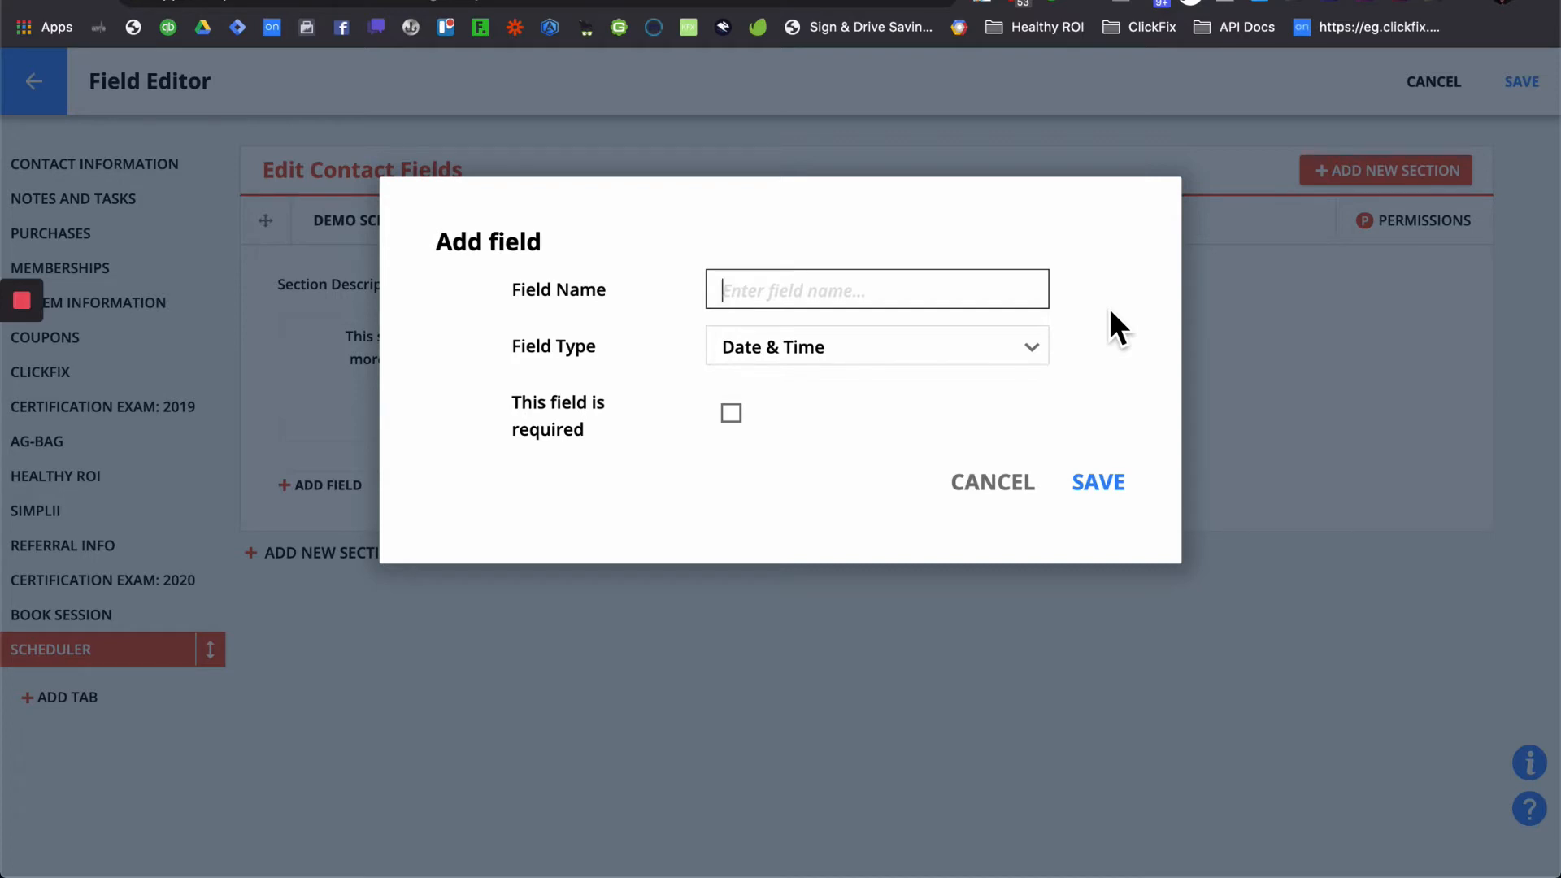
type("DemoScheduler")
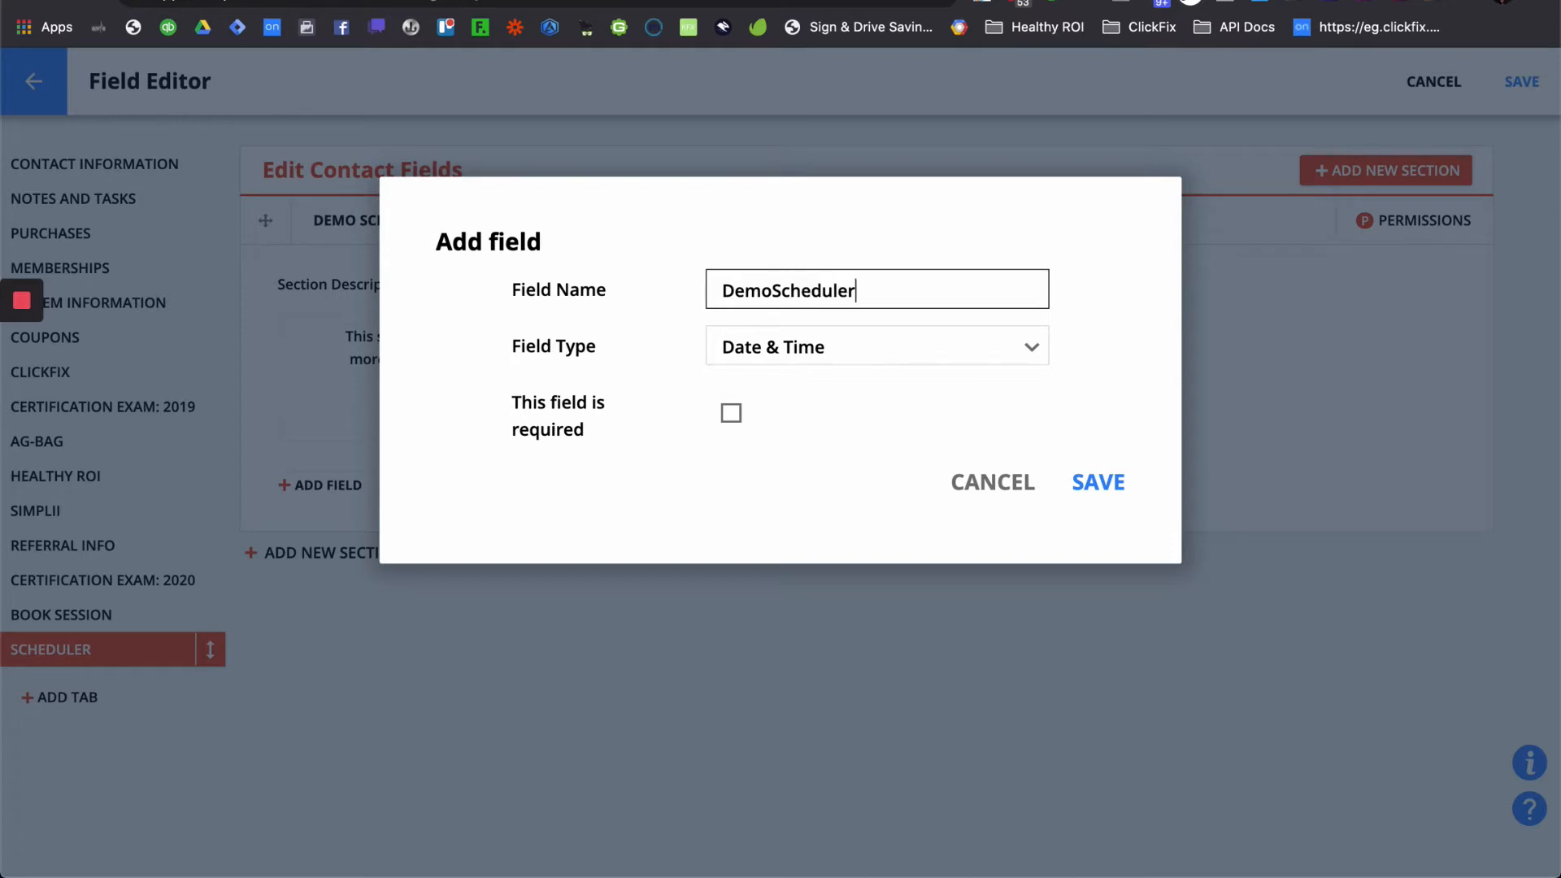
left_click(774, 299)
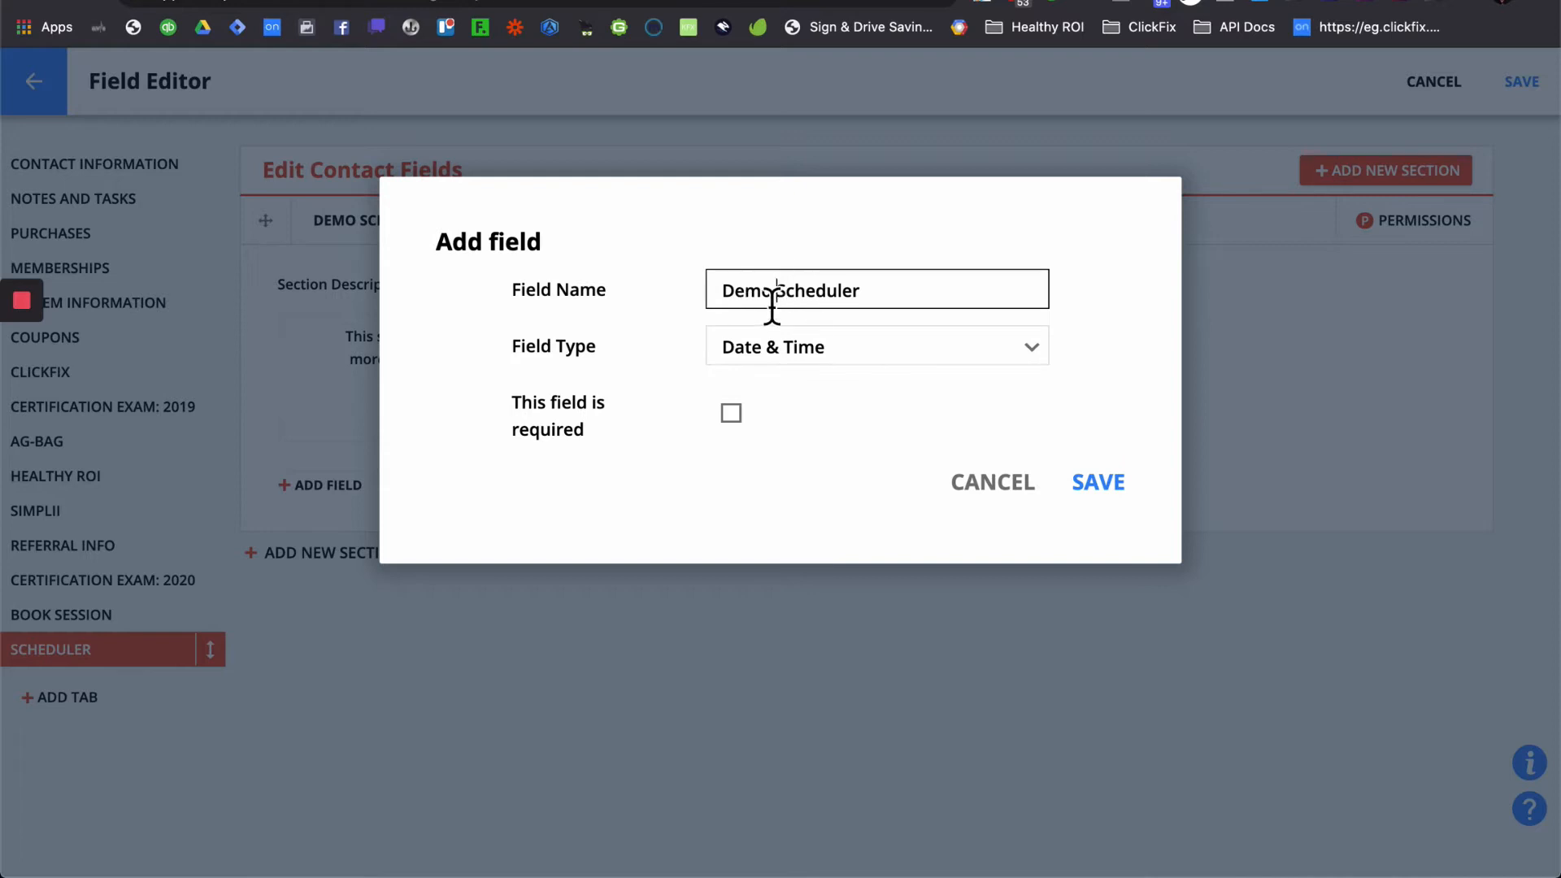
left_click(1090, 486)
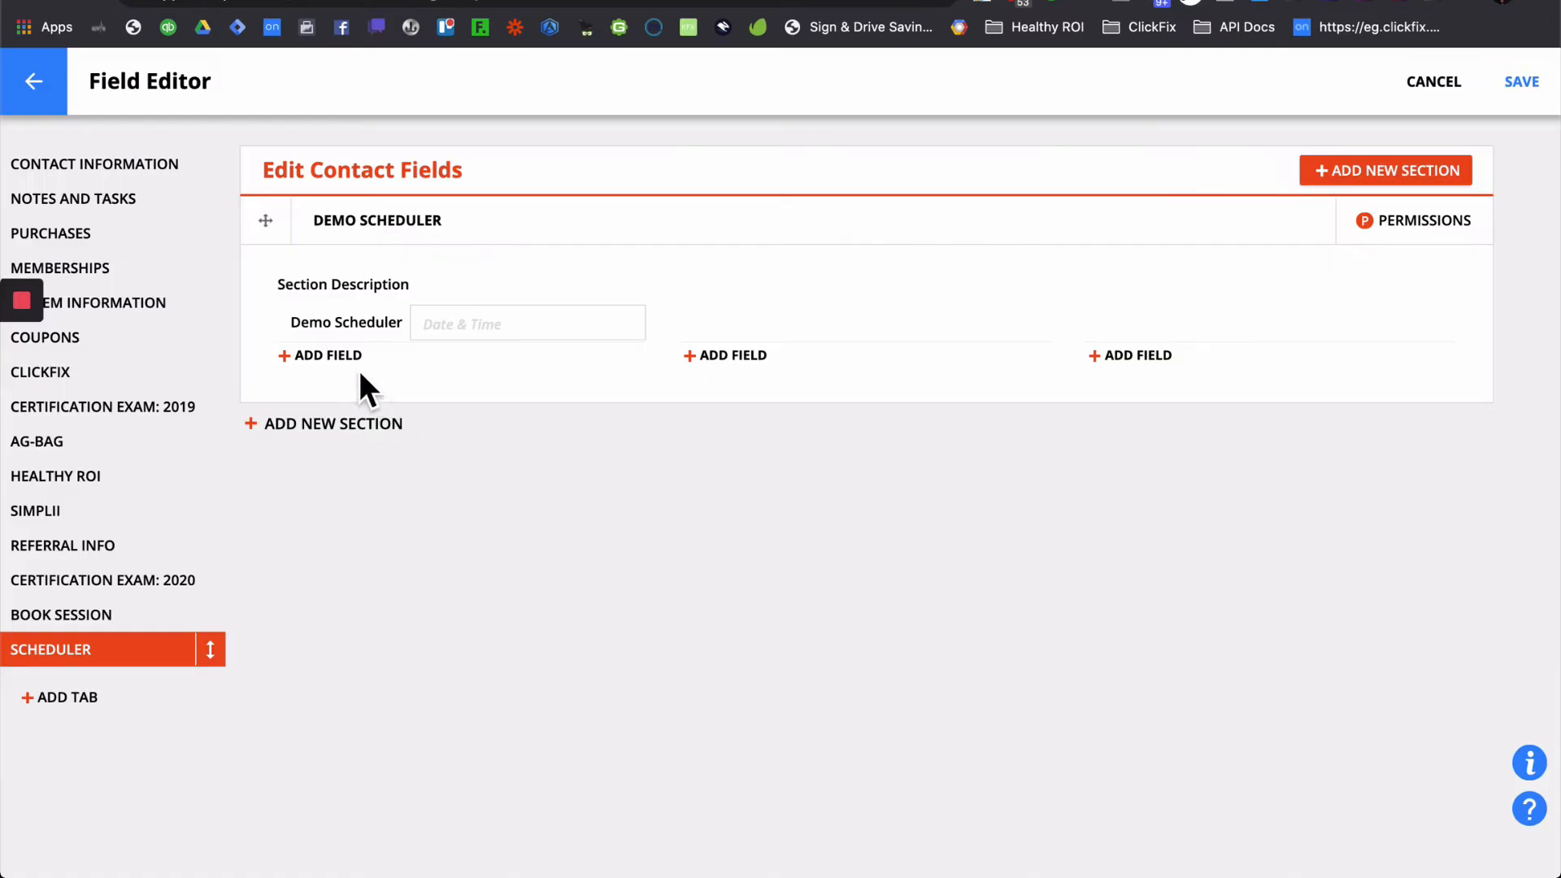
- Add a Long Text field named Google2 to the DEMO SCHEDULER section
left_click(745, 366)
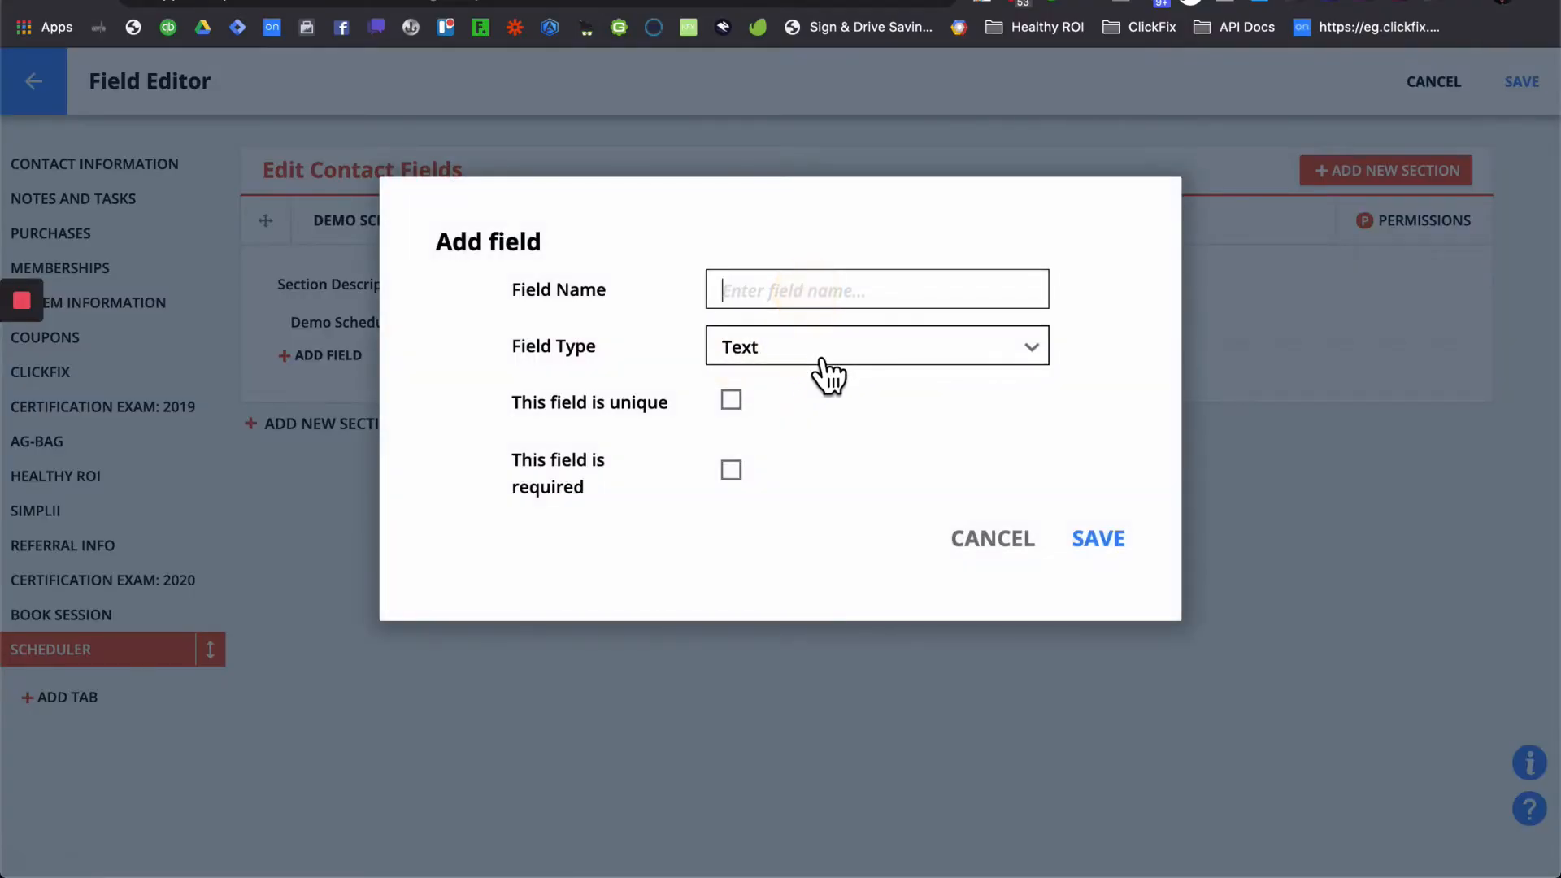
left_click(823, 362)
scroll(874, 560, "up", 4)
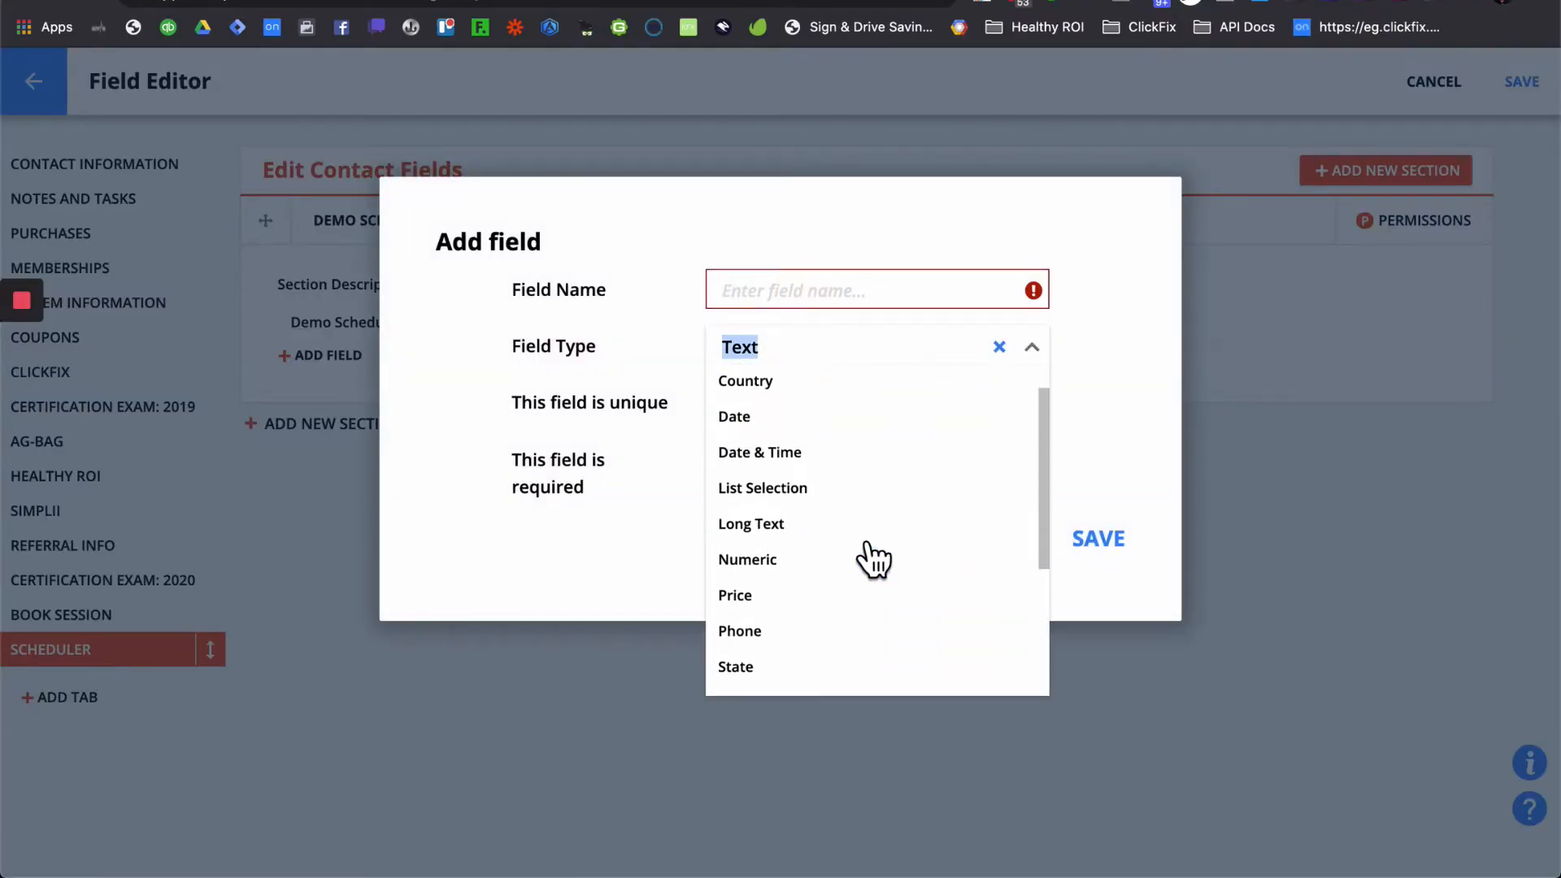
left_click(839, 567)
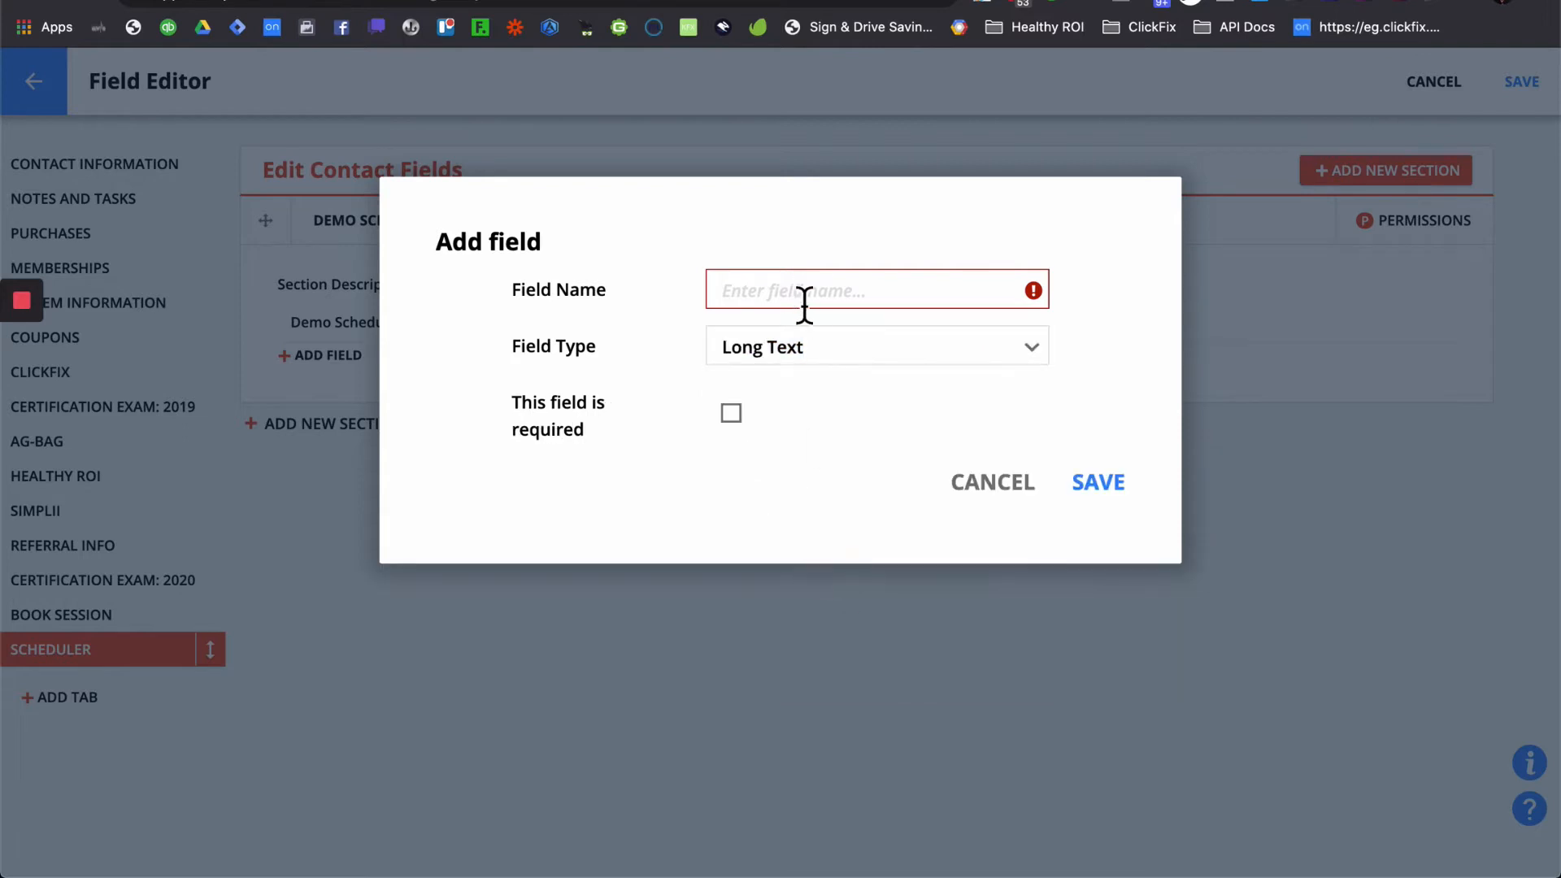
left_click(823, 295)
type("Google2")
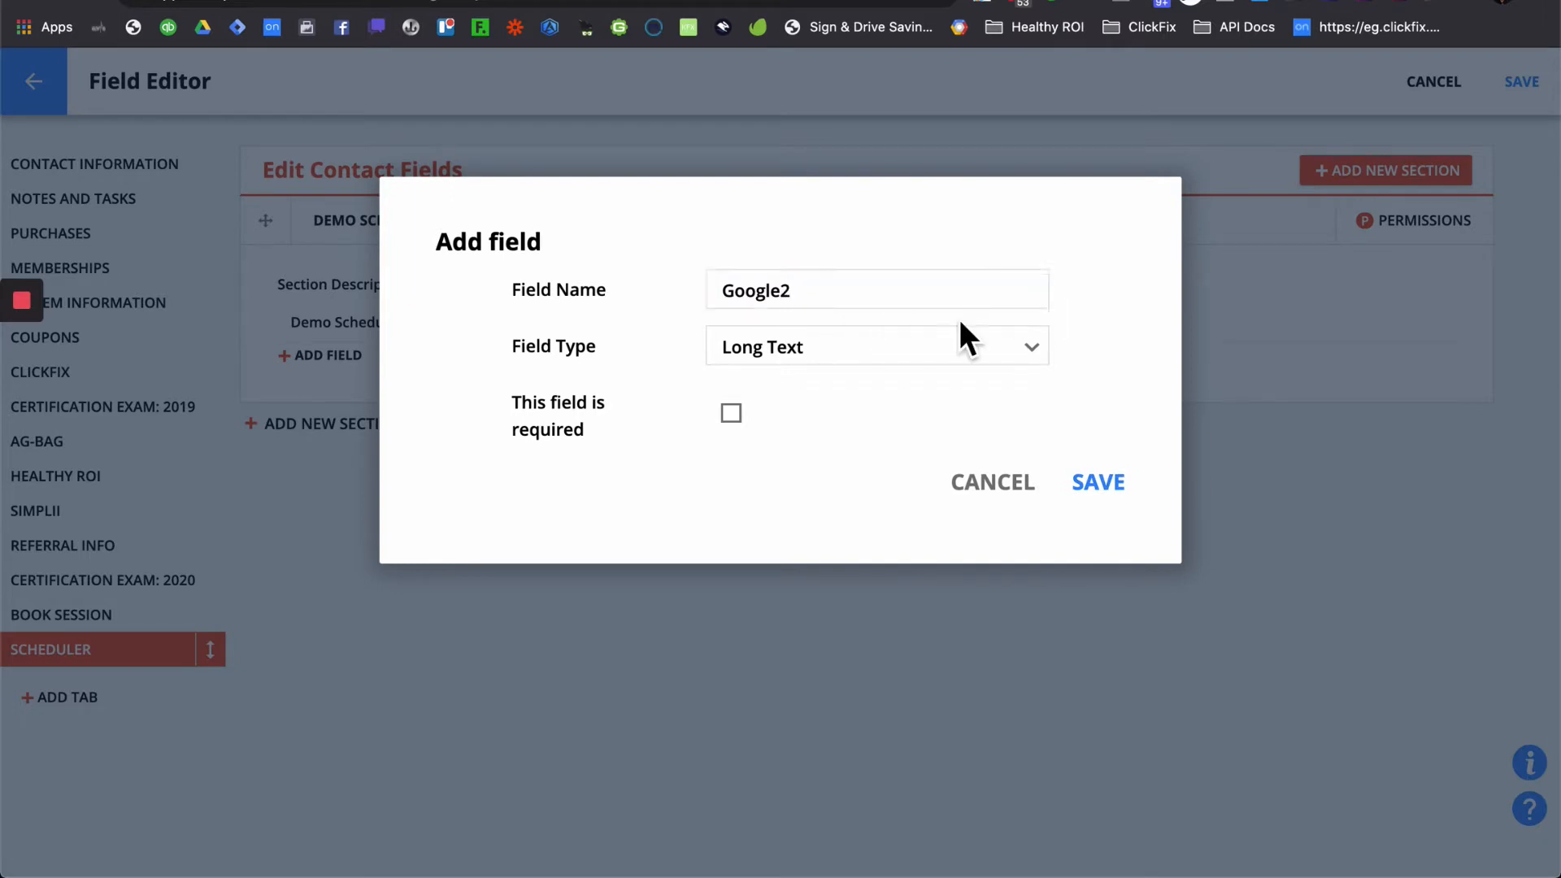
key("BackSpace")
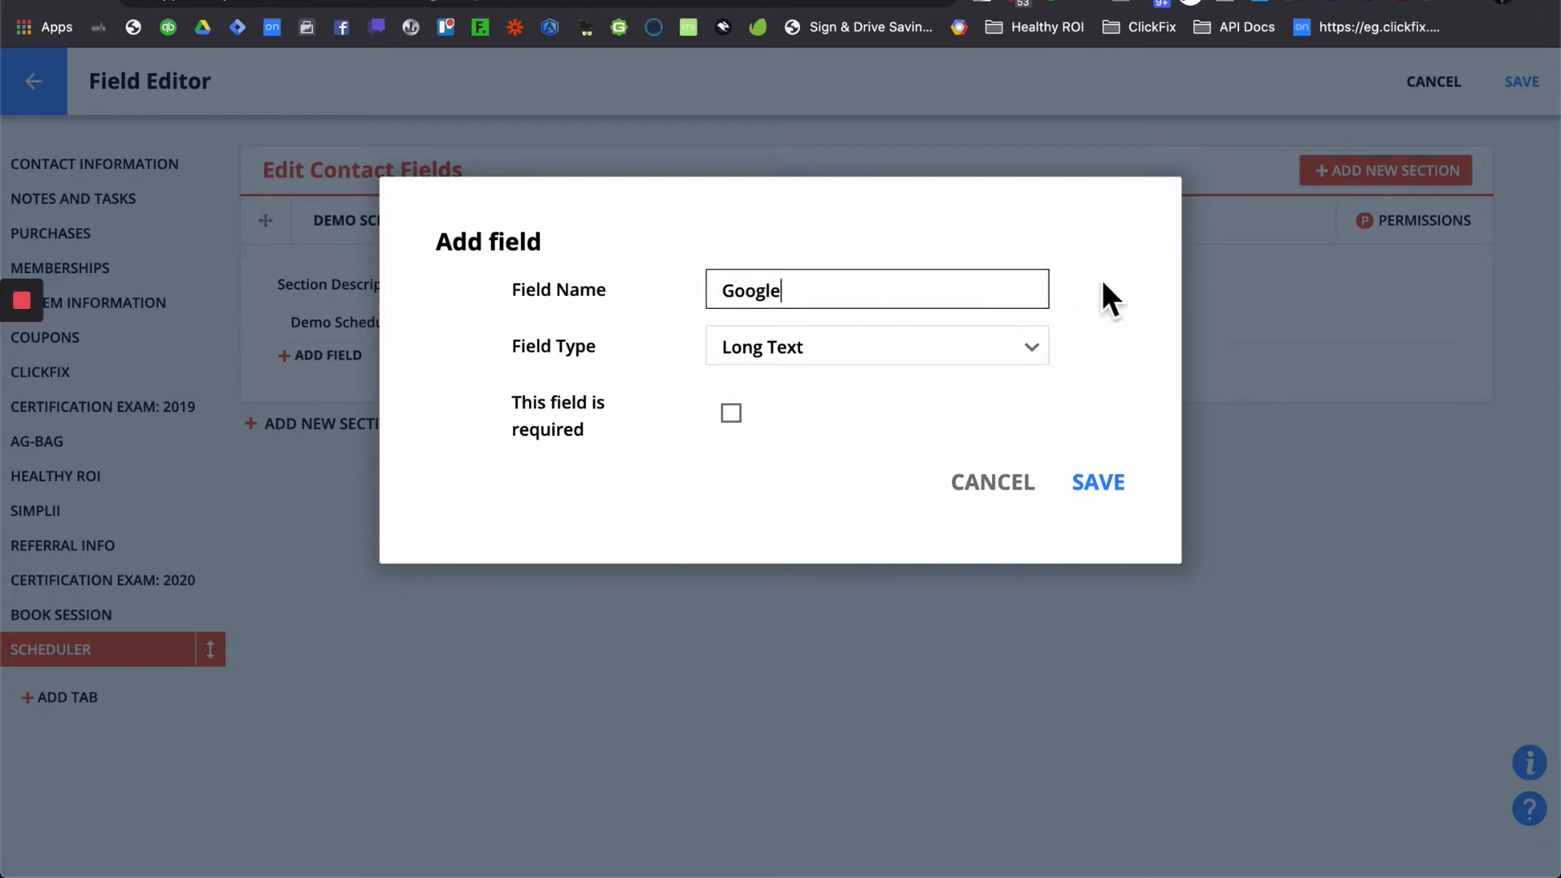
left_click(1085, 309)
left_click(837, 307)
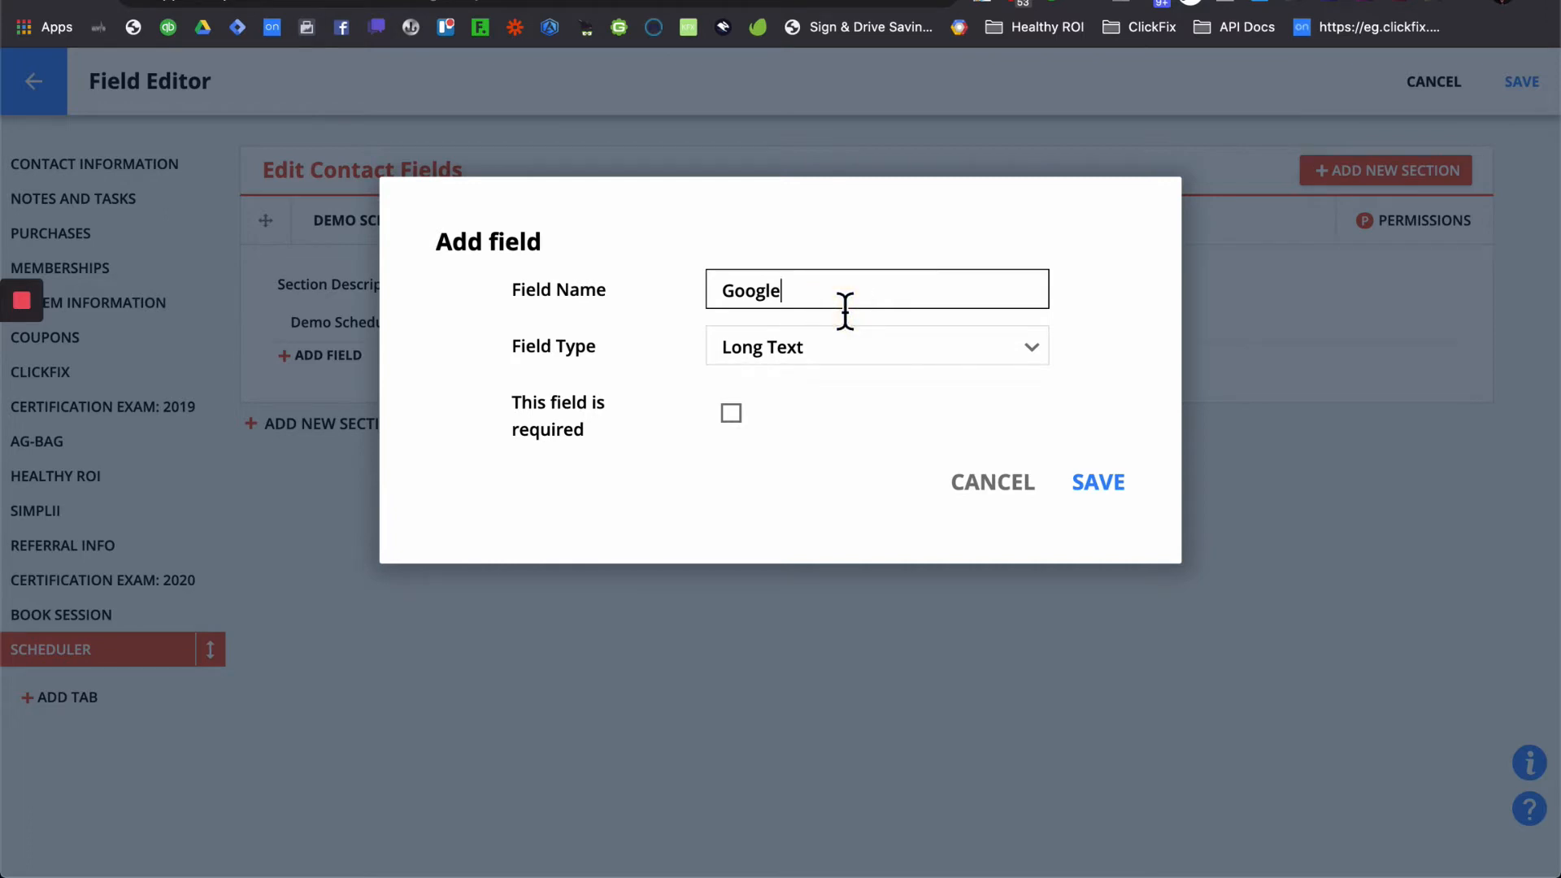
left_click(1110, 489)
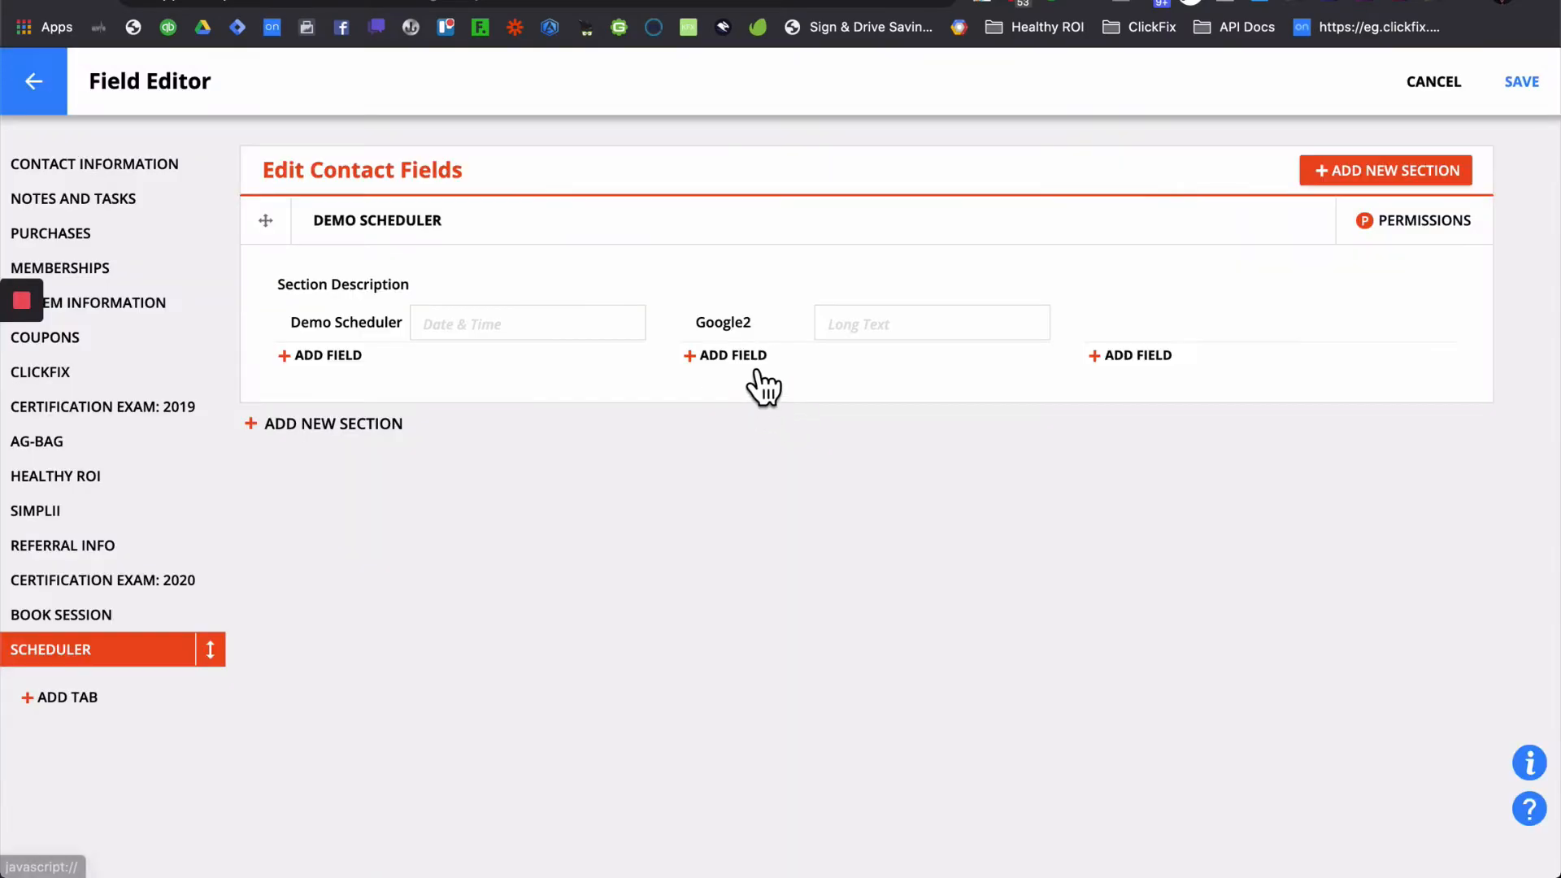
- Add a Long Text field named Yahoo2 to the same section
left_click(755, 358)
left_click(785, 299)
type("Yah")
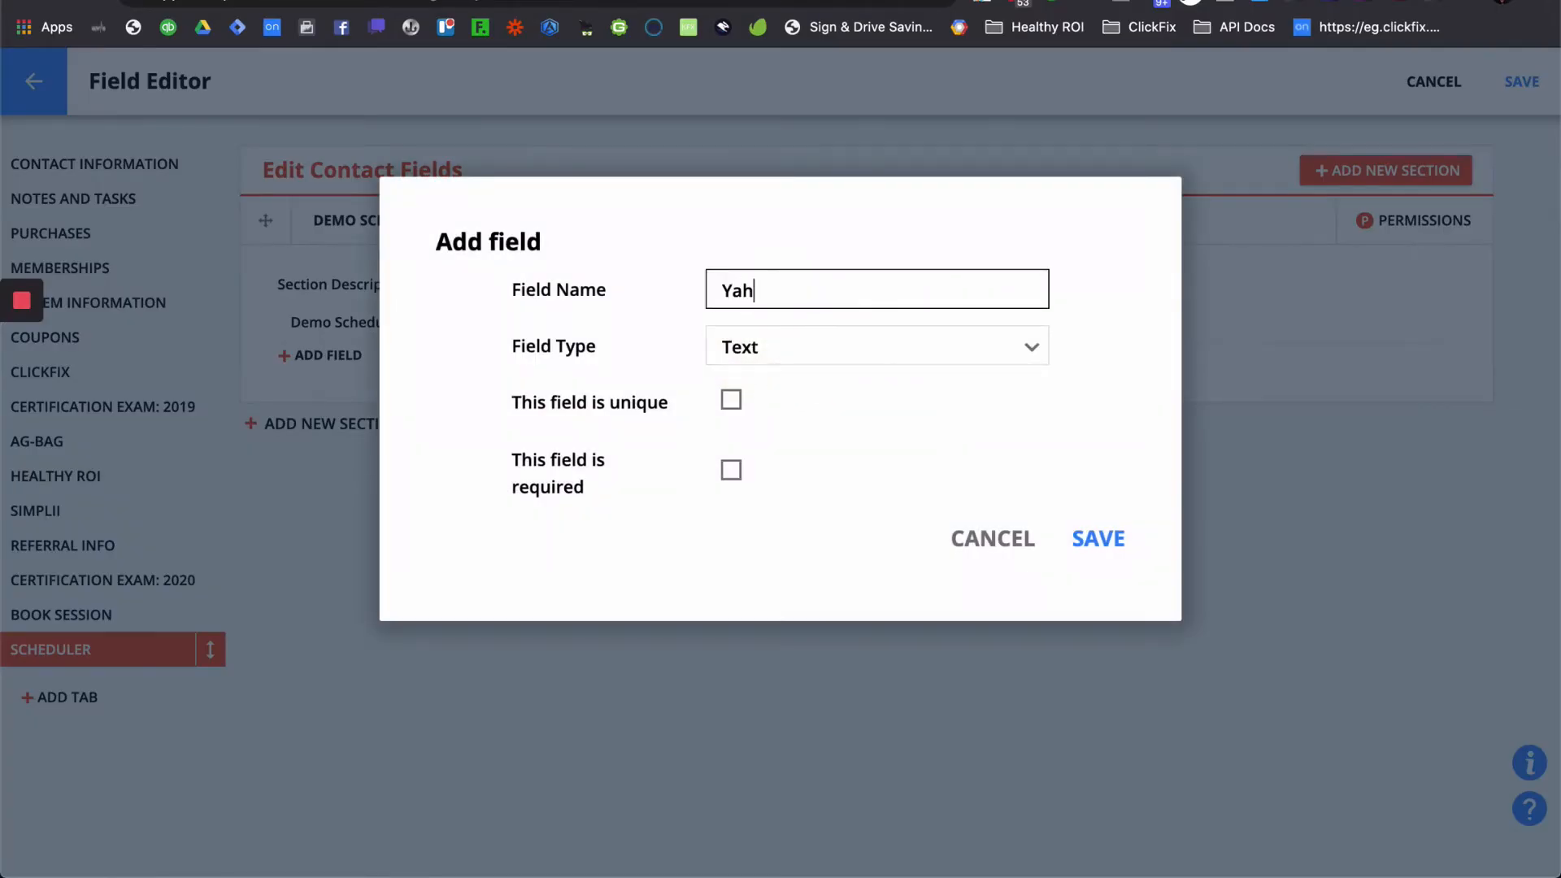
type("oo2")
left_click(849, 353)
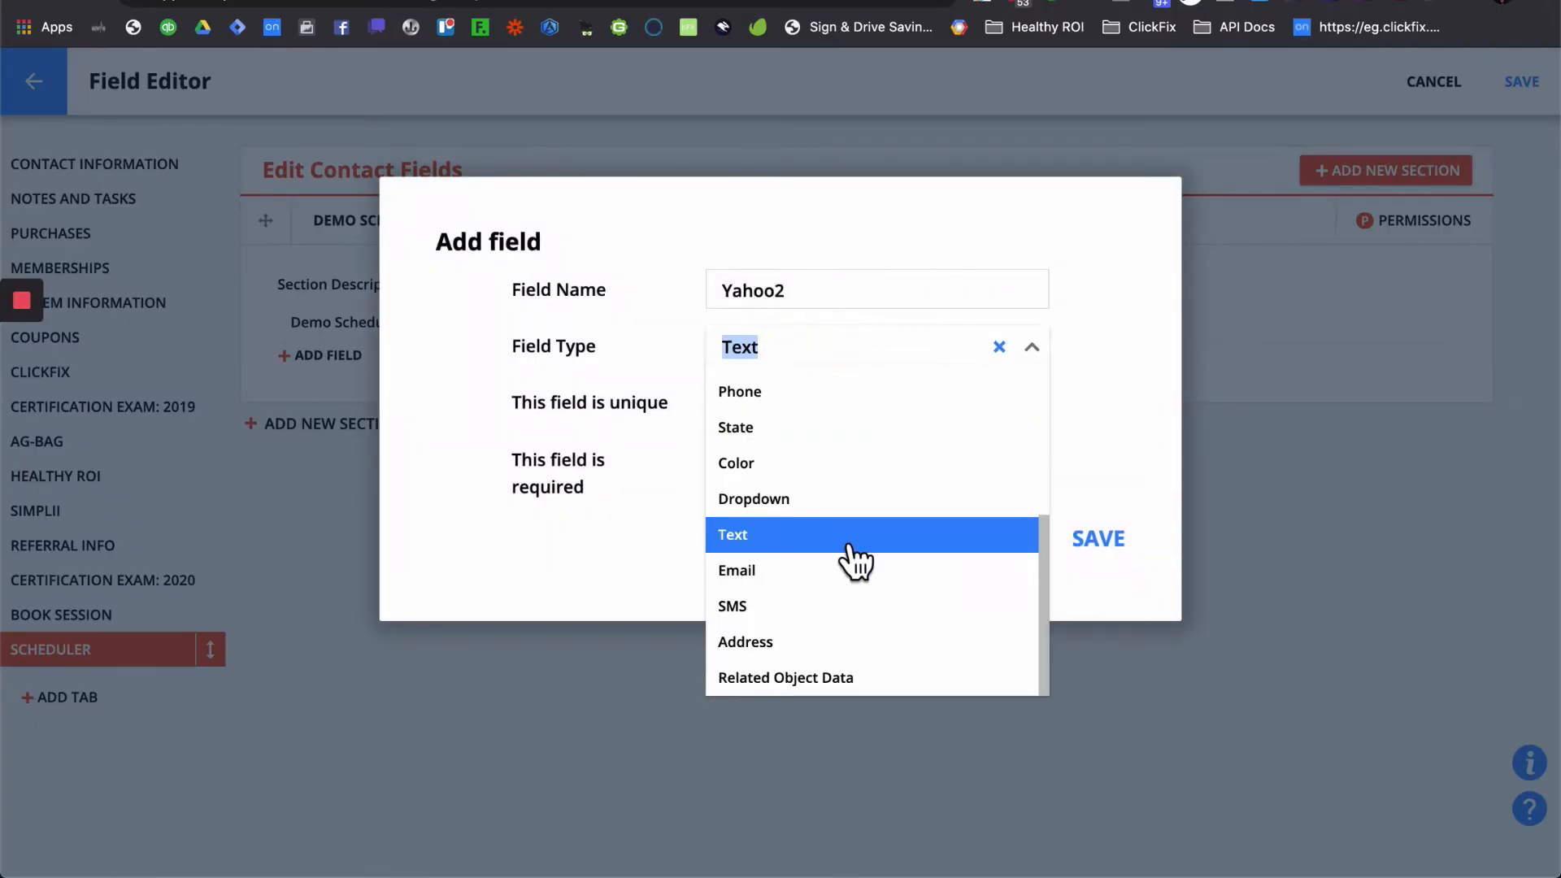
scroll(854, 559, "up", 2)
scroll(853, 561, "up", 1)
left_click(845, 475)
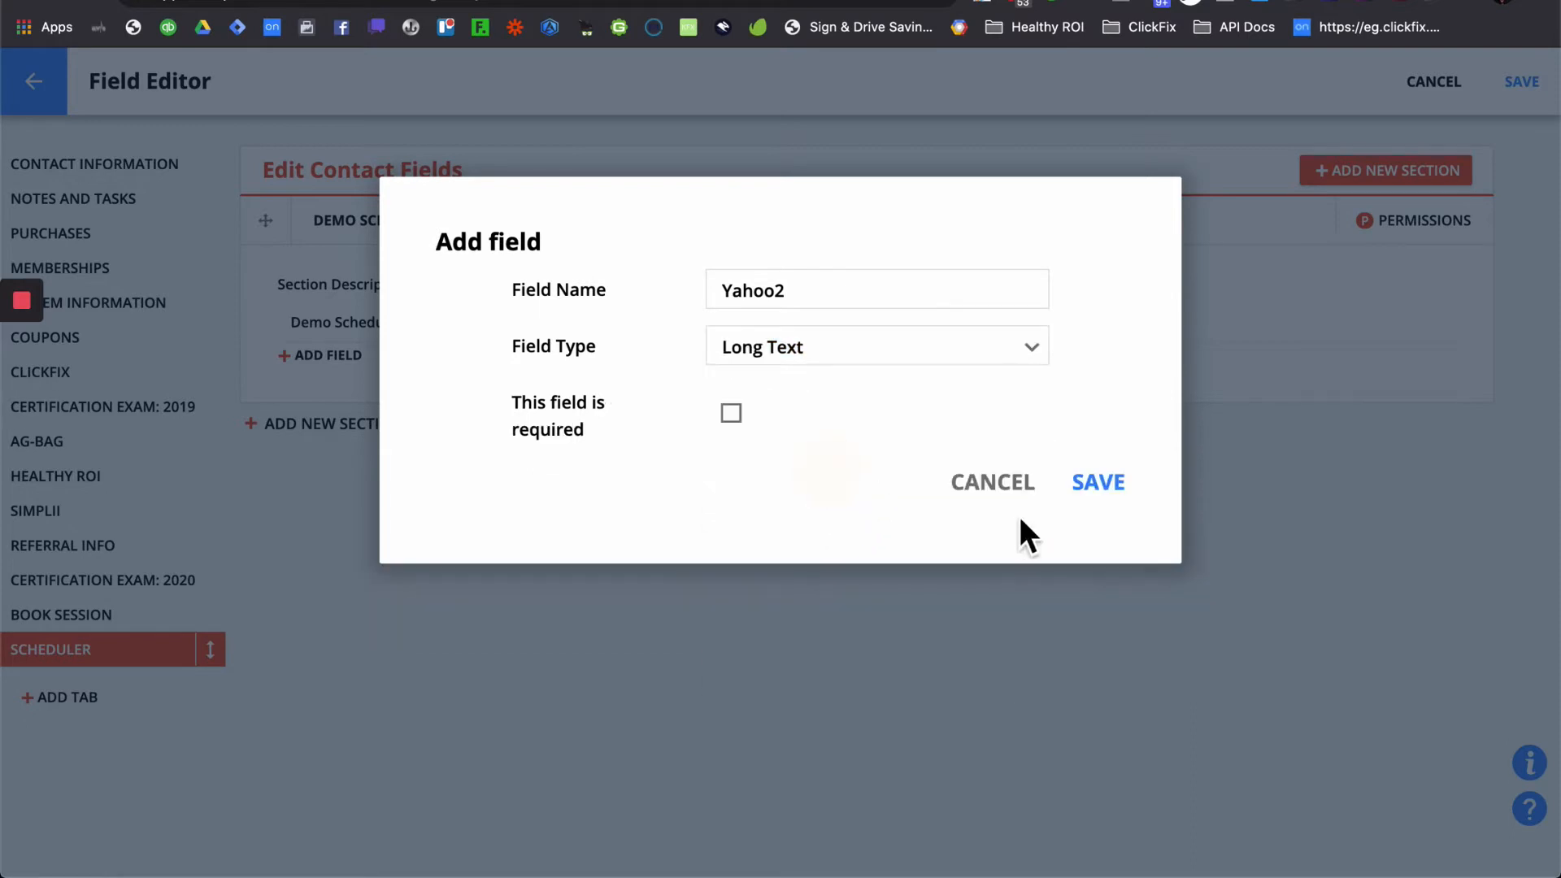
left_click(1099, 485)
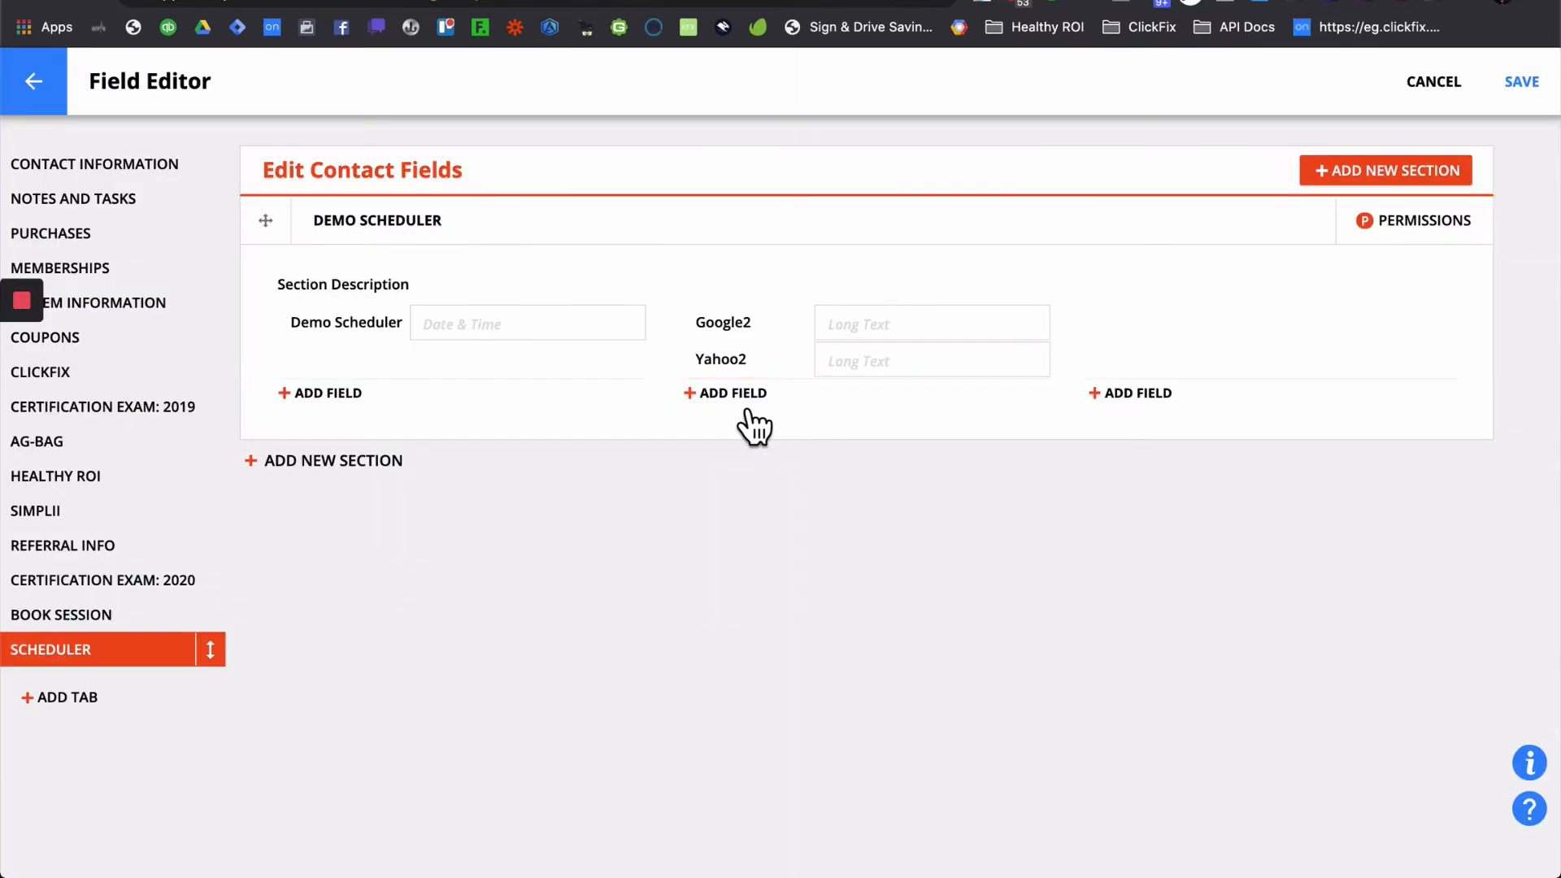
- Add a Long Text field named Outlook.com2 to the DEMO SCHEDULER section
left_click(731, 395)
left_click(827, 298)
type("Outlook.co")
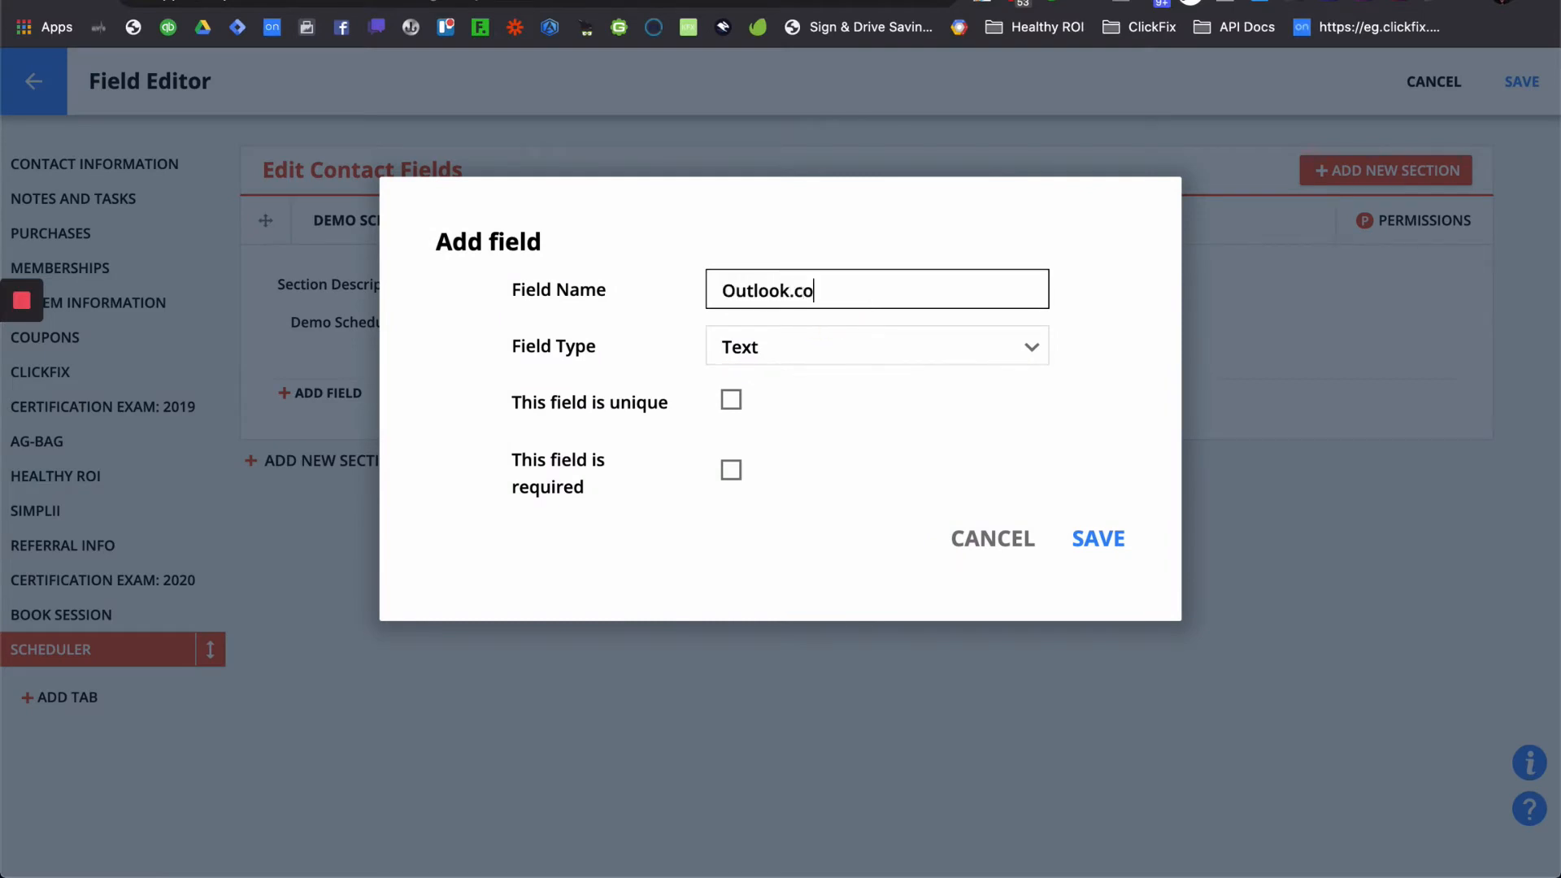
type("m 2")
left_click(894, 348)
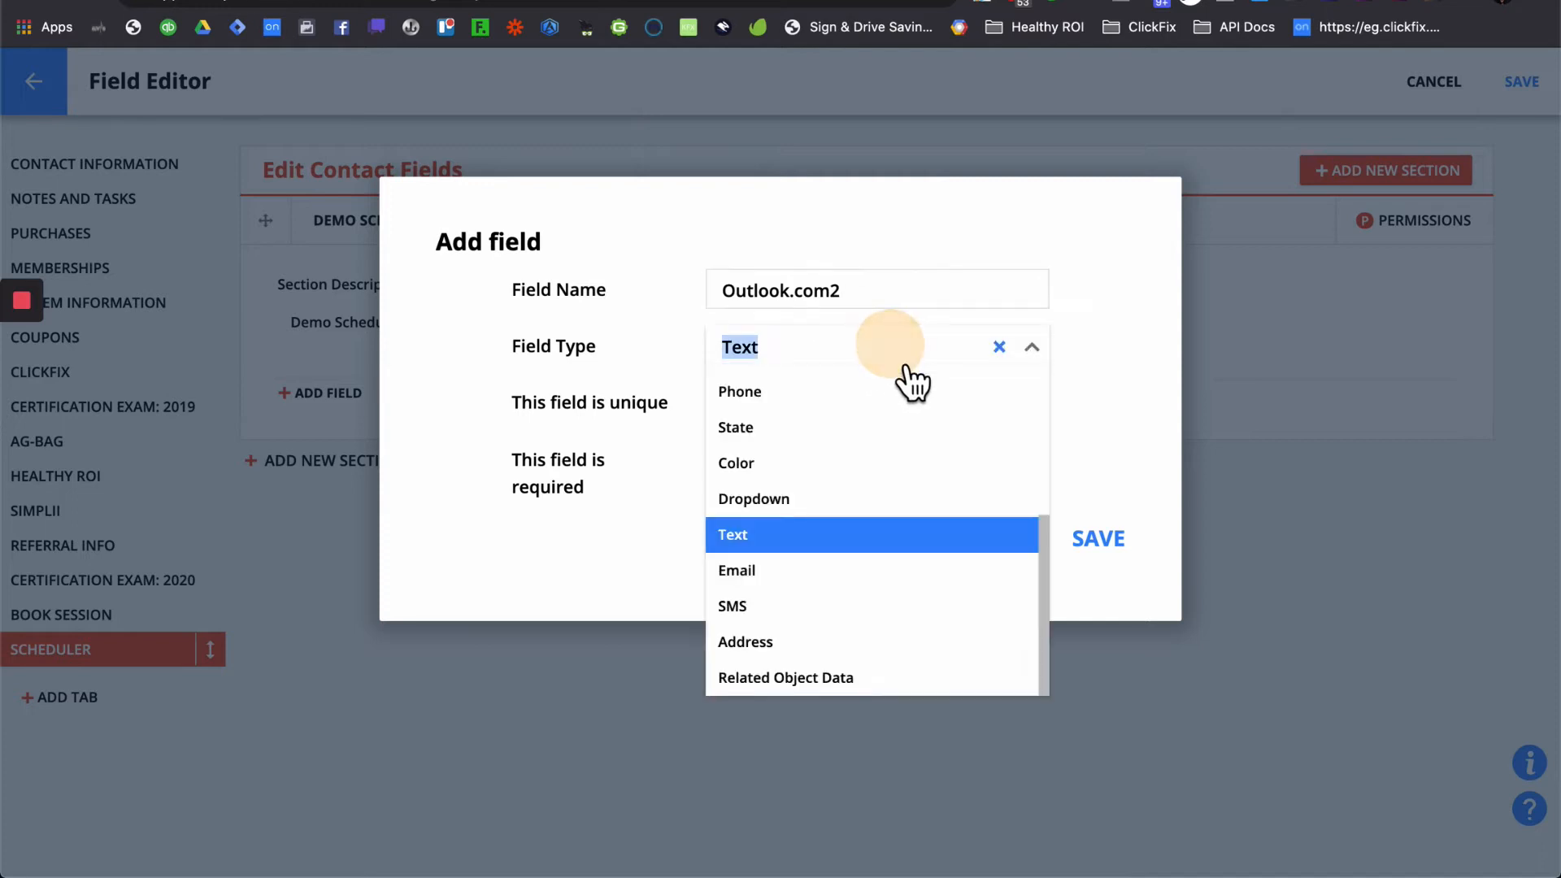
scroll(885, 549, "up", 4)
left_click(847, 486)
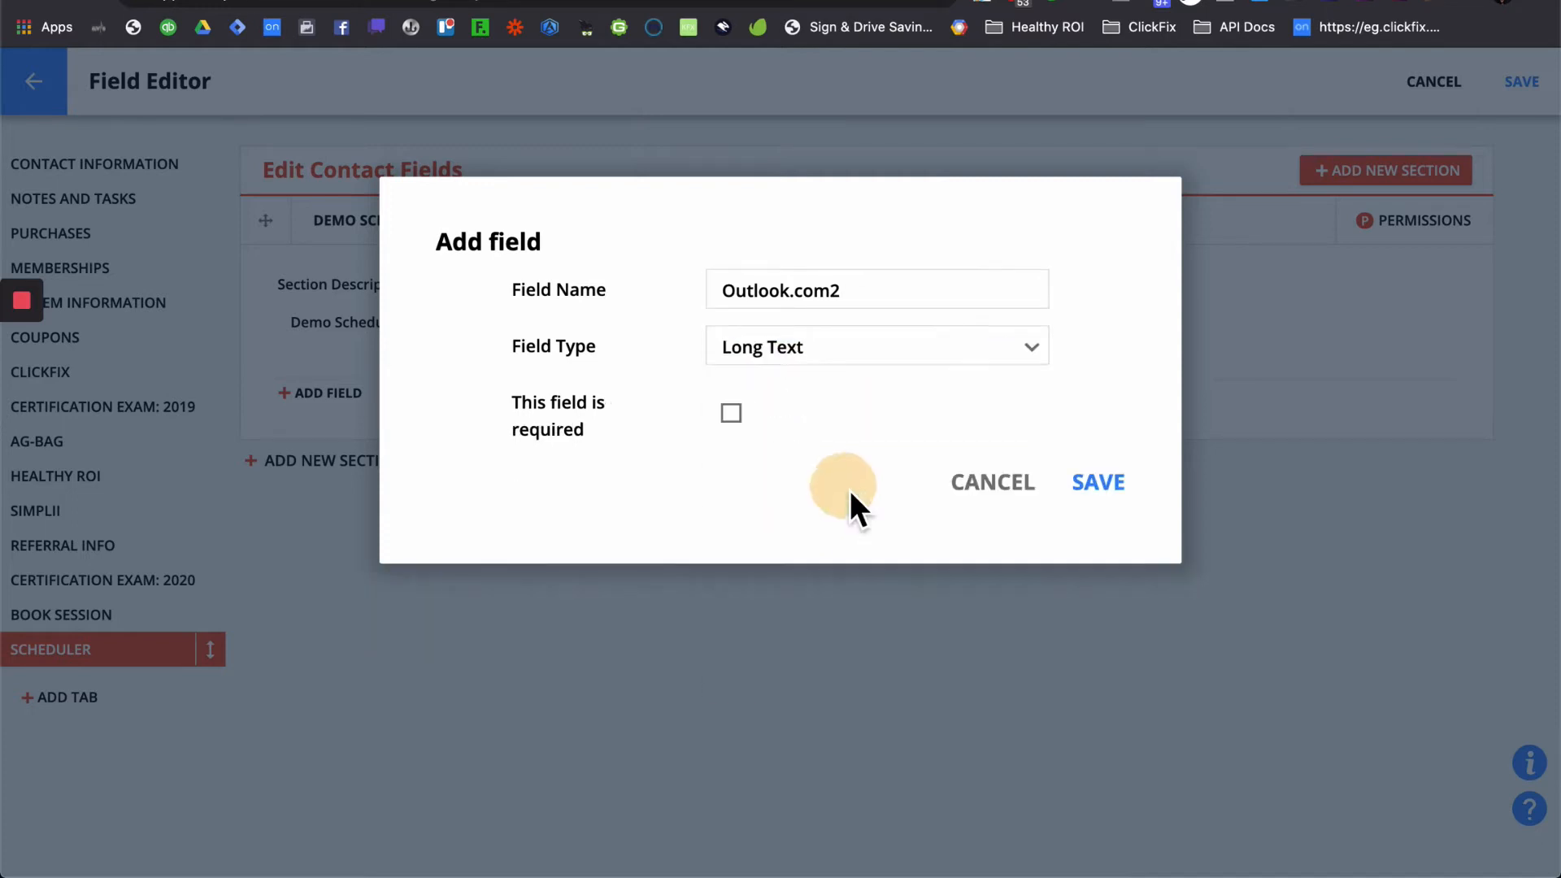
left_click(1120, 488)
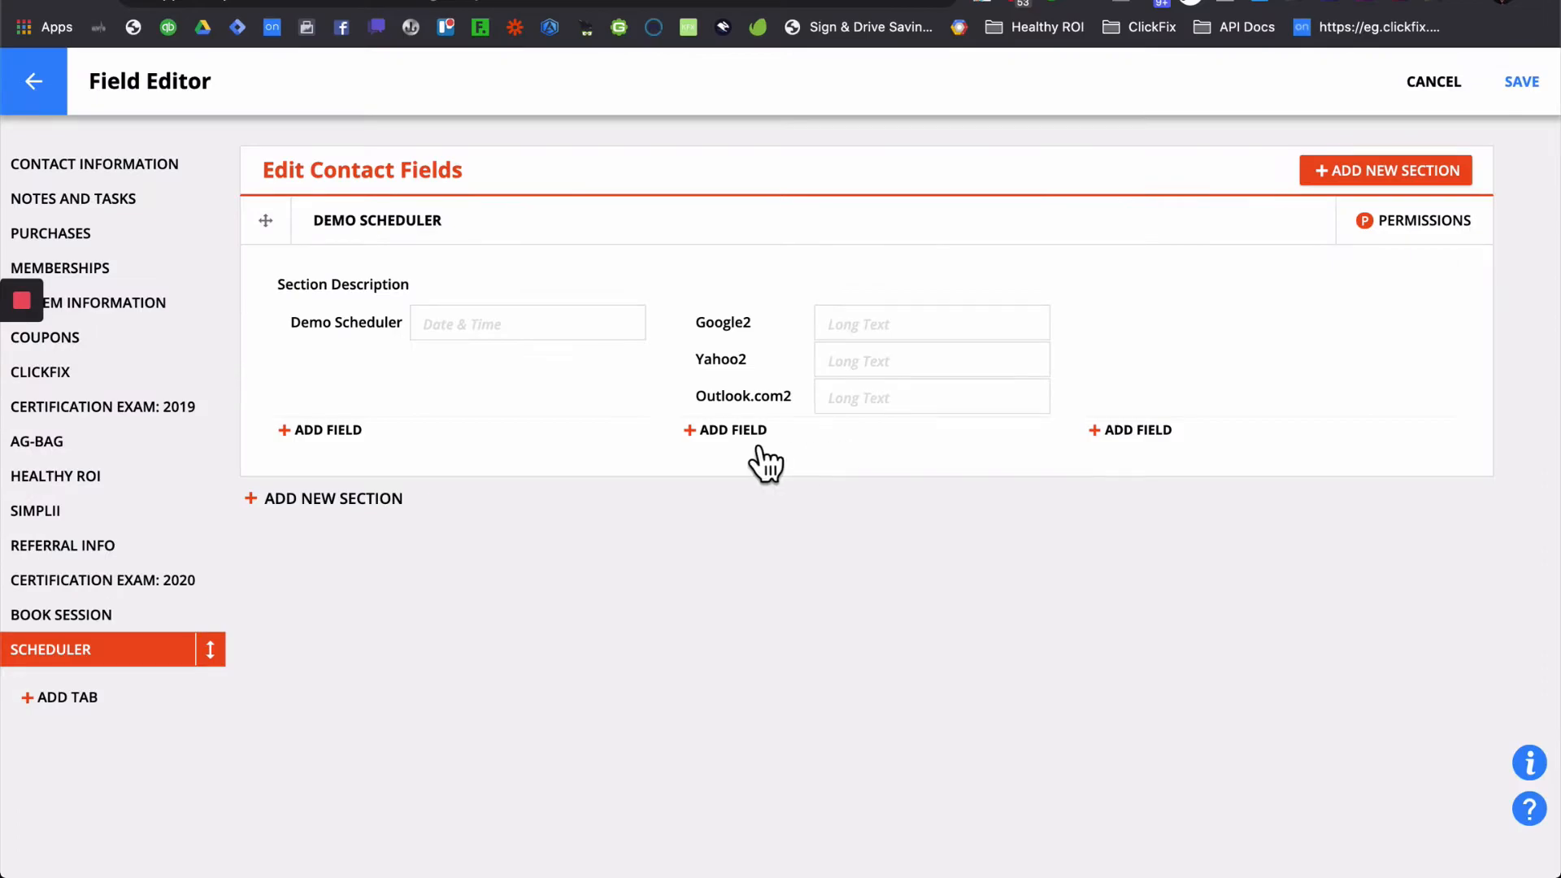
- Add a Long Text field named ICS2 to the same section
left_click(749, 441)
left_click(808, 296)
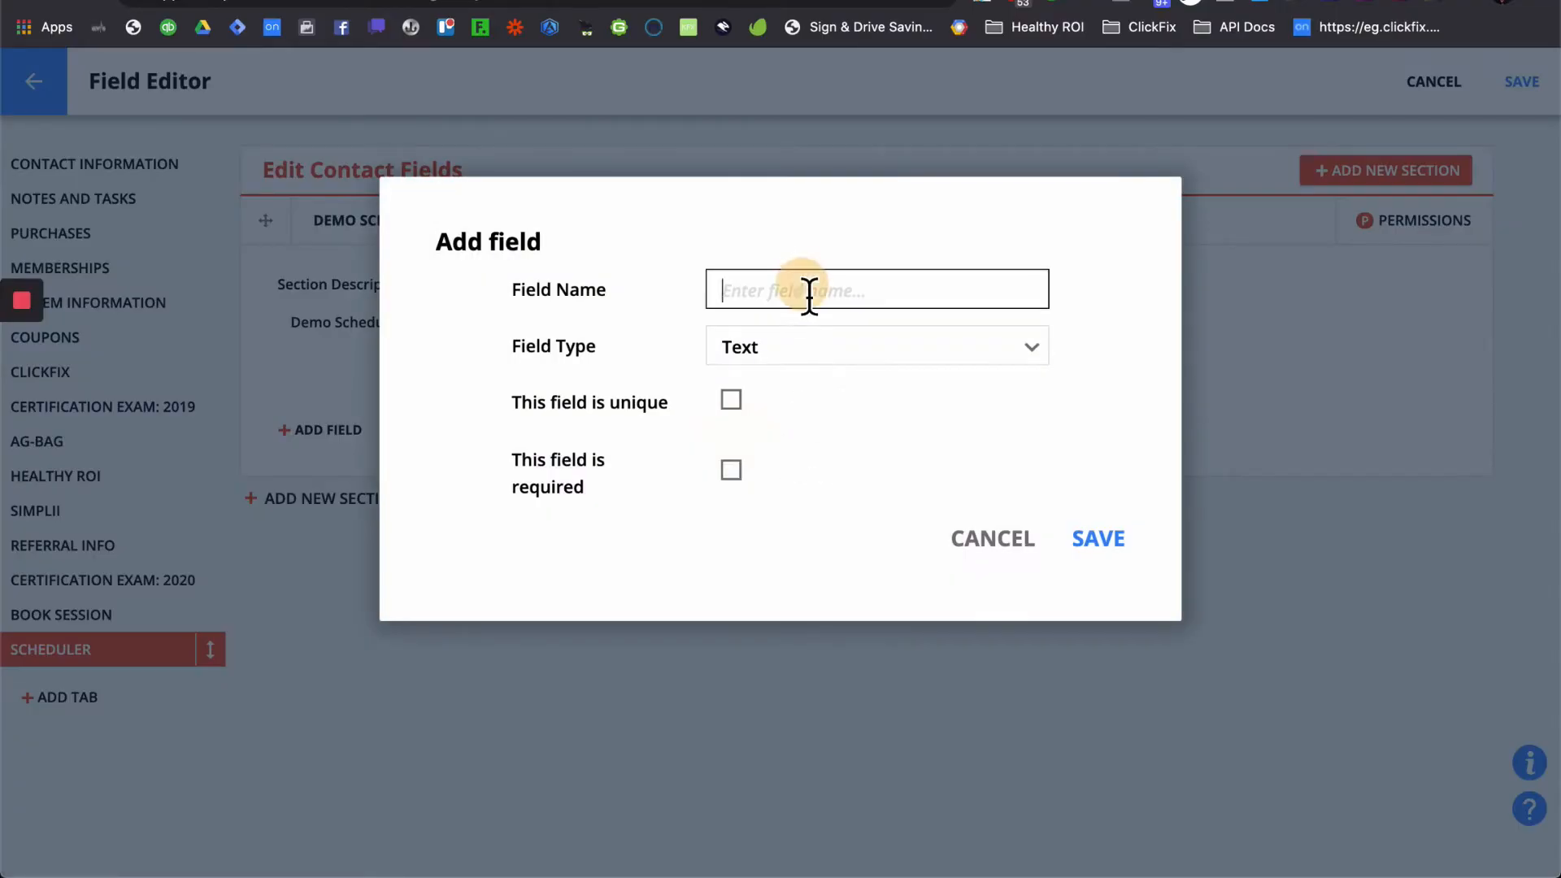
type("ICS2")
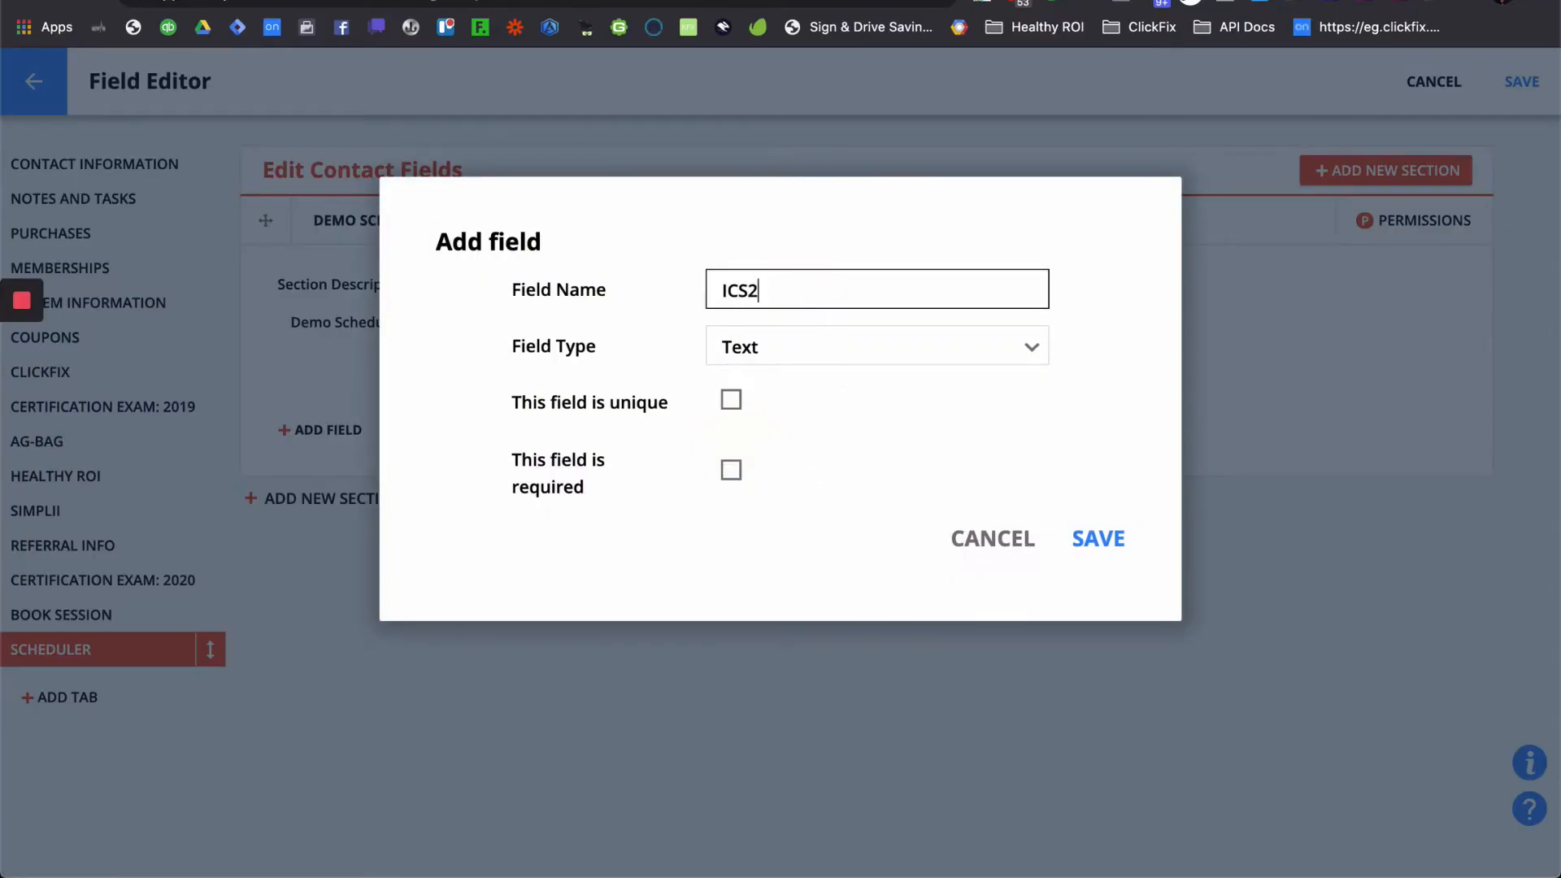
left_click(829, 359)
scroll(880, 565, "up", 5)
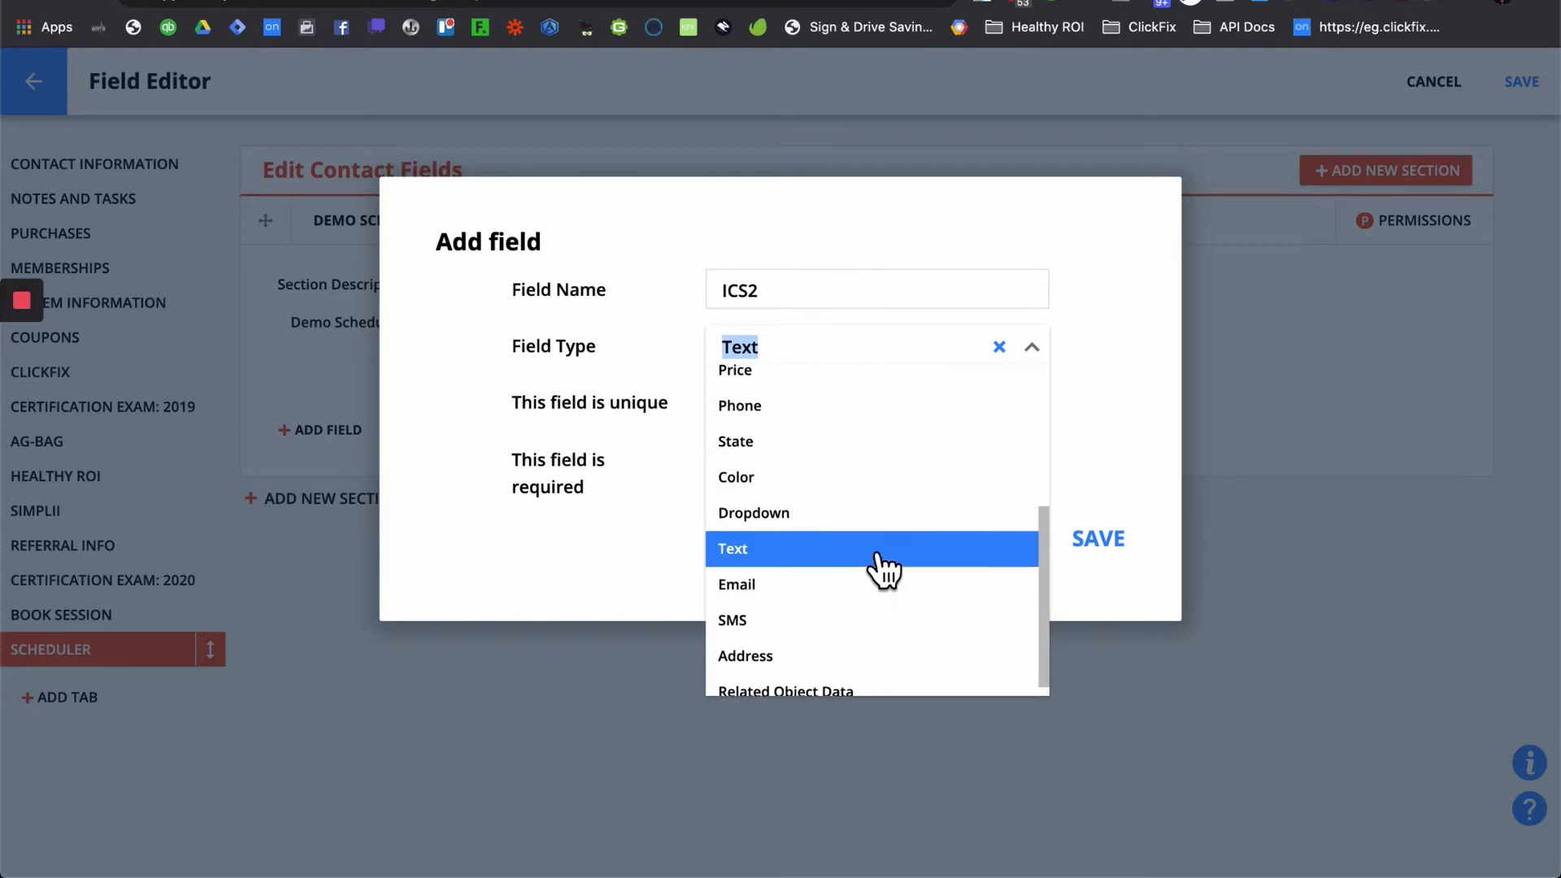
left_click(845, 453)
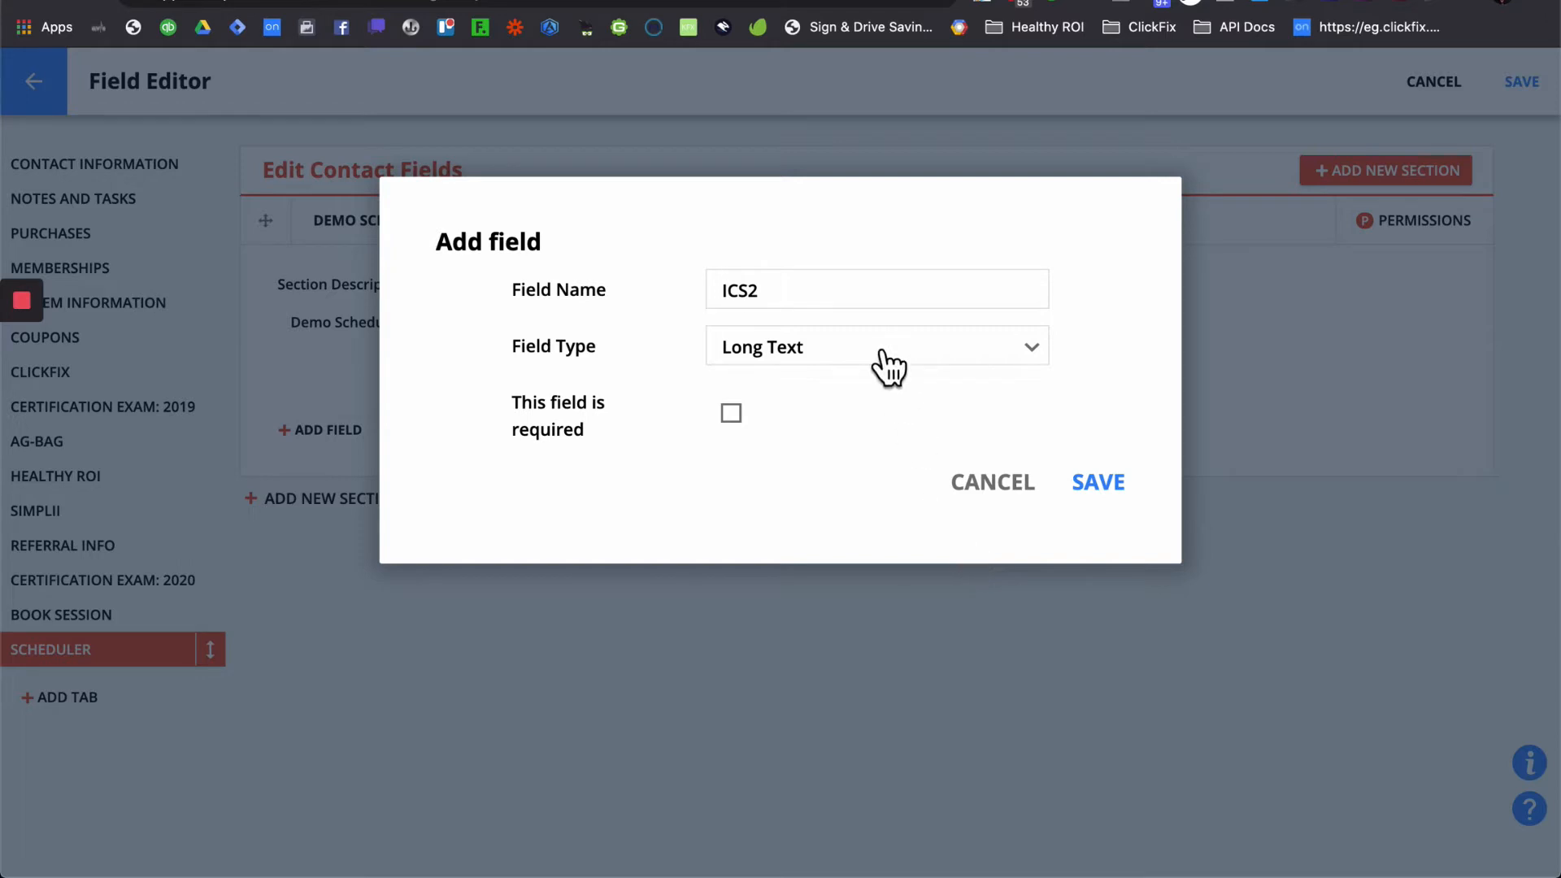
left_click(794, 290)
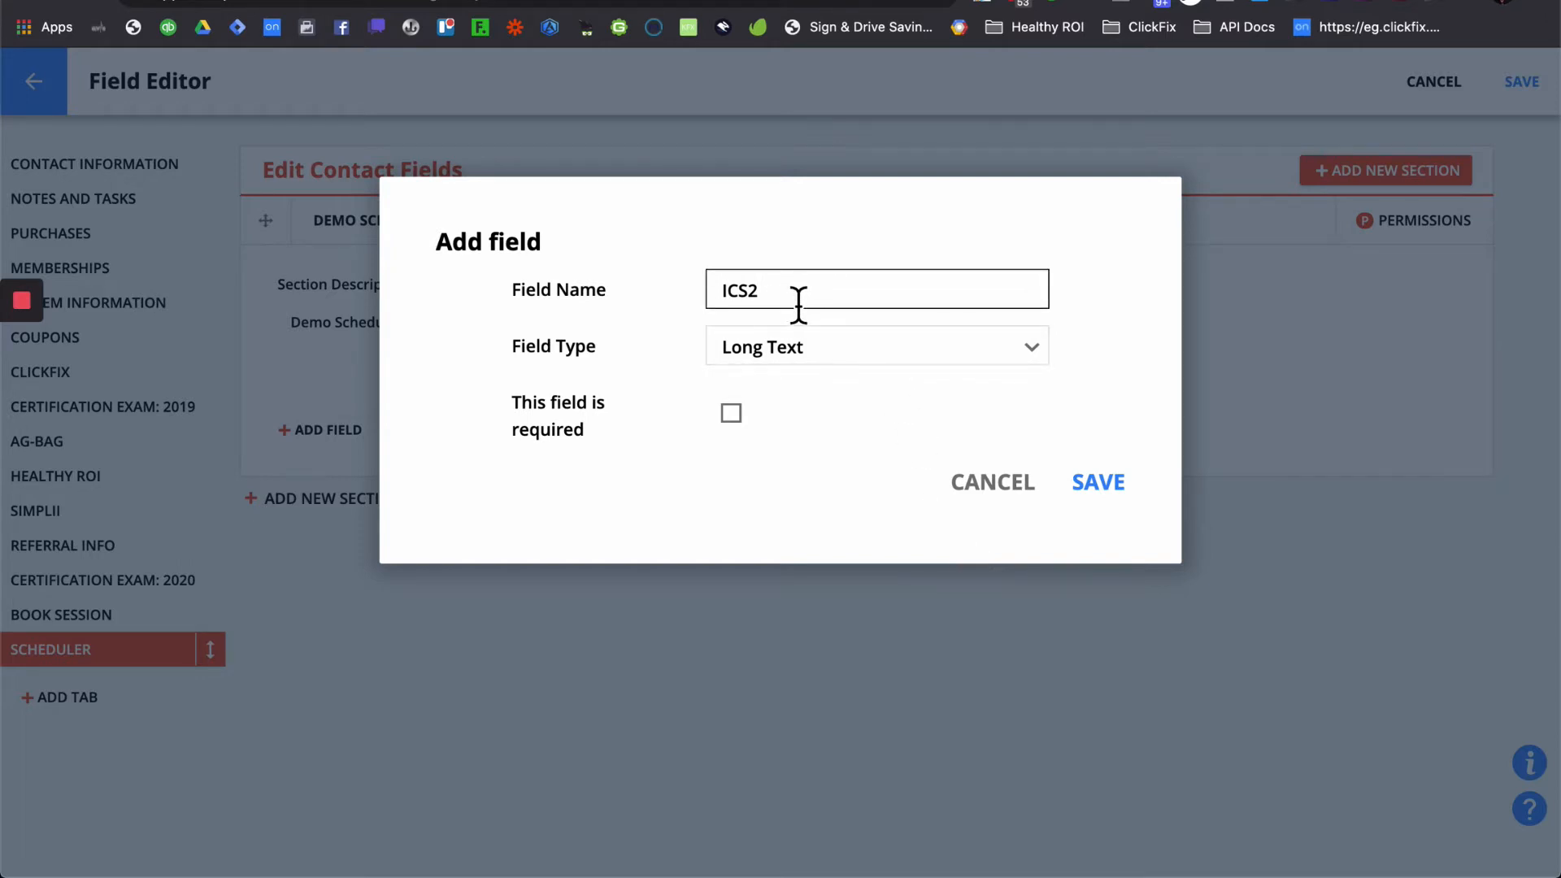
left_click(1124, 497)
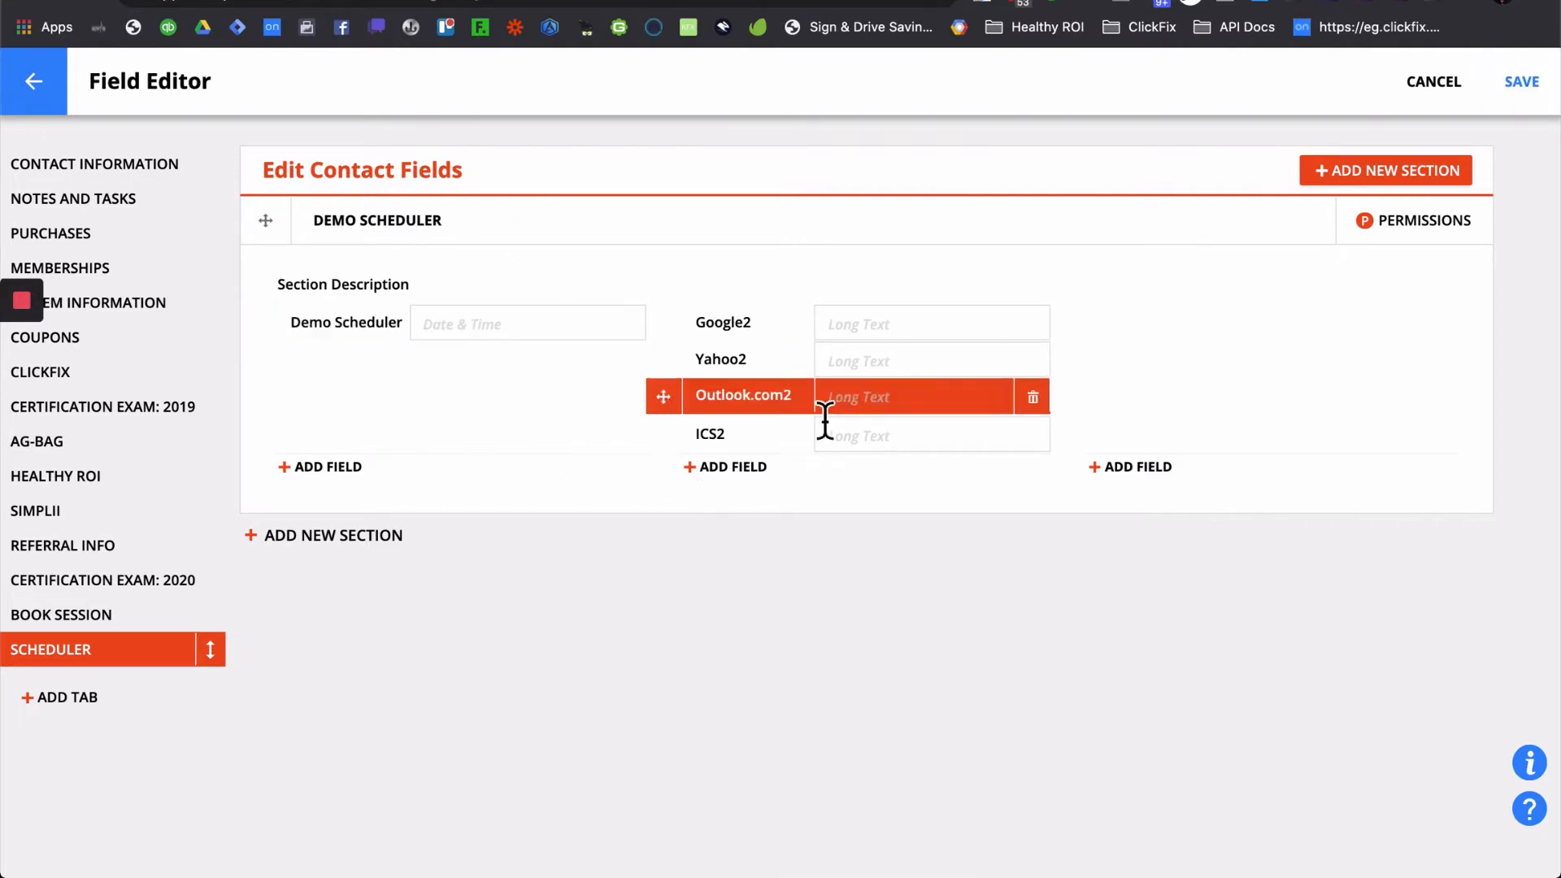
- Save the Field Editor changes, then start a new landing page from the Pages list
left_click(1548, 101)
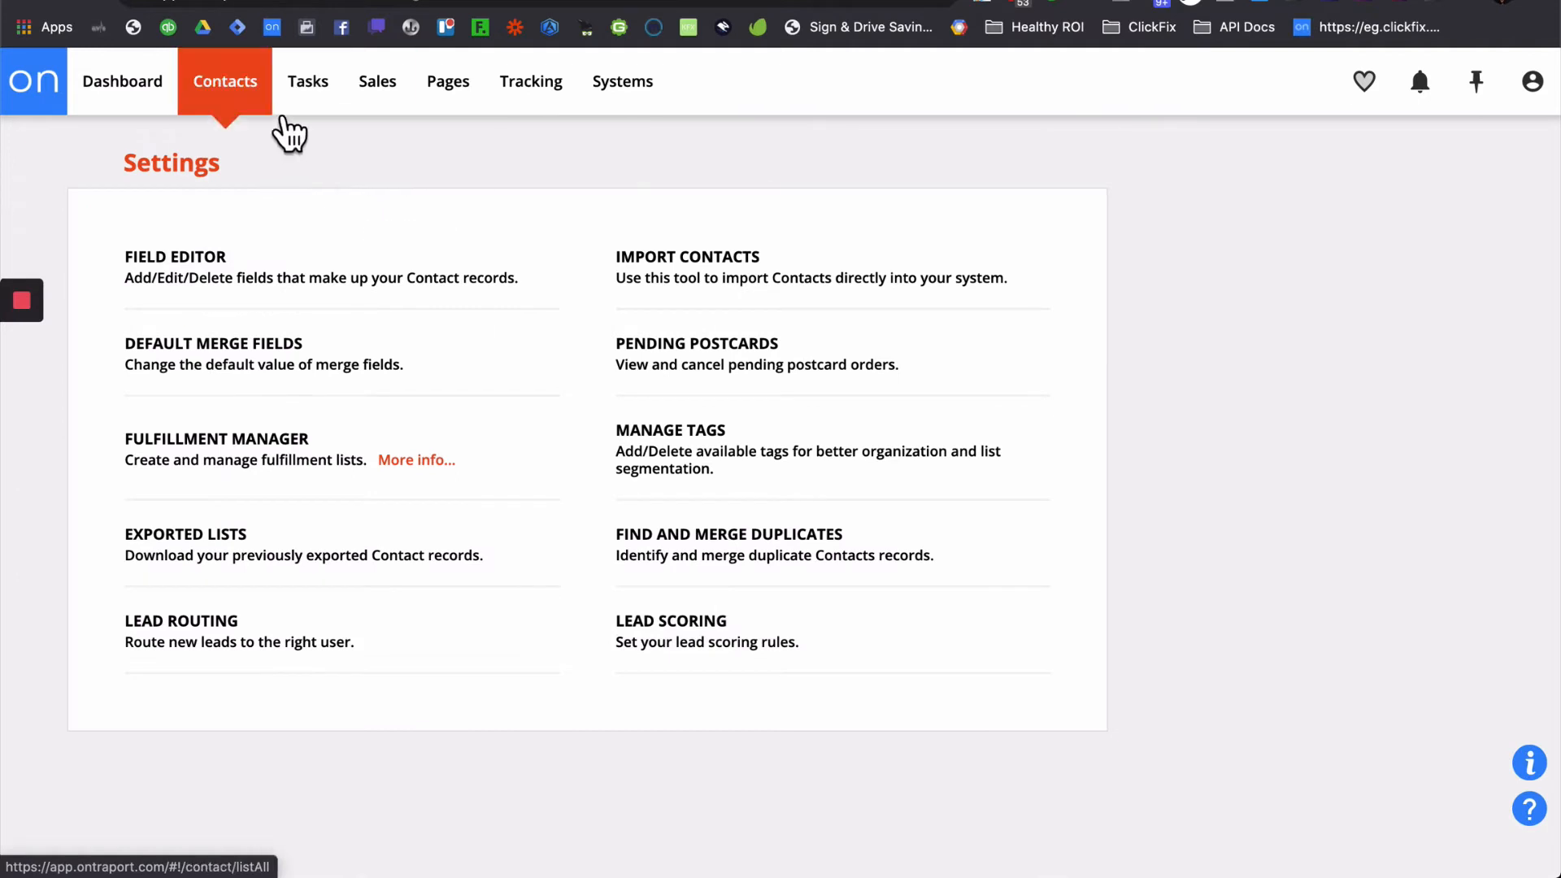
left_click(471, 99)
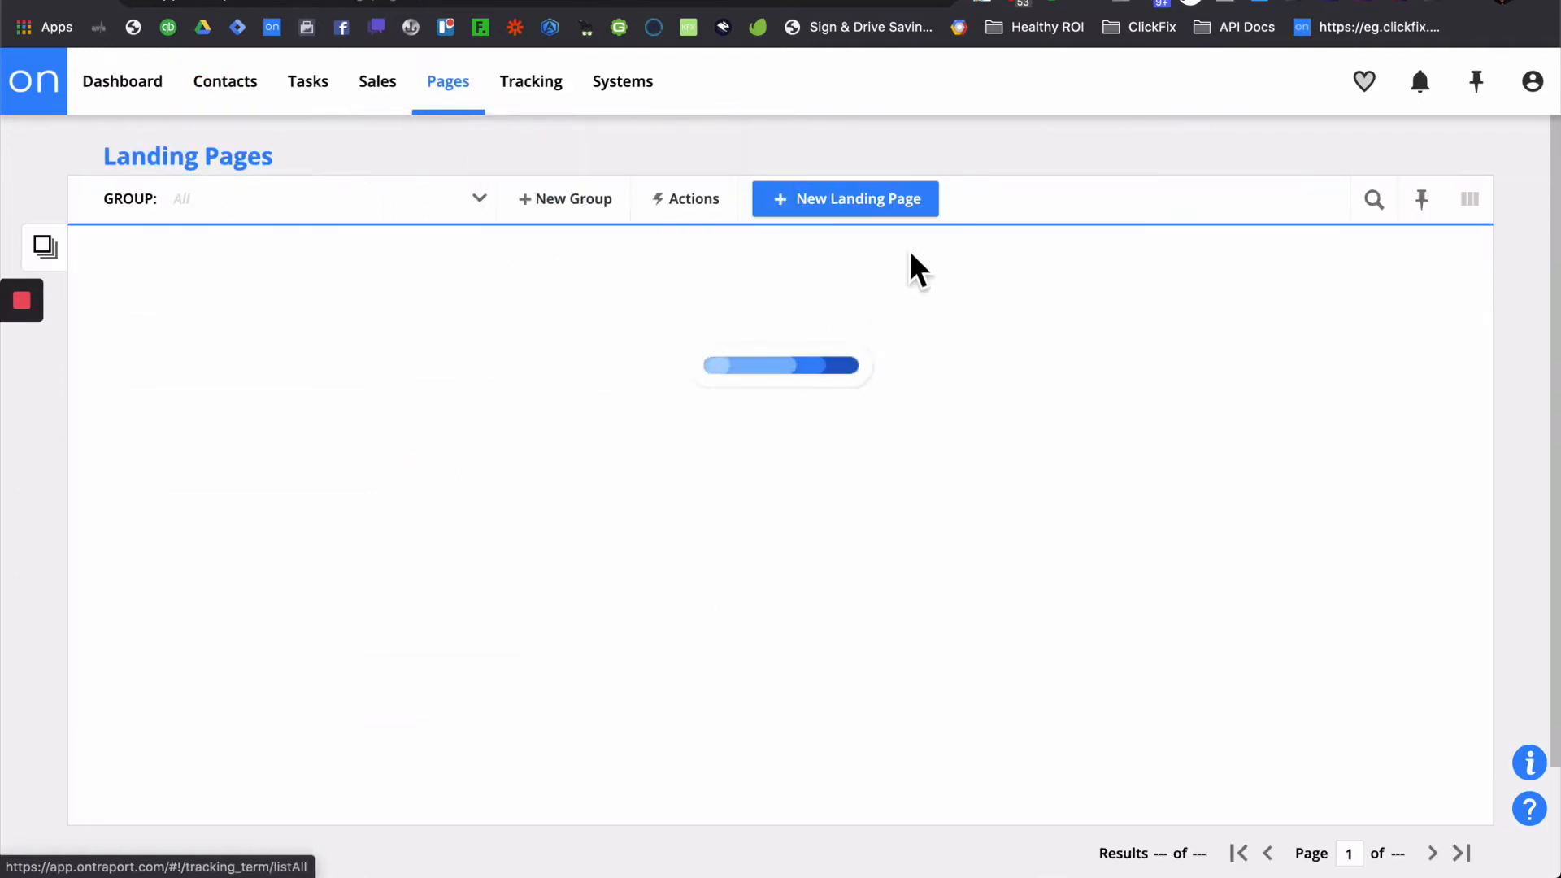
left_click(892, 214)
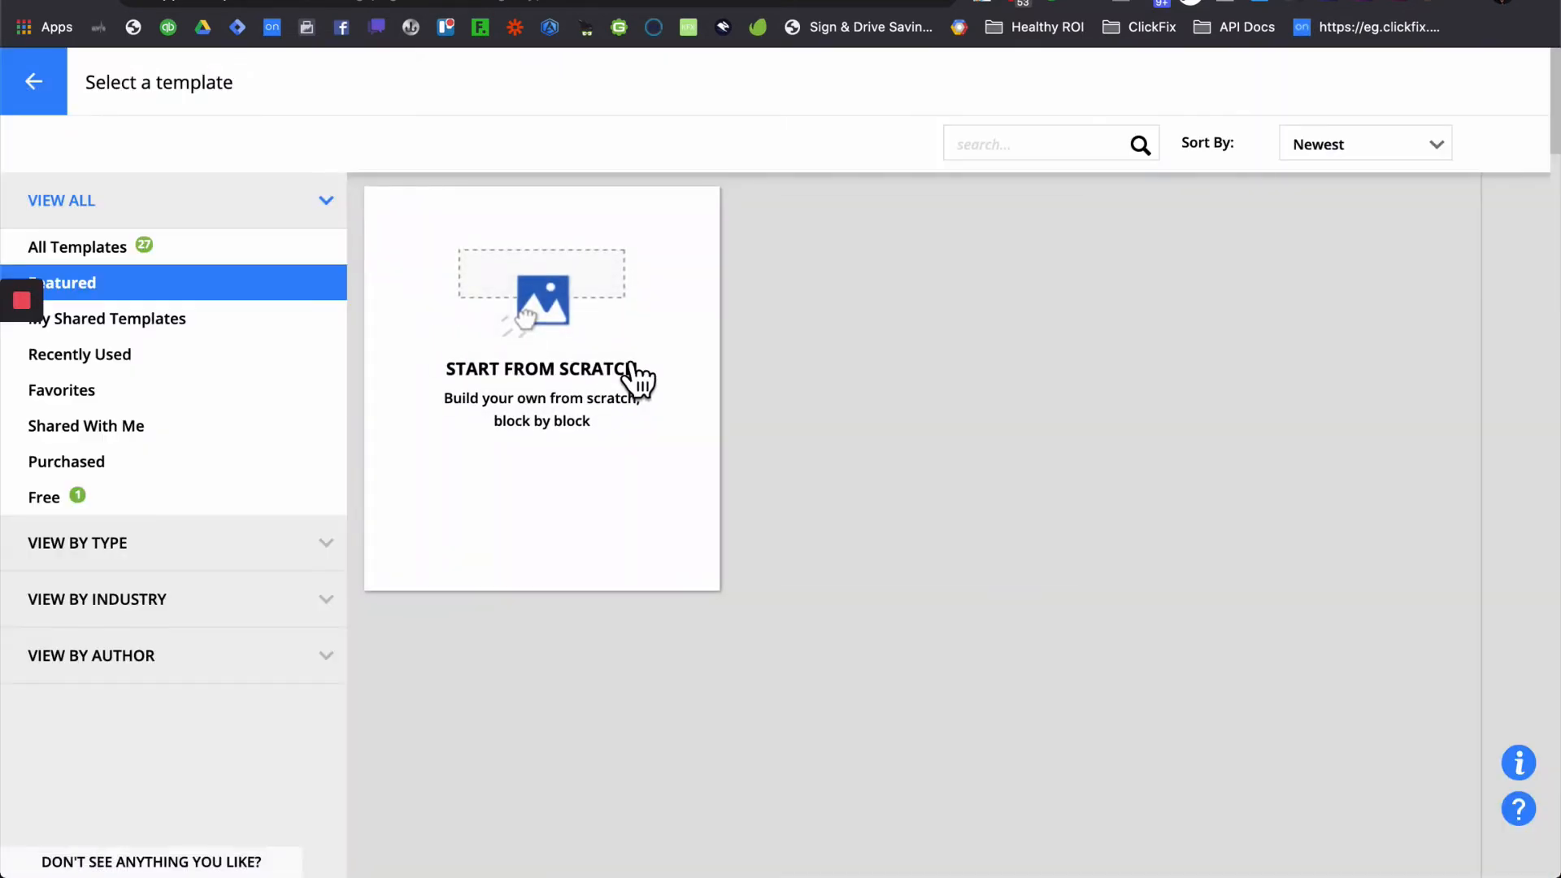
- Start a blank landing page titled Demo Scheduler Ken
left_click(632, 366)
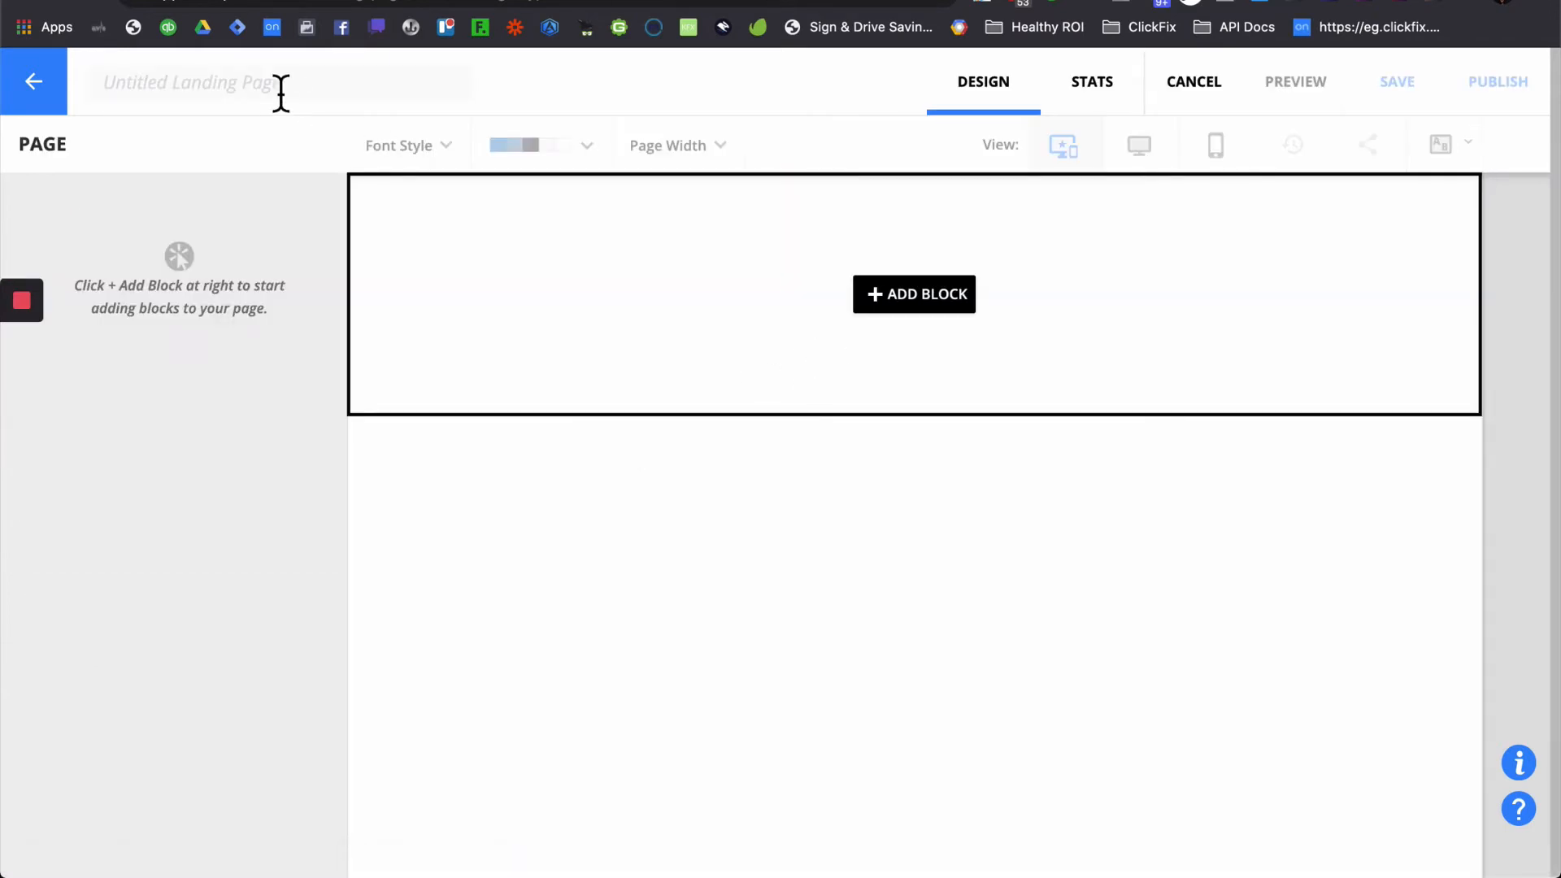
left_click(279, 87)
type("Demo Scheduler Ken")
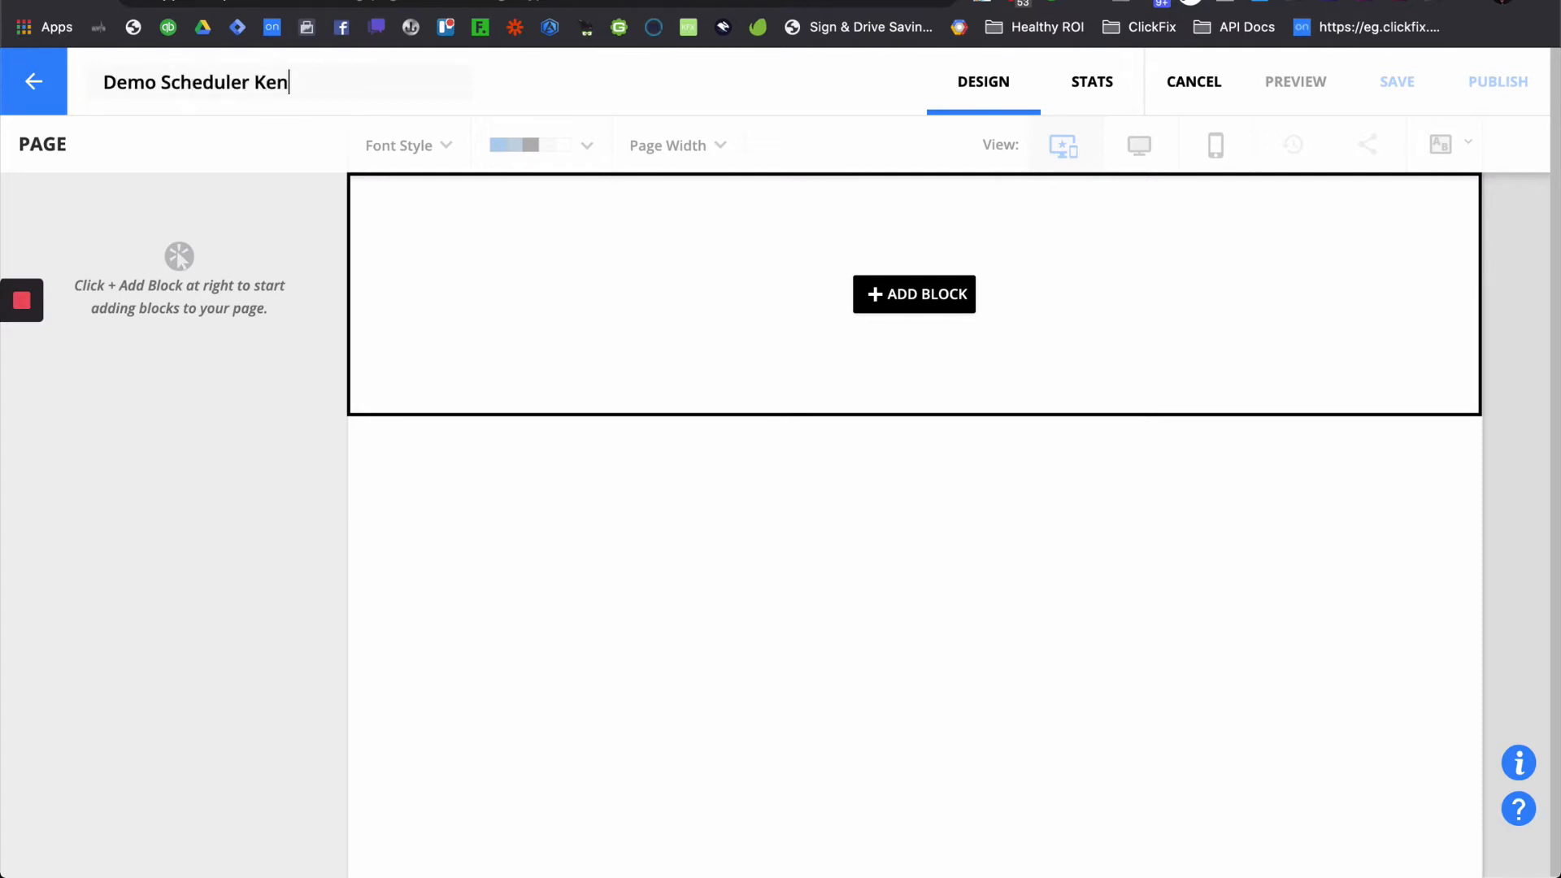
- Add a one-column block, drop a form field into it and bring up the field choices
left_click(935, 291)
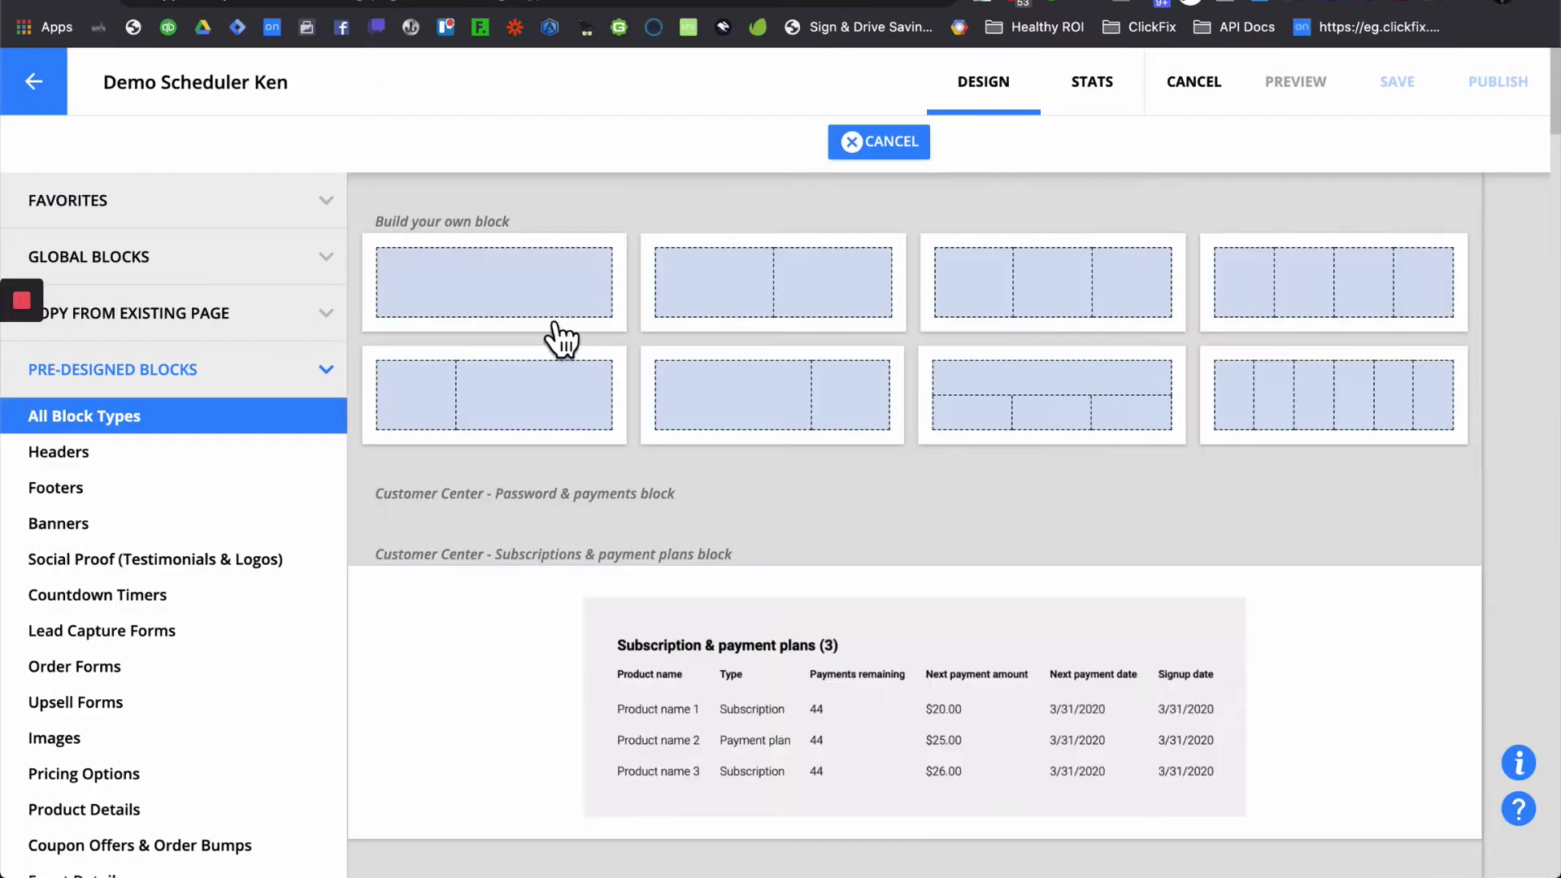
left_click(572, 317)
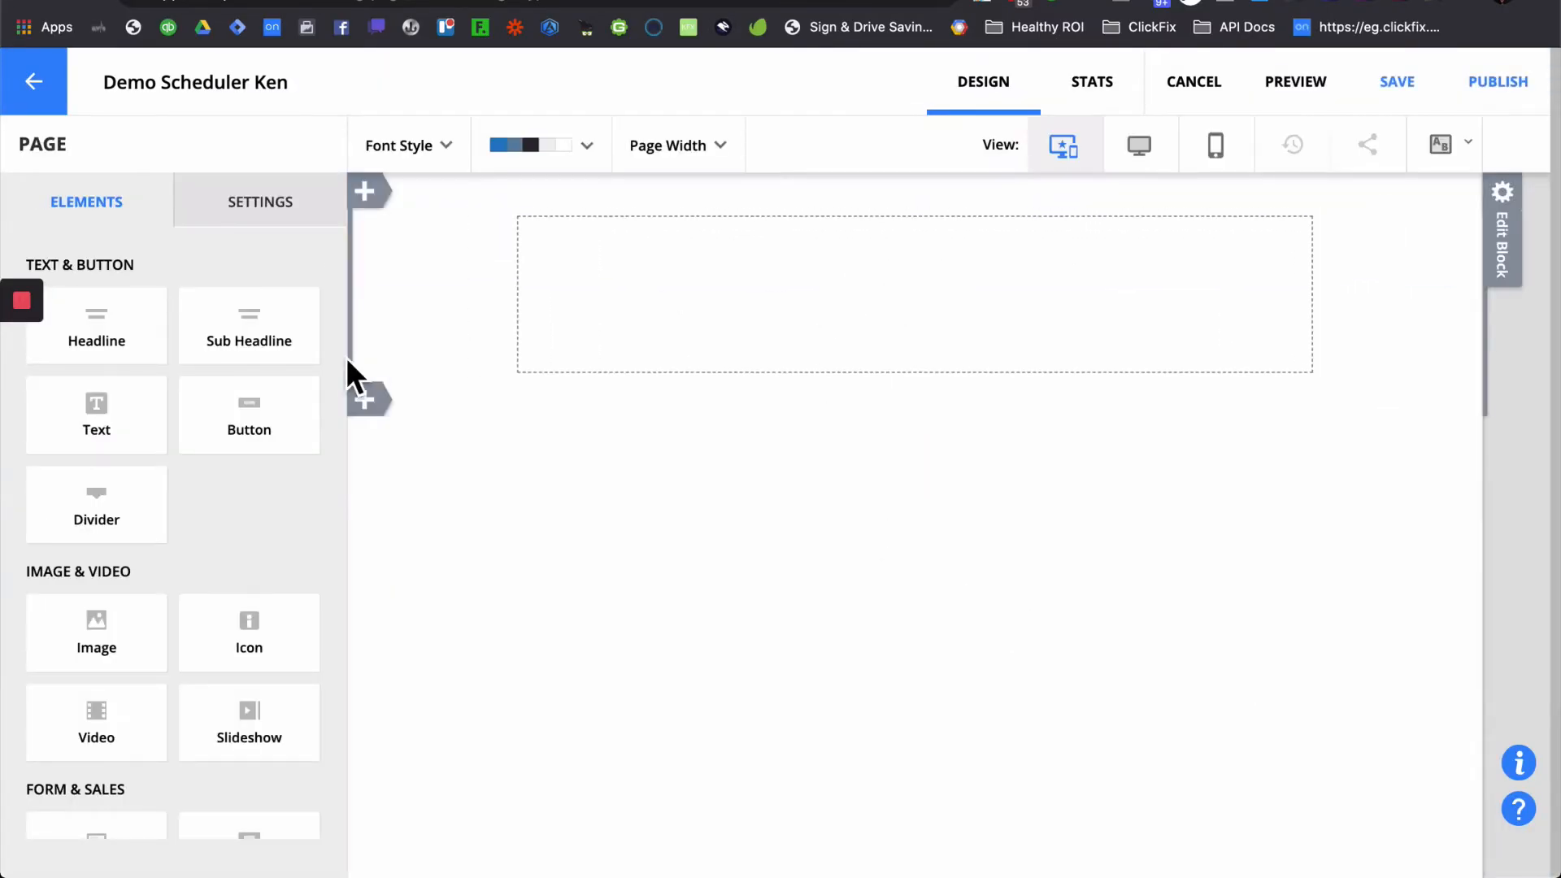
scroll(184, 537, "down", 3)
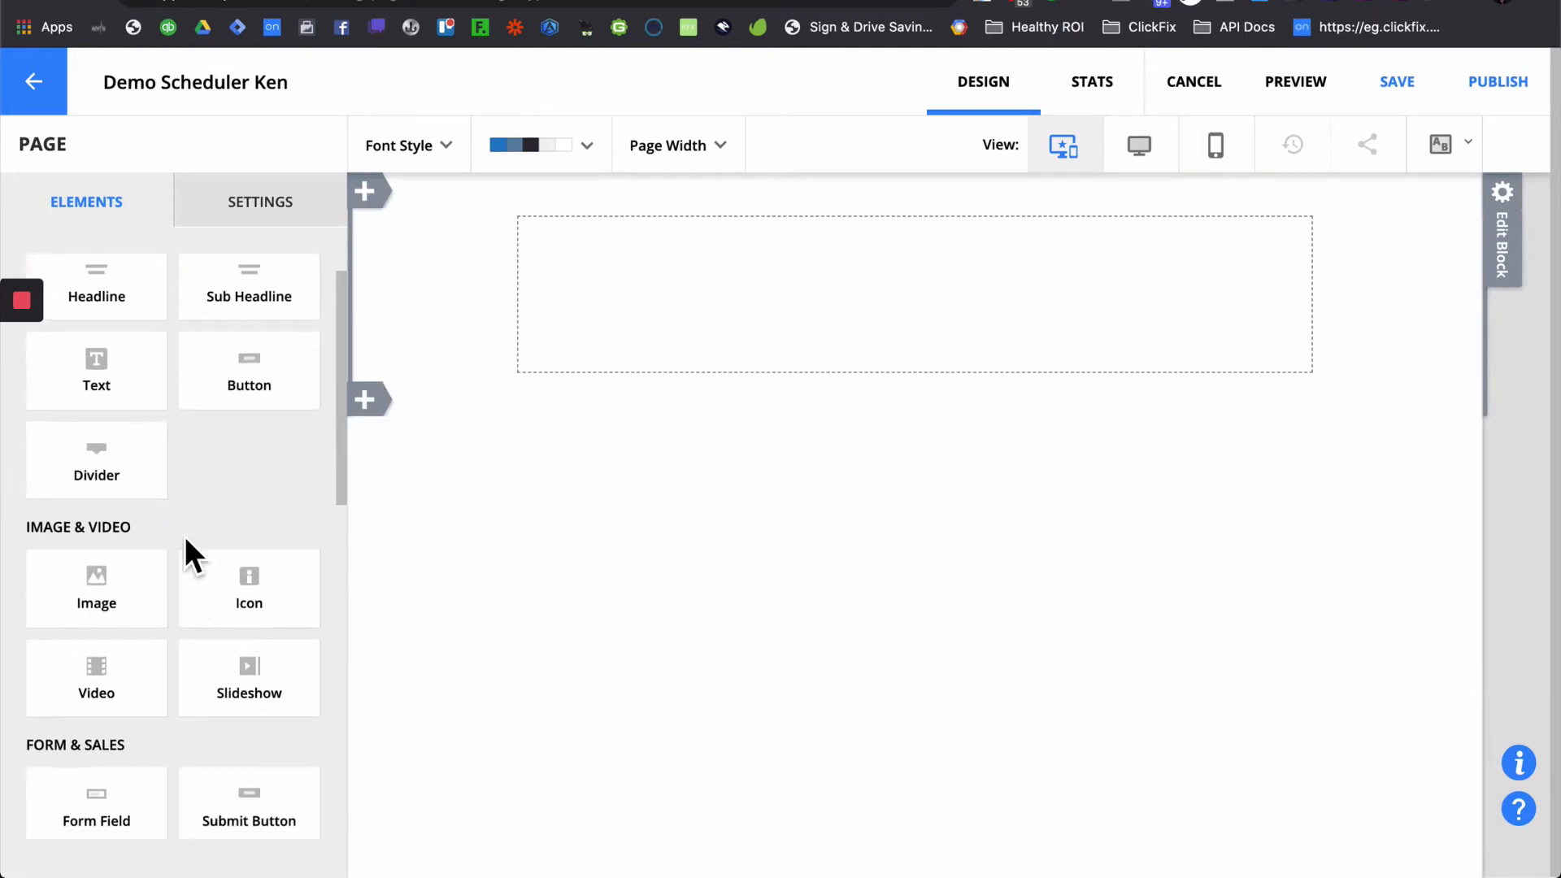
left_click_drag(130, 719, 788, 251)
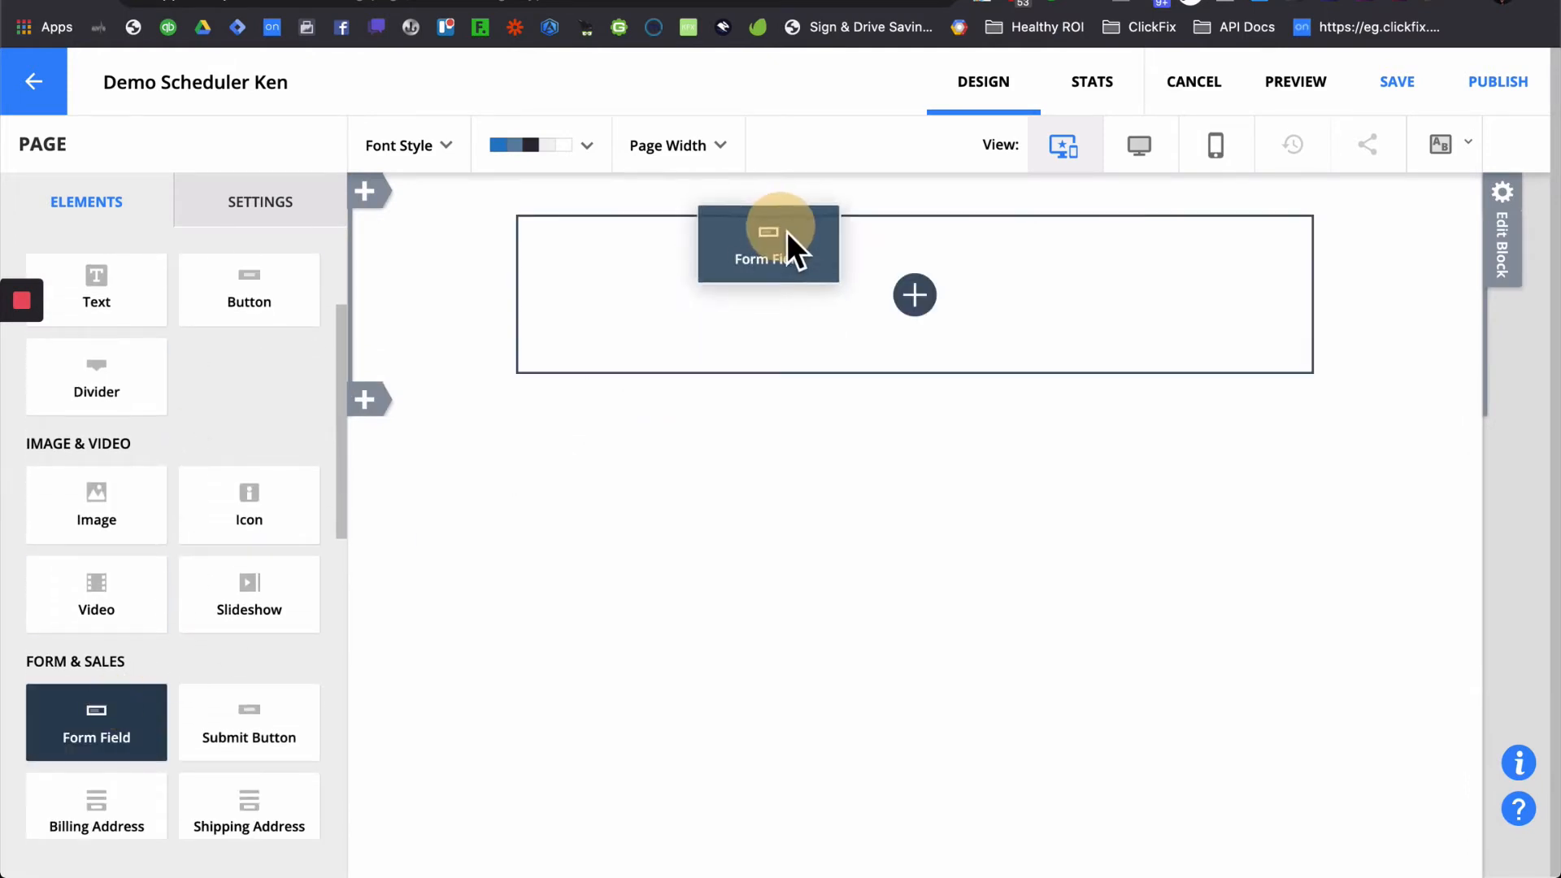
left_click(899, 399)
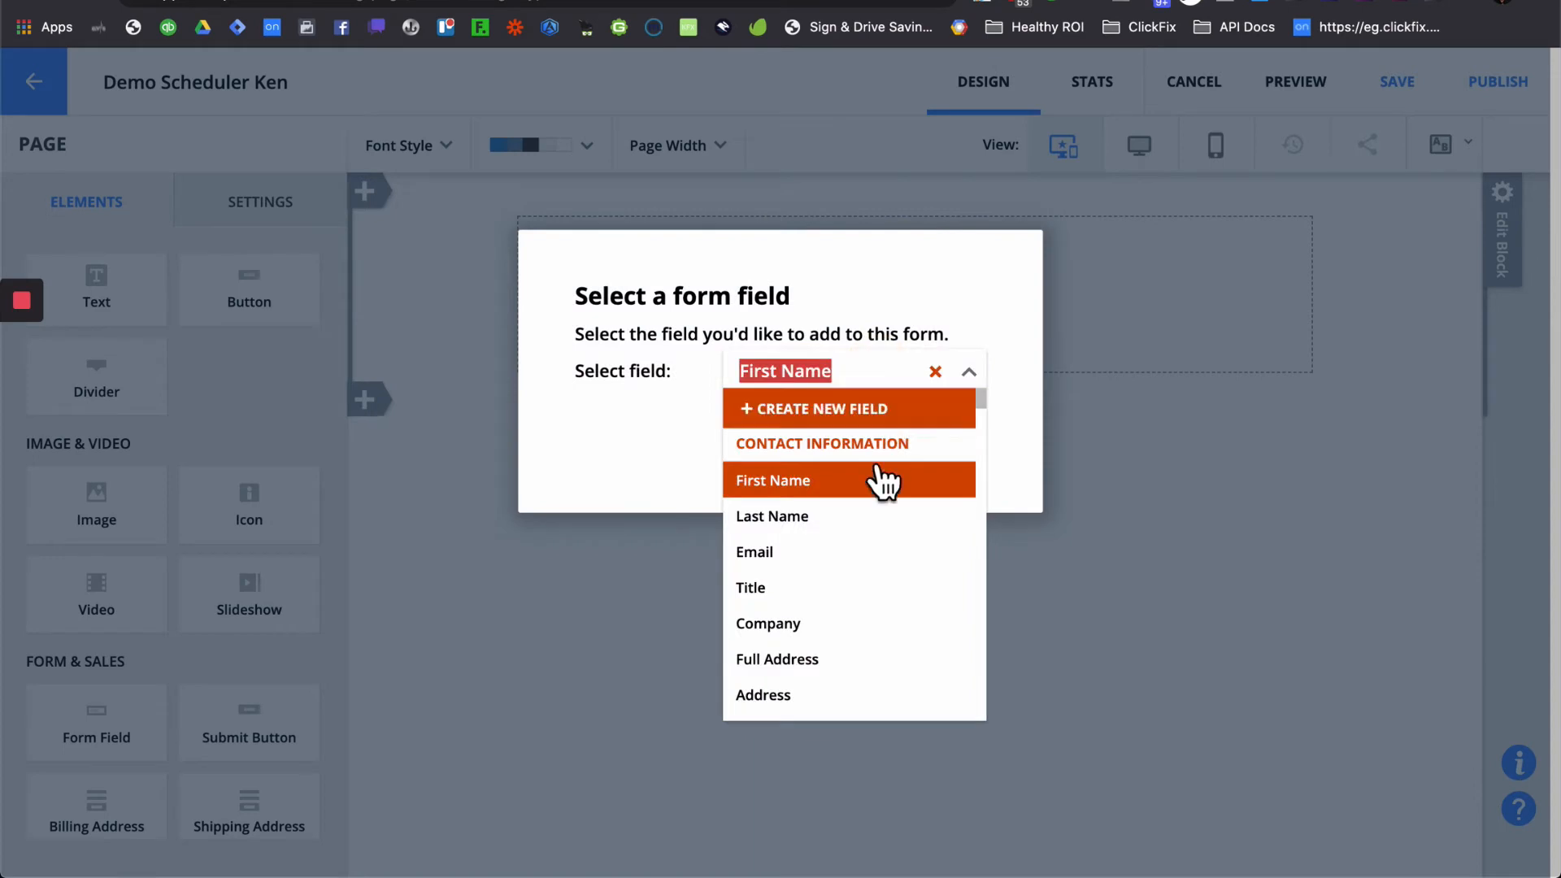
- Add an Email form field styled with the second preset, label above a boxed input
left_click(837, 561)
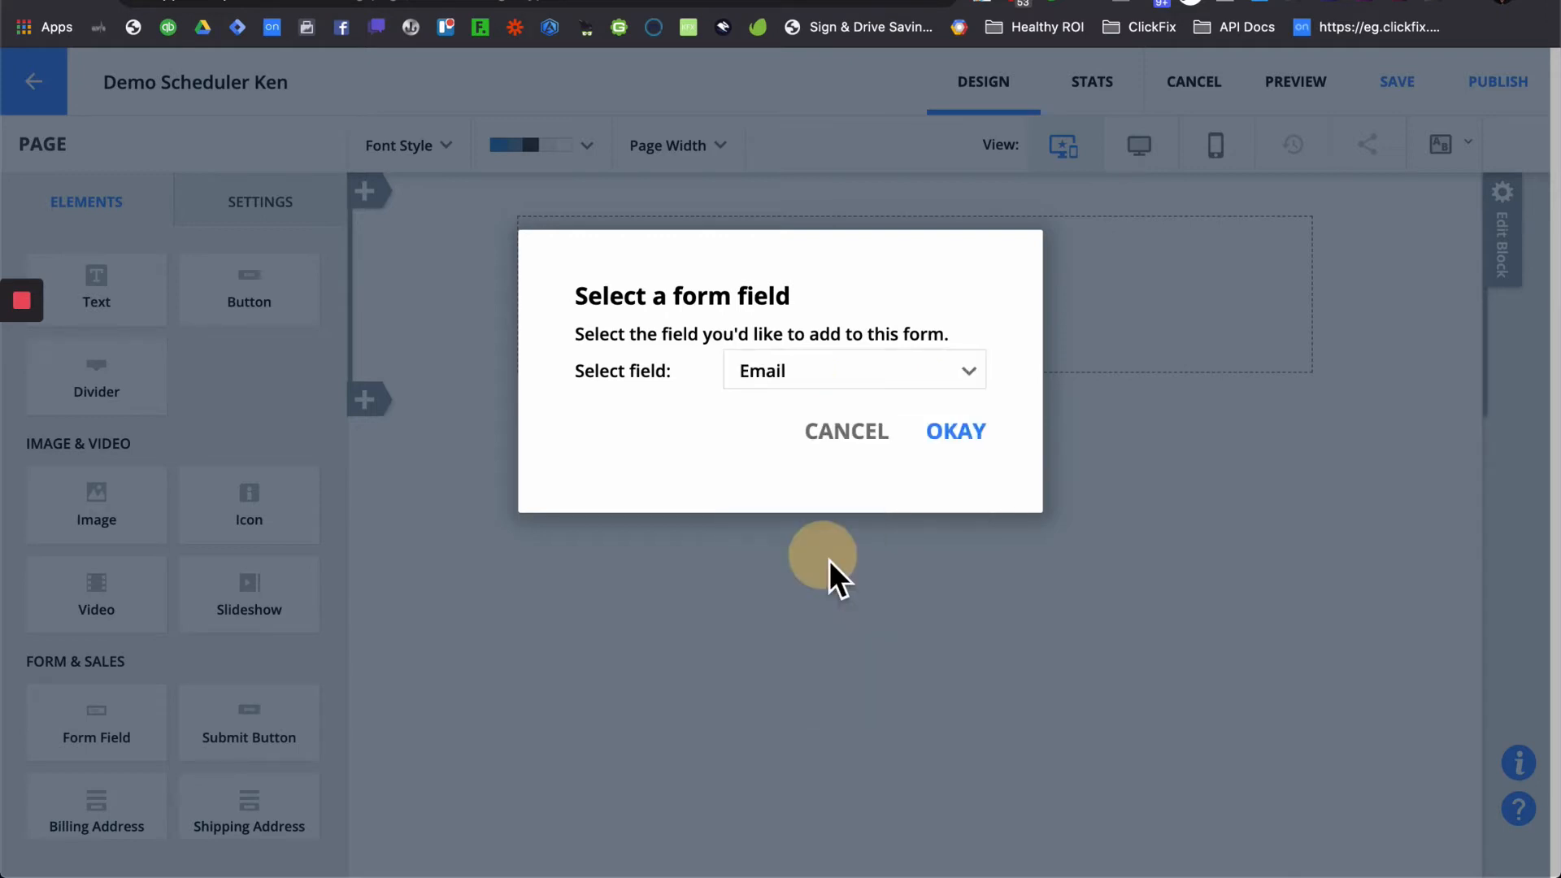
left_click(953, 431)
mouse_move(675, 298)
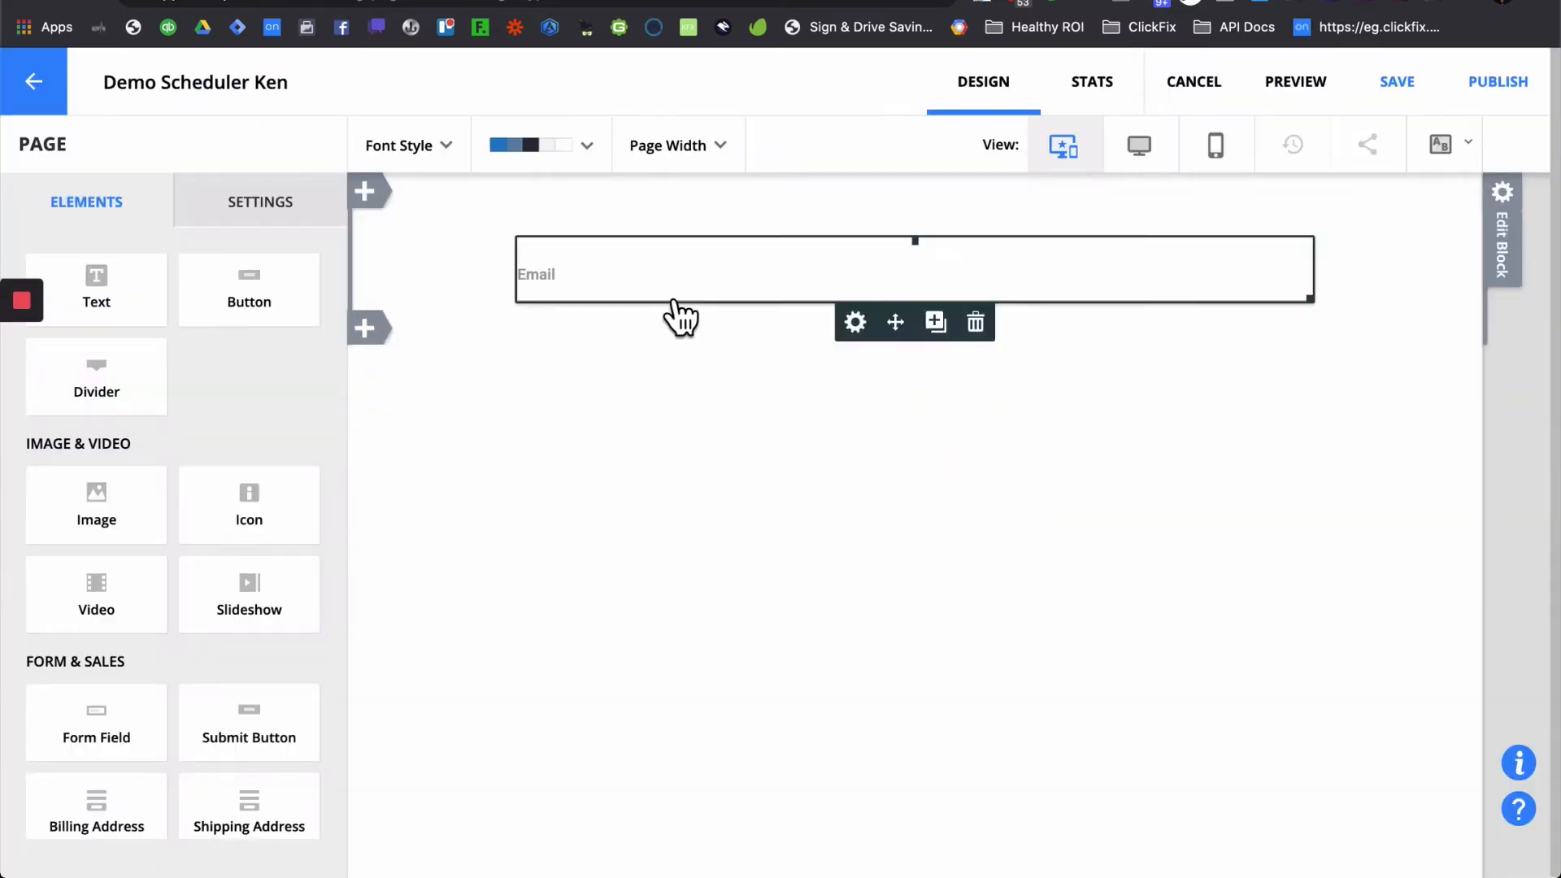
left_click(931, 277)
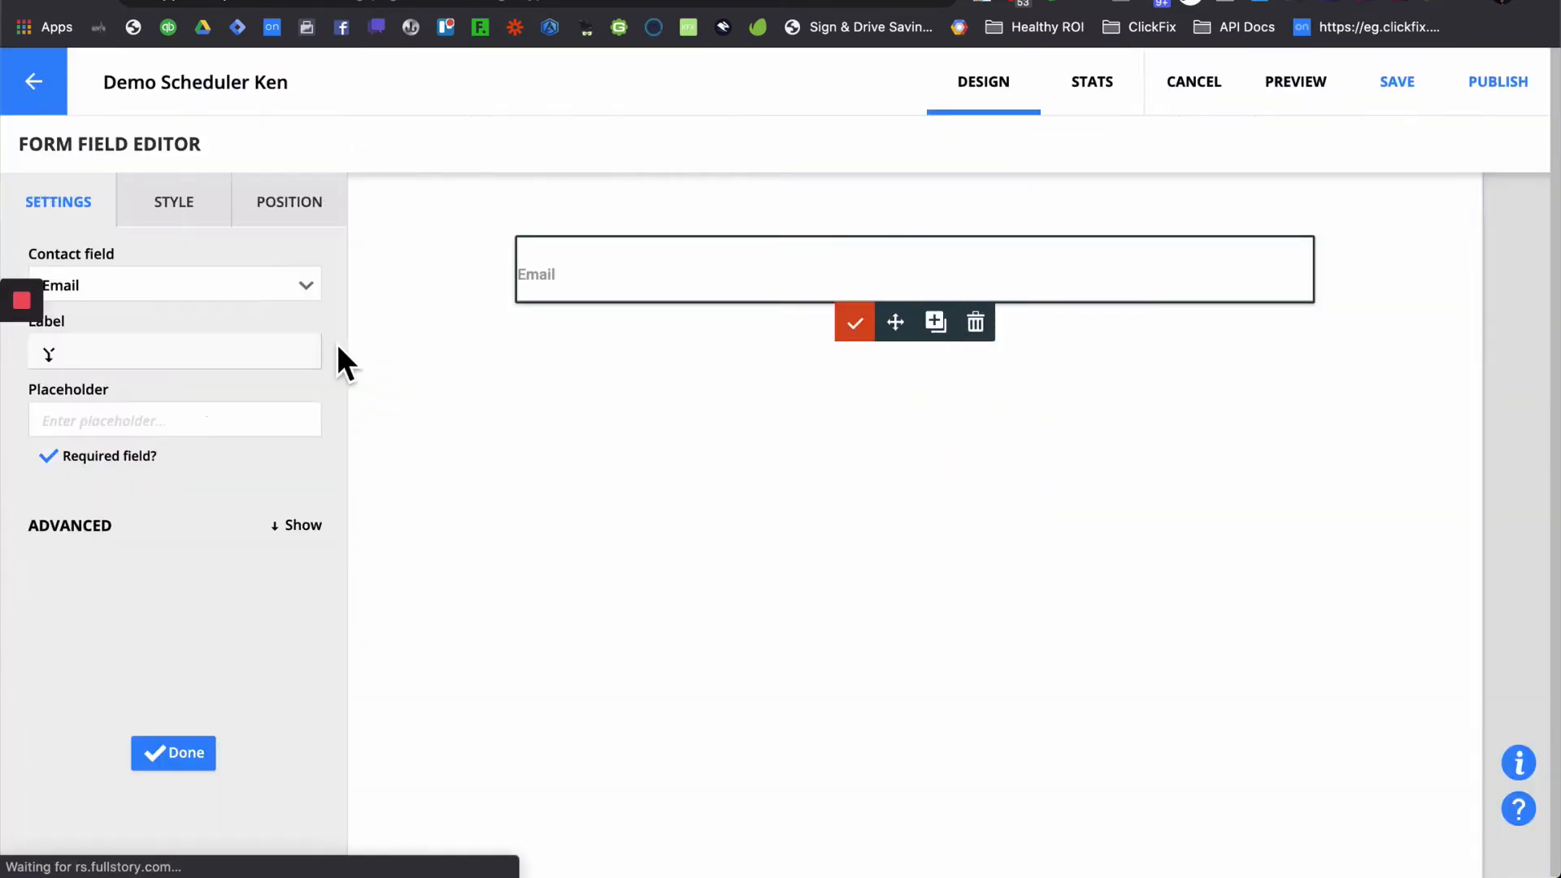
left_click(208, 221)
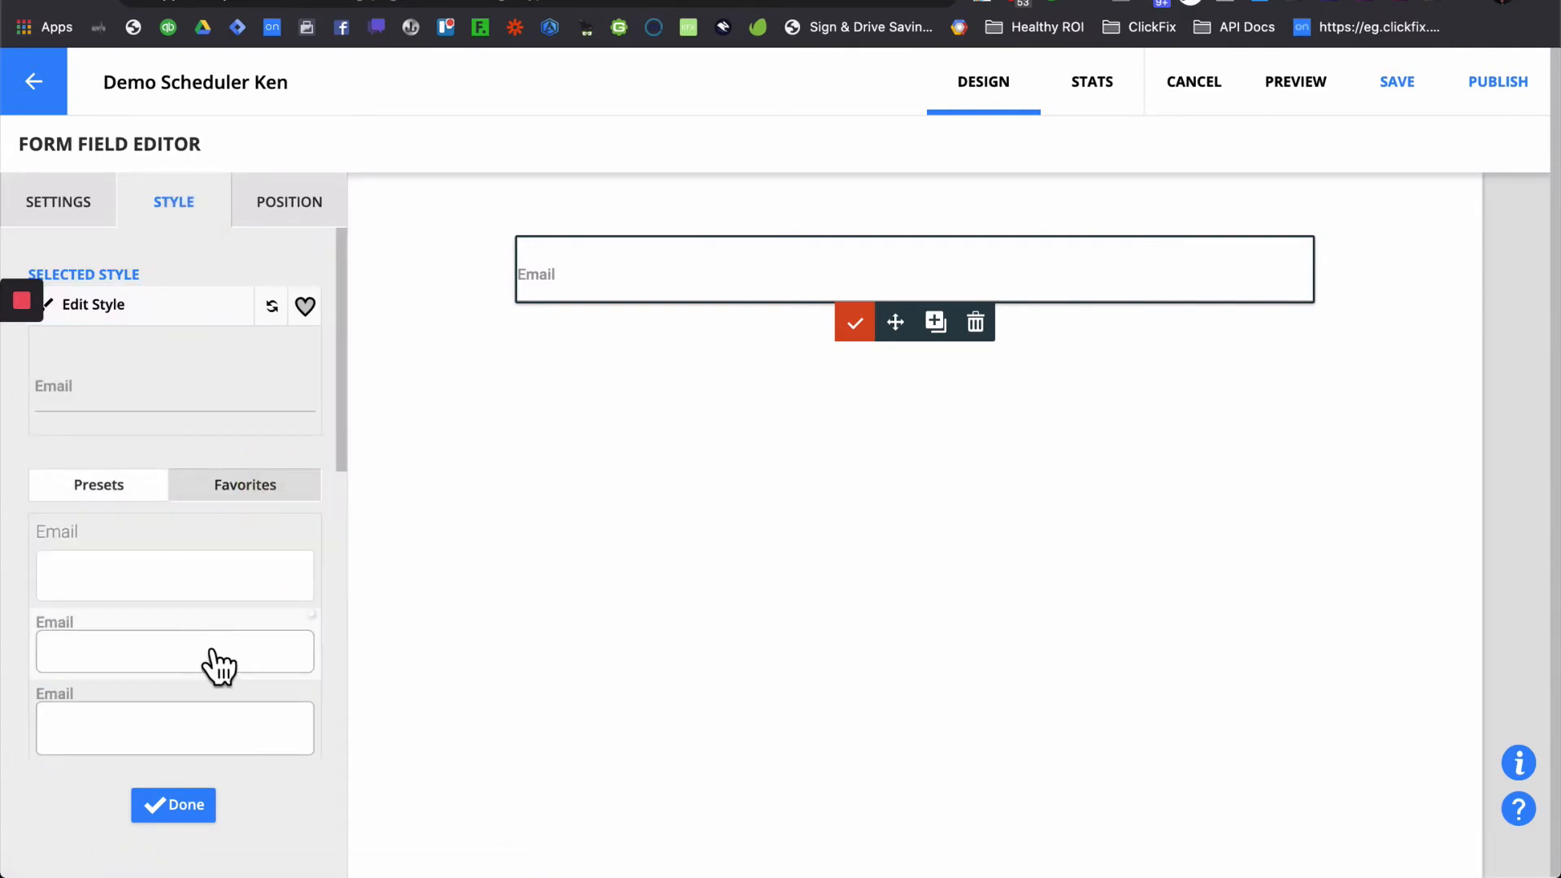
left_click(211, 655)
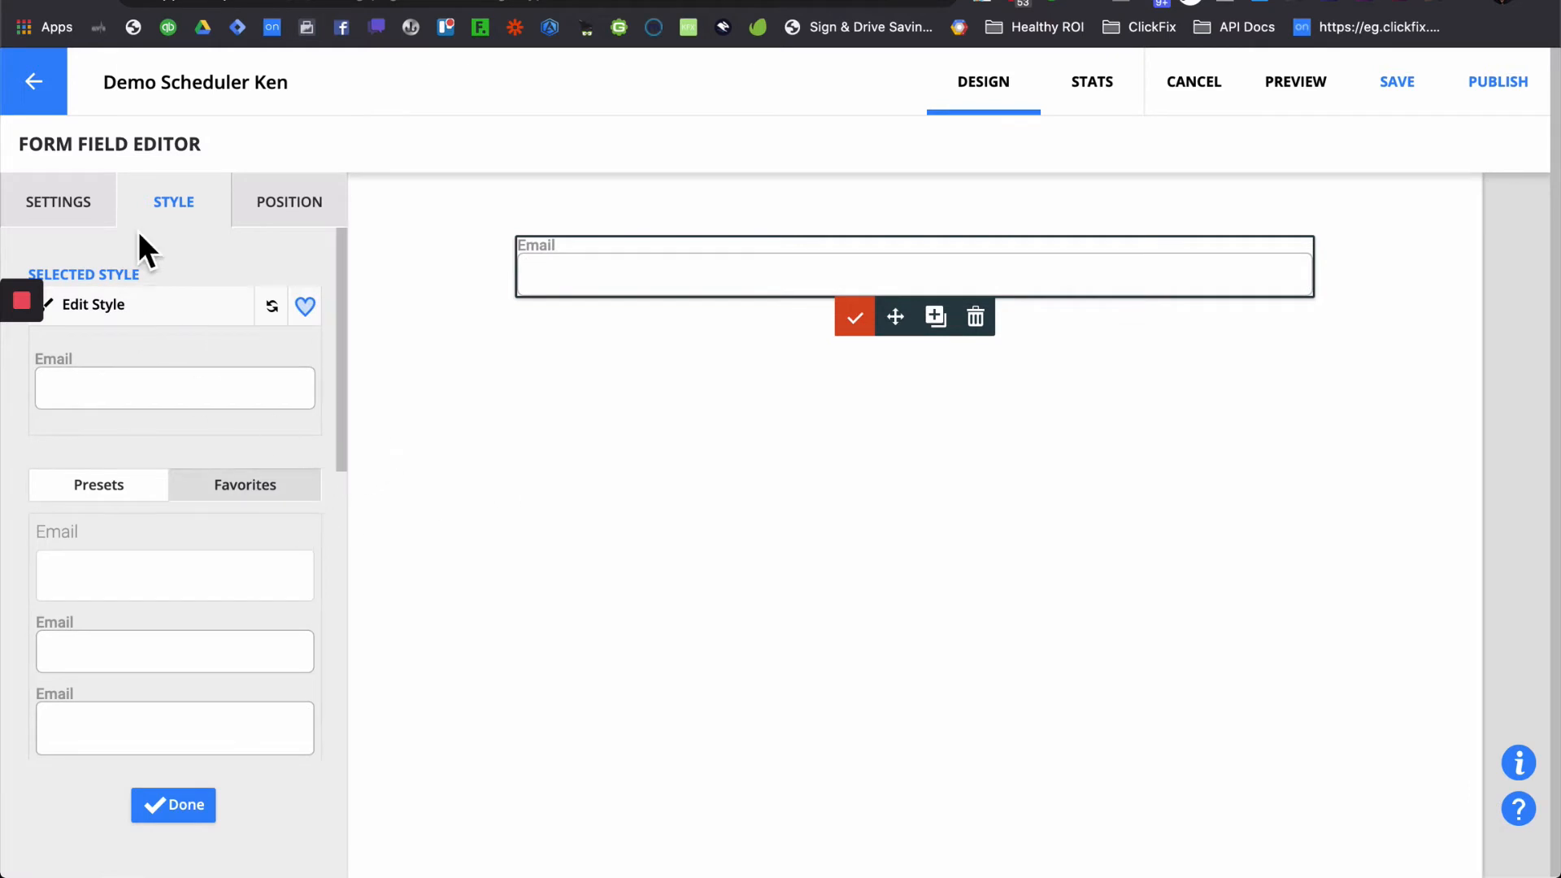
left_click(50, 216)
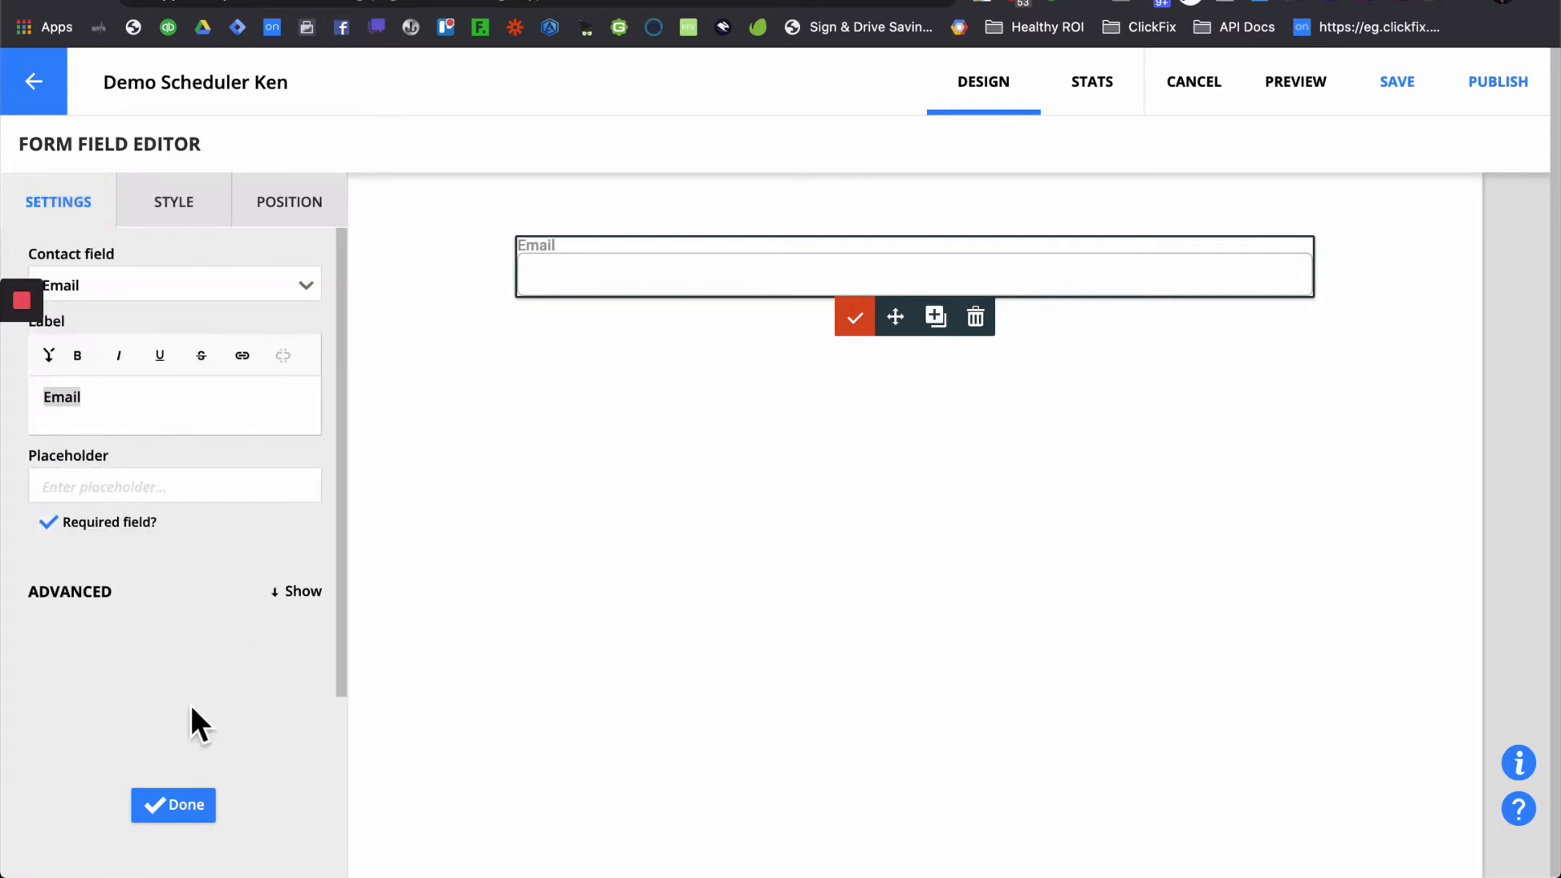
left_click(188, 806)
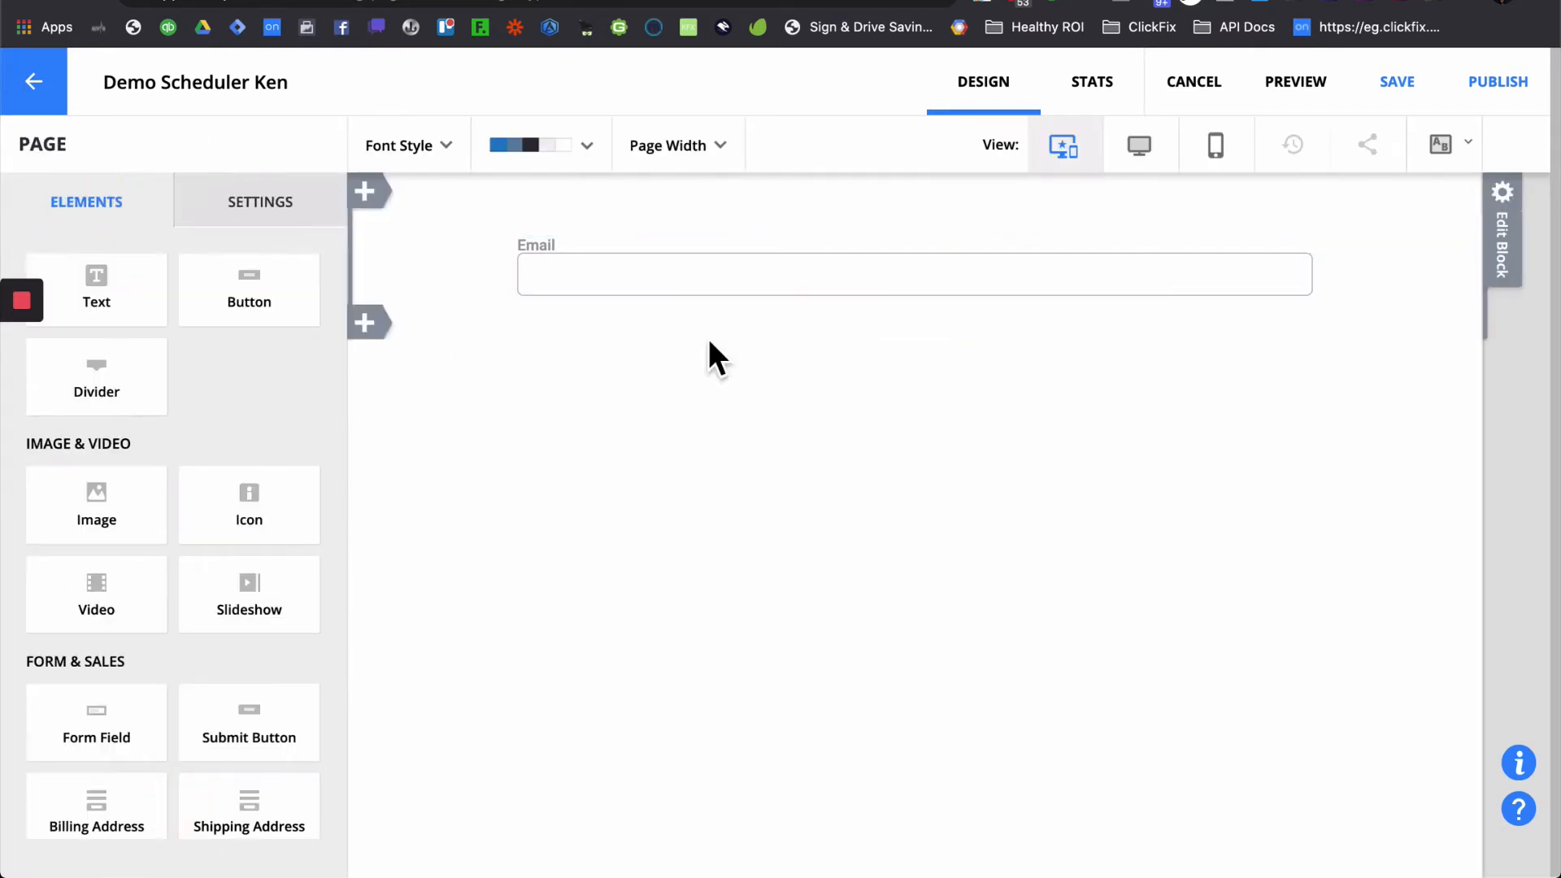
- Insert the Demo Scheduler field, found by searching 'demo', beneath the Email field
left_click(944, 324)
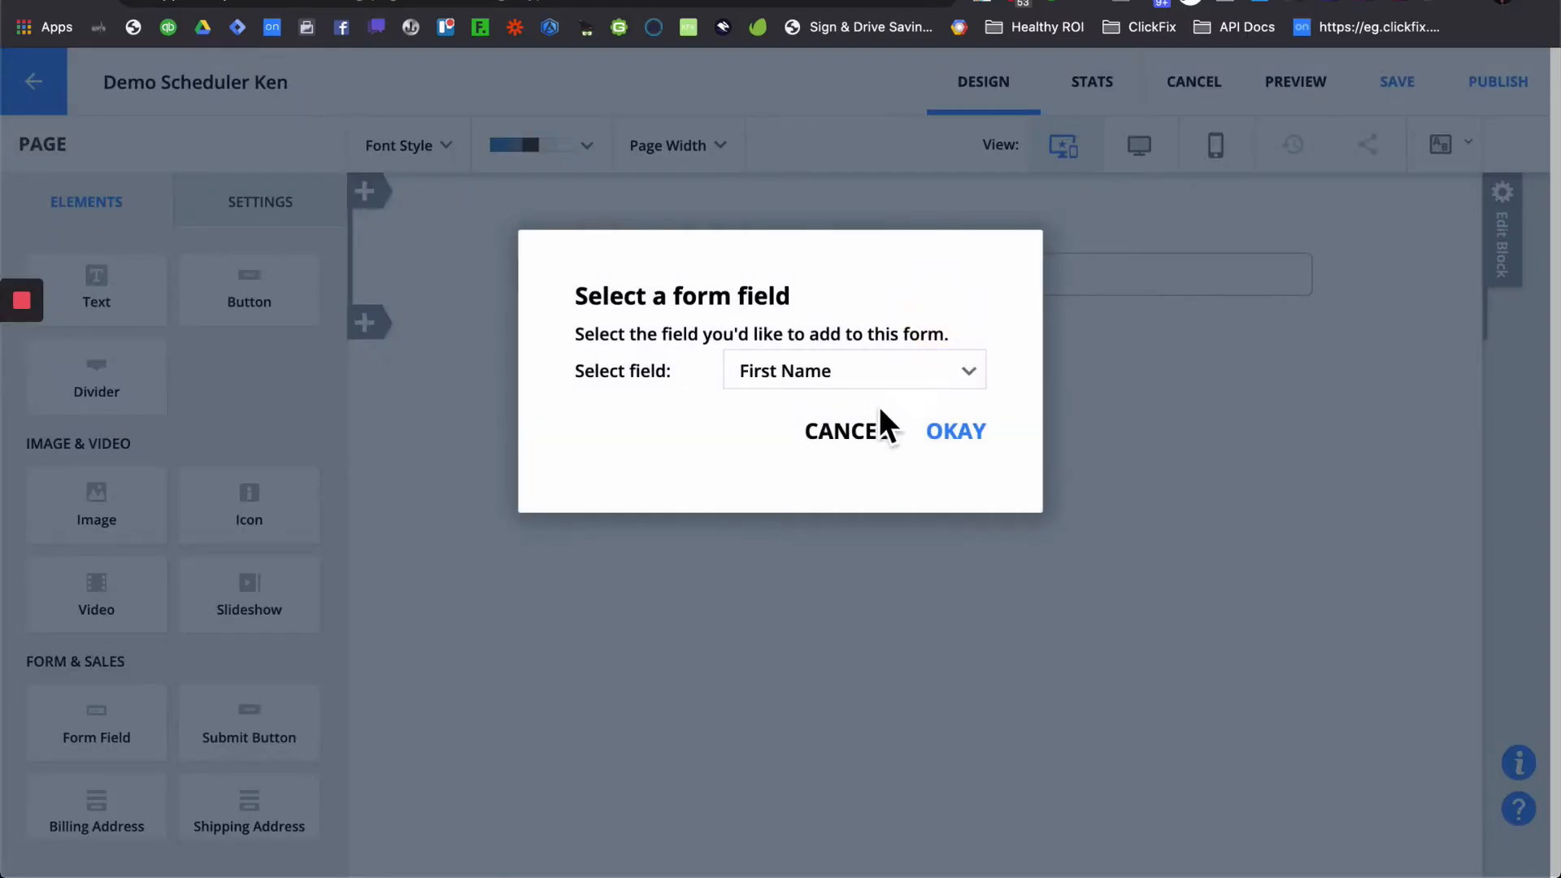
left_click(900, 377)
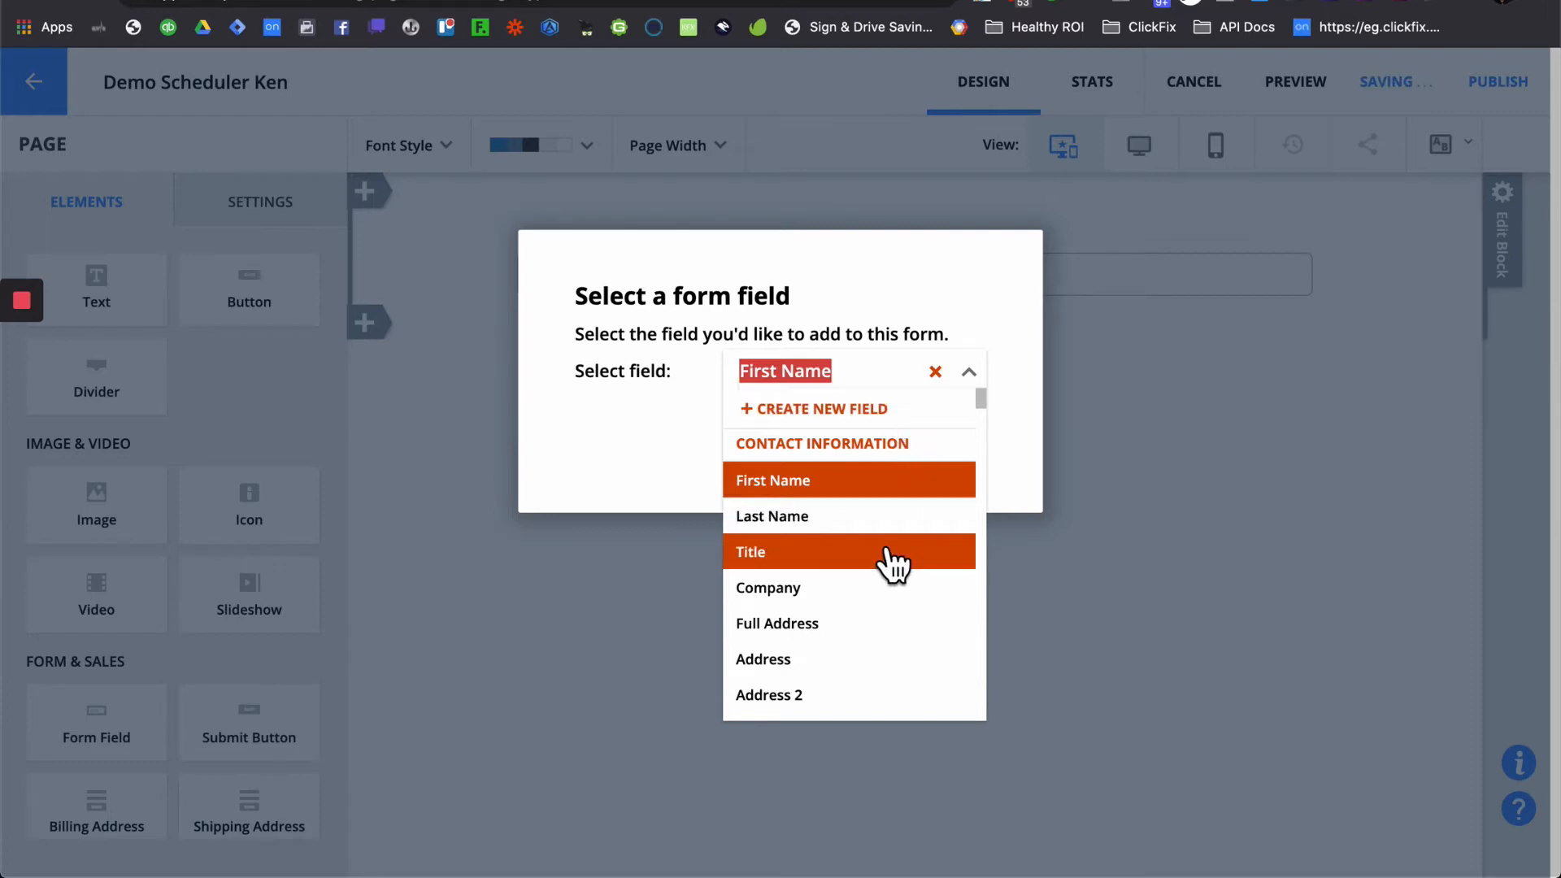
type("app")
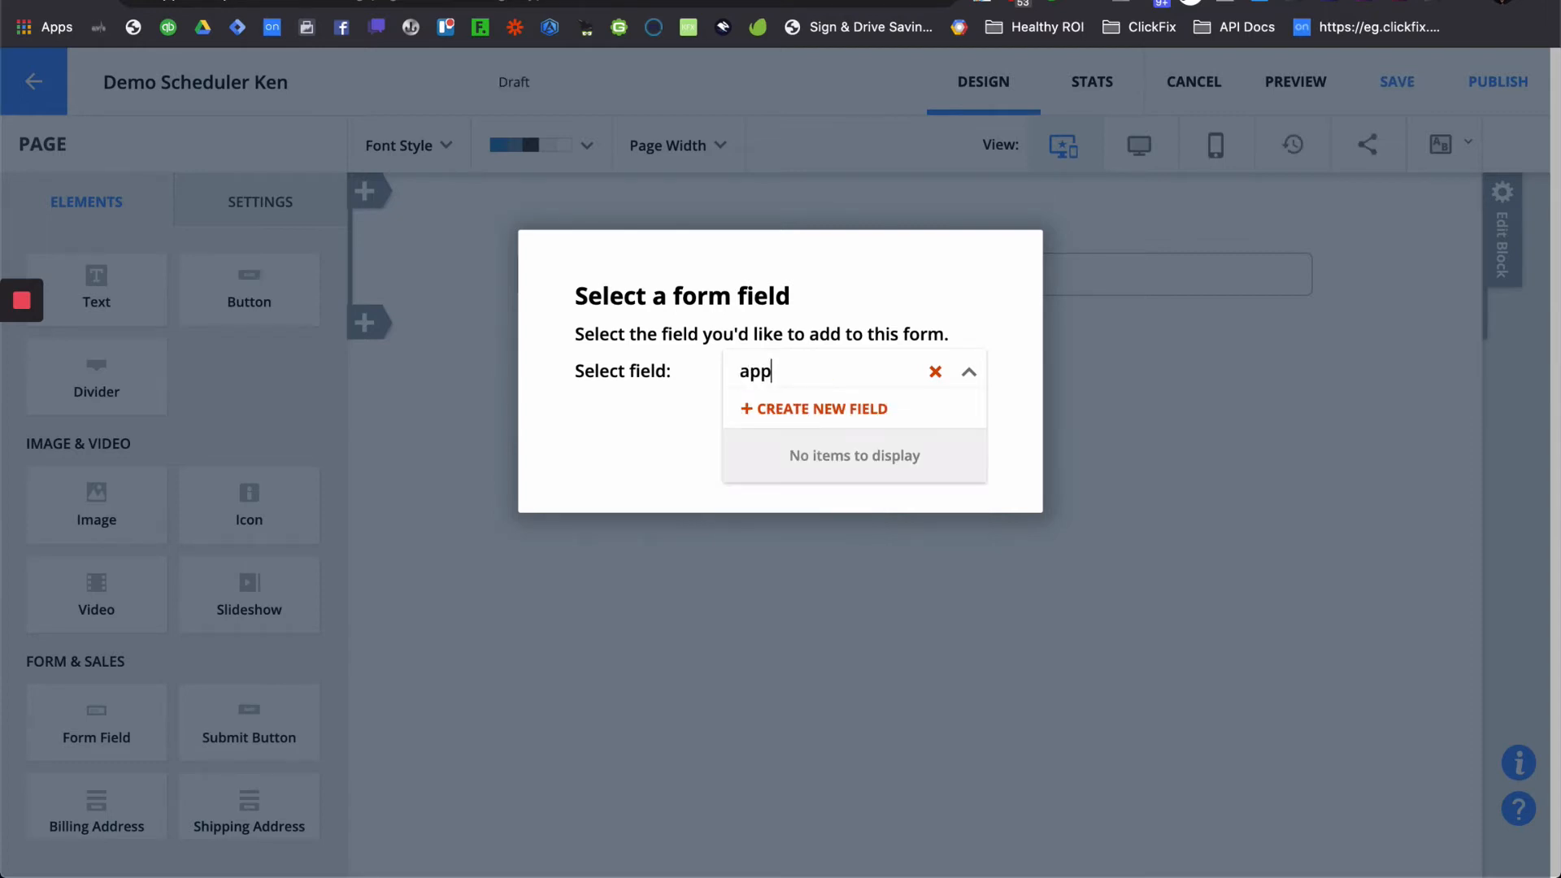
key("BackSpace")
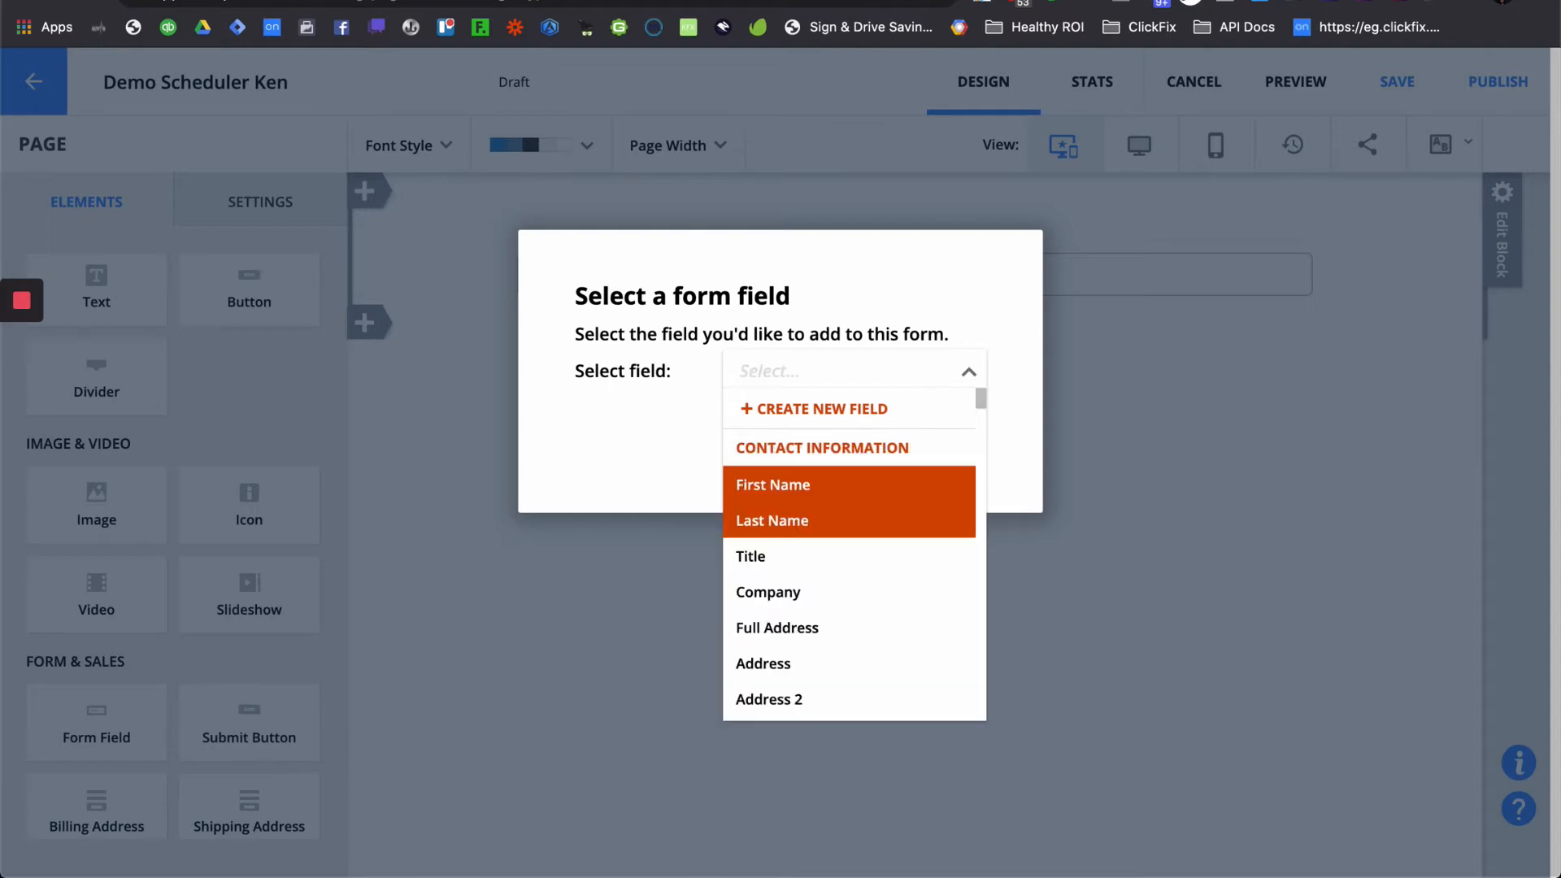
scroll(840, 561, "down", 2)
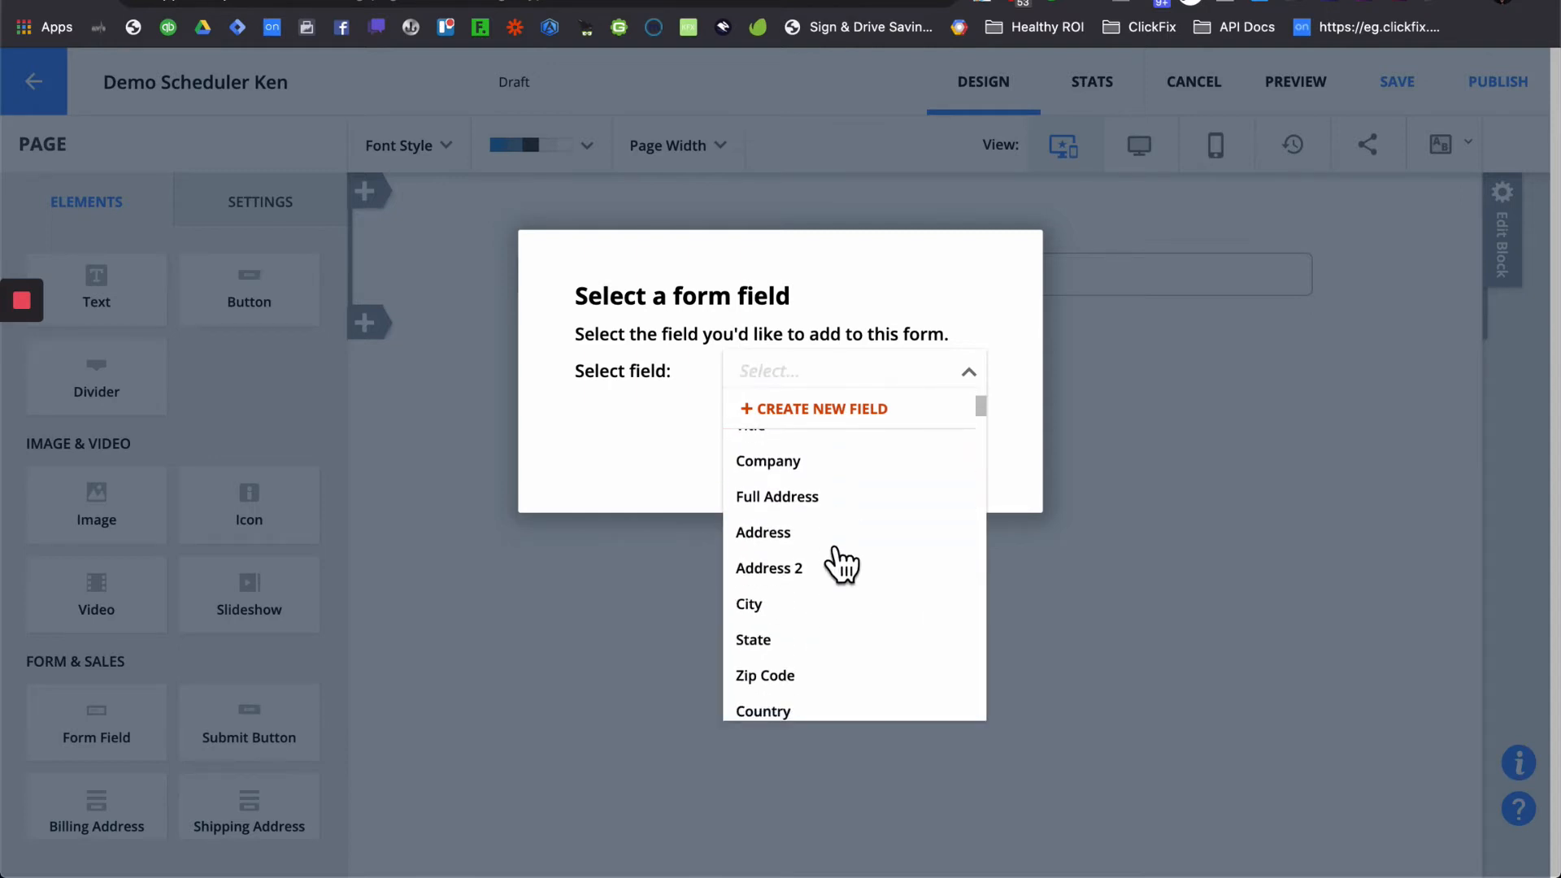
type("demo")
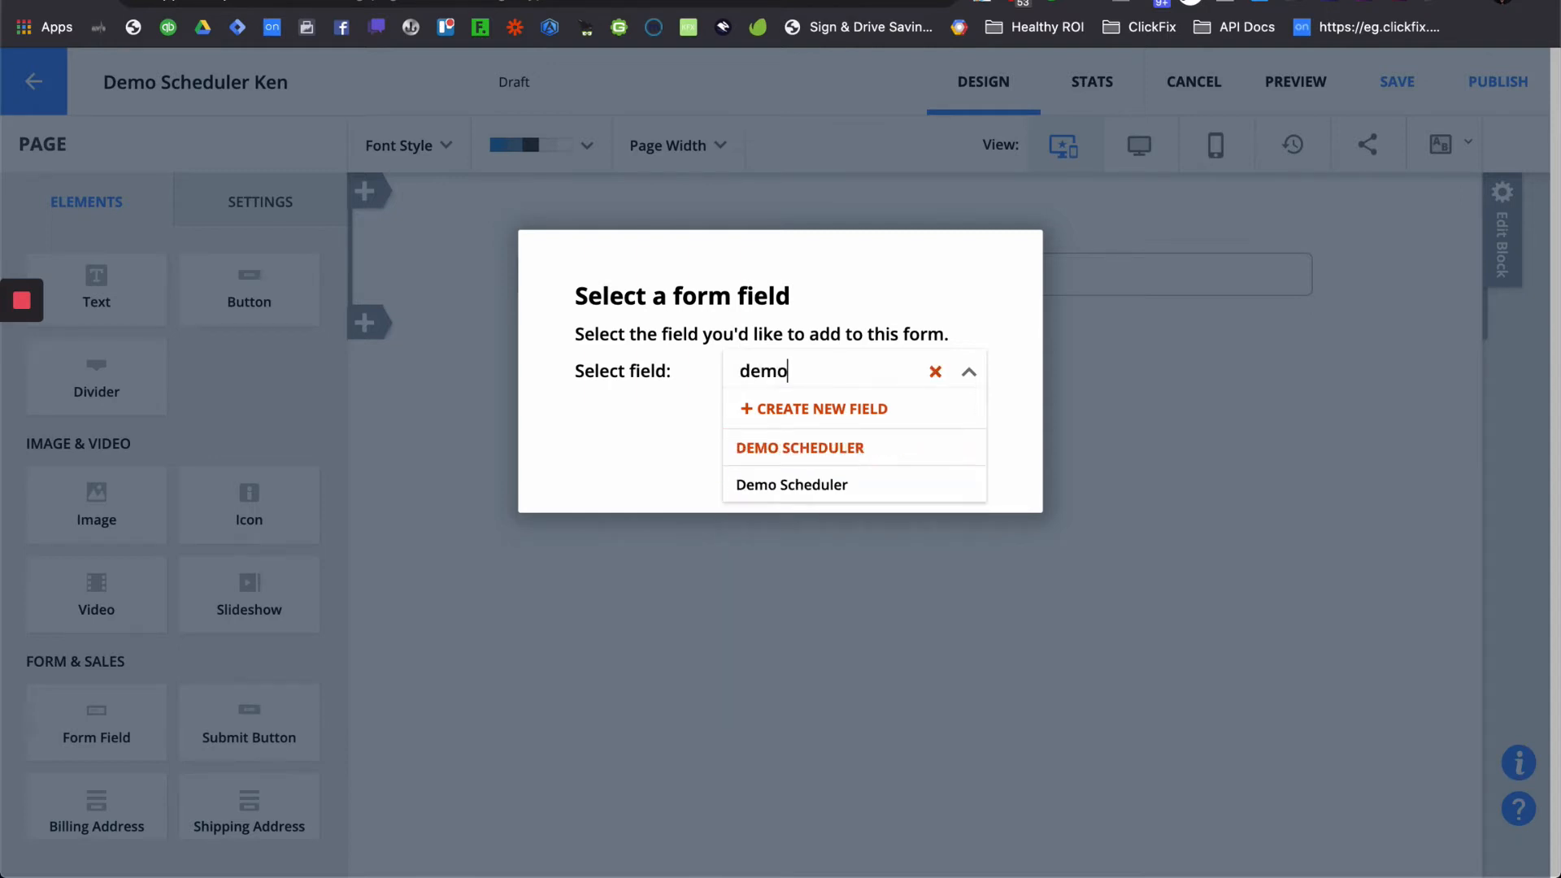
left_click(849, 486)
left_click(973, 430)
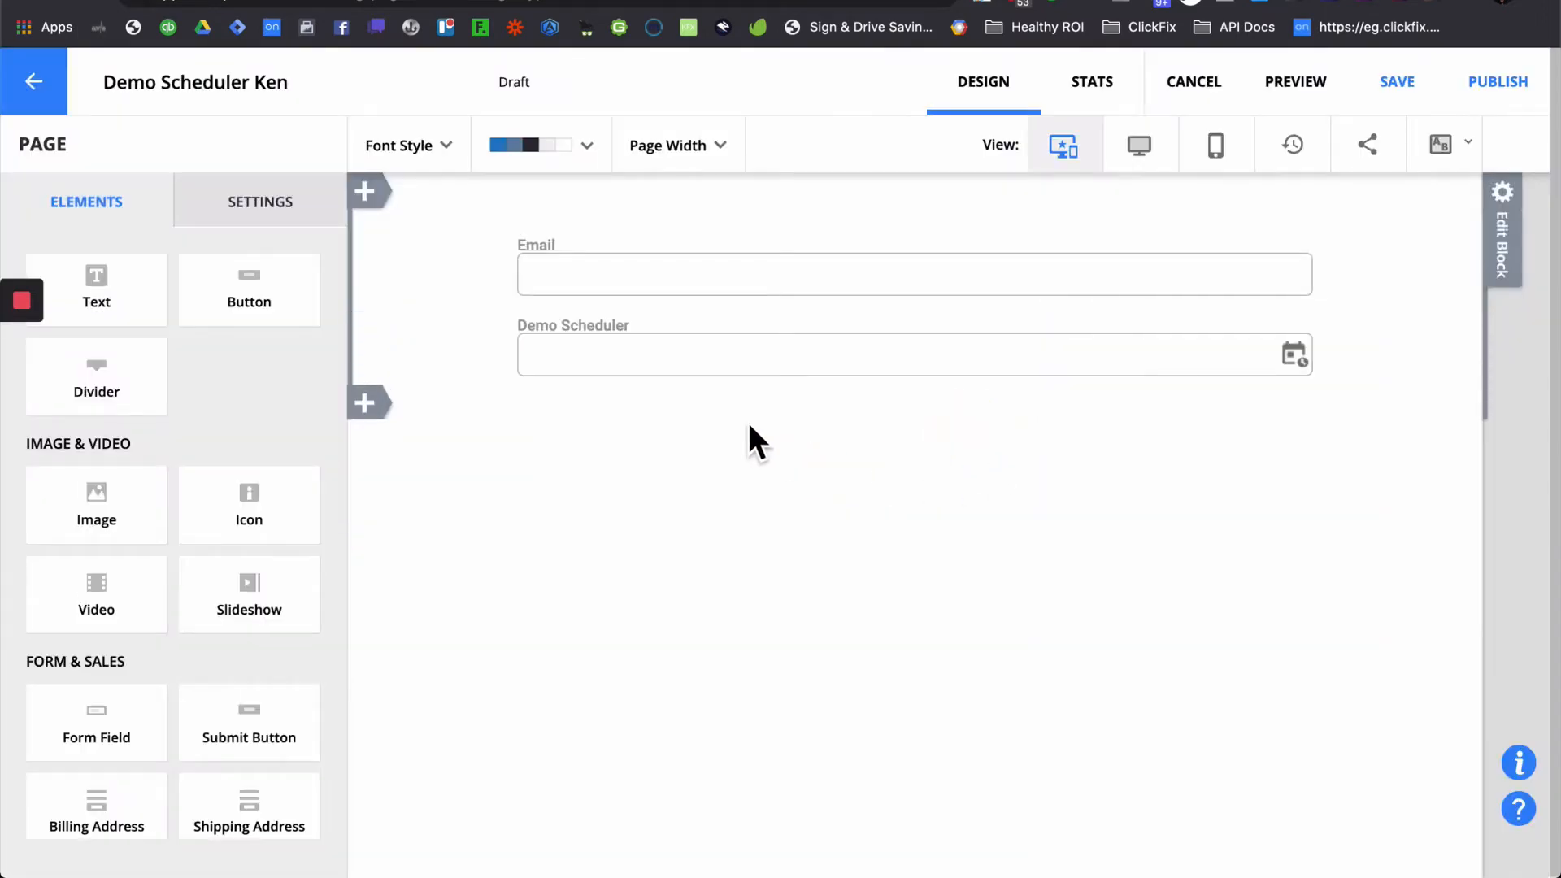
left_click(679, 366)
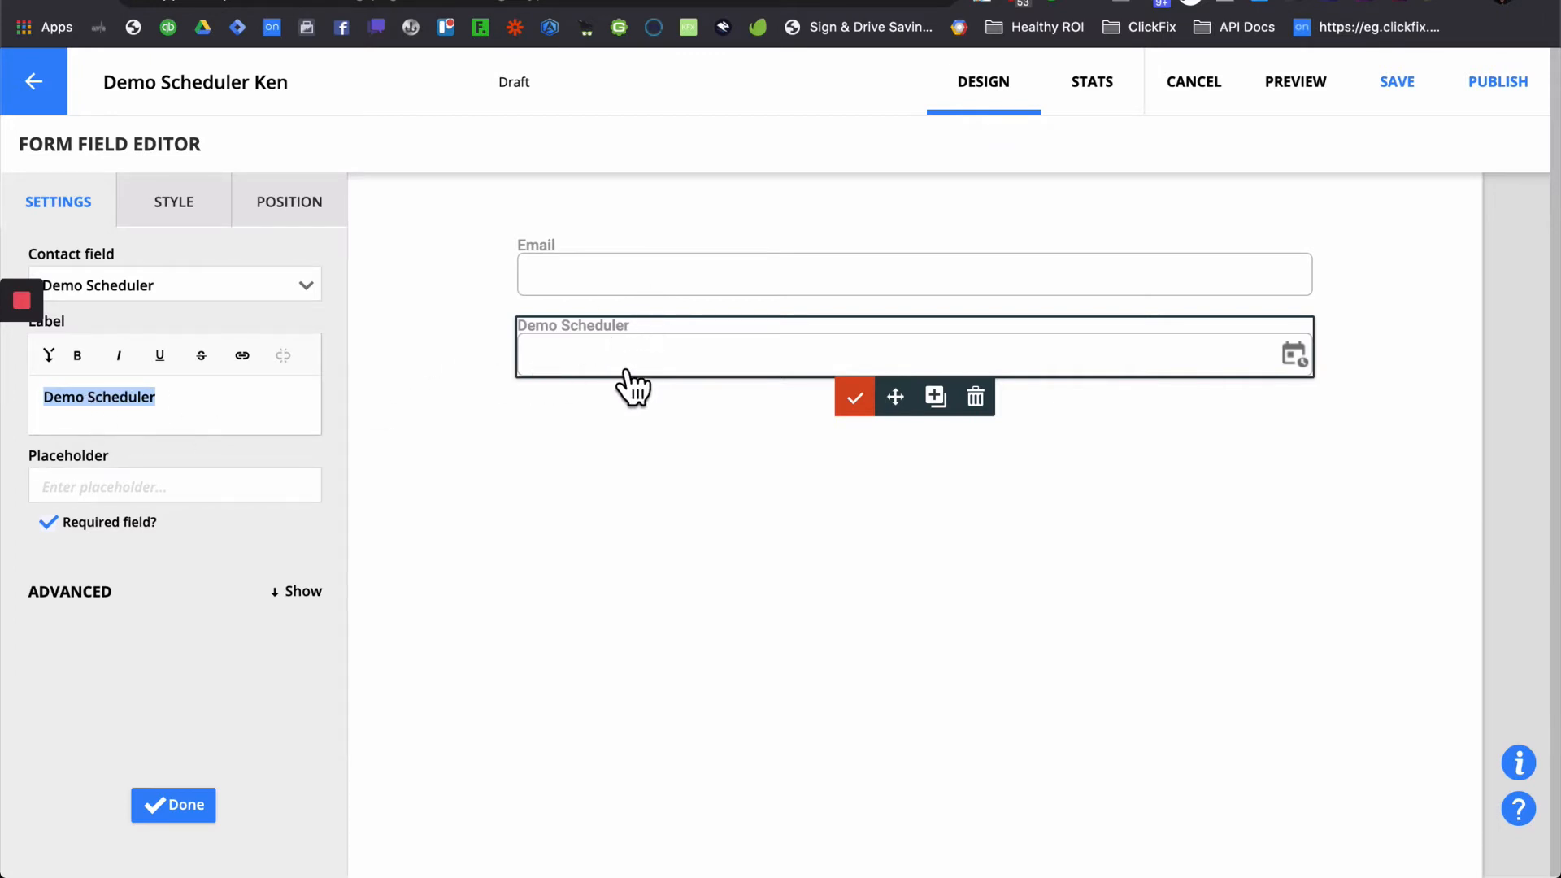
left_click(198, 827)
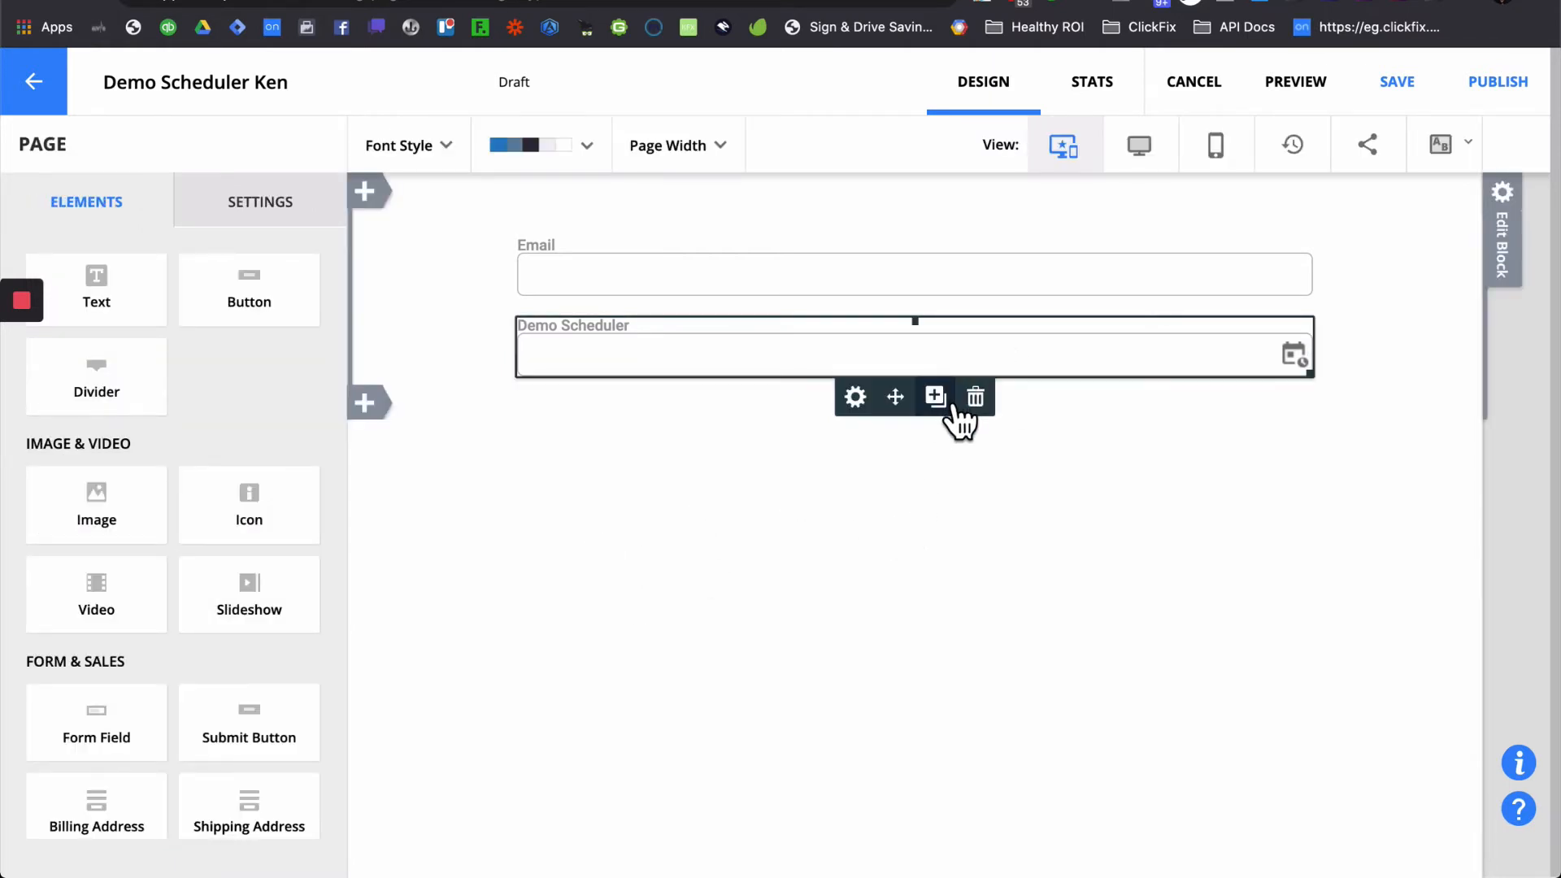
- Add the Google2 and Yahoo2 fields below Demo Scheduler
left_click(943, 399)
left_click(870, 386)
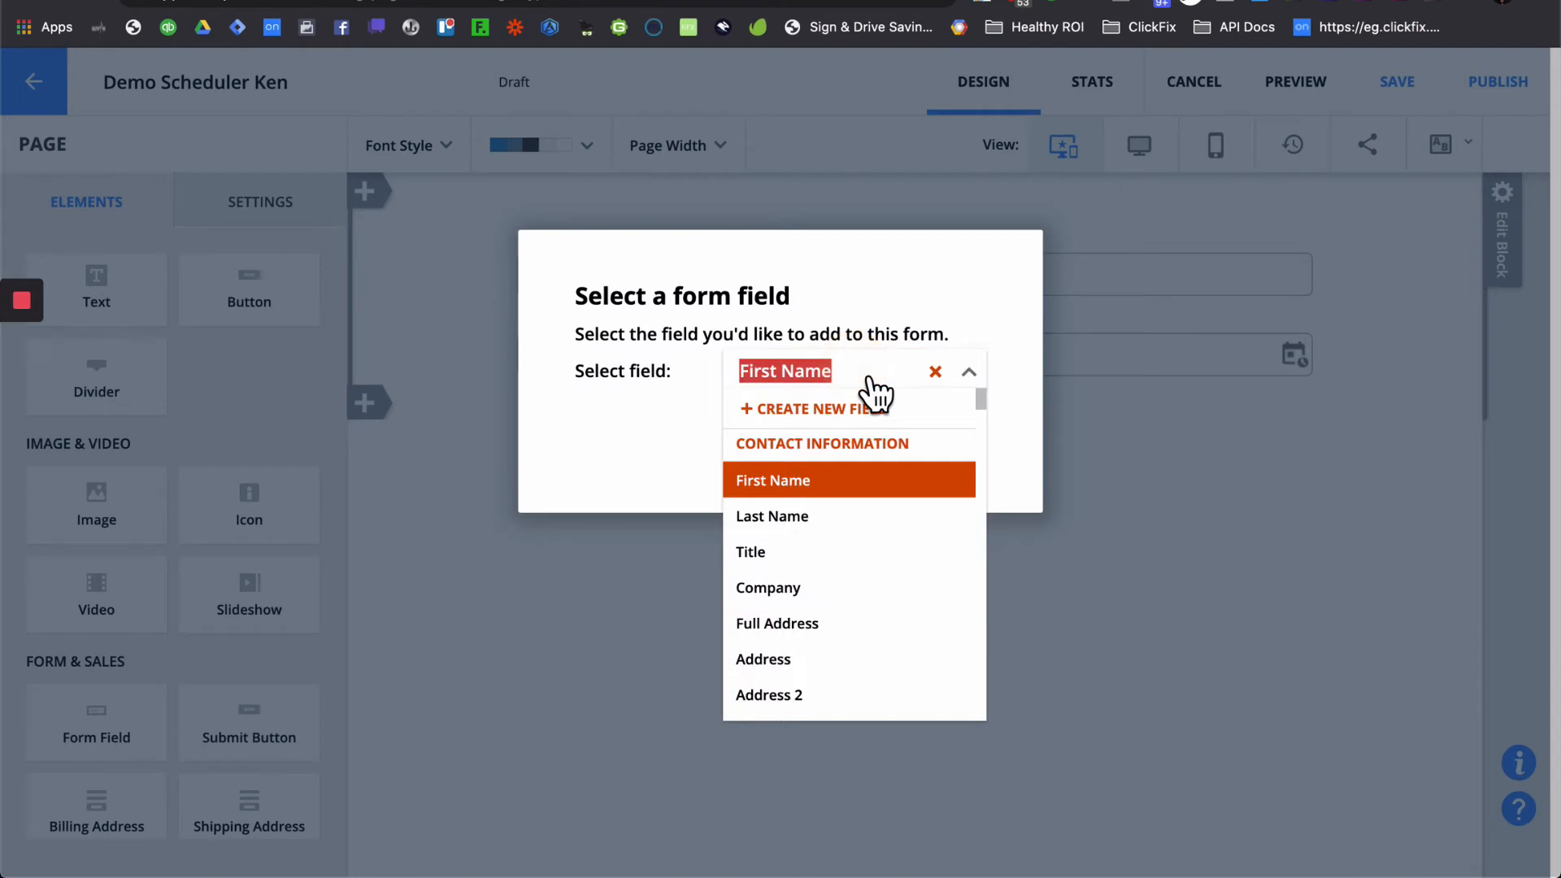
type("goo")
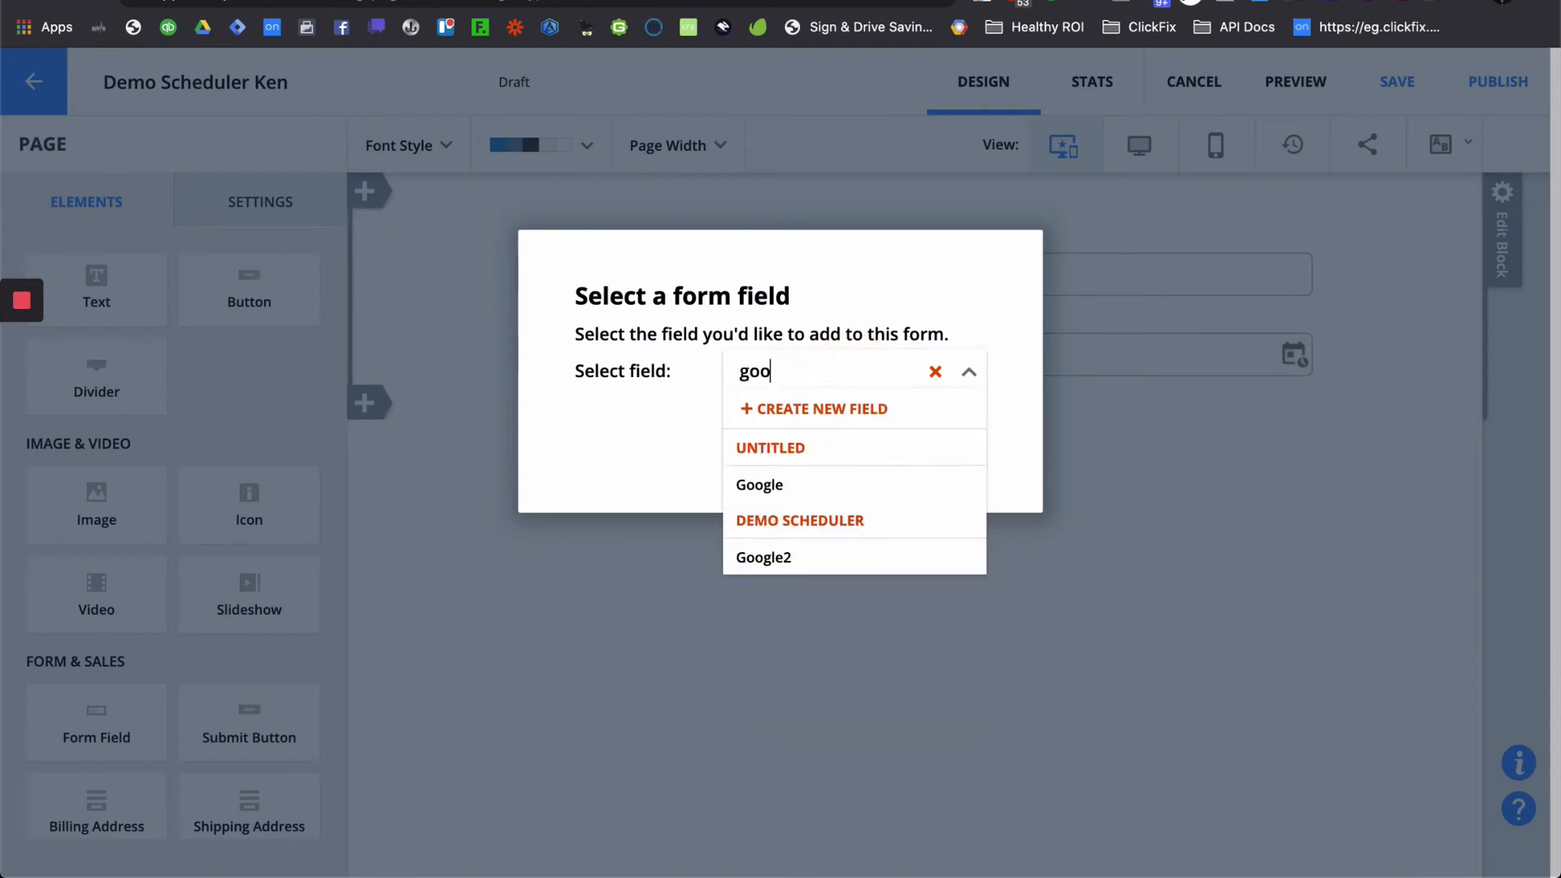
left_click(838, 559)
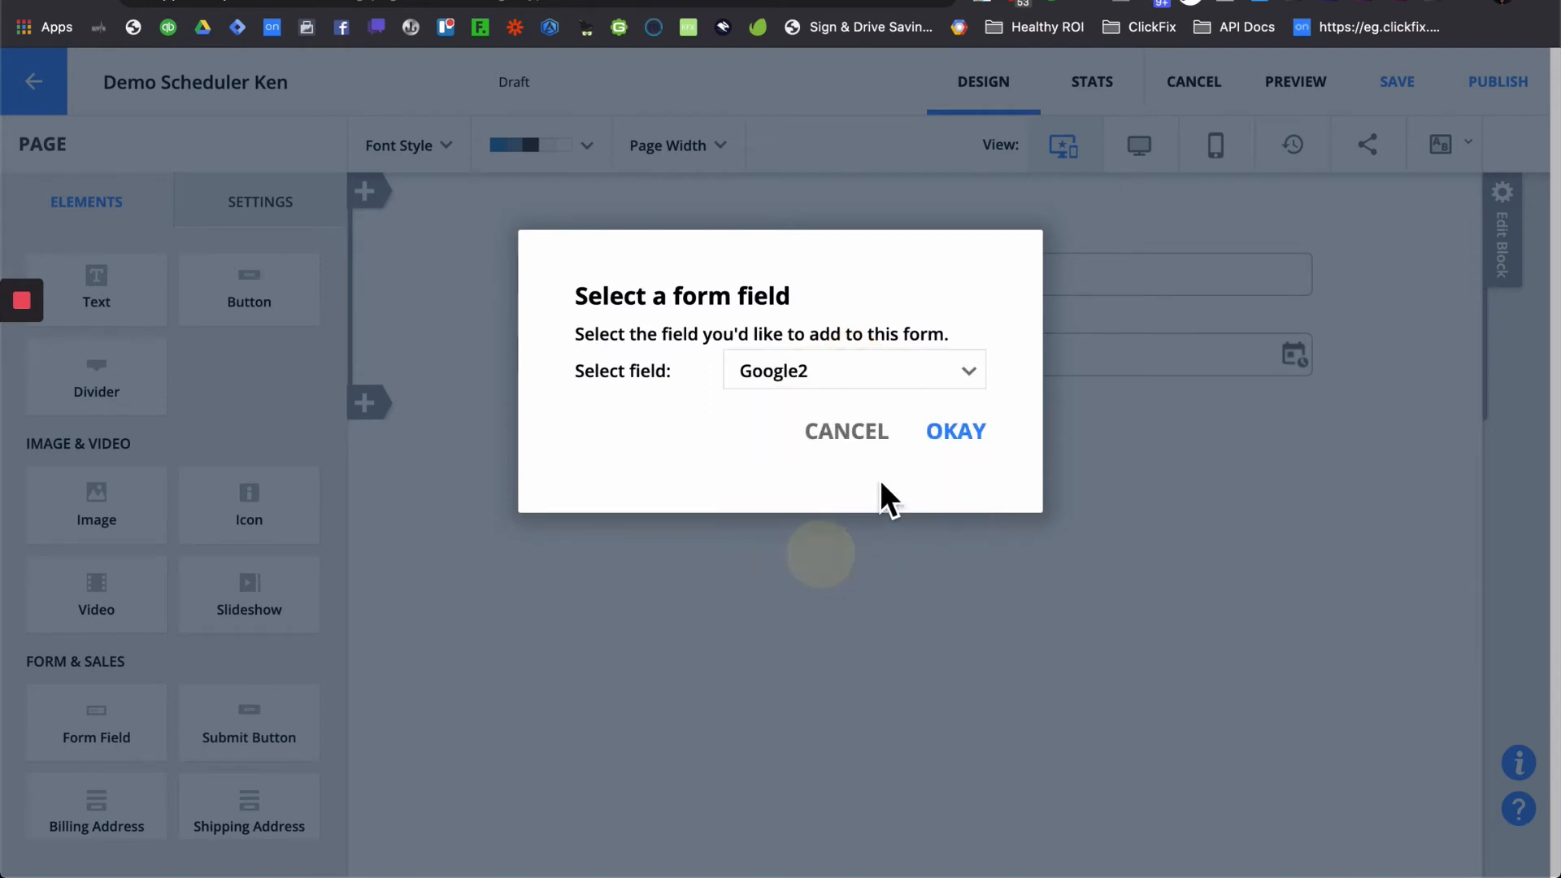
left_click(977, 431)
left_click(935, 377)
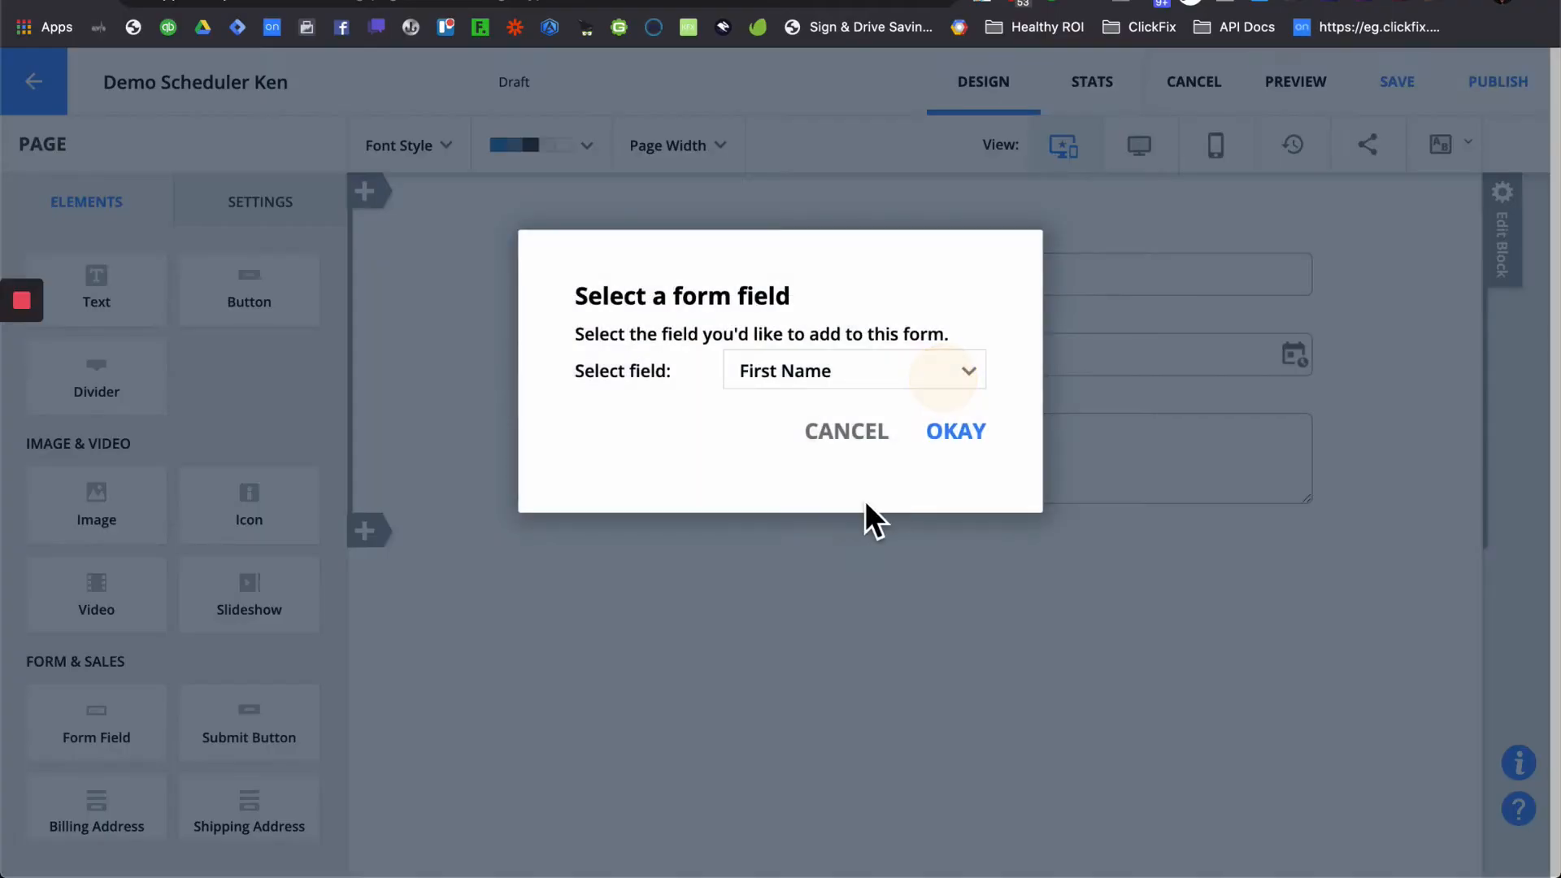
left_click(865, 387)
type("yah")
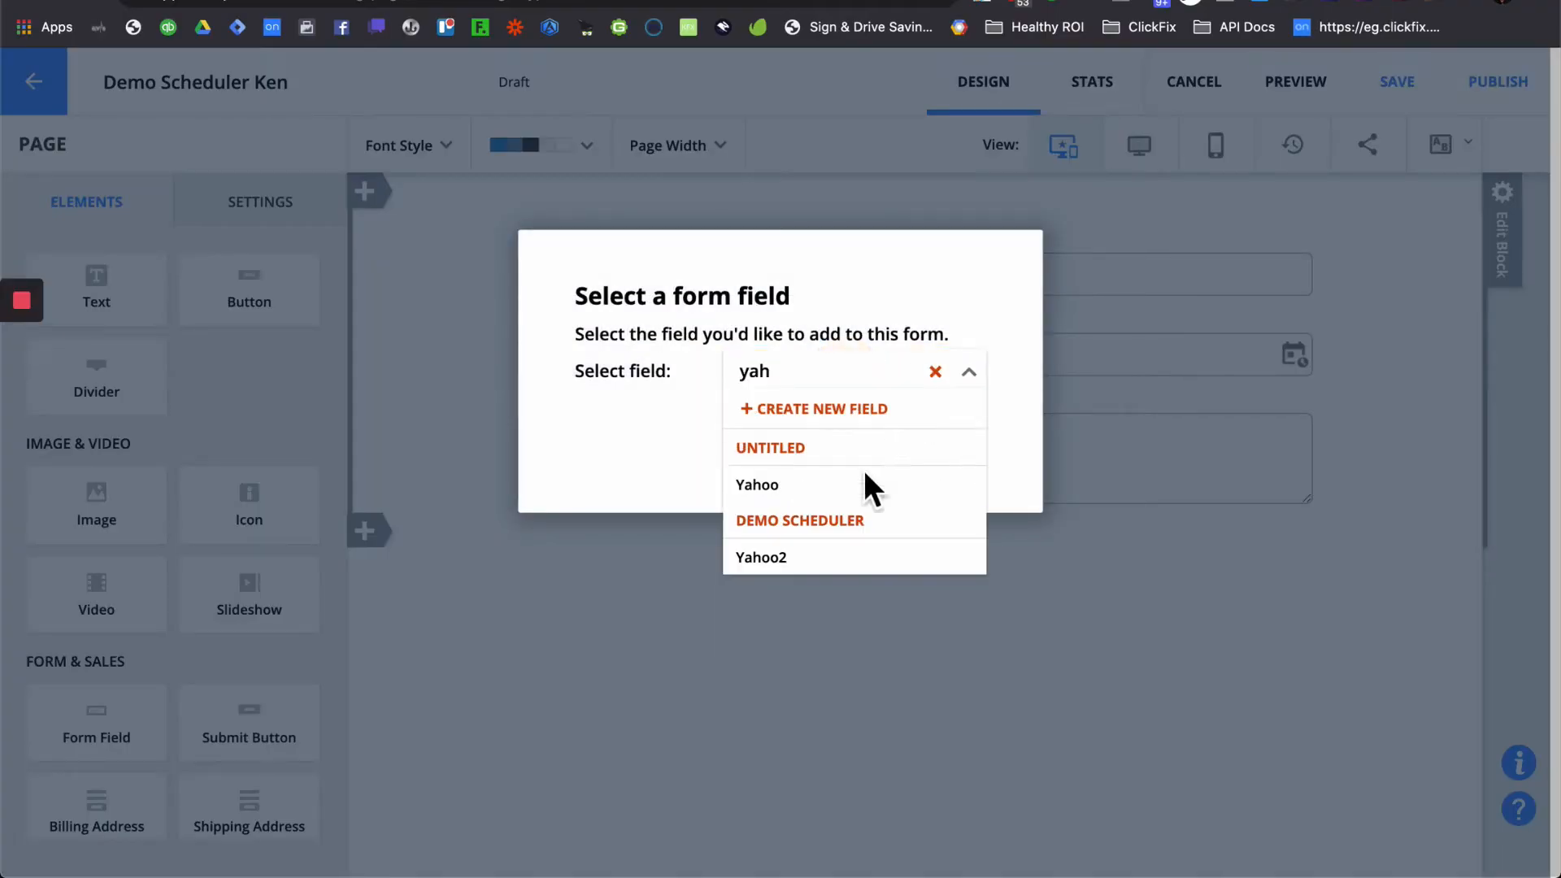
left_click(845, 561)
left_click(962, 455)
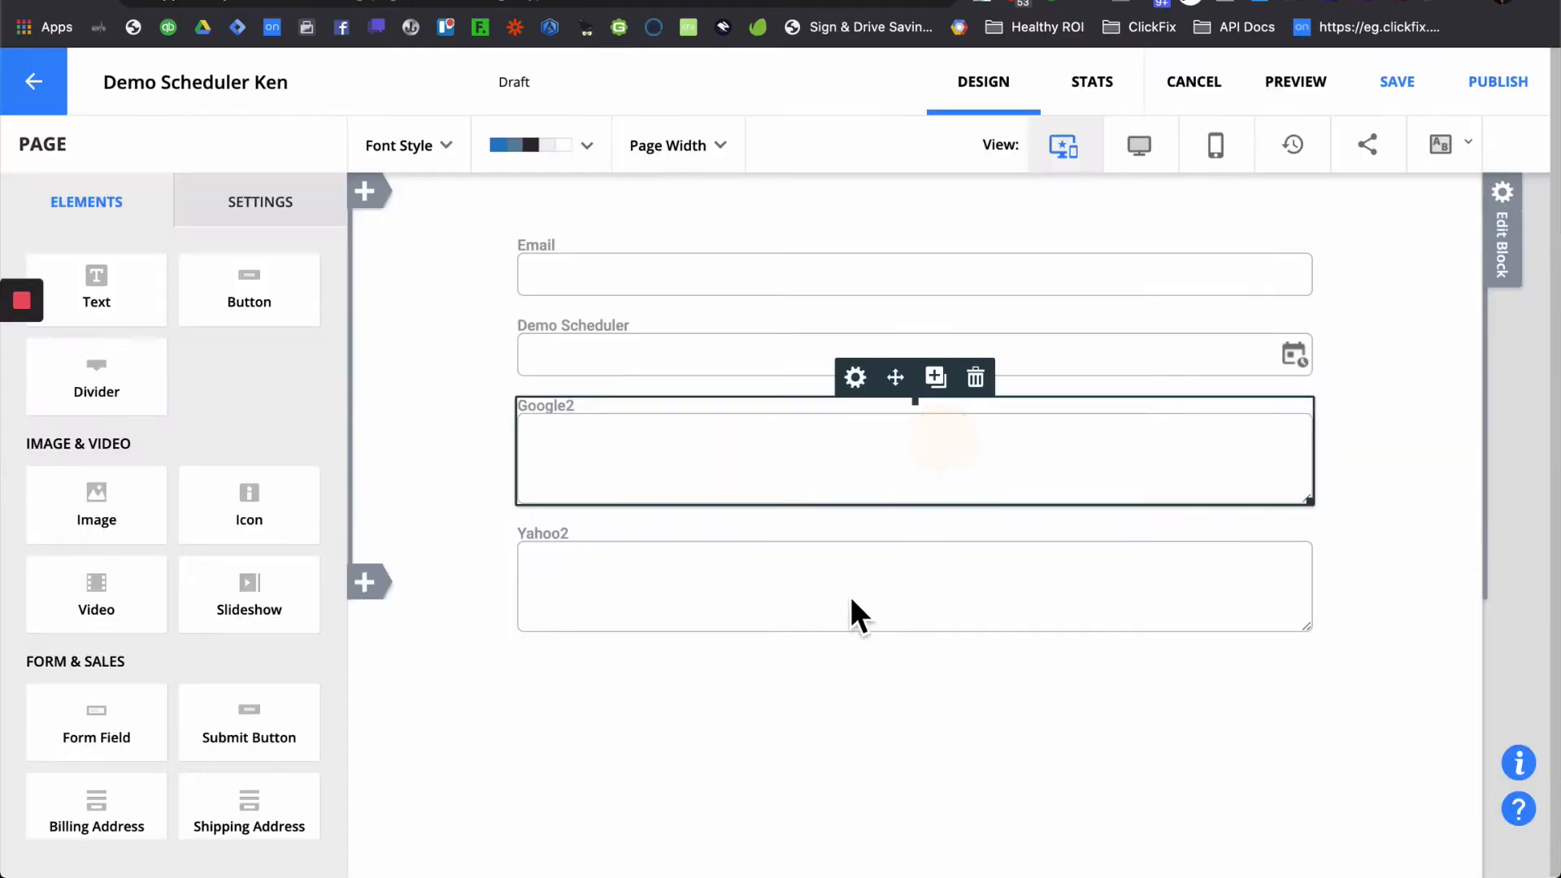
- Add the Outlook.com2 and ICS2 fields, then a Submit button below ICS2
left_click(934, 512)
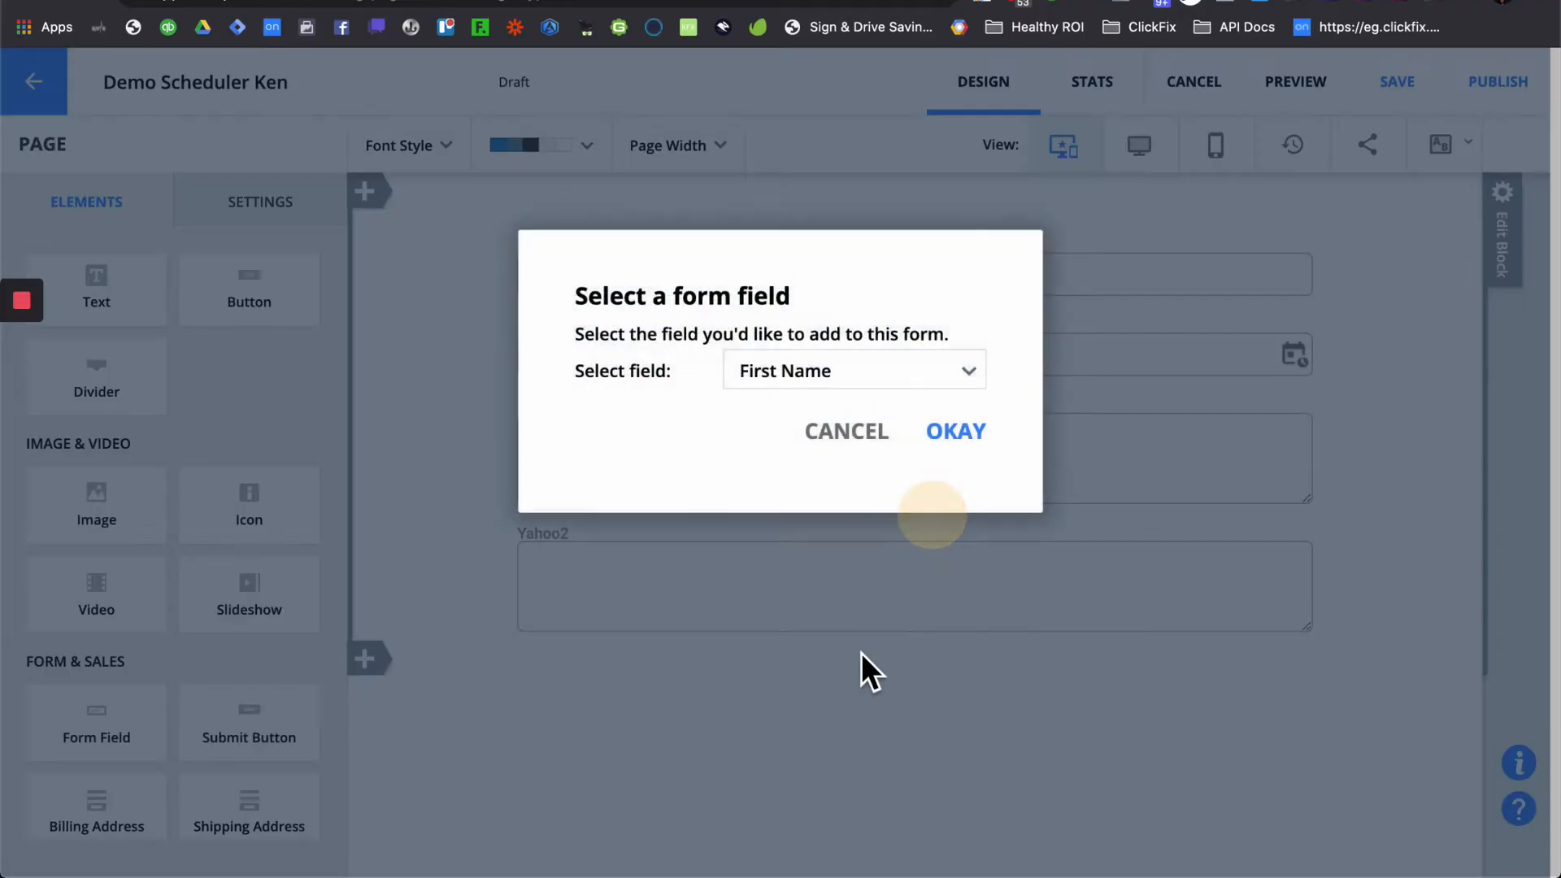
left_click(895, 385)
type("out")
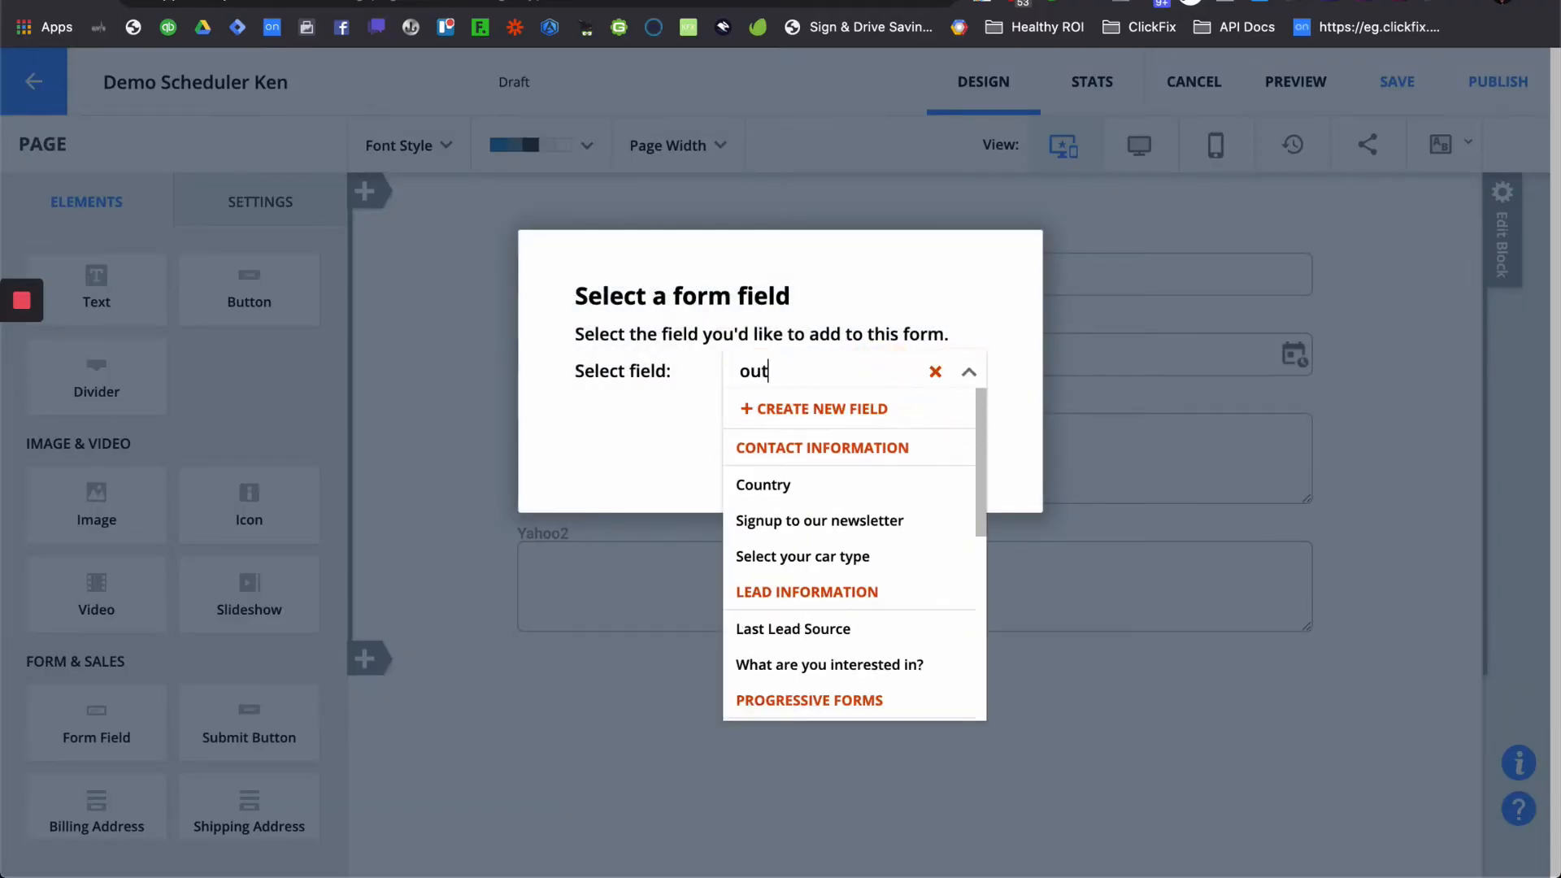
left_click(844, 642)
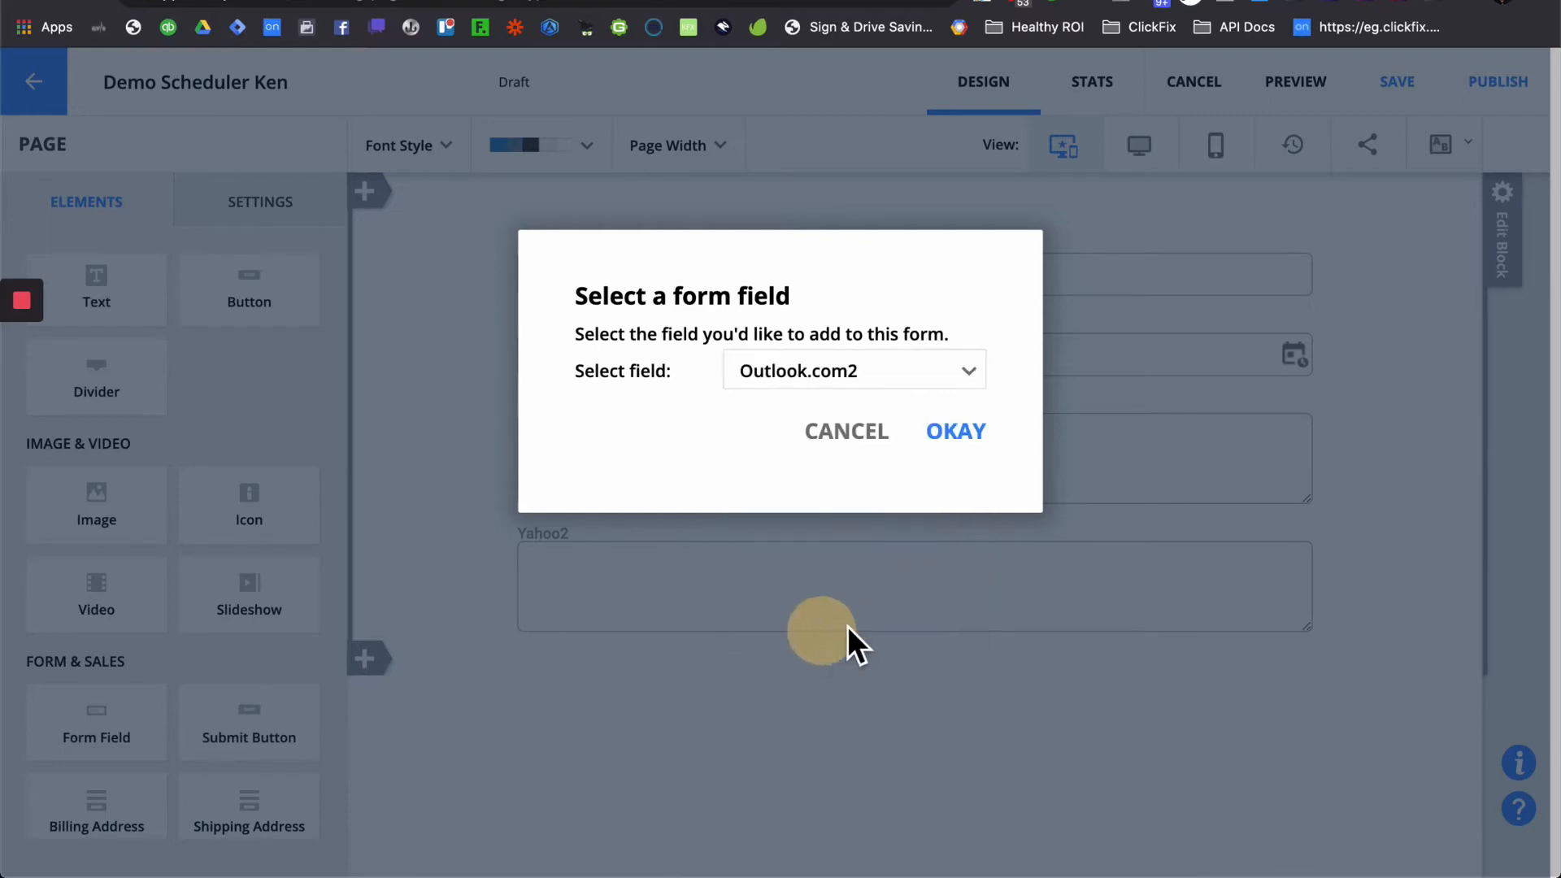
left_click(958, 437)
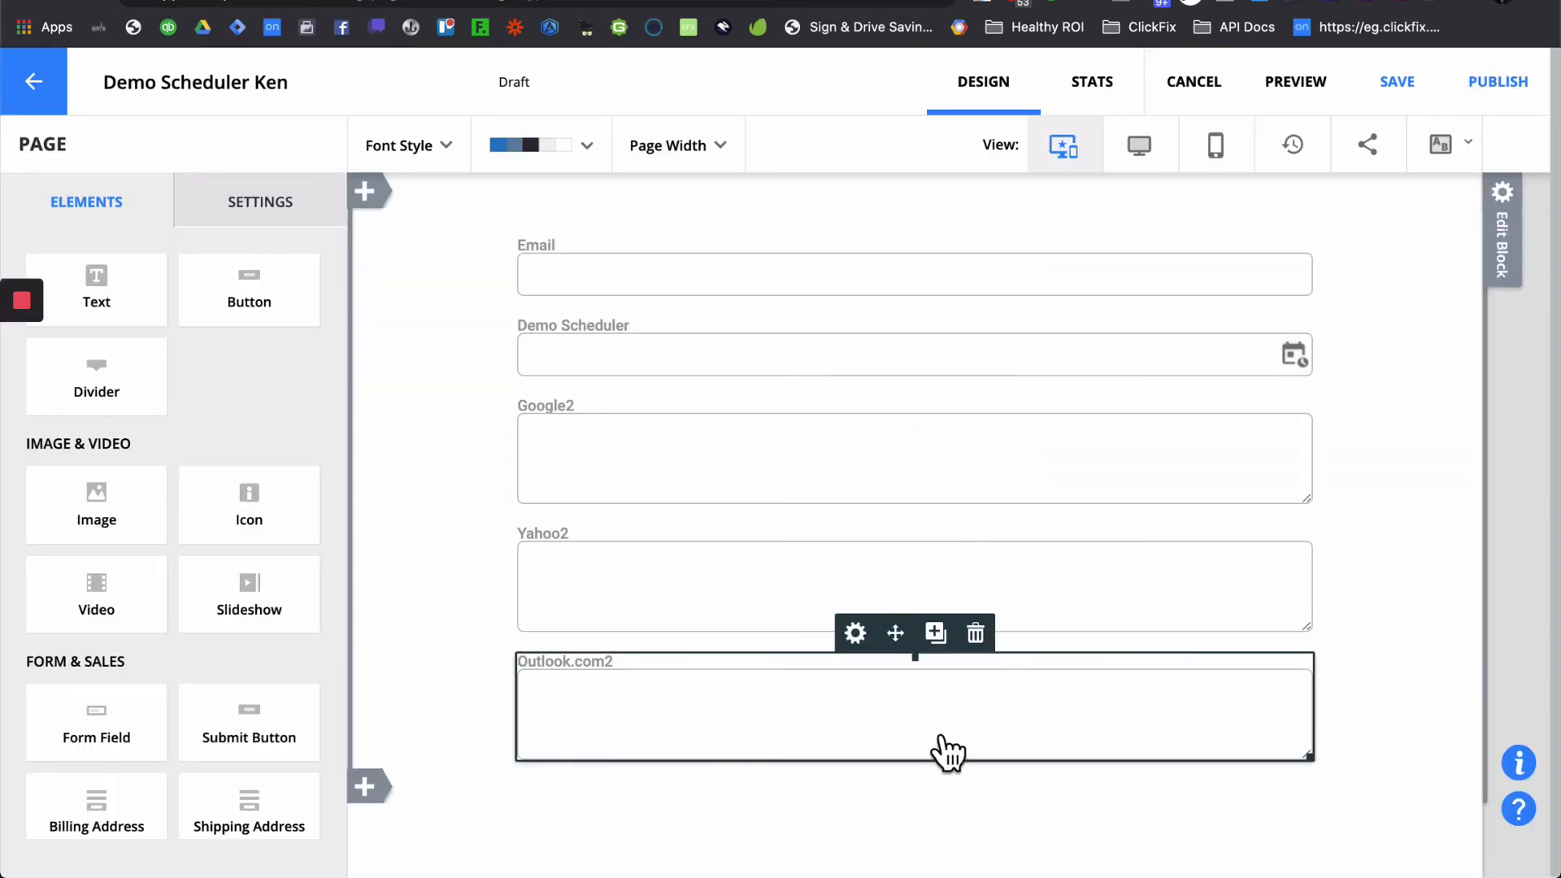
left_click(936, 633)
left_click(894, 385)
type("ics")
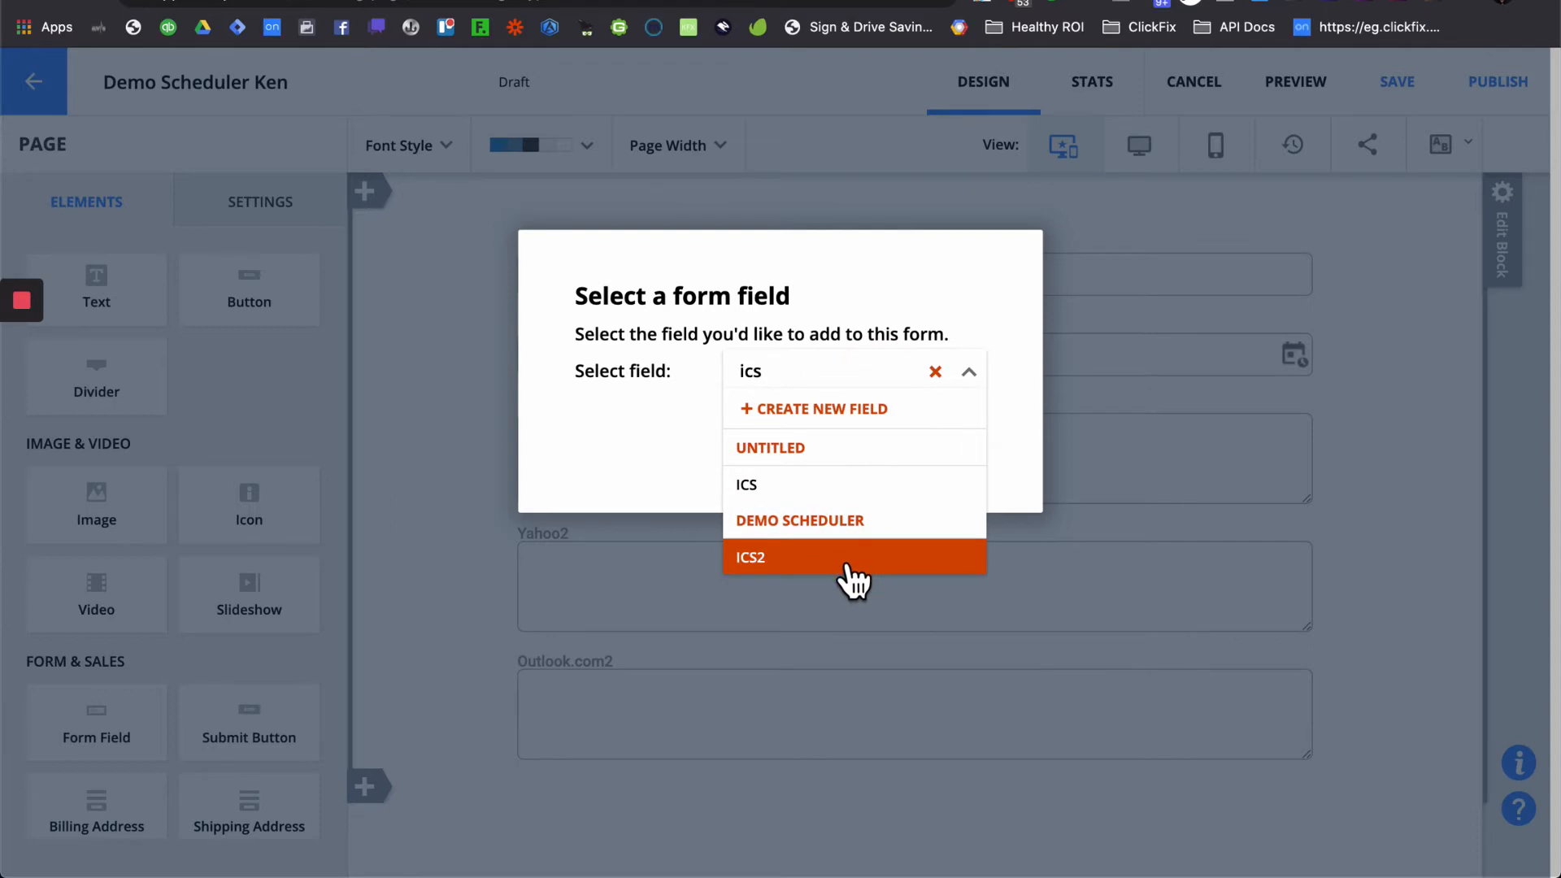
left_click(830, 552)
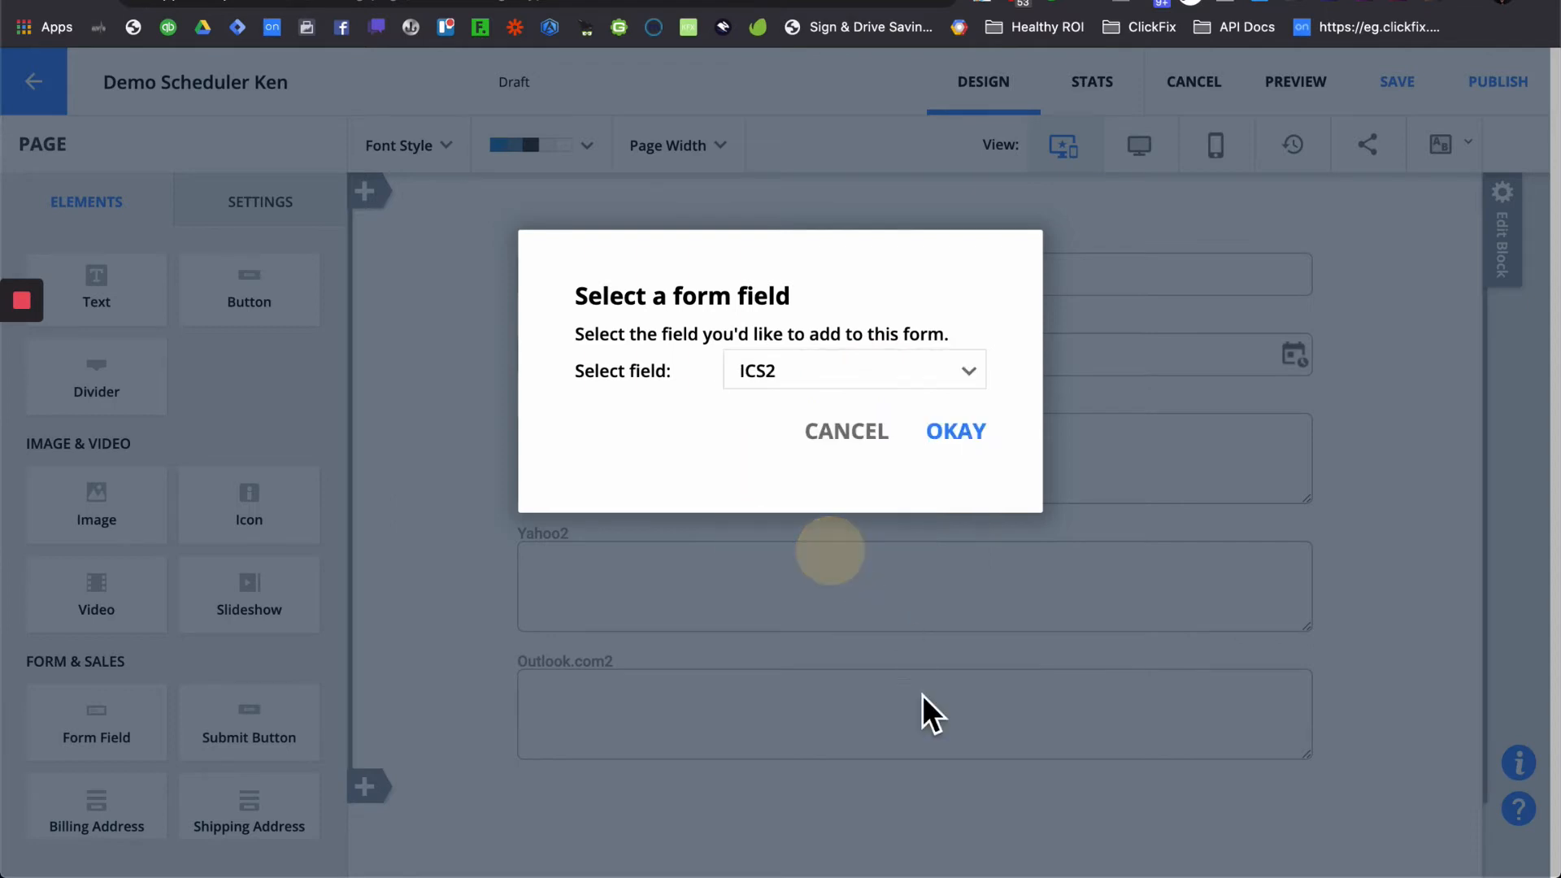
left_click(957, 439)
scroll(983, 303, "down", 1)
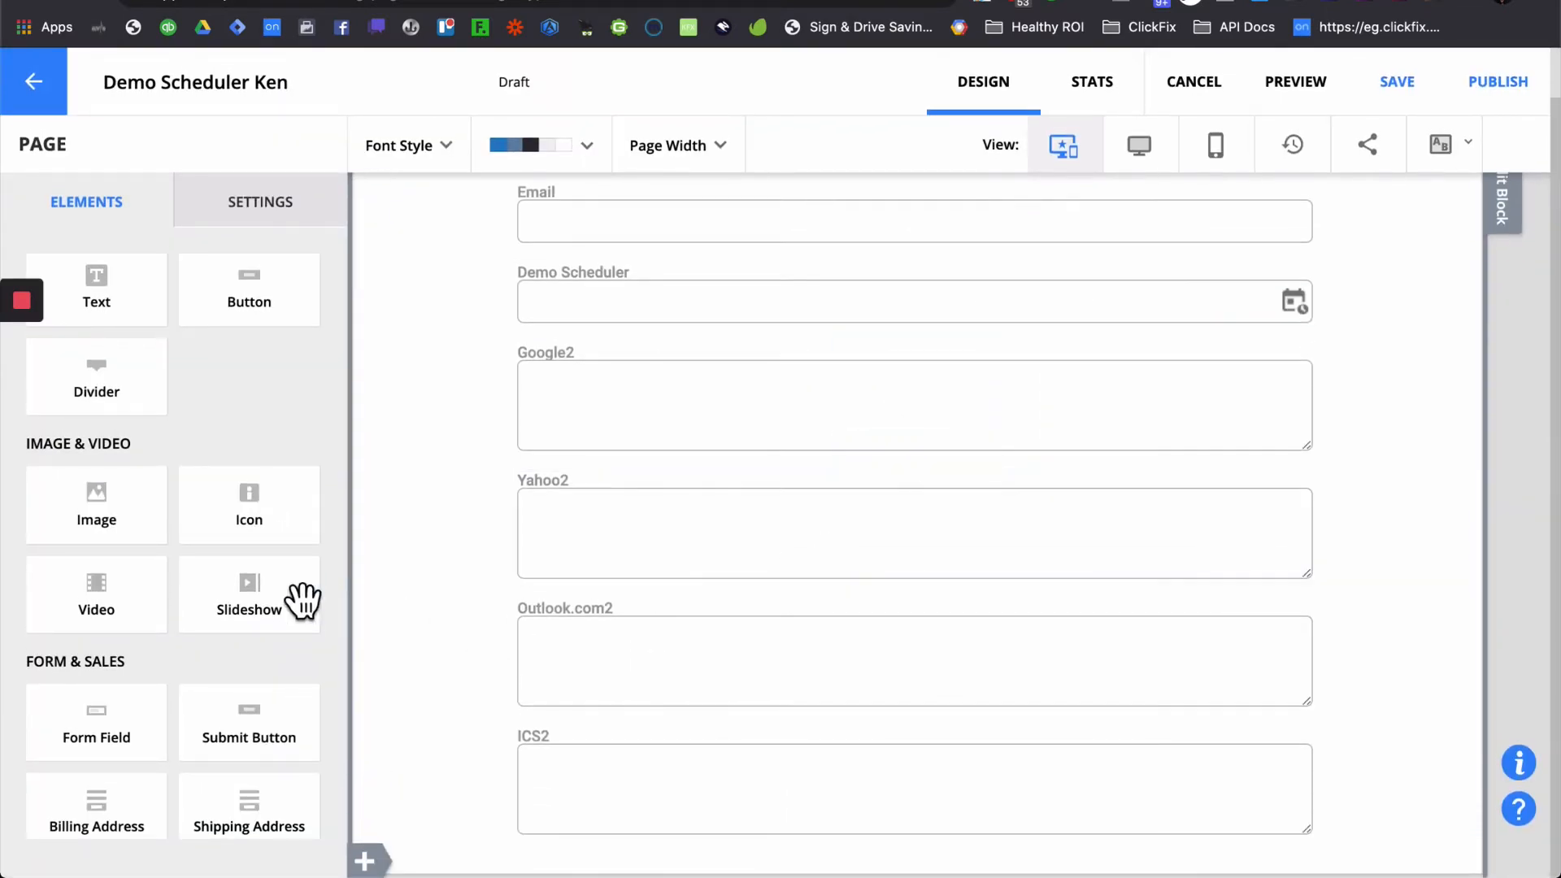
left_click_drag(270, 715, 806, 831)
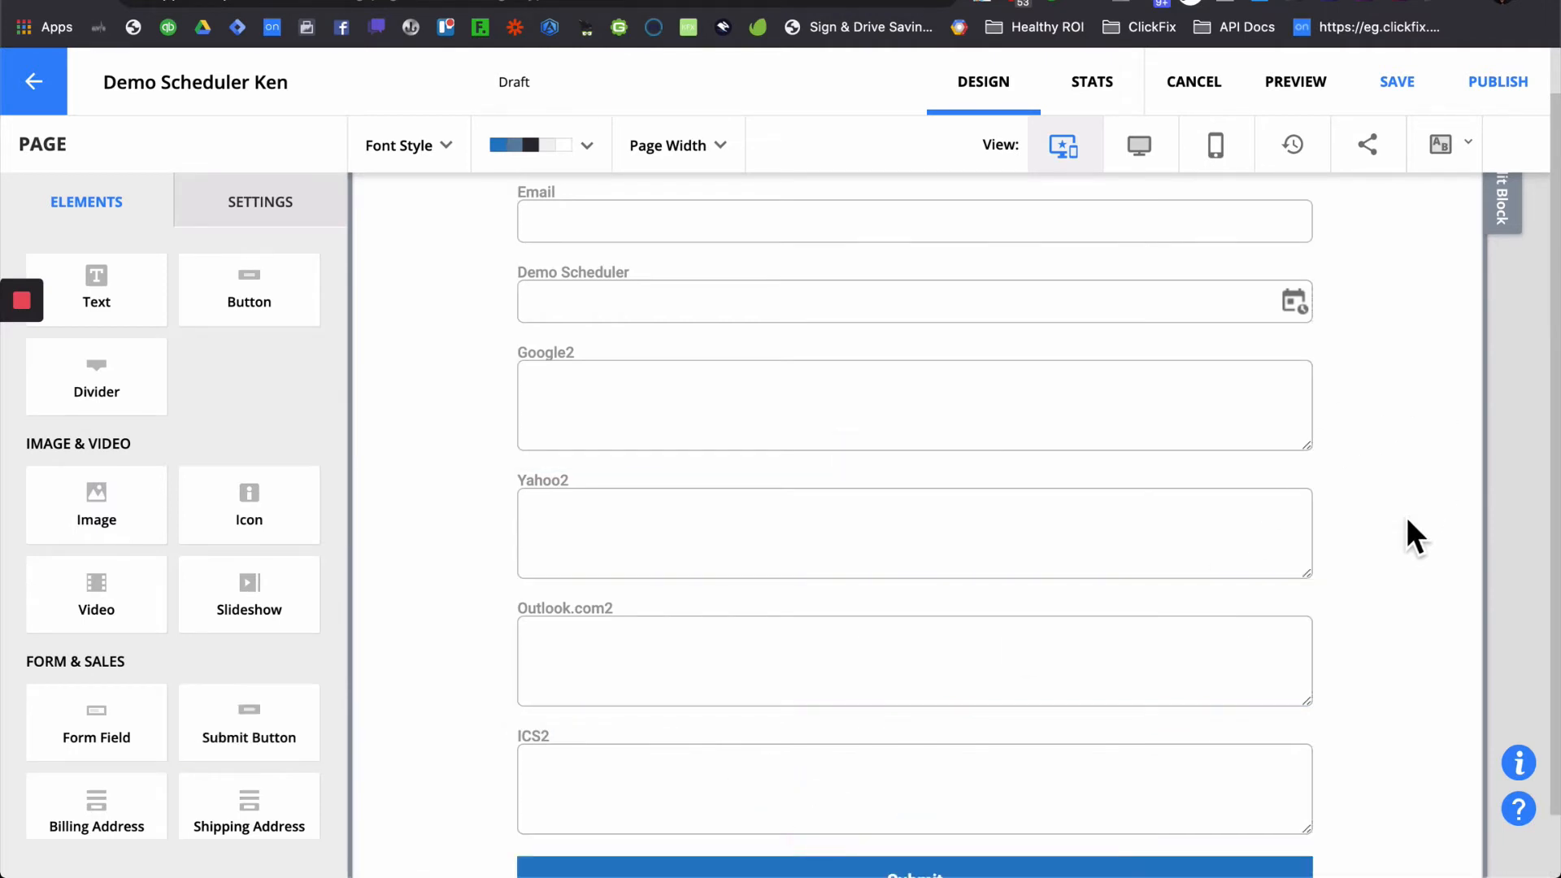
- Publish the page on your own domain at clickfix.ontraport.net/demoscheduler
left_click(1502, 91)
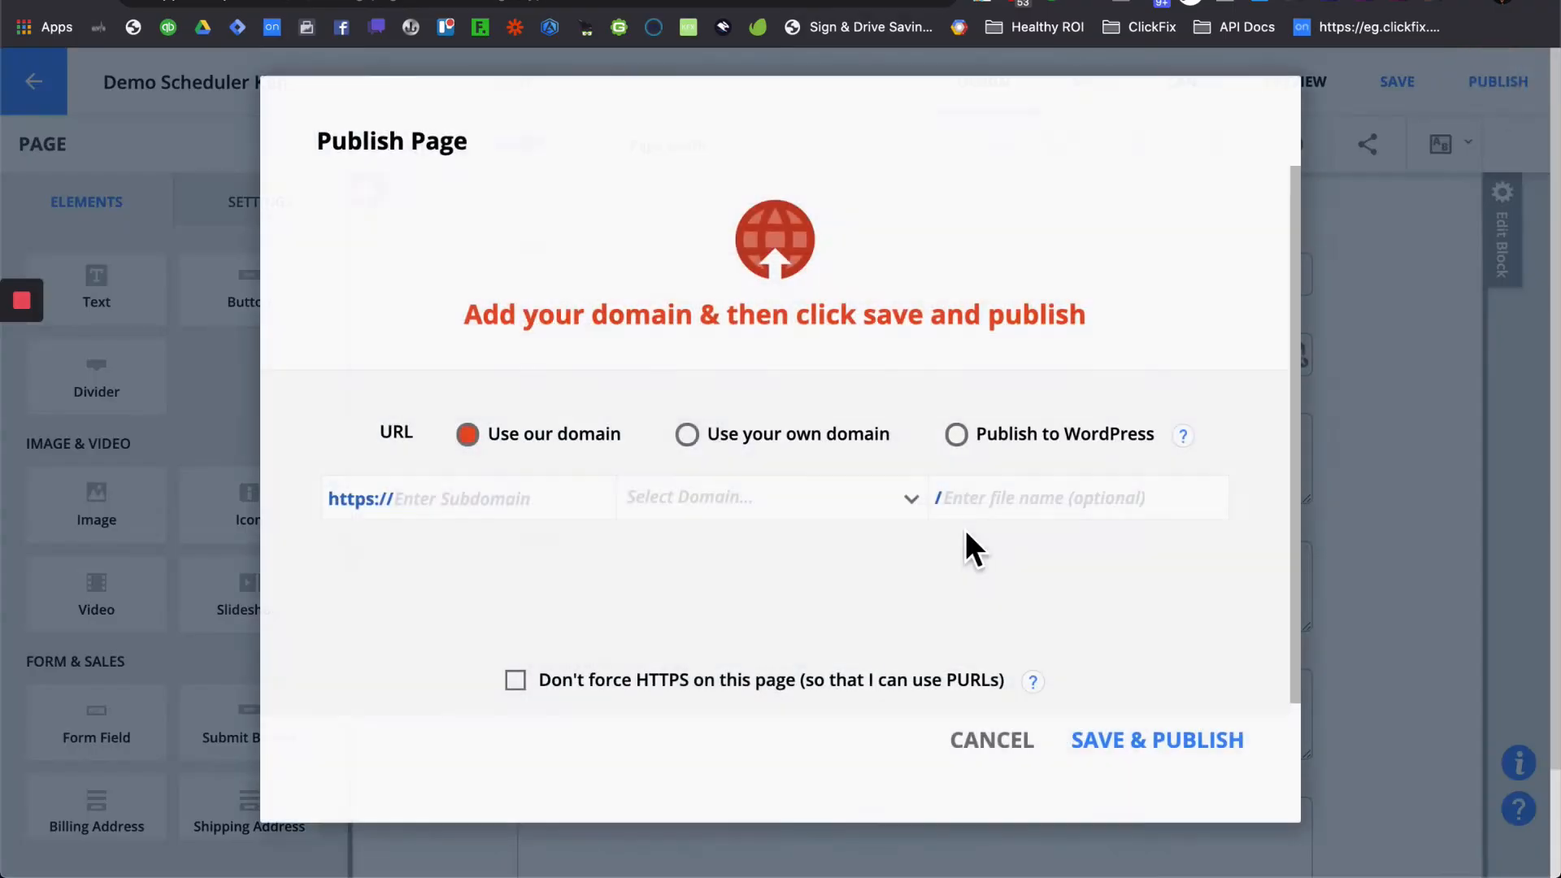
left_click(889, 443)
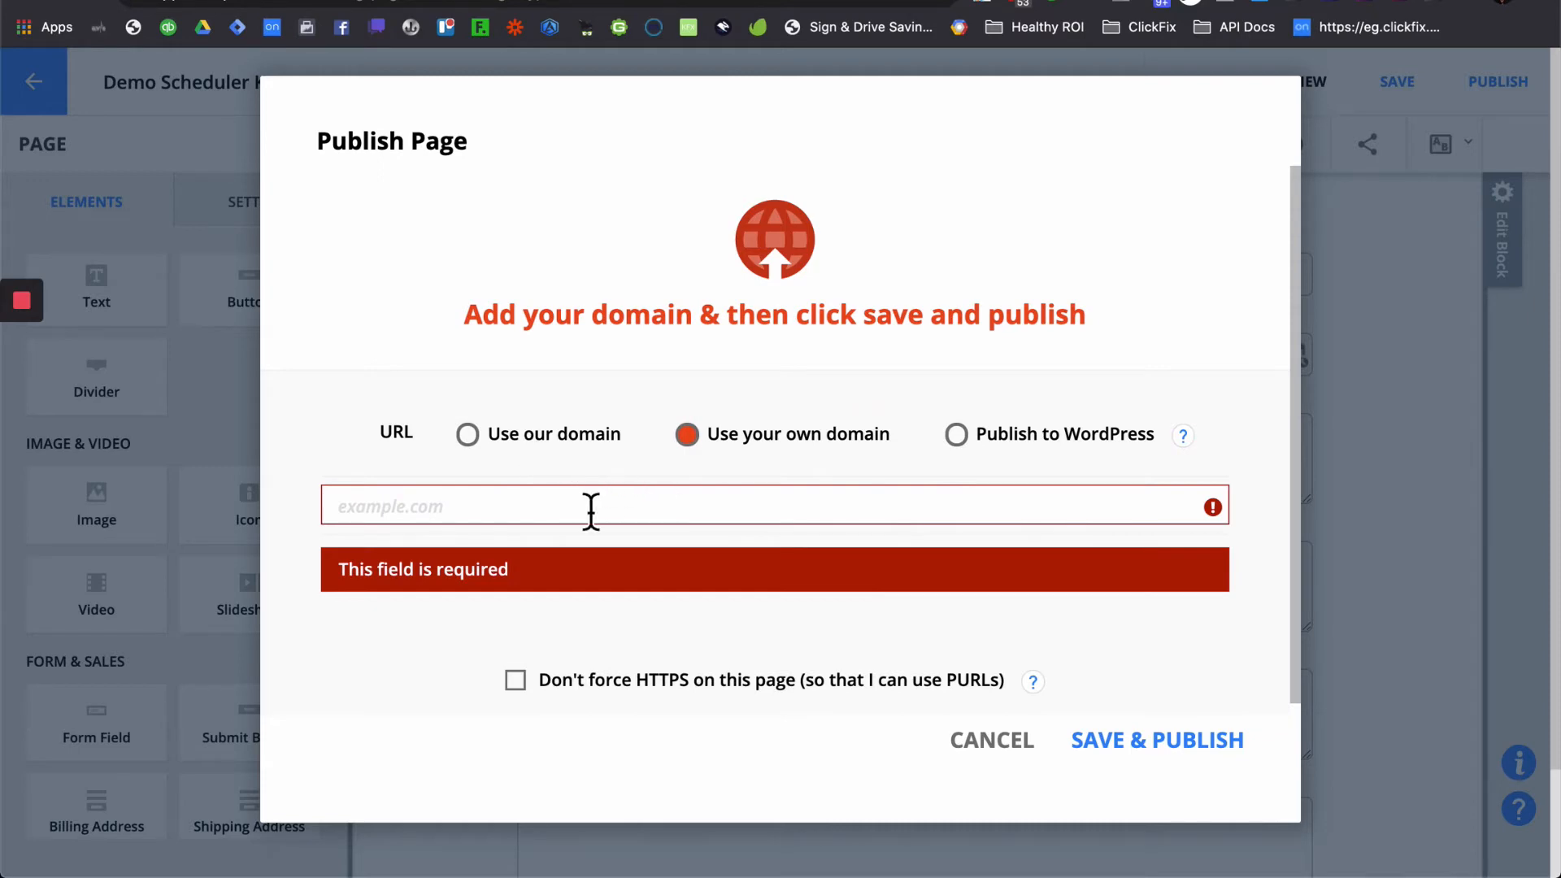
type("clickfix.ont")
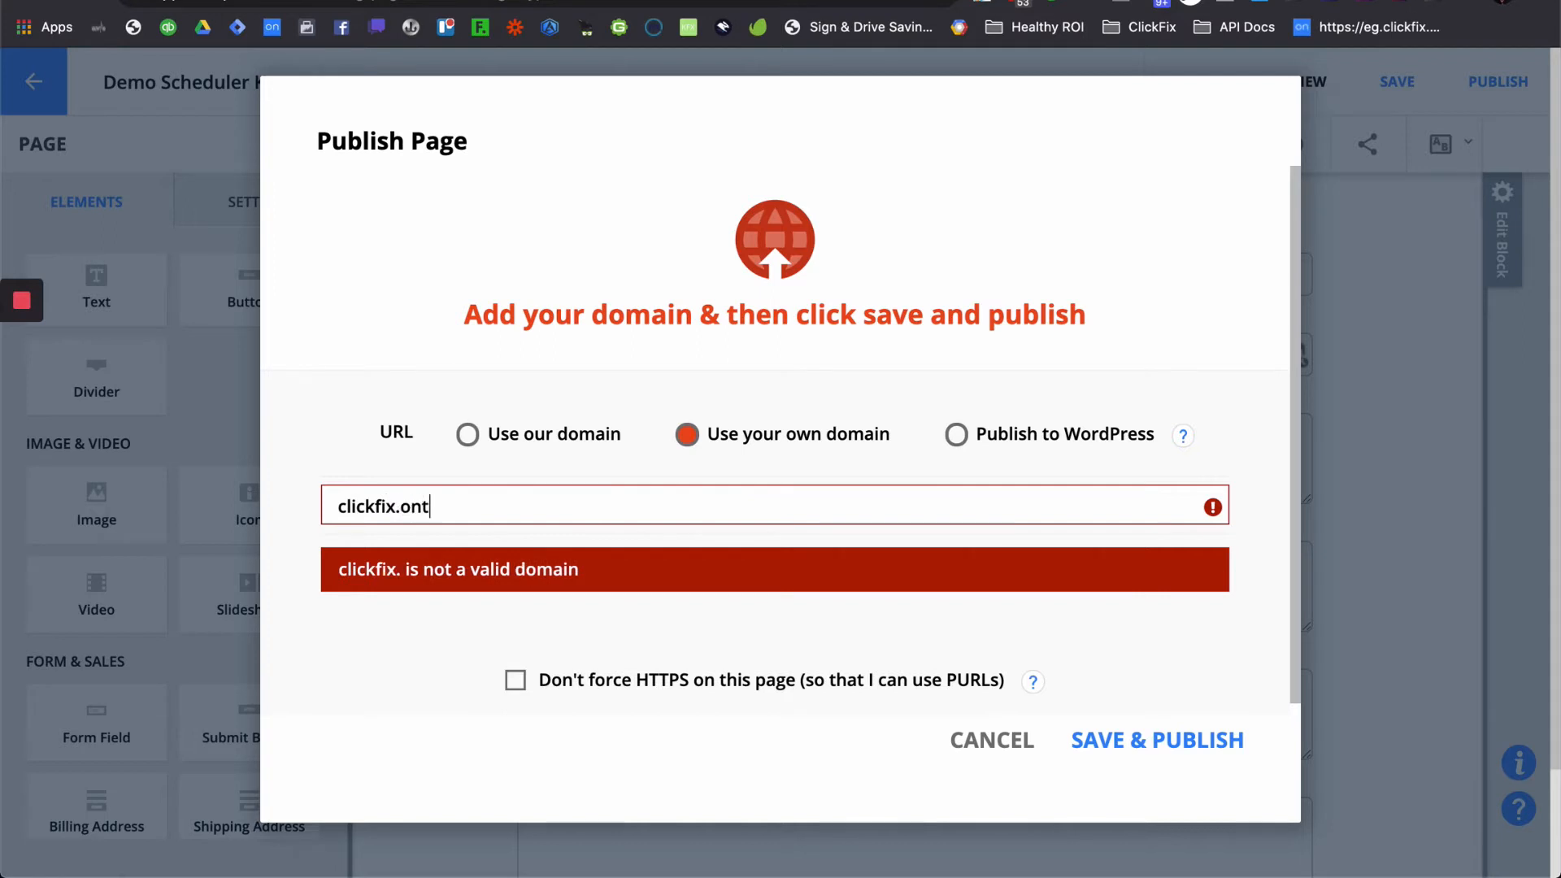
type("raport.net")
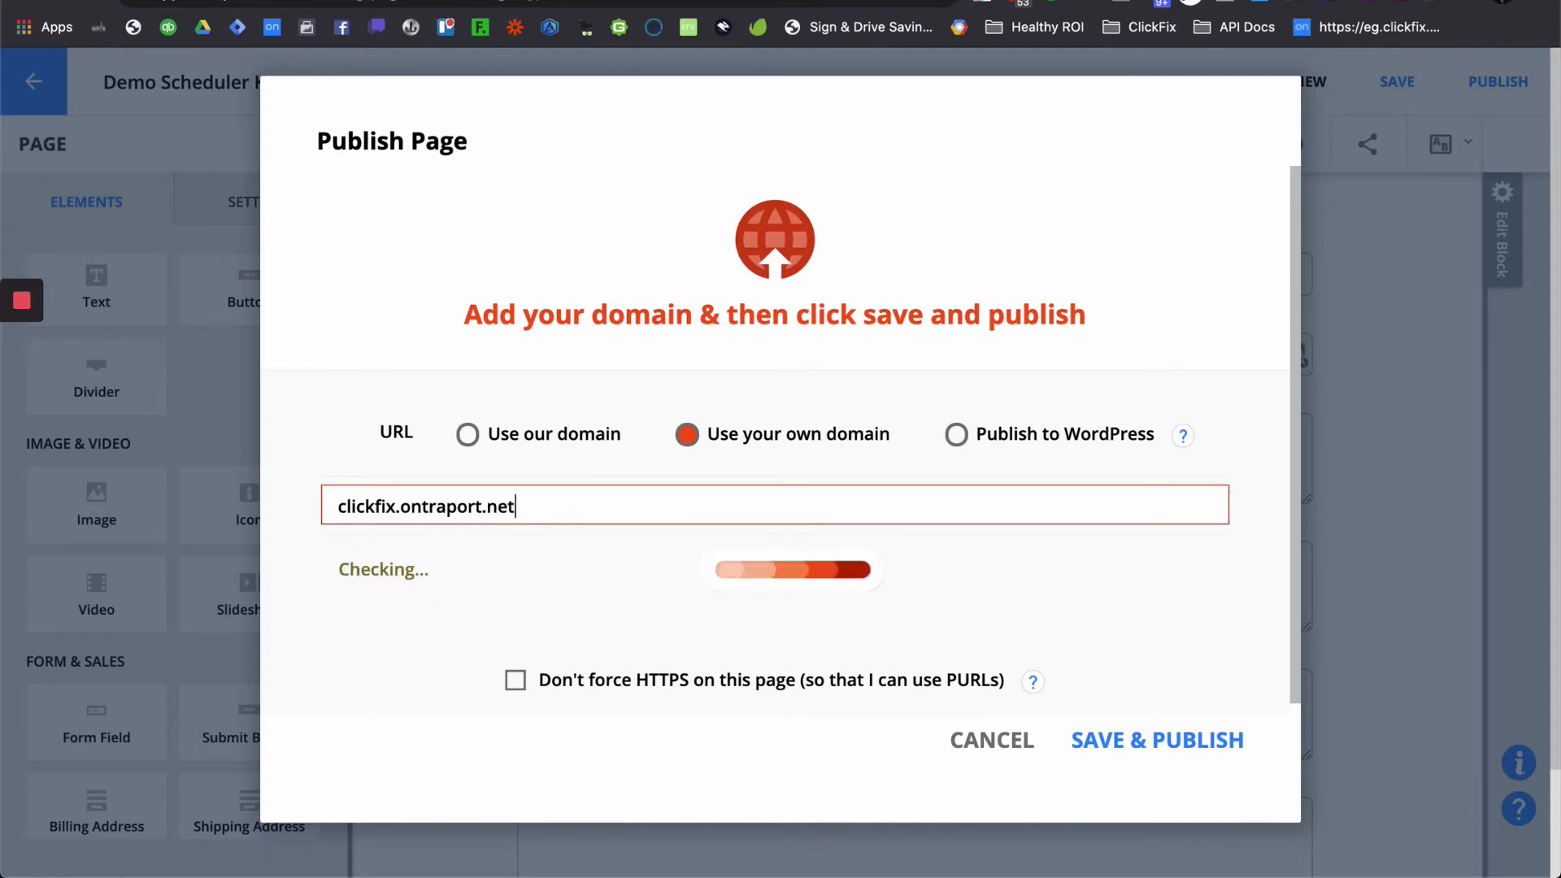
type("/demos")
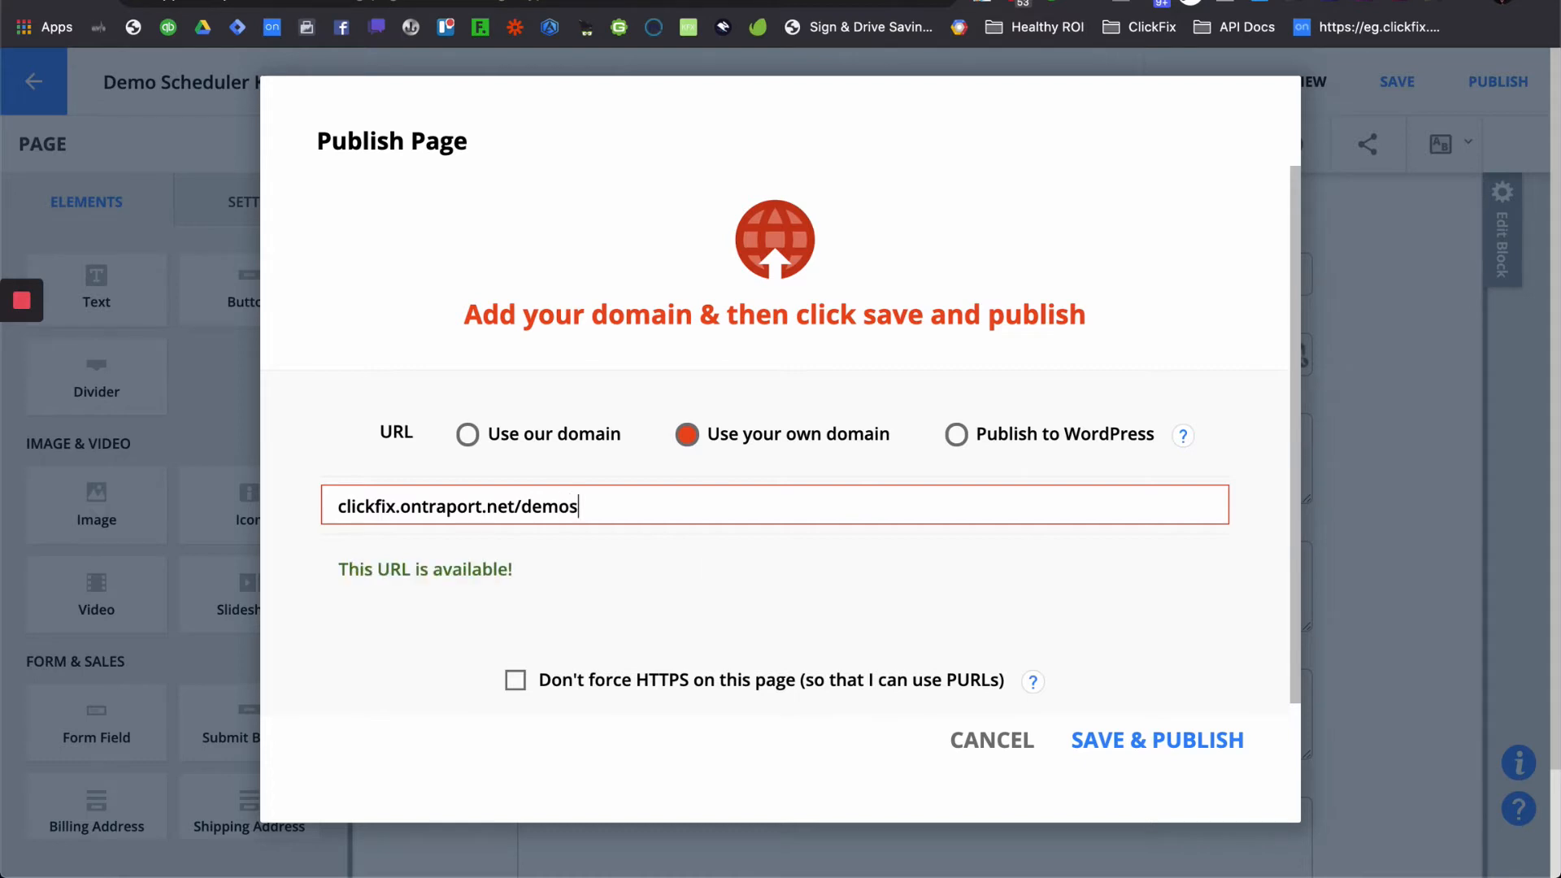
type("cheduler")
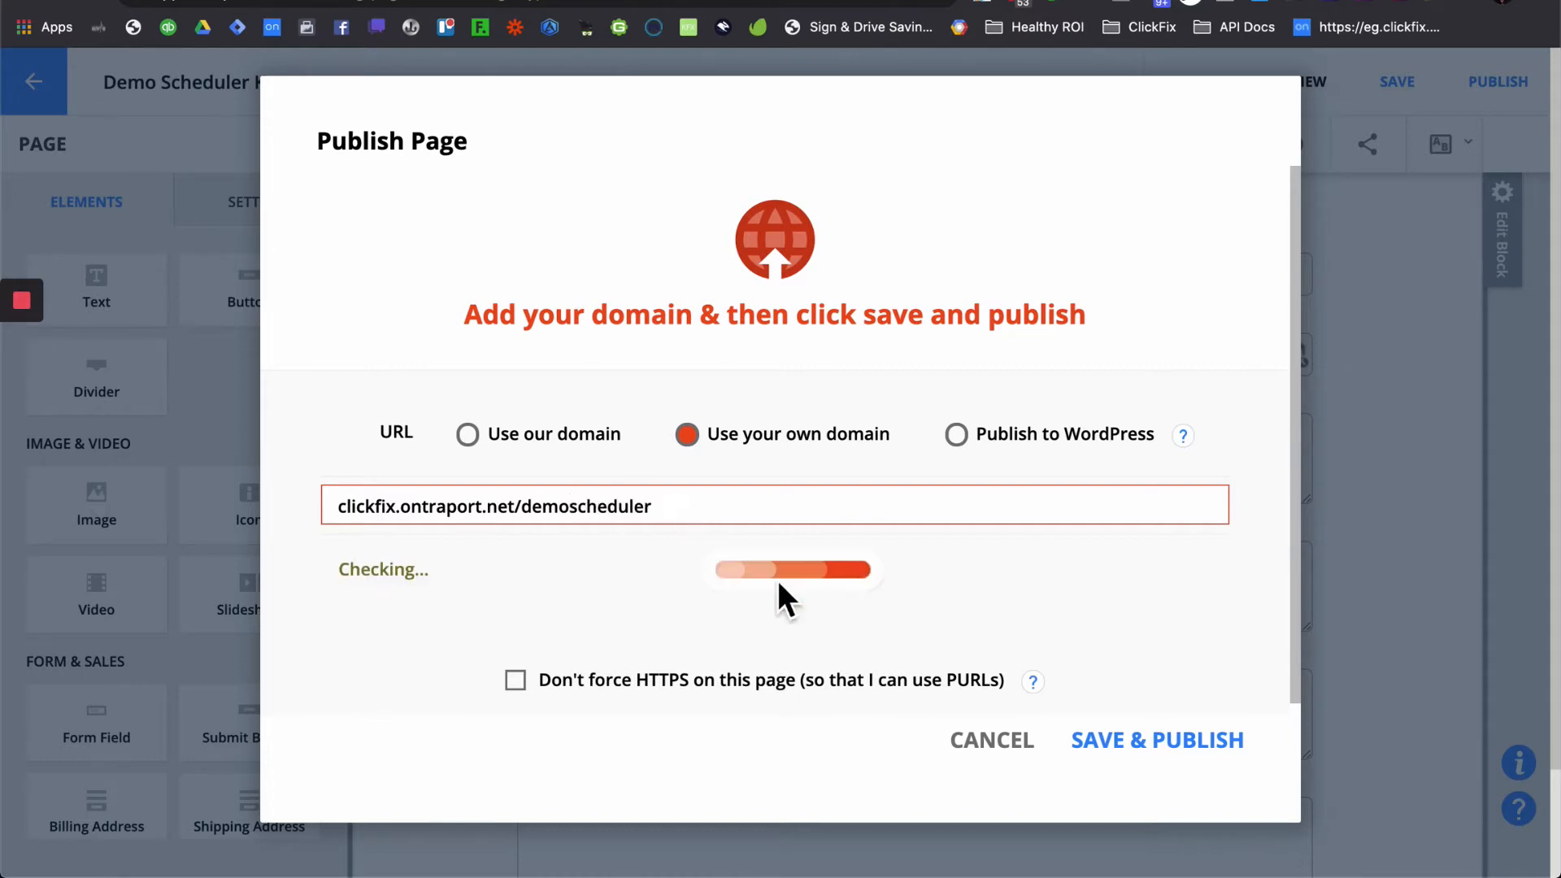
left_click(1194, 756)
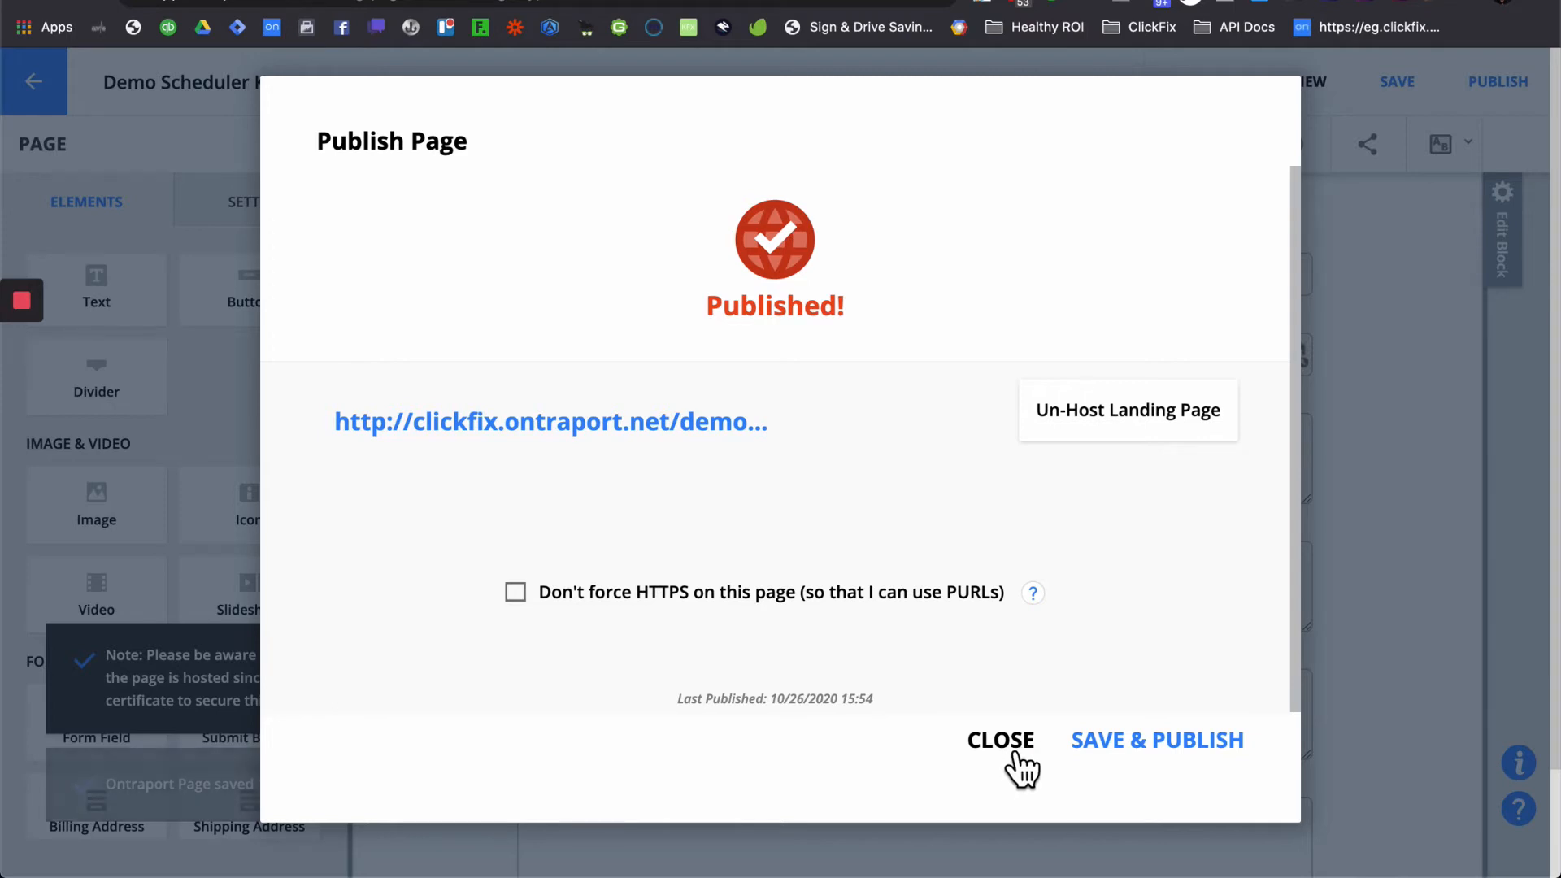
left_click(1016, 754)
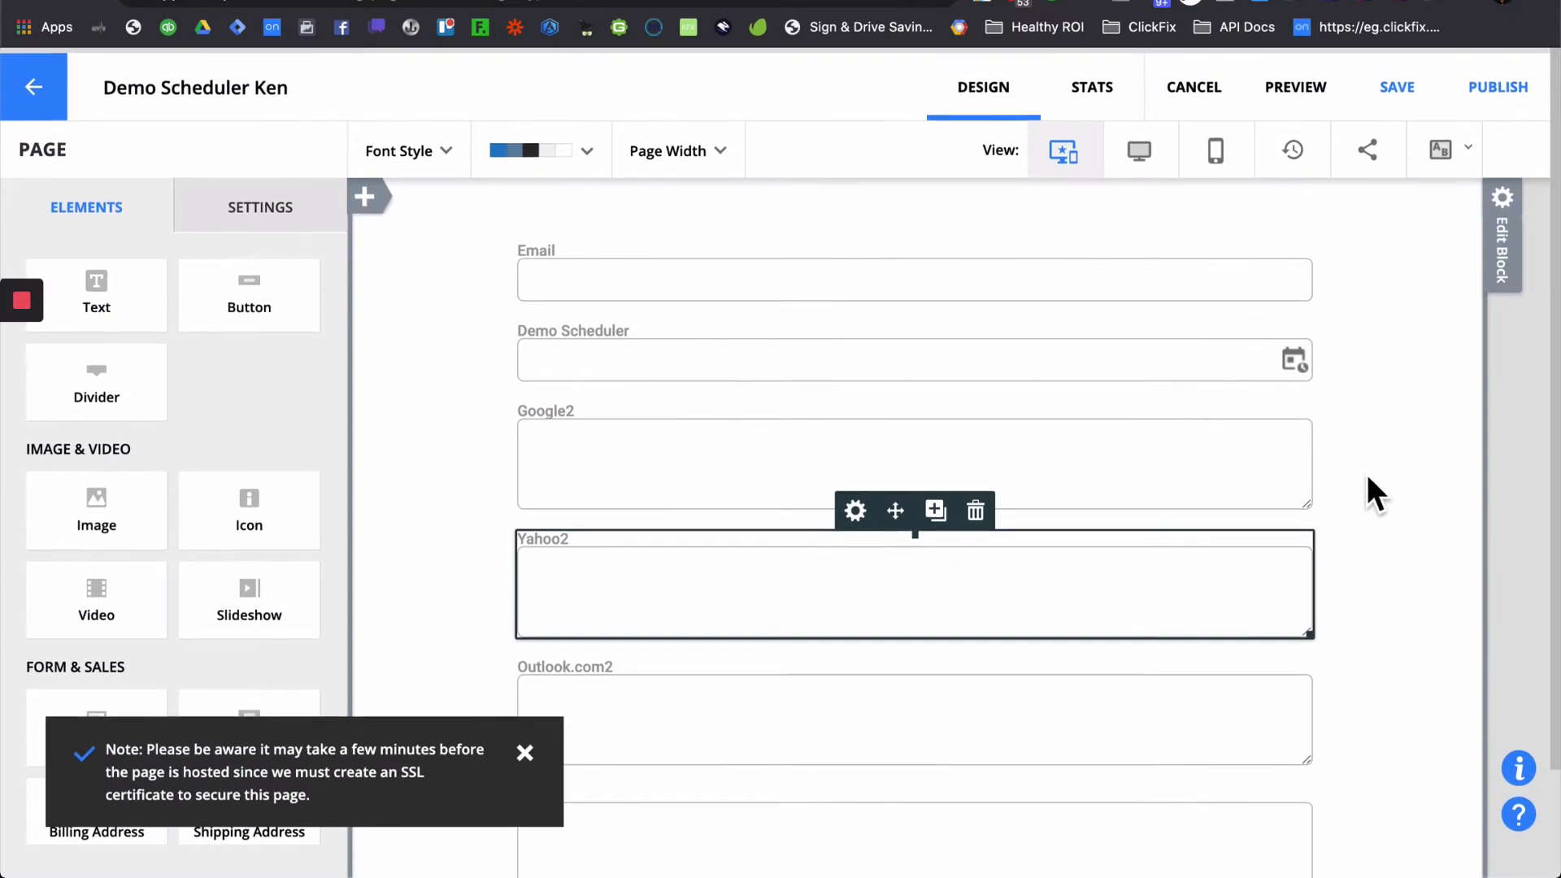
- Rename the form block to 'demo schedule form' and close its settings
left_click(1504, 199)
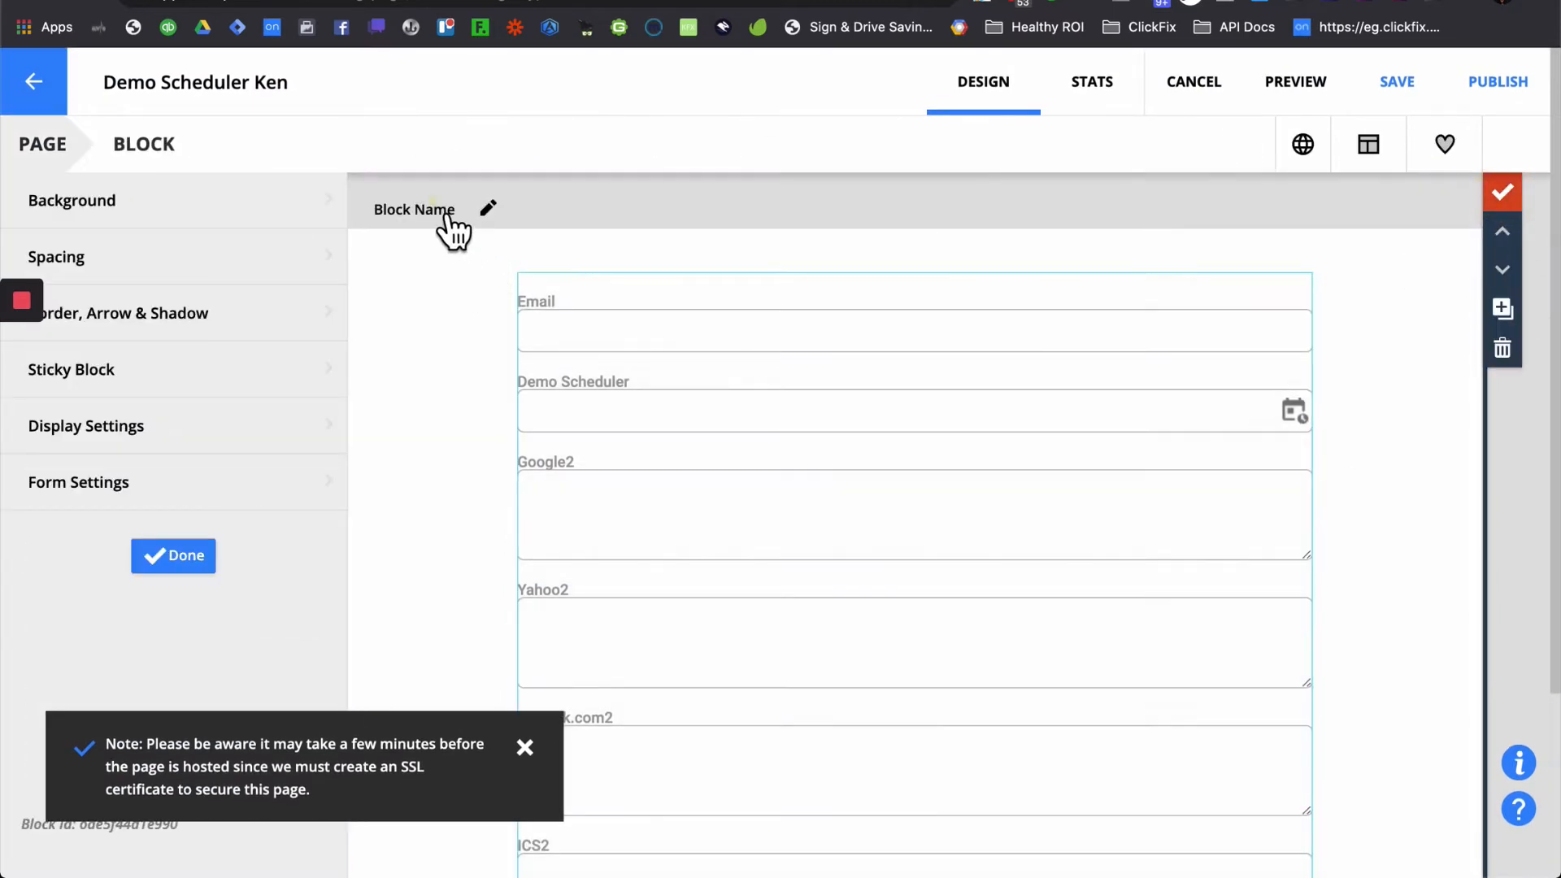
left_click(490, 209)
left_click_drag(516, 213, 360, 213)
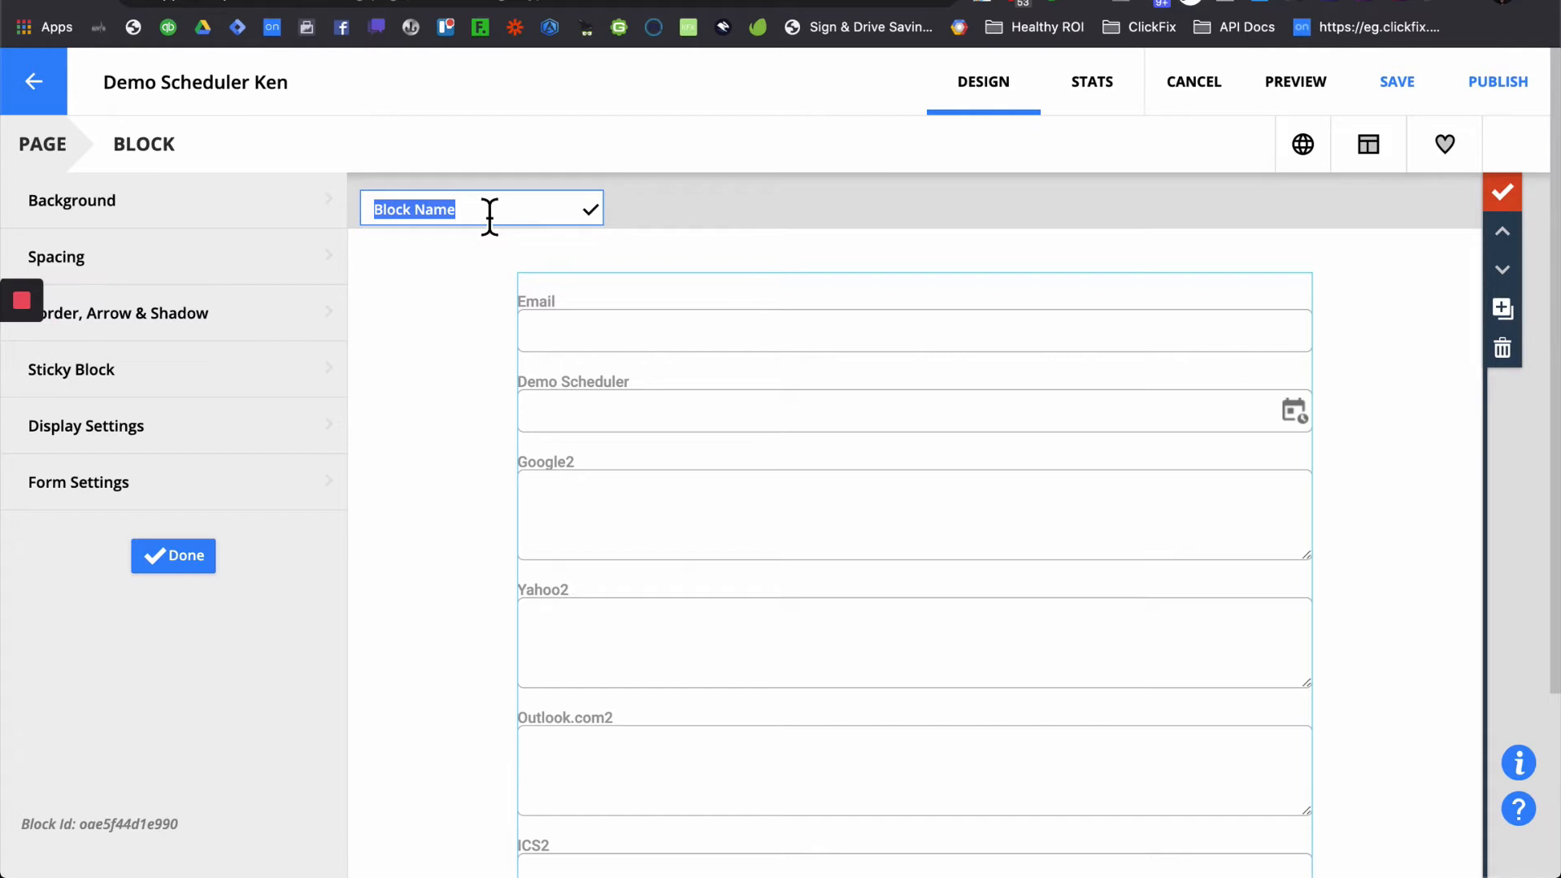
type("demo schedule form")
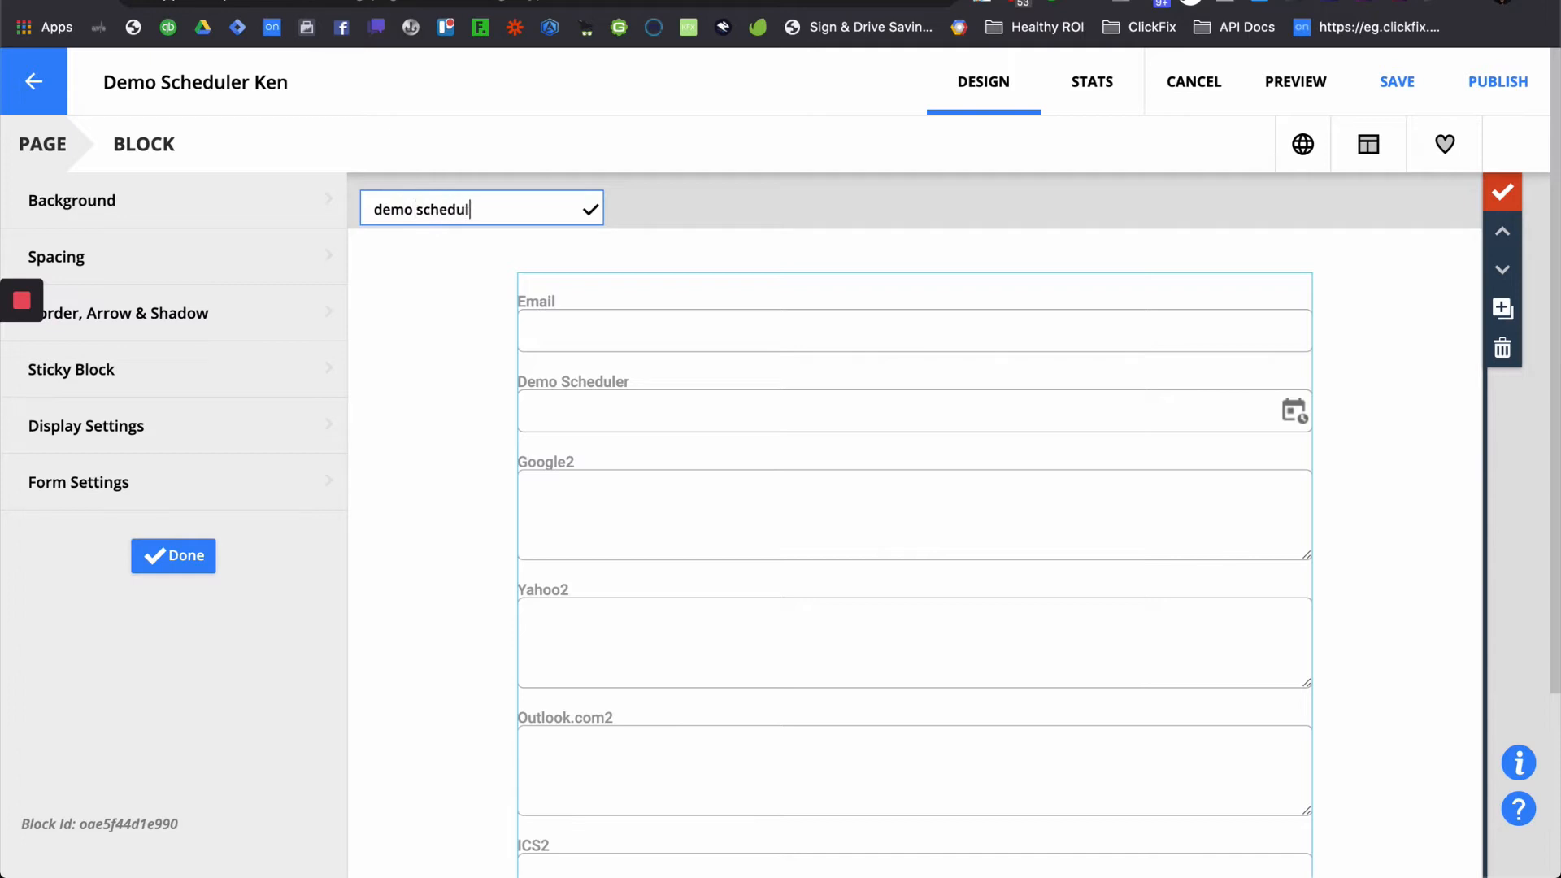
left_click(592, 209)
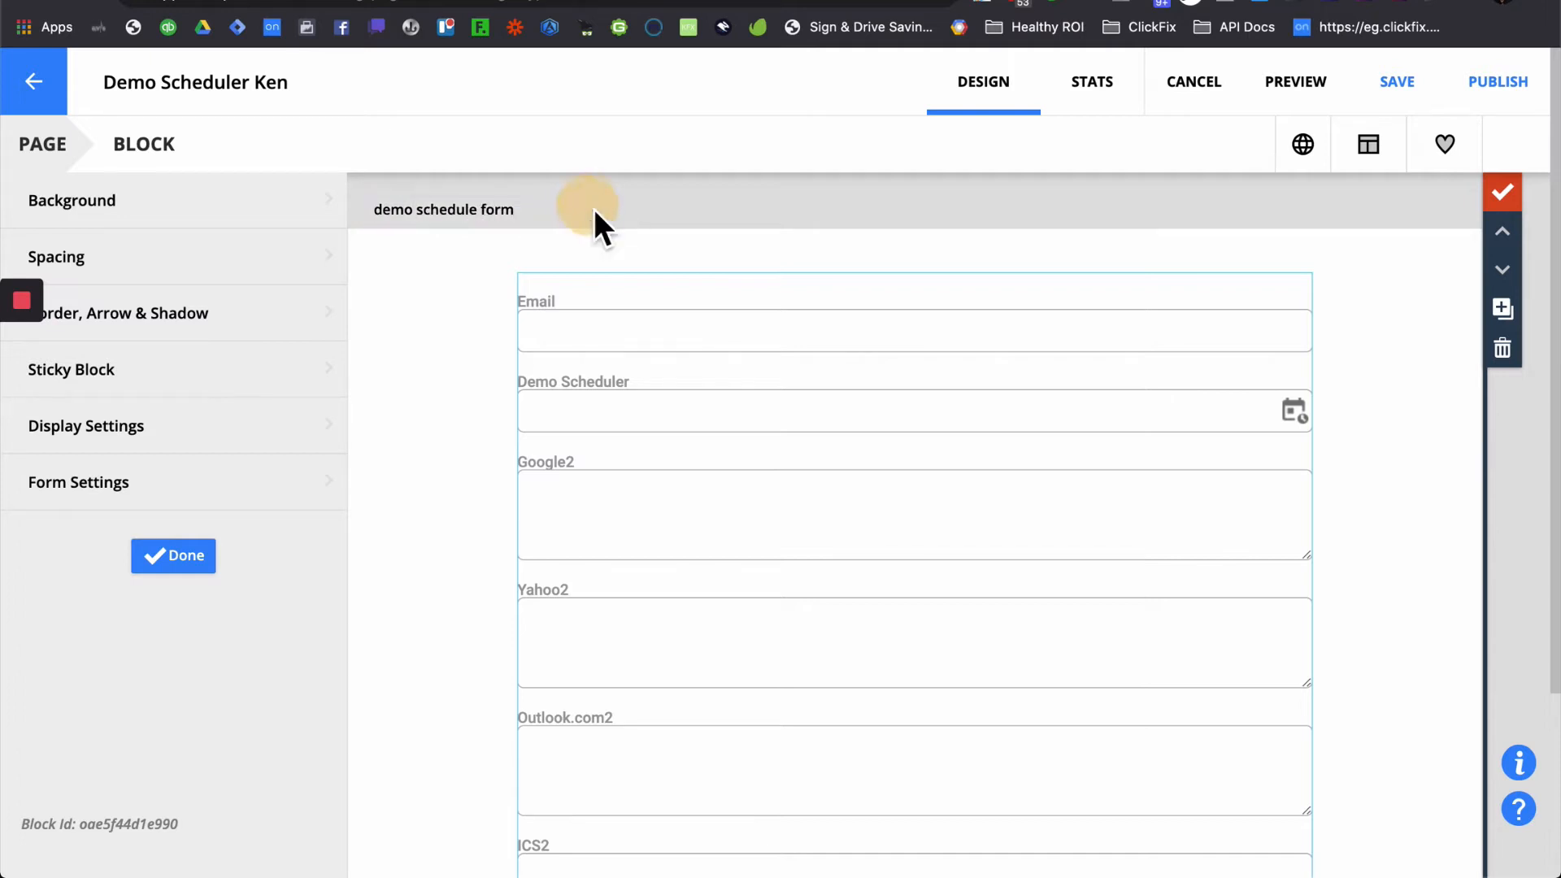
left_click(202, 561)
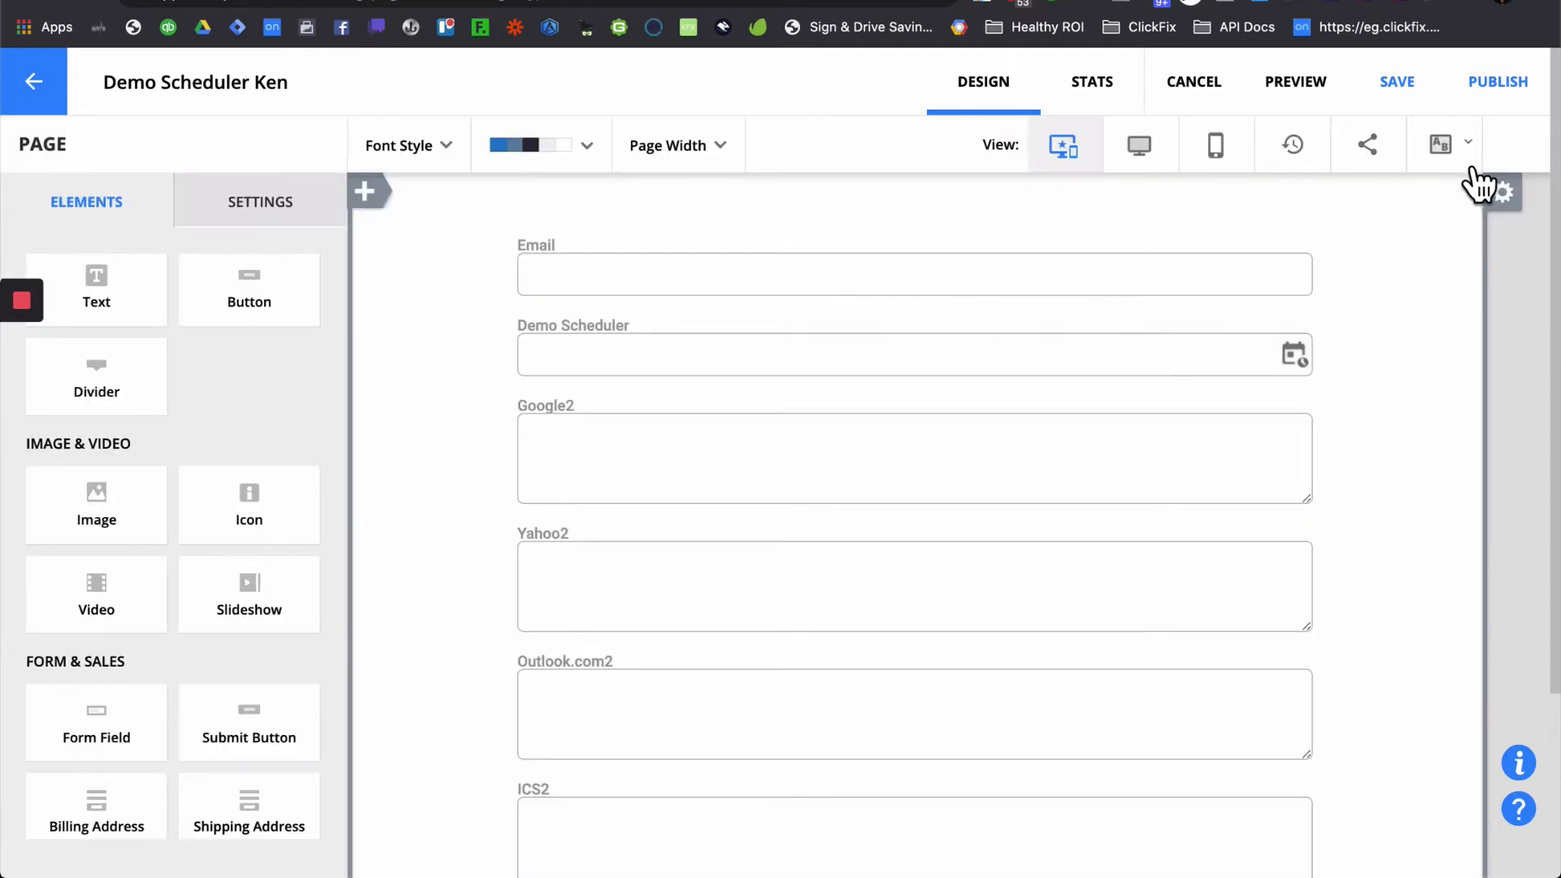
- Save and republish the Demo Scheduler Ken page with the renamed form block
left_click(1506, 114)
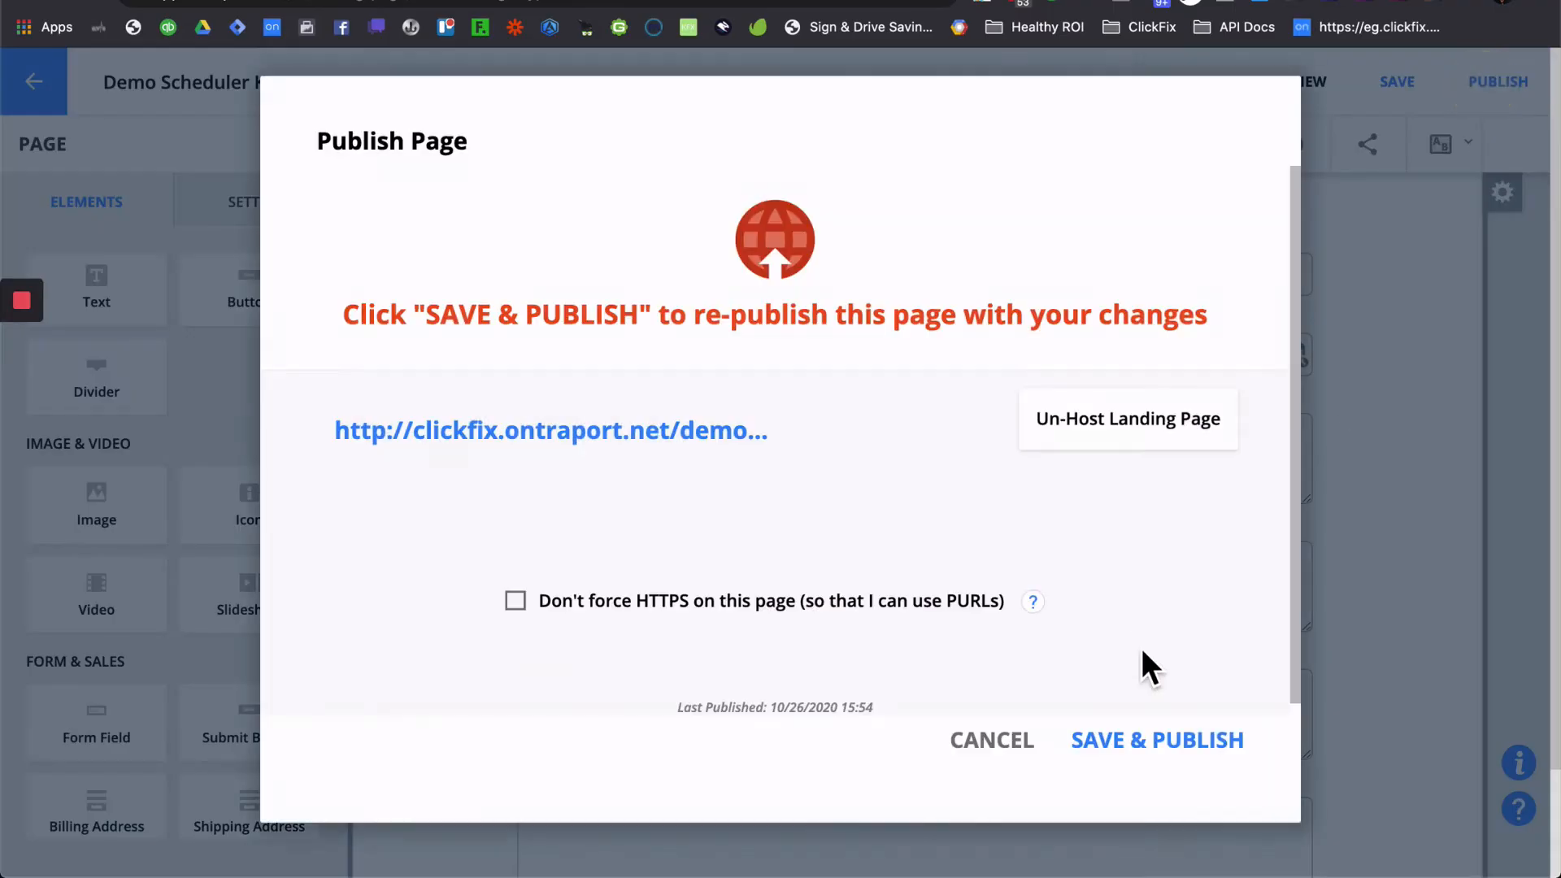
left_click(1135, 743)
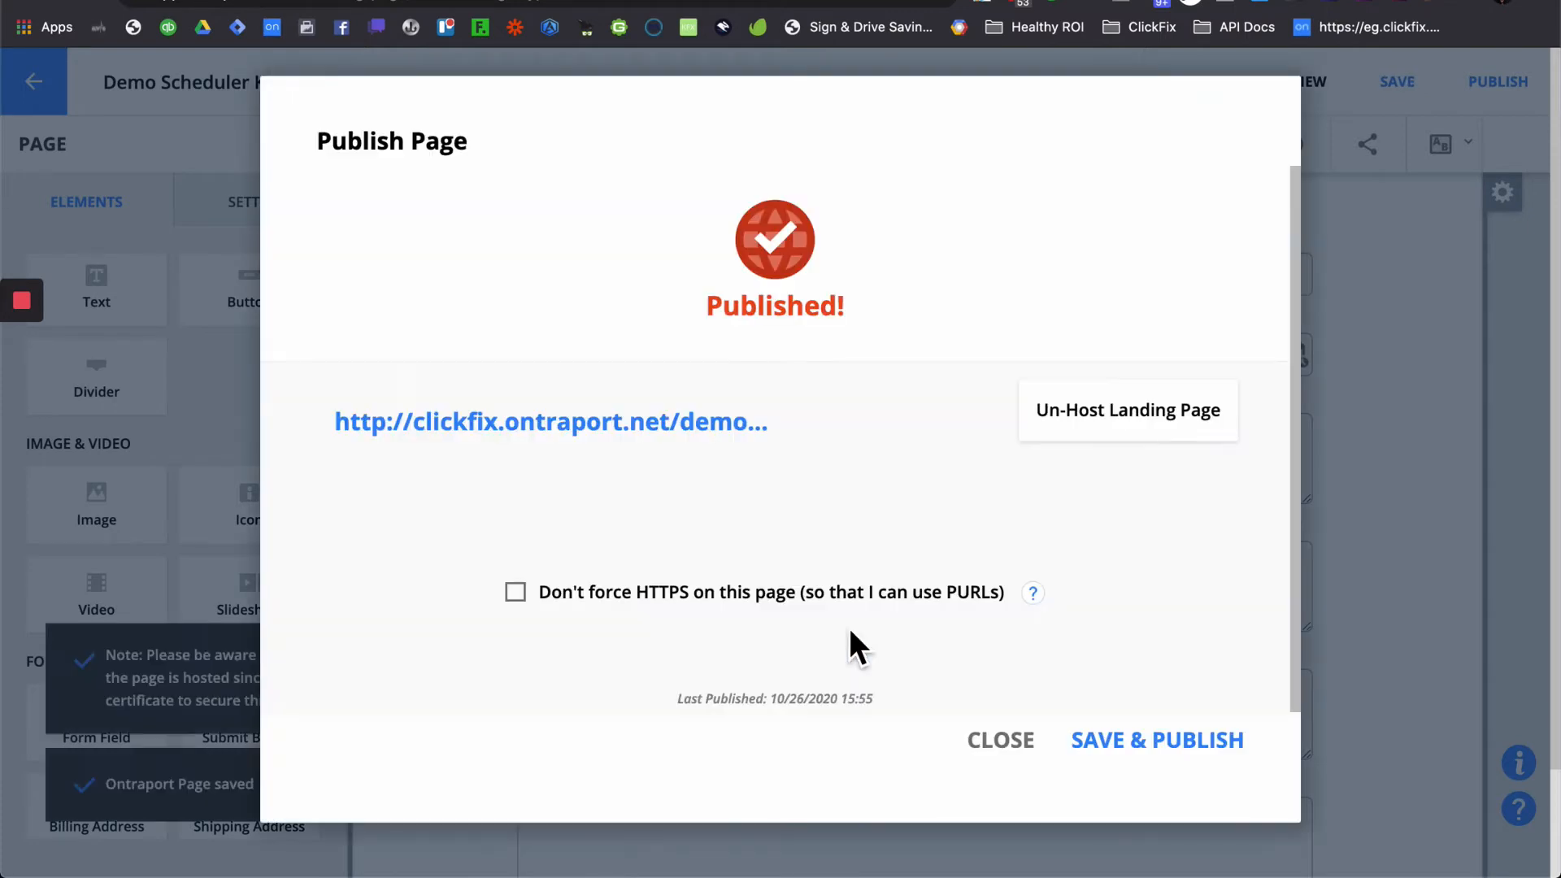
left_click(1008, 746)
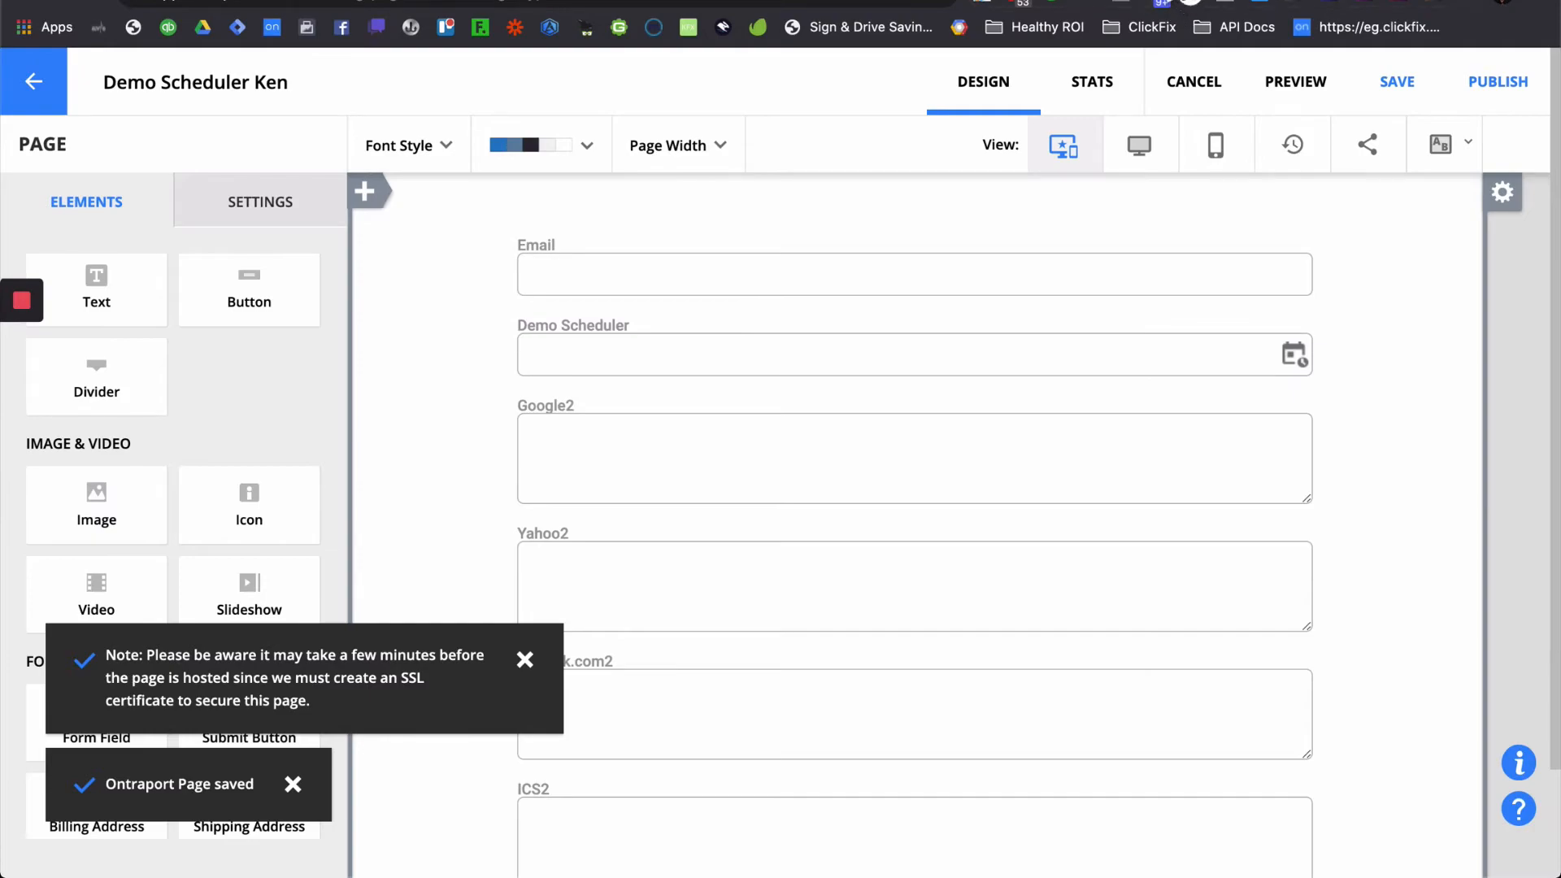
- Load the Ontraport app in a new browser tab and reveal the Contacts menu
left_click(1181, 1)
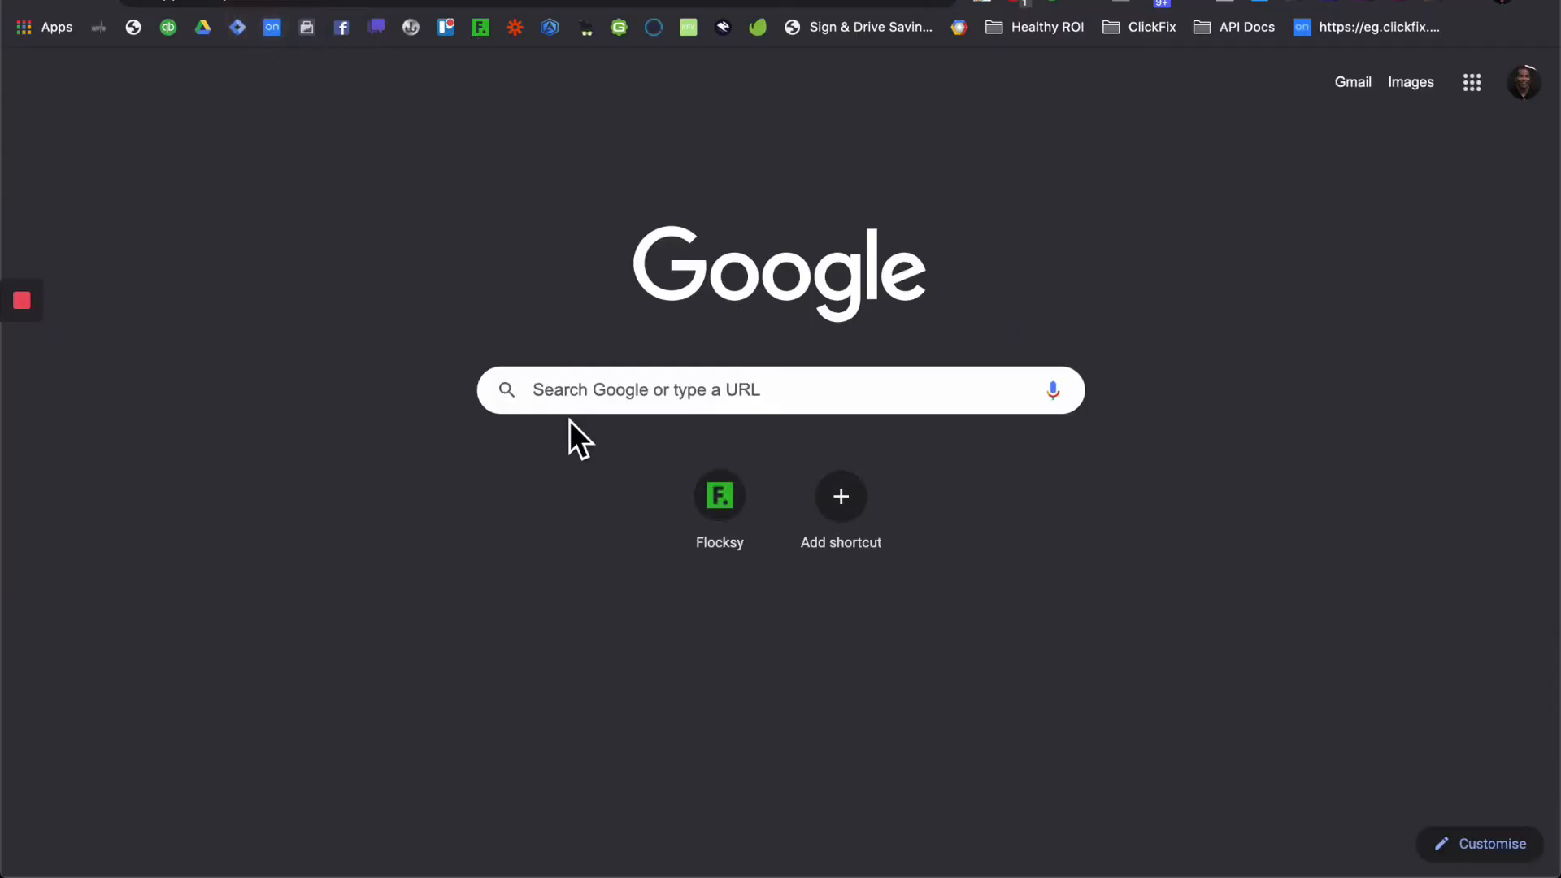
key("Return")
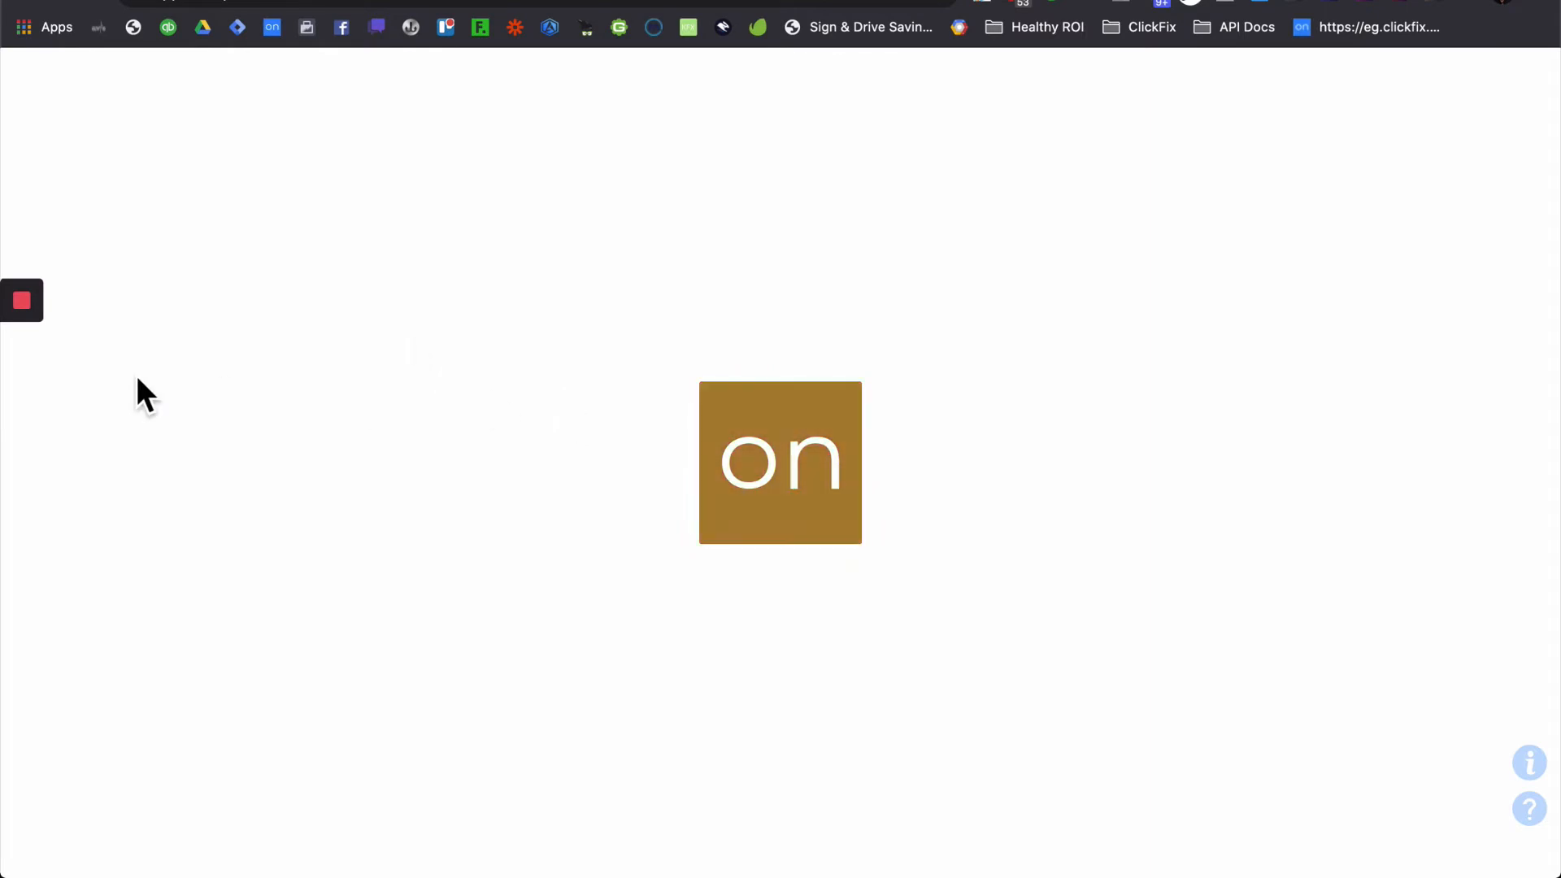
mouse_move(19, 317)
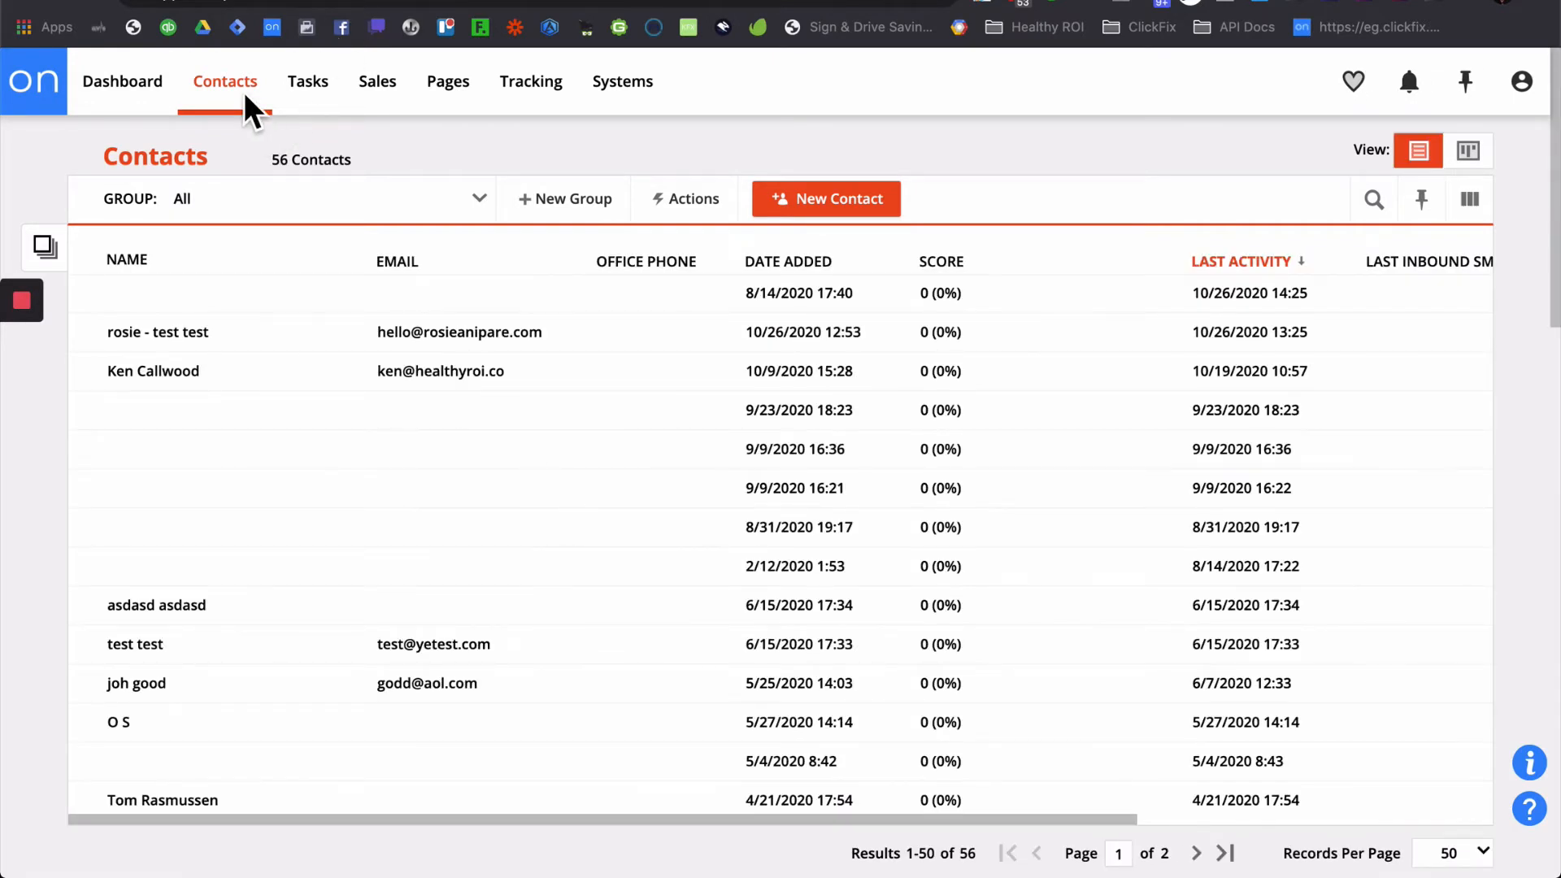
- Go to Campaigns and create a new campaign from scratch
mouse_move(226, 104)
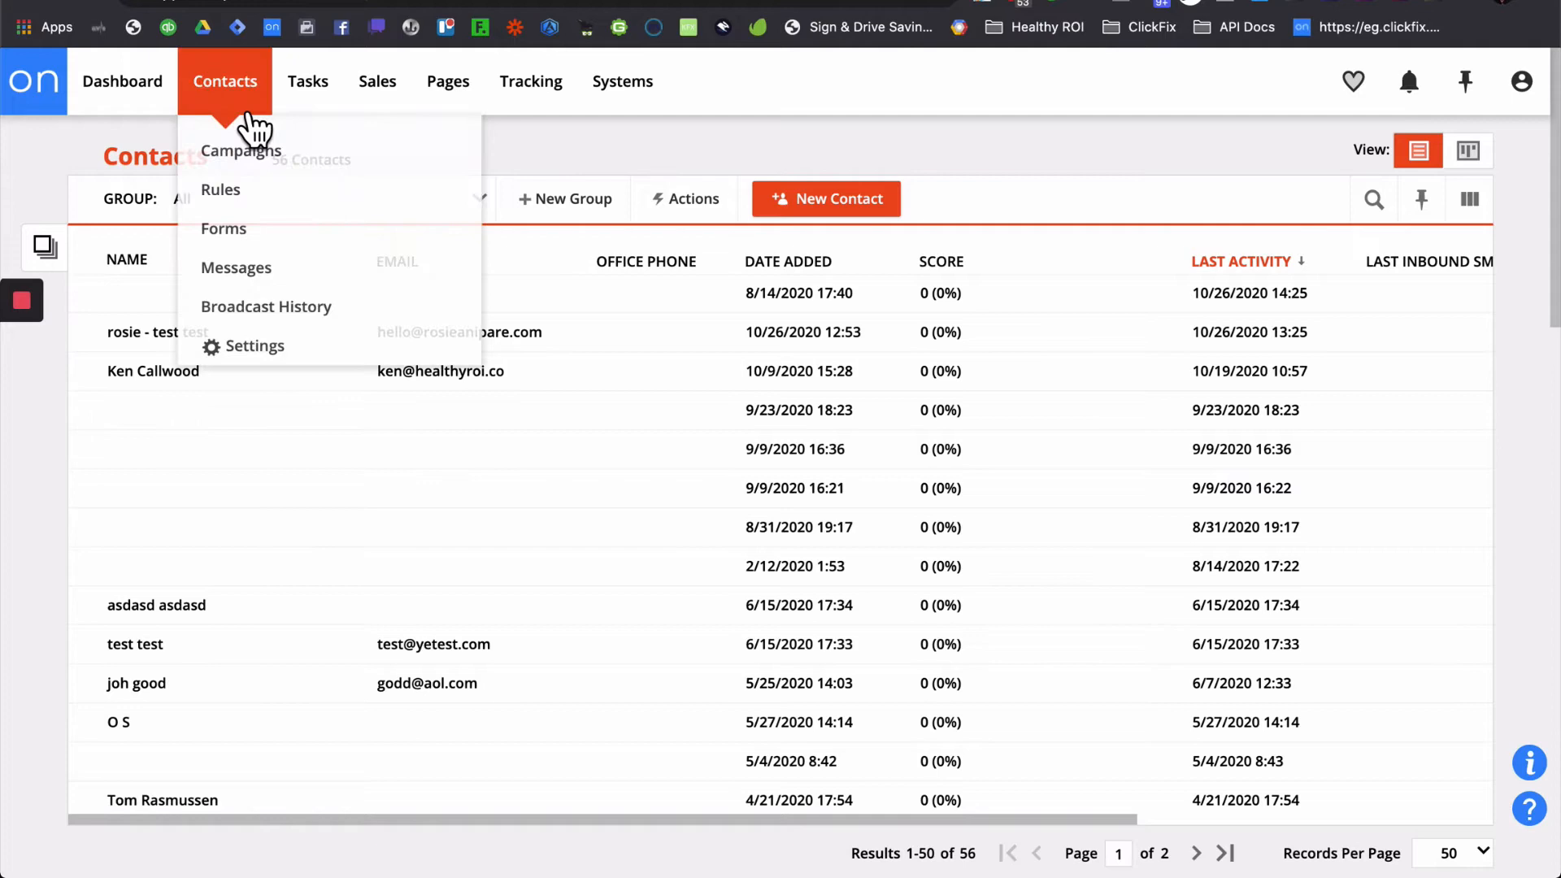
left_click(262, 181)
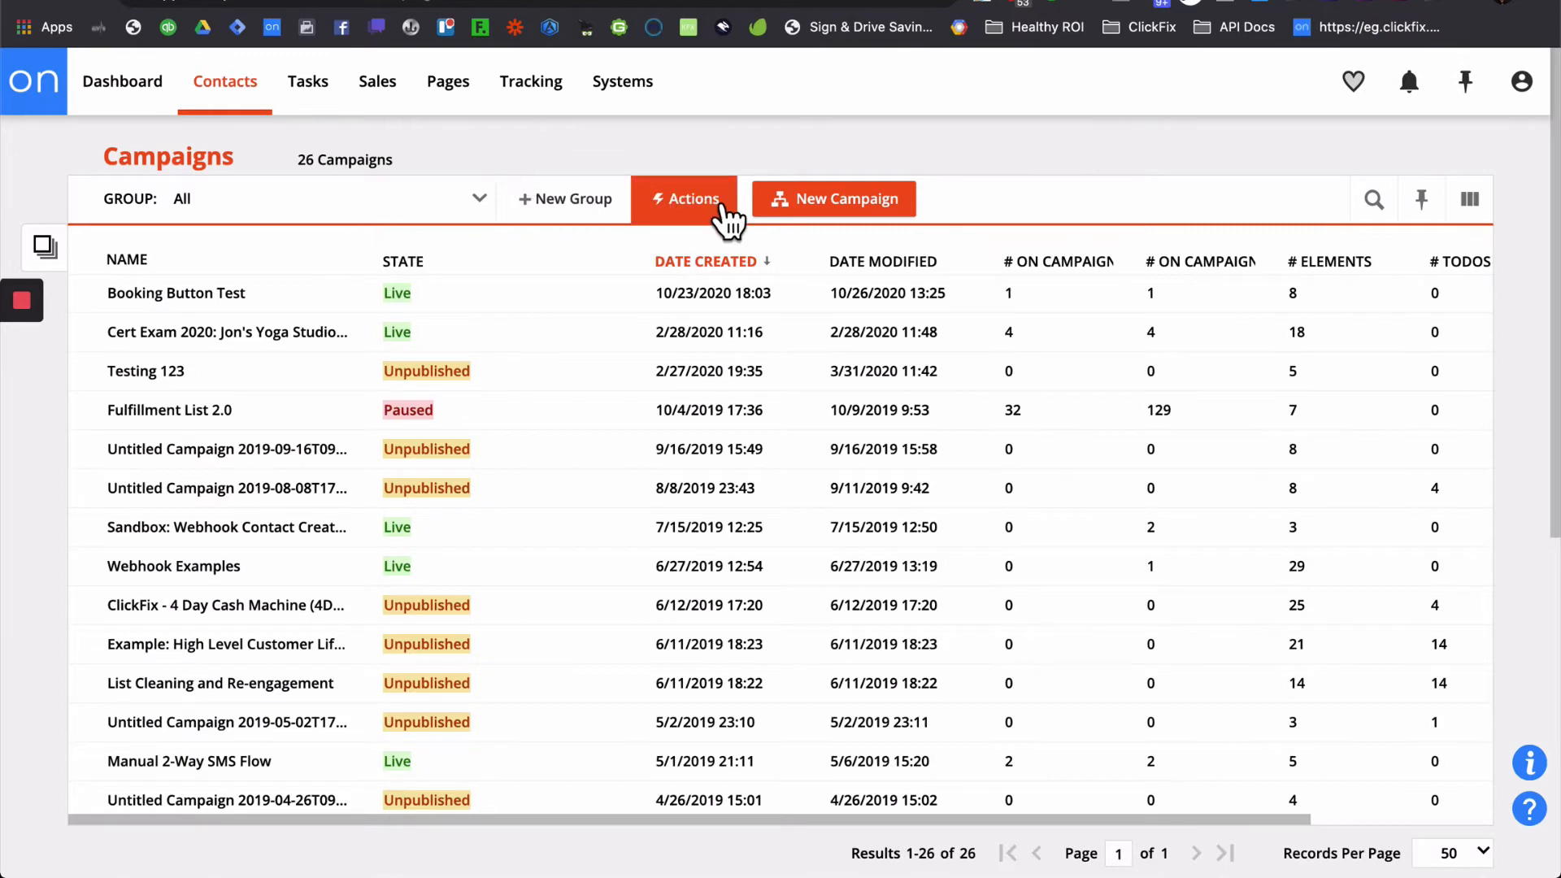
left_click(843, 202)
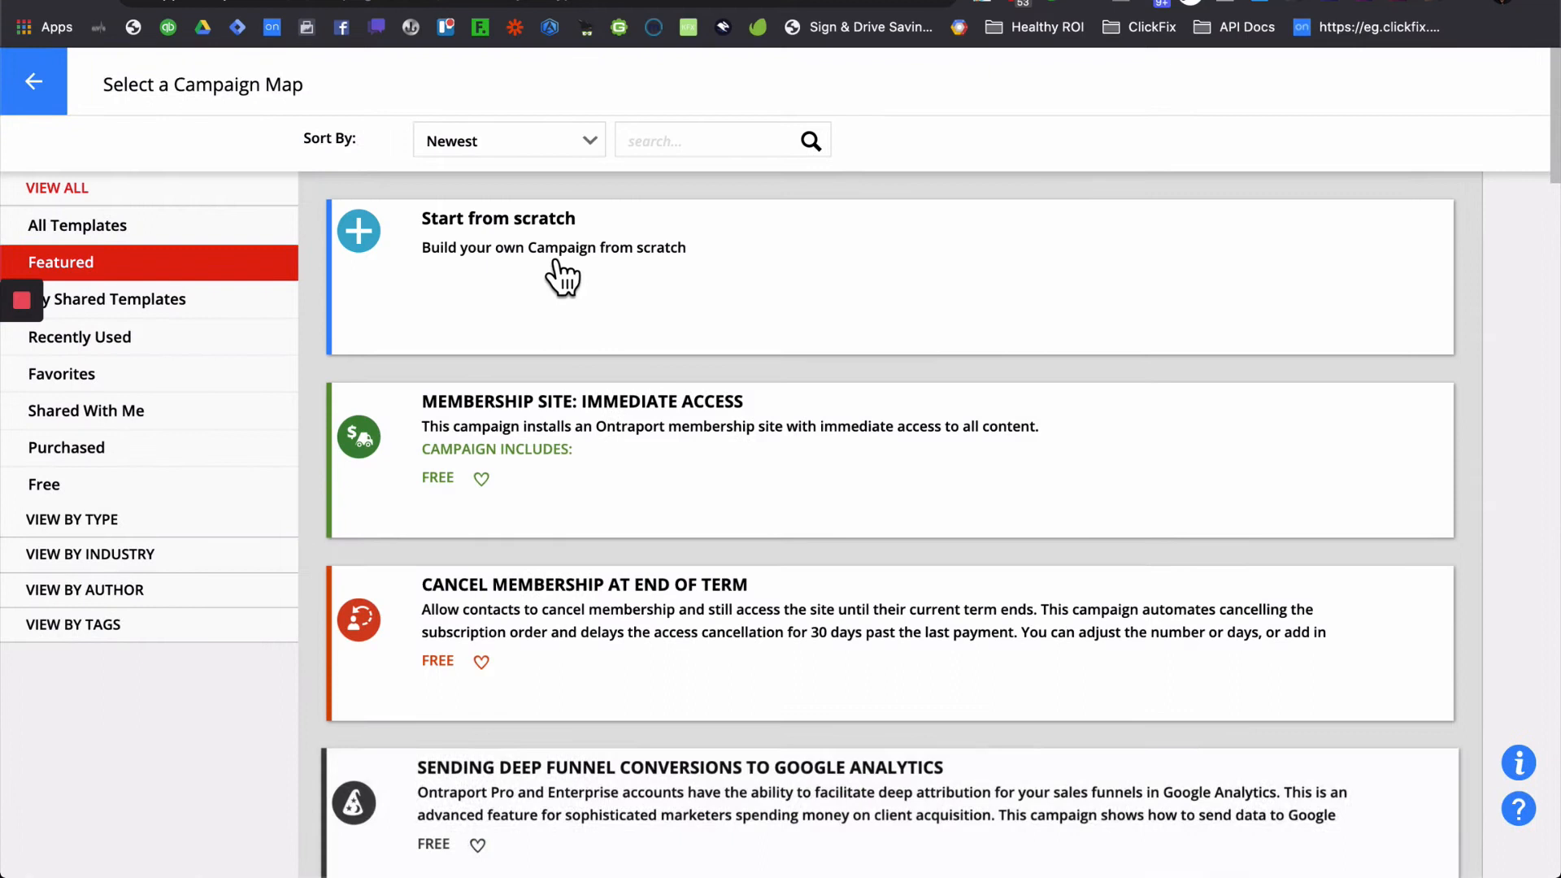
left_click(546, 254)
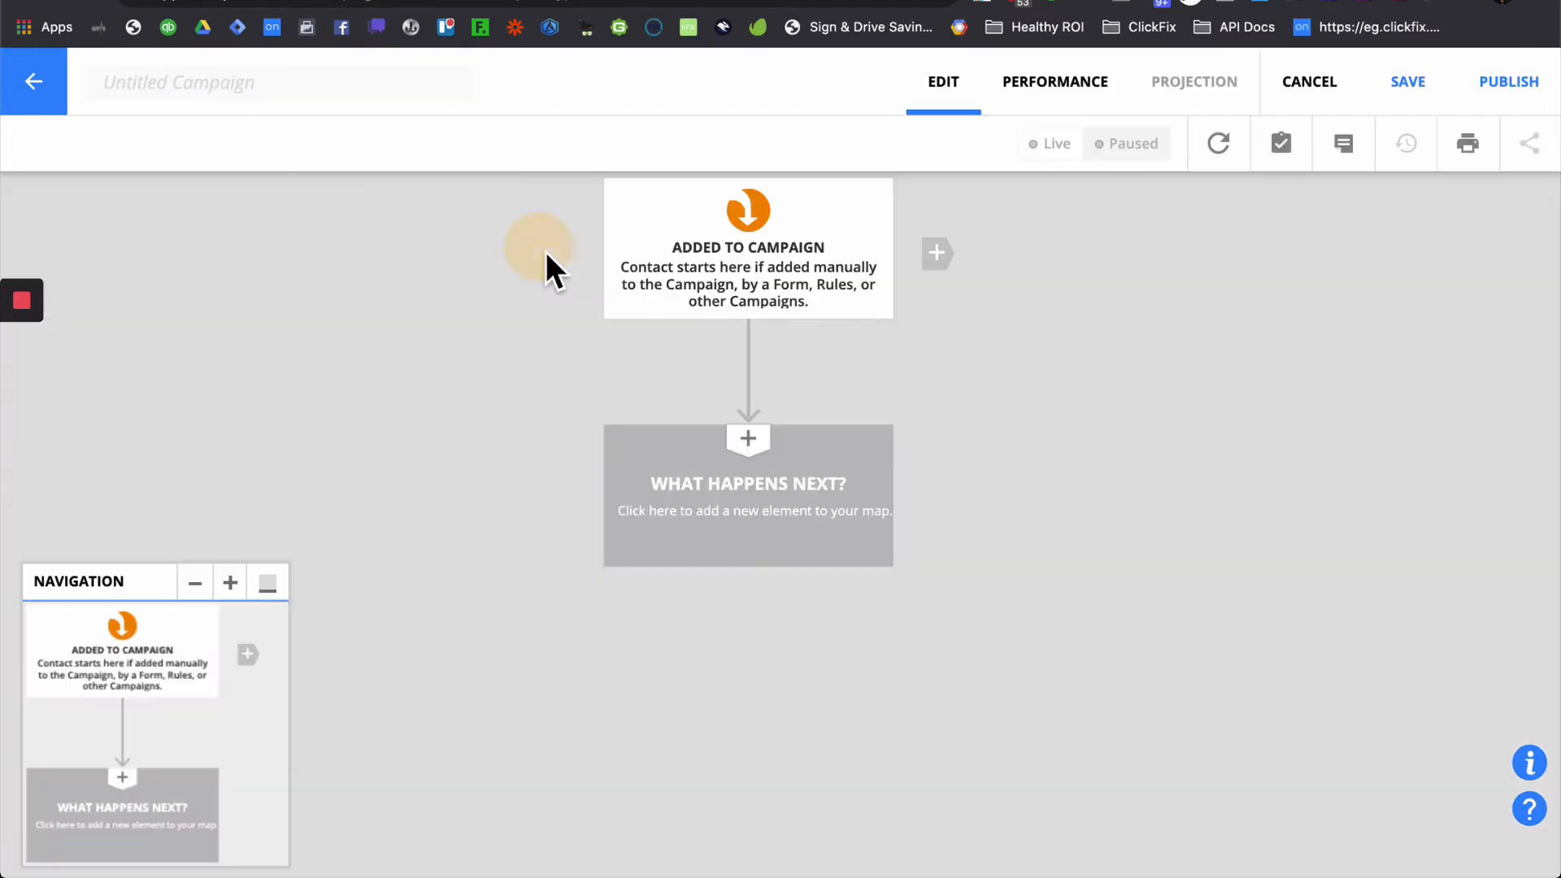
- Title the campaign 'Demo Scheduler Ken' and add an END step after Added to Campaign
left_click(321, 87)
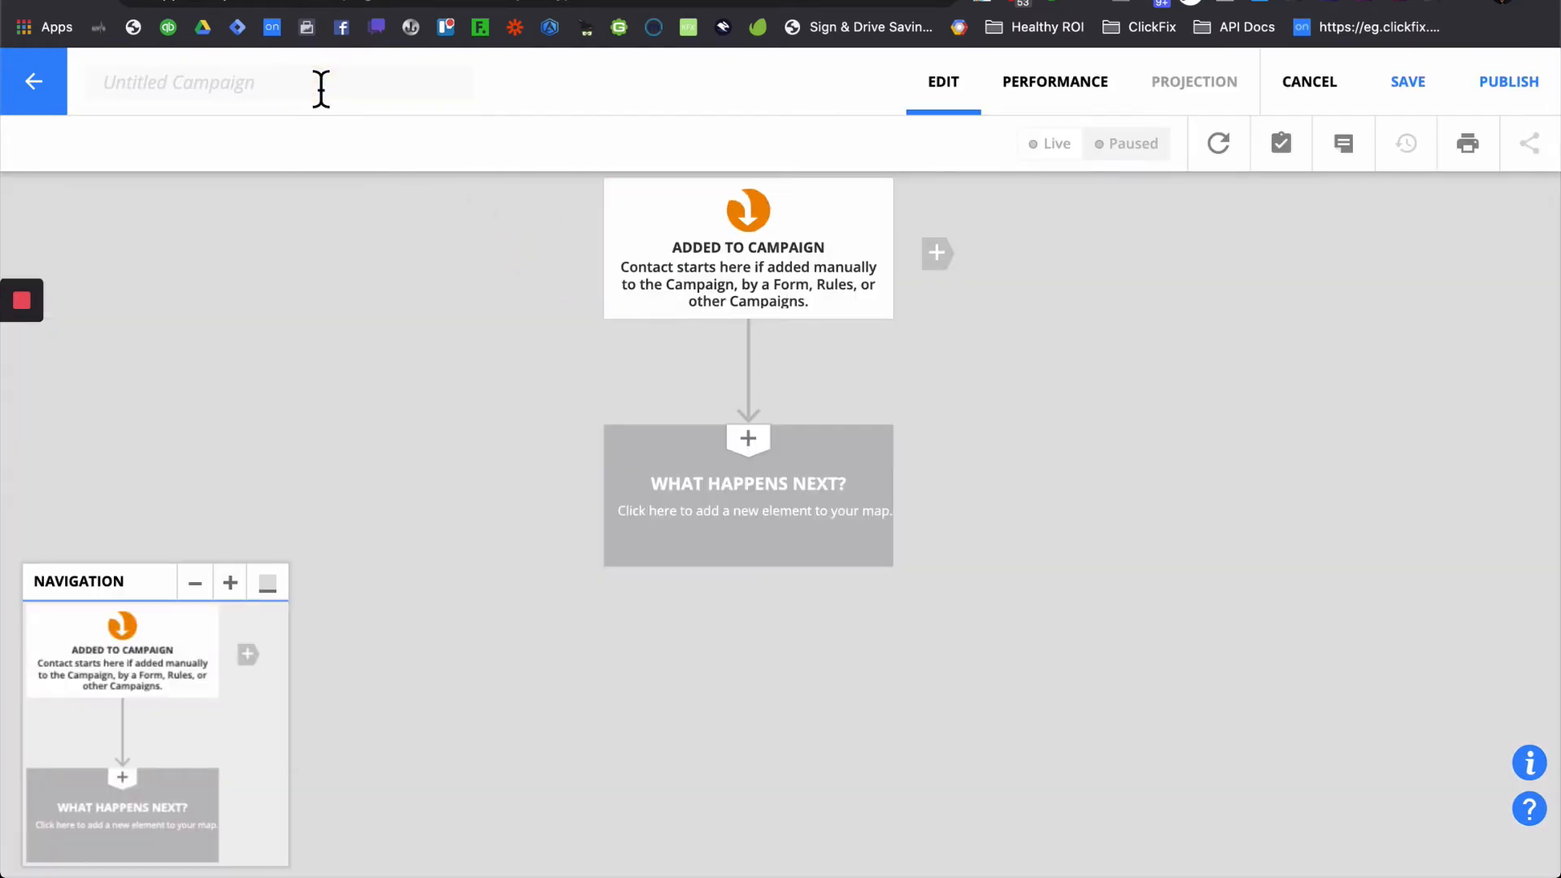
type("Demo Sche")
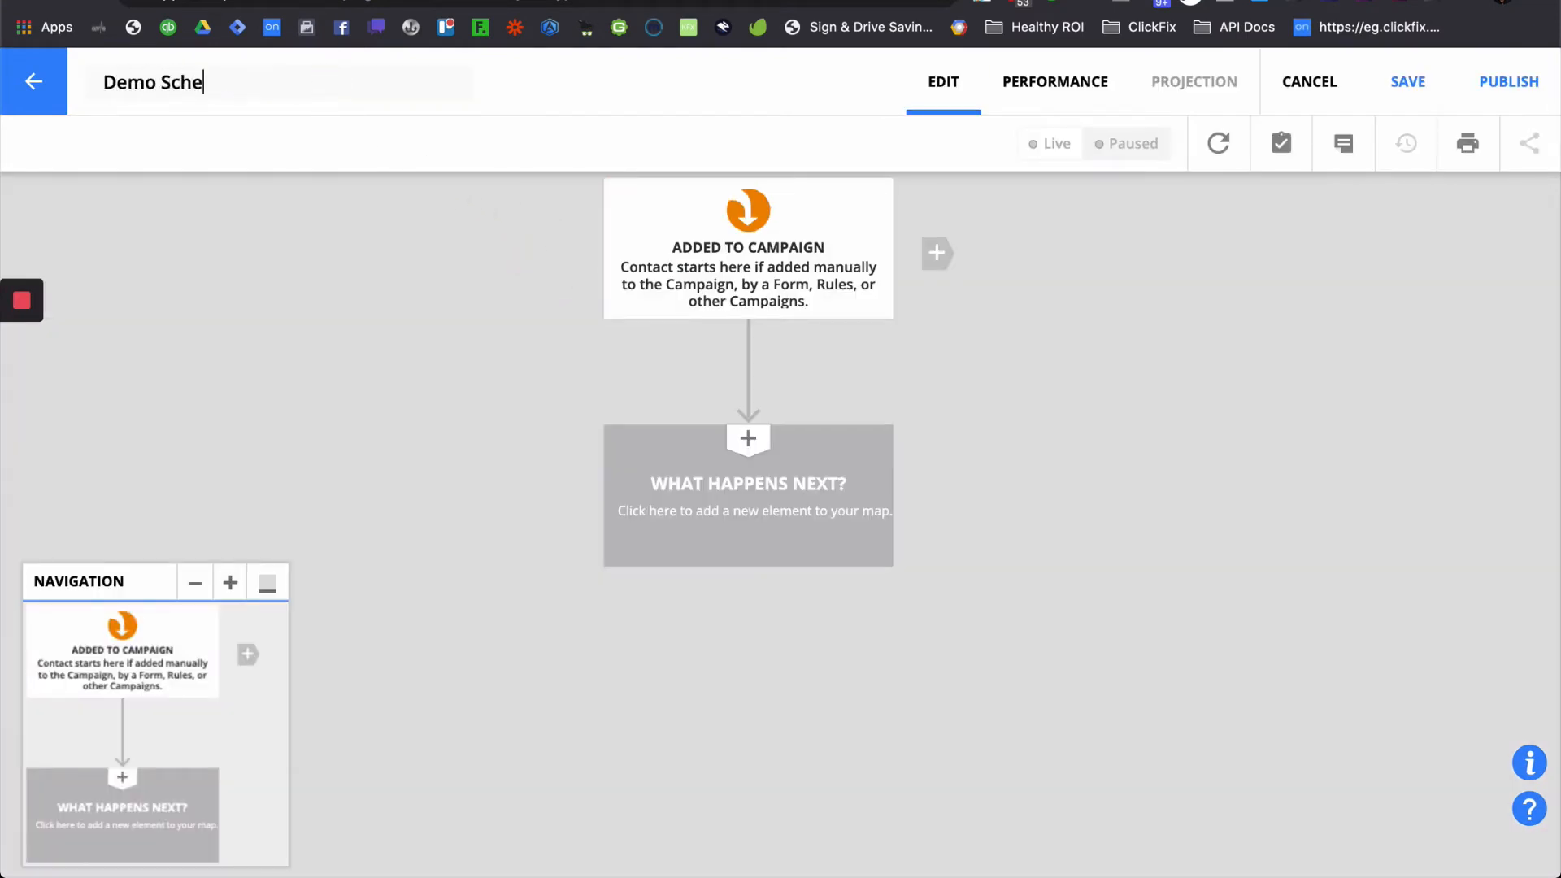
type("duler Ken")
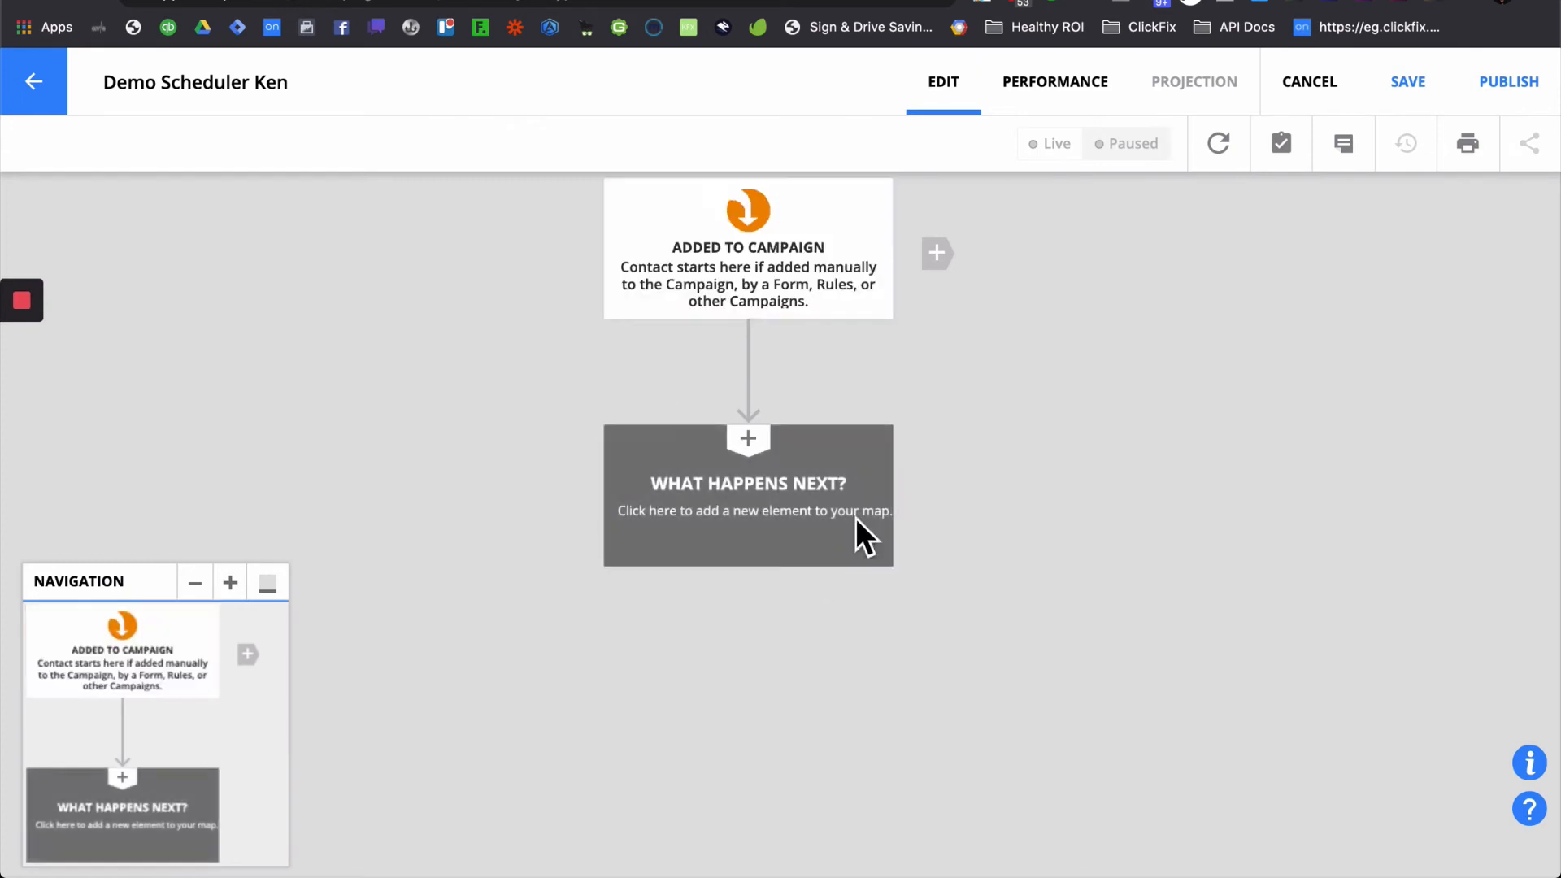
left_click(796, 515)
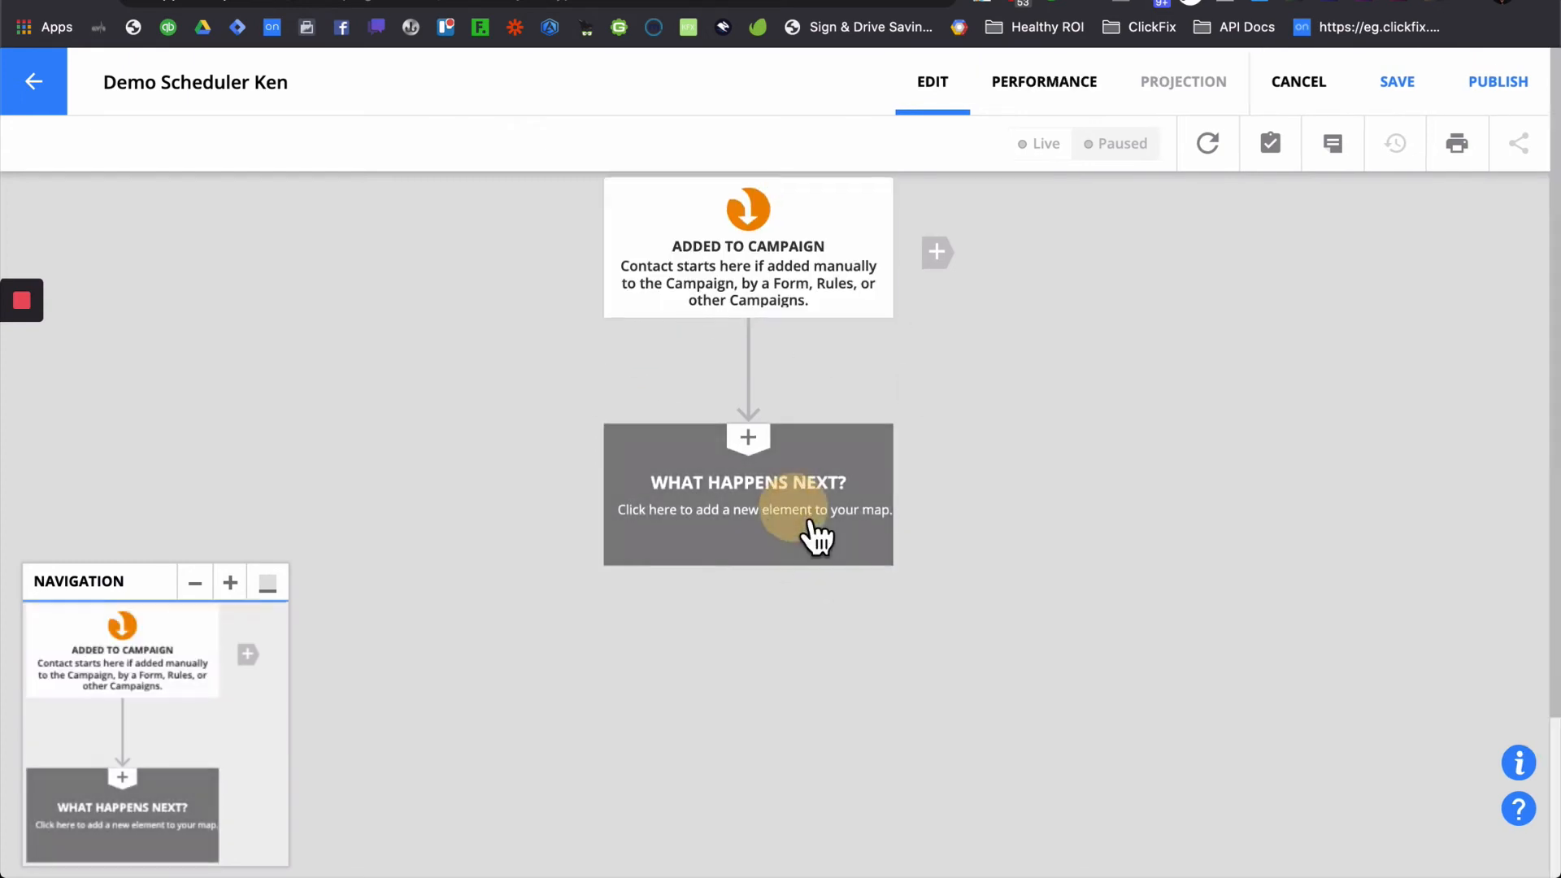
left_click(1031, 829)
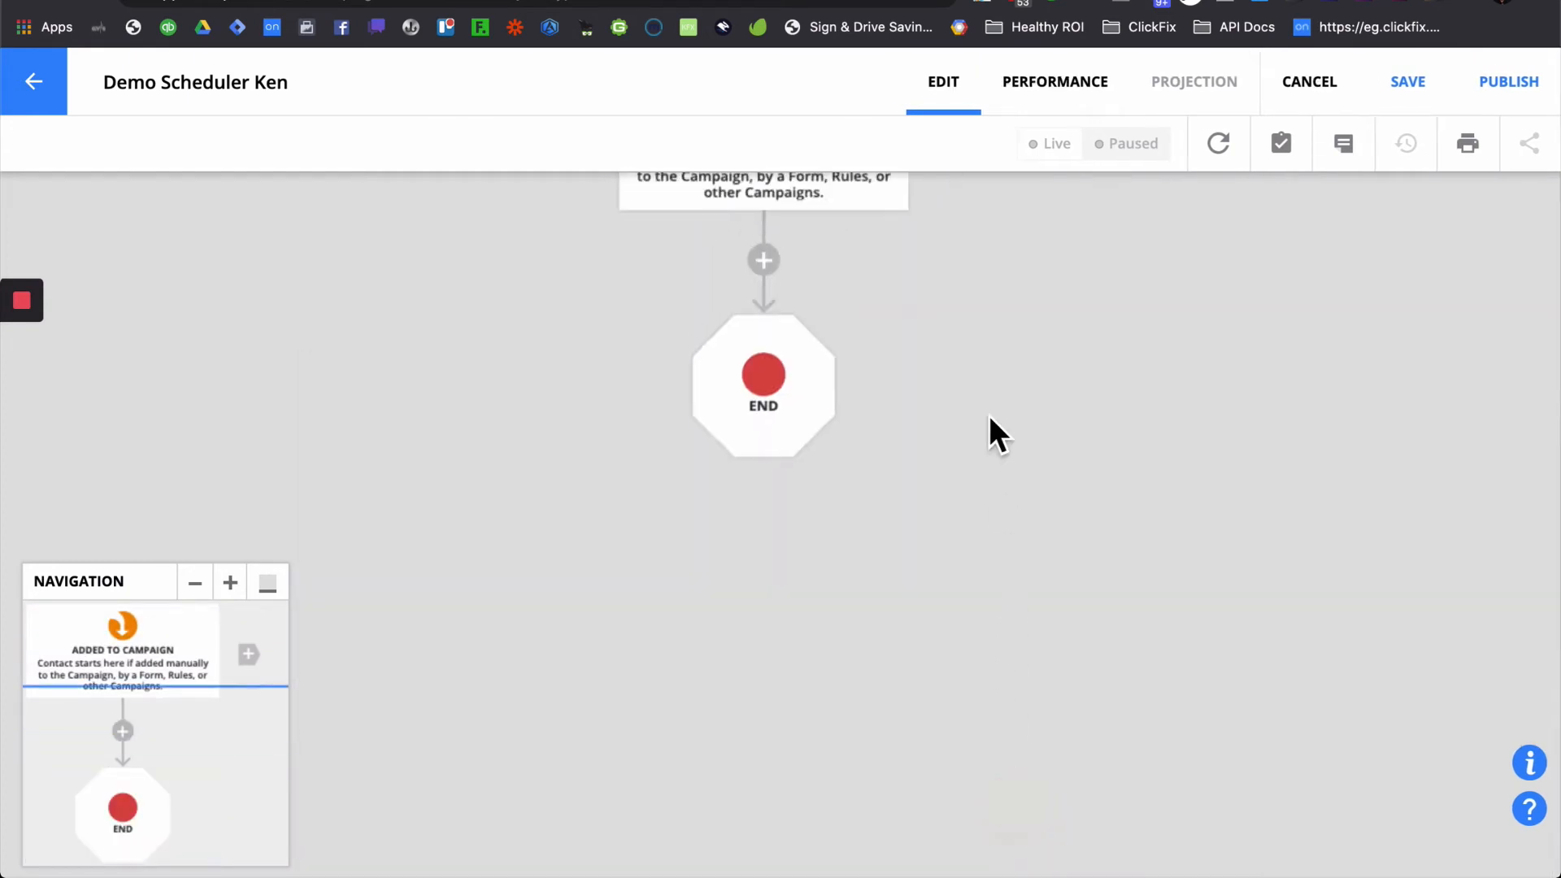
- Add a 'Contact submits a Form' trigger using the Demo Scheduler Ken demo schedule form
left_click(935, 558)
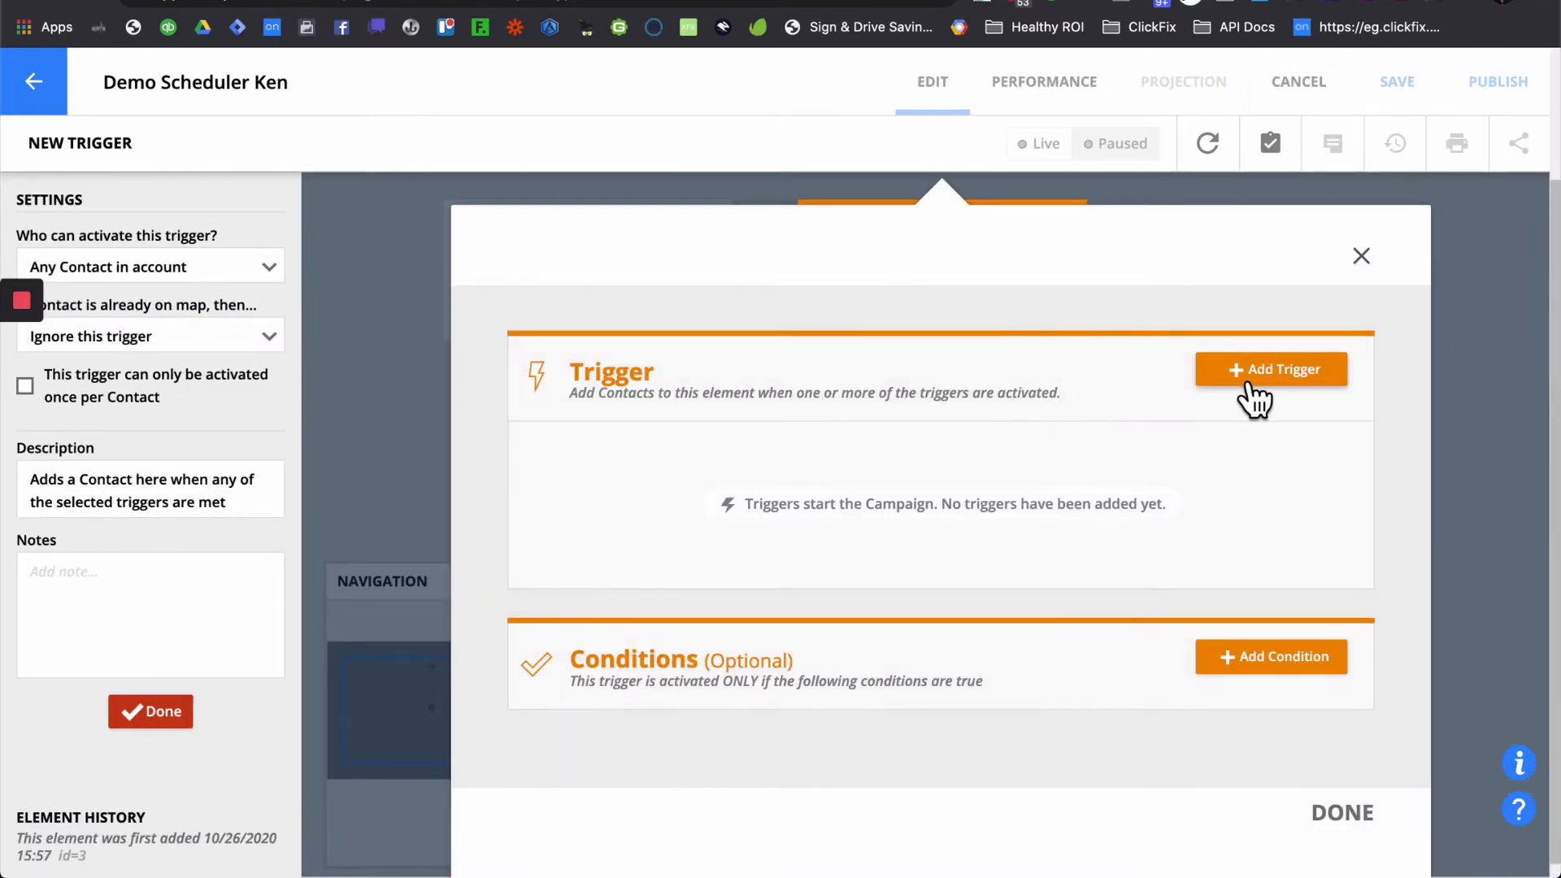
left_click(1239, 372)
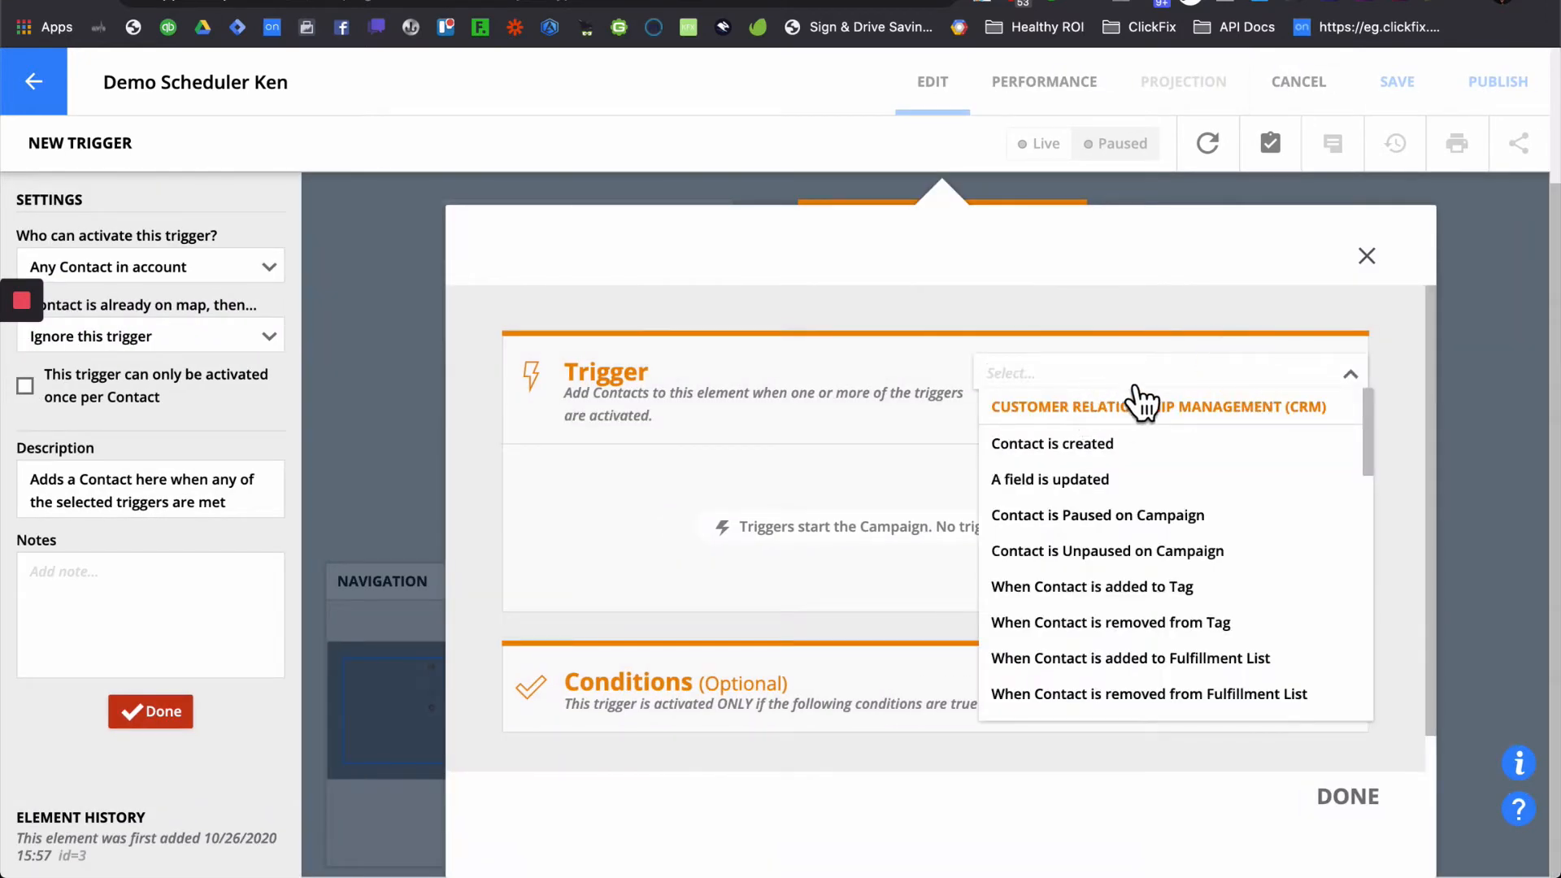
type("for")
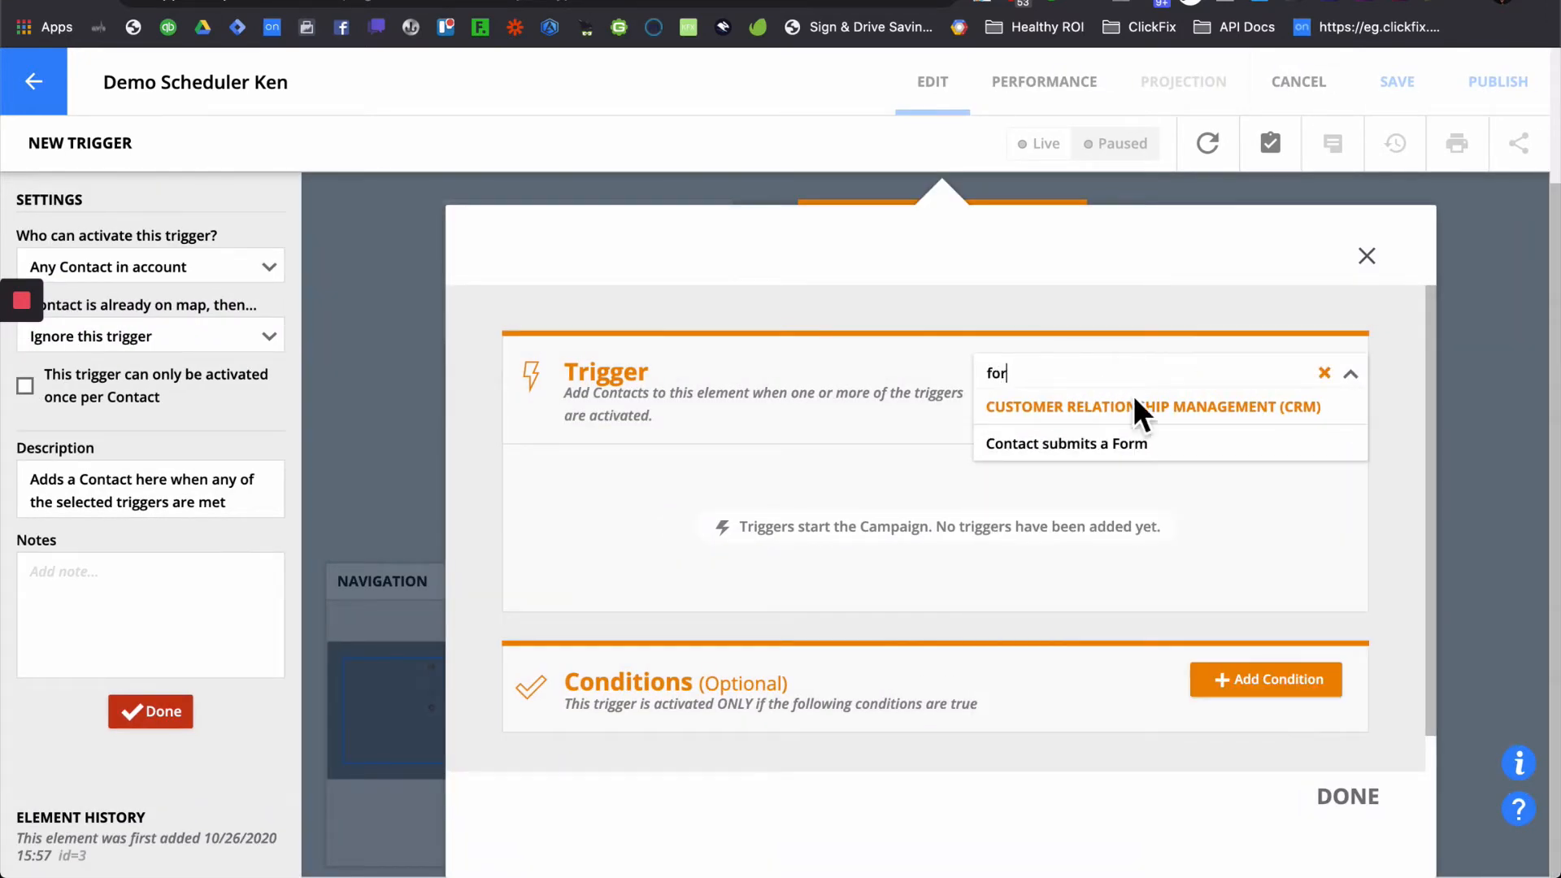
left_click(1138, 445)
left_click(850, 543)
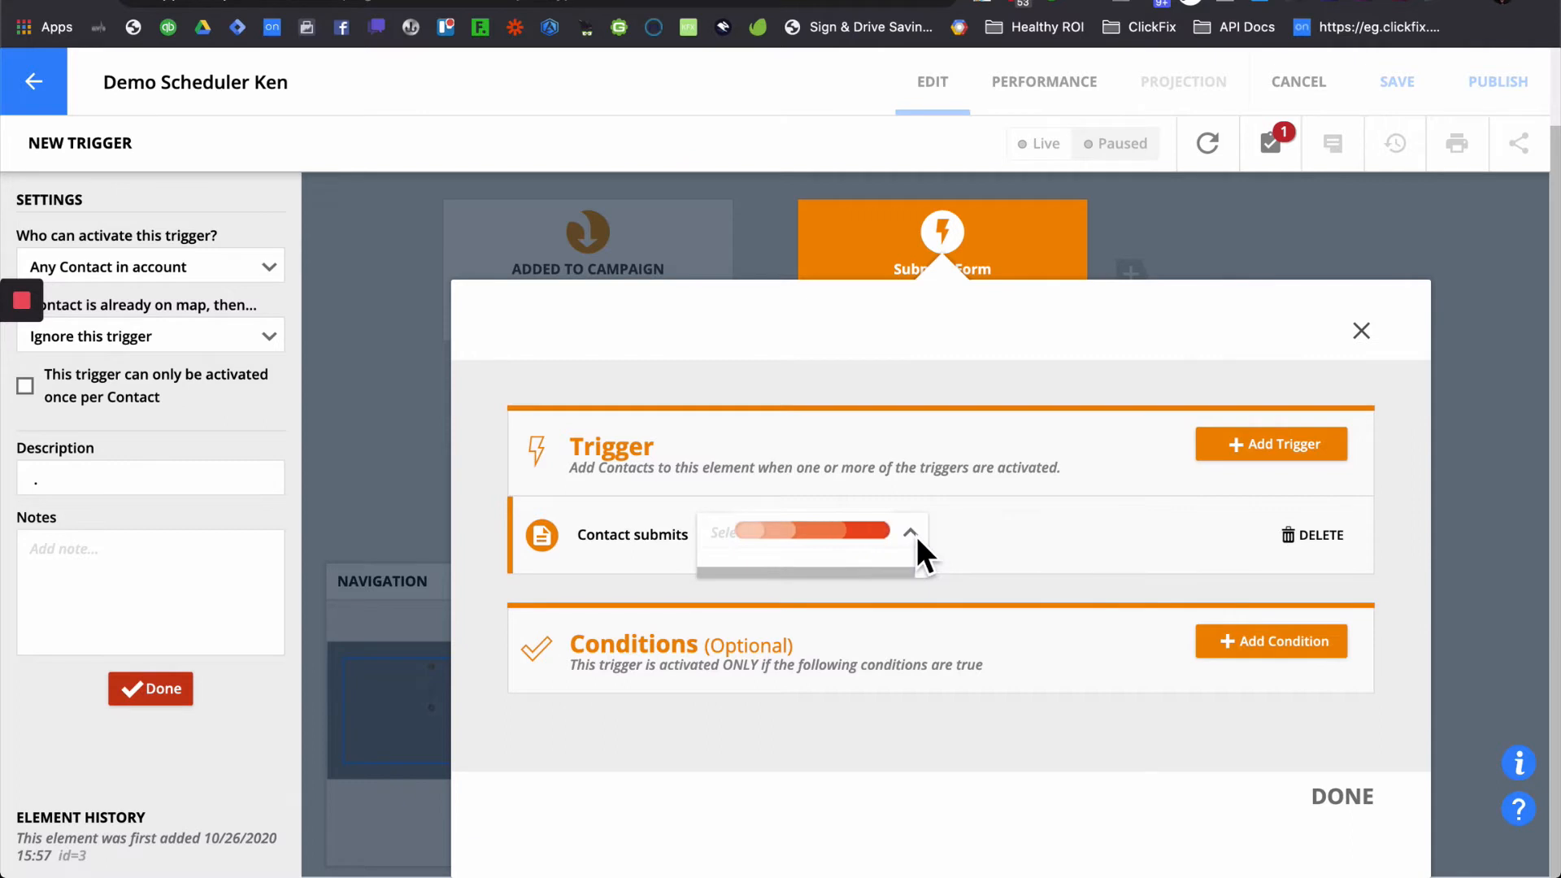
type("sch")
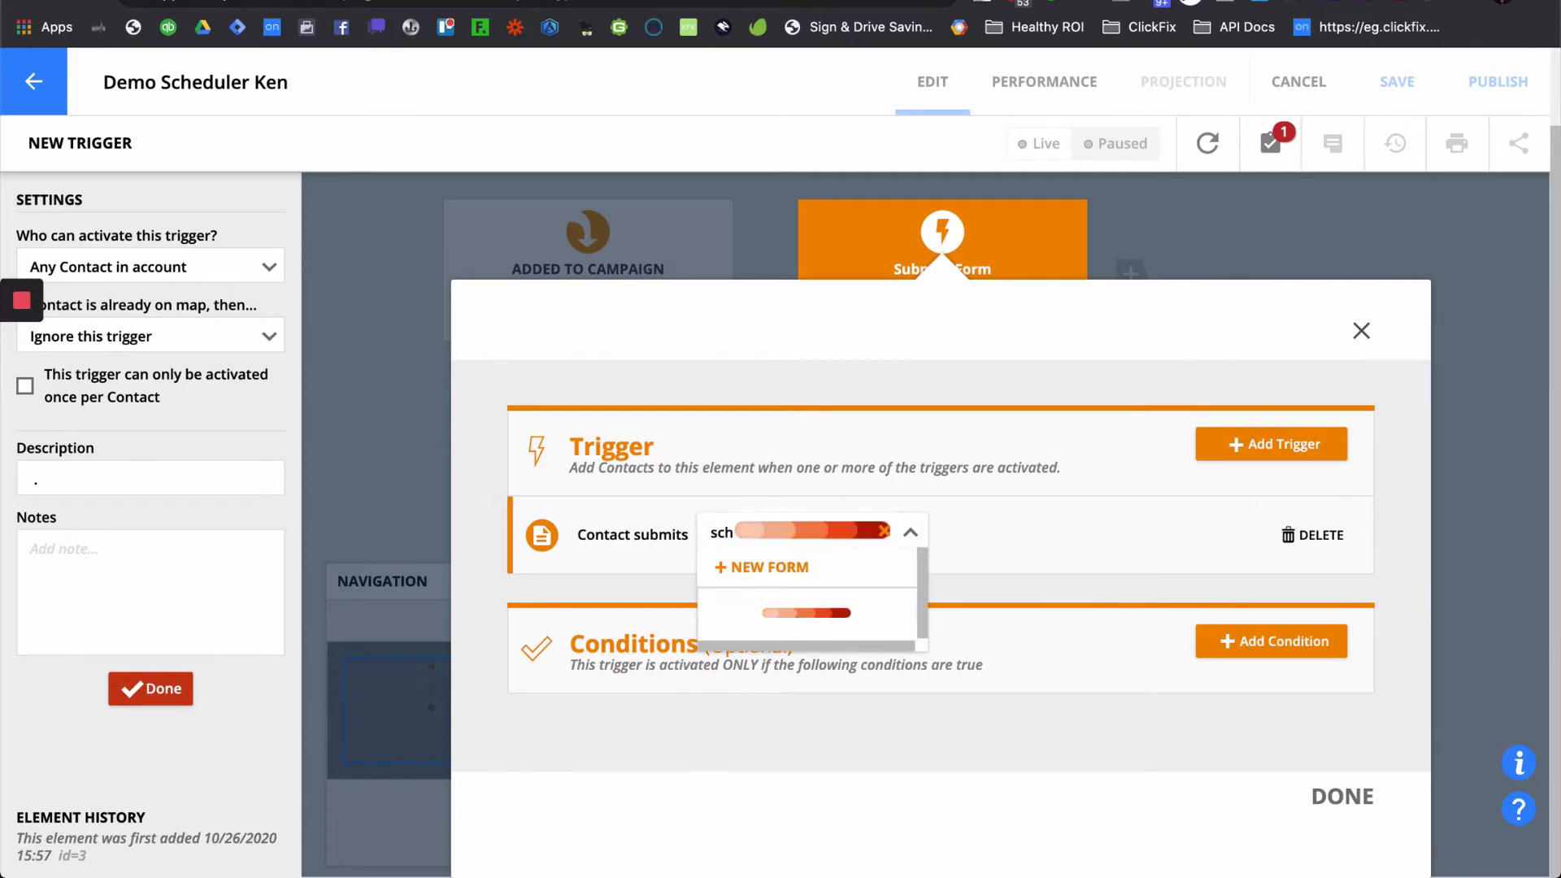
key("BackSpace")
key("BackSpace")
key("BackSpace")
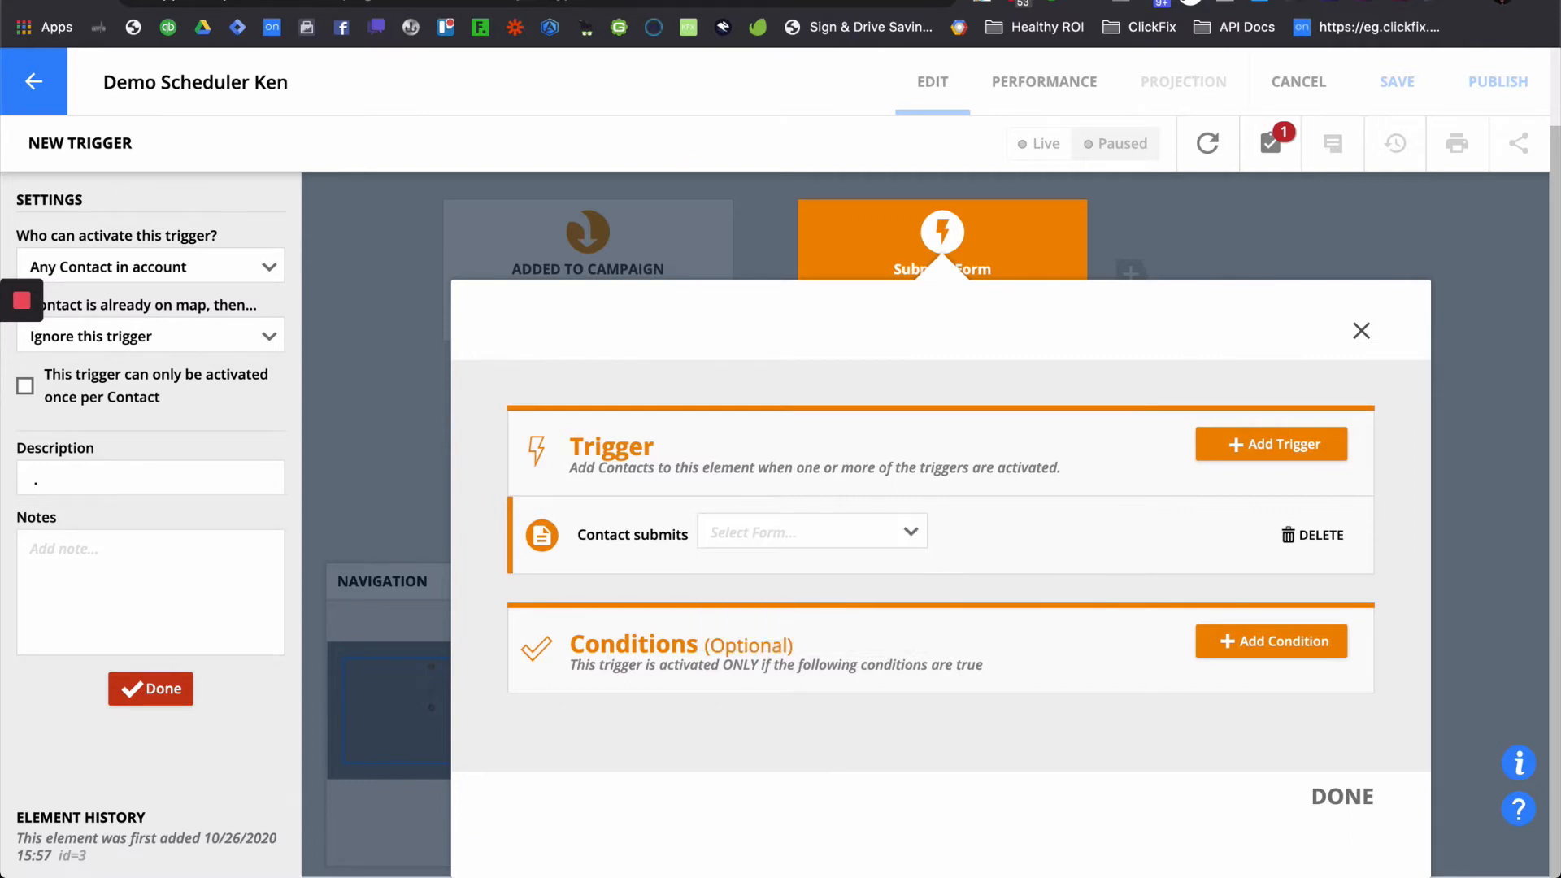
type("sch")
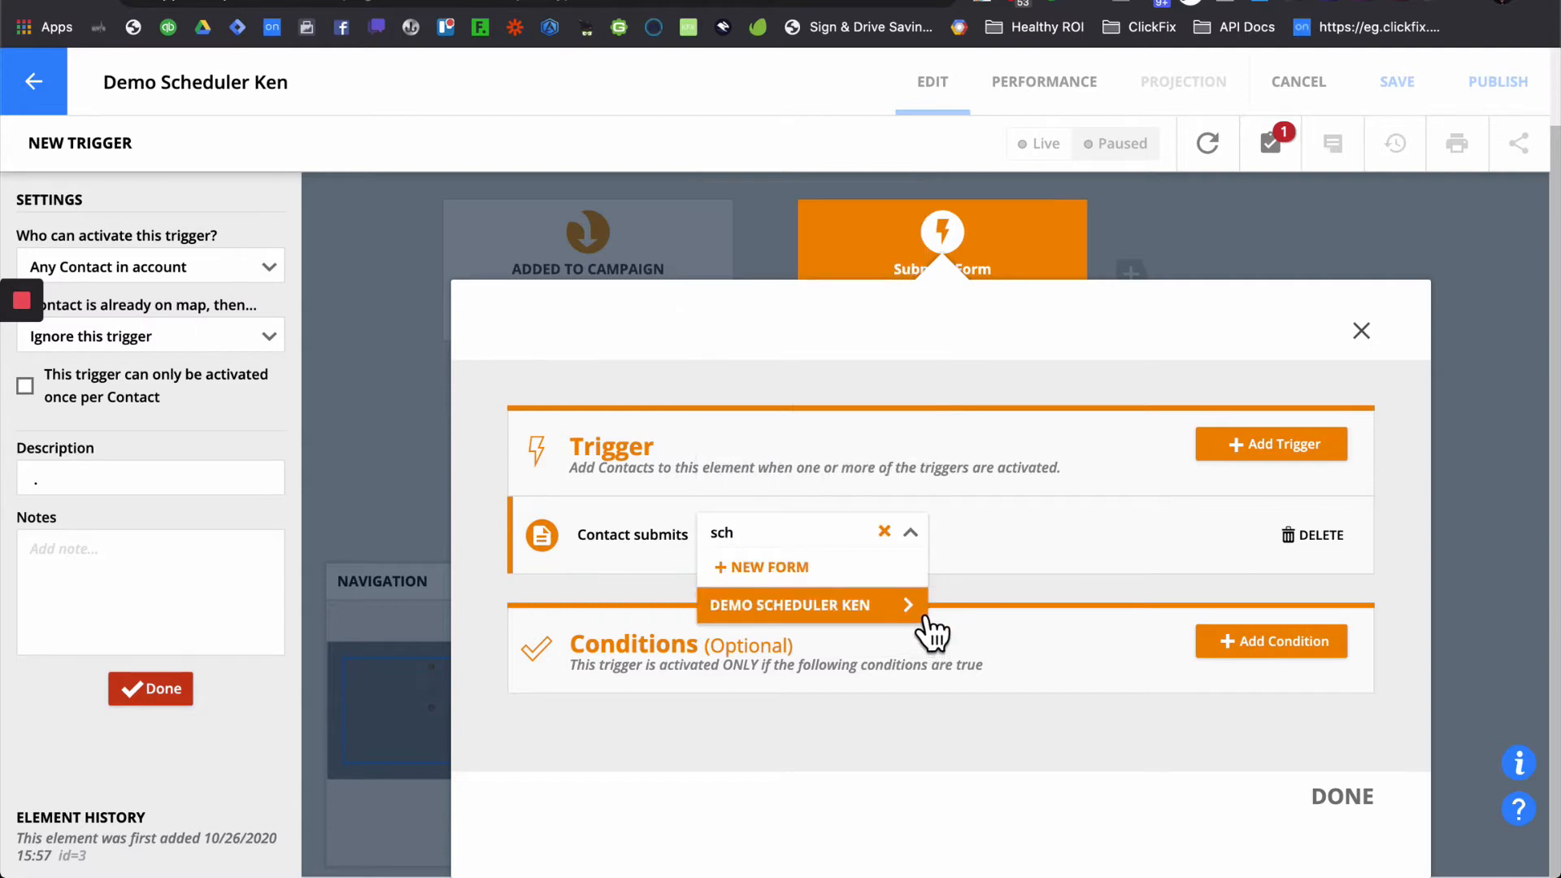
left_click(923, 618)
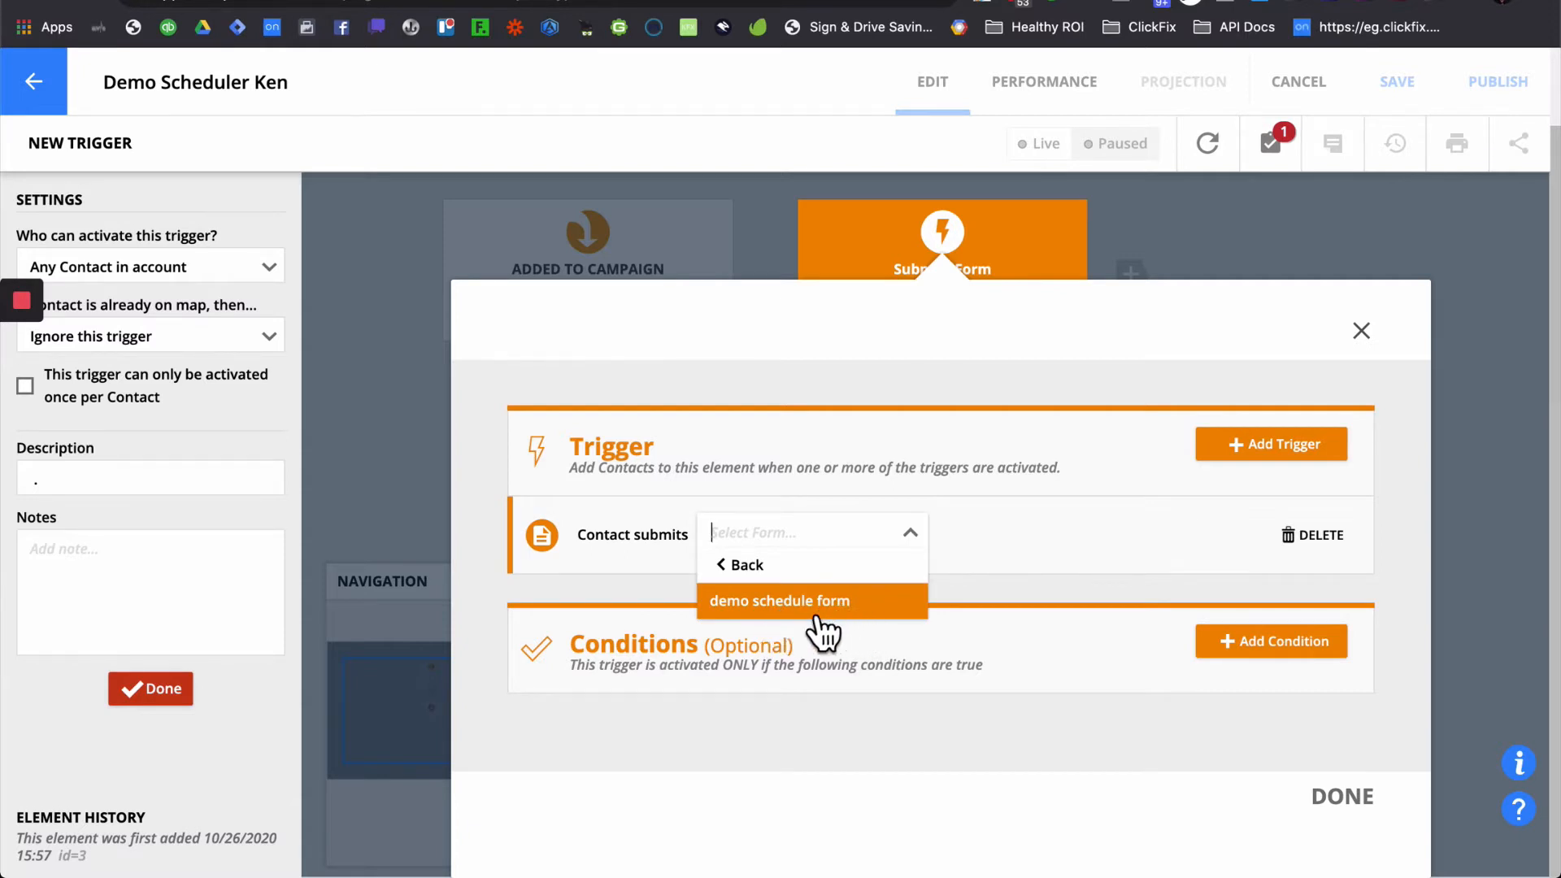
left_click(809, 609)
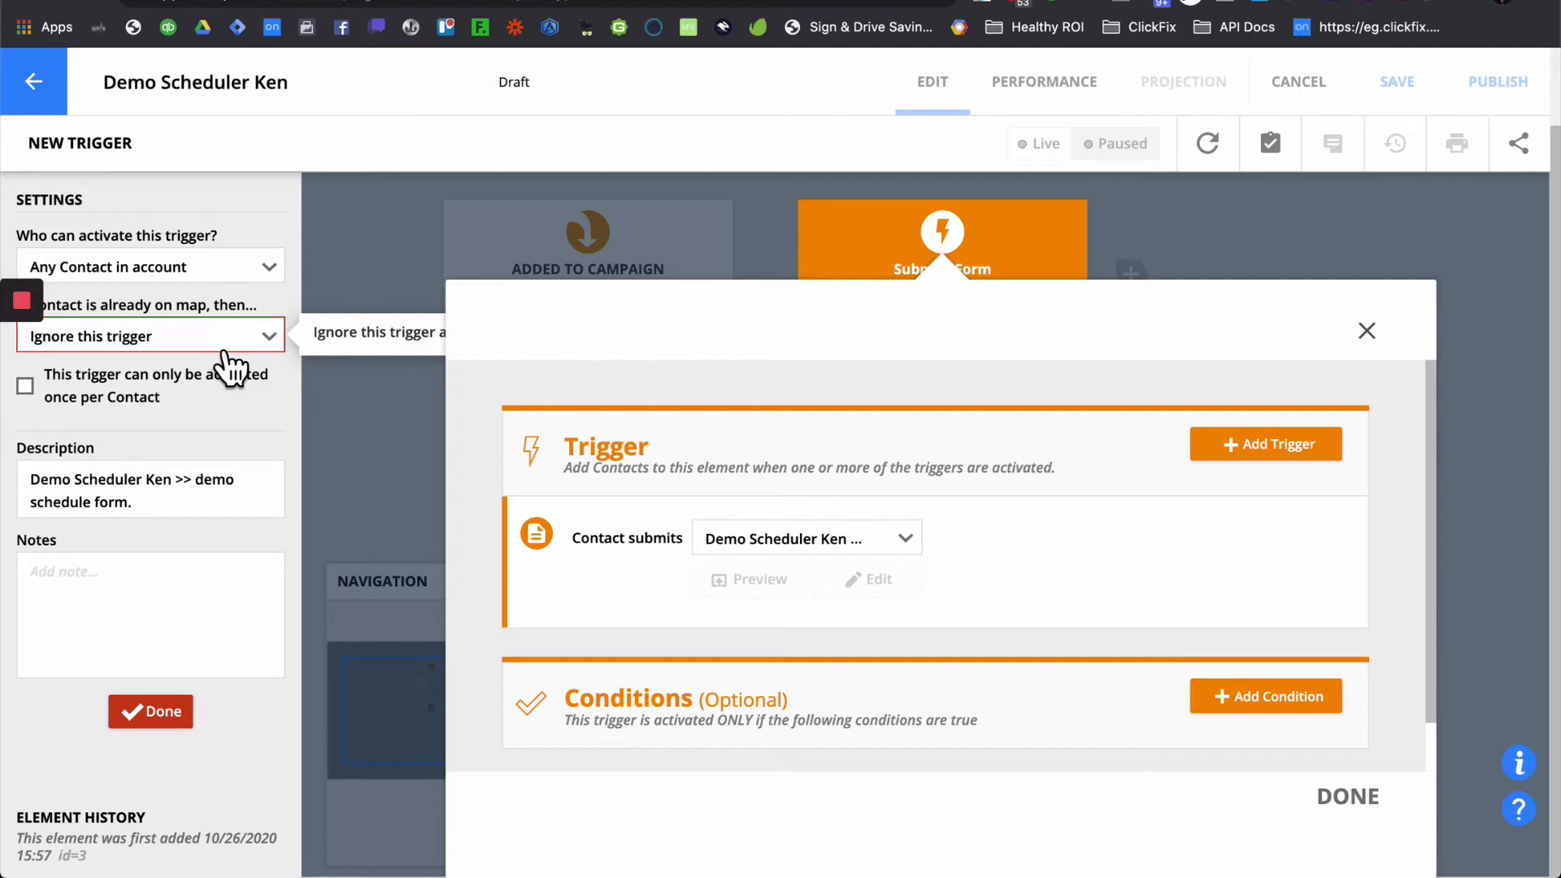
- Set the trigger to 'Move here when triggered' for contacts already on the map, and confirm
left_click(224, 348)
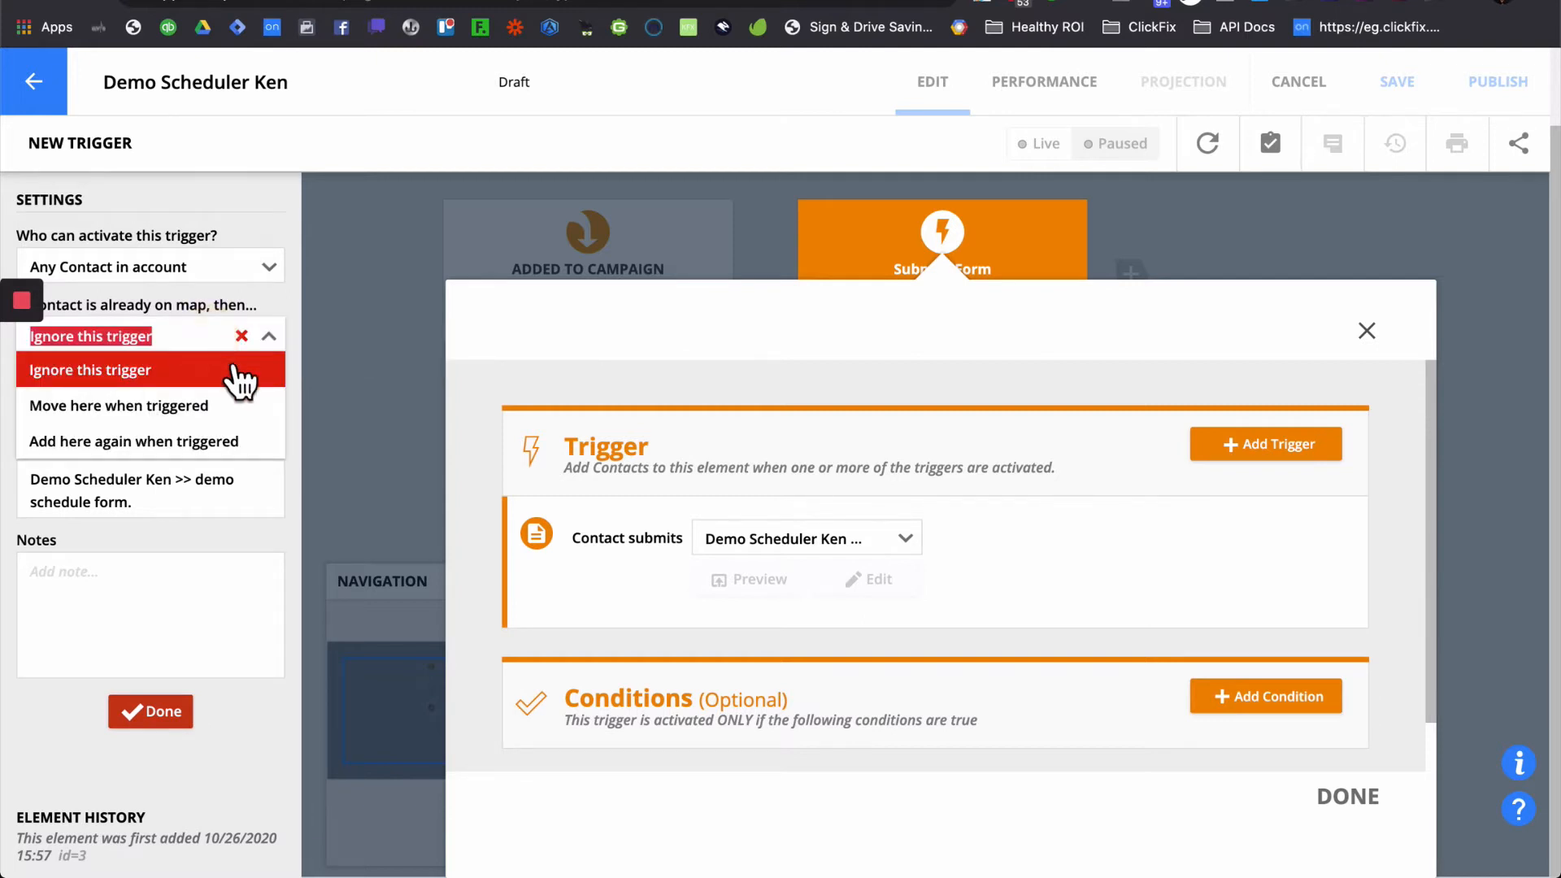
left_click(250, 419)
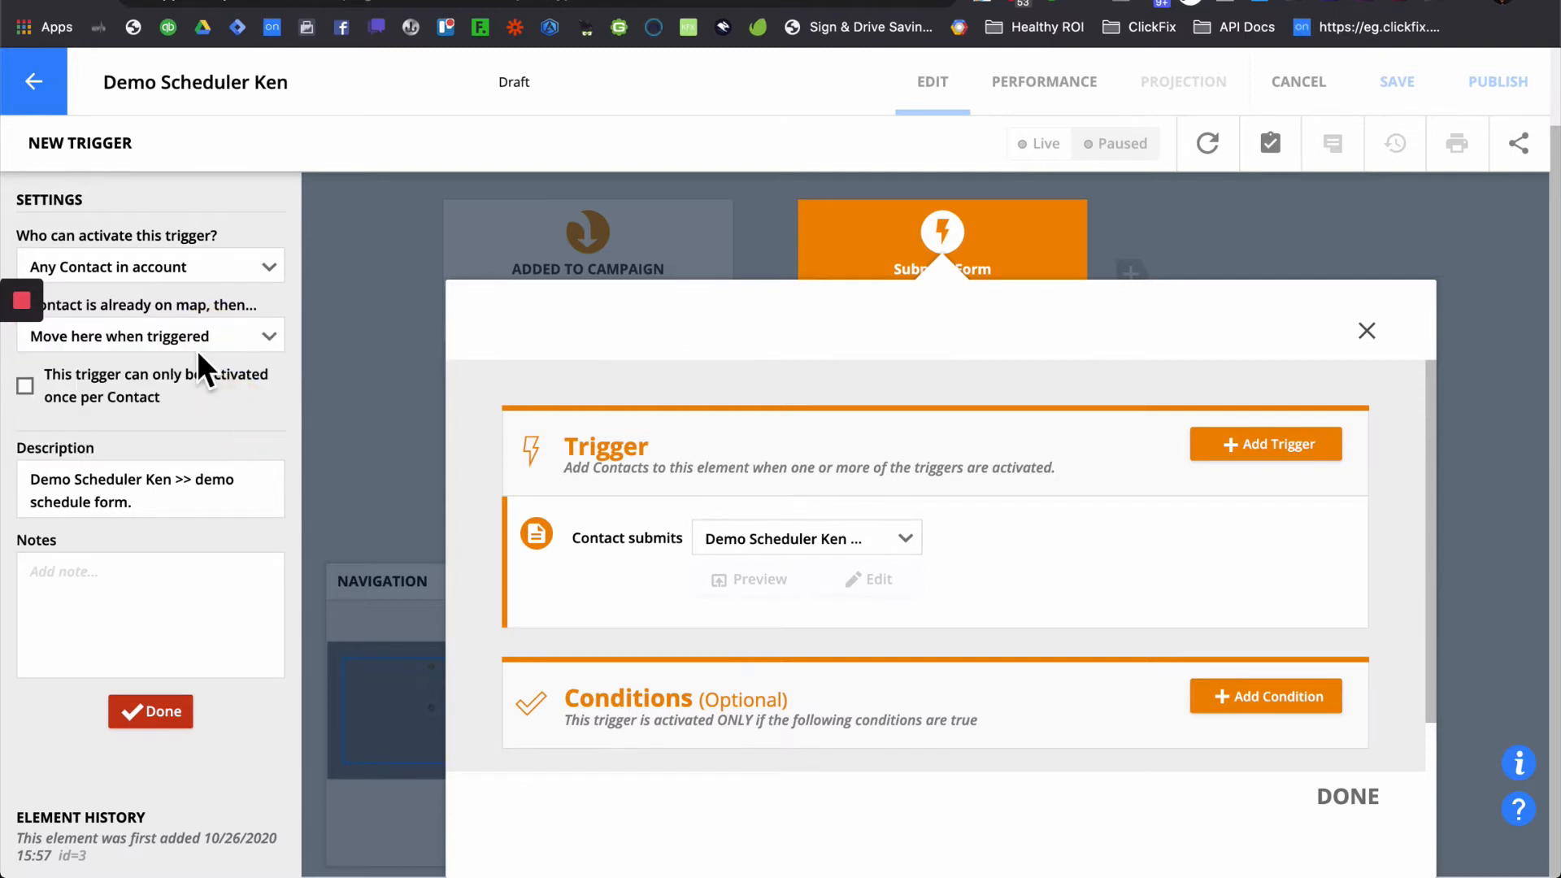
left_click(172, 717)
scroll(1342, 667, "down", 5)
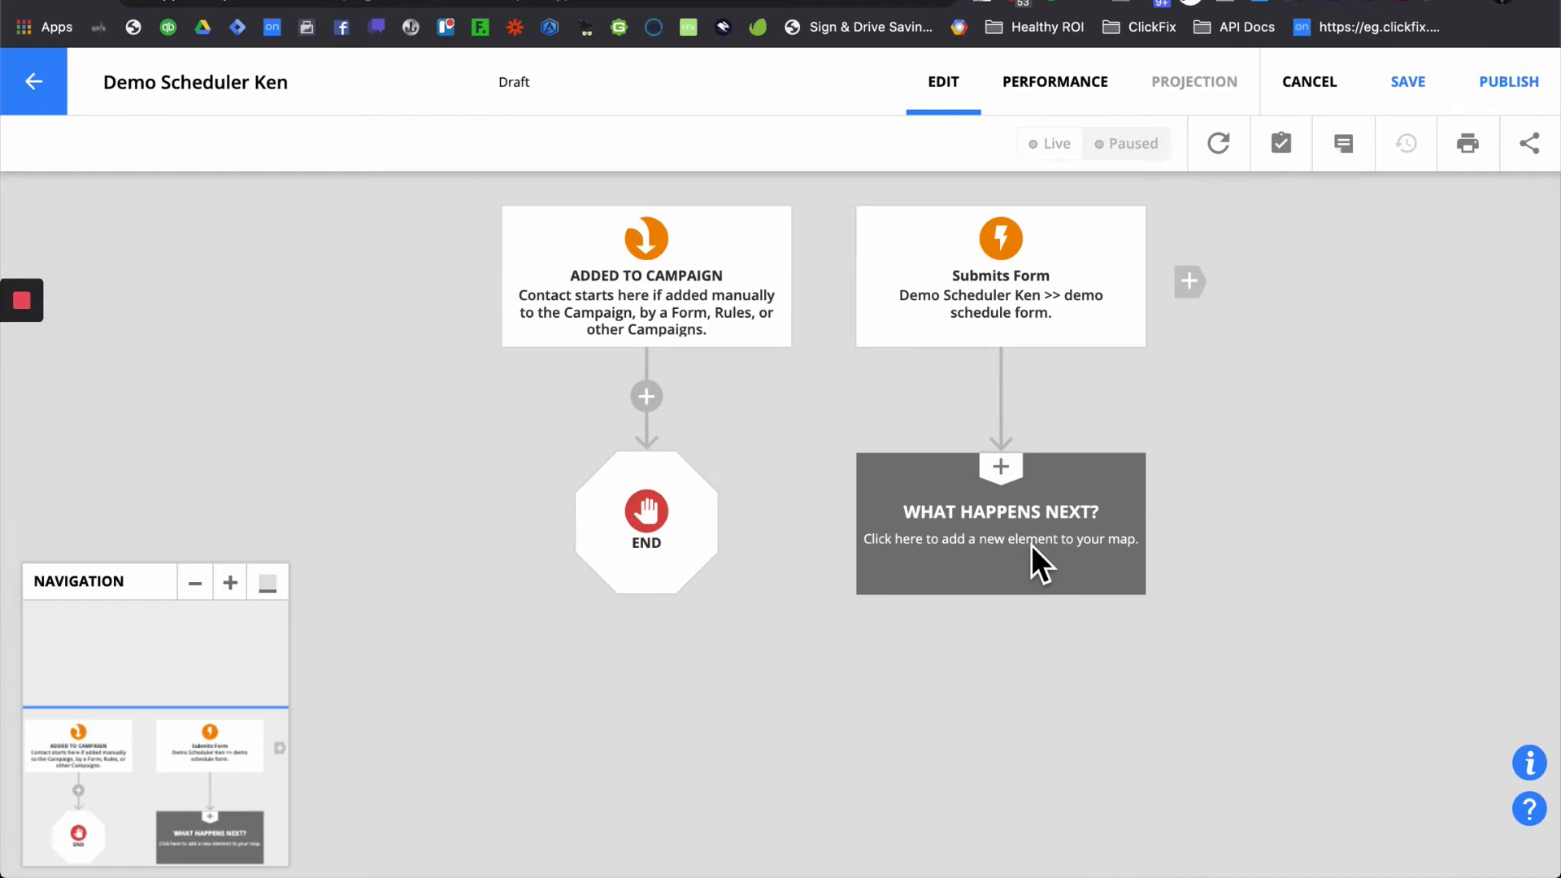
- Search 'web' and place a Send to a Webhook step right after the Submits Form trigger
left_click(1031, 545)
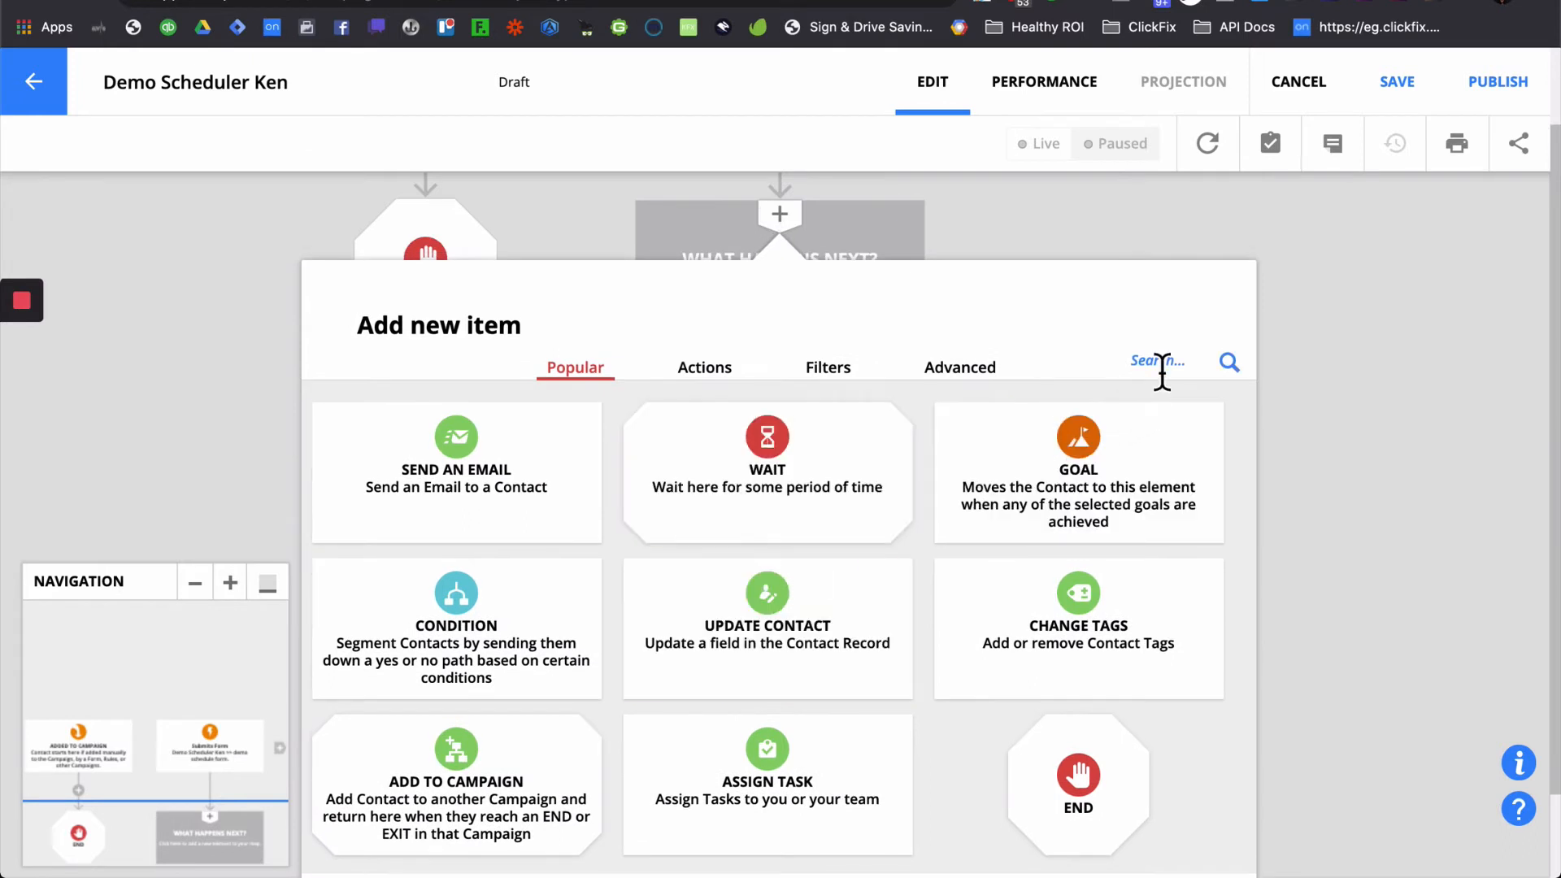
left_click(1161, 364)
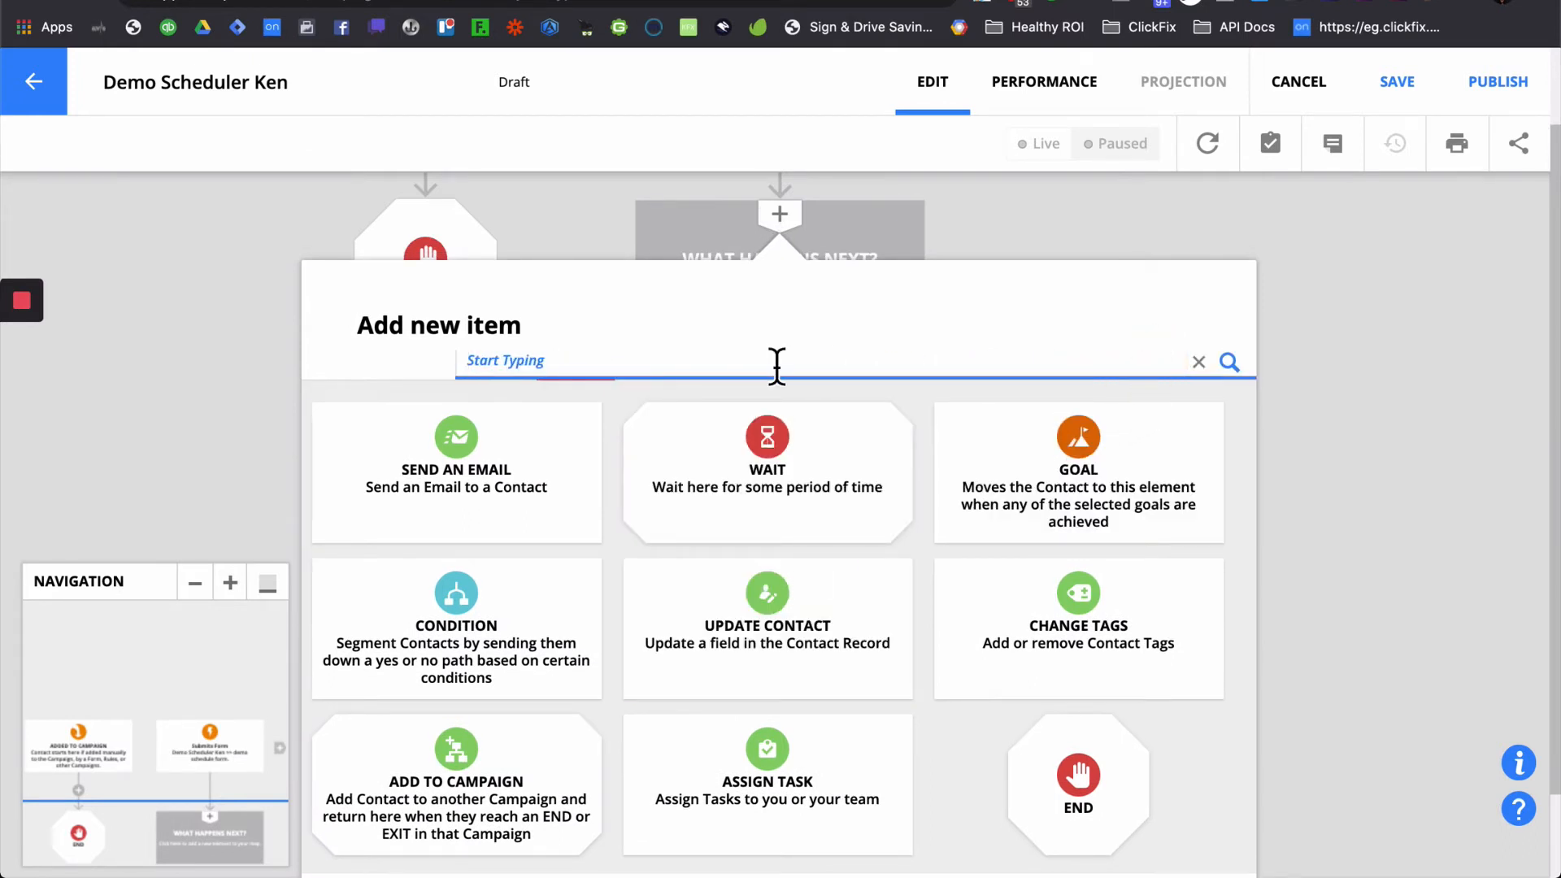
type("web")
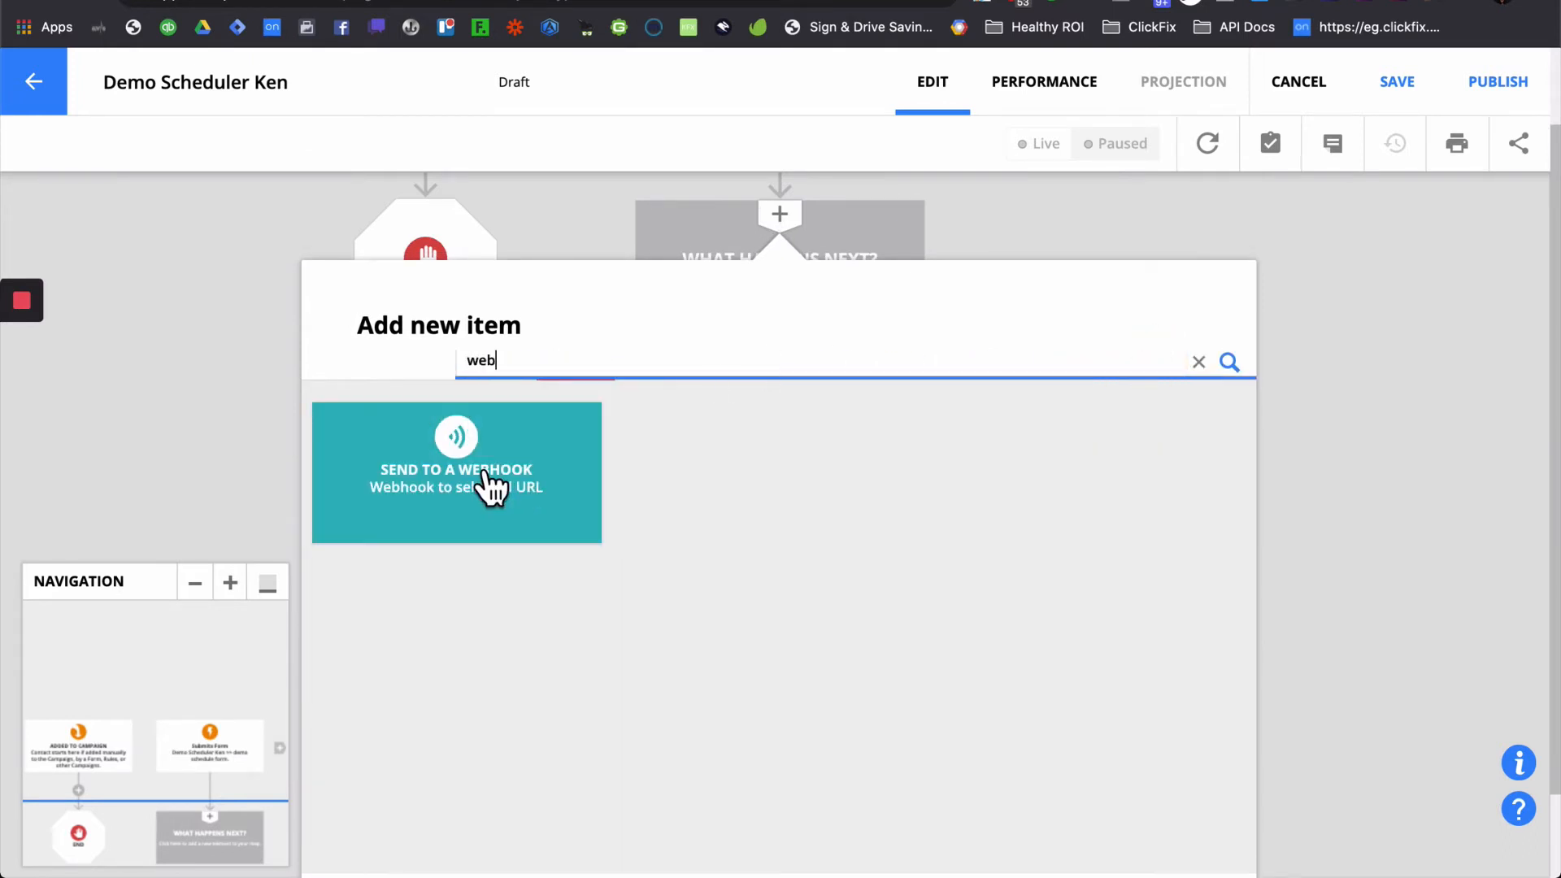
left_click(490, 488)
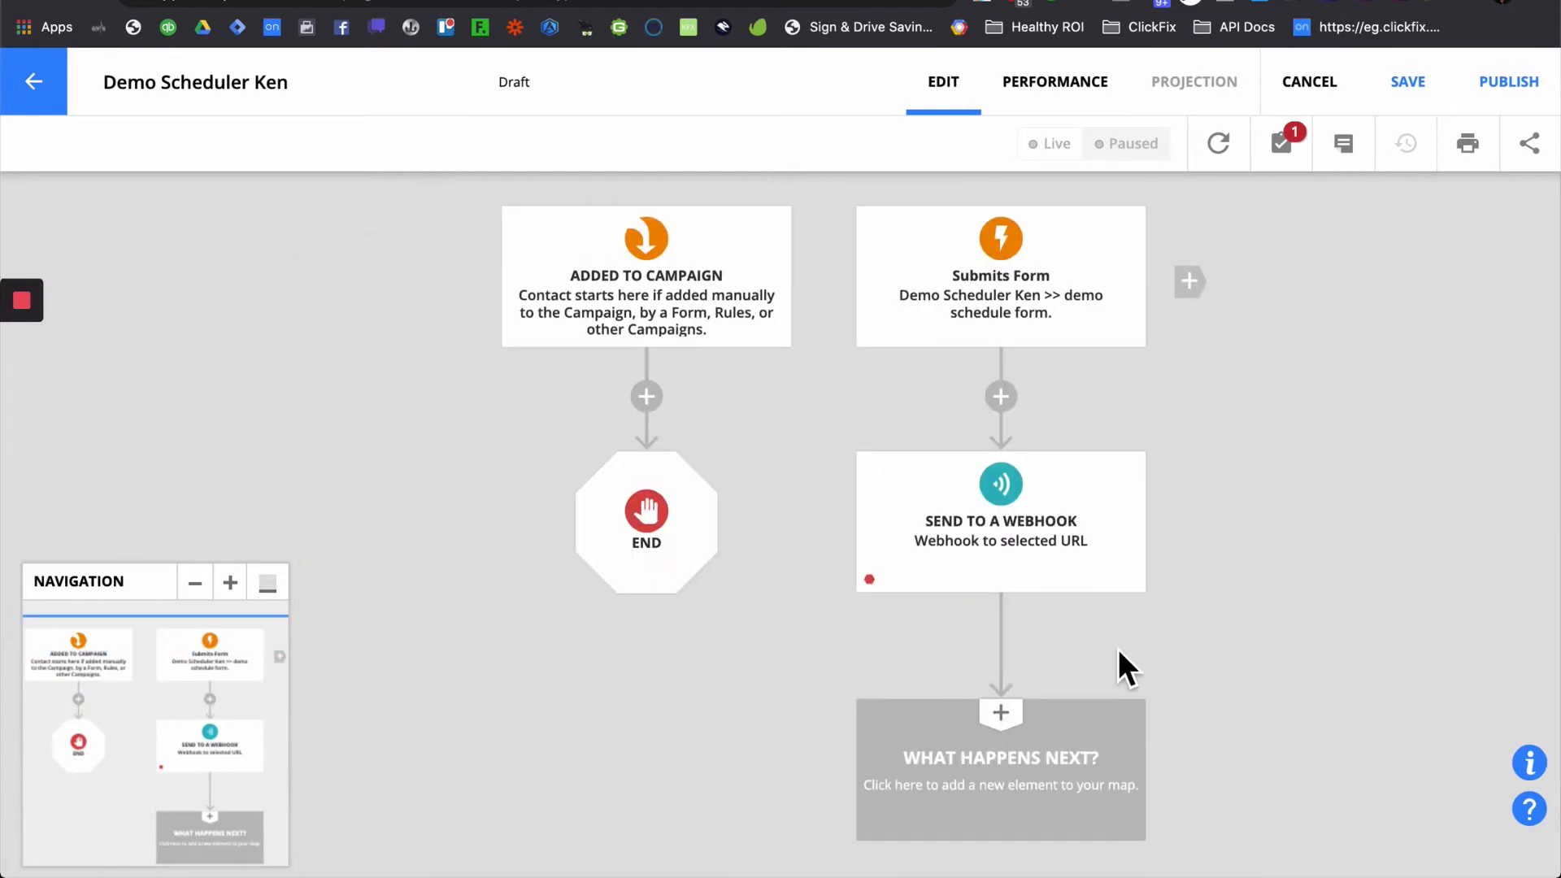
mouse_move(1022, 593)
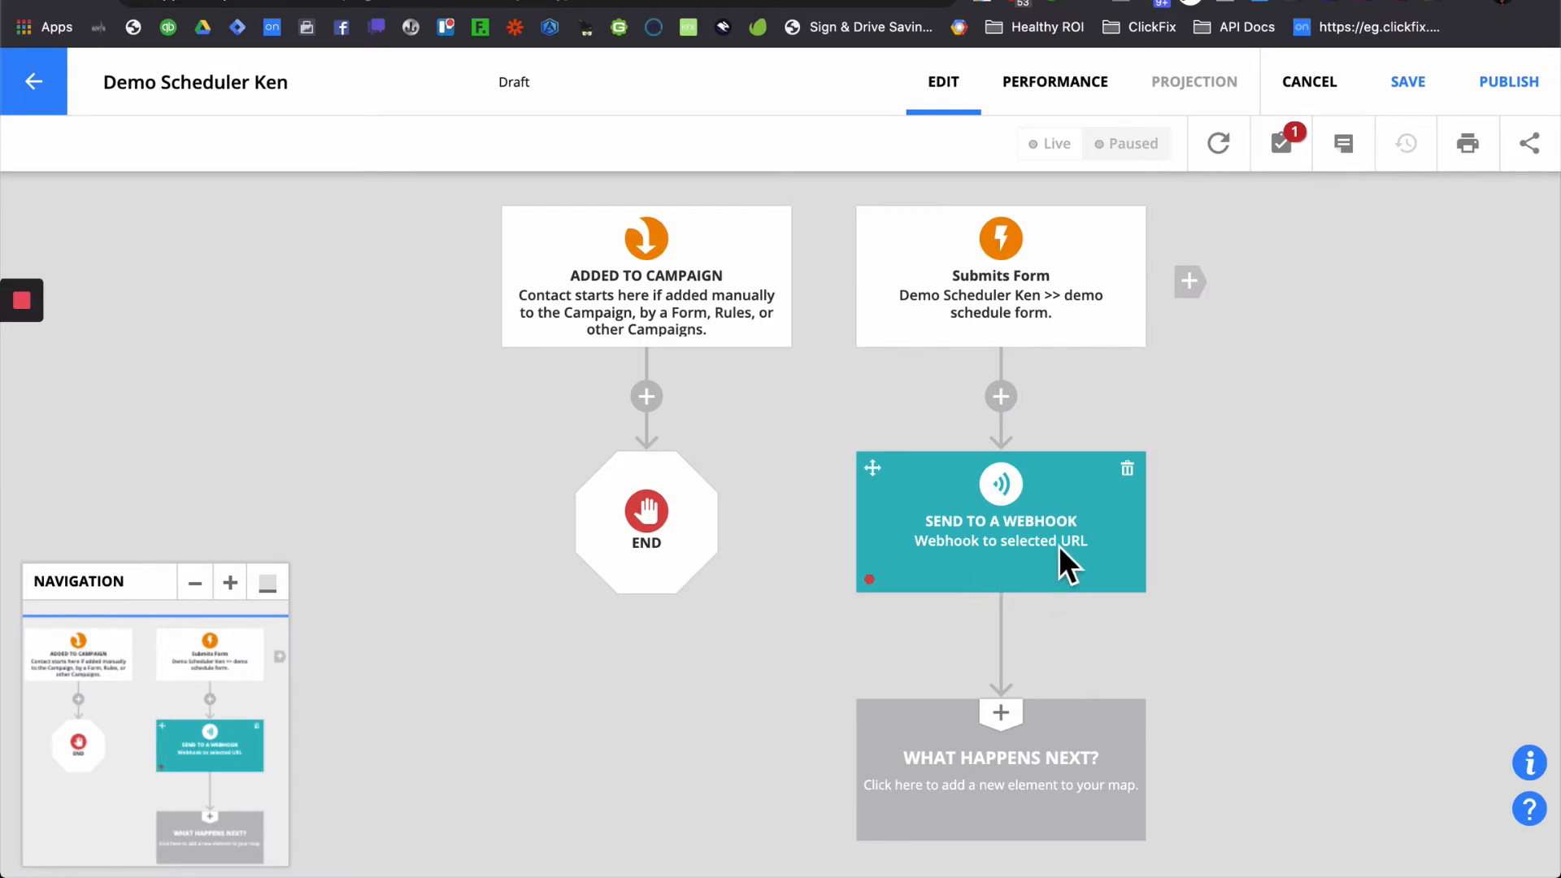
left_click(1018, 748)
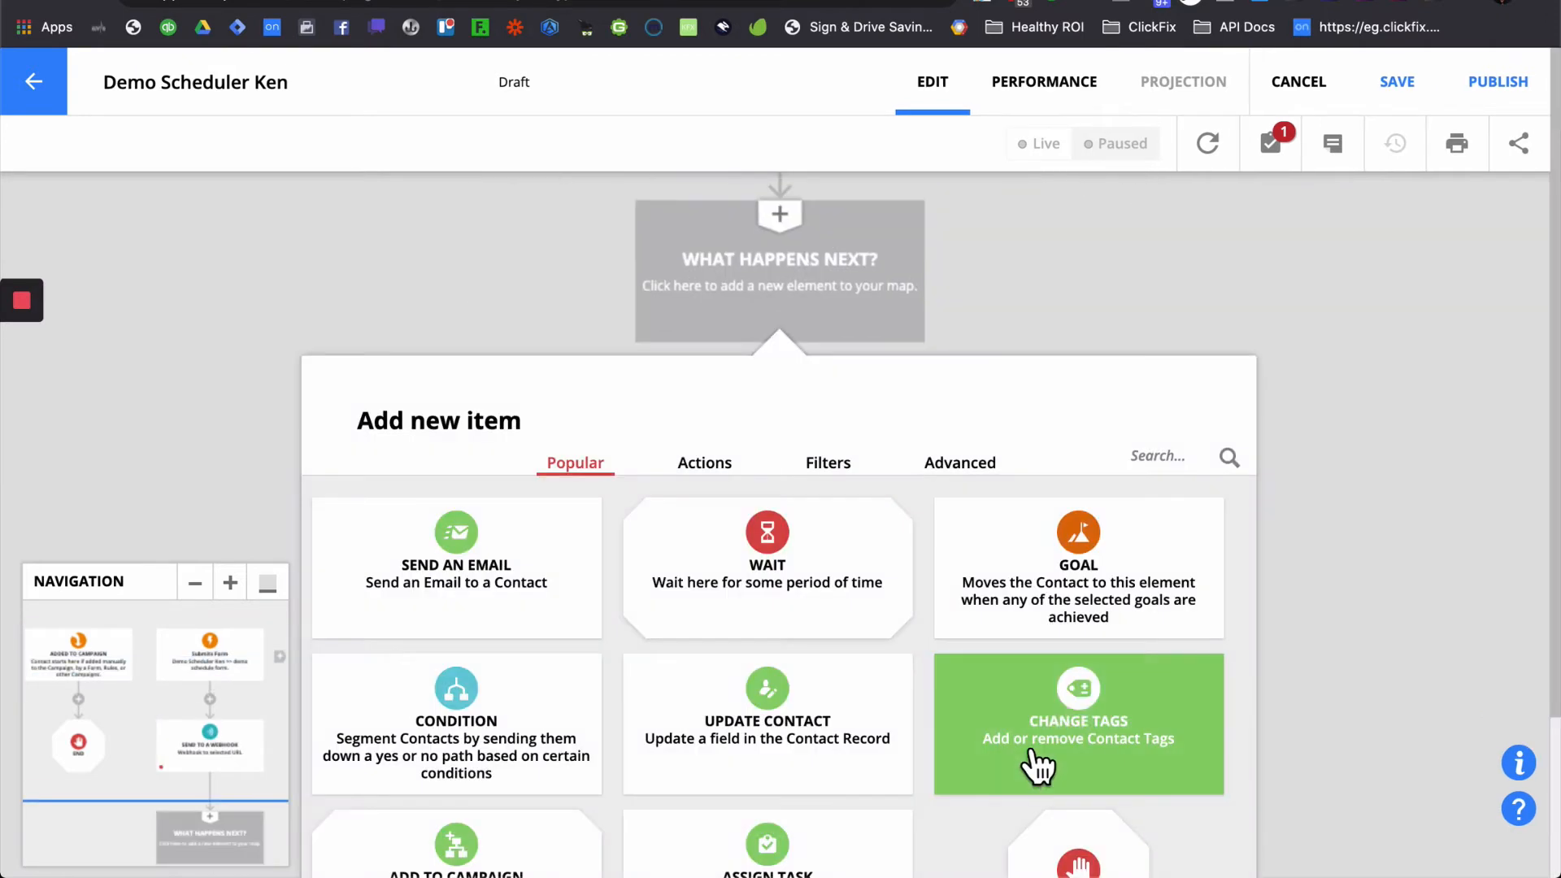
- Add a second Send to a Webhook step, followed by a Send an Email step
left_click(1160, 457)
type("web")
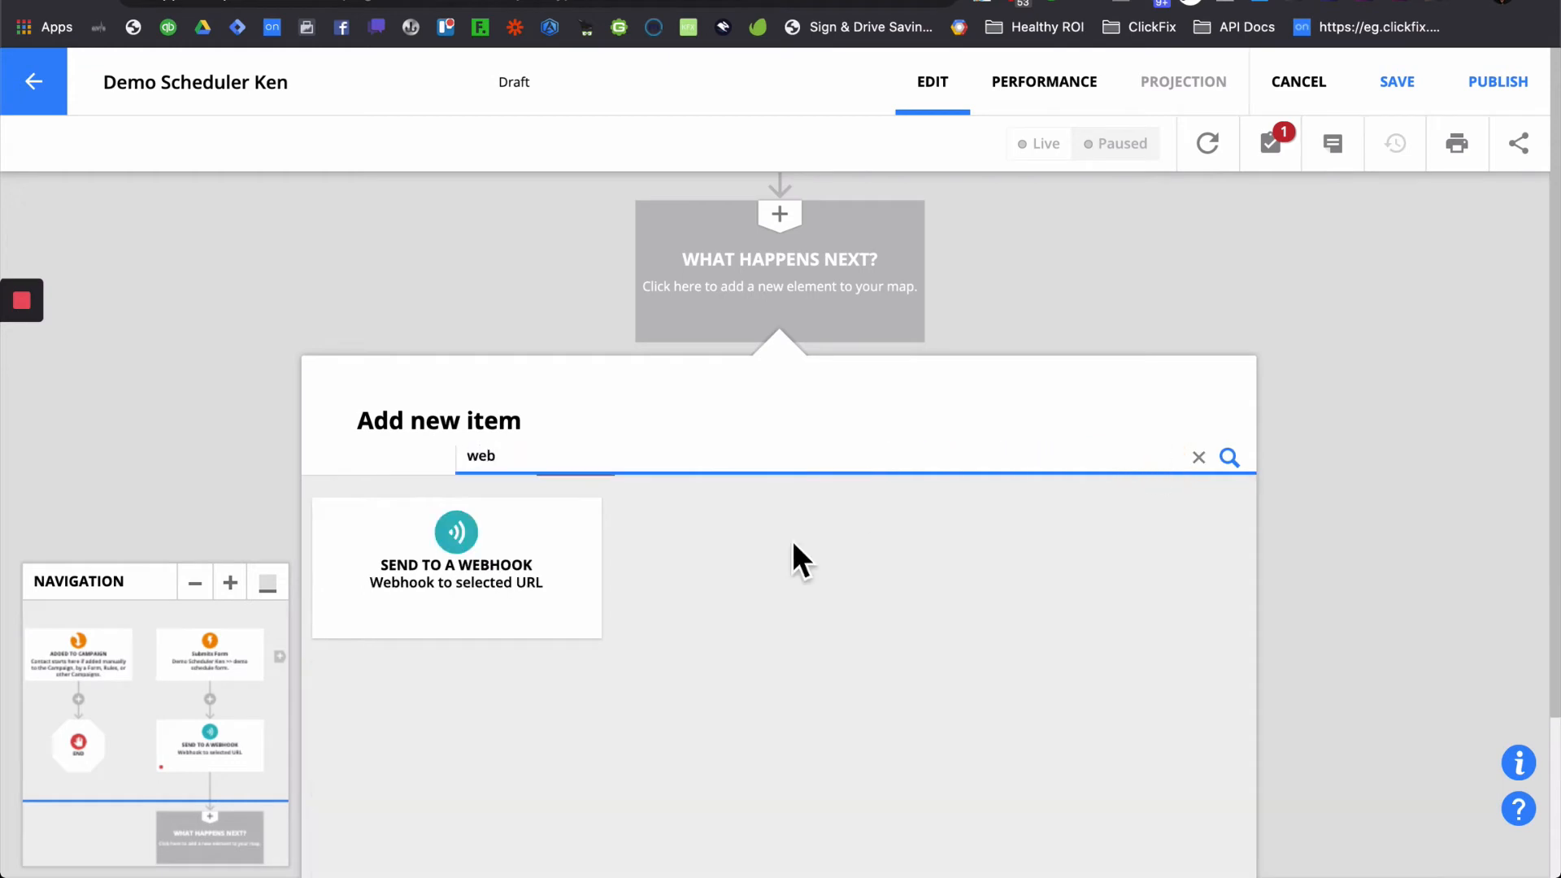
left_click(463, 585)
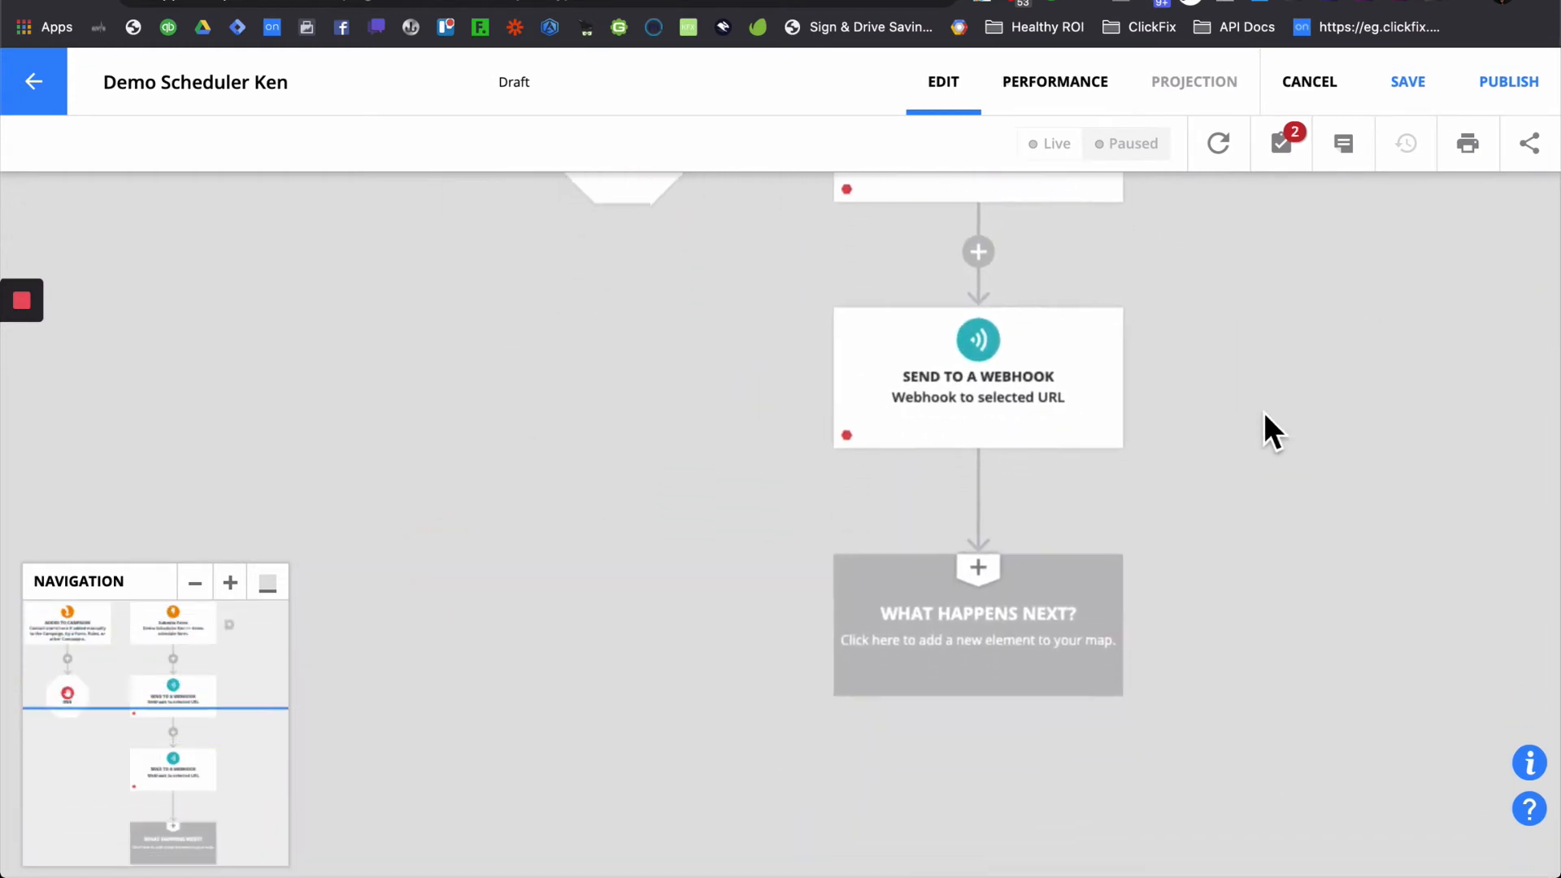
left_click(959, 588)
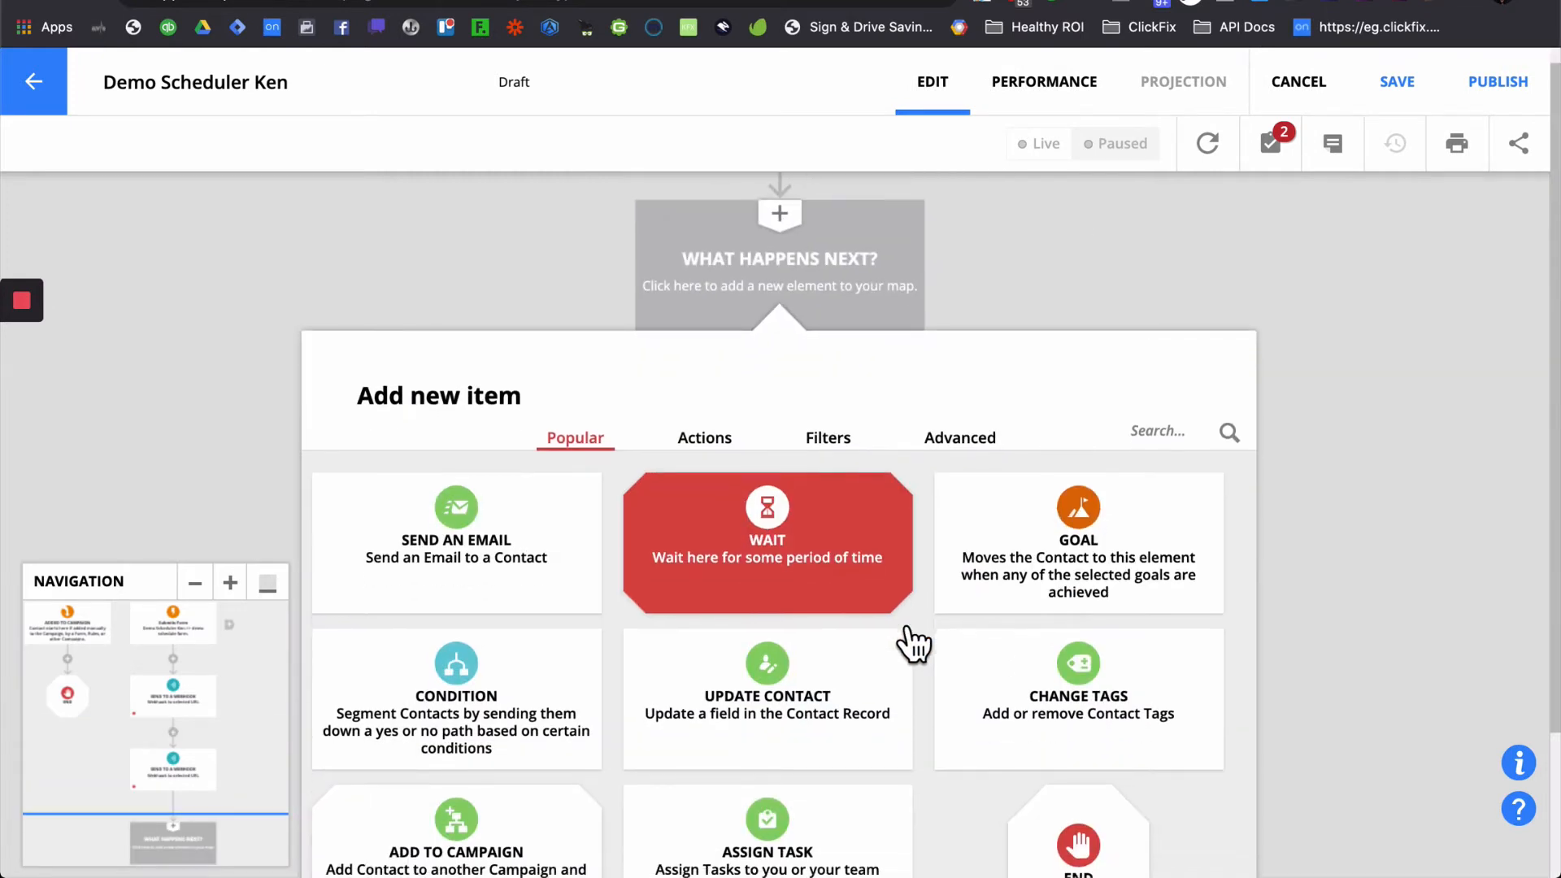
left_click(569, 579)
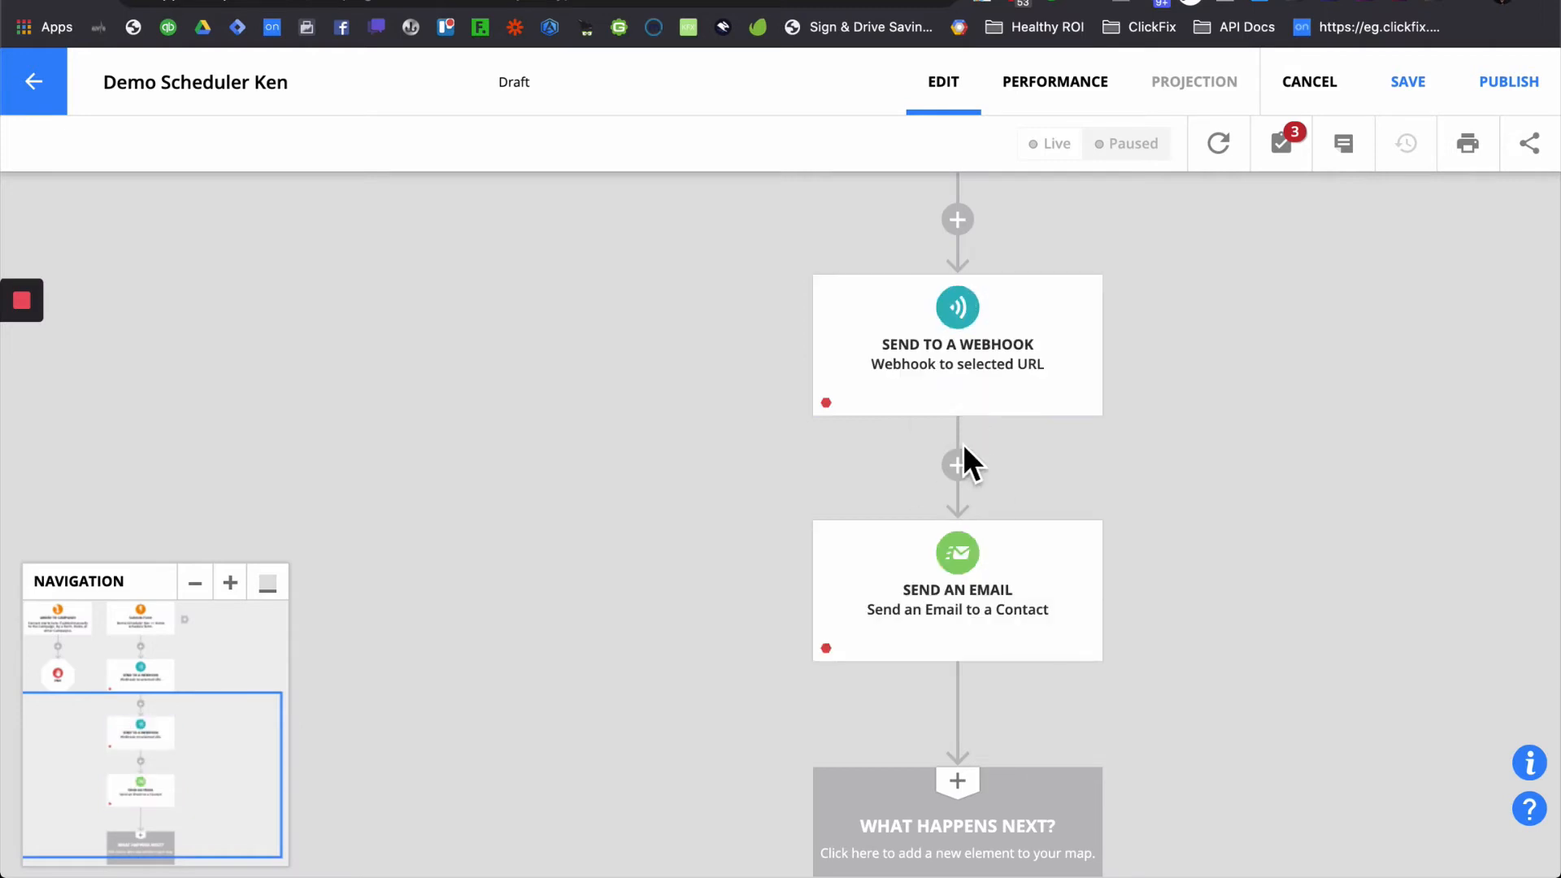
- End the flow after the email step, save the campaign, and switch to ClickFix.io
scroll(954, 587, "down", 1)
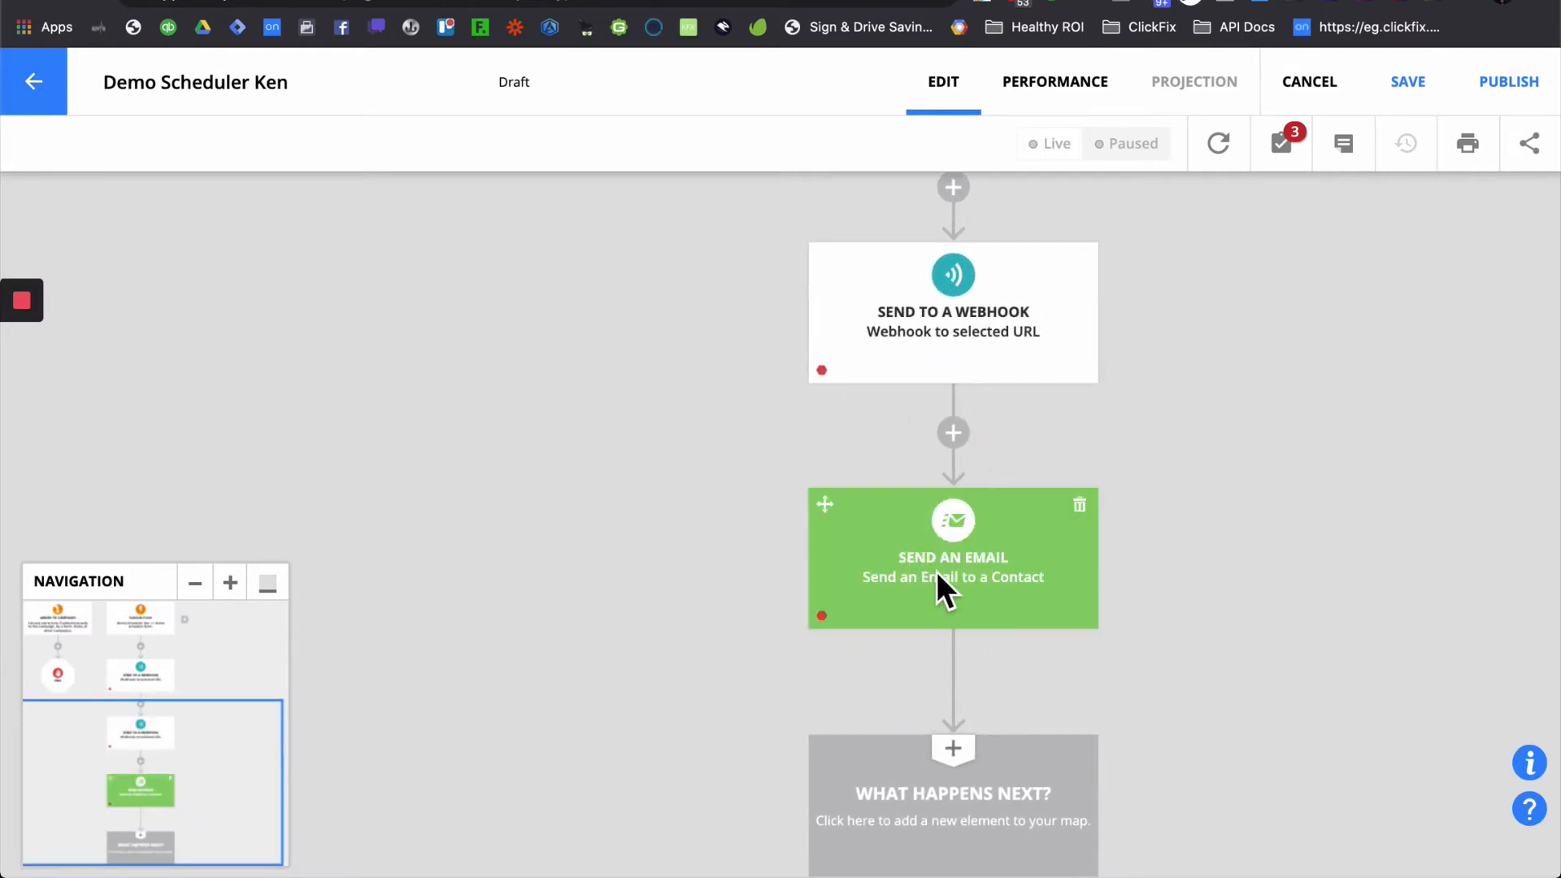
scroll(974, 584, "down", 3)
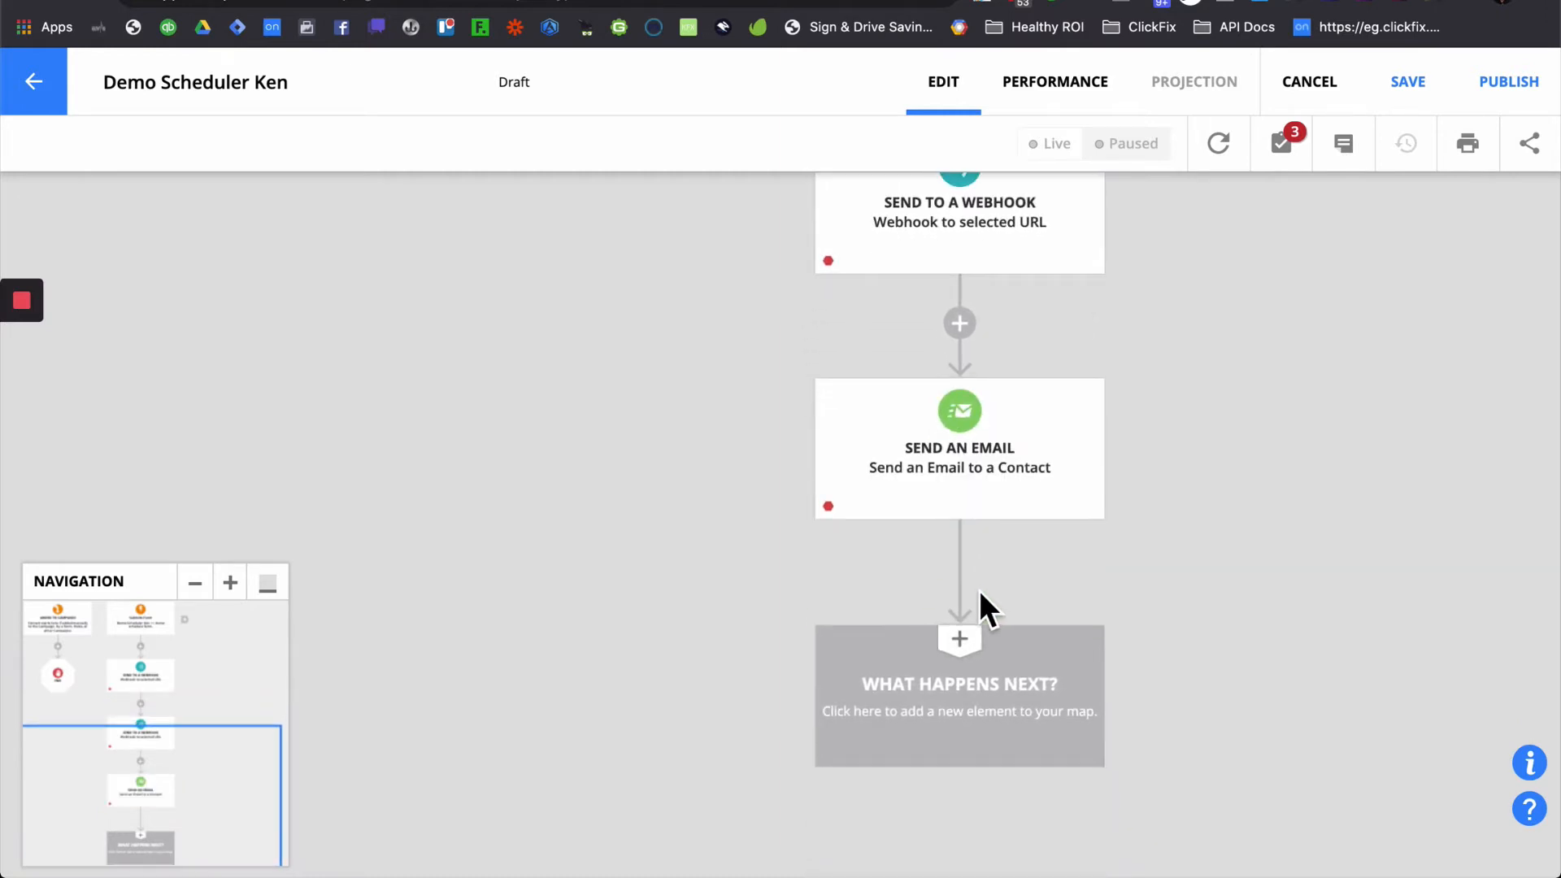
scroll(979, 590, "up", 2)
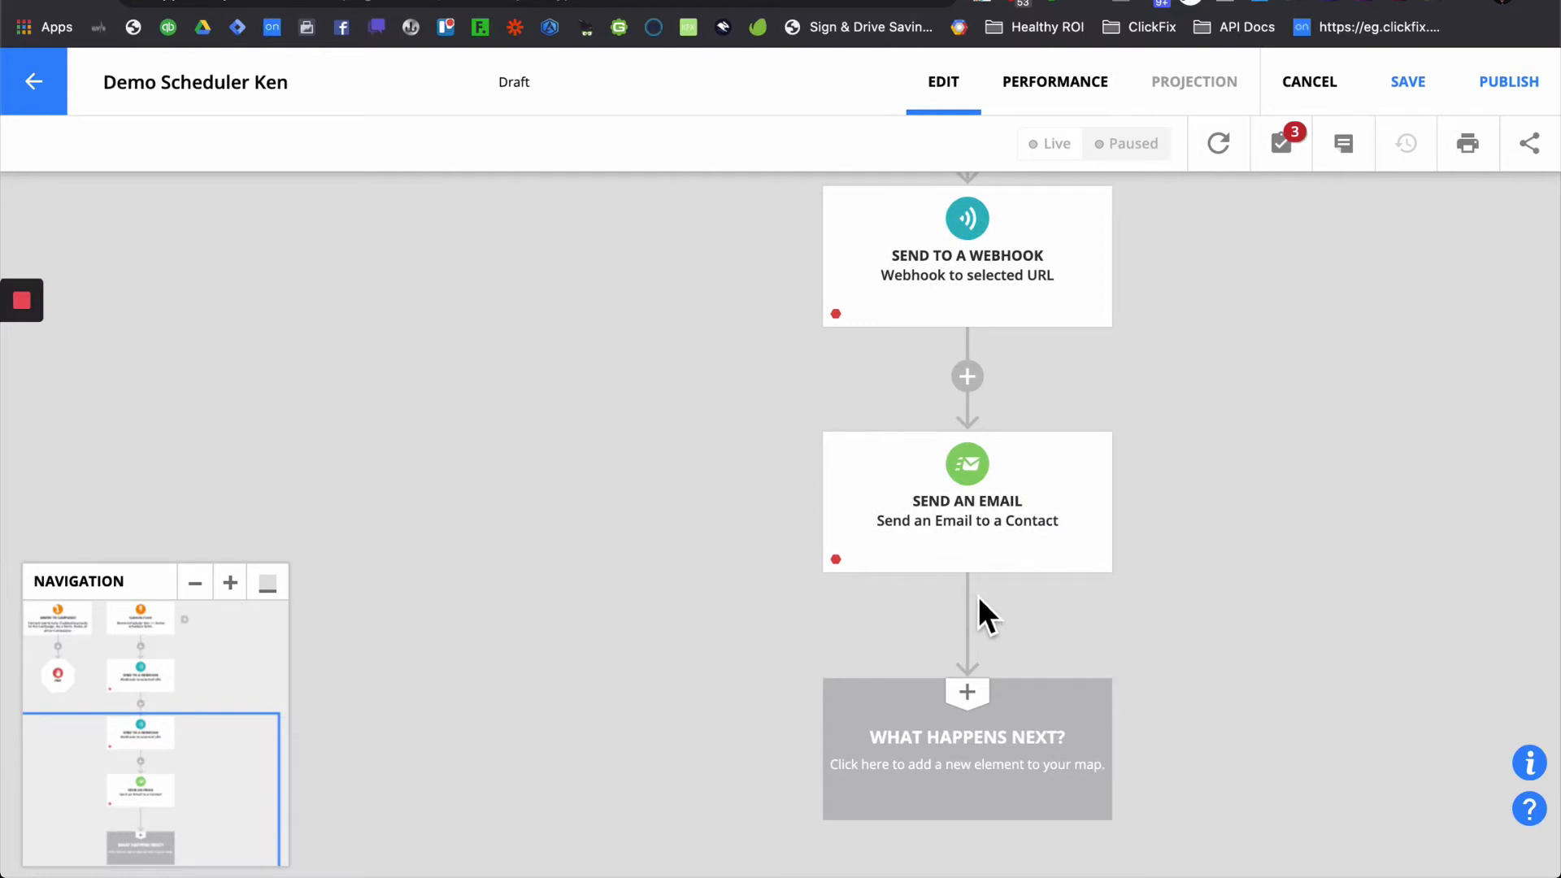
scroll(1066, 651, "up", 10)
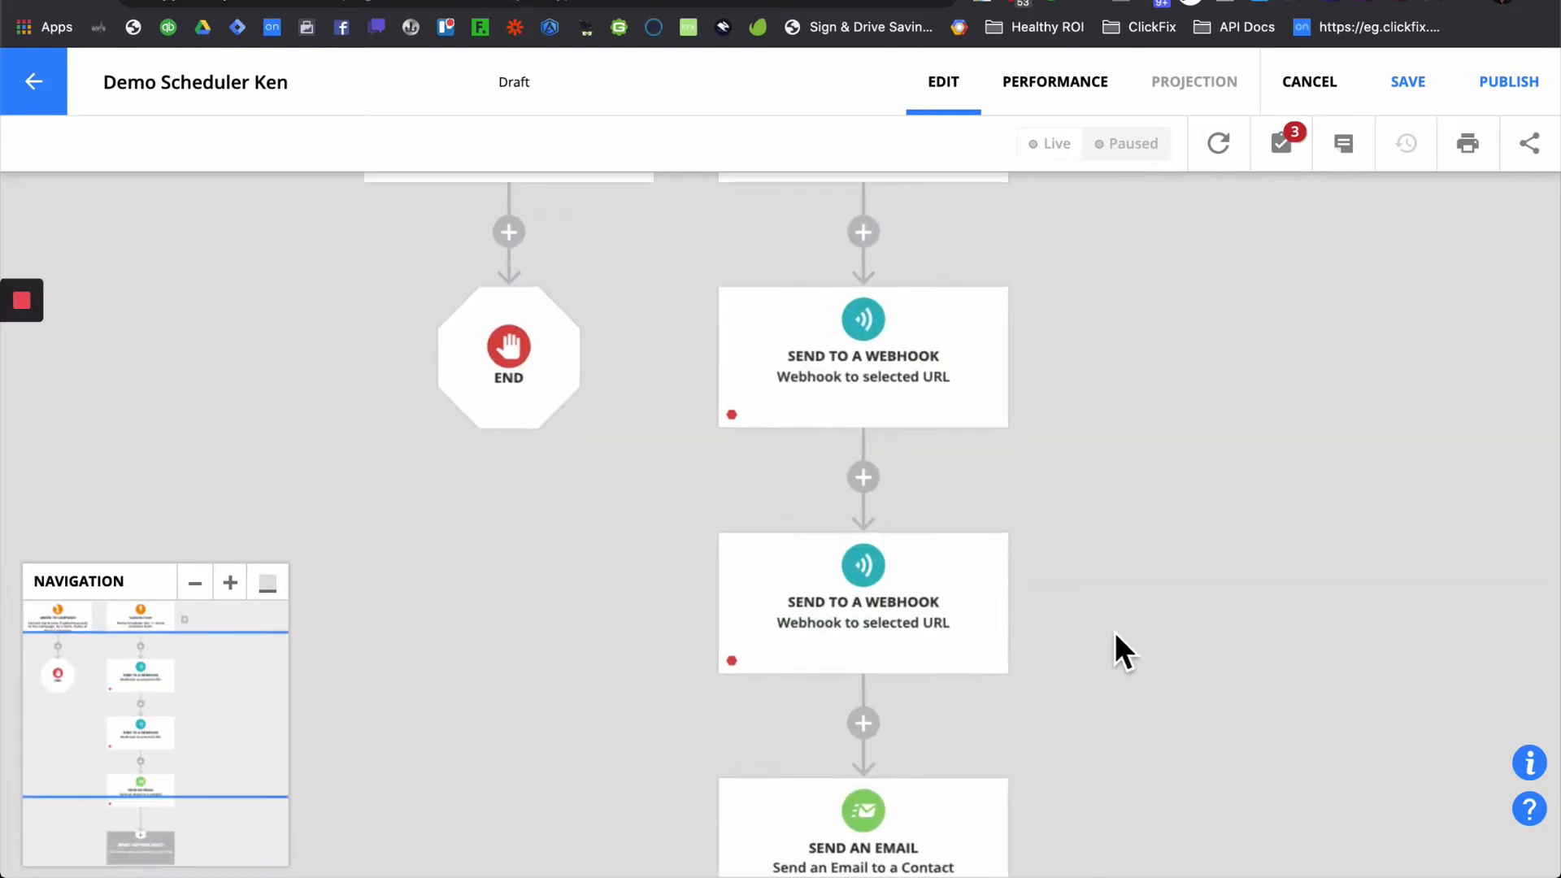
scroll(1115, 634, "down", 8)
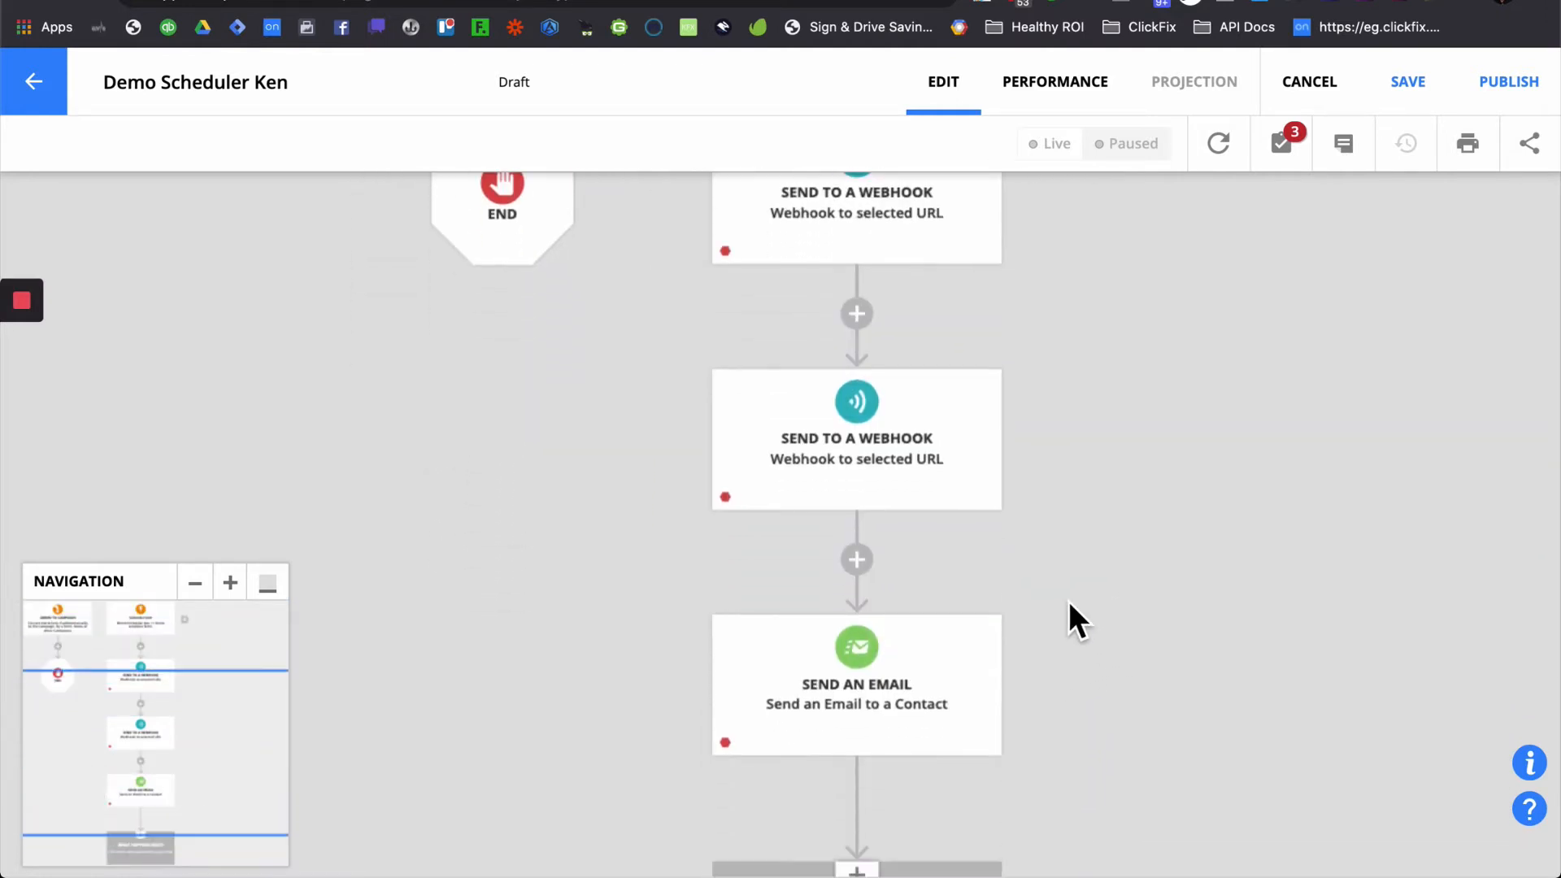
scroll(1160, 528, "down", 5)
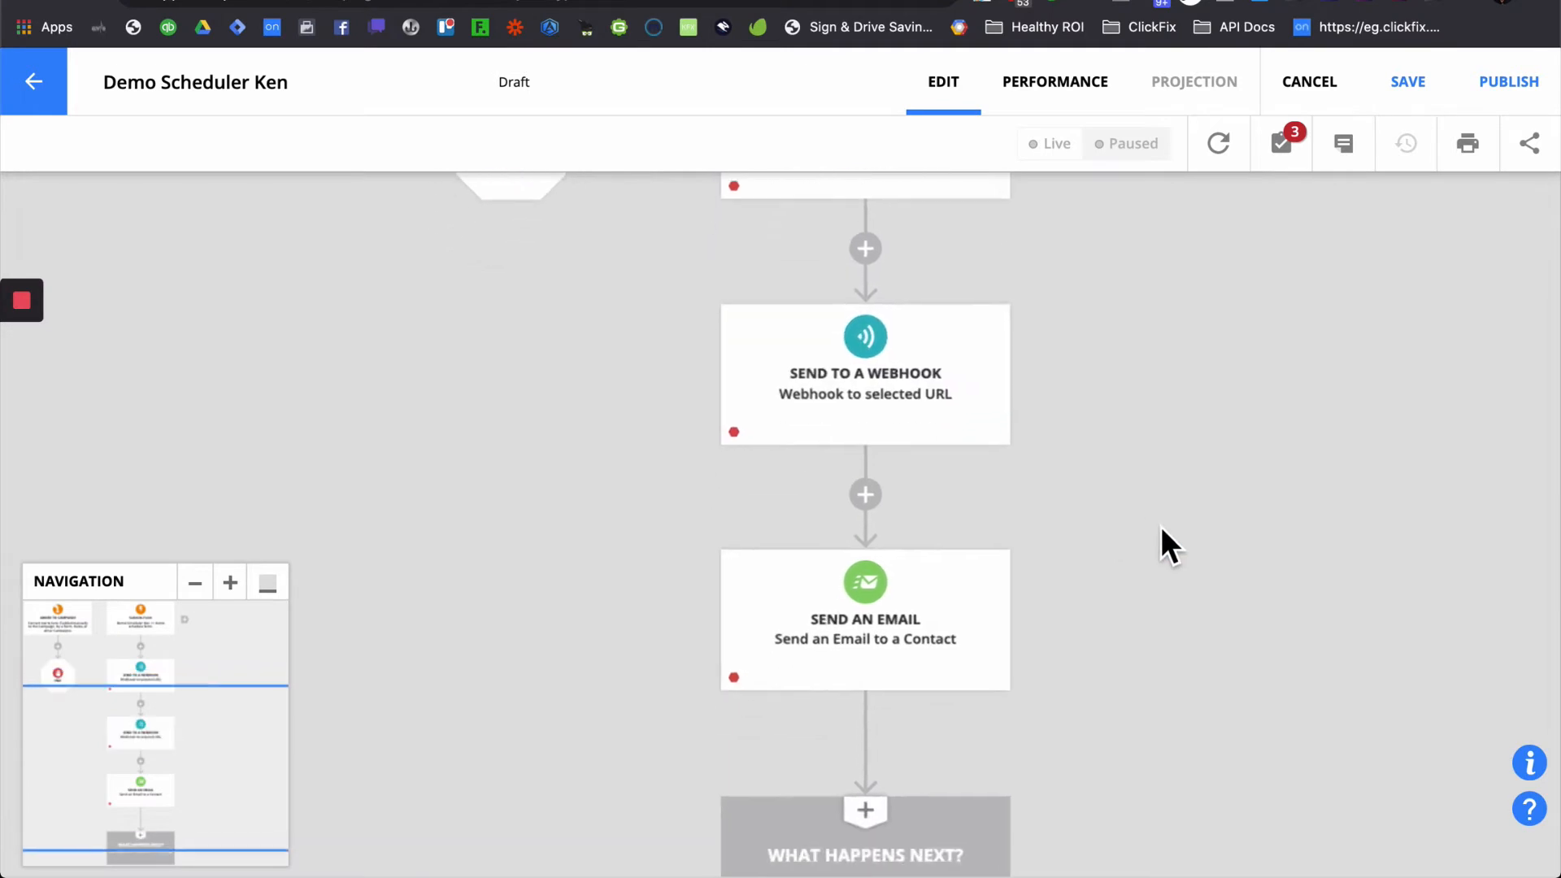
scroll(1146, 585, "down", 1)
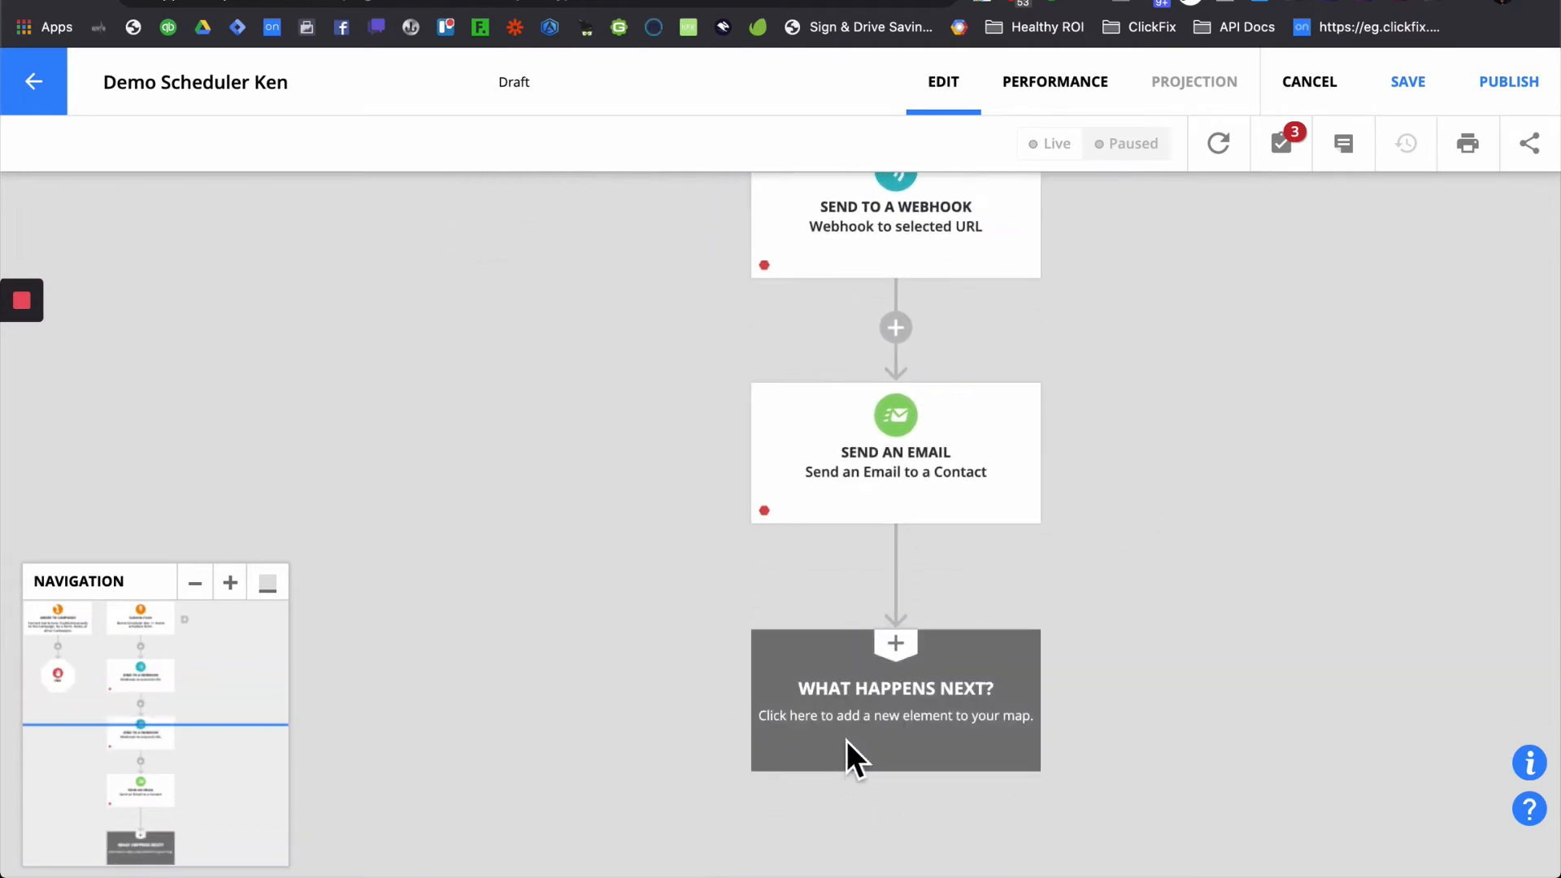
left_click(896, 751)
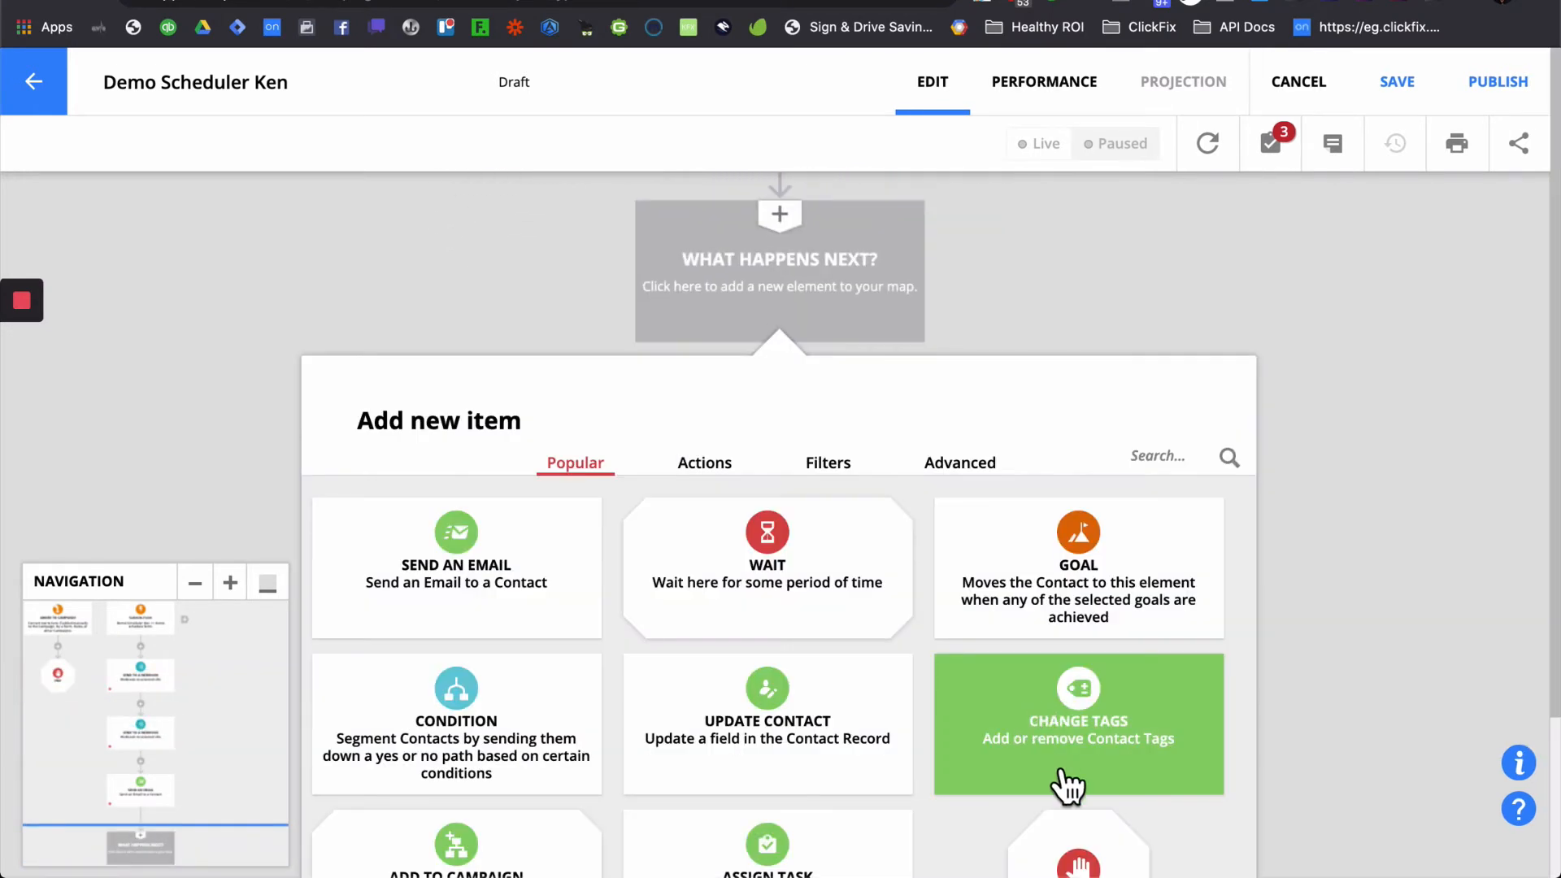
left_click(1097, 833)
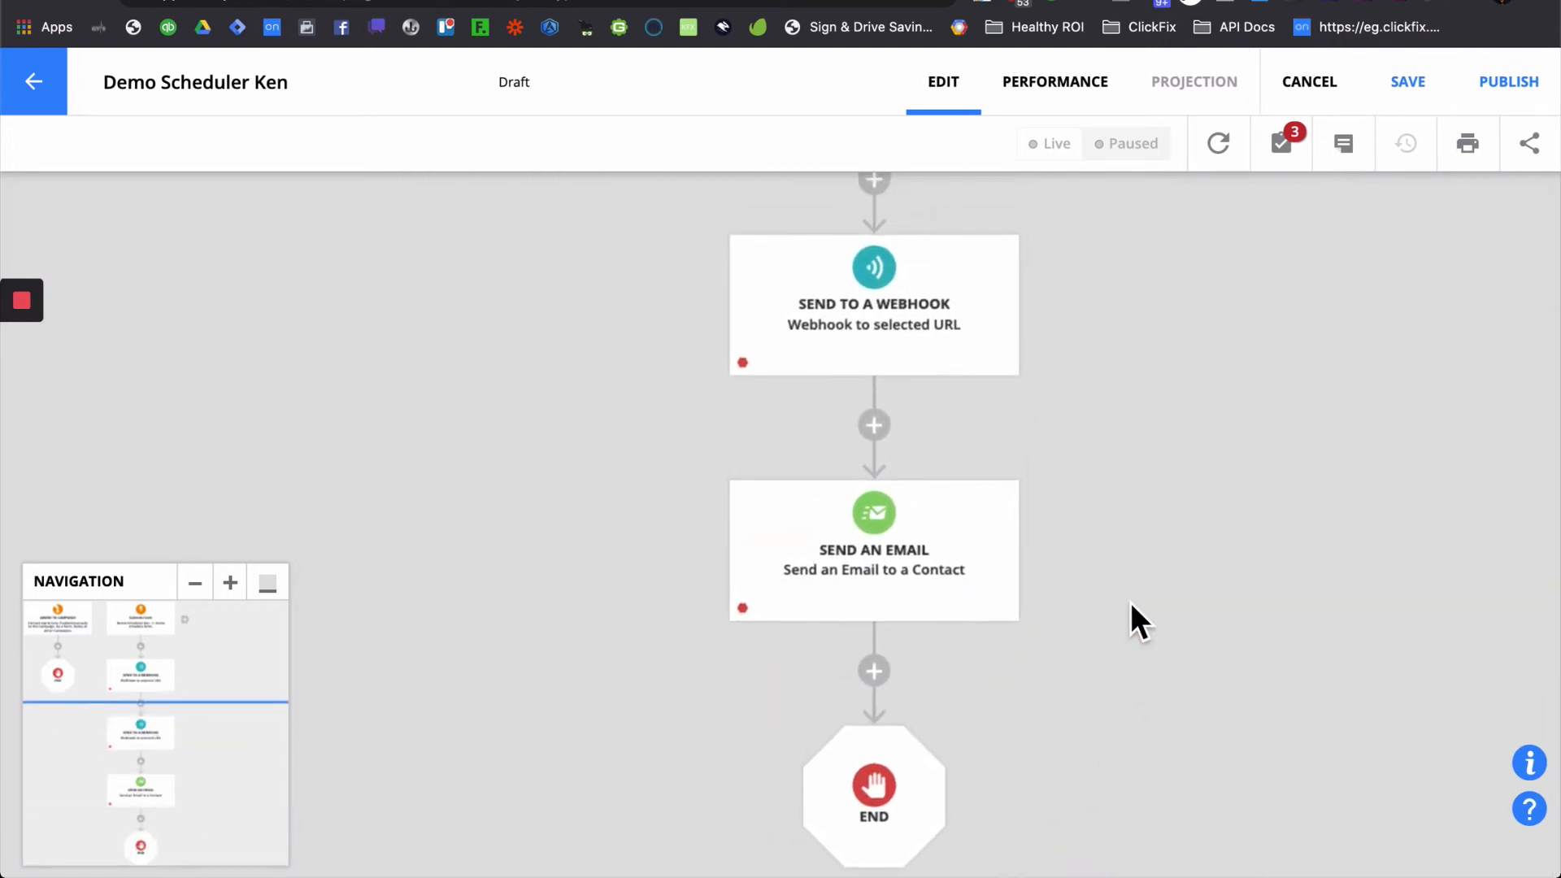
left_click(1407, 86)
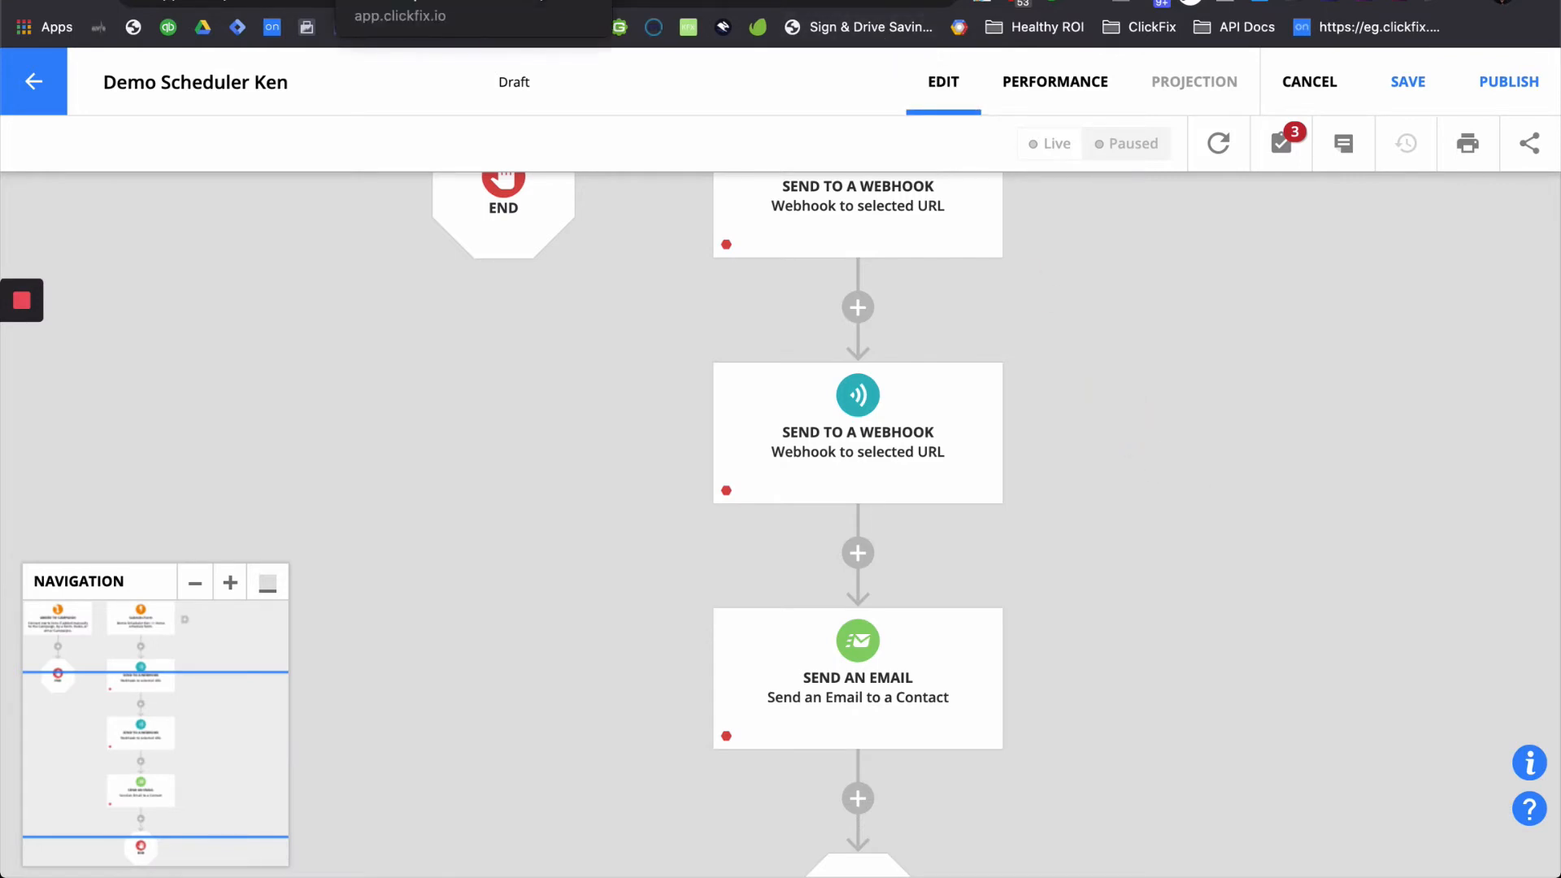
left_click(390, 1)
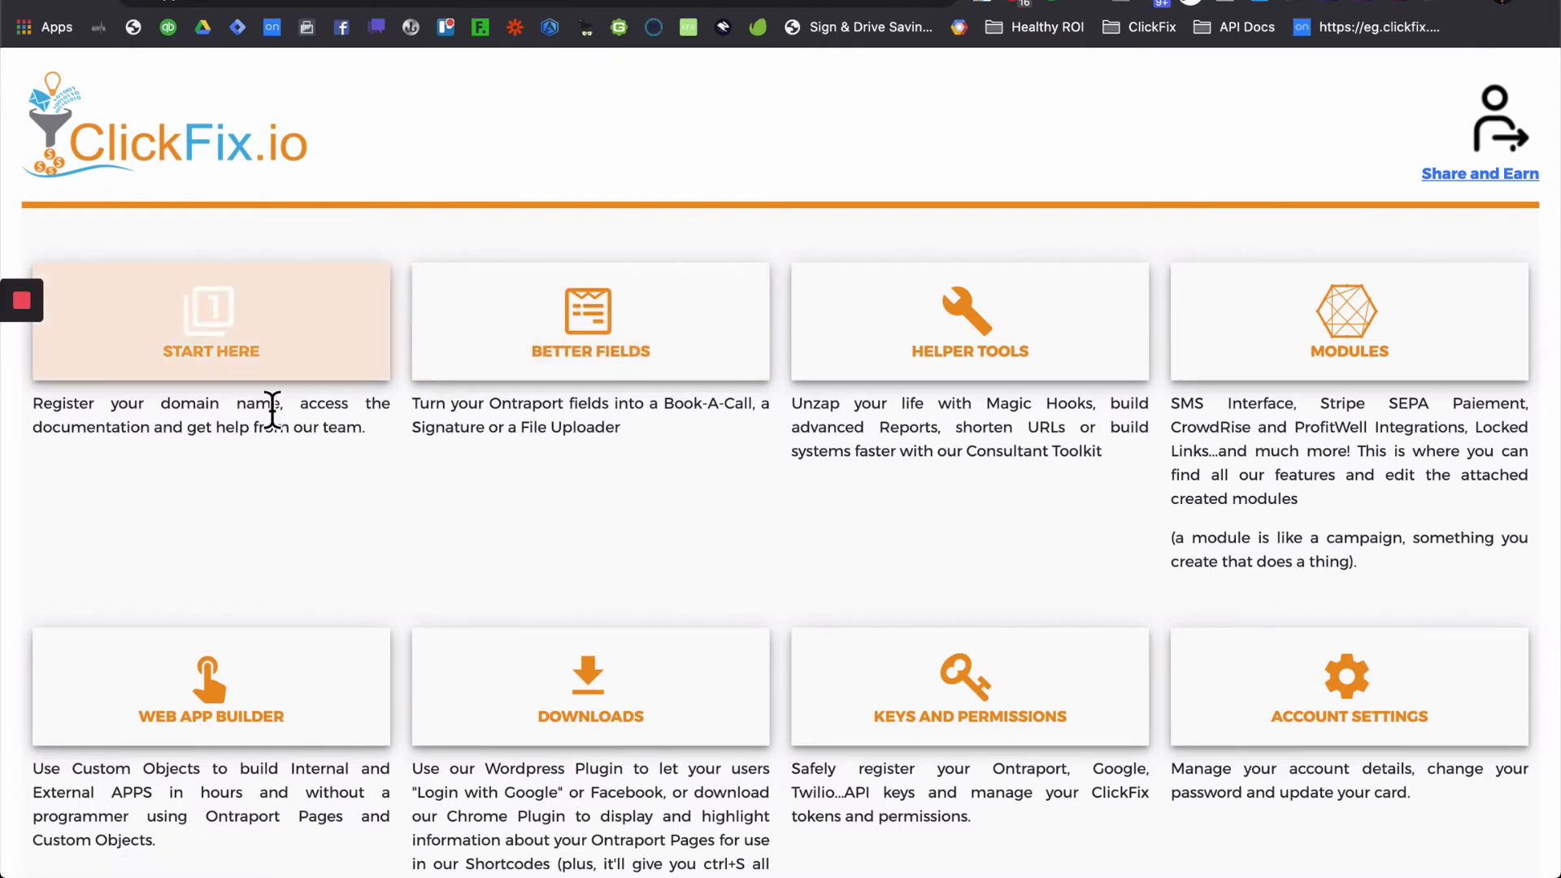
- Create a new Scheduler module under Better Fields named 'Ken Test Scheduler'
left_click(586, 337)
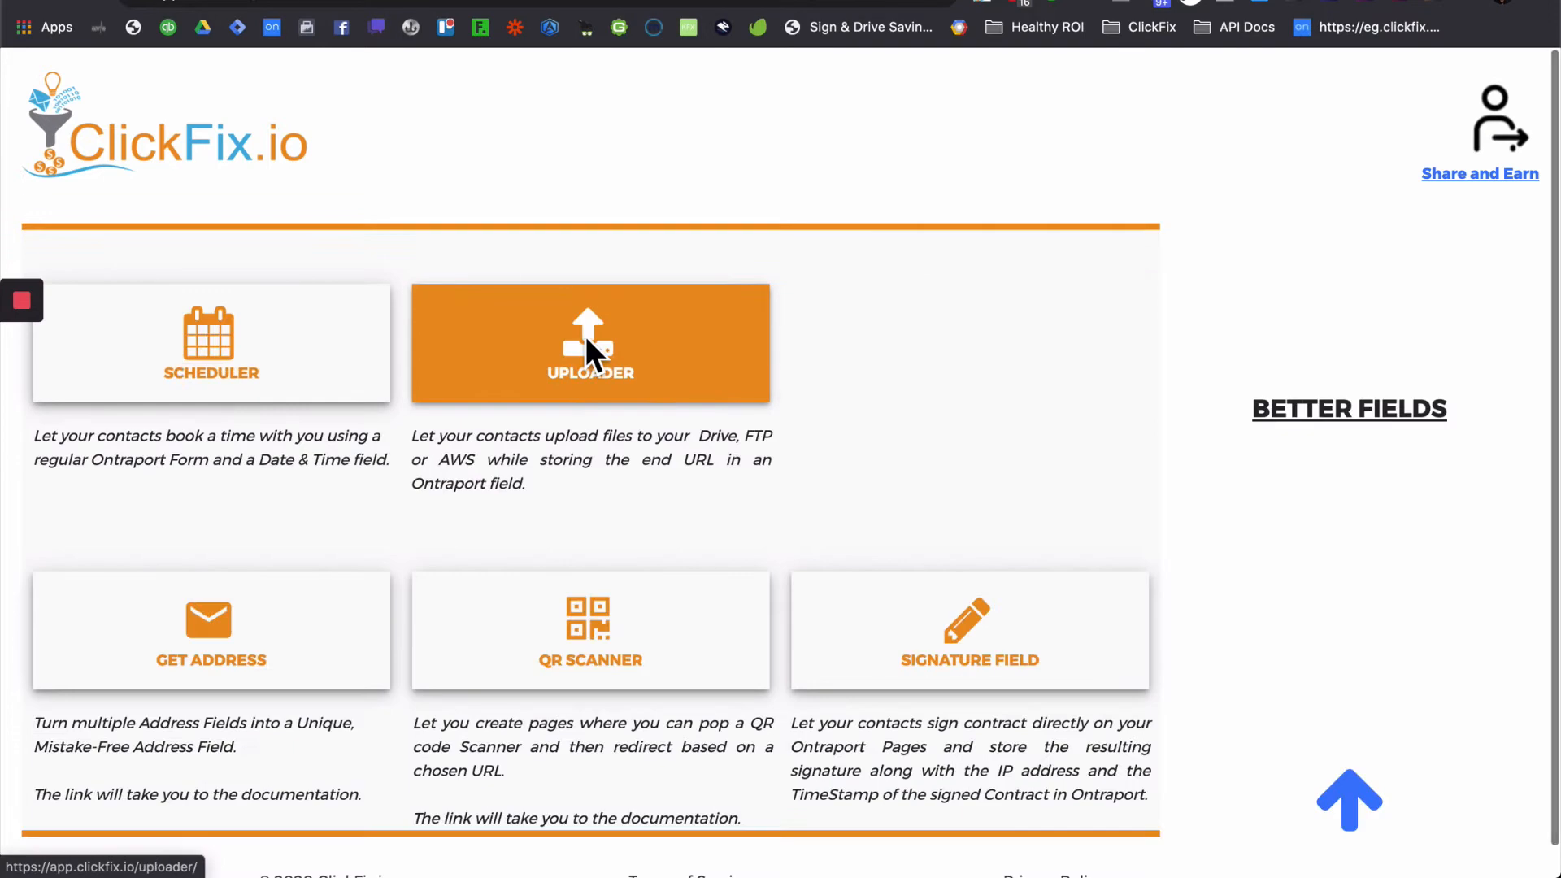
left_click(302, 382)
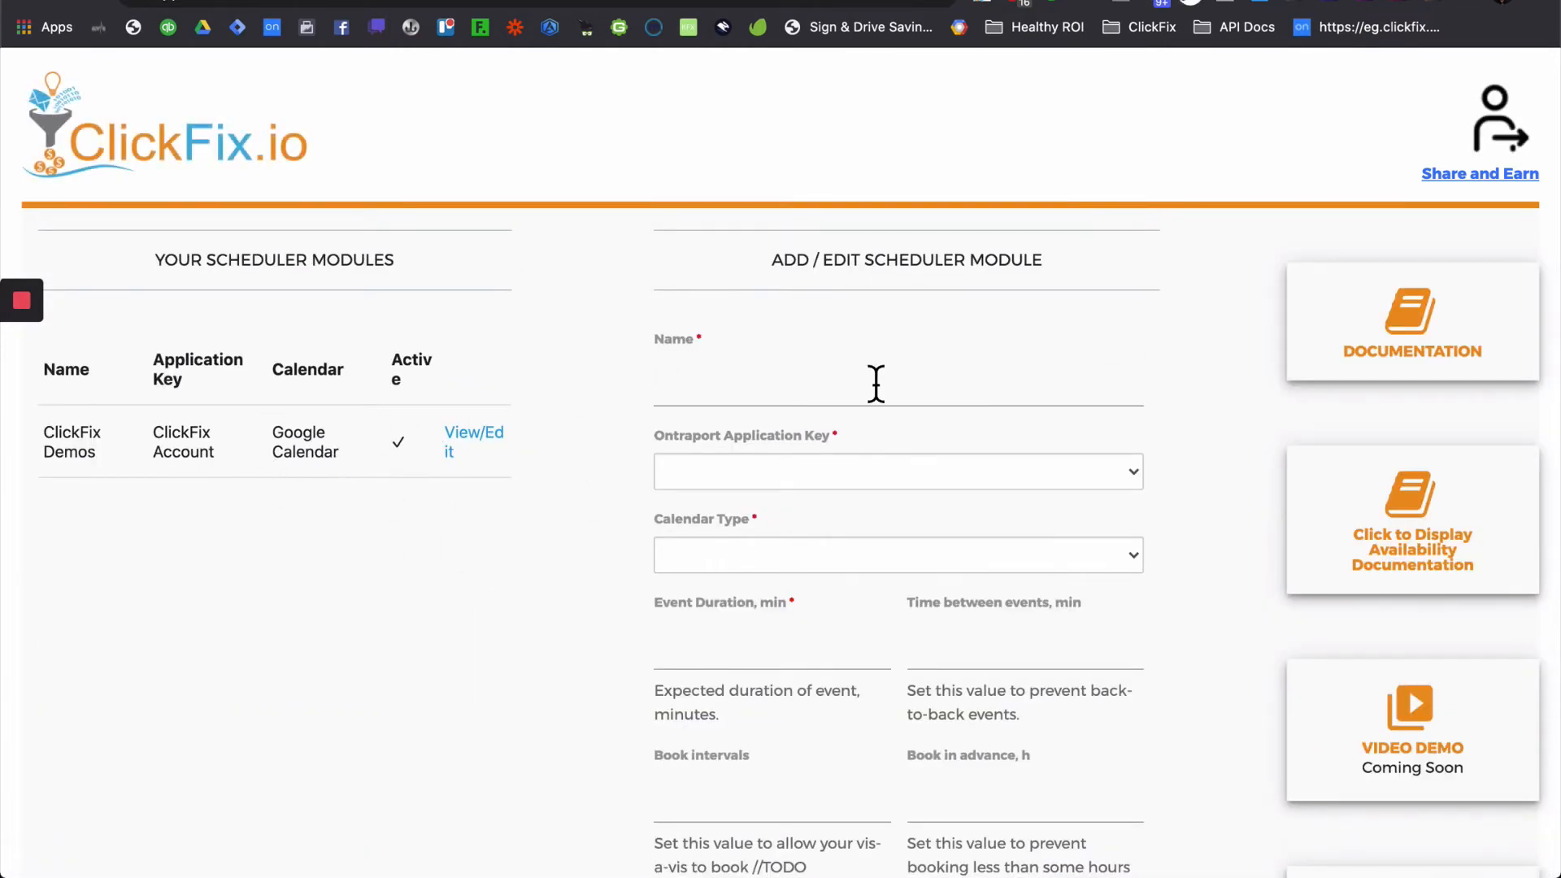
left_click(846, 413)
type("Test Sc")
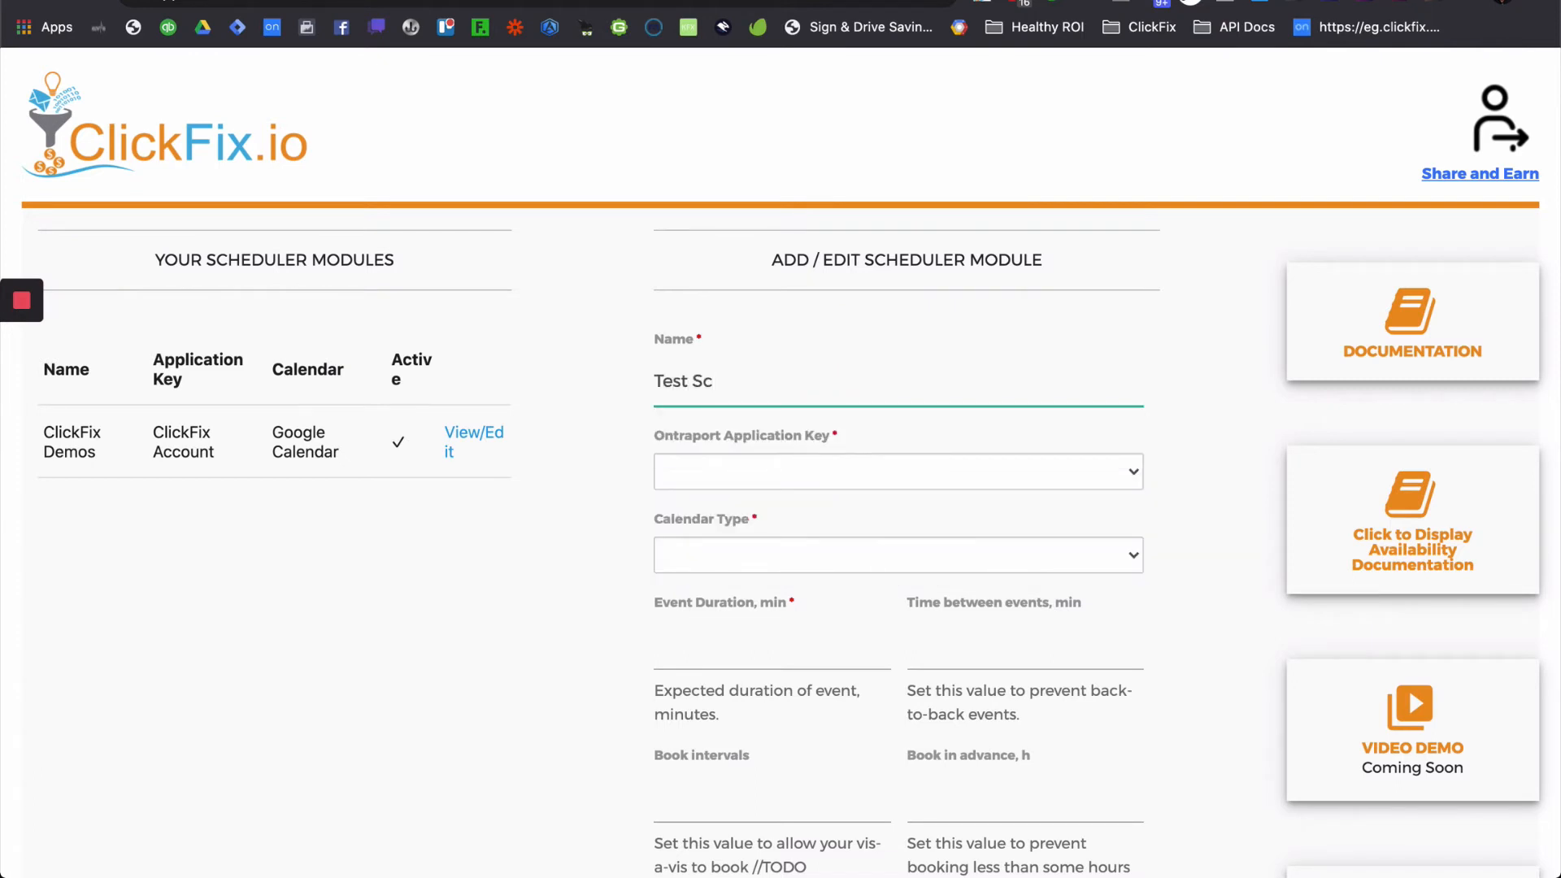
key("super+a")
type("Ken Test Schedu")
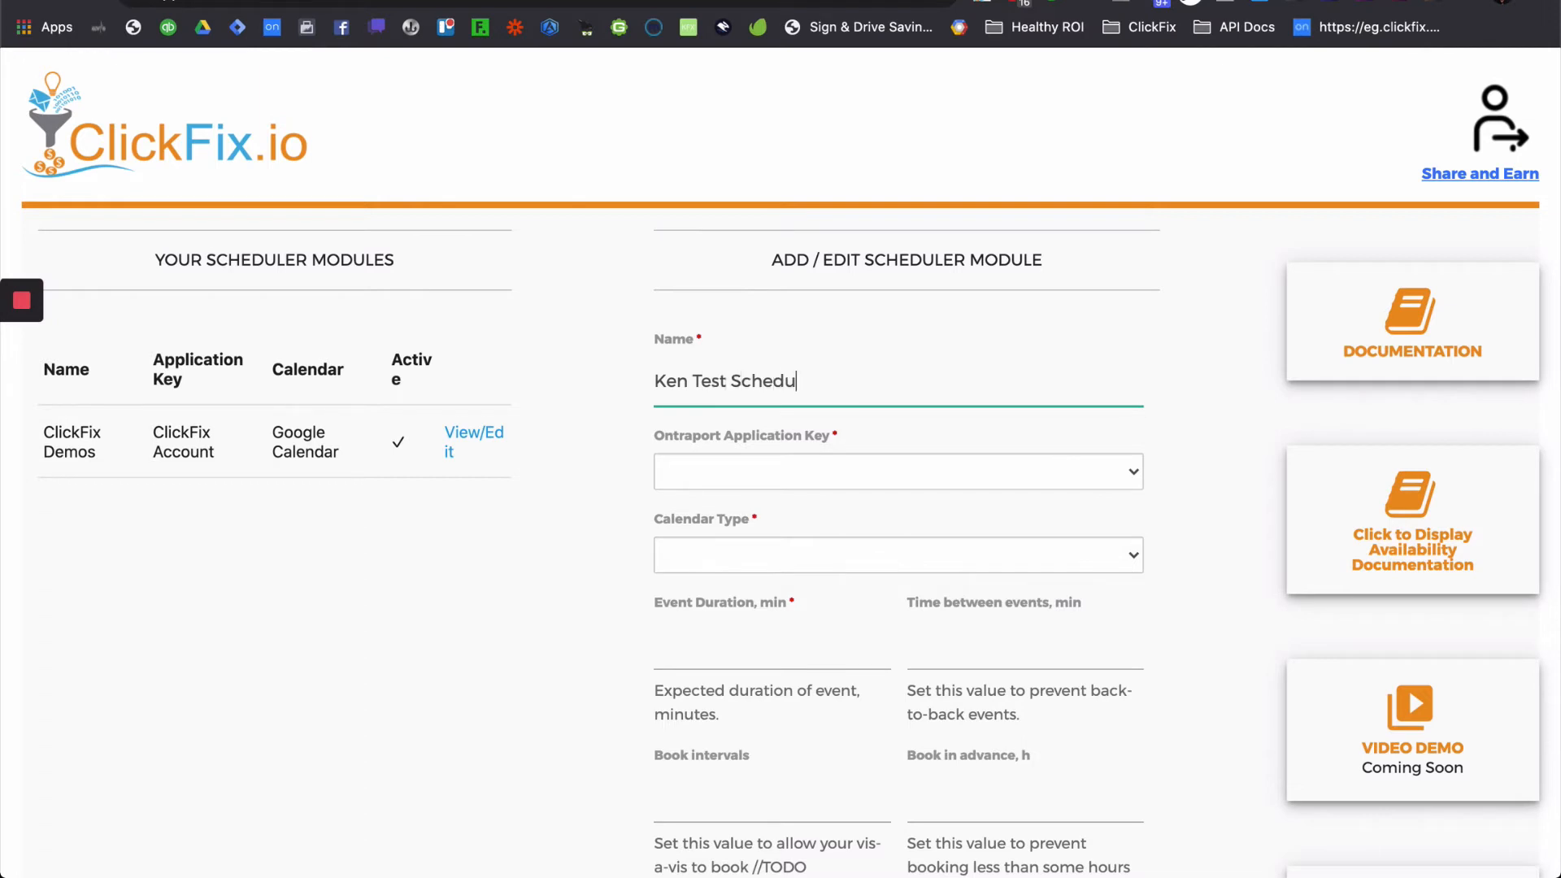
type("ler")
- Choose ClickFix Demo Key as the application key and Google Calendar as the calendar type
left_click(892, 452)
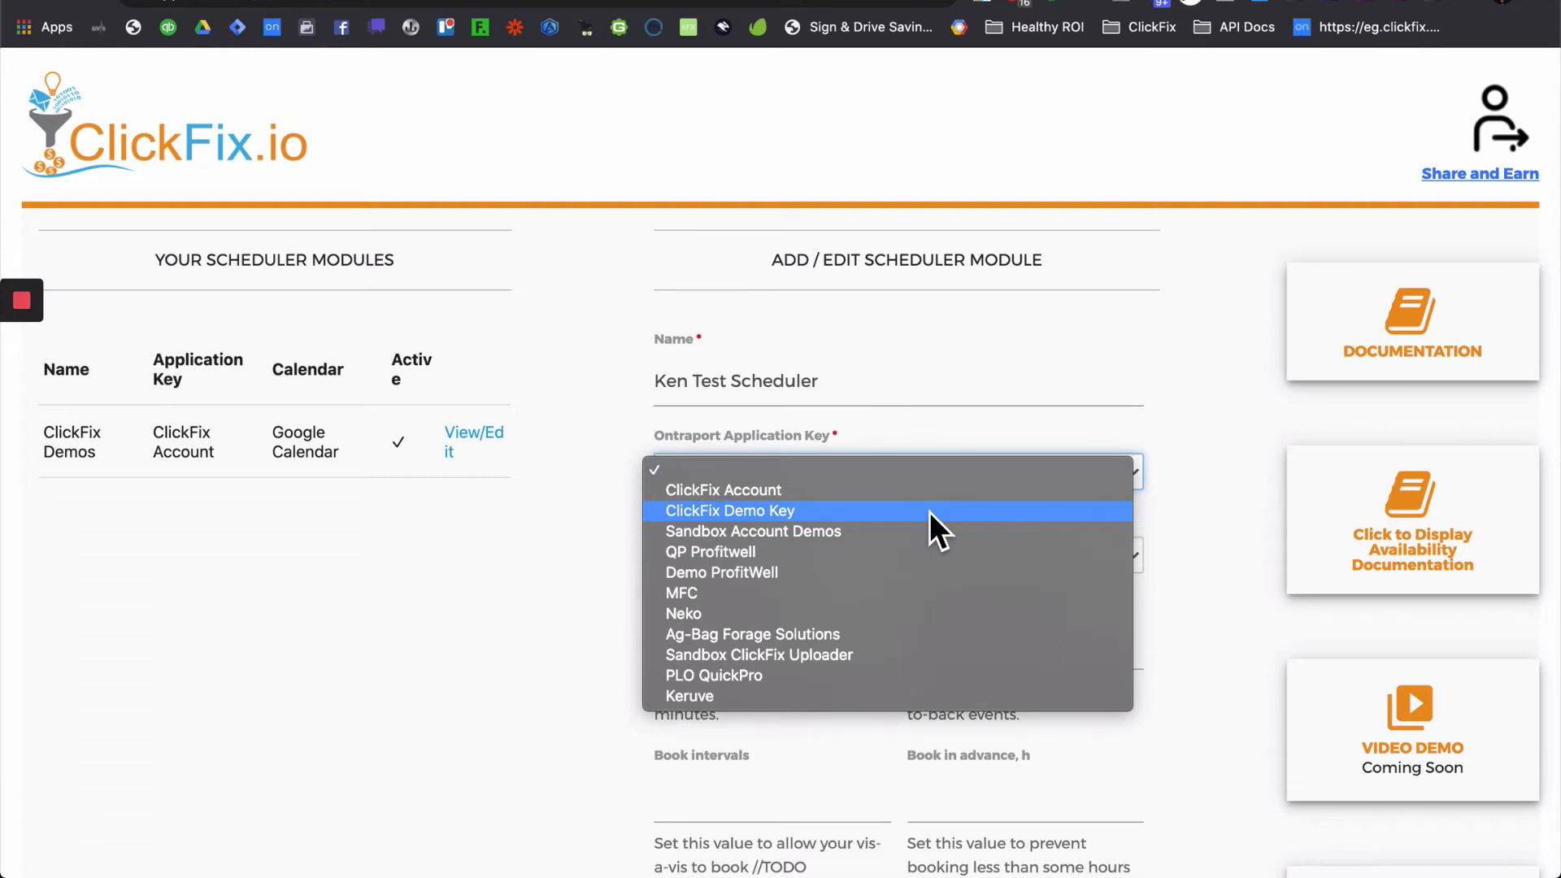
left_click(929, 510)
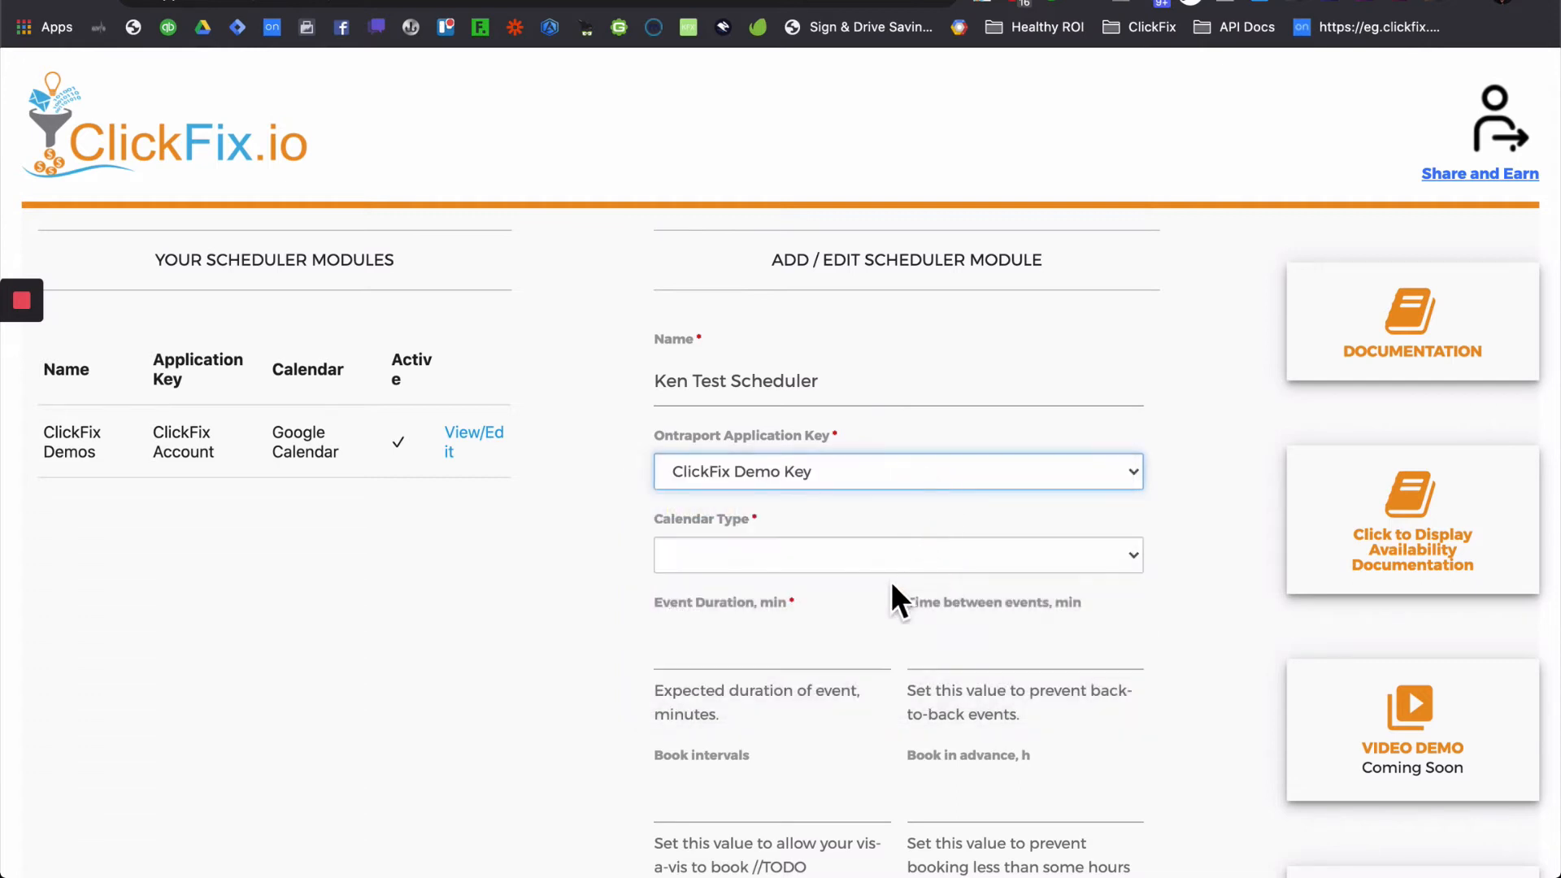
left_click(845, 557)
left_click(832, 582)
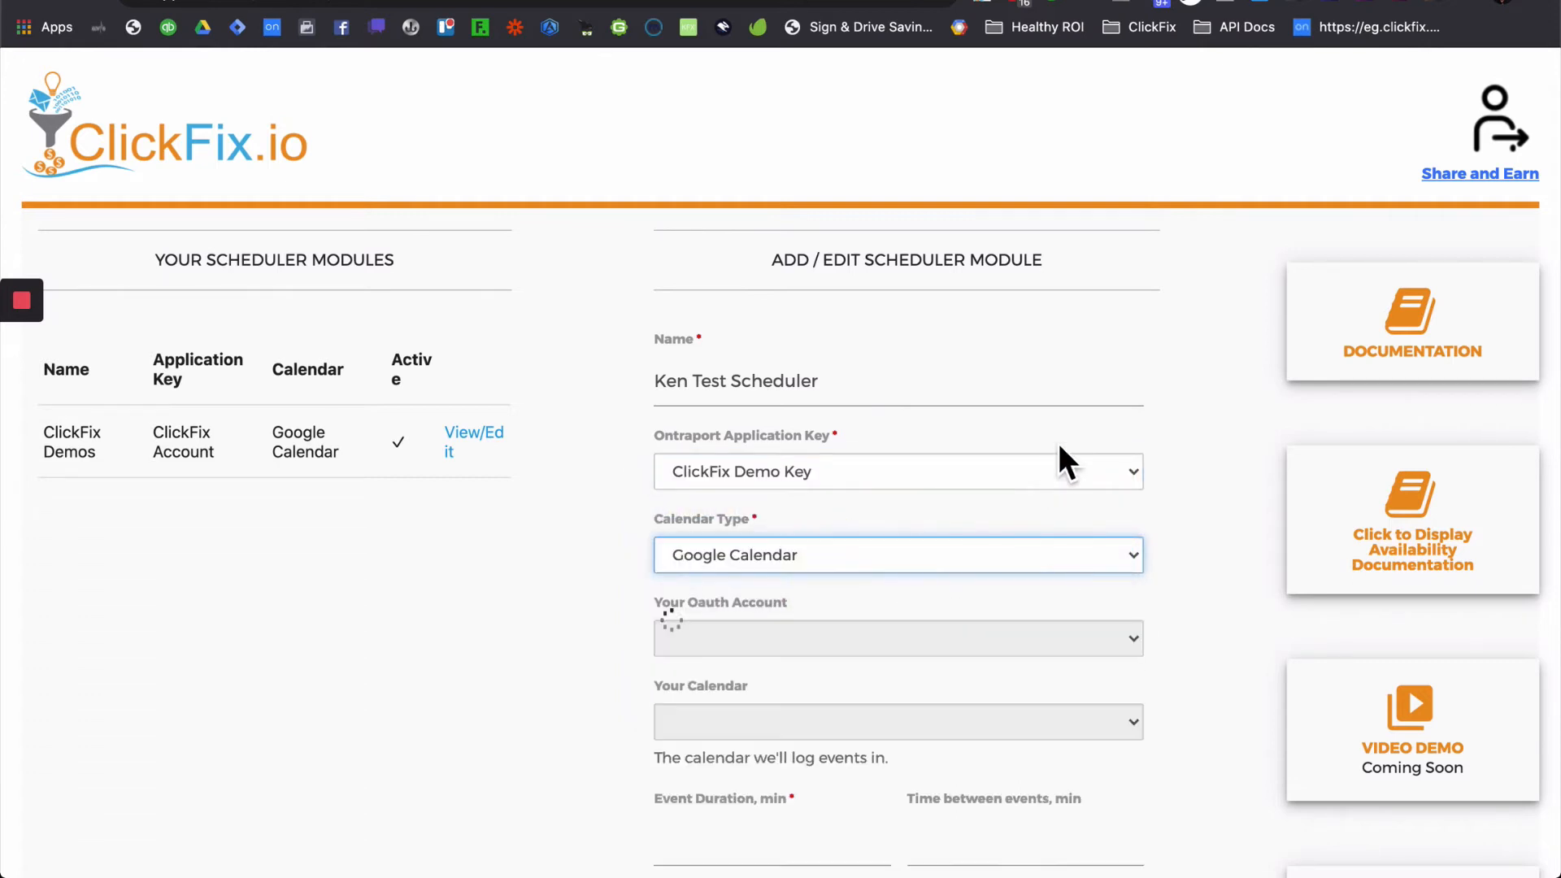
scroll(1056, 442, "down", 2)
scroll(1056, 446, "down", 3)
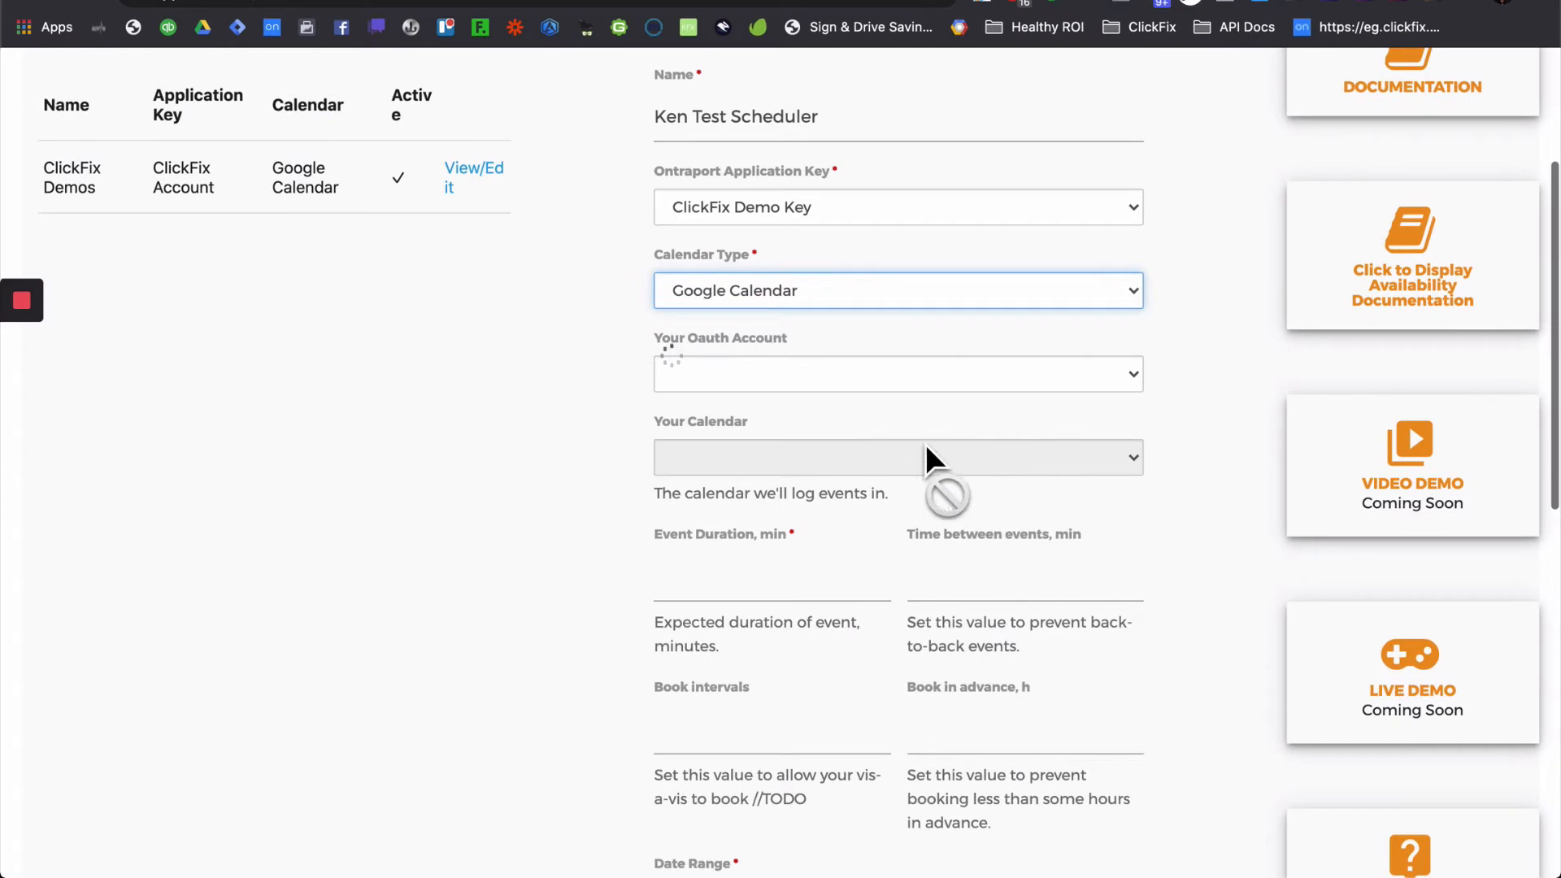
- Set the Oauth account to ClickFix Google and select its only calendar for logging events
left_click(958, 377)
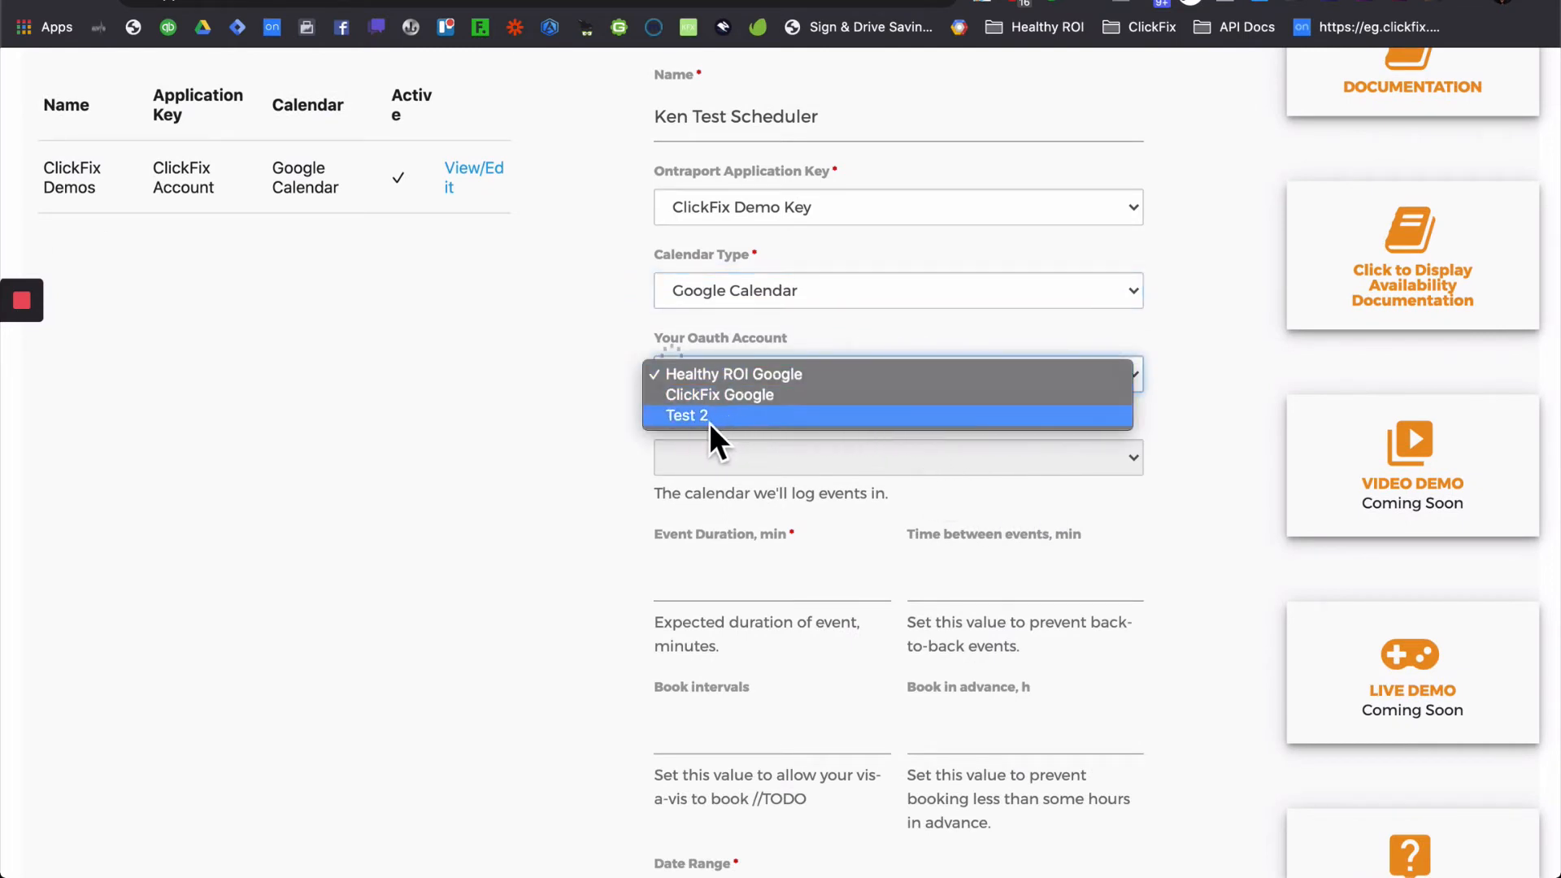
left_click(779, 398)
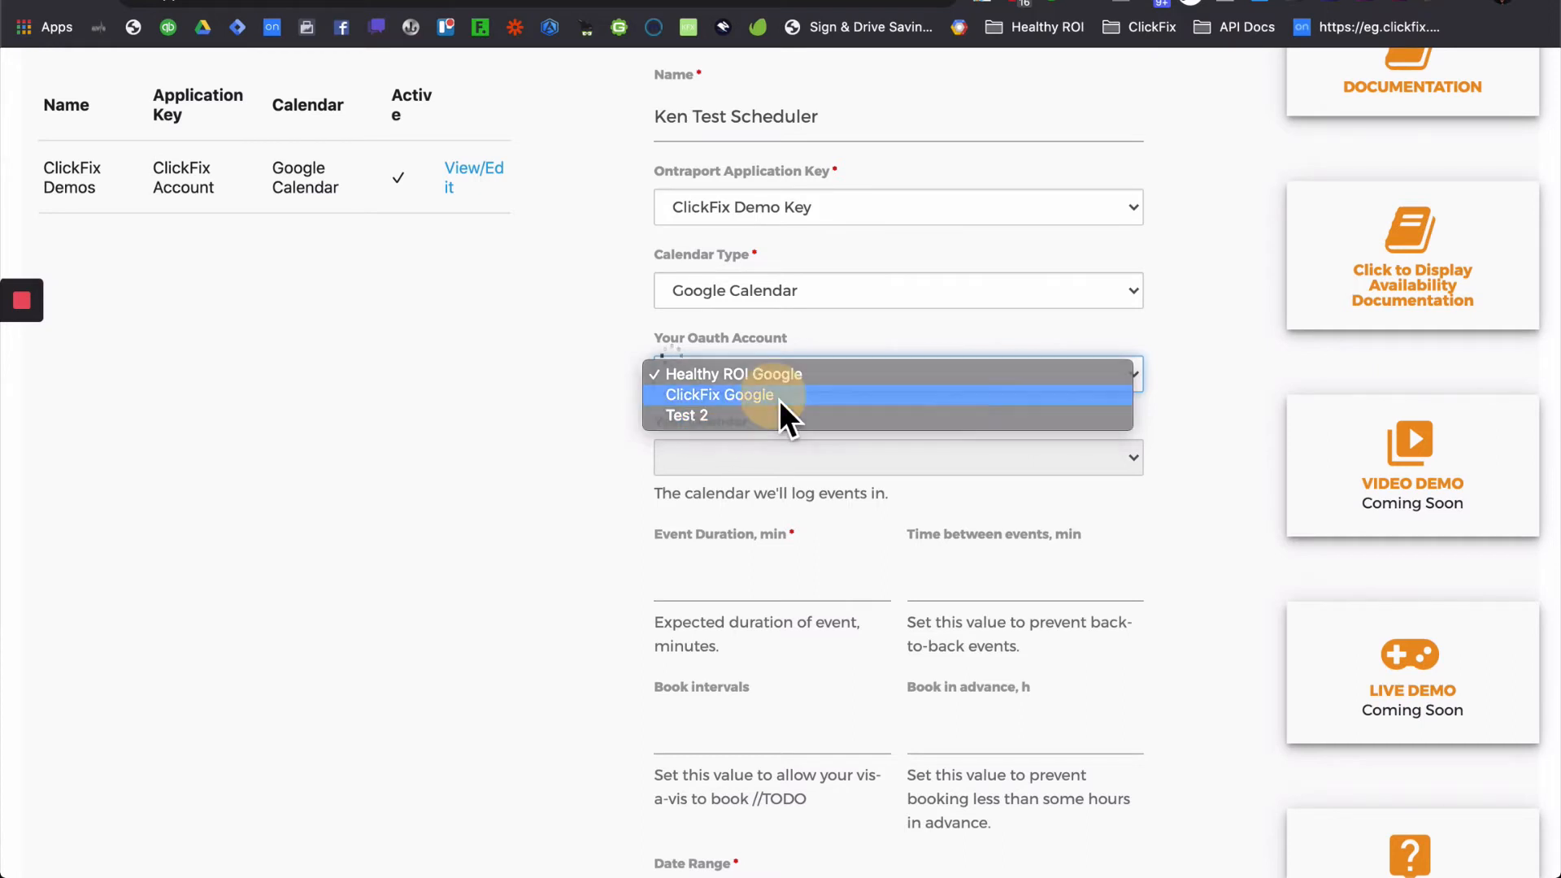
left_click(924, 449)
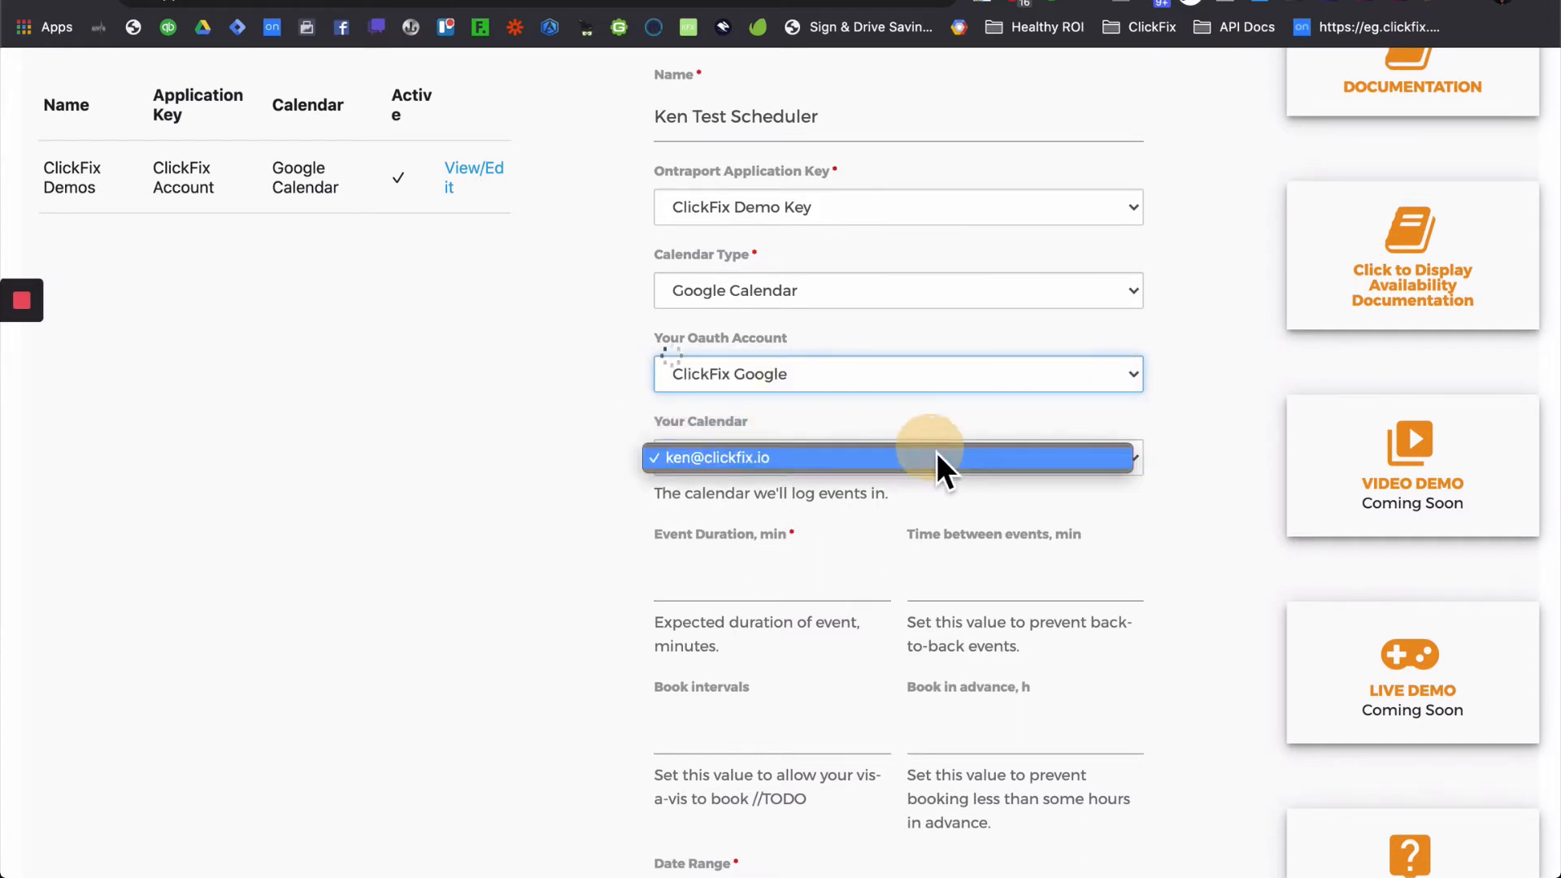
left_click(846, 461)
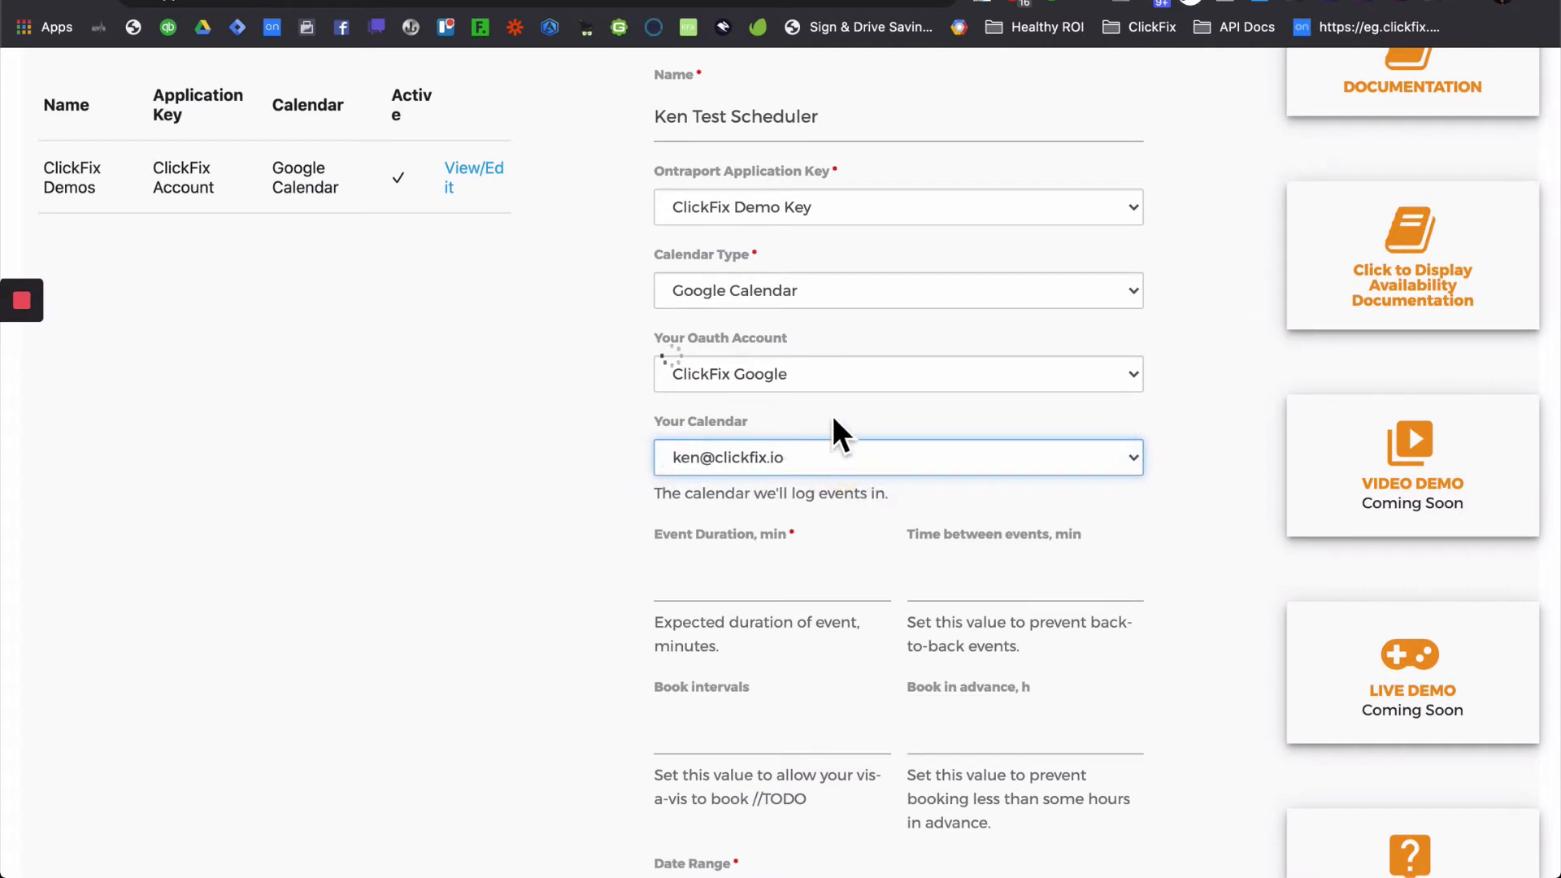
left_click(850, 384)
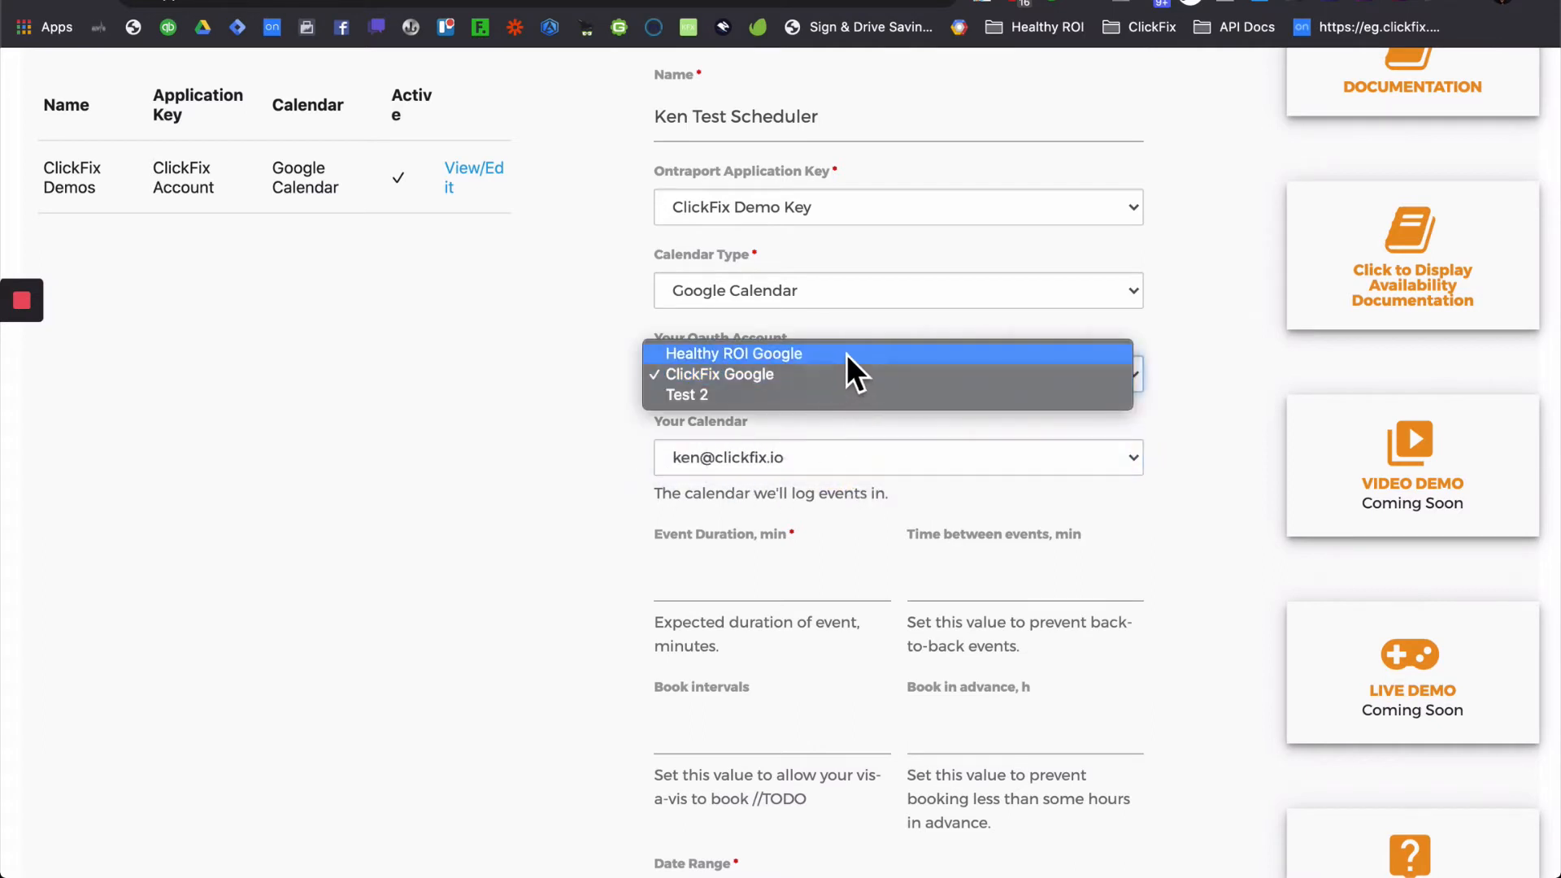
left_click(846, 354)
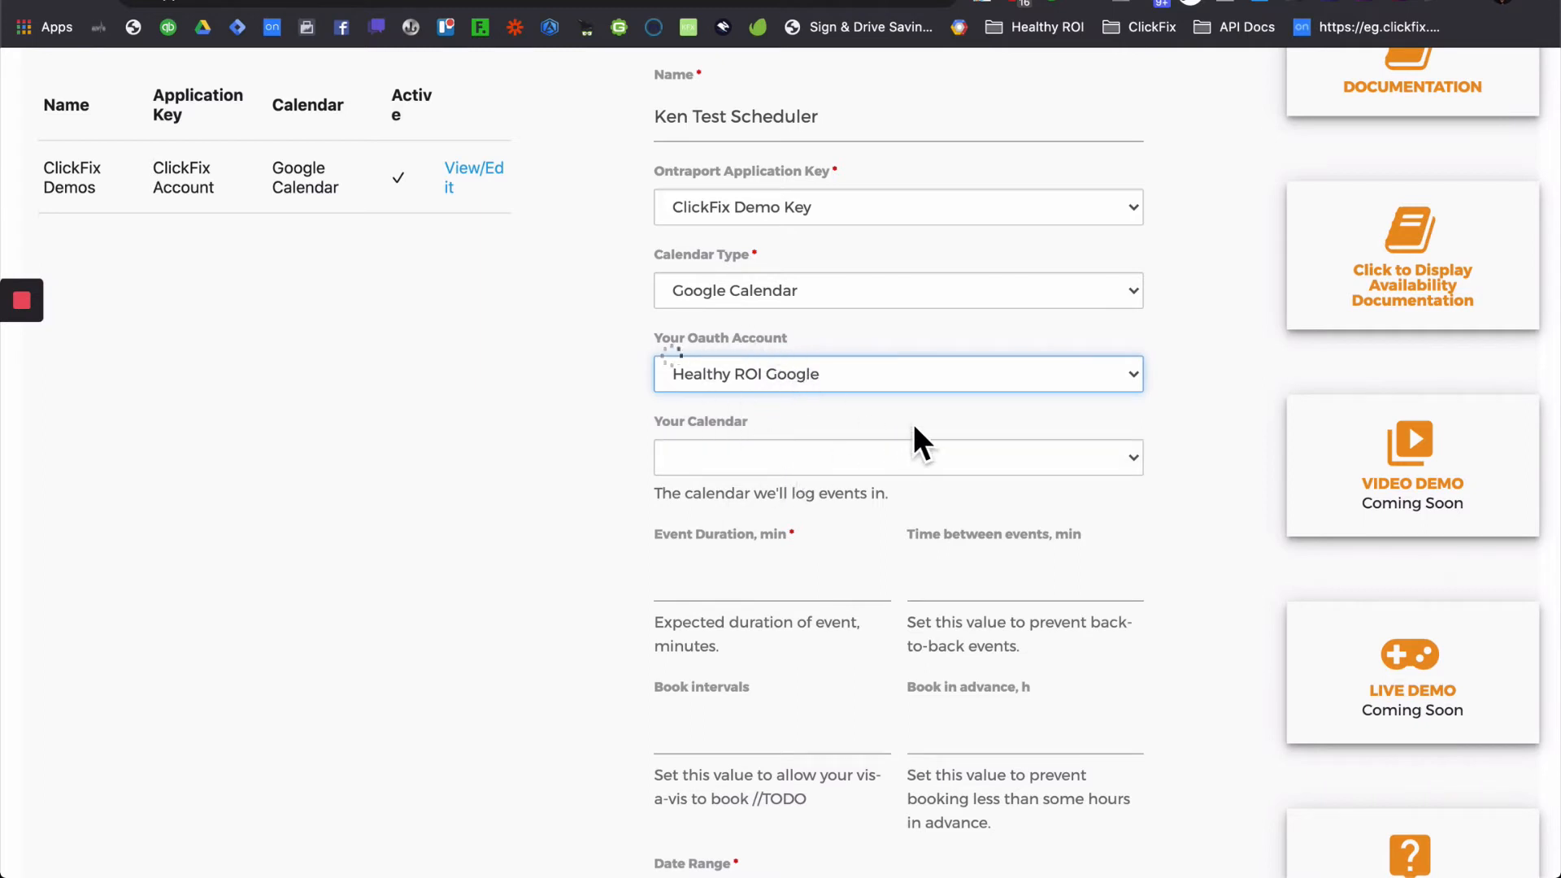
left_click(911, 454)
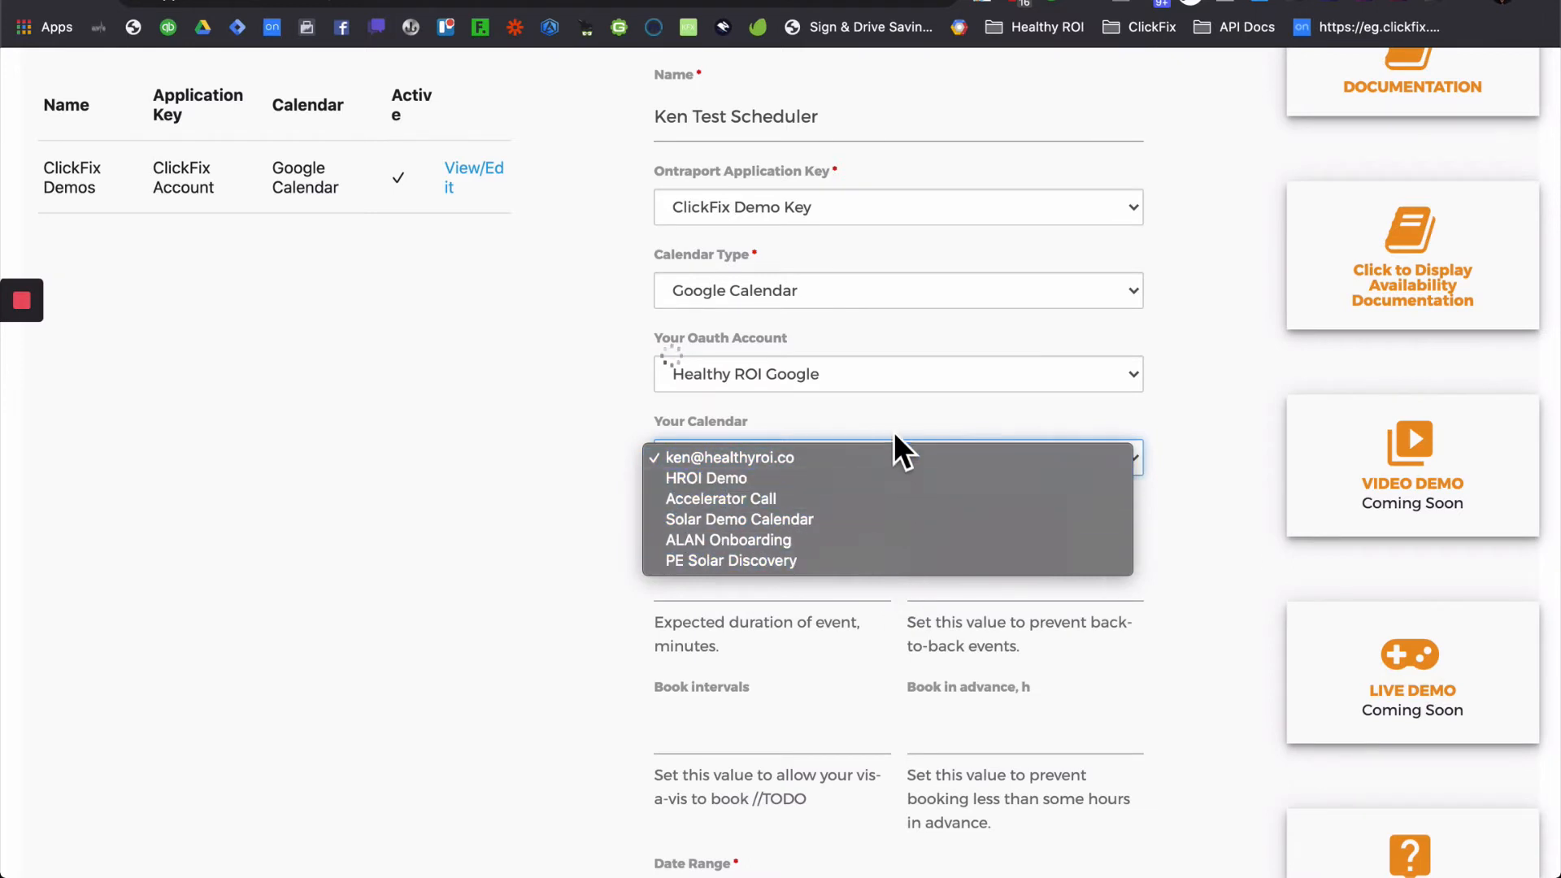
left_click(862, 372)
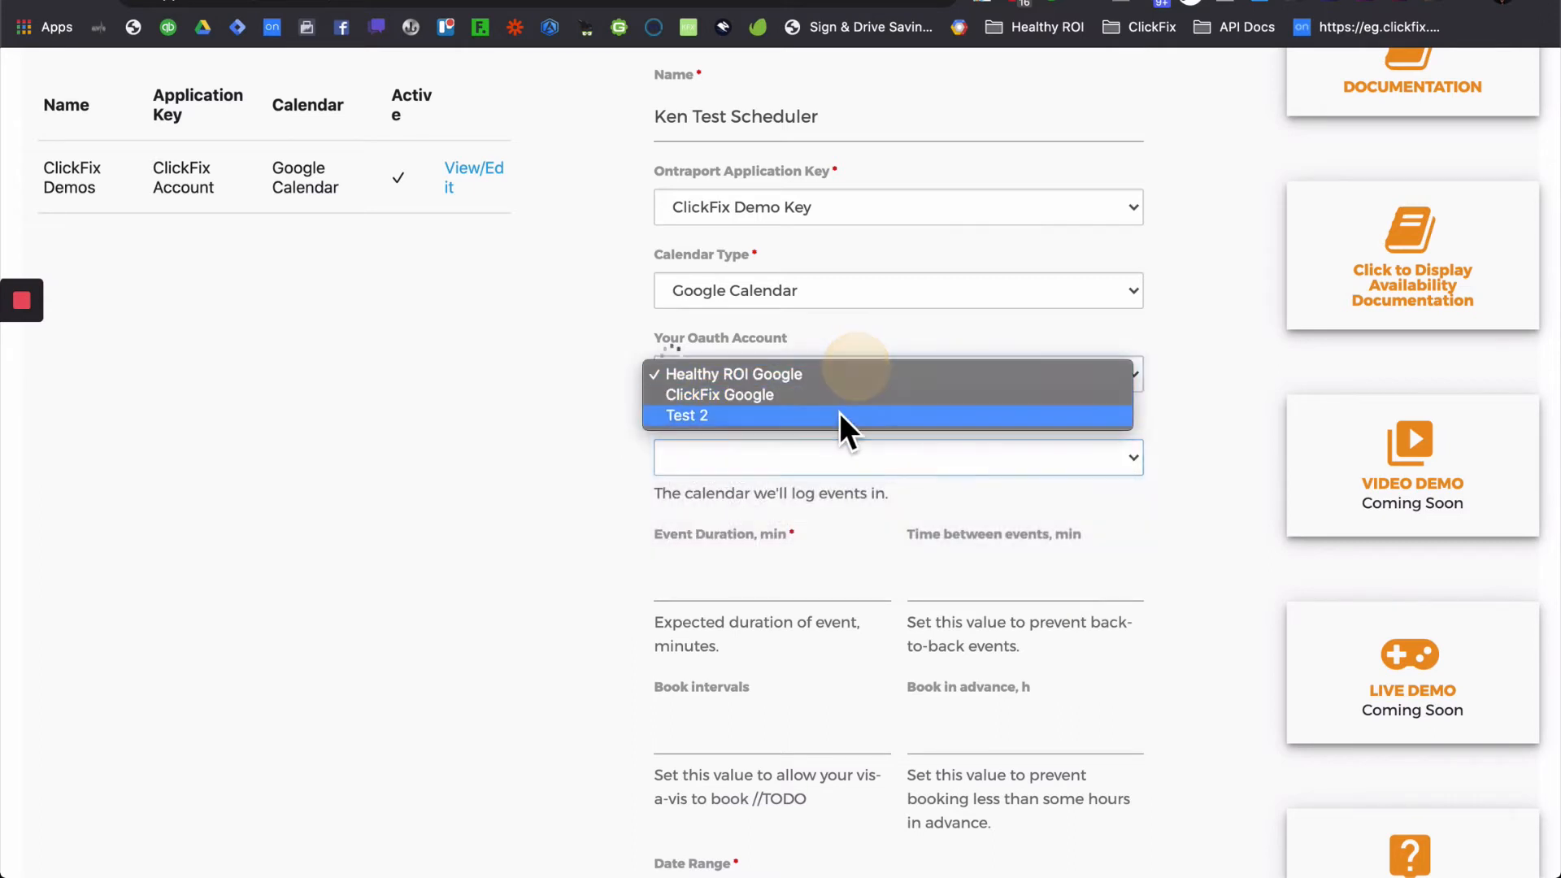
left_click(845, 396)
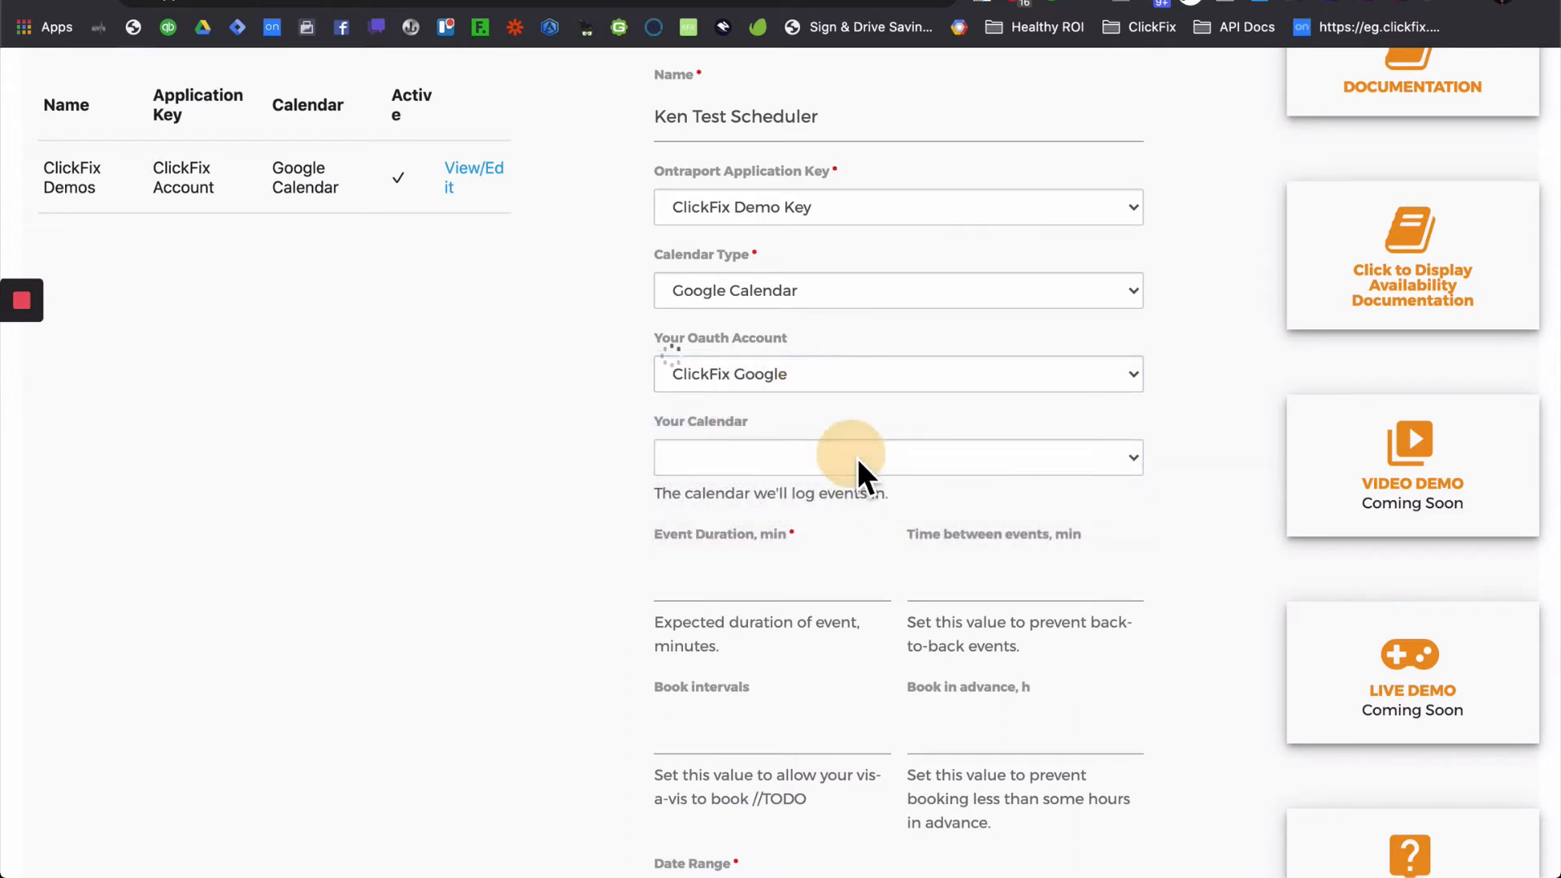
left_click(914, 465)
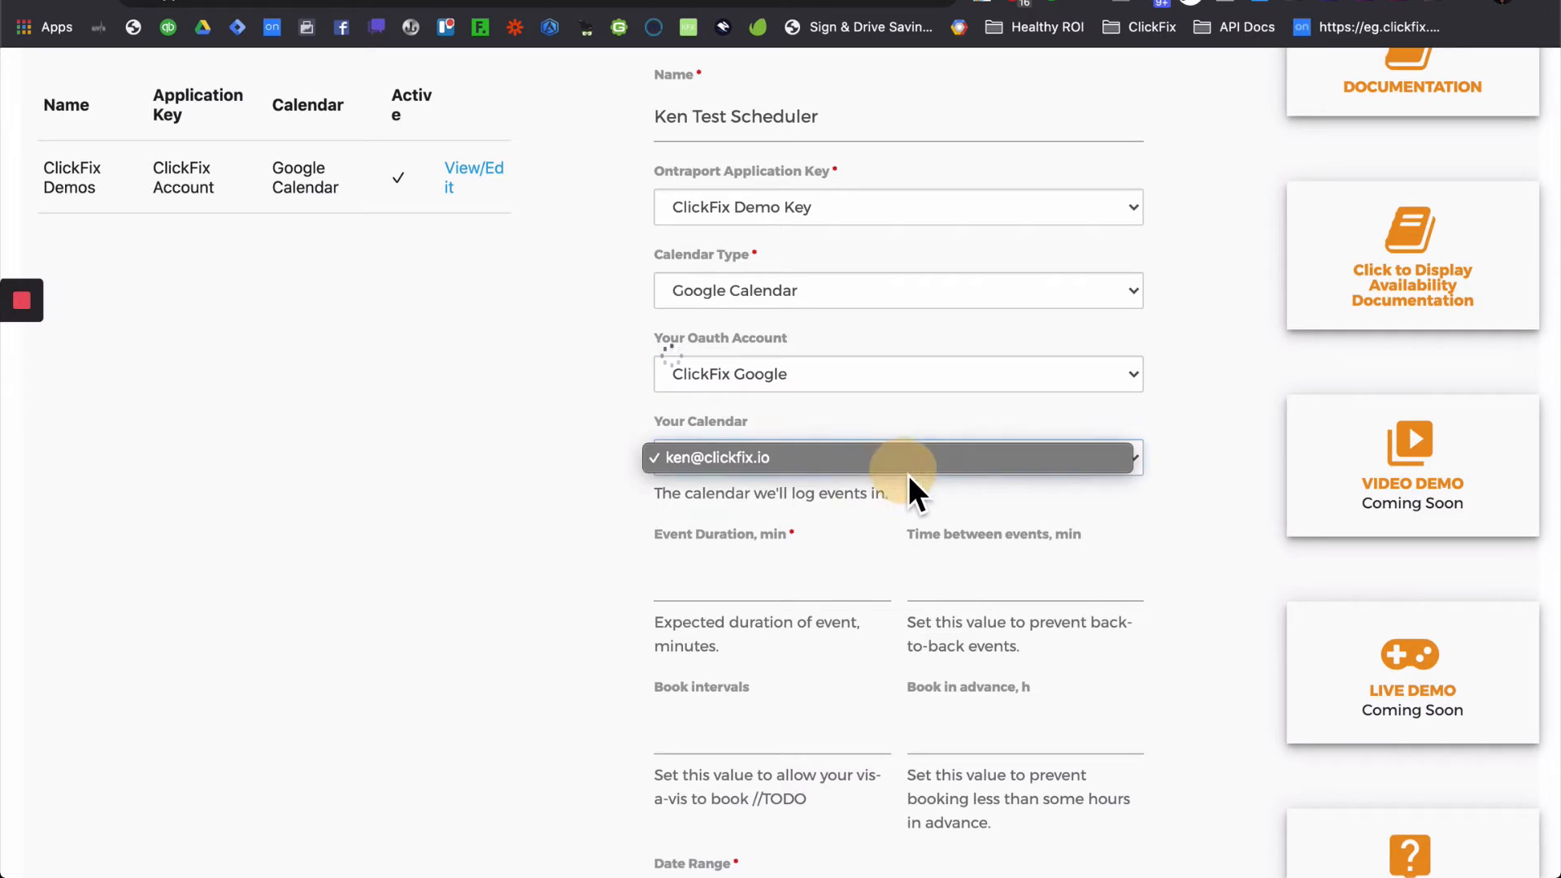
left_click(842, 457)
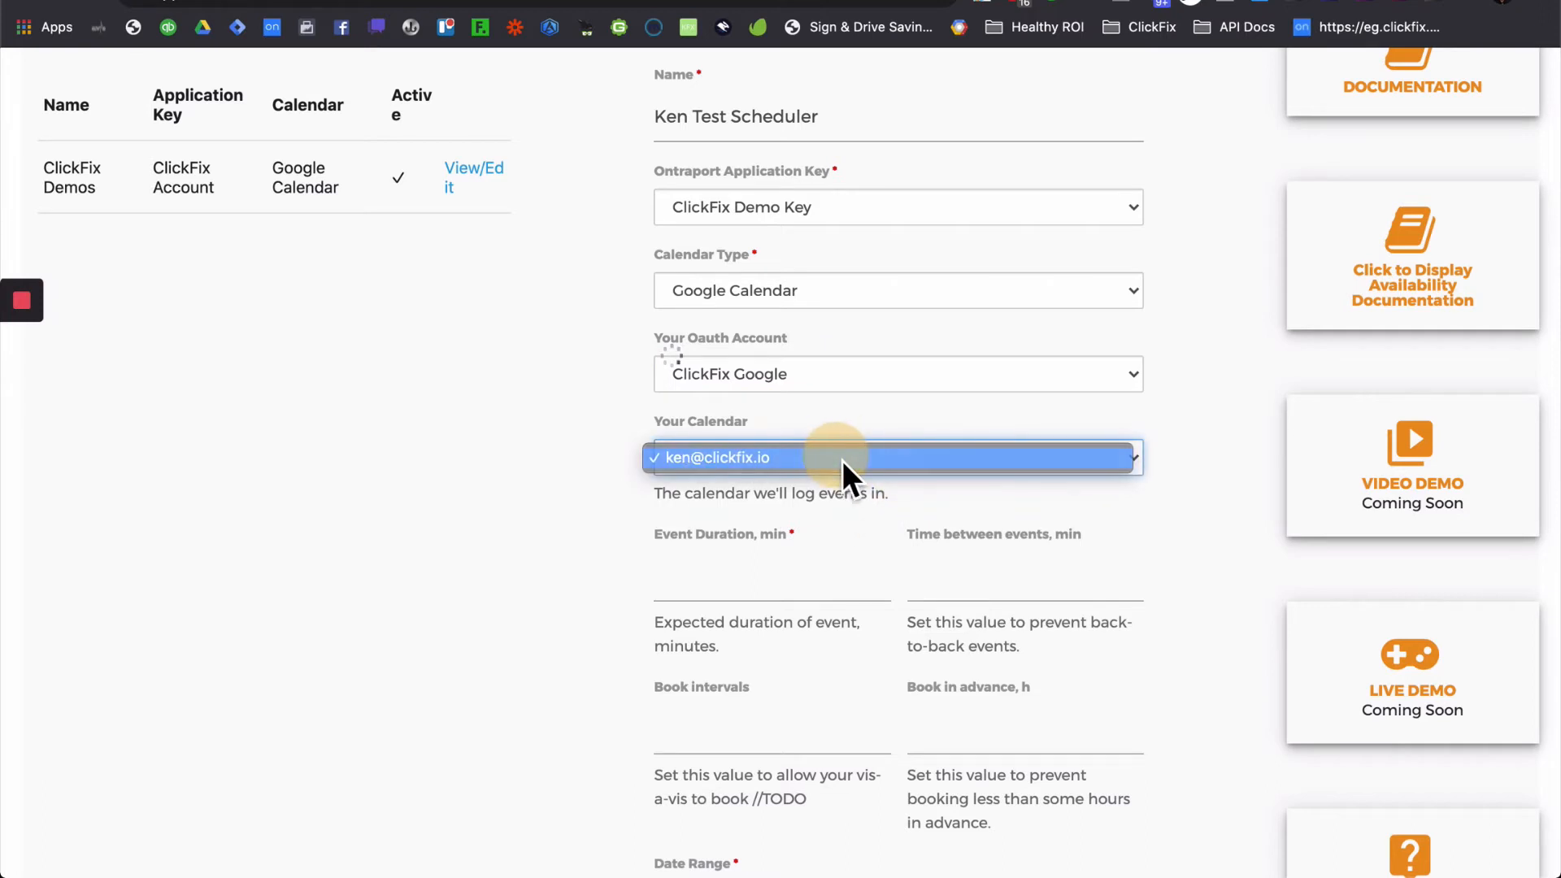
left_click(530, 635)
- Enter 60 for Event Duration, 15 for Time between events, and 15 for Book intervals
scroll(601, 569, "down", 3)
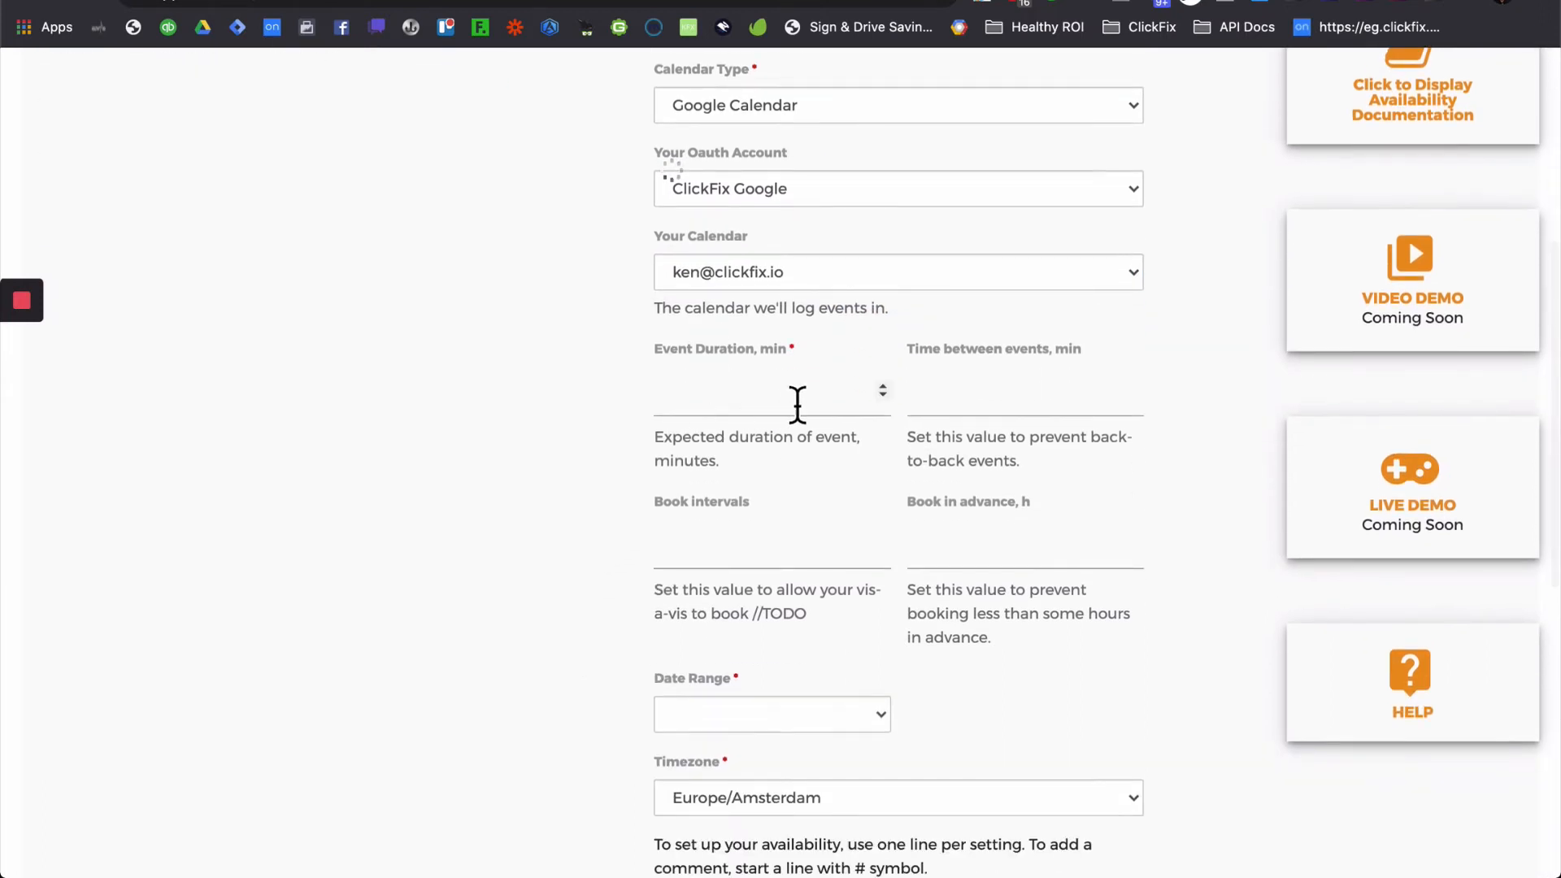
left_click(768, 410)
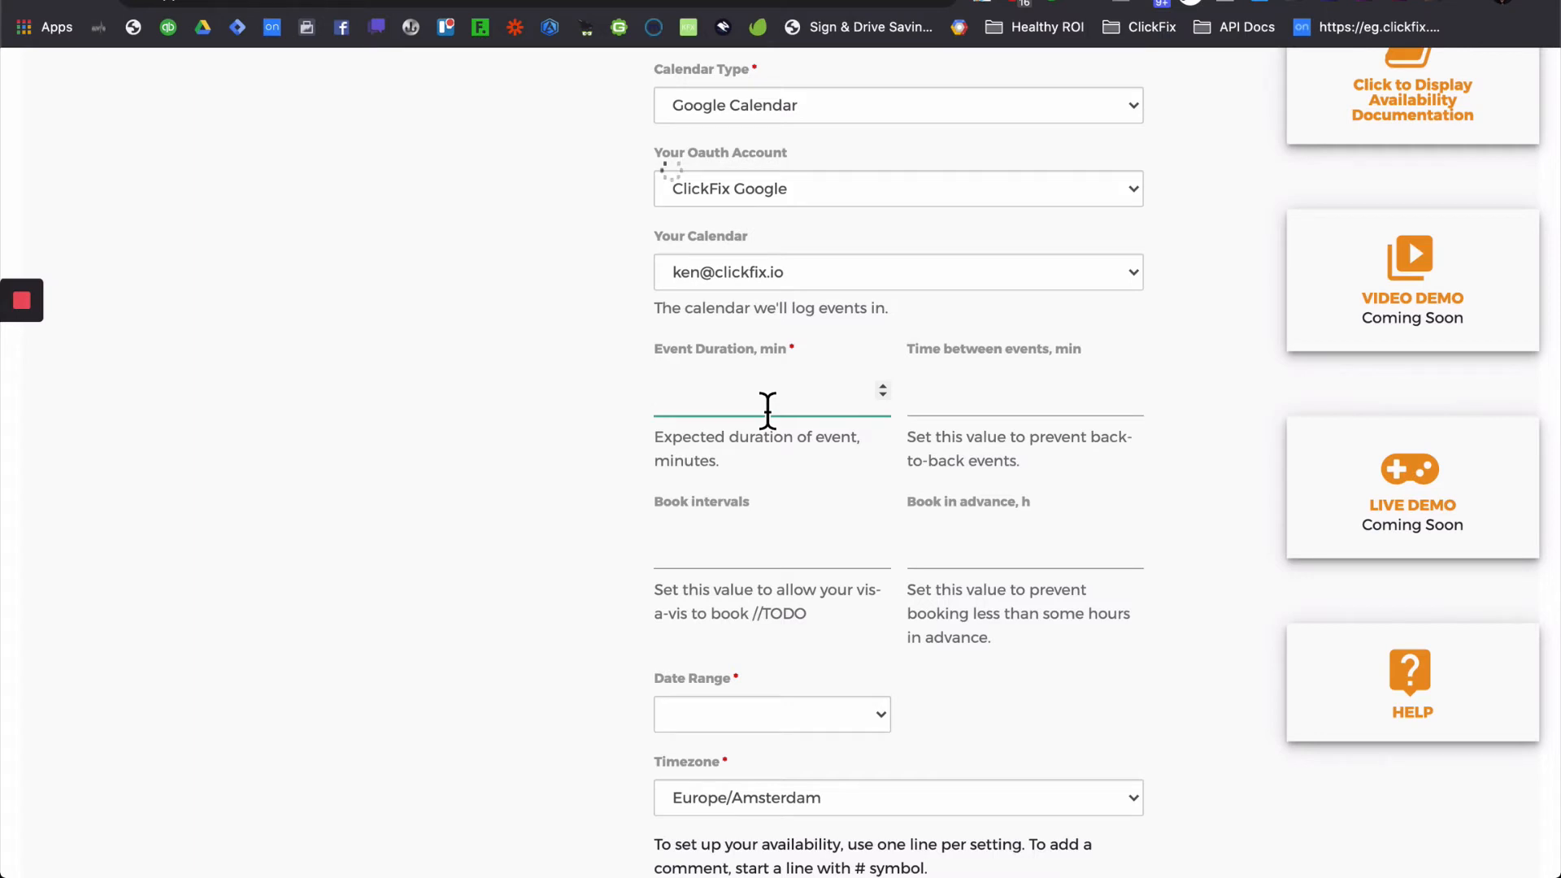
type("60")
left_click(1000, 414)
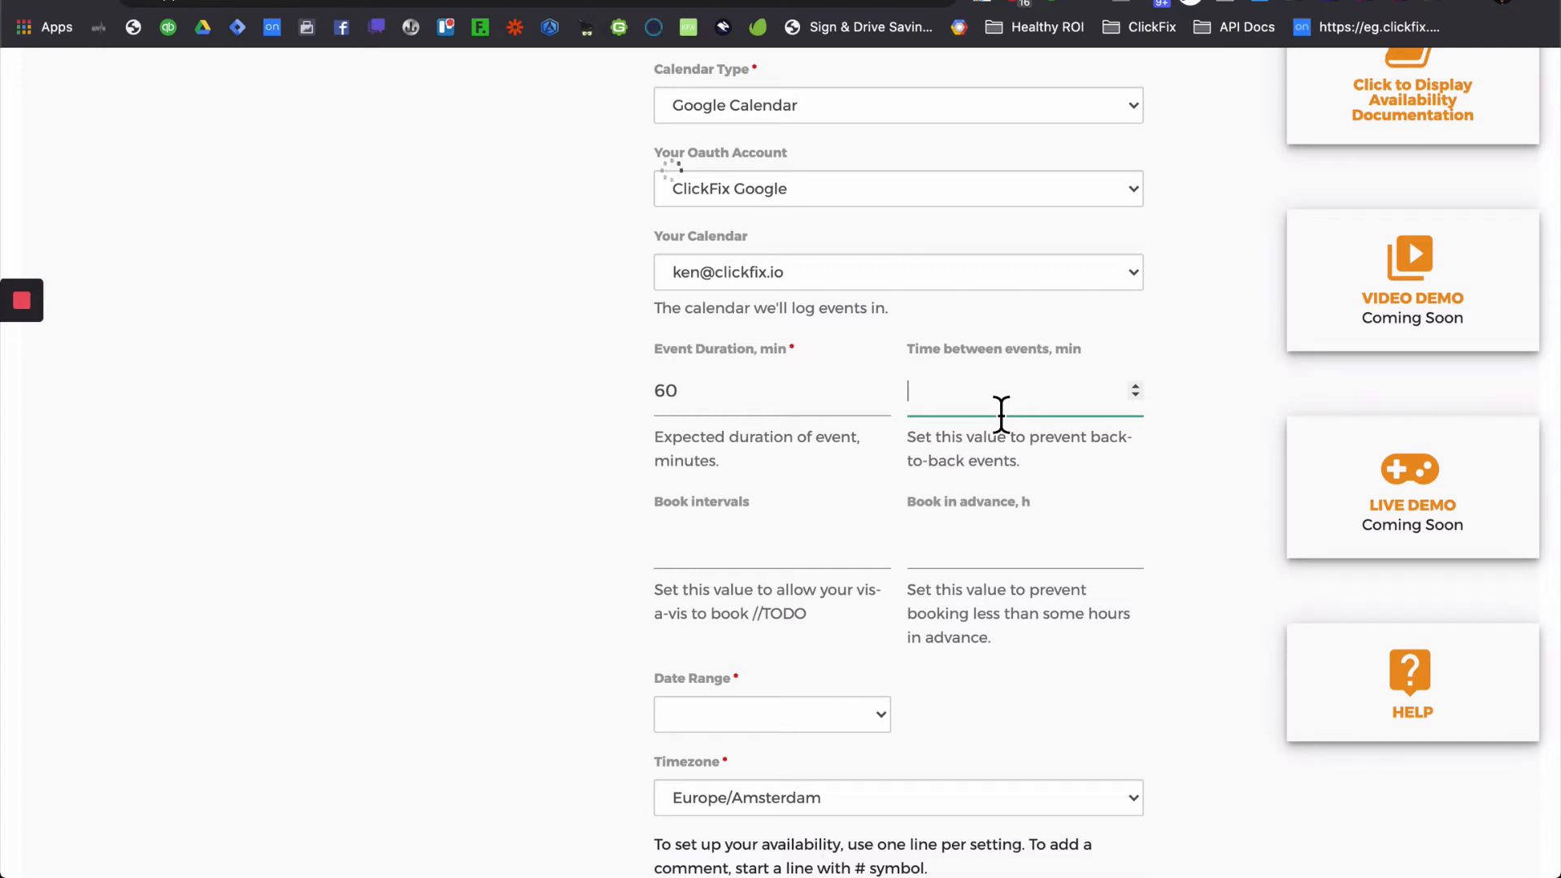
type("15")
left_click(1061, 522)
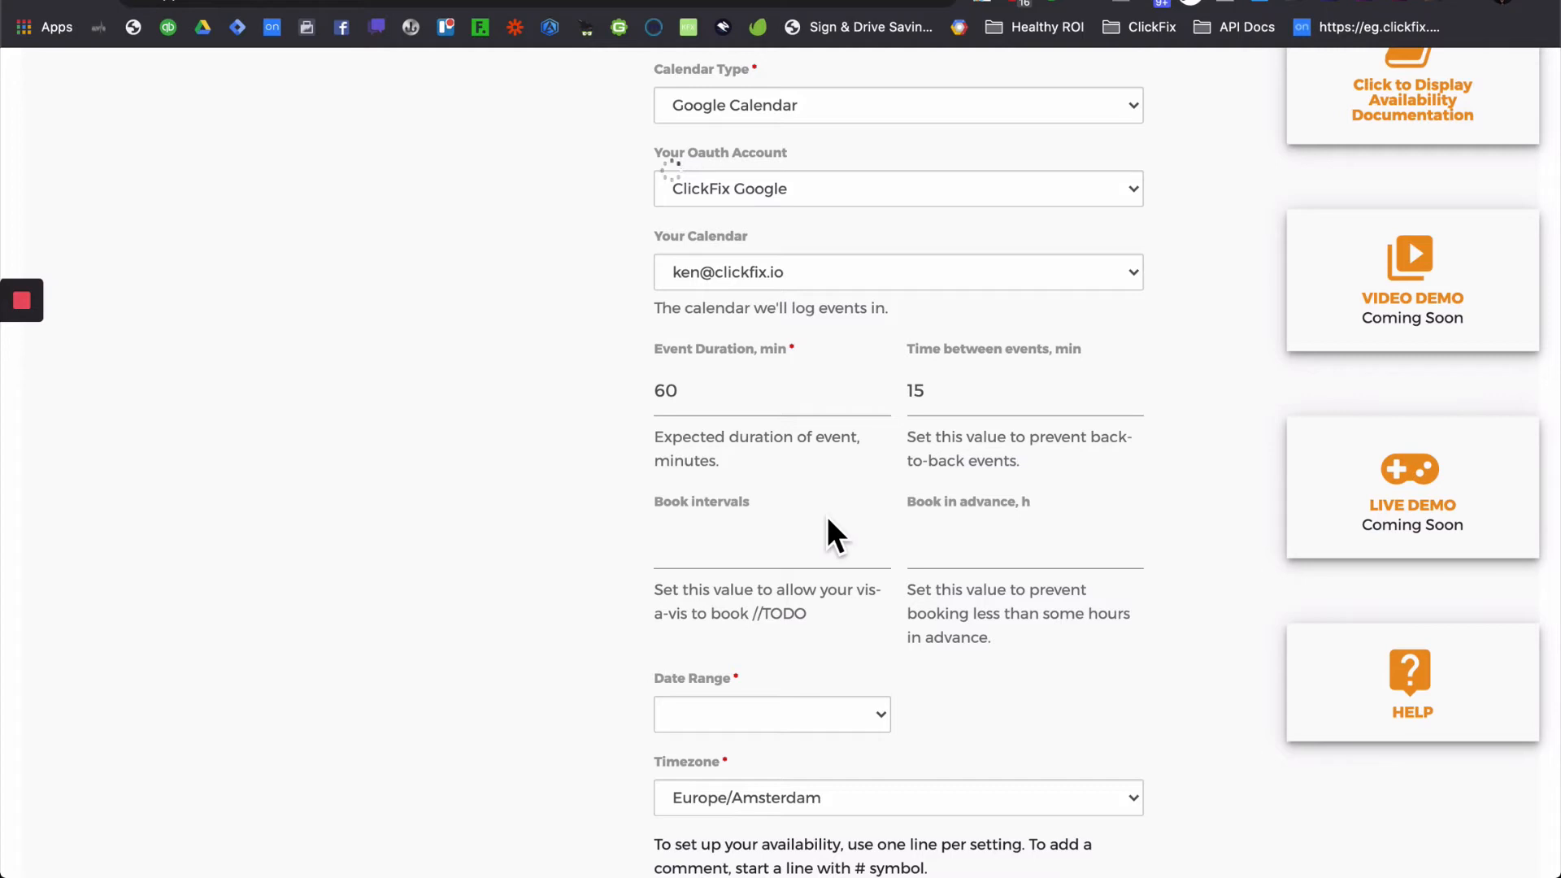
left_click(757, 566)
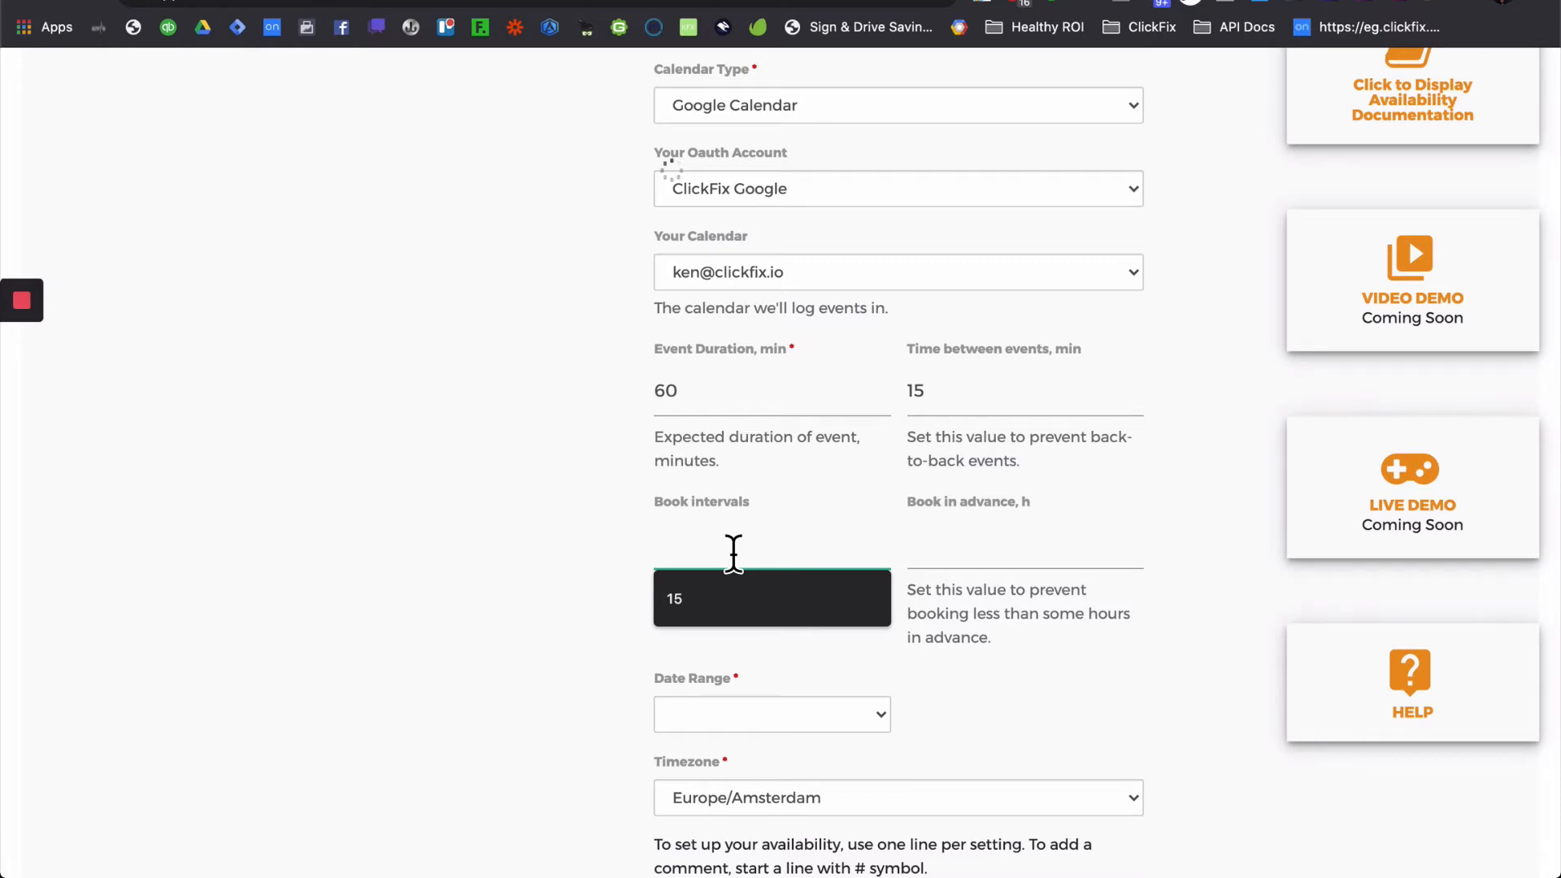
type("15")
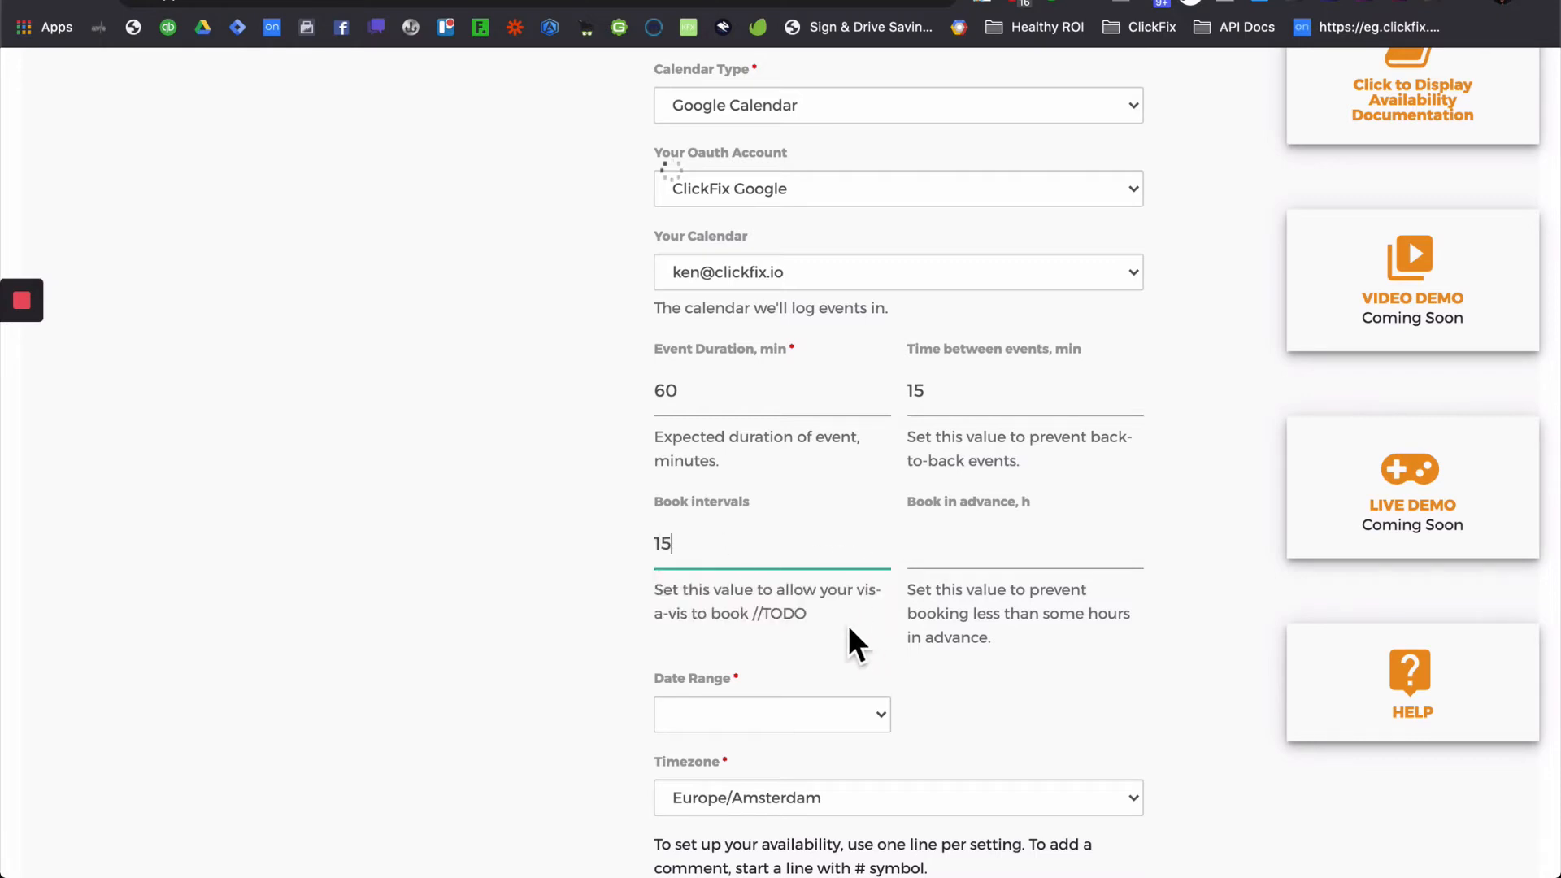
left_click(827, 616)
- Accept the suggested 24 hours in Book in advance, then replace it with 16
left_click(1000, 568)
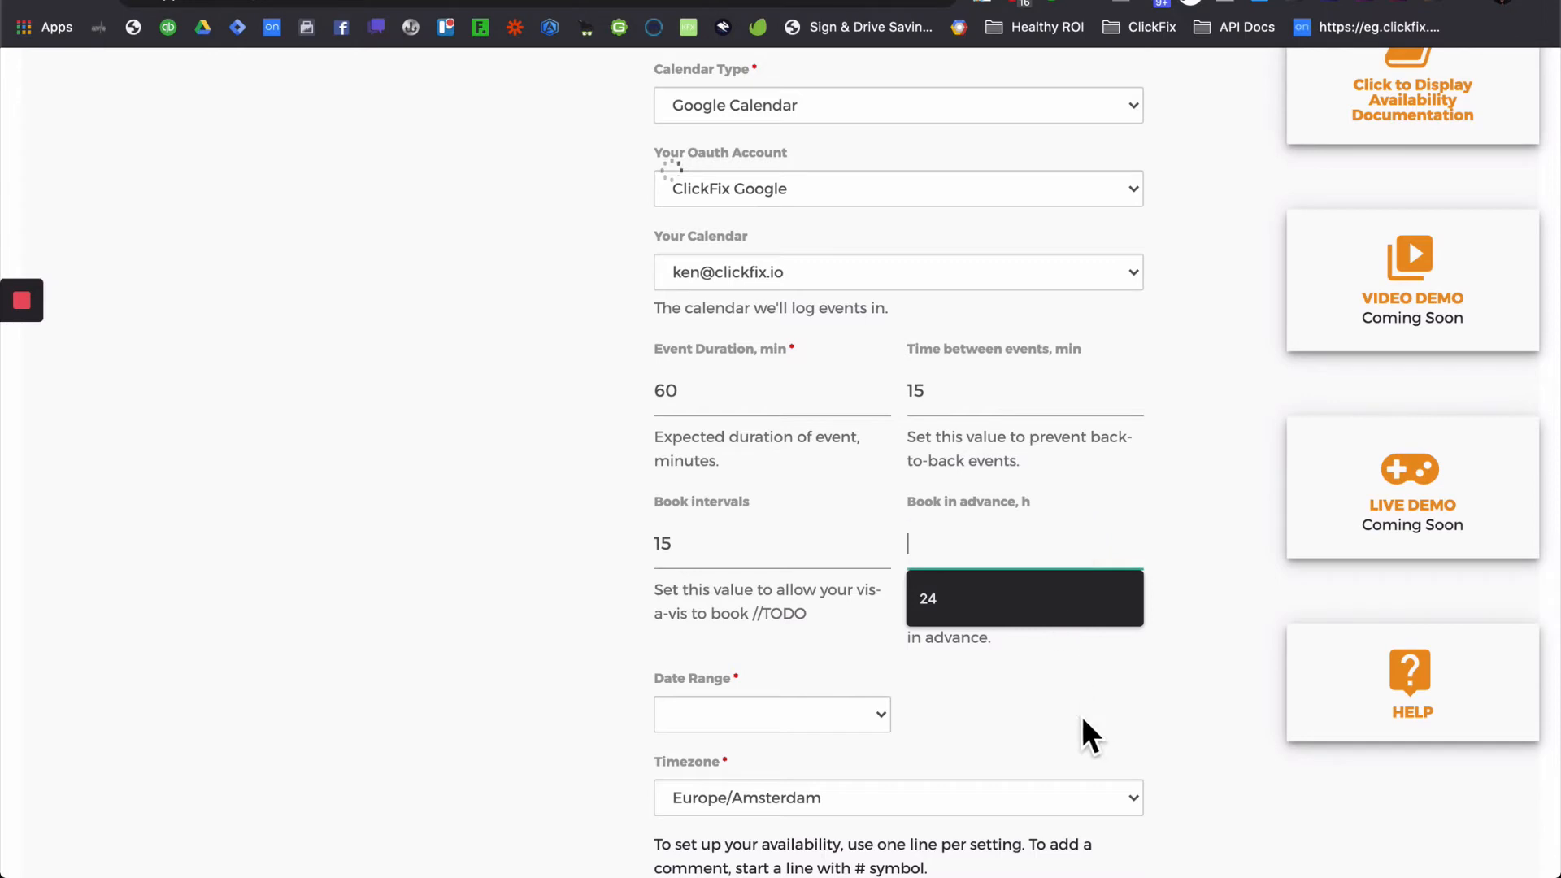
left_click(1089, 736)
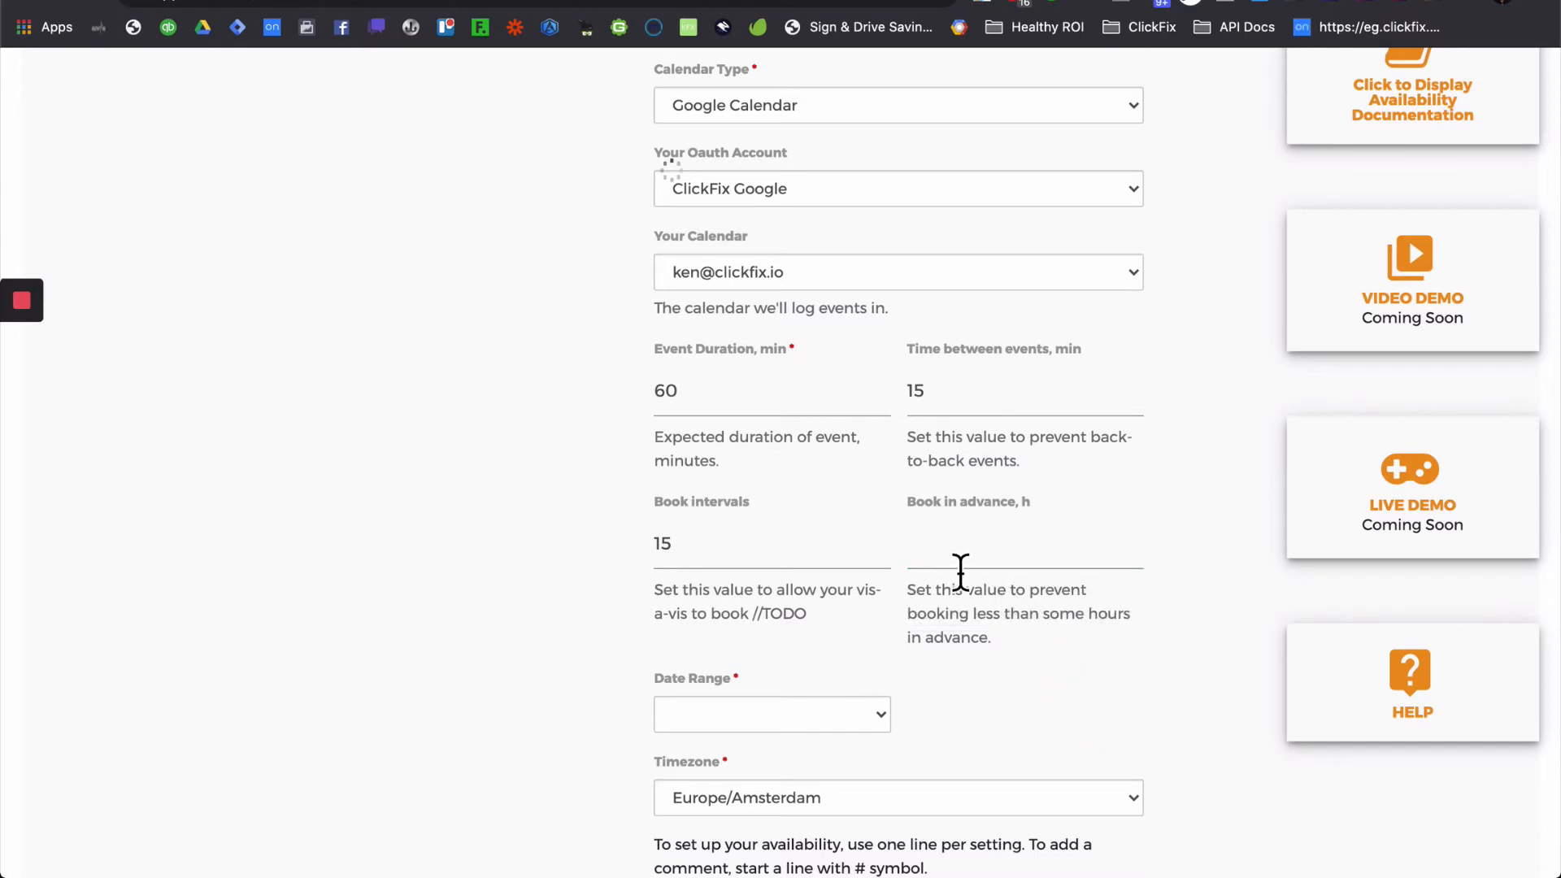
left_click(960, 569)
left_click(963, 600)
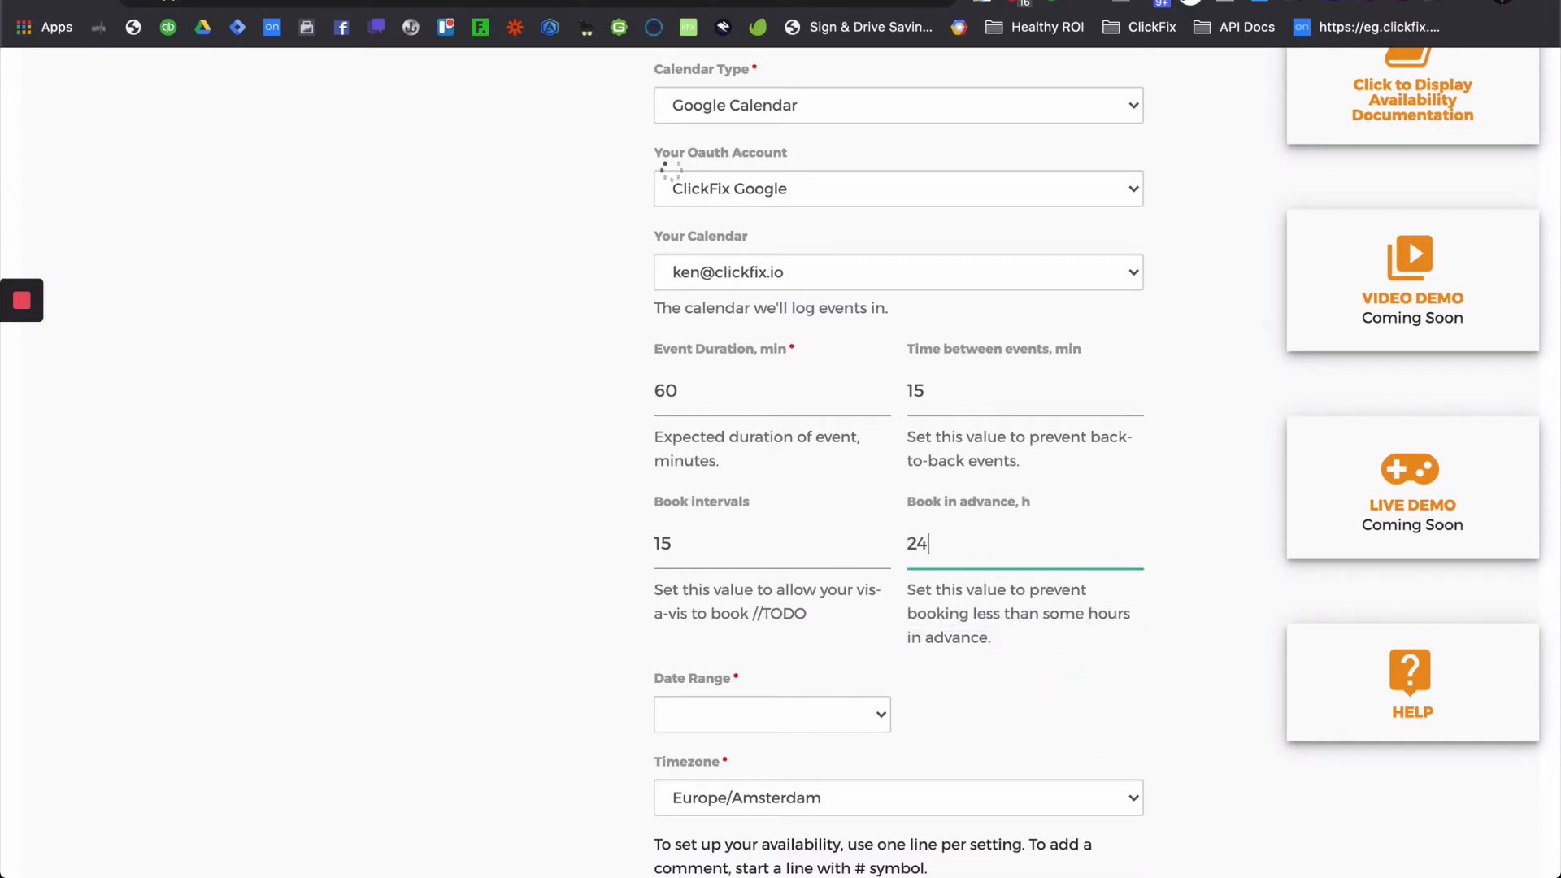
left_click(993, 611)
double_click(942, 556)
type("16")
- Set Date Range to X Rolling days and enter 7 rolling days
left_click(982, 656)
scroll(982, 652, "down", 2)
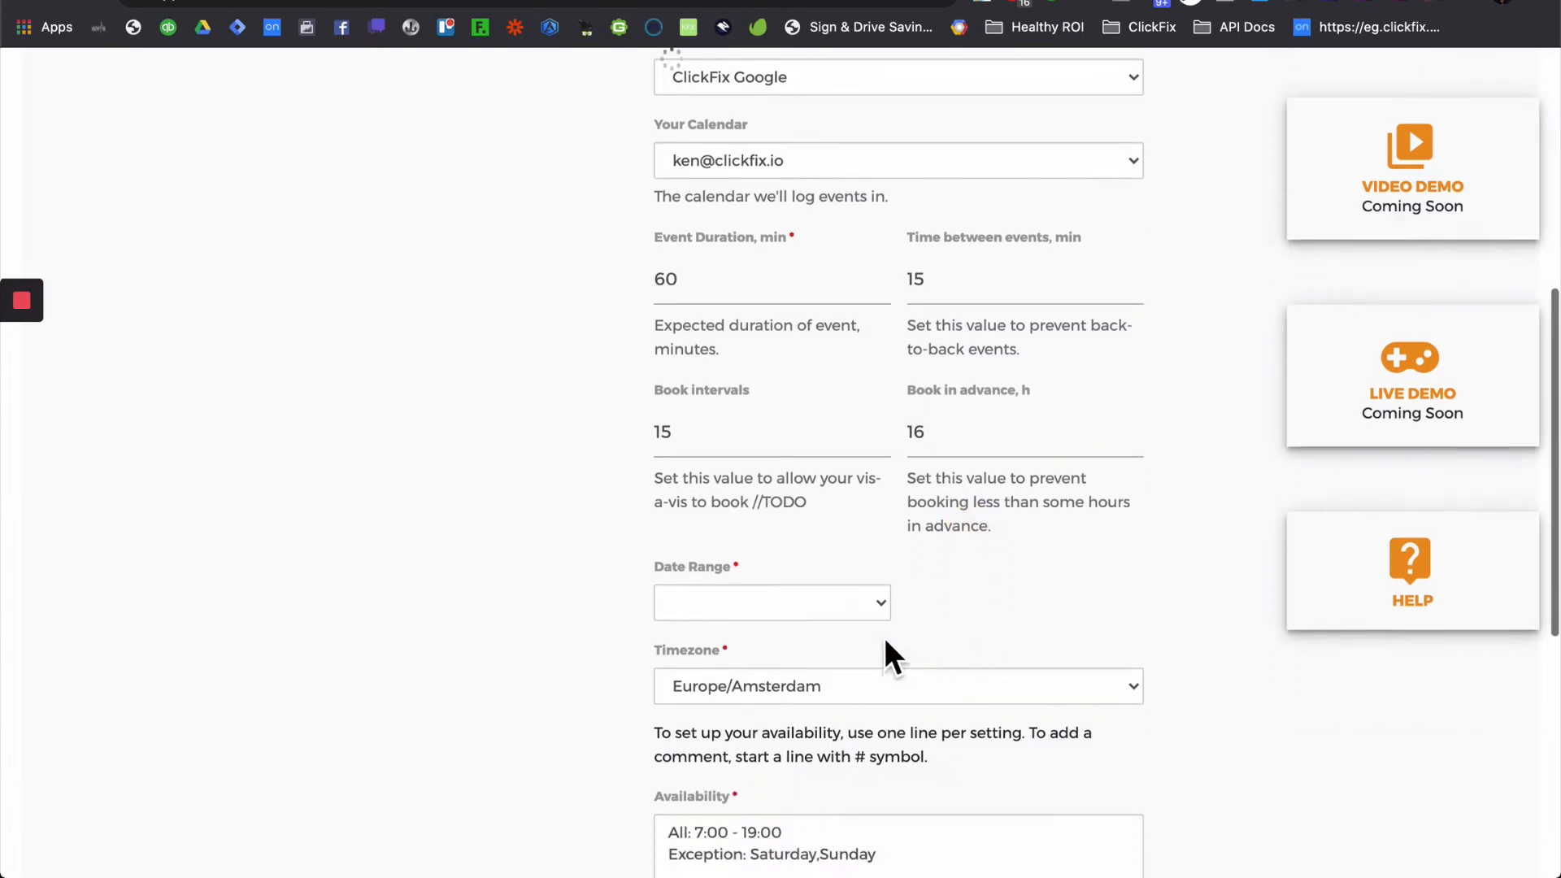
left_click(881, 606)
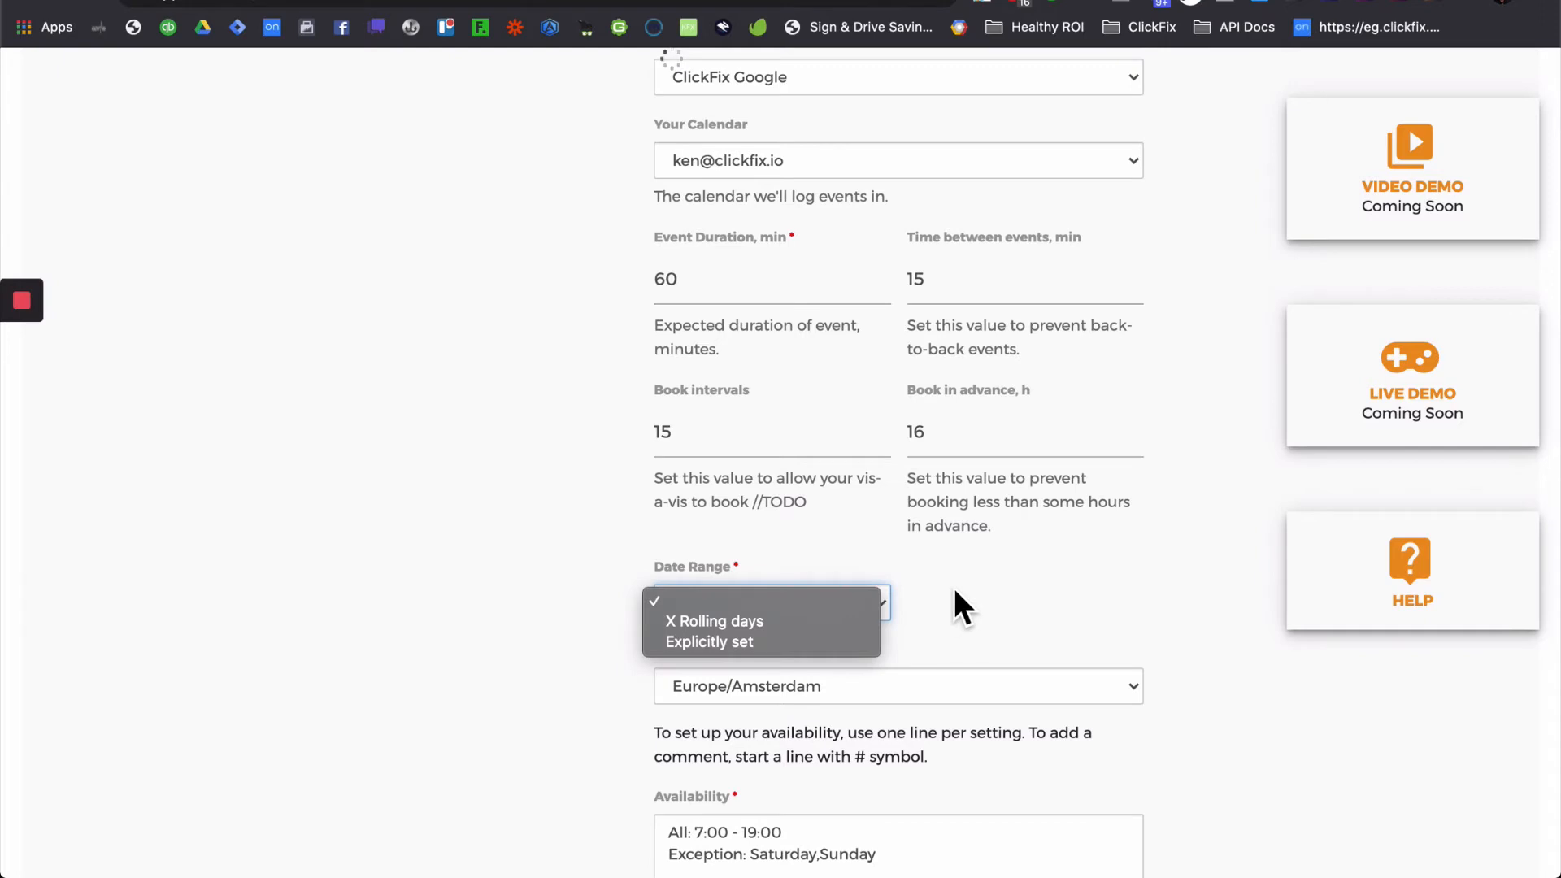
left_click(780, 623)
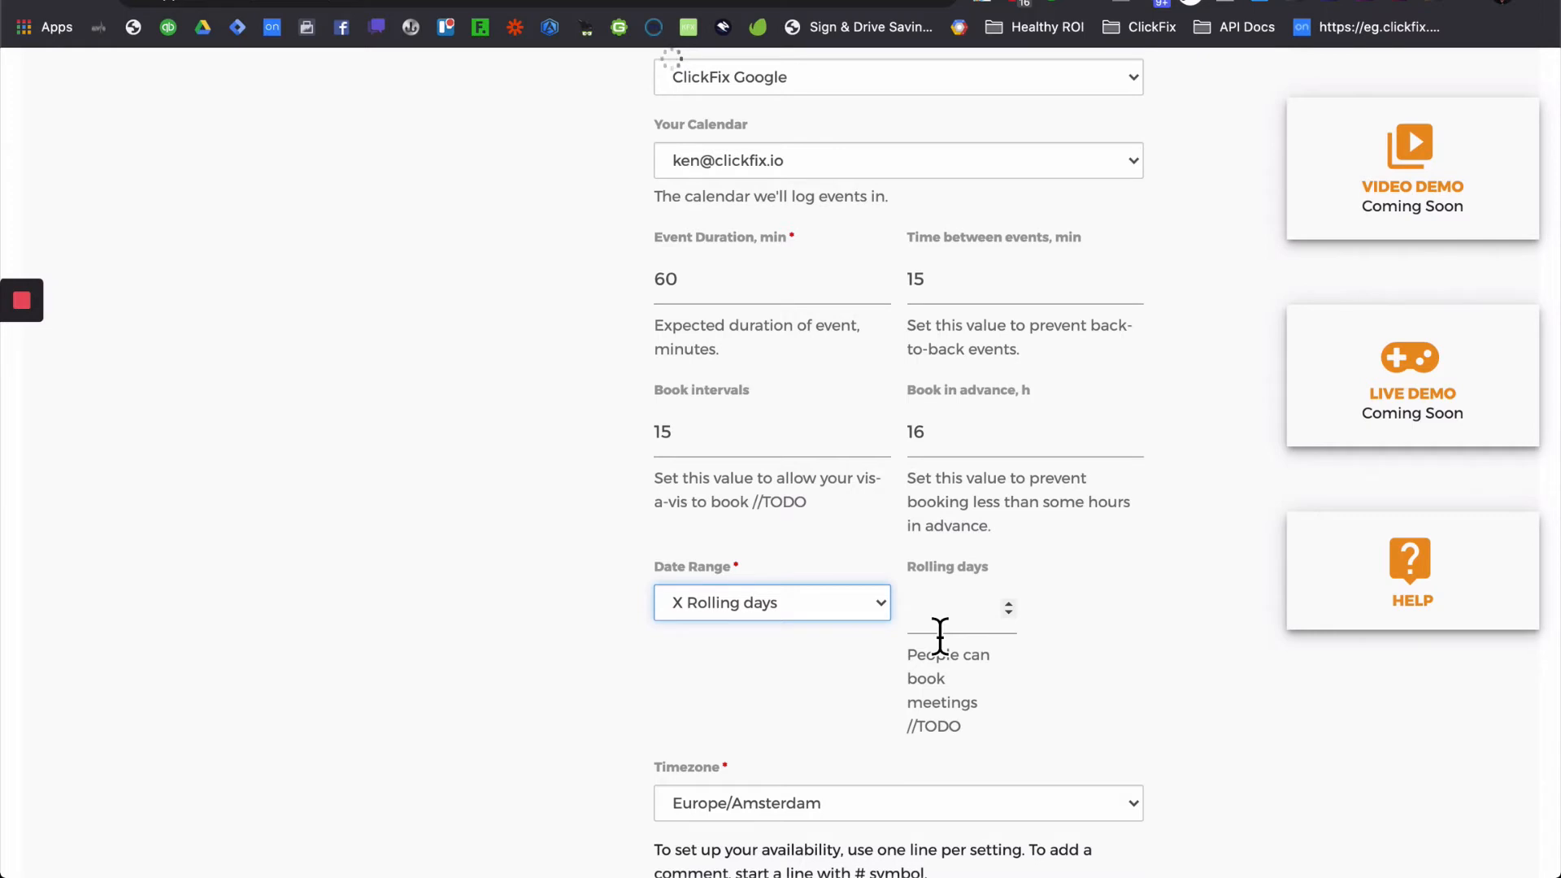
left_click(939, 633)
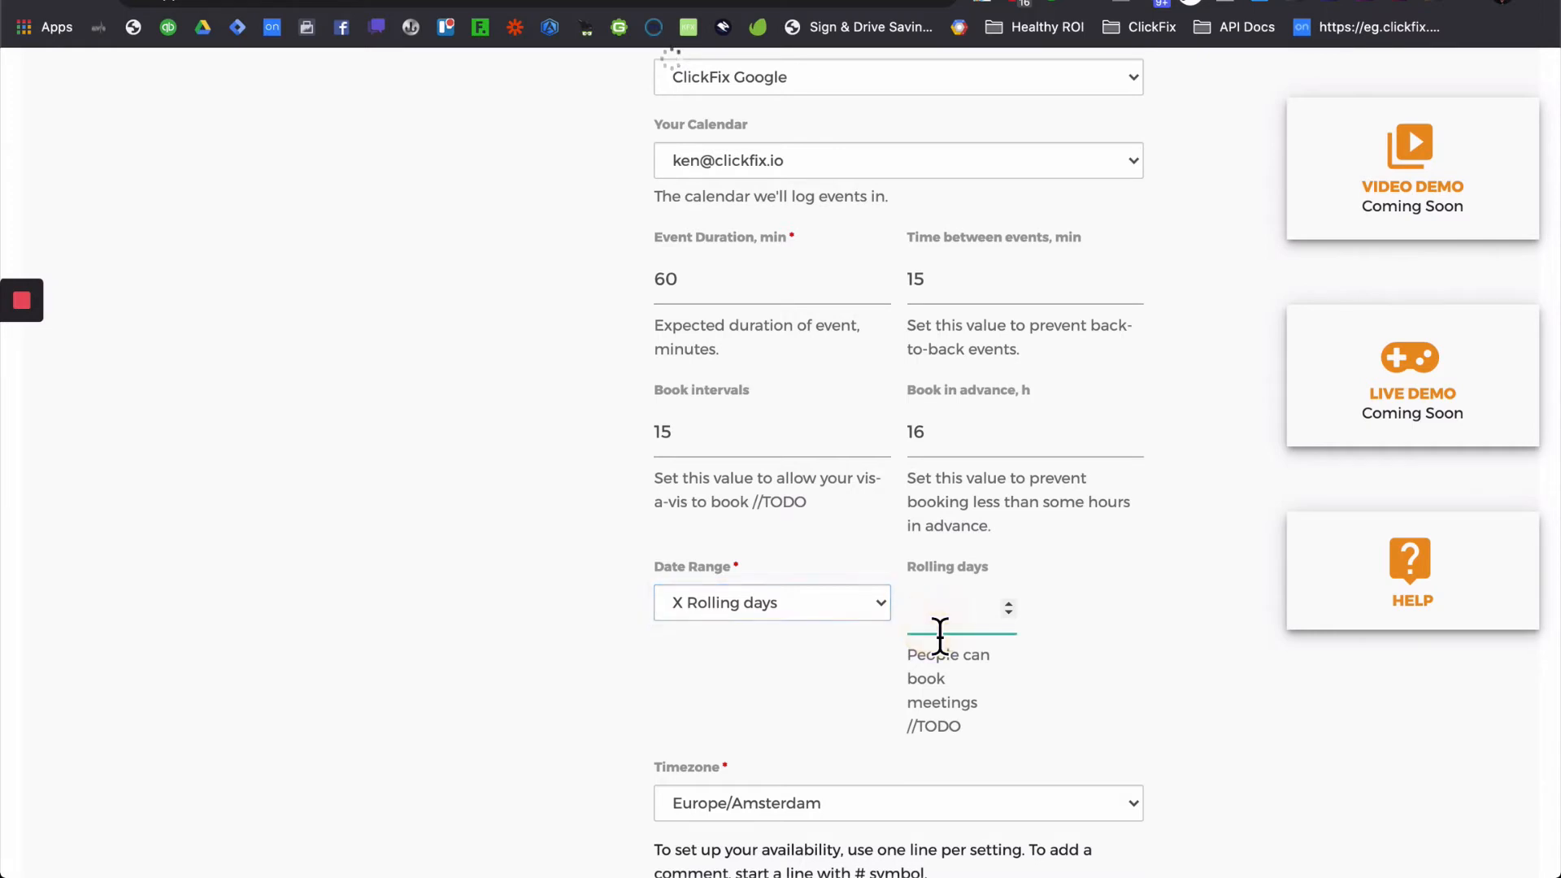
type("7")
left_click(1110, 660)
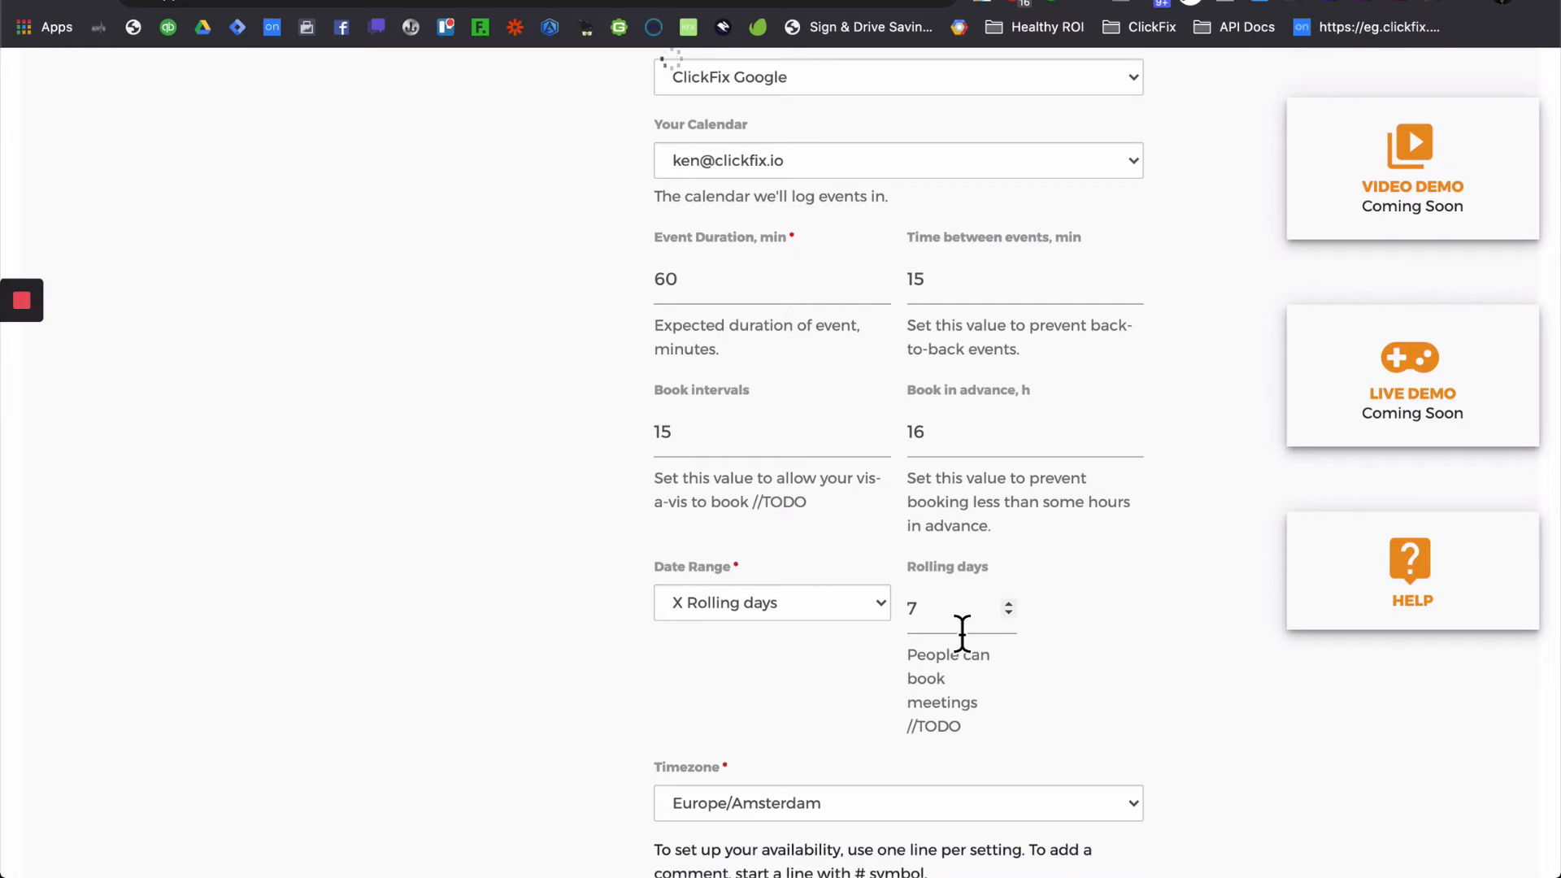
- Re-edit the rolling days value, trying 2 and 4 before settling on 7
left_click(941, 631)
key("BackSpace")
type("2")
left_click(1090, 724)
left_click(929, 619)
key("BackSpace")
type("4")
key("BackSpace")
type("7")
left_click(1061, 646)
- Try the explicit dates range, then return to X Rolling days and scroll down to Submit
left_click(825, 620)
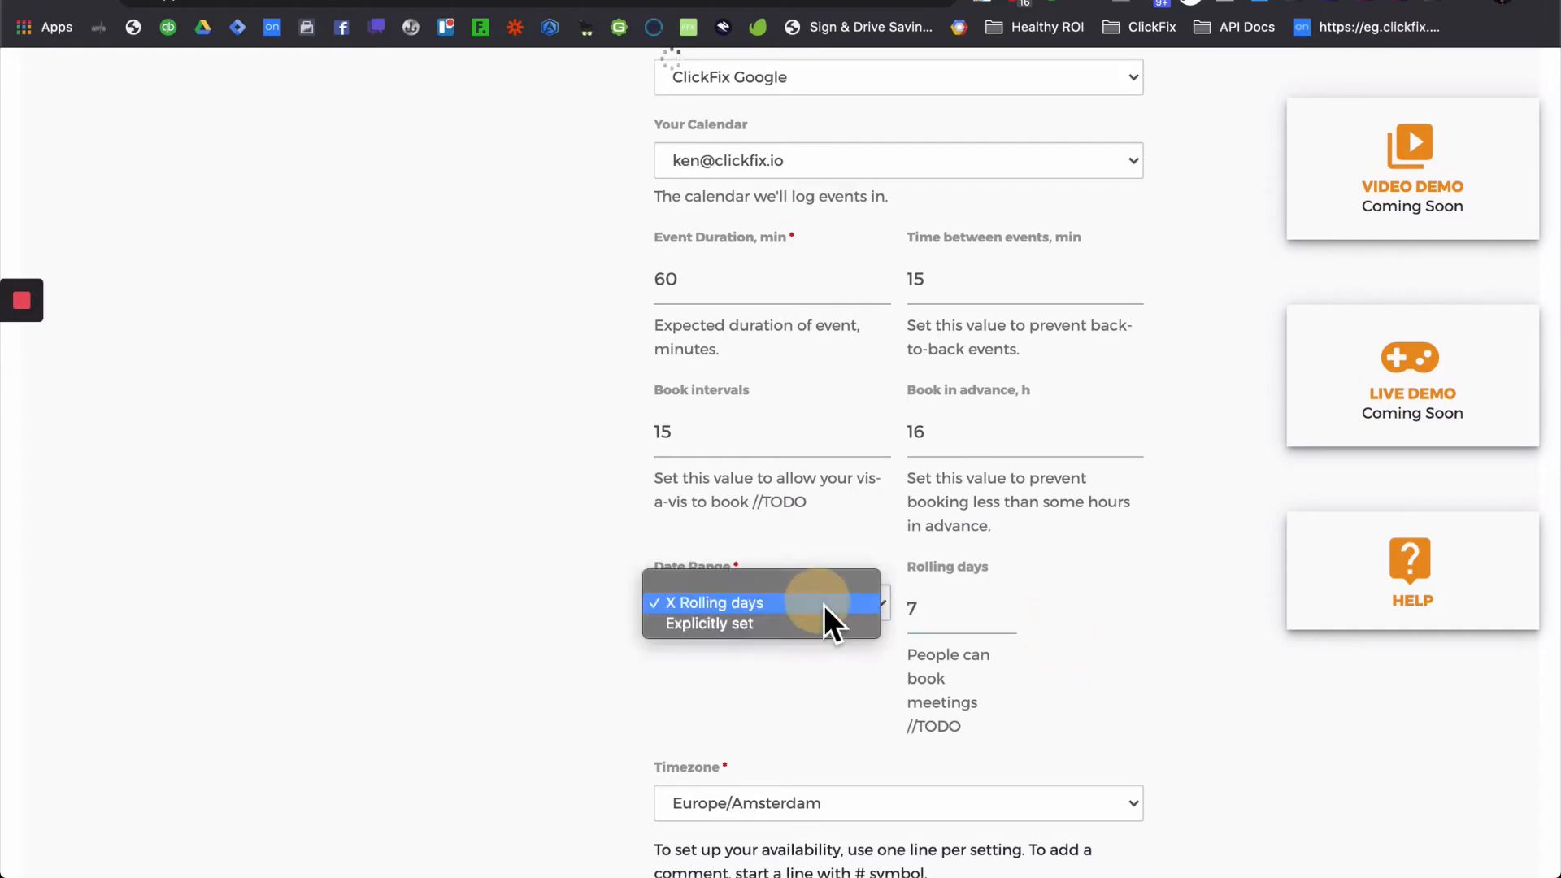
left_click(798, 625)
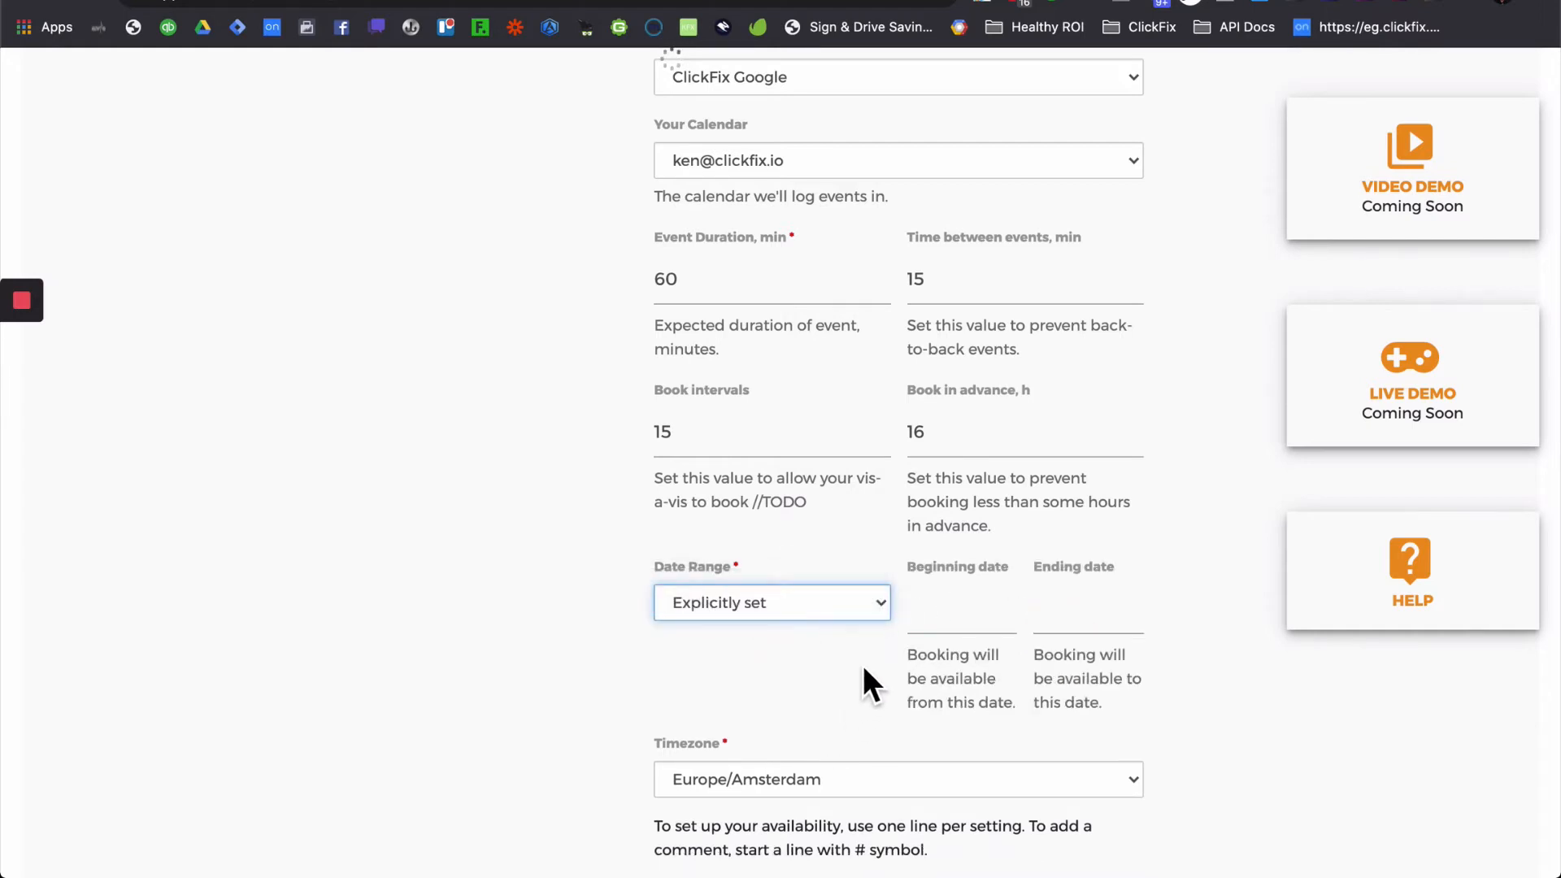
left_click(951, 627)
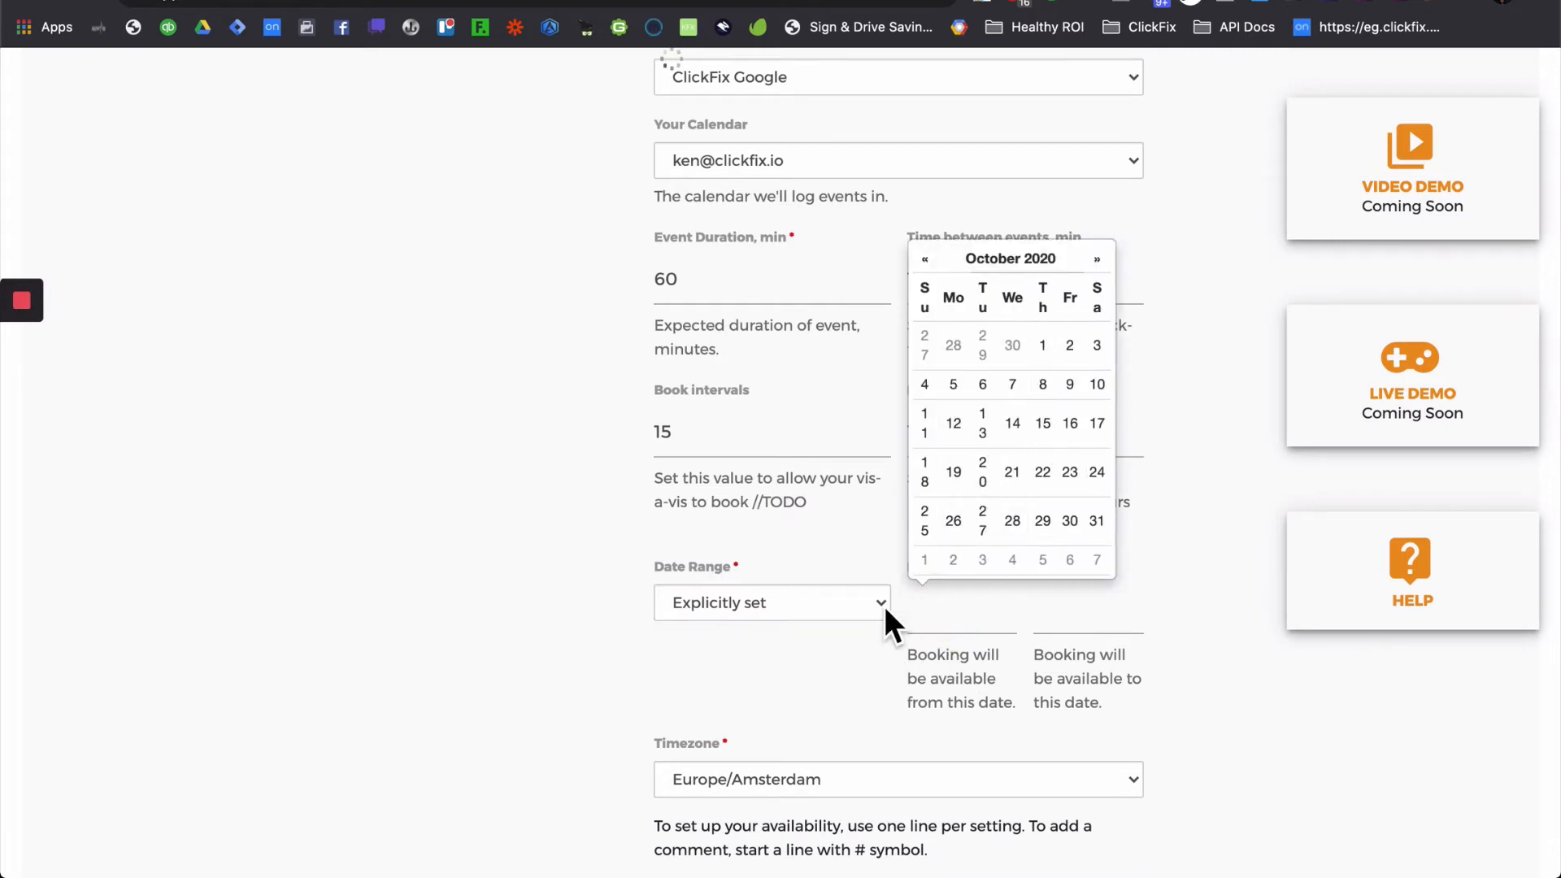
left_click(801, 605)
left_click(805, 599)
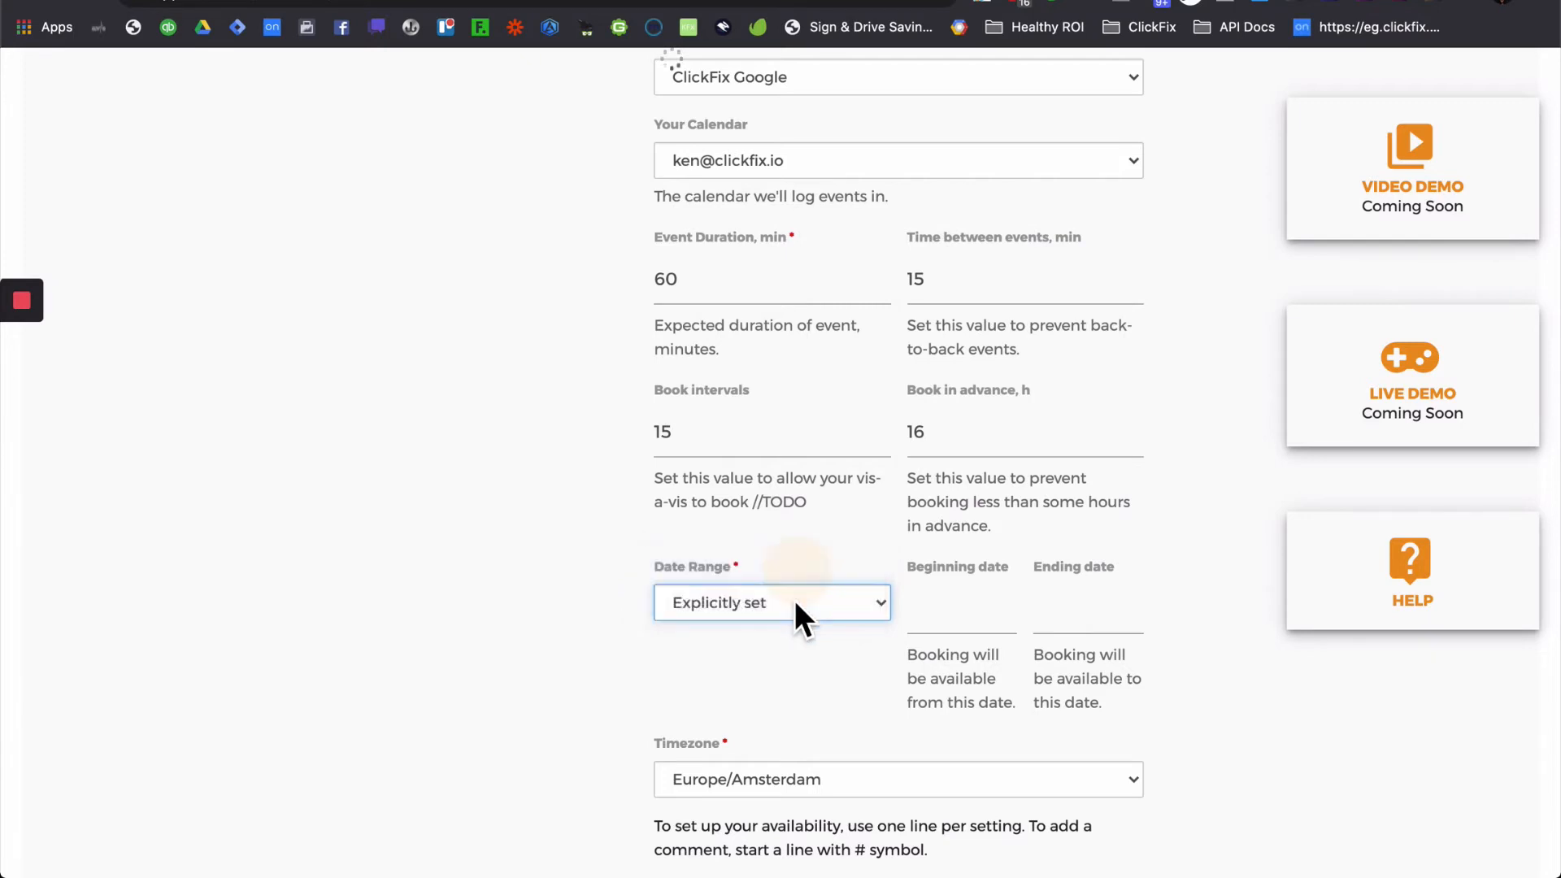
left_click(790, 611)
left_click(768, 619)
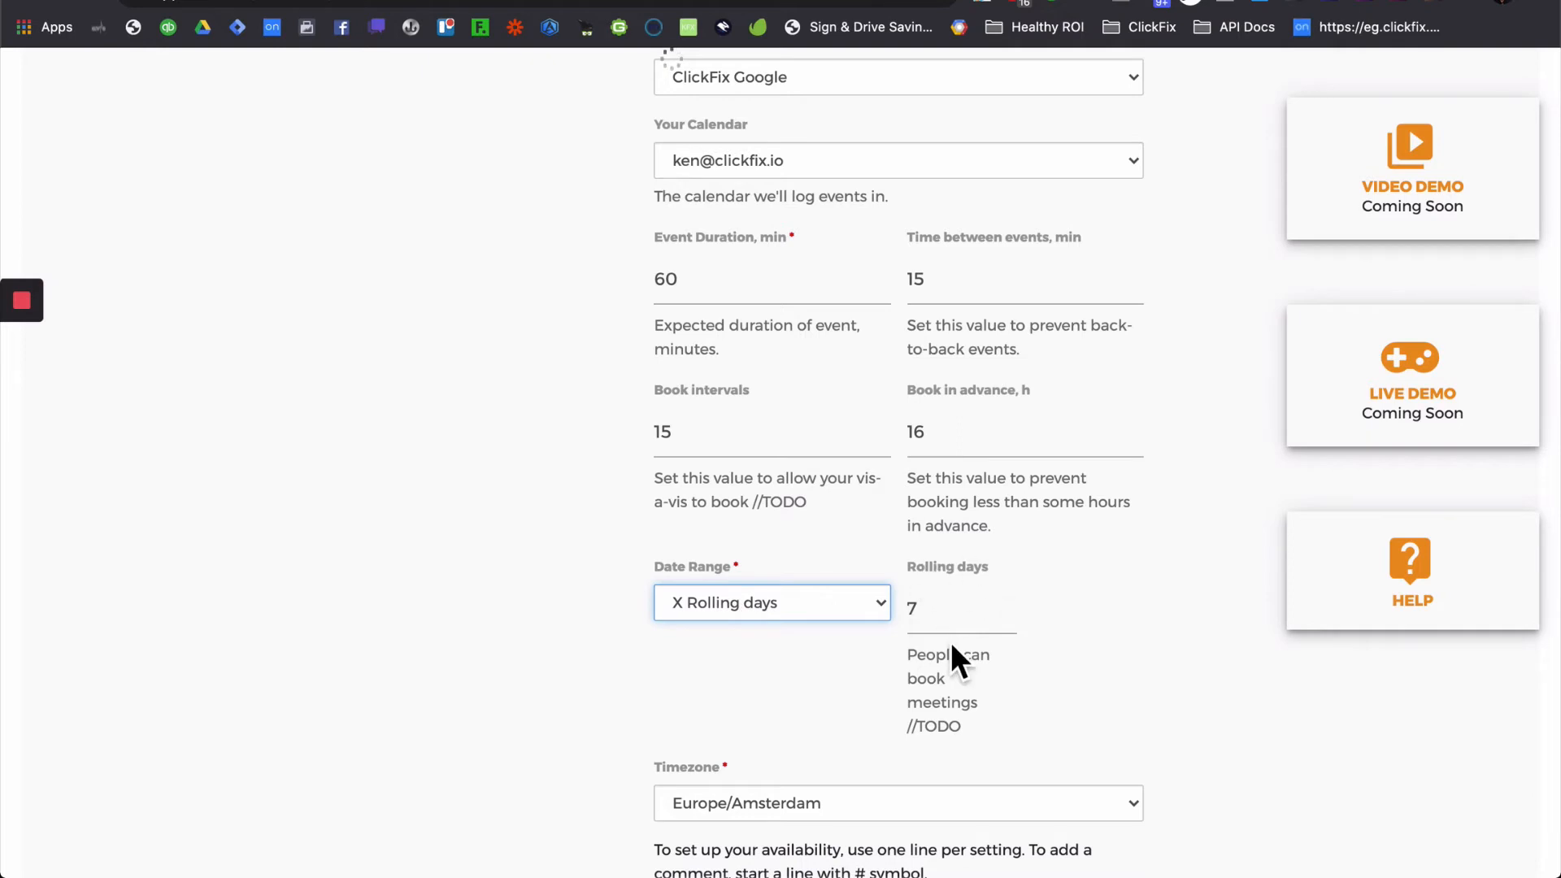
scroll(953, 658, "down", 3)
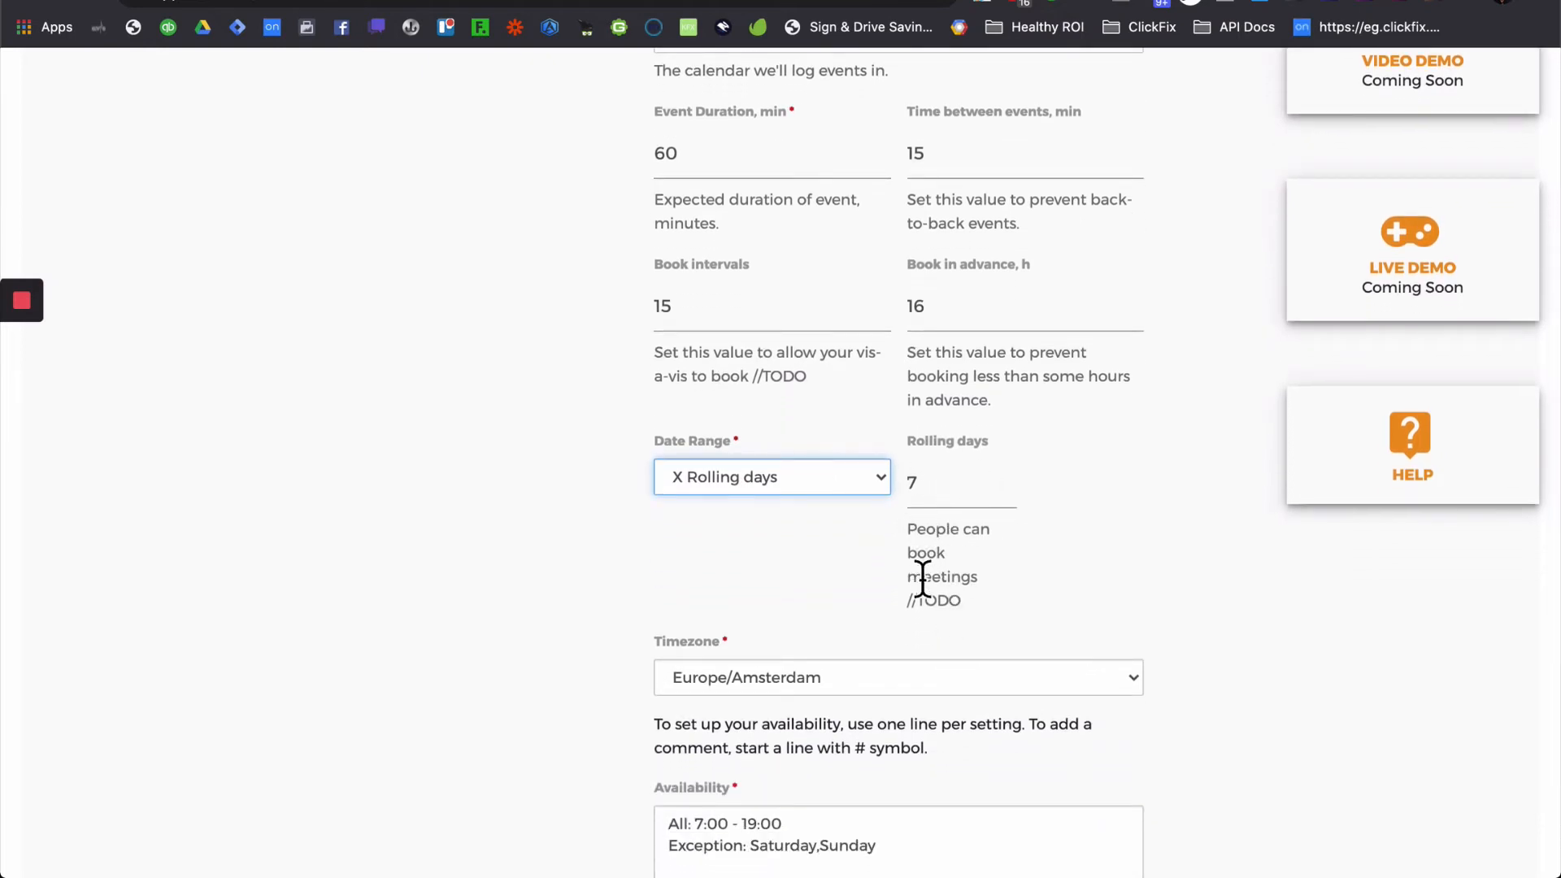
left_click(837, 573)
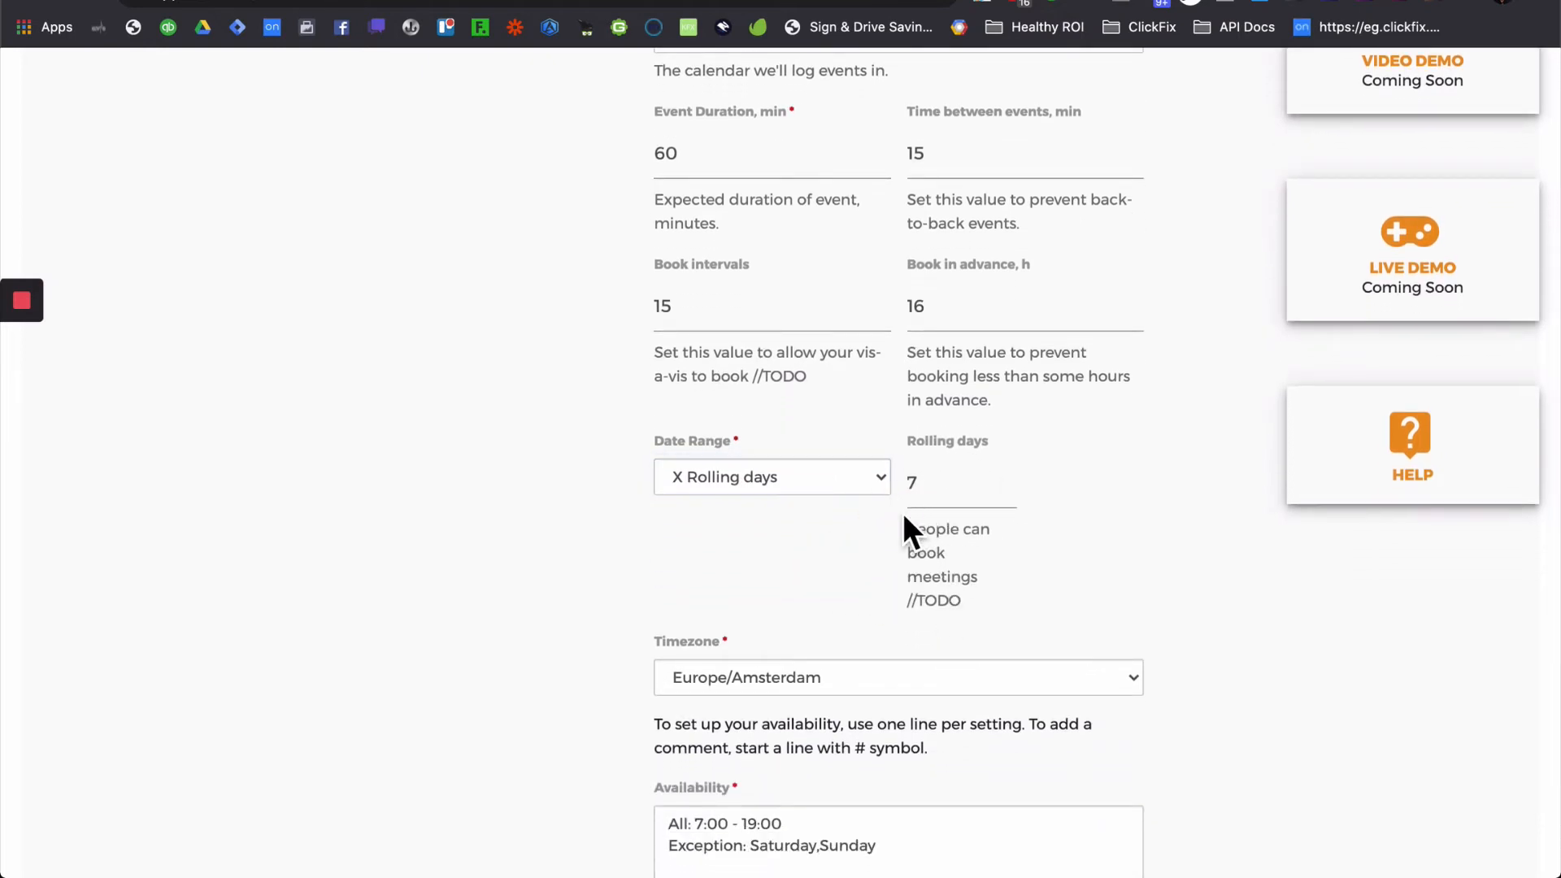
scroll(902, 512, "down", 3)
scroll(951, 602, "down", 3)
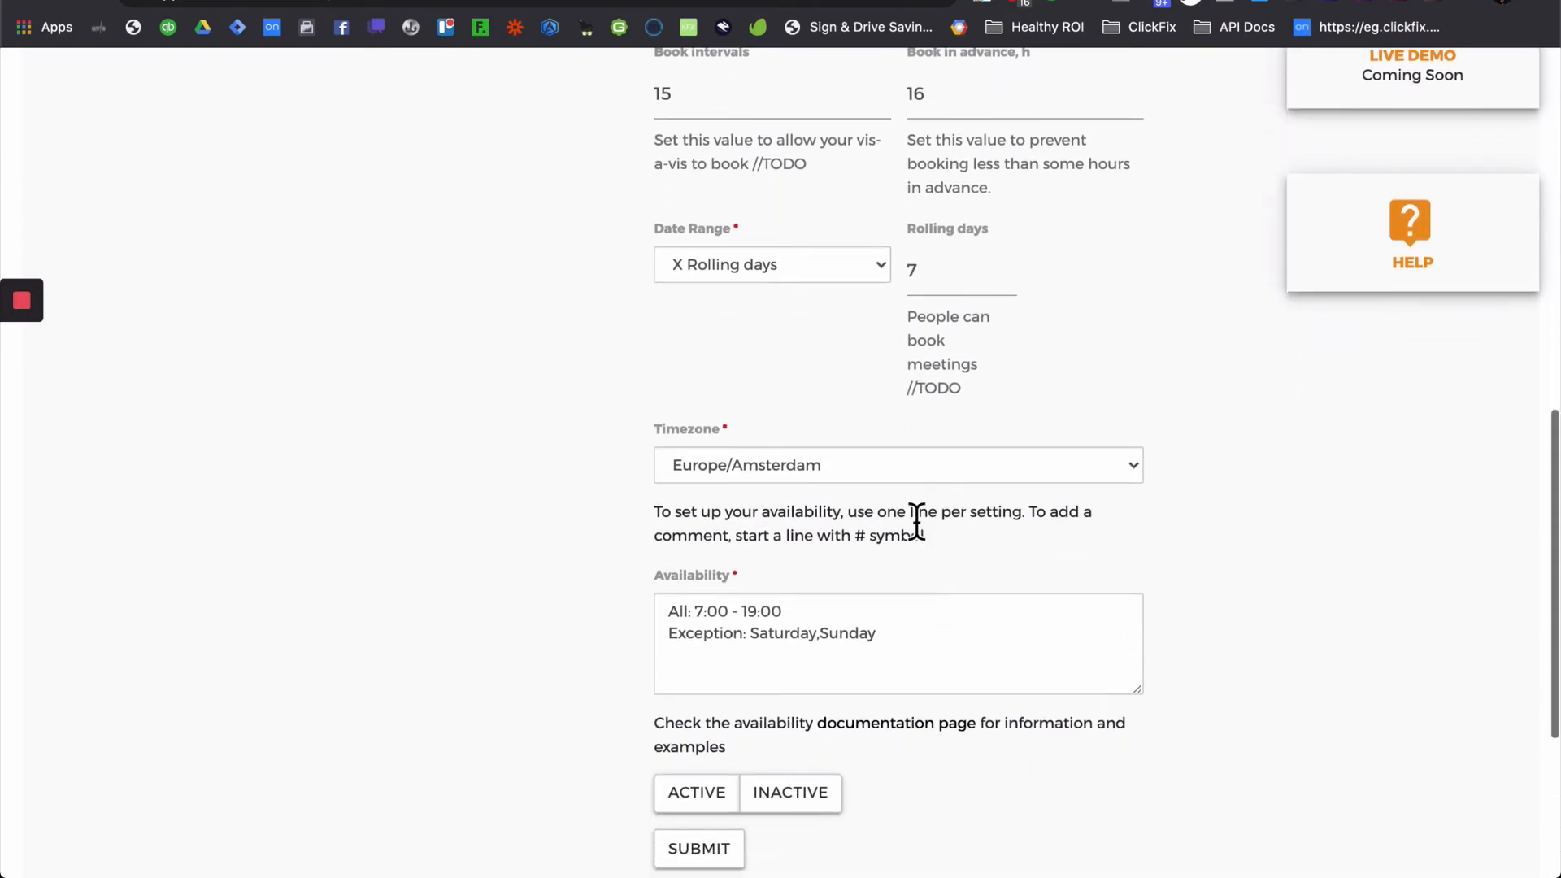
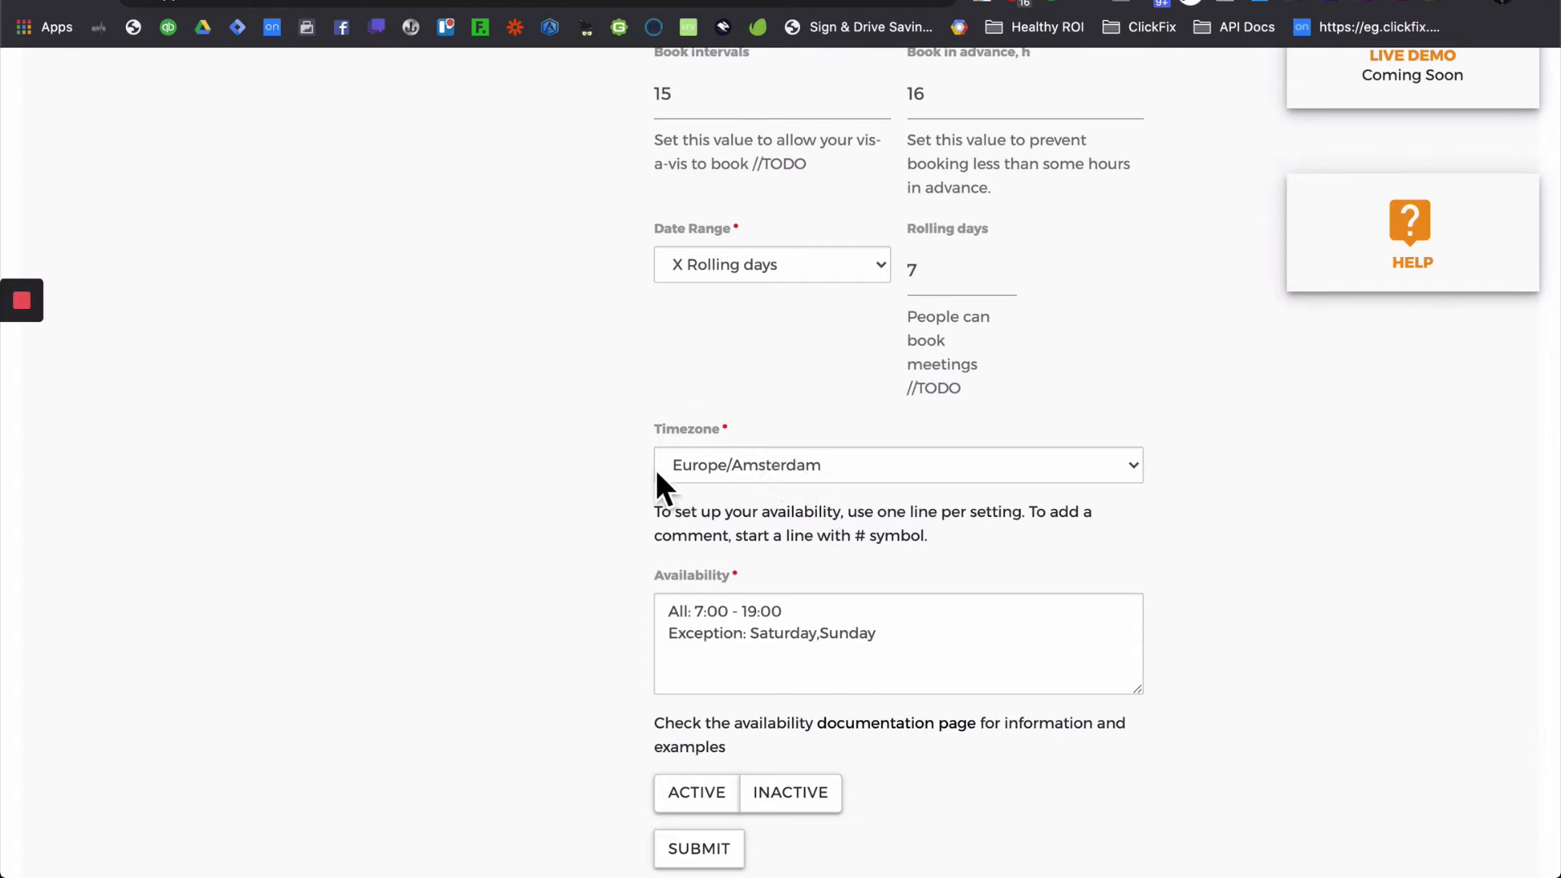
- Enlarge the Availability box showing All: 7:00 - 19:00 and move the cheat sheet window to the left
left_click(891, 630)
scroll(888, 631, "down", 1)
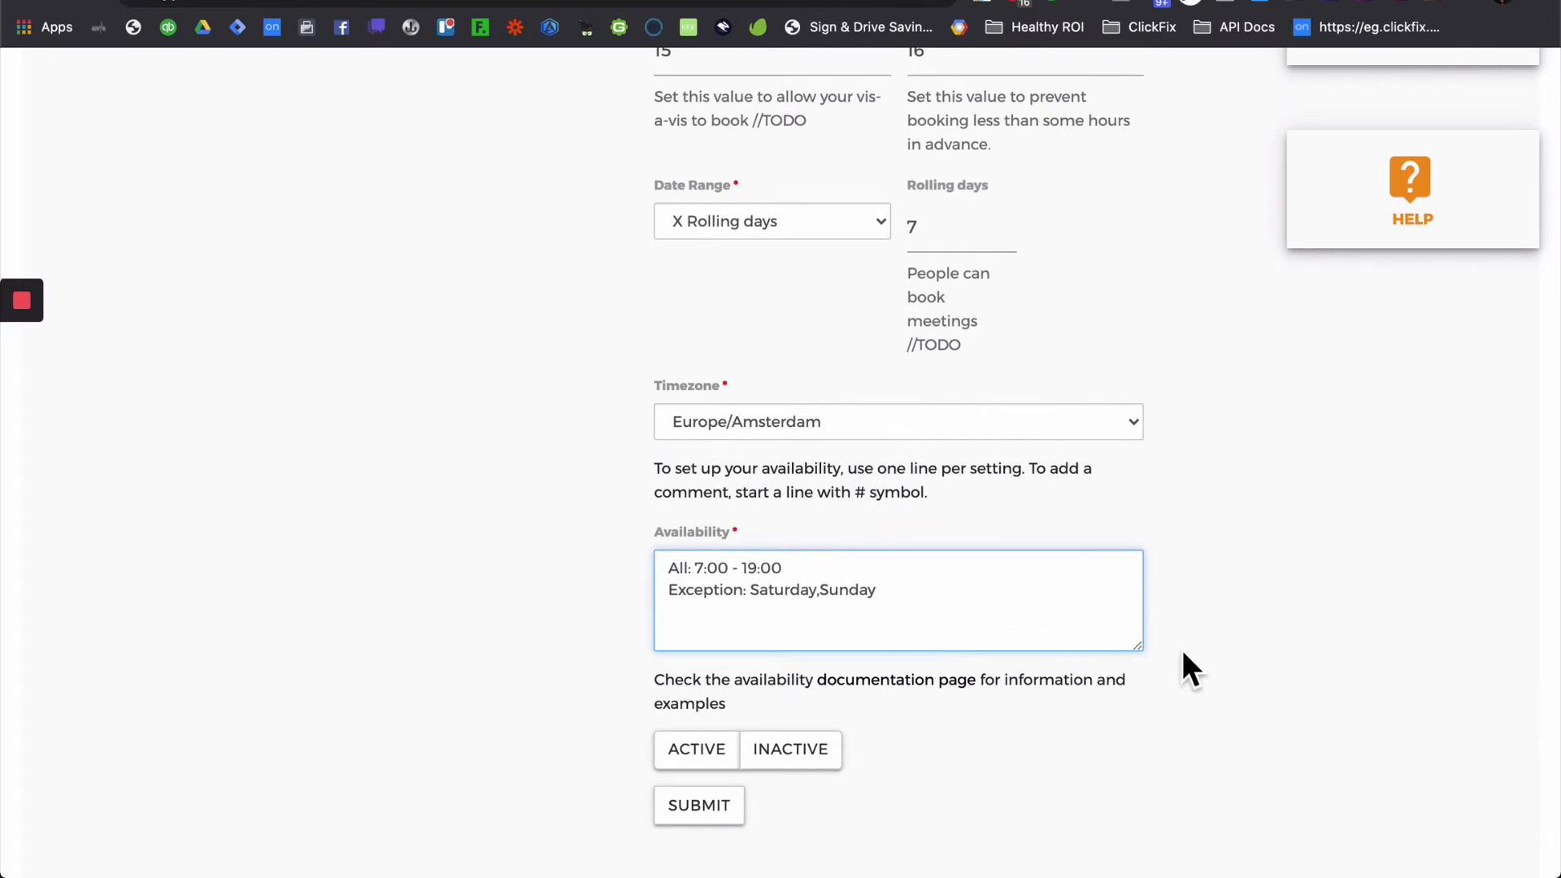
left_click_drag(1159, 665, 1156, 710)
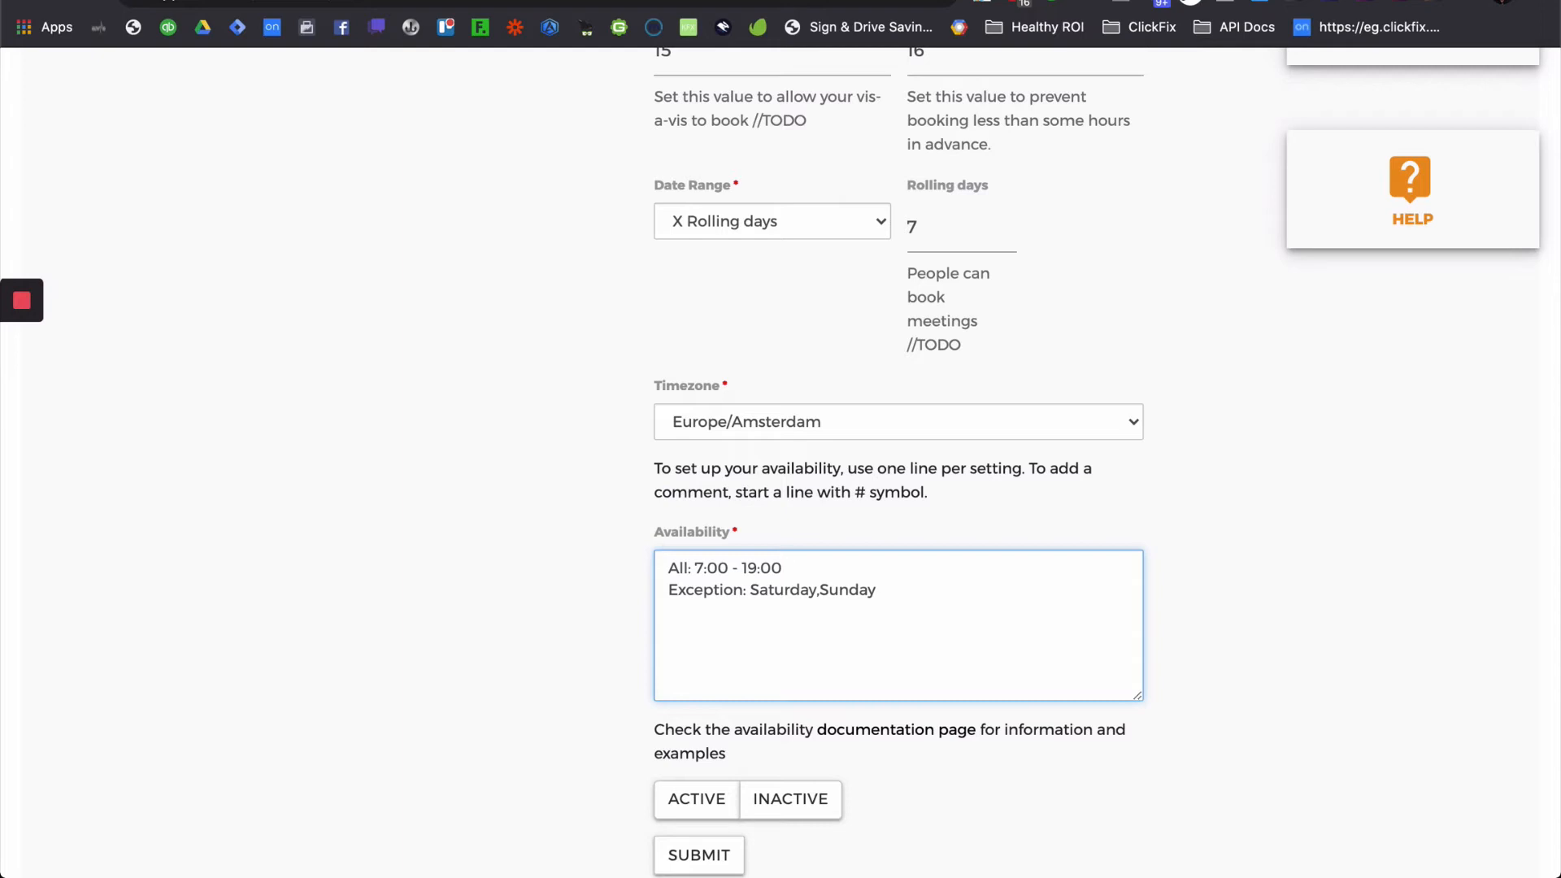
key("super+Tab")
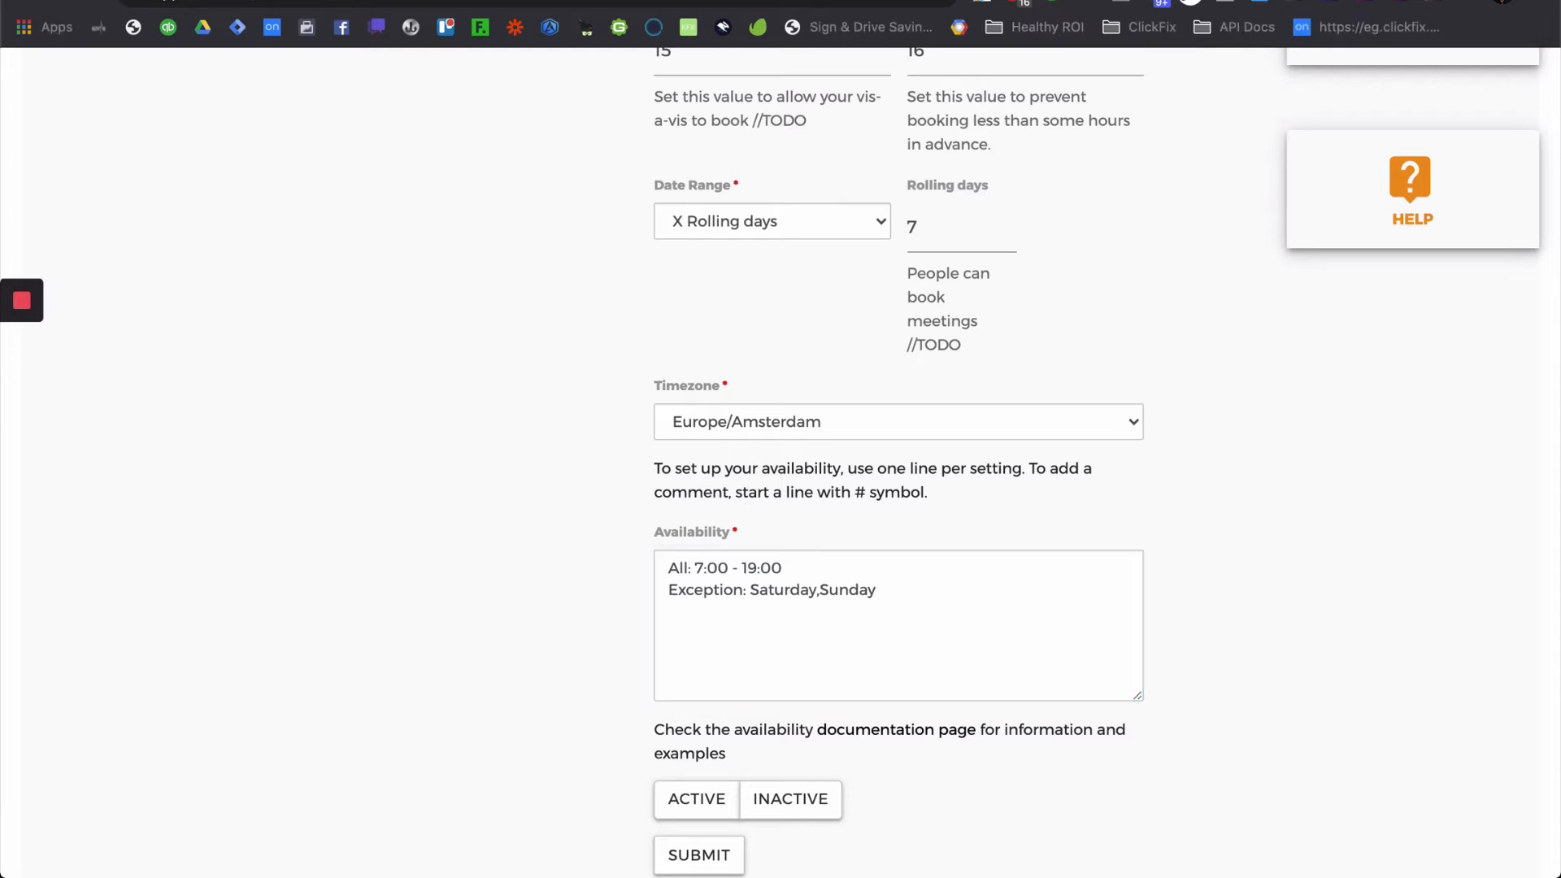
left_click_drag(1560, 25, 244, 62)
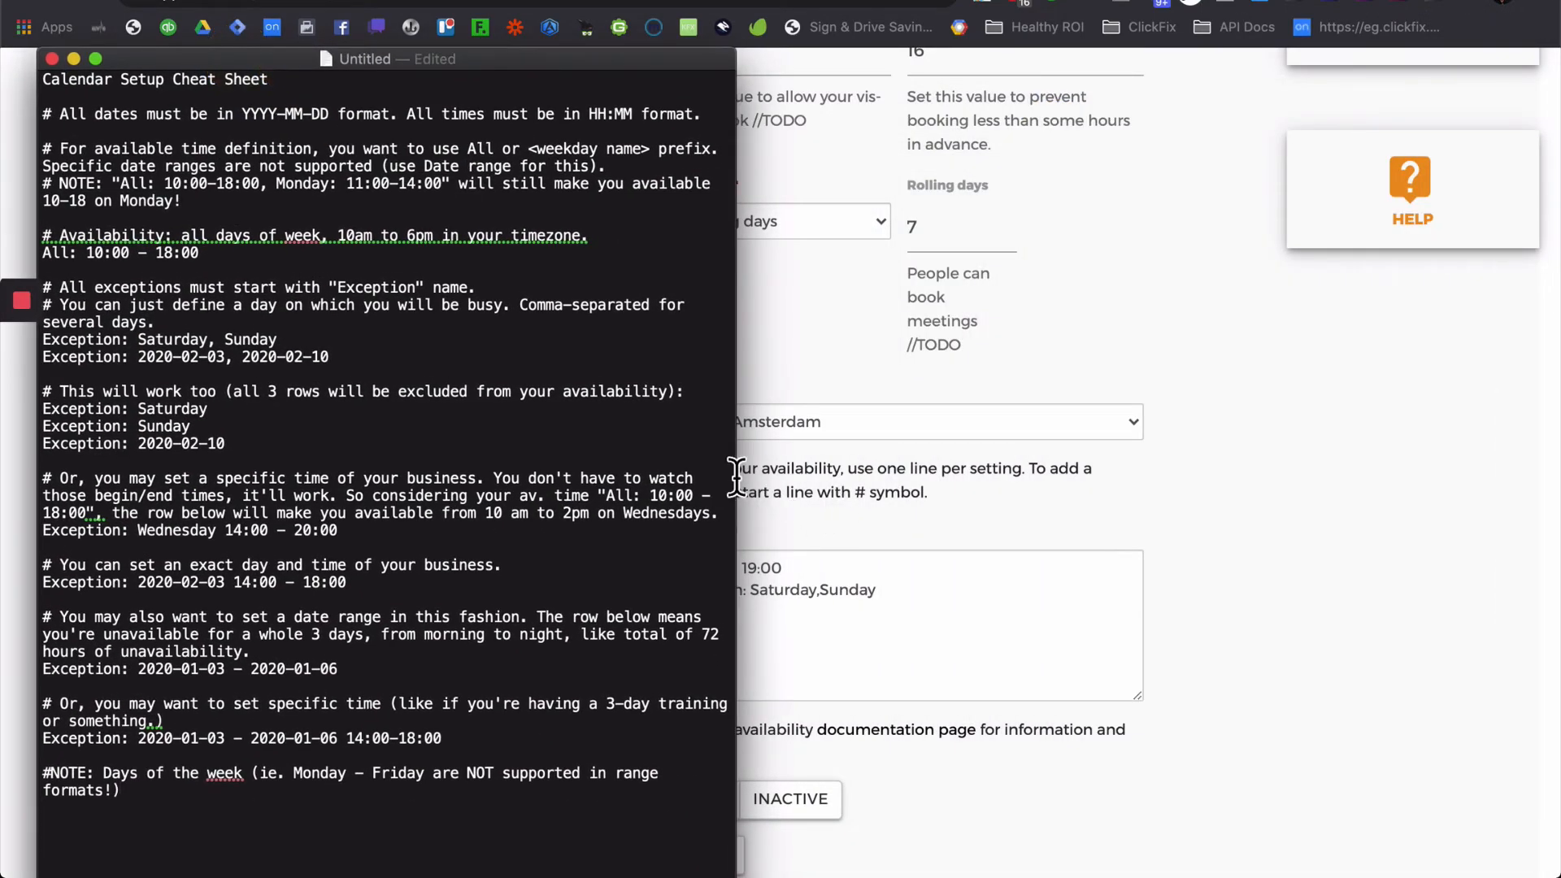
- Narrow the cheat sheet and compare its 10:00 - 18:00 example with the form's 7:00 - 19:00 hours
left_click_drag(747, 478, 638, 465)
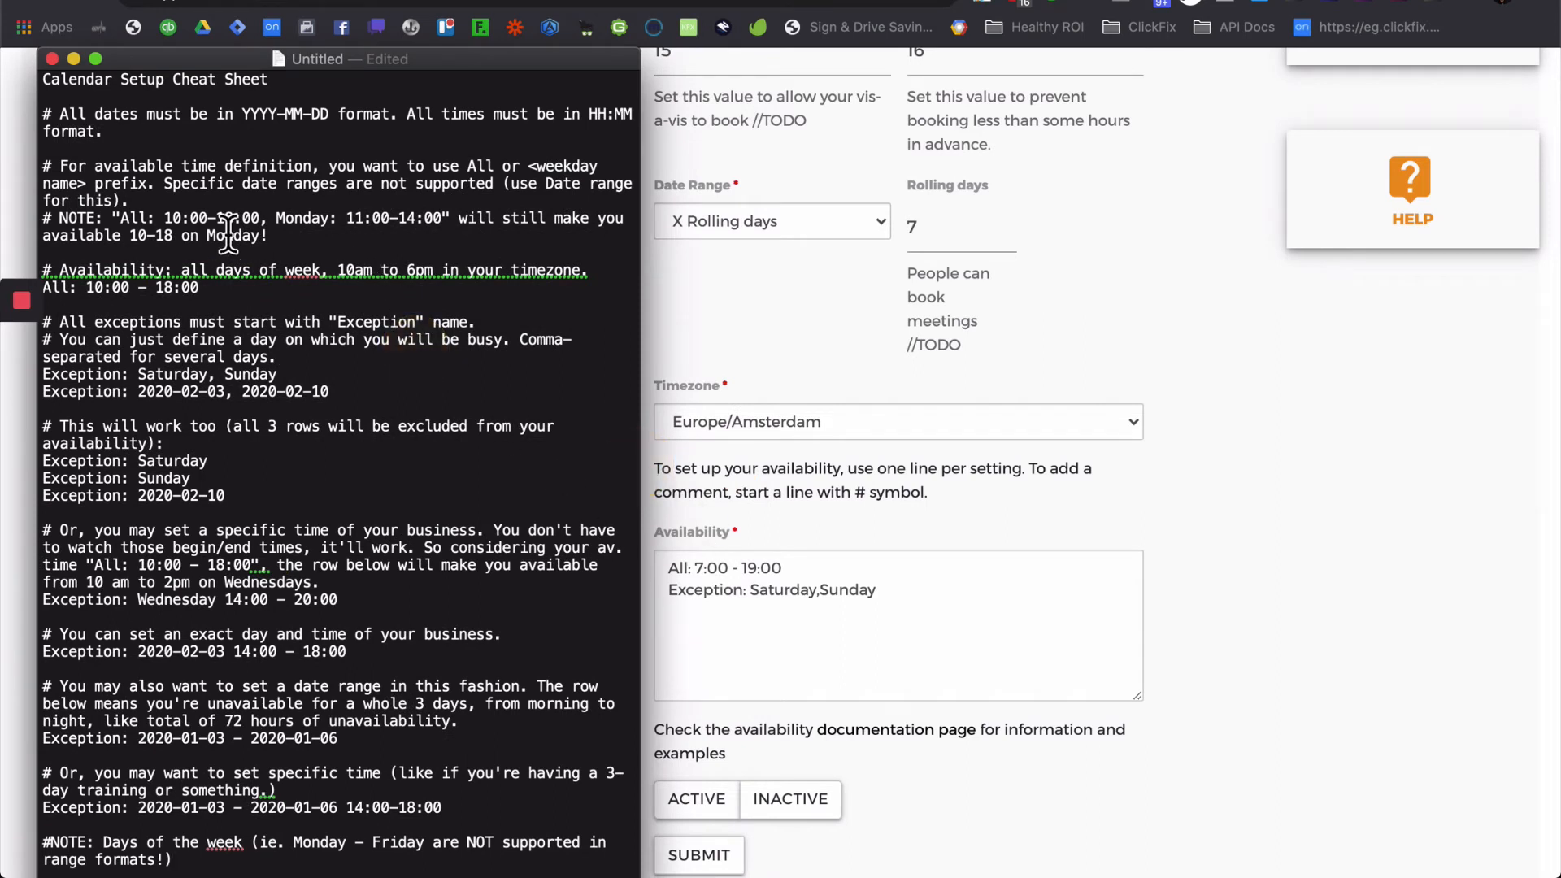
triple_click(73, 130)
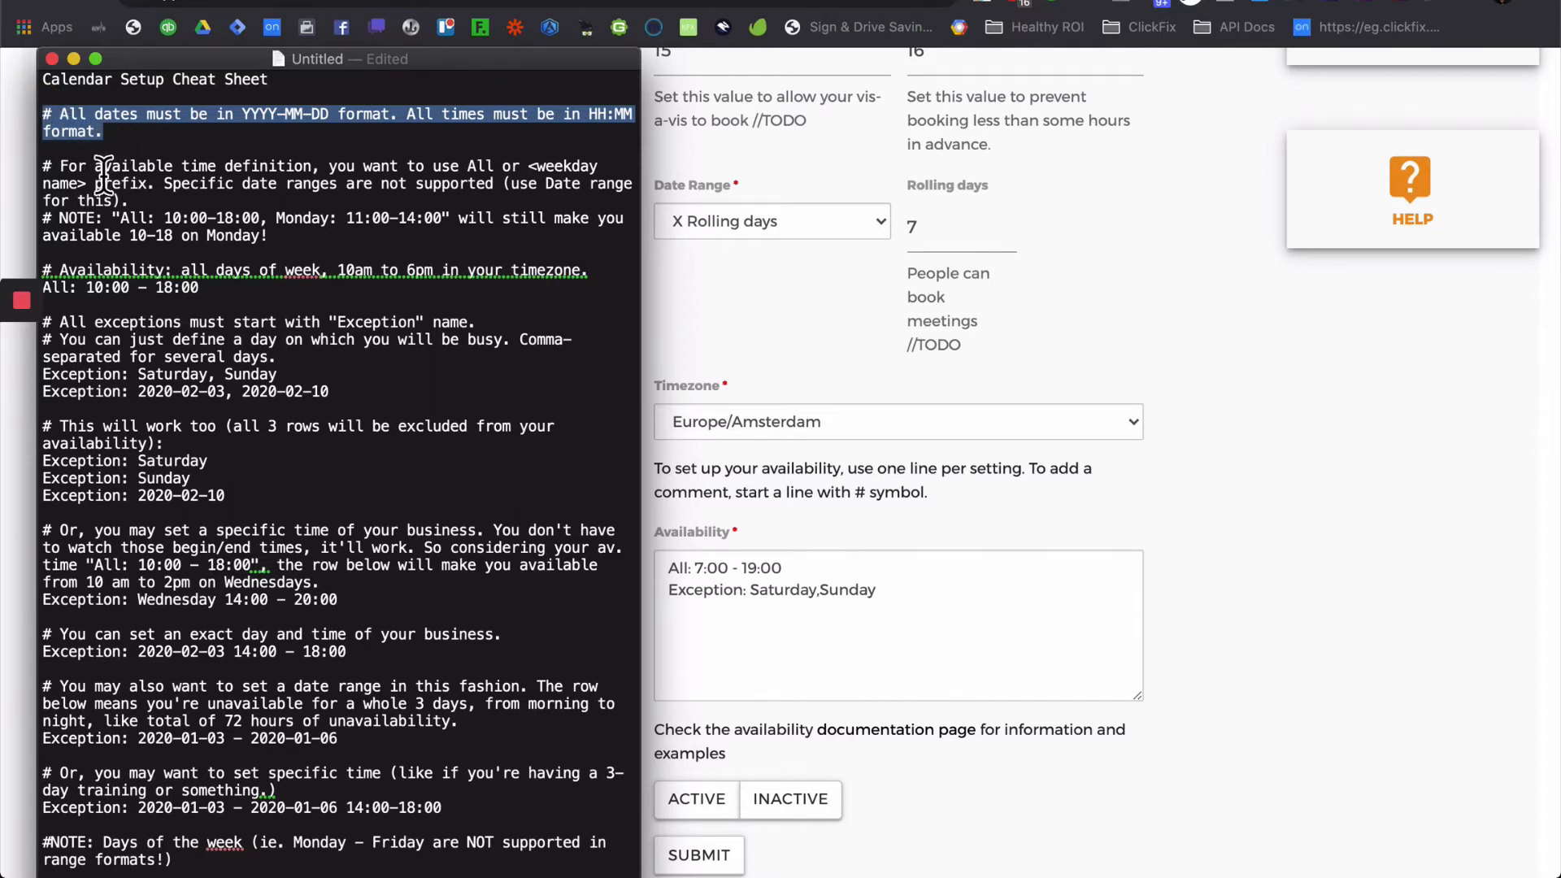
left_click(268, 291)
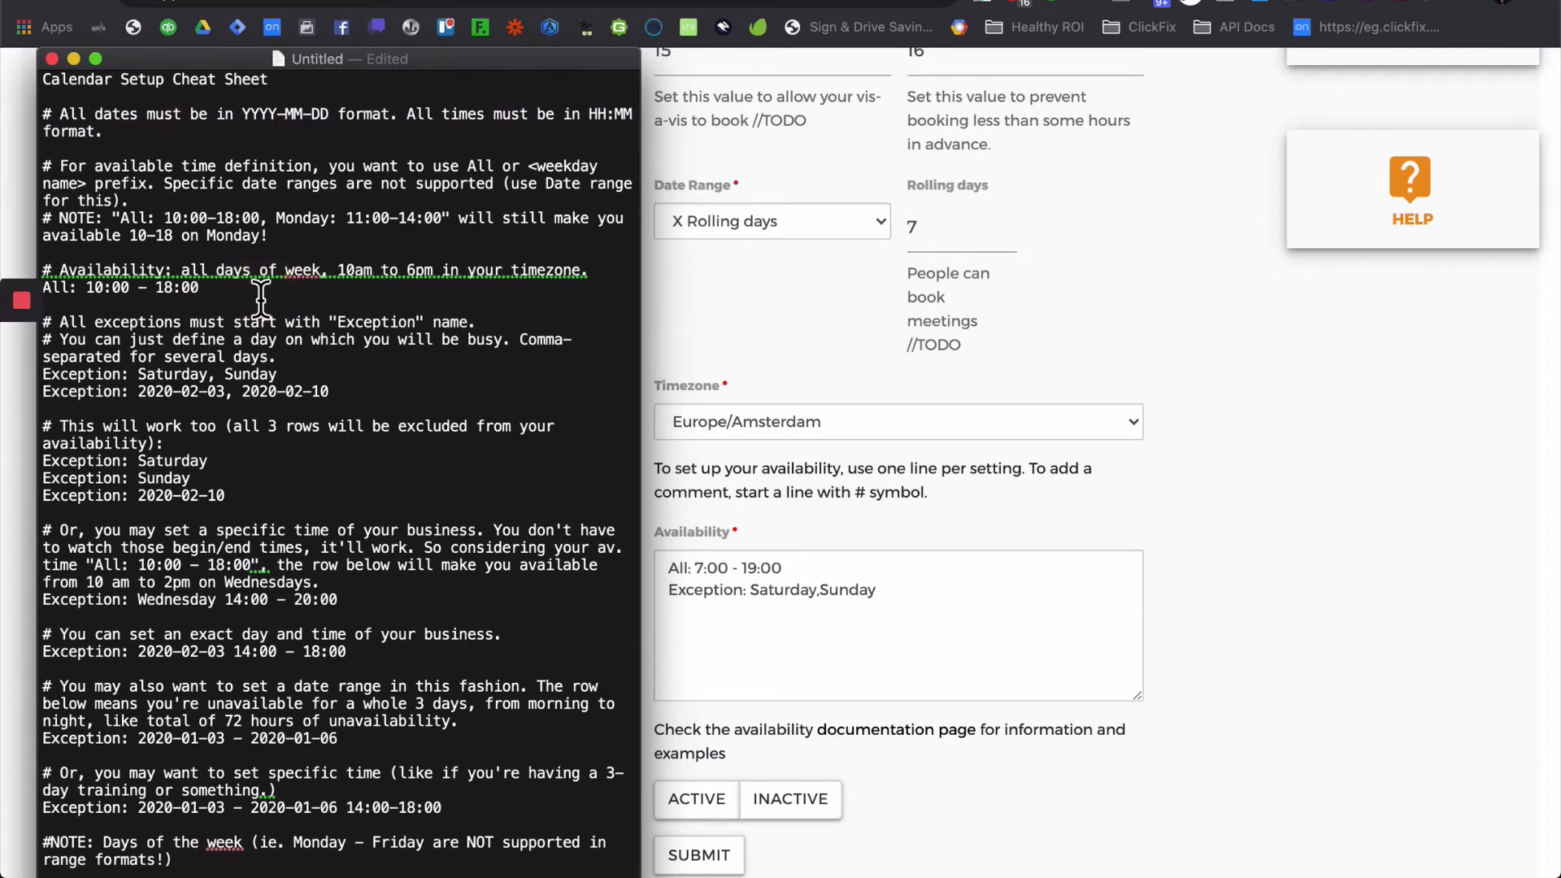
left_click_drag(202, 290, 41, 292)
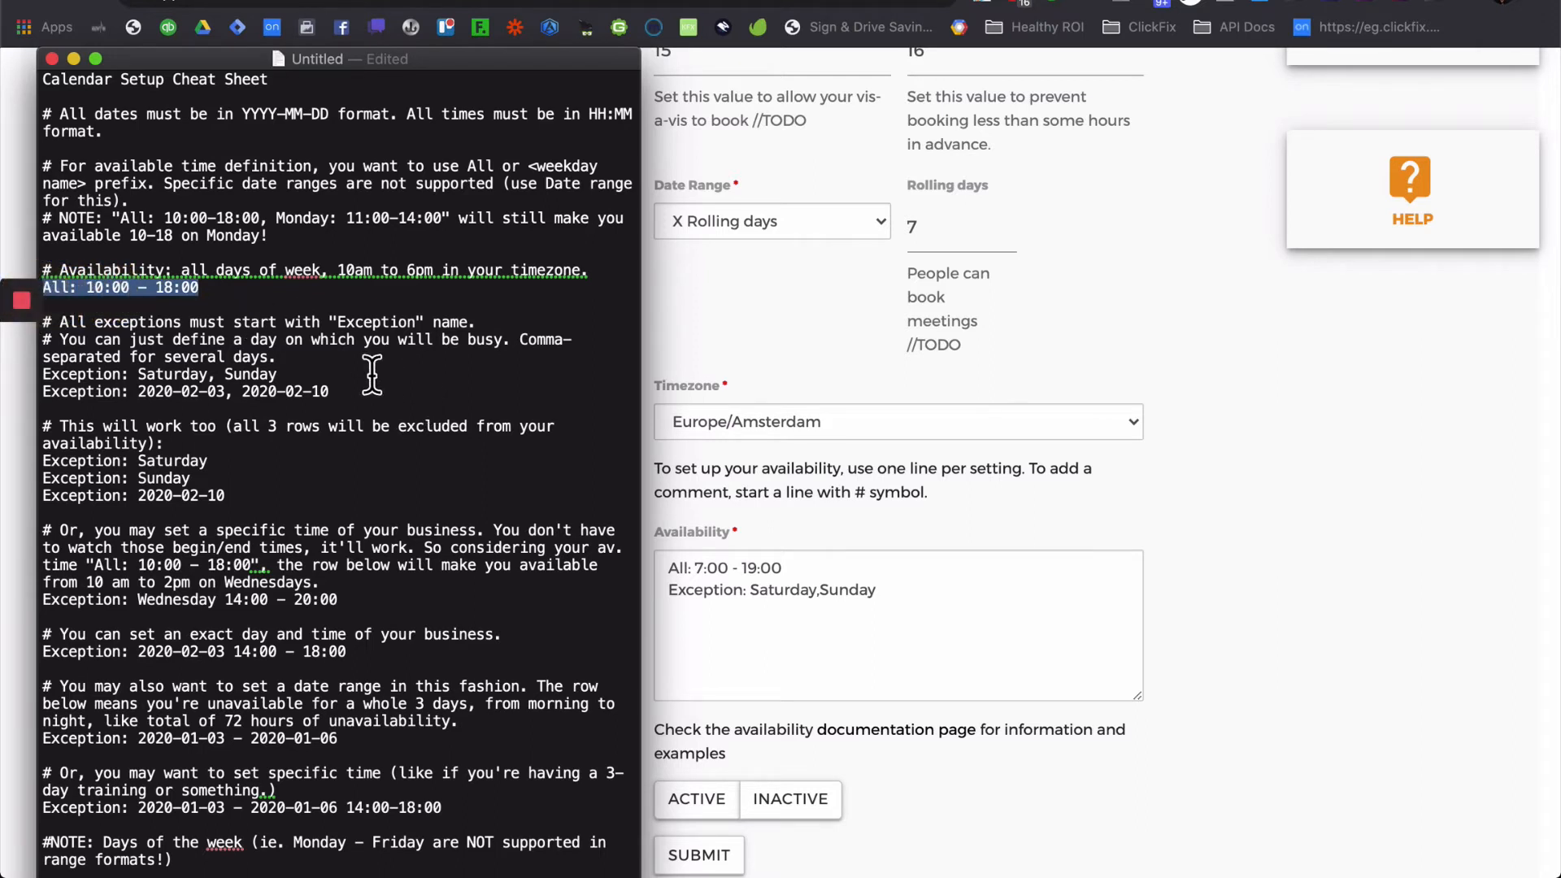
left_click(700, 565)
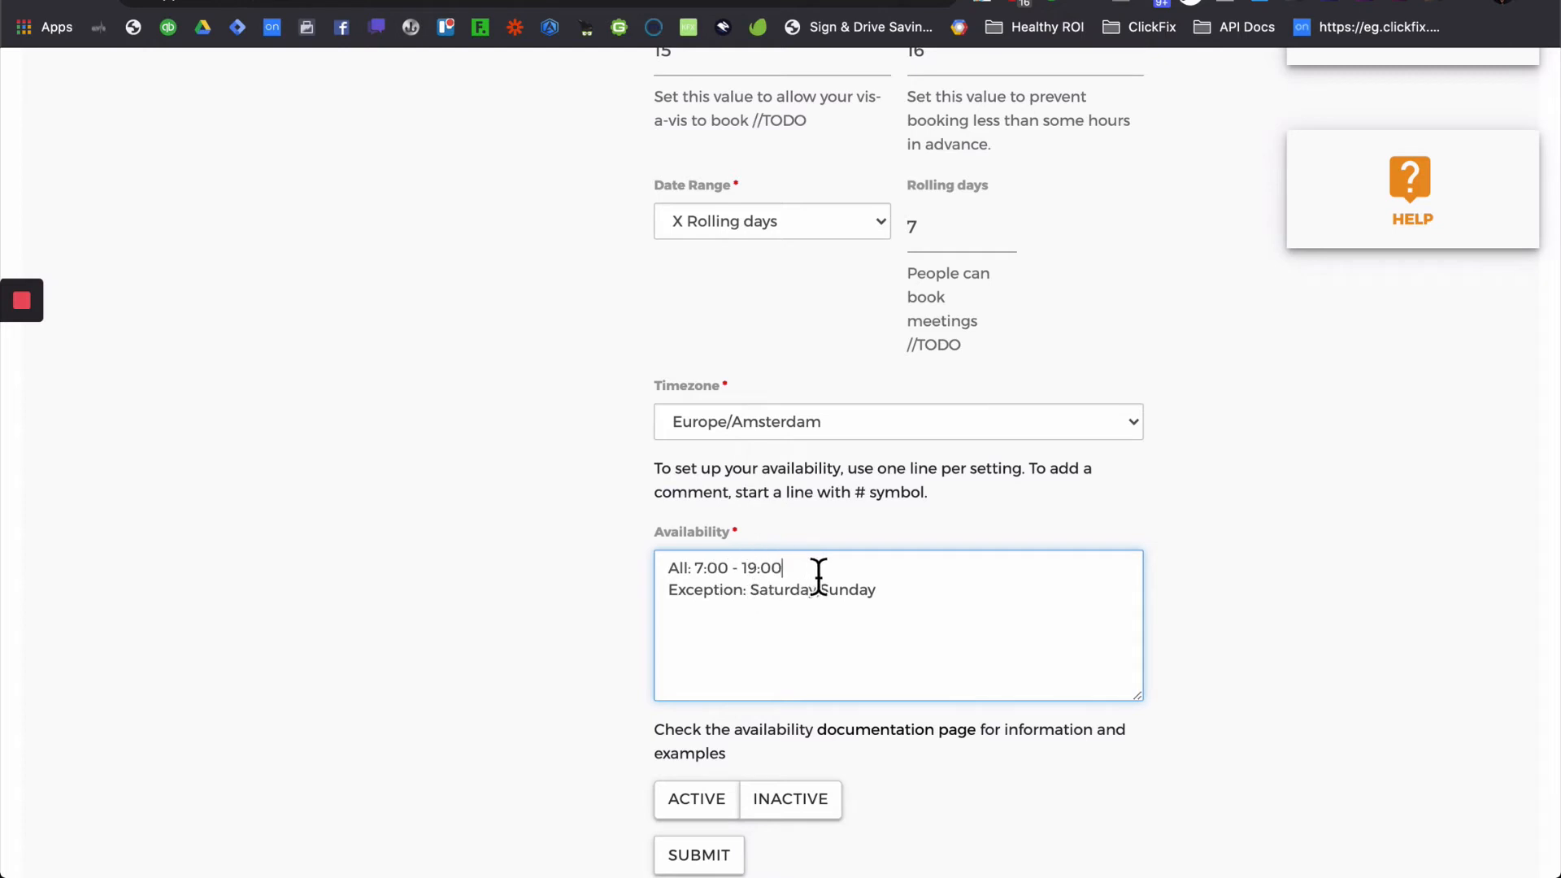
left_click_drag(782, 569, 646, 573)
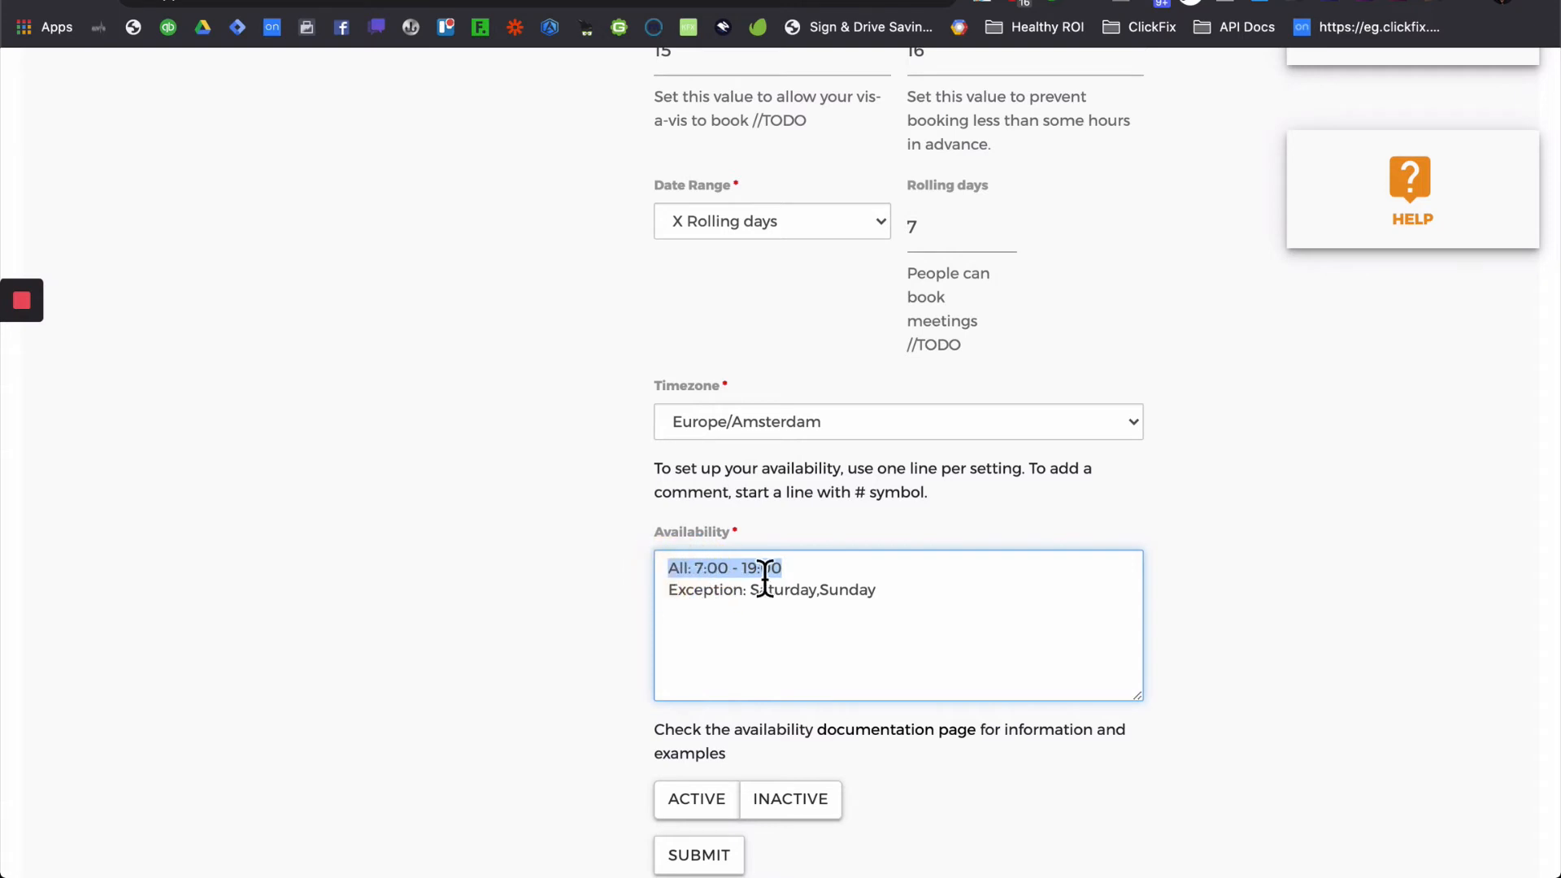
left_click(735, 600)
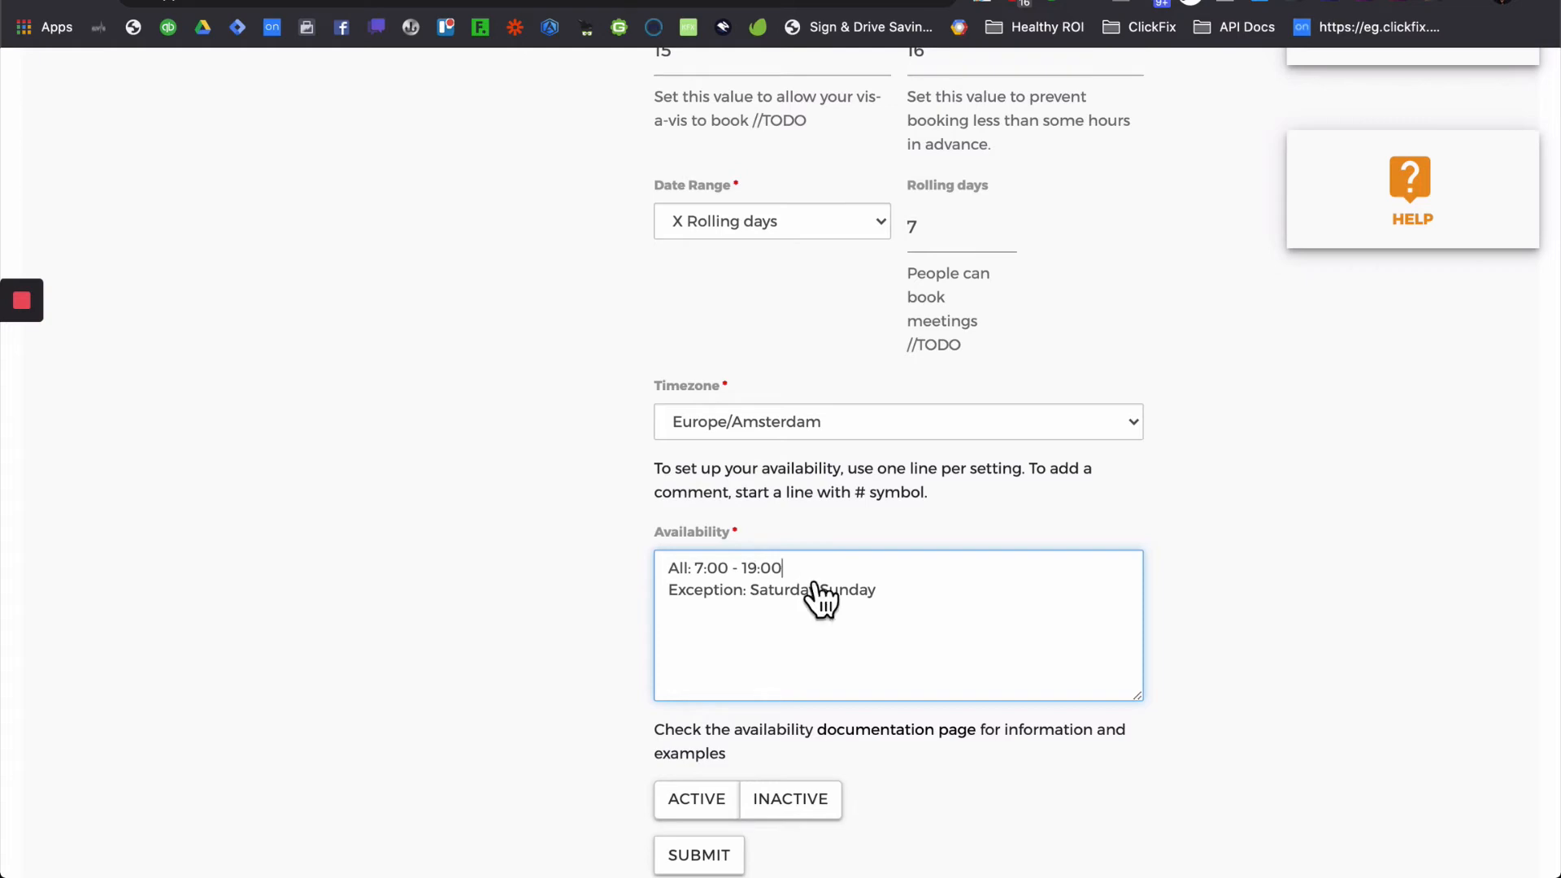
- Review the cheat sheet's exception examples: Saturday, Sunday, date ranges, Wednesday 14:00 - 20:00, 2020-02-03
key("super+Tab")
left_click(289, 415)
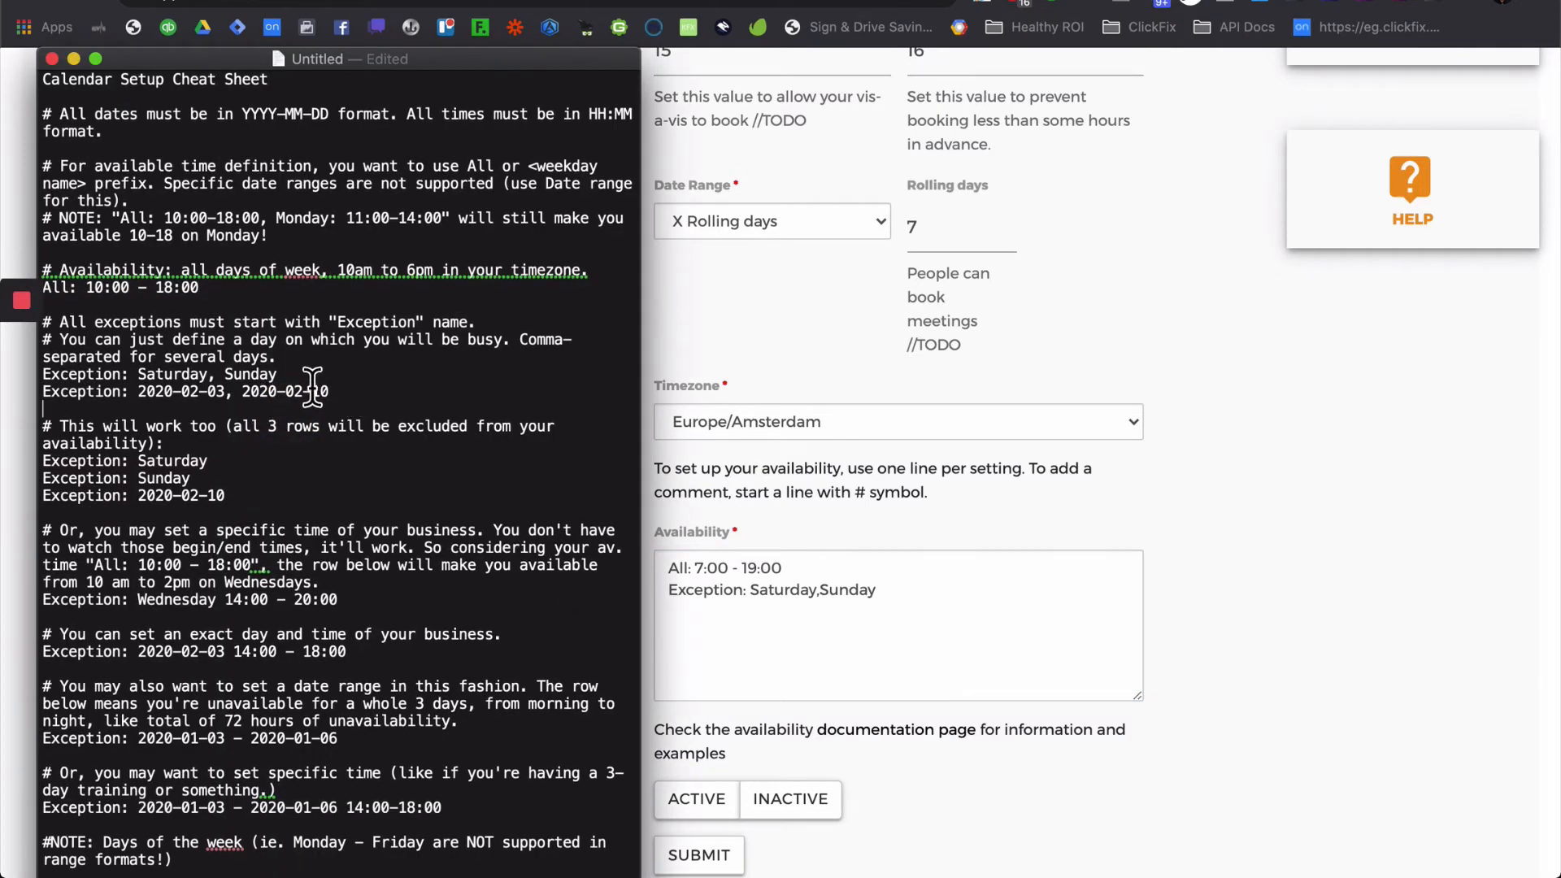
left_click_drag(309, 382, 138, 382)
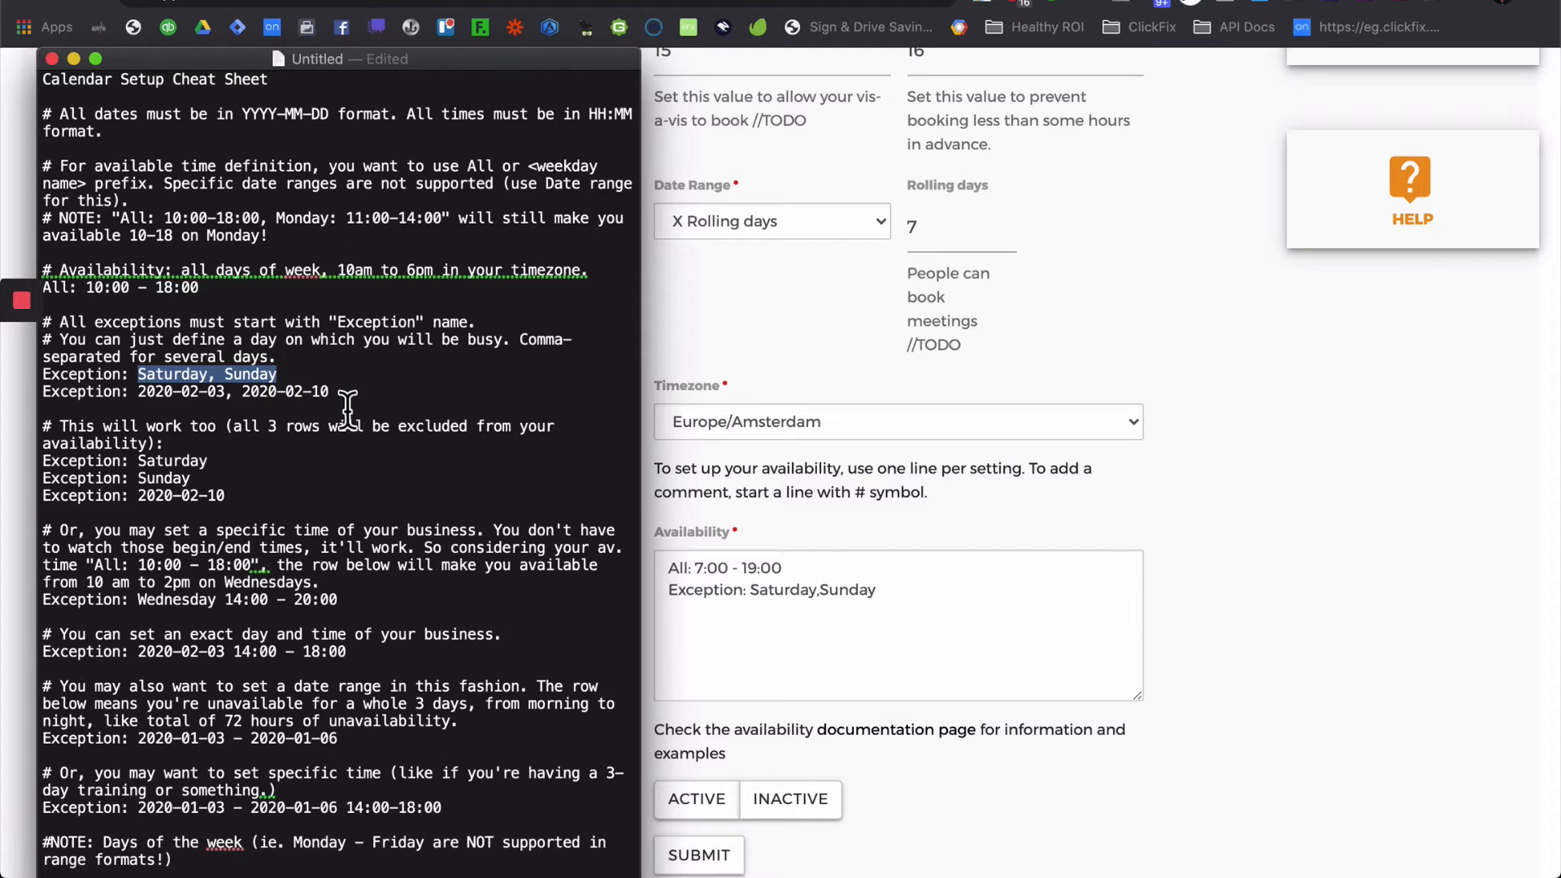
left_click_drag(345, 404, 42, 394)
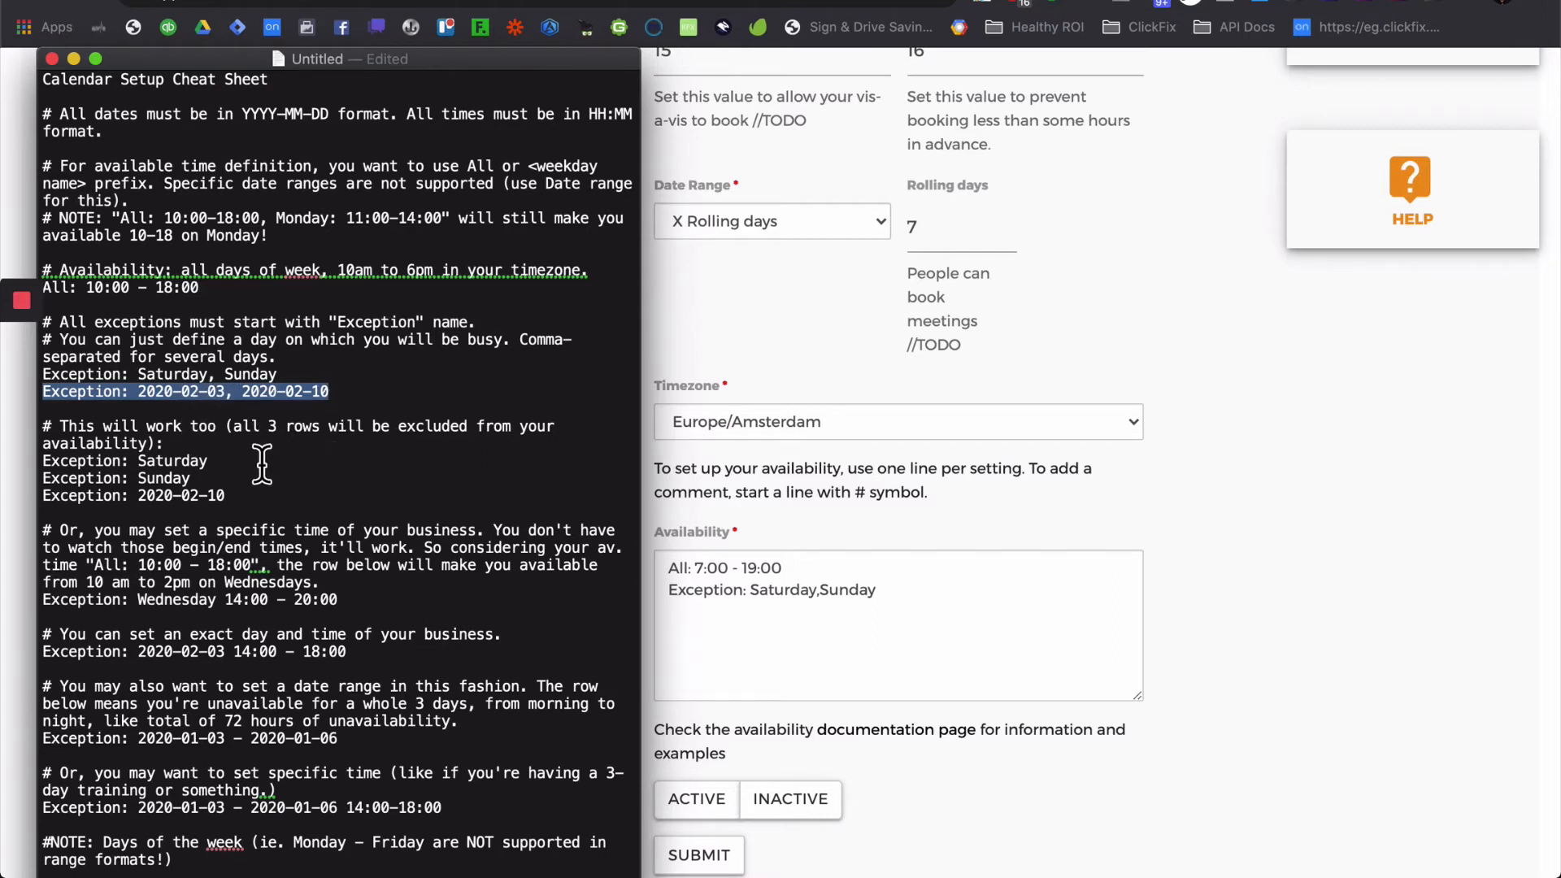
left_click(282, 503)
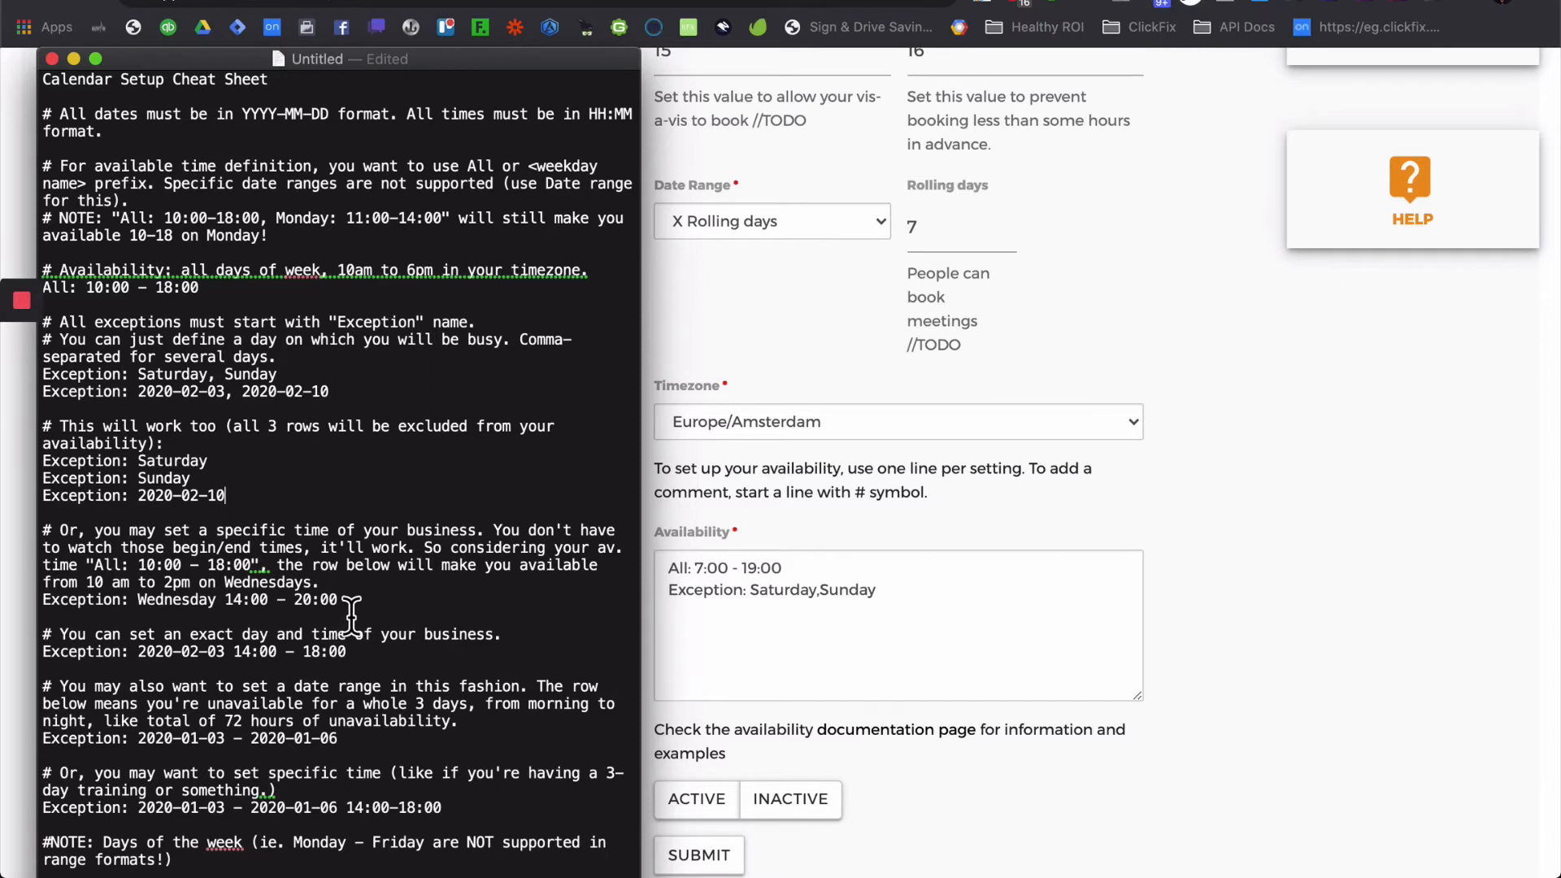
left_click_drag(340, 601, 28, 611)
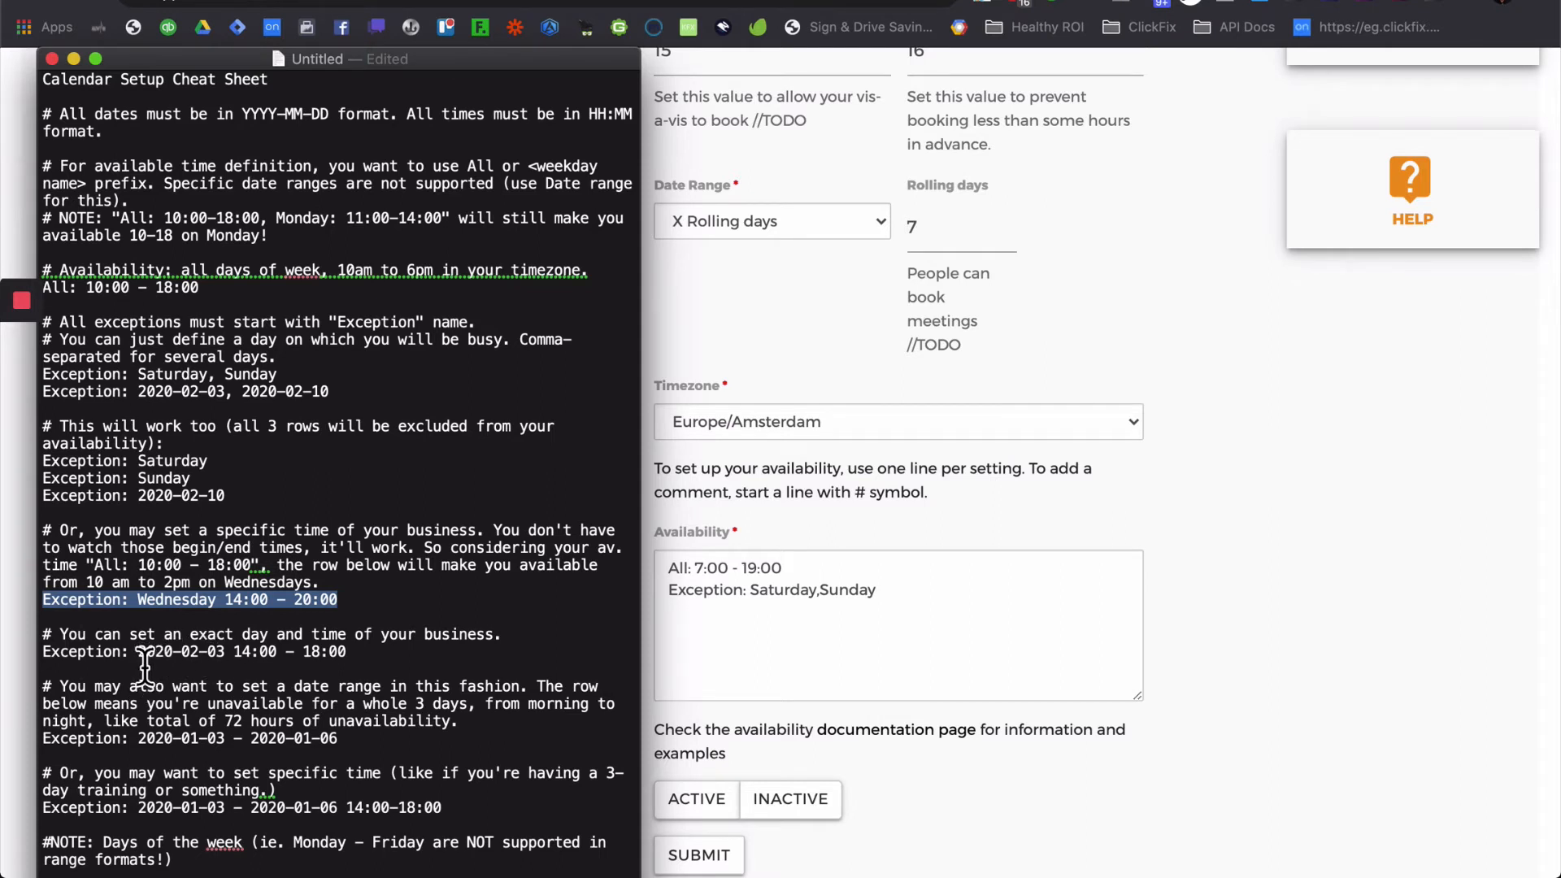
left_click_drag(138, 653, 228, 663)
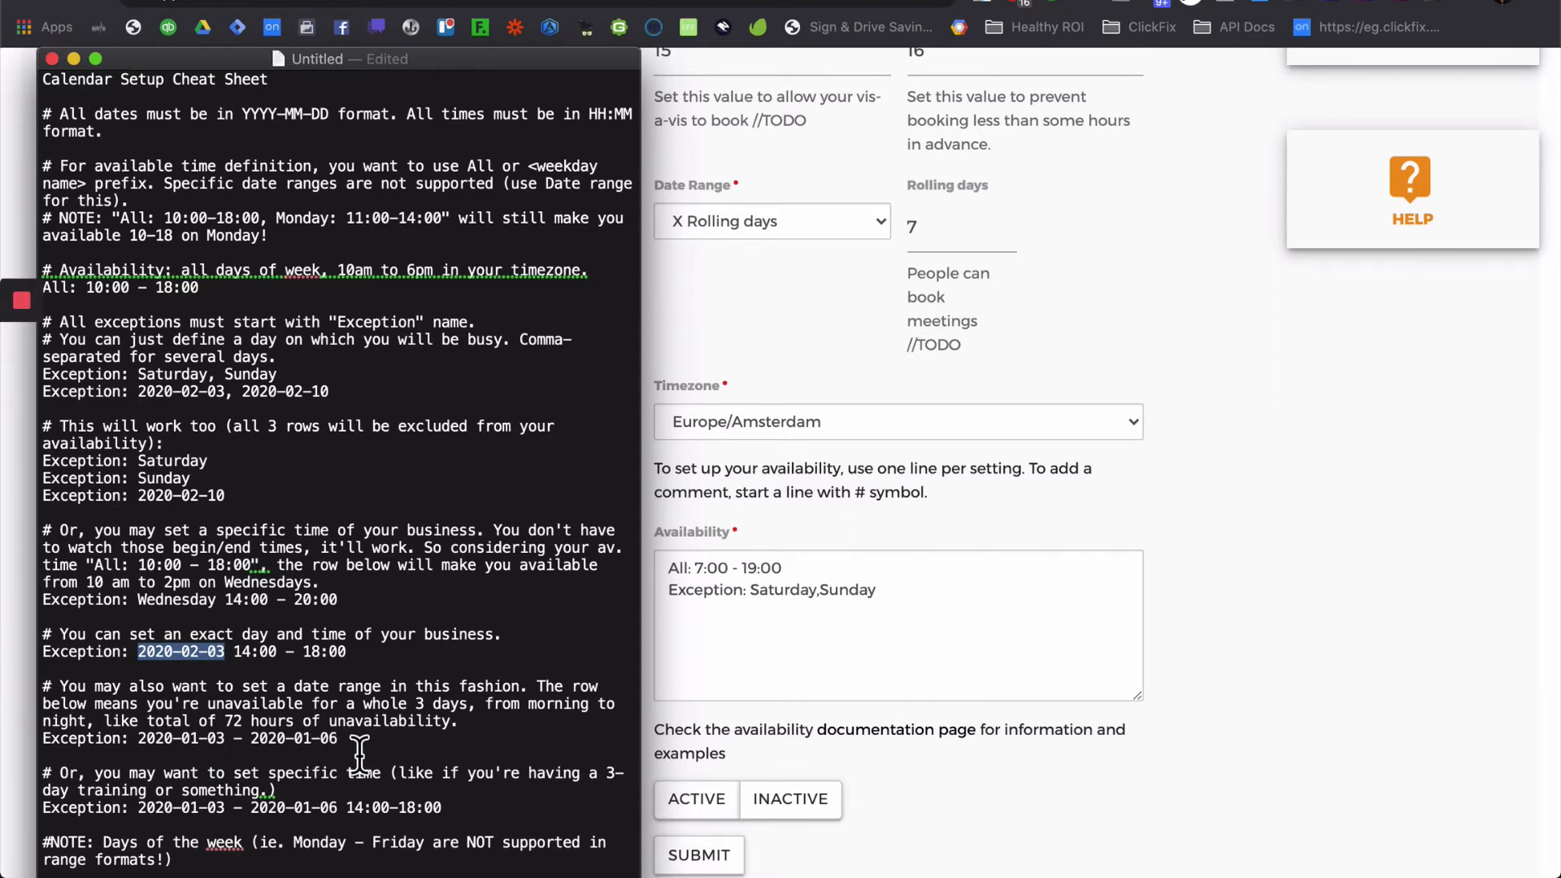
- Copy 2020-01-03 - 2020-01-06 and paste it onto a new line in the Availability box
left_click_drag(349, 748, 140, 751)
key("super+c")
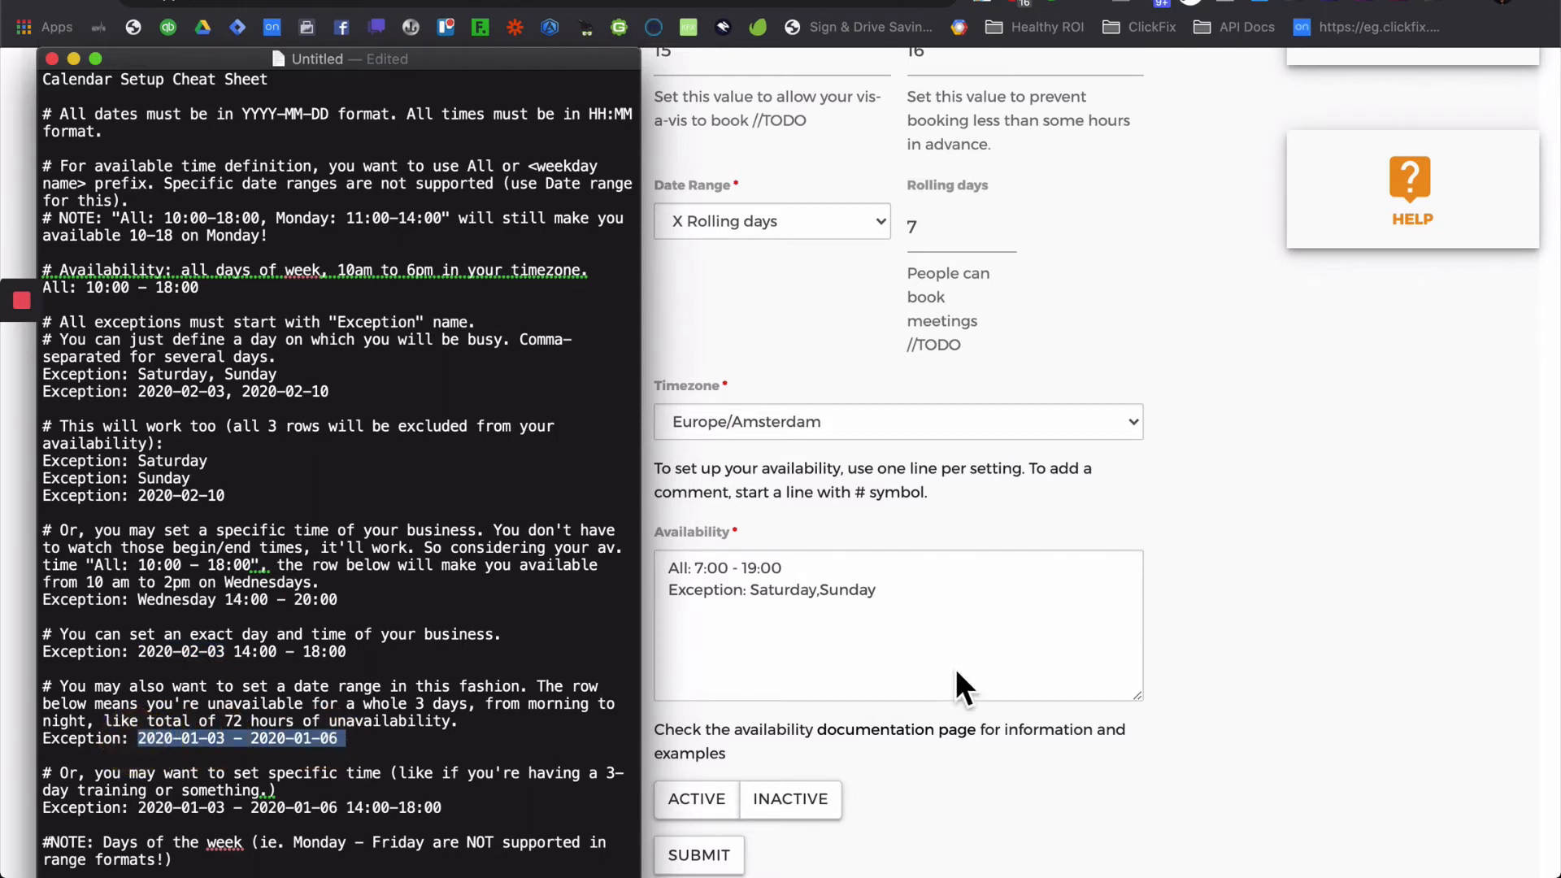
left_click(977, 637)
key("Return")
key("super+v")
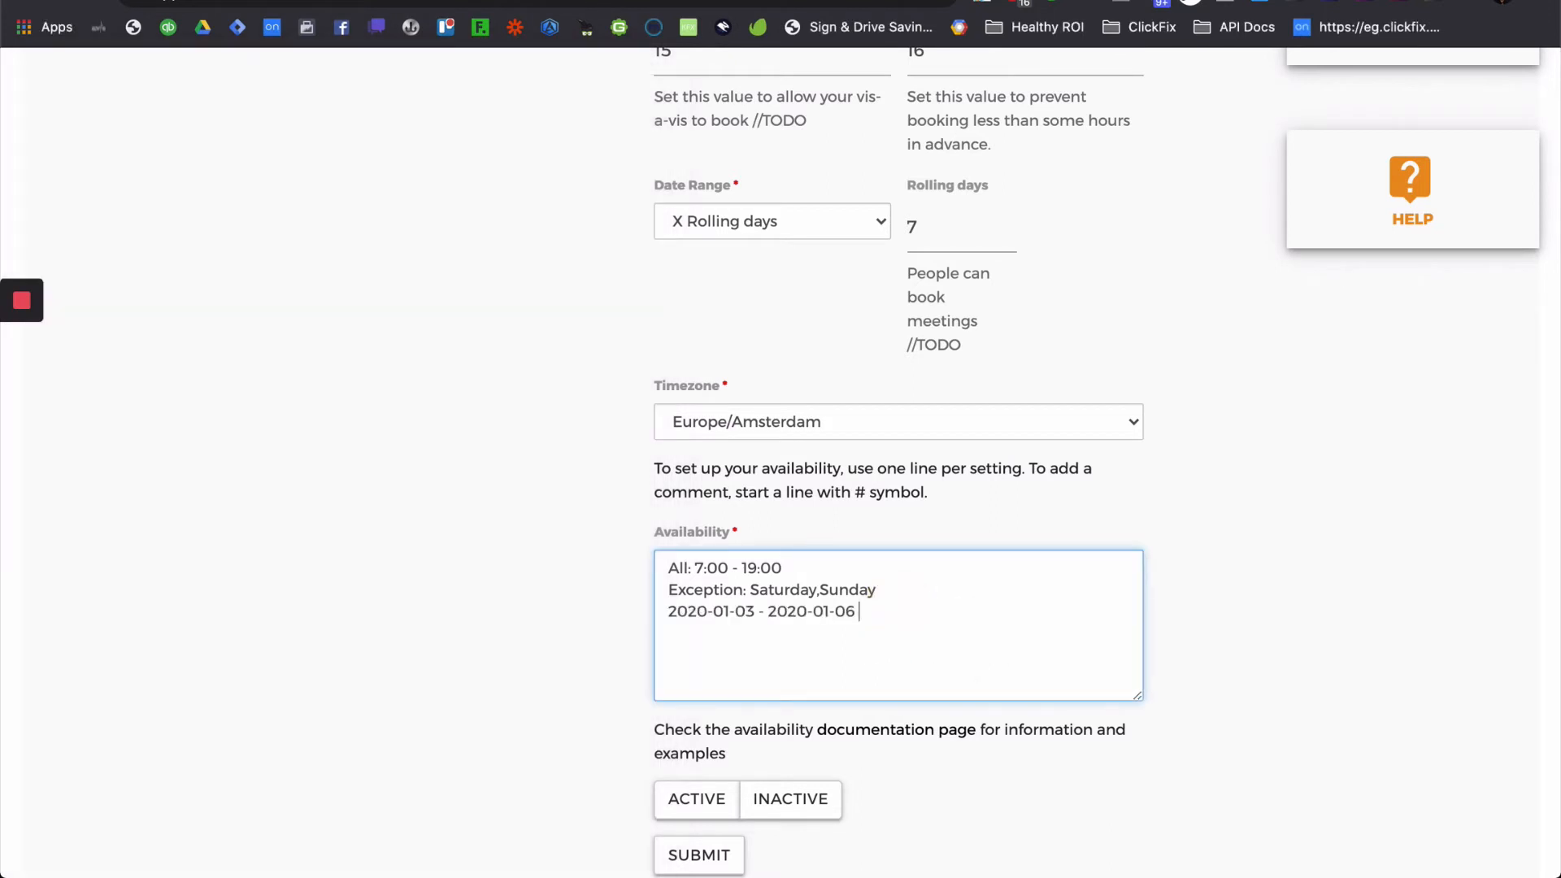
- Change both years in the pasted range to 2021, giving 2021-01-03 - 2021-01-06
left_click(704, 611)
key("BackSpace")
type("1")
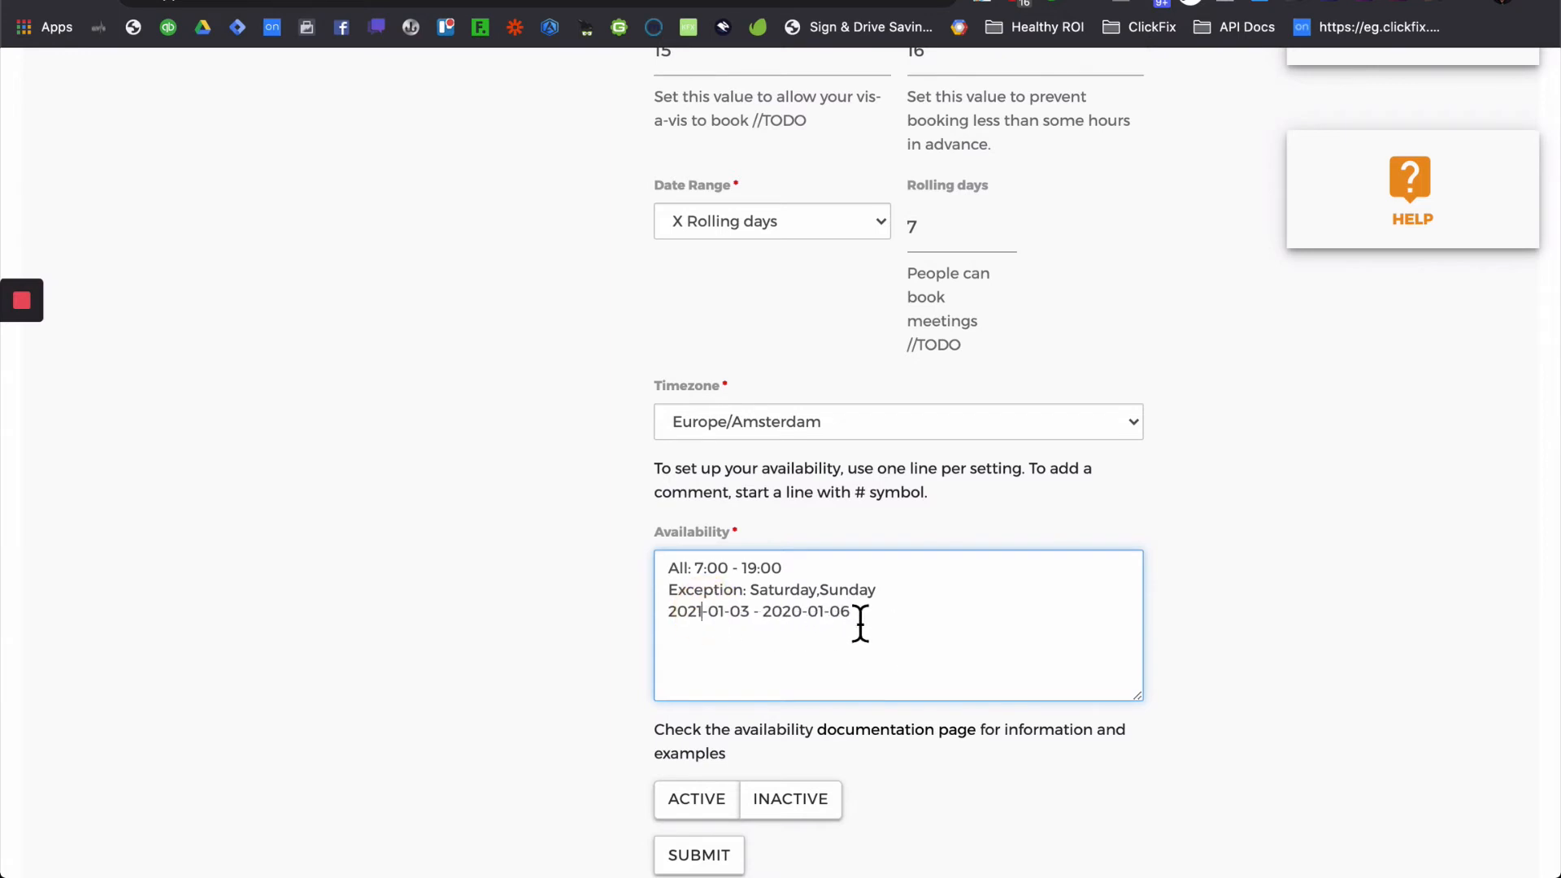
left_click(807, 622)
key("BackSpace")
type("1")
- Check the cheat sheet's YYYY-MM-DD date and HH time format rules
key("super+Tab")
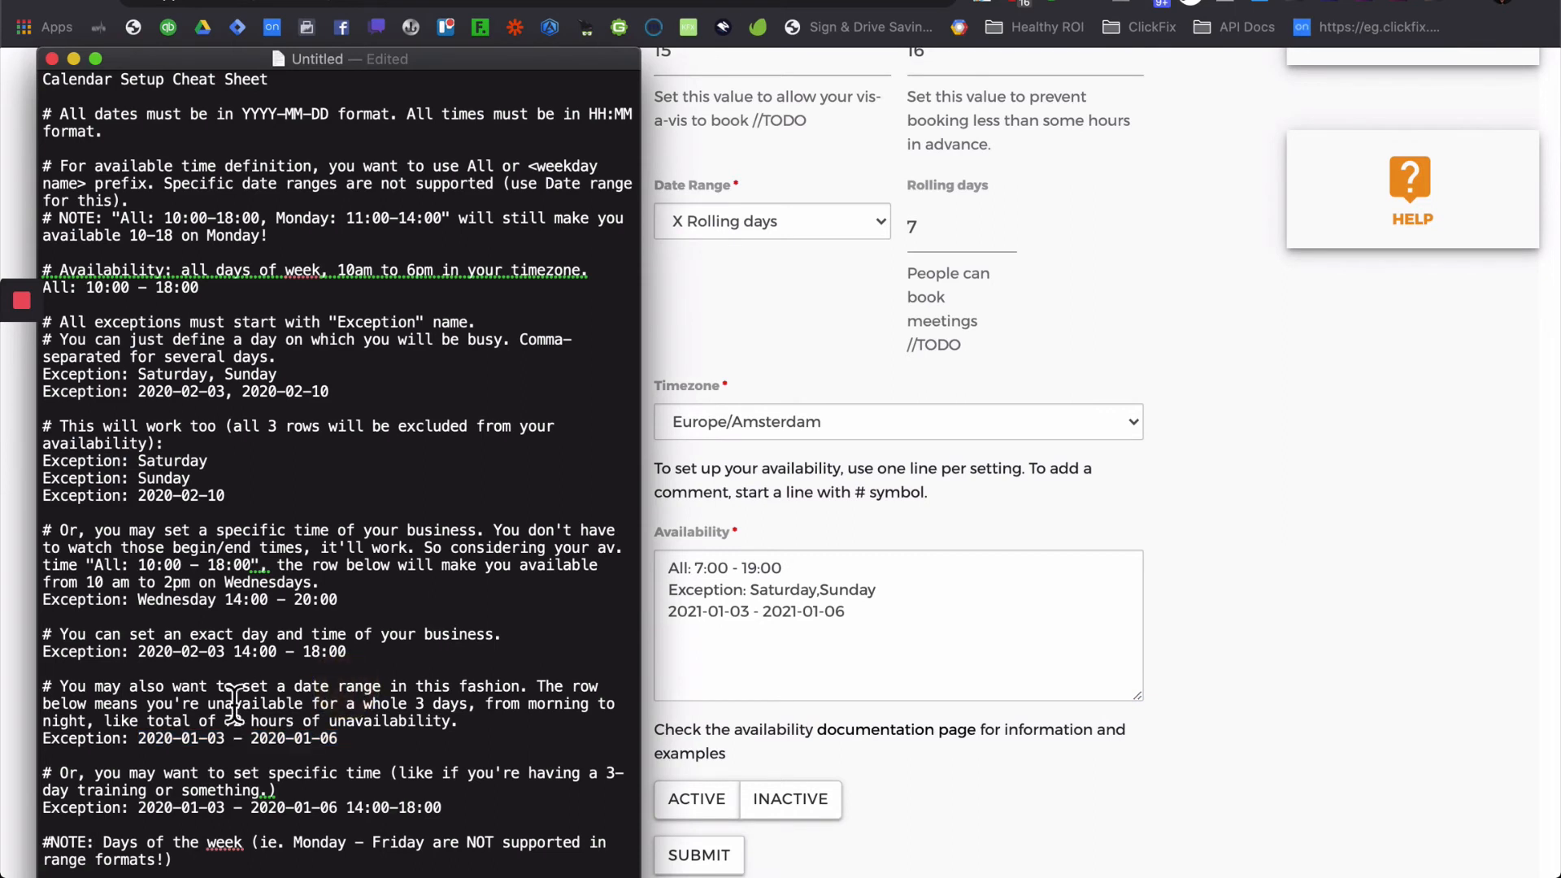
left_click(347, 686)
left_click_drag(62, 122, 334, 122)
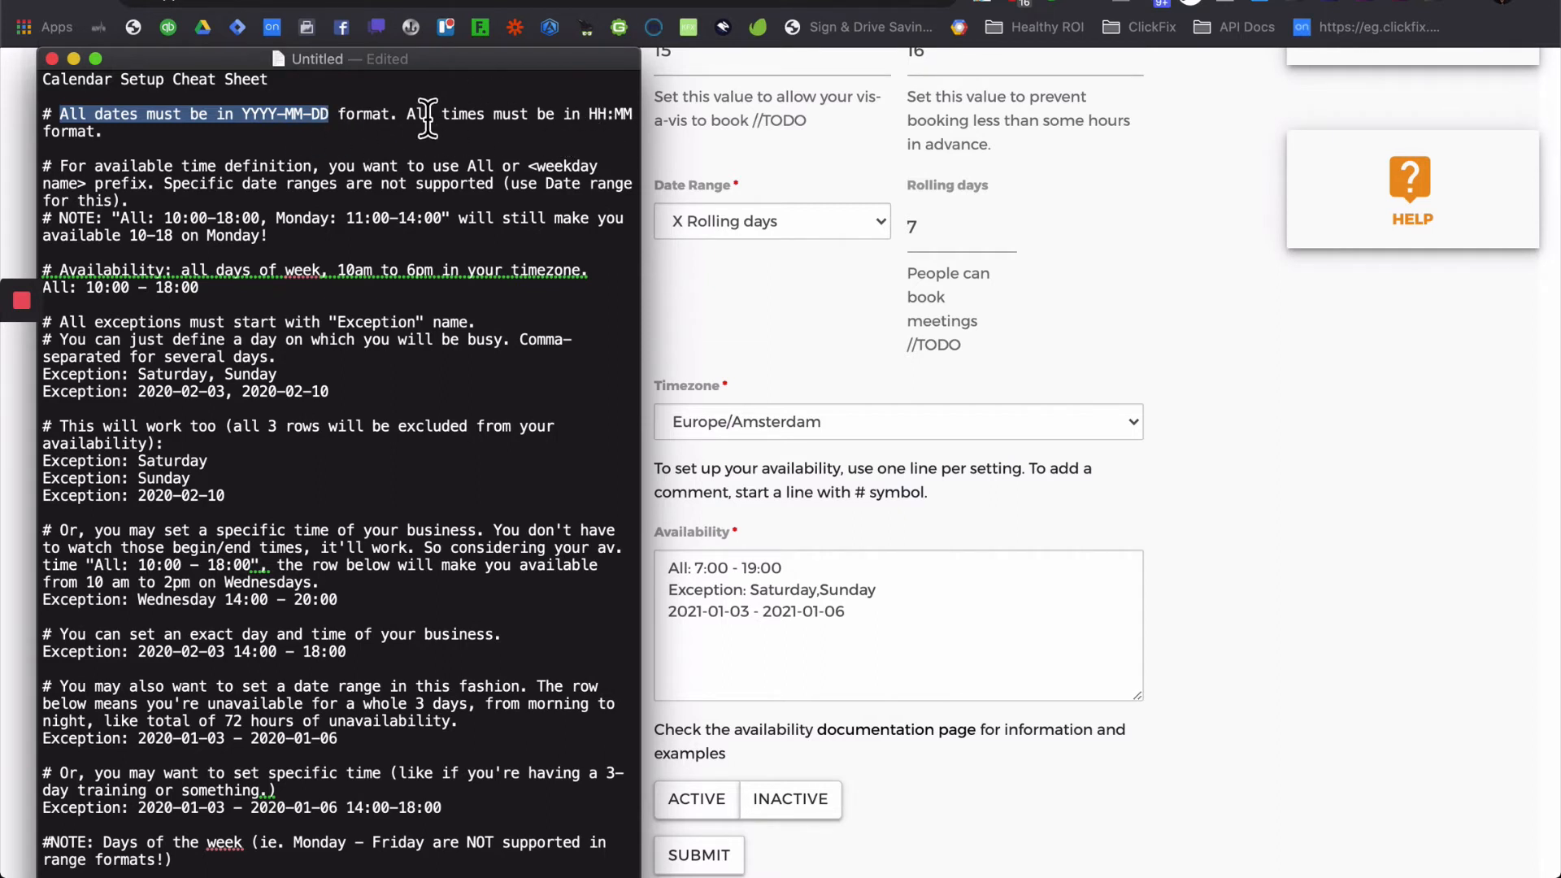
double_click(596, 114)
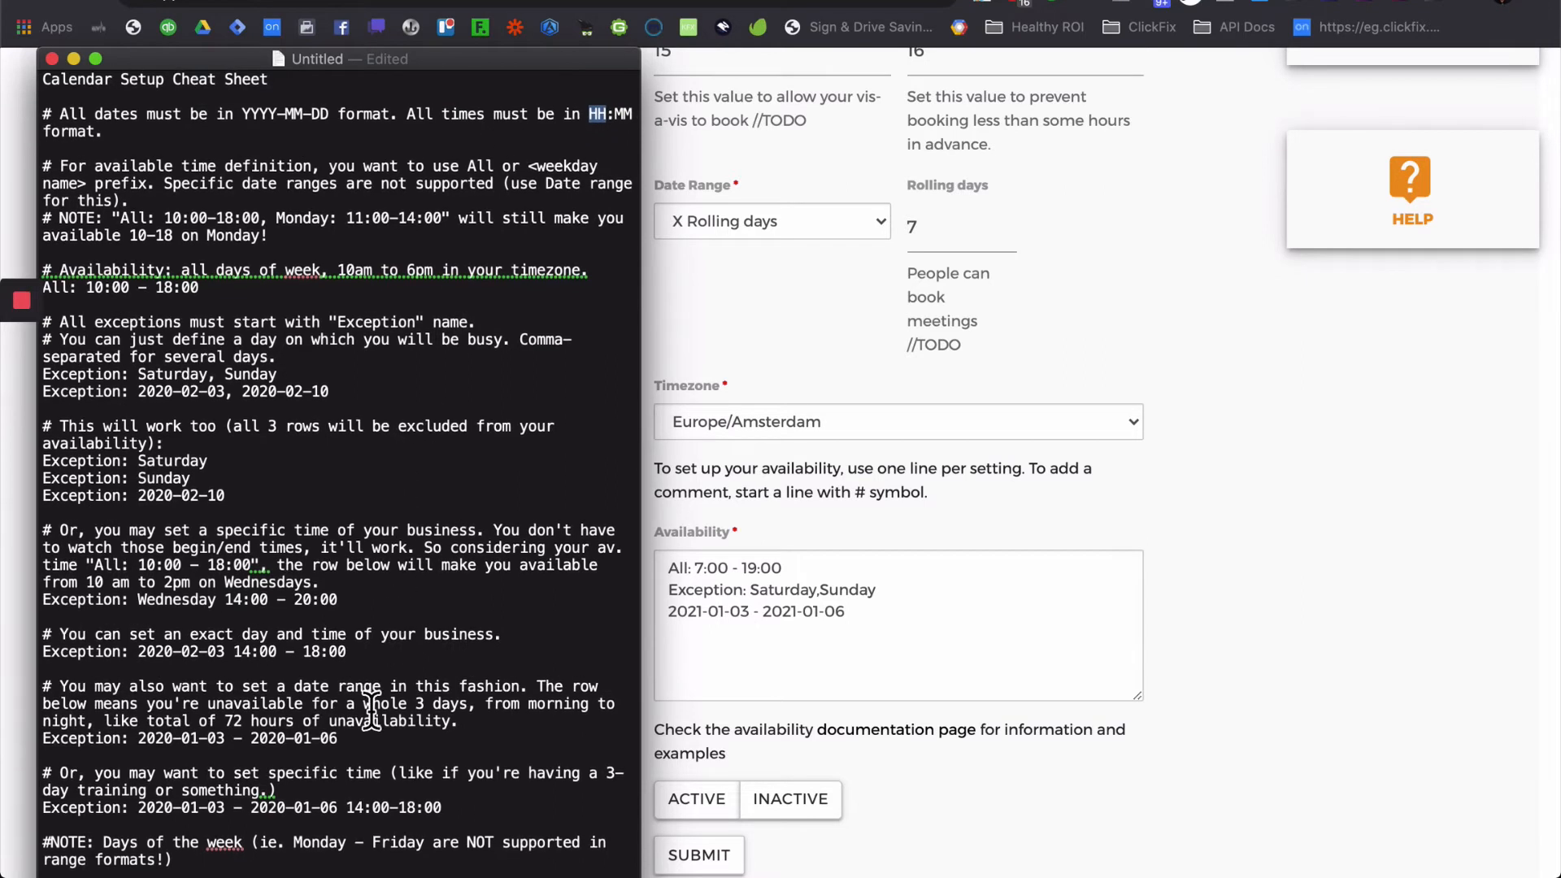
left_click(349, 744)
left_click(793, 574)
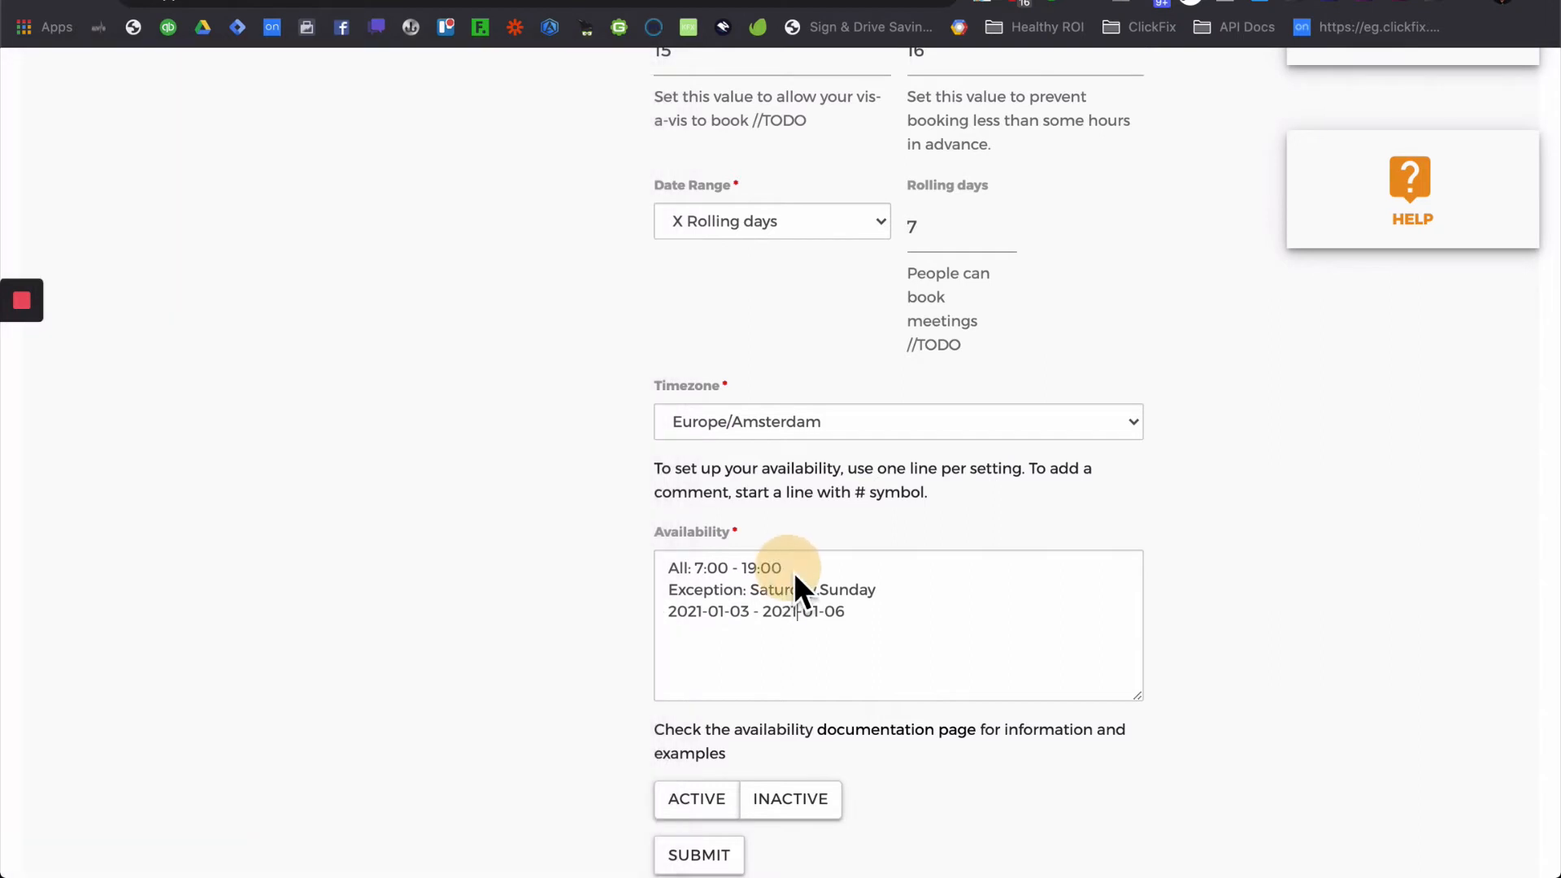
- Replace the date-range line with 'Exception: 14:00 - 15:00' beneath the 7:00 - 19:00 hours
left_click(704, 574)
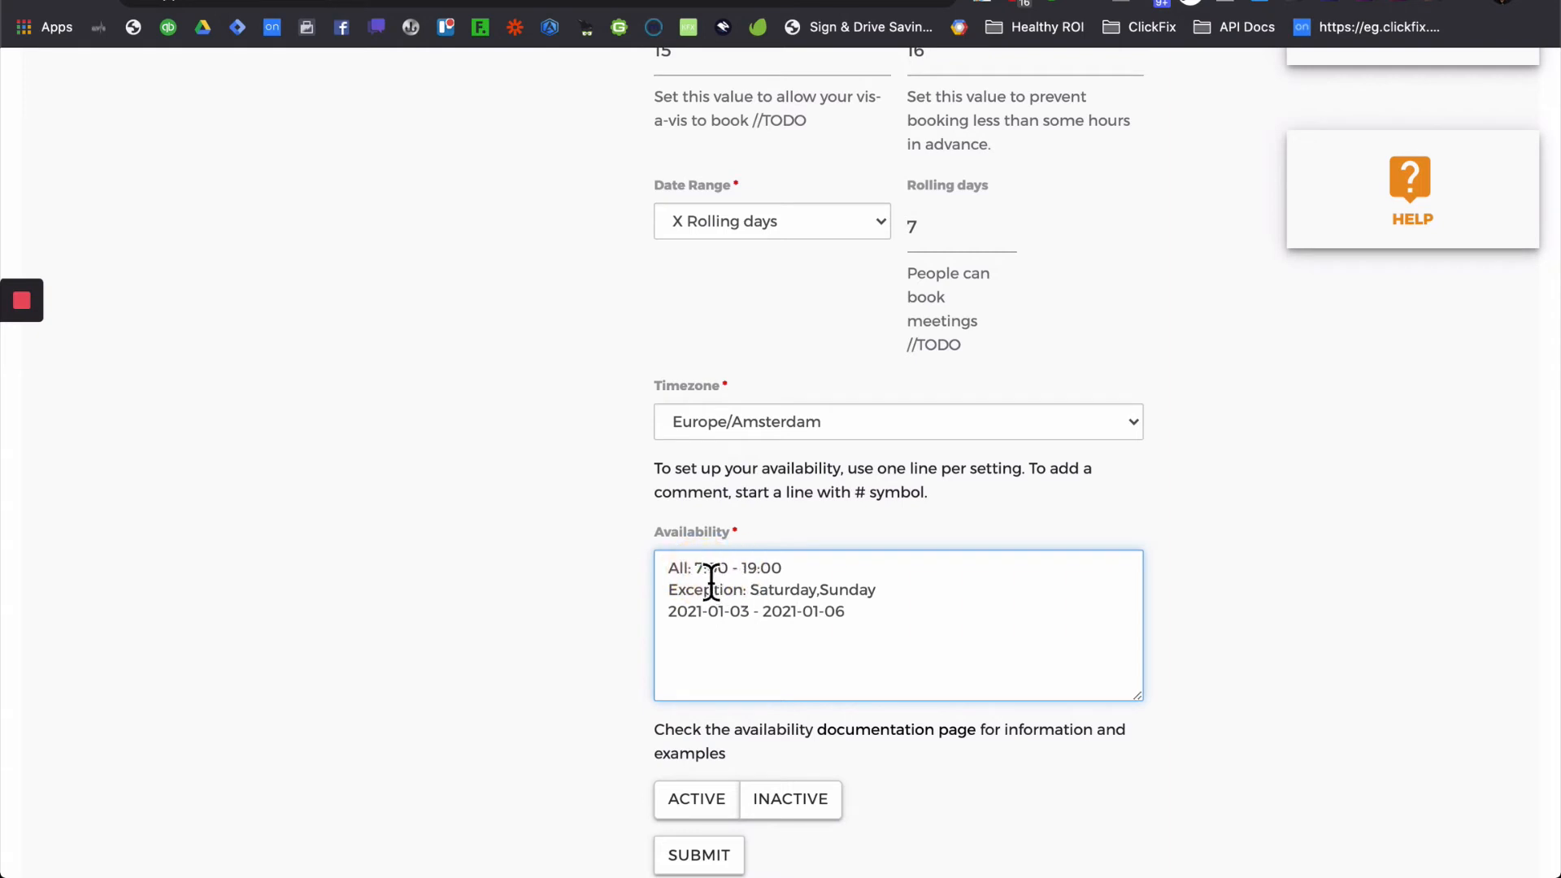
left_click_drag(701, 575, 782, 569)
left_click(704, 598)
left_click_drag(751, 600, 645, 620)
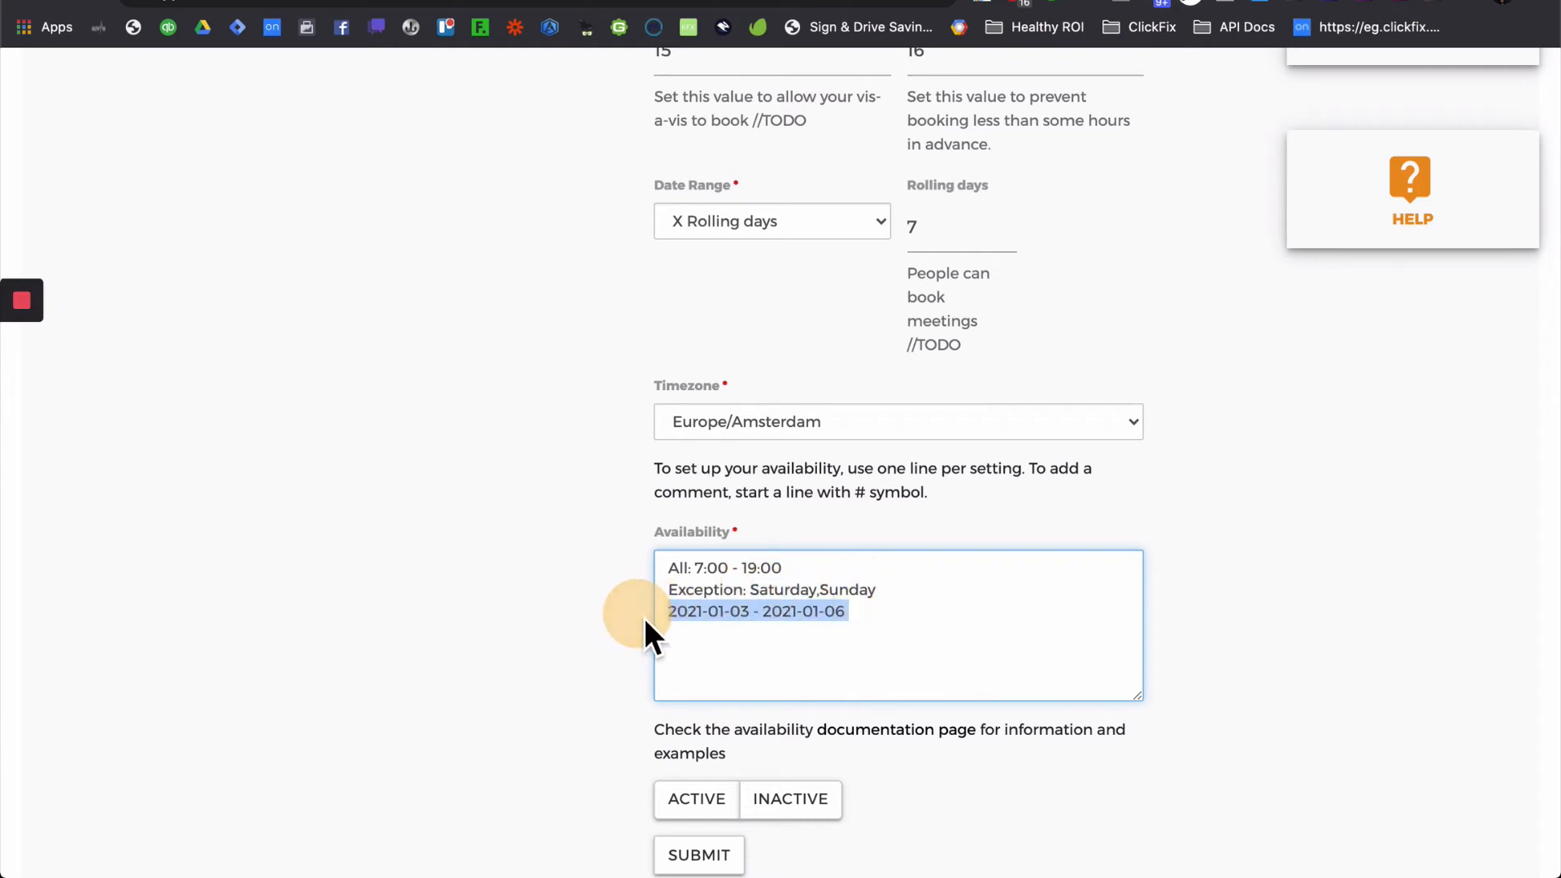
key("BackSpace")
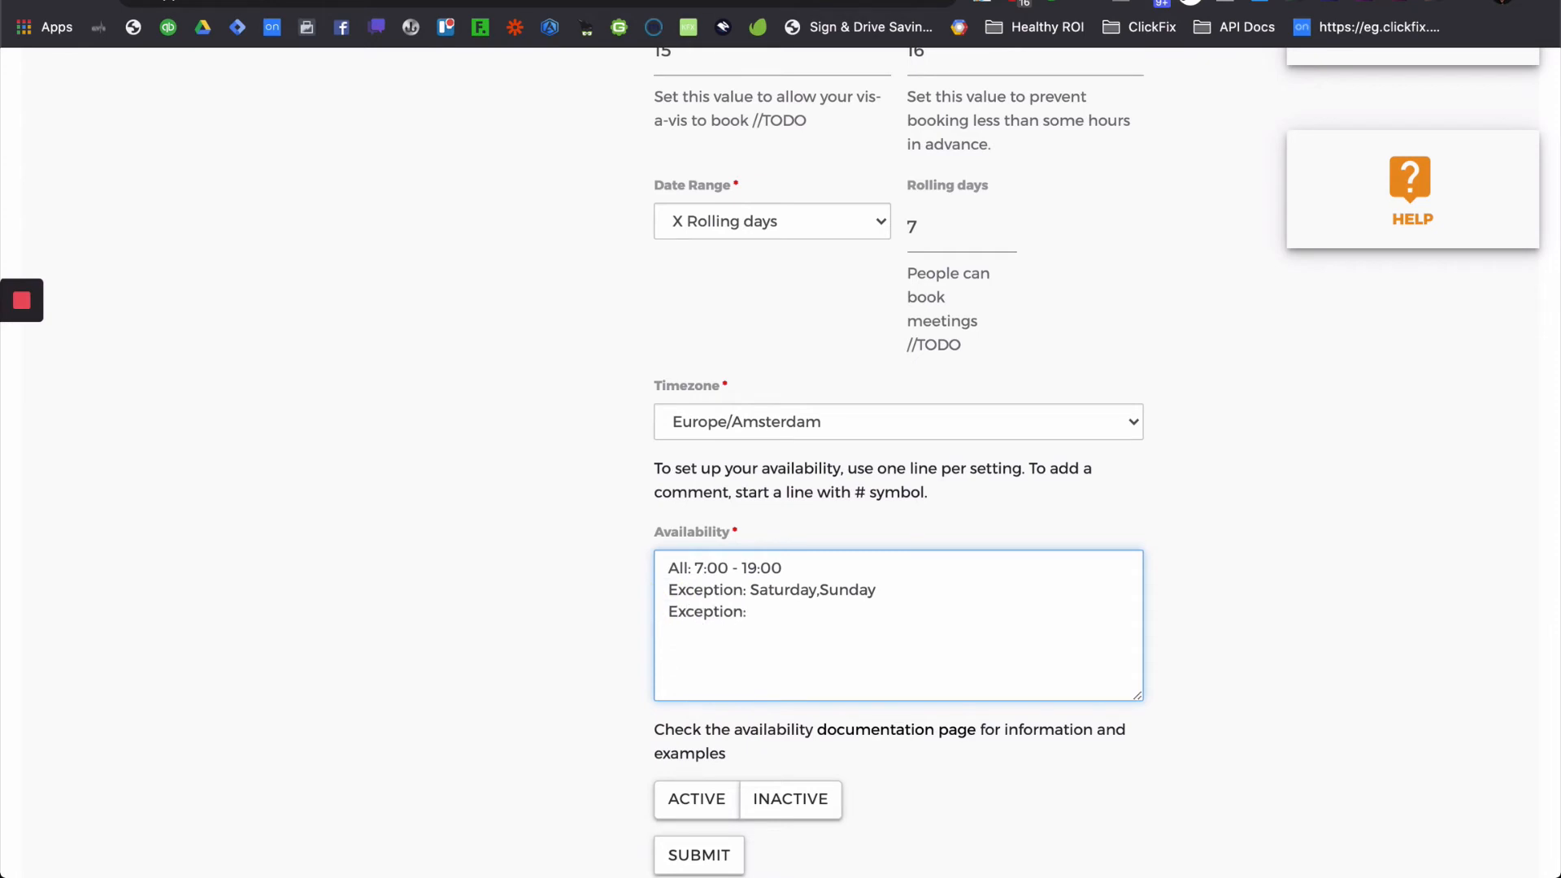
left_click(696, 570)
left_click(776, 622)
left_click(736, 569)
left_click_drag(753, 622, 864, 620)
left_click(905, 655)
- Switch the scheduler's ACTIVE toggle on
left_click(701, 793)
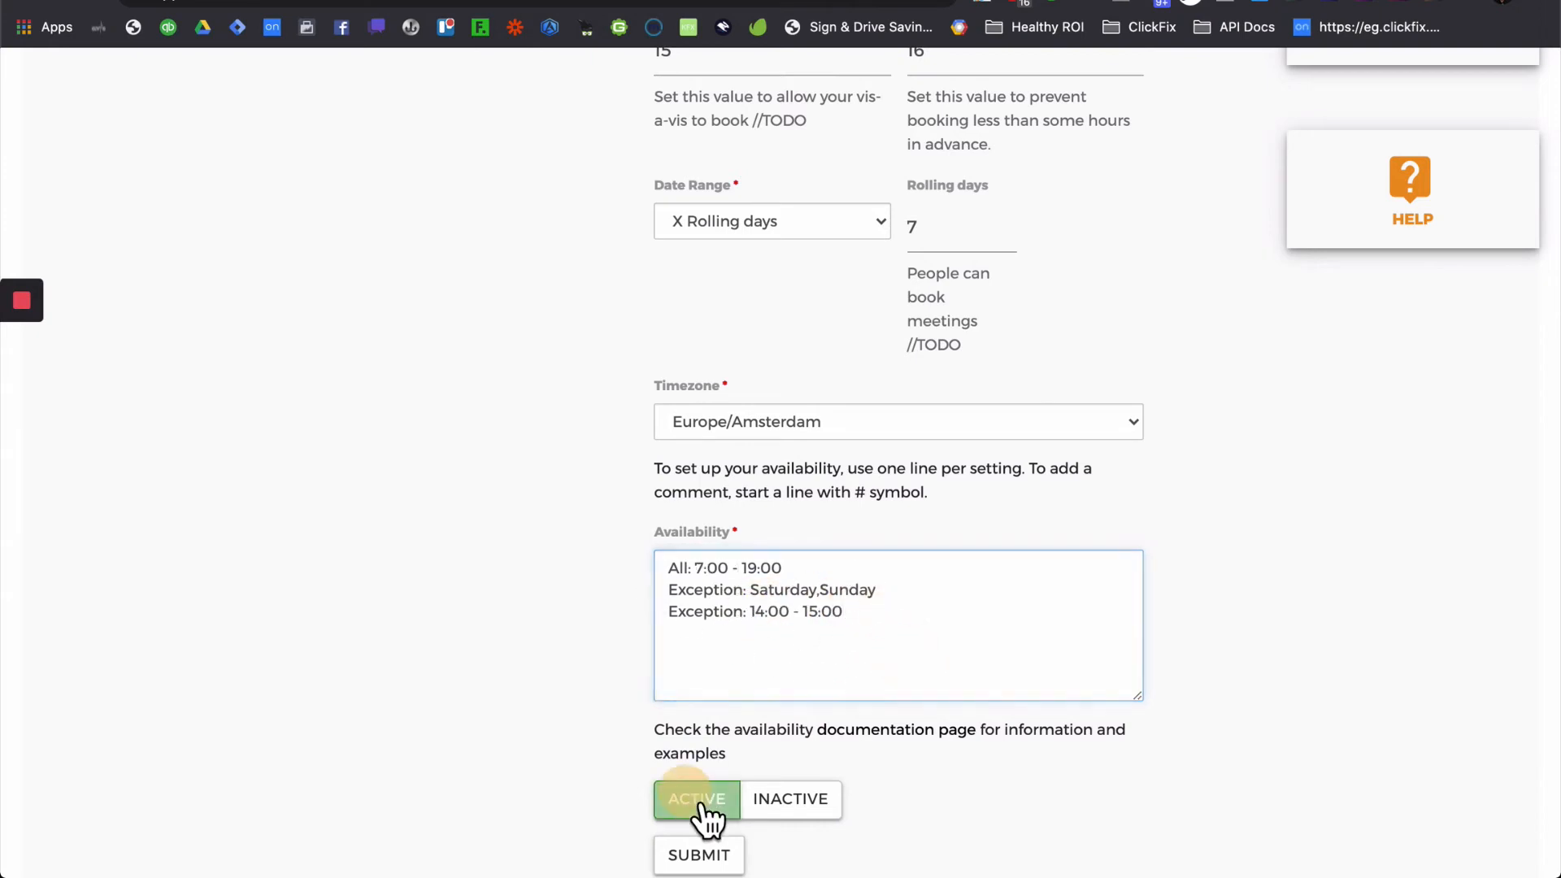
scroll(859, 828, "down", 2)
scroll(793, 796, "up", 1)
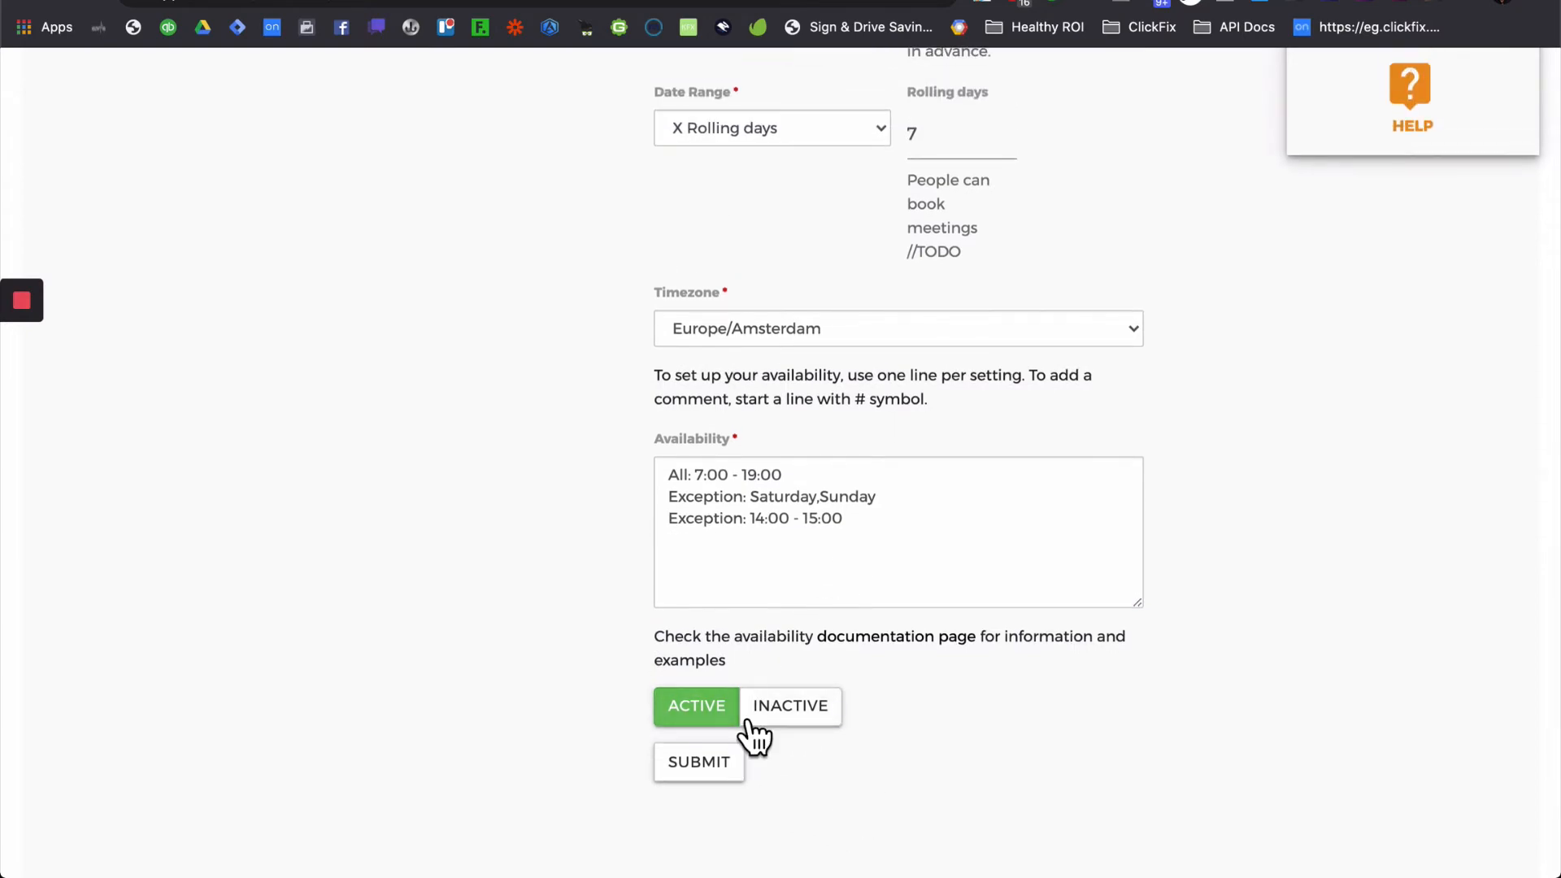
- Submit the scheduler and find Ken Test Scheduler listed beside ClickFix Demos in Your Scheduler Modules
left_click(706, 769)
scroll(871, 652, "up", 9)
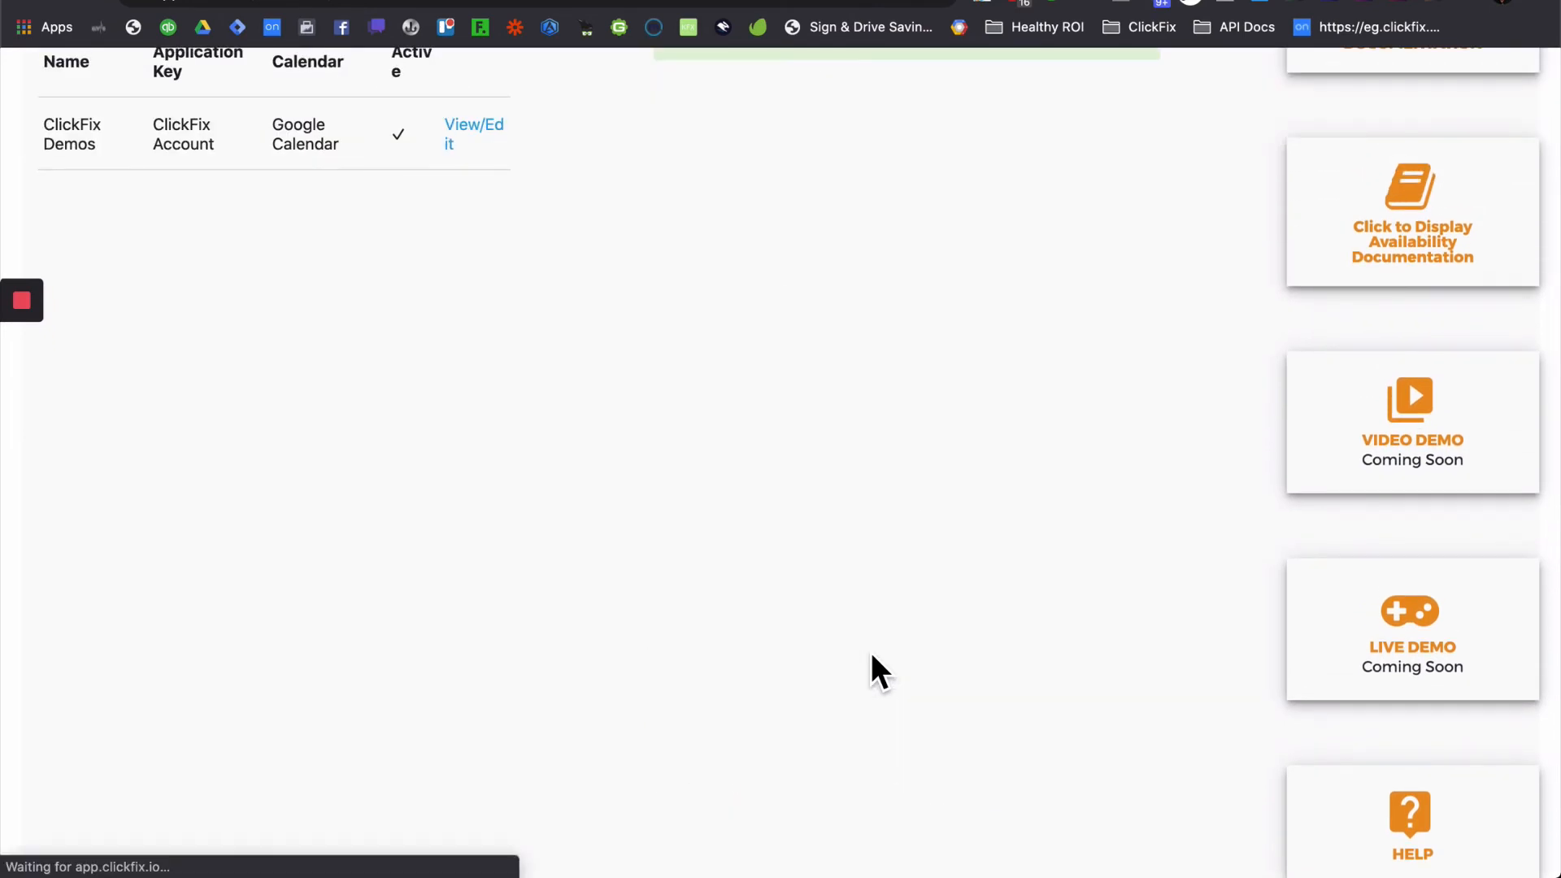
scroll(842, 498, "down", 3)
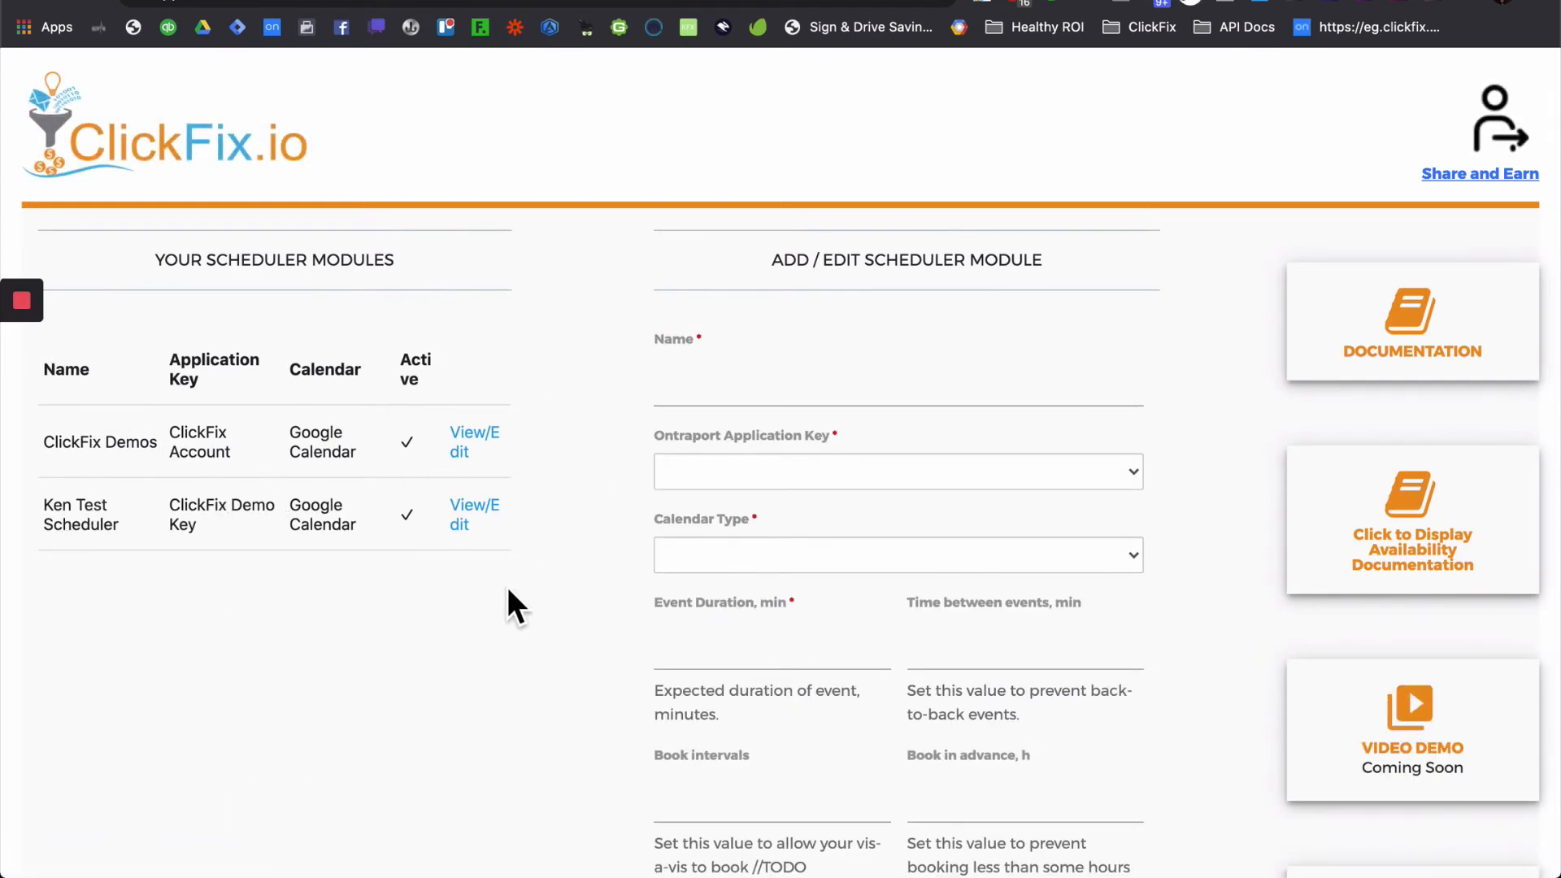
scroll(510, 587, "down", 10)
scroll(511, 587, "up", 8)
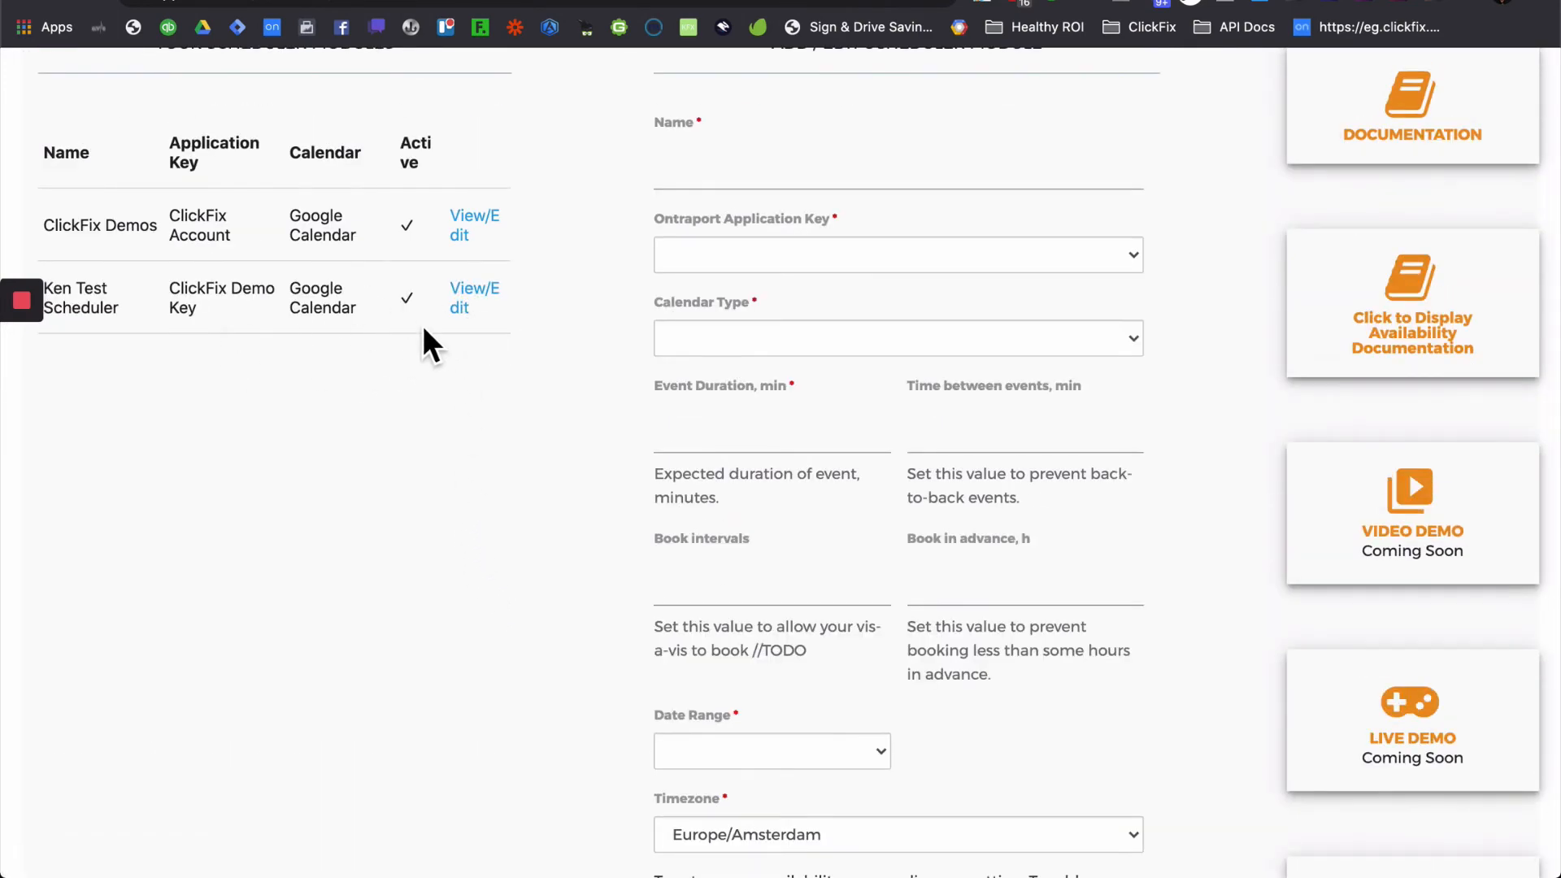
- Copy Ken Test Scheduler's Log Event Webhook URL from its footer and return to the Ontraport campaign
left_click(468, 313)
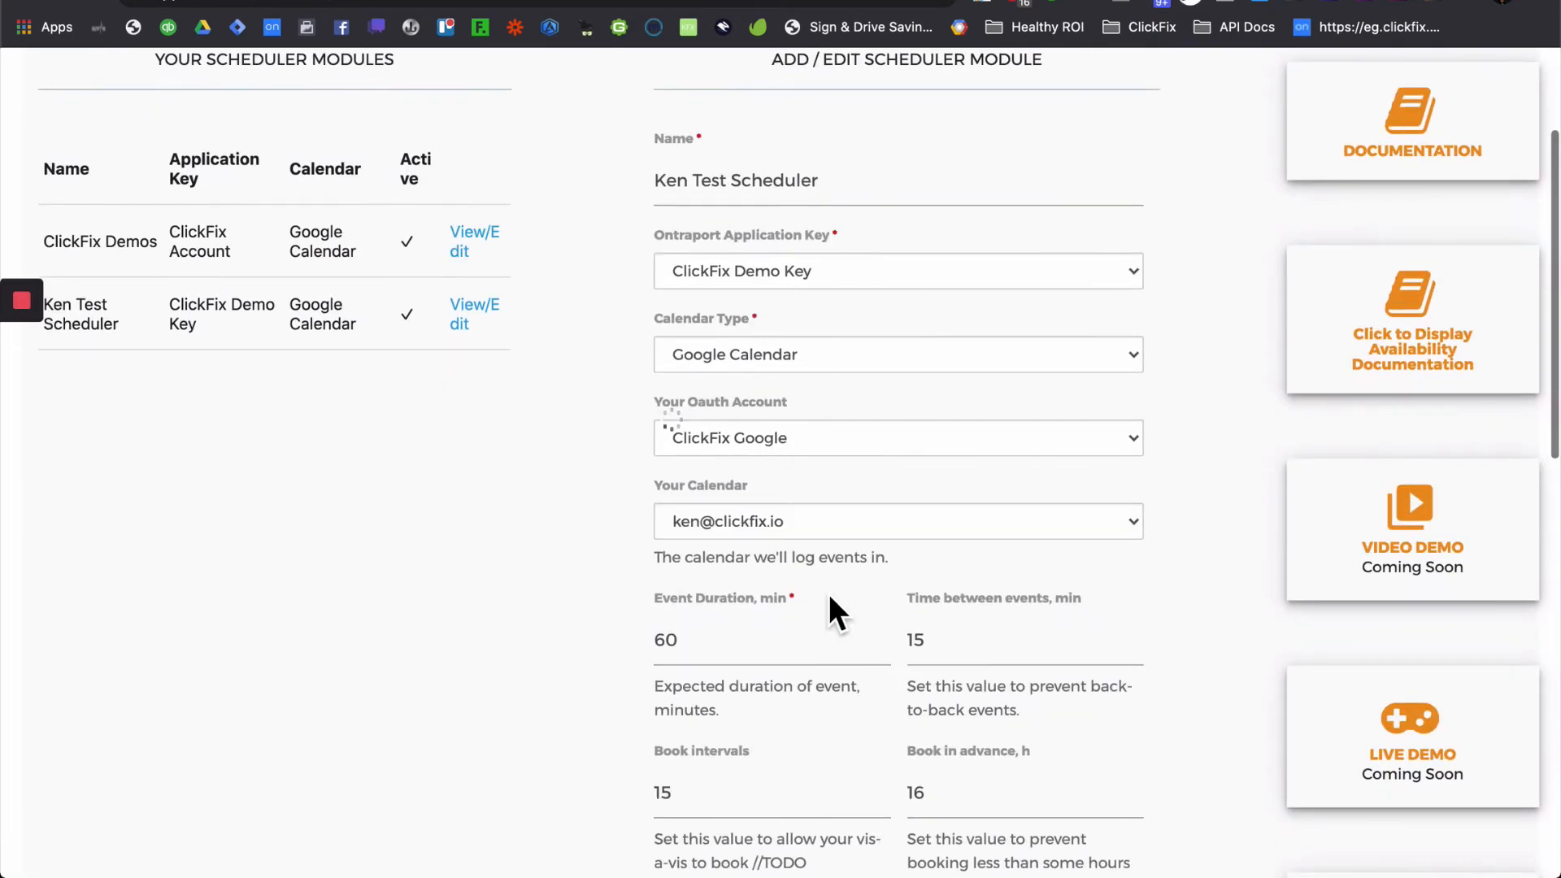
scroll(828, 593, "down", 12)
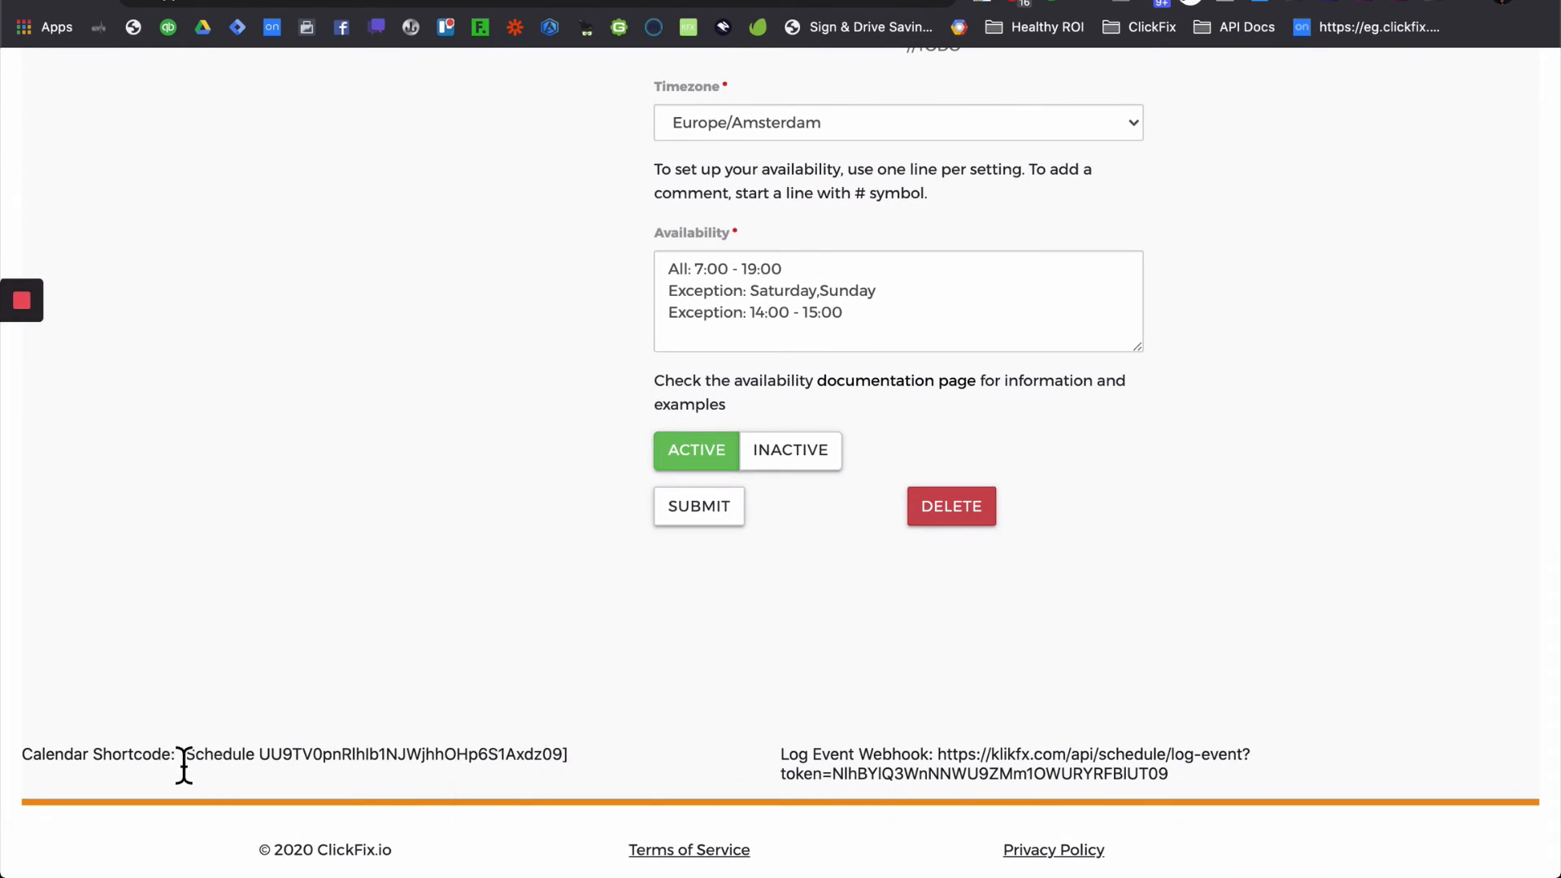
left_click_drag(186, 768, 615, 782)
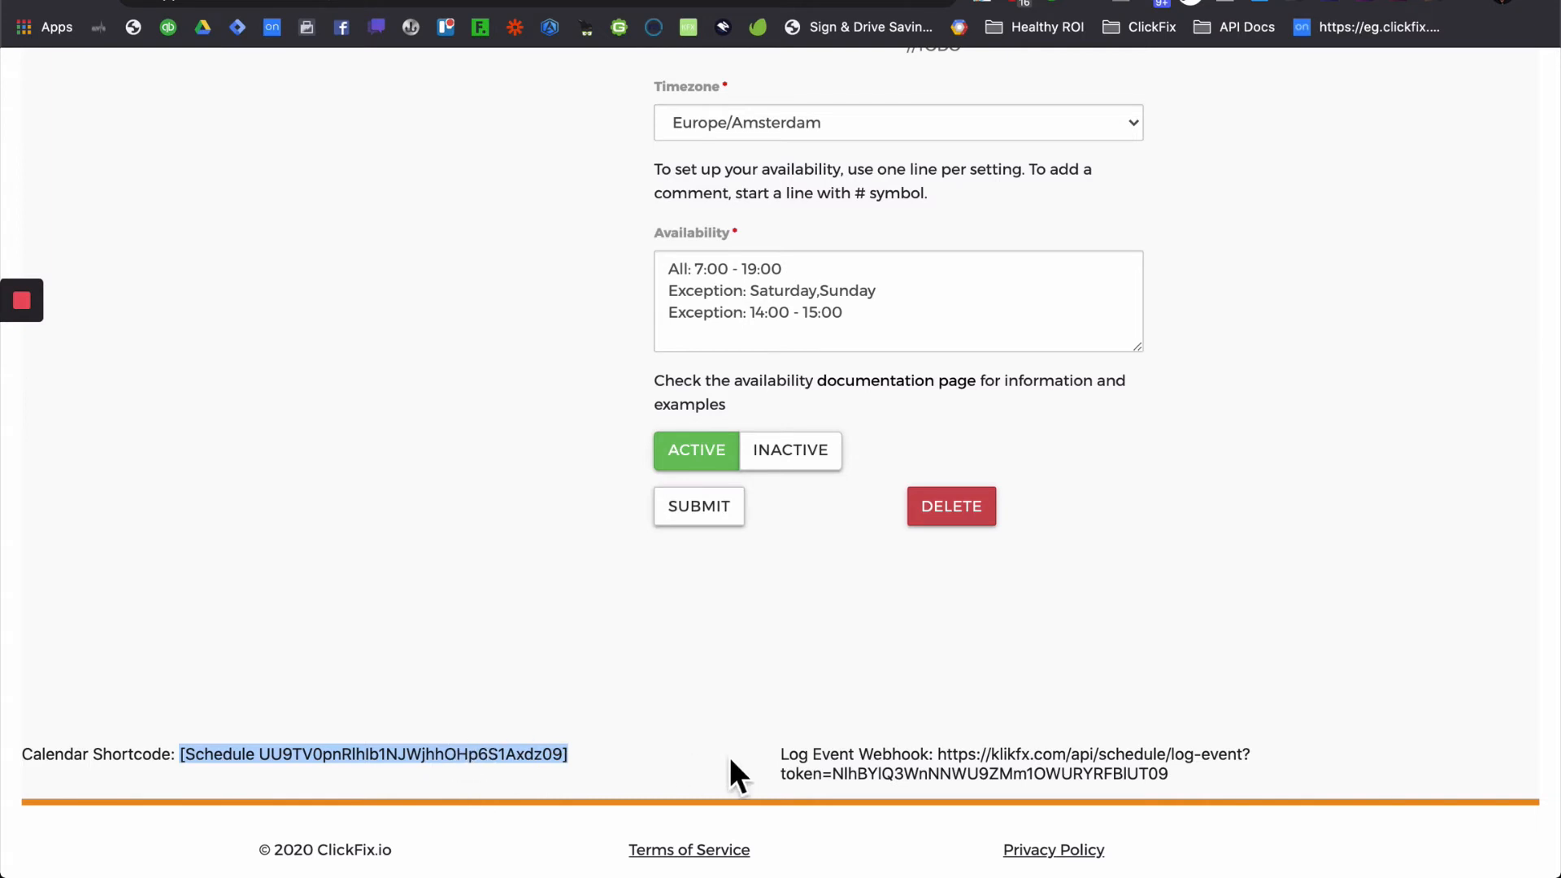
left_click(798, 760)
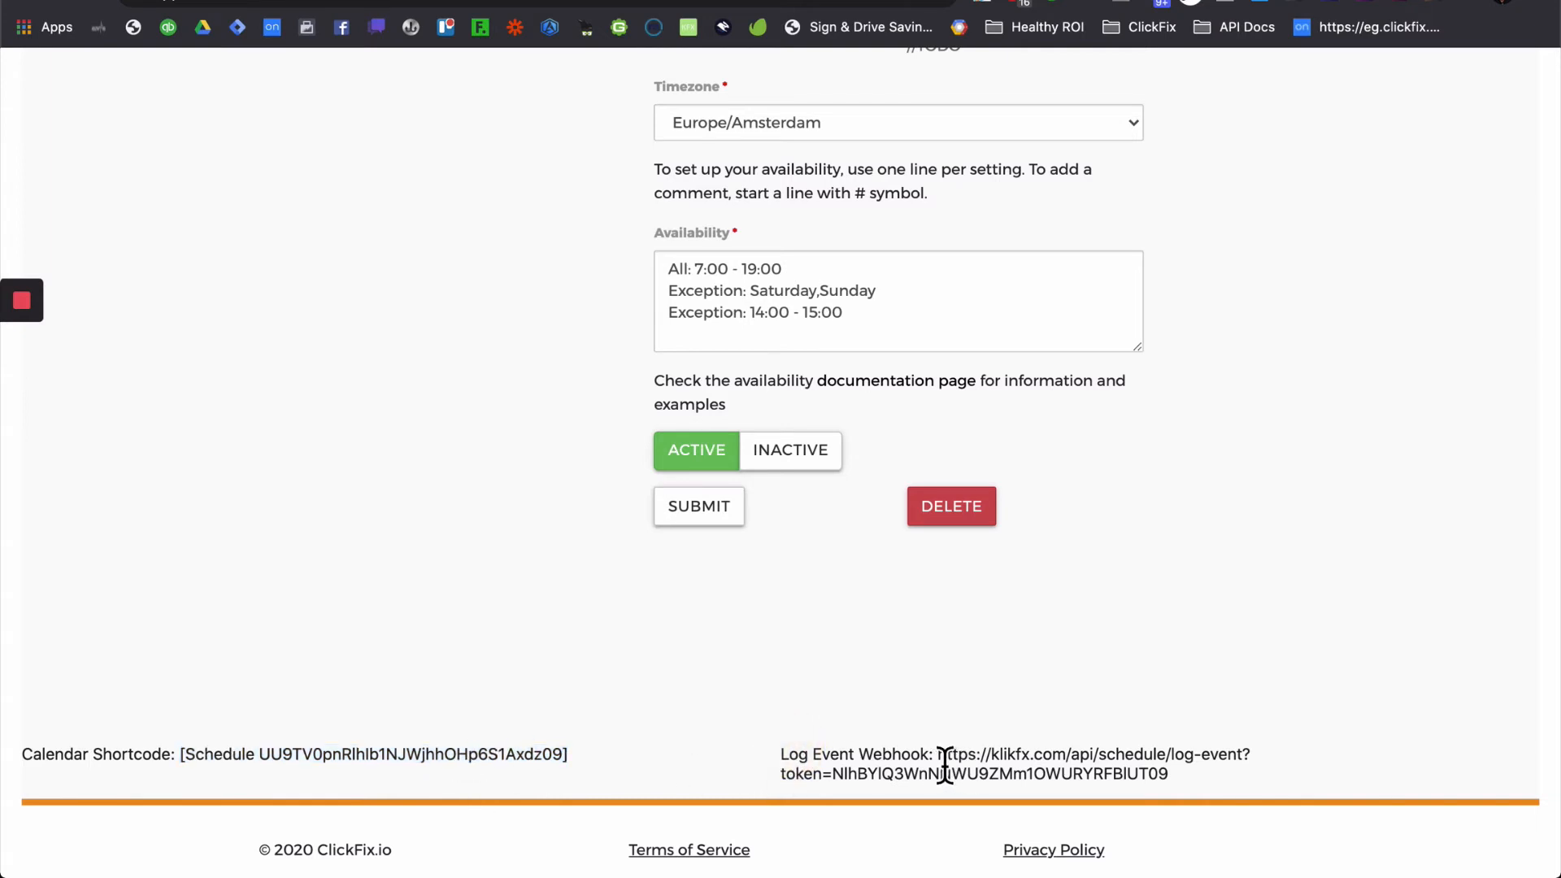
left_click(943, 765)
left_click_drag(942, 766, 1172, 782)
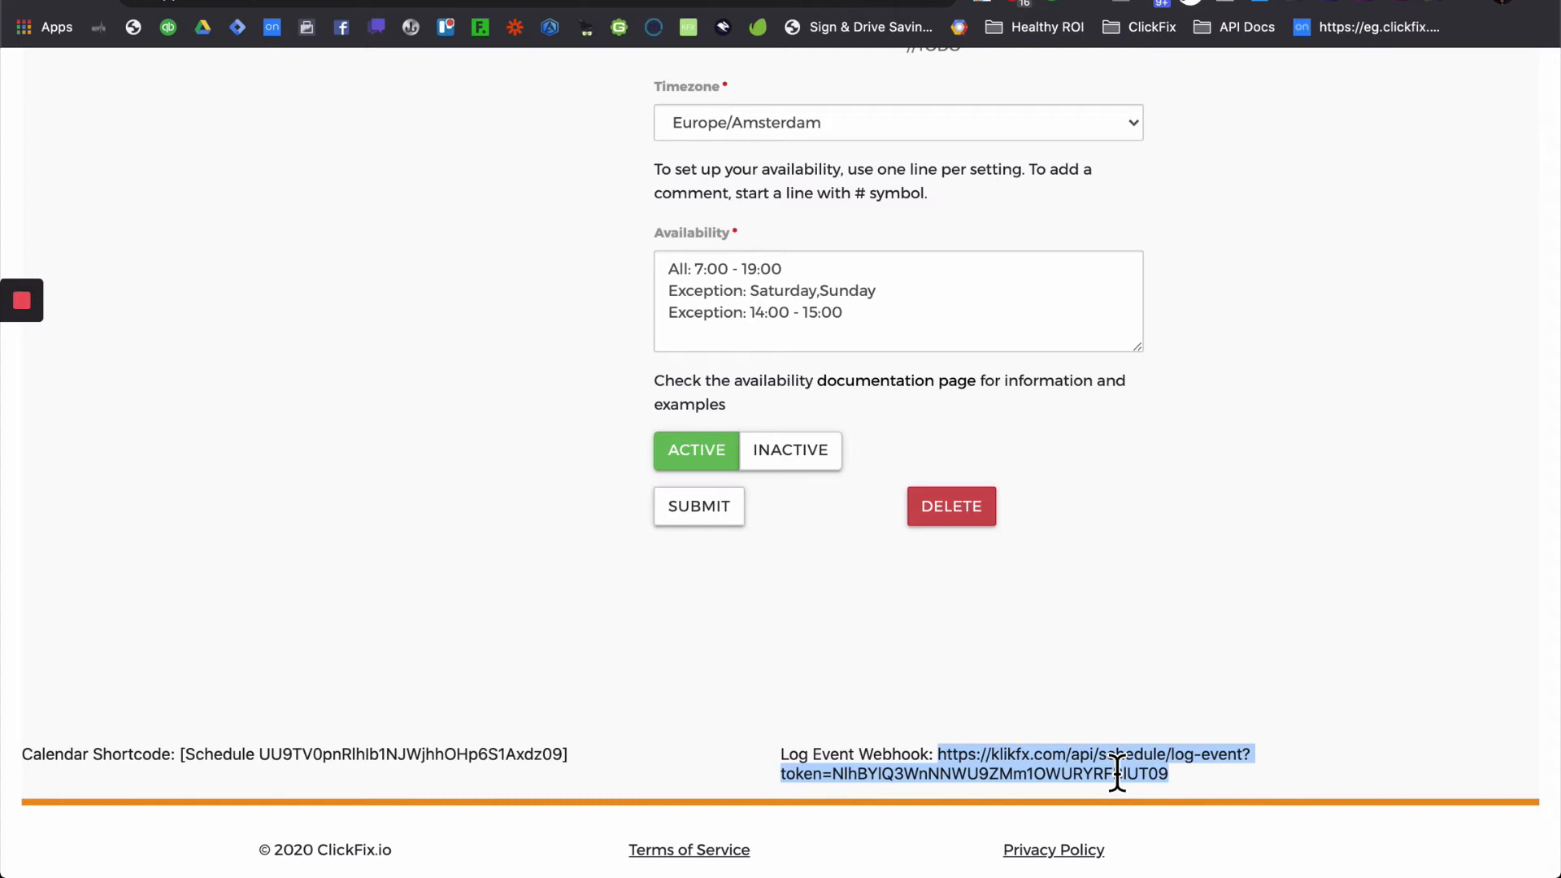
left_click(1163, 0)
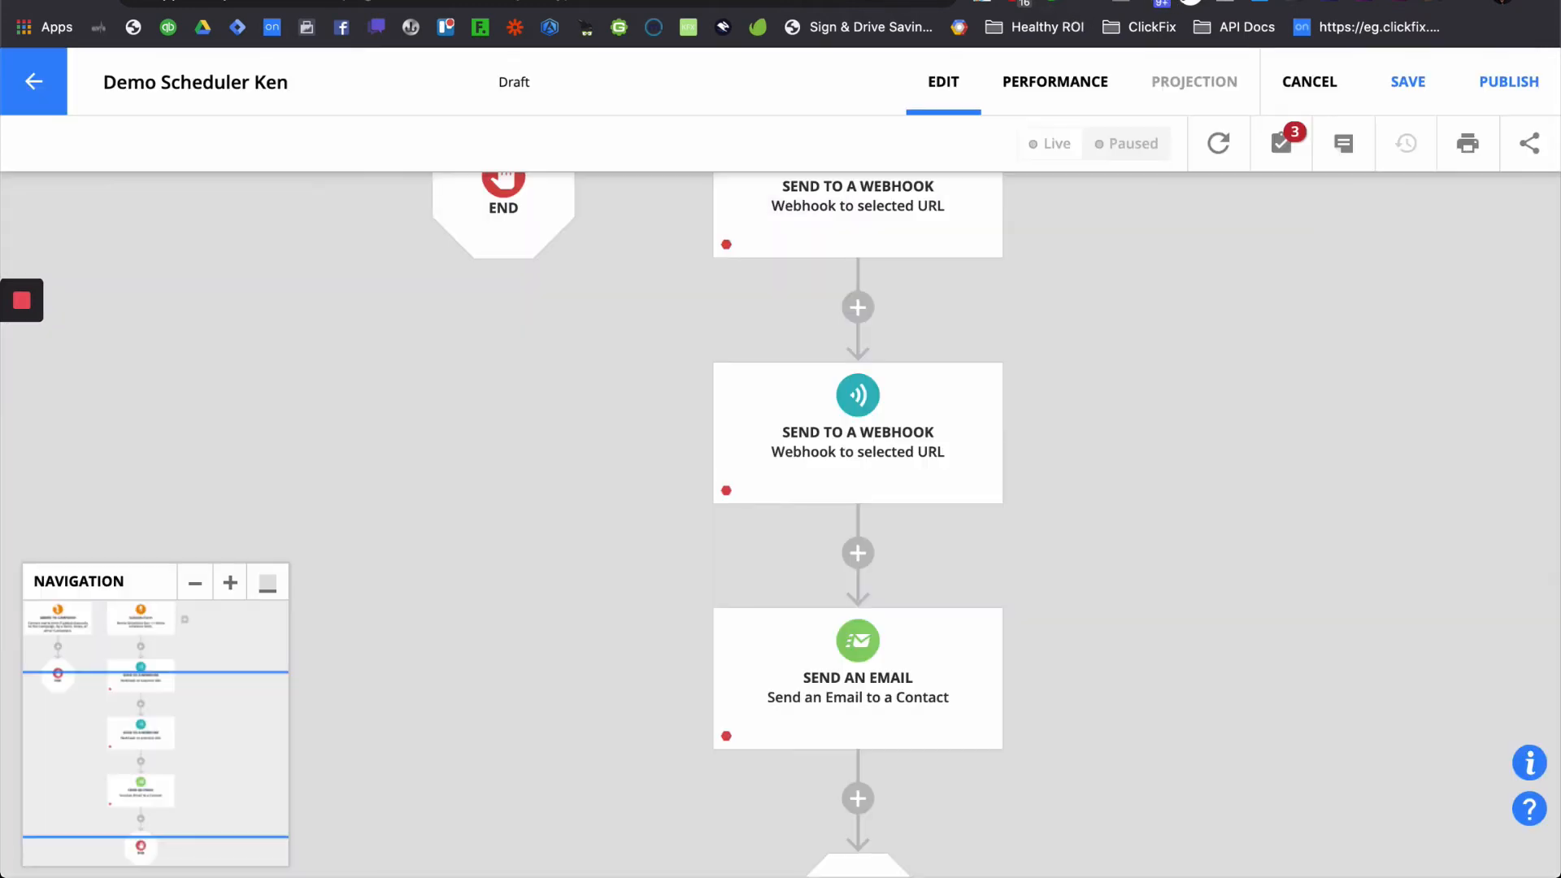
- Set the first webhook step's destination URL to the copied ClickFix log-event URL
scroll(910, 419, "up", 3)
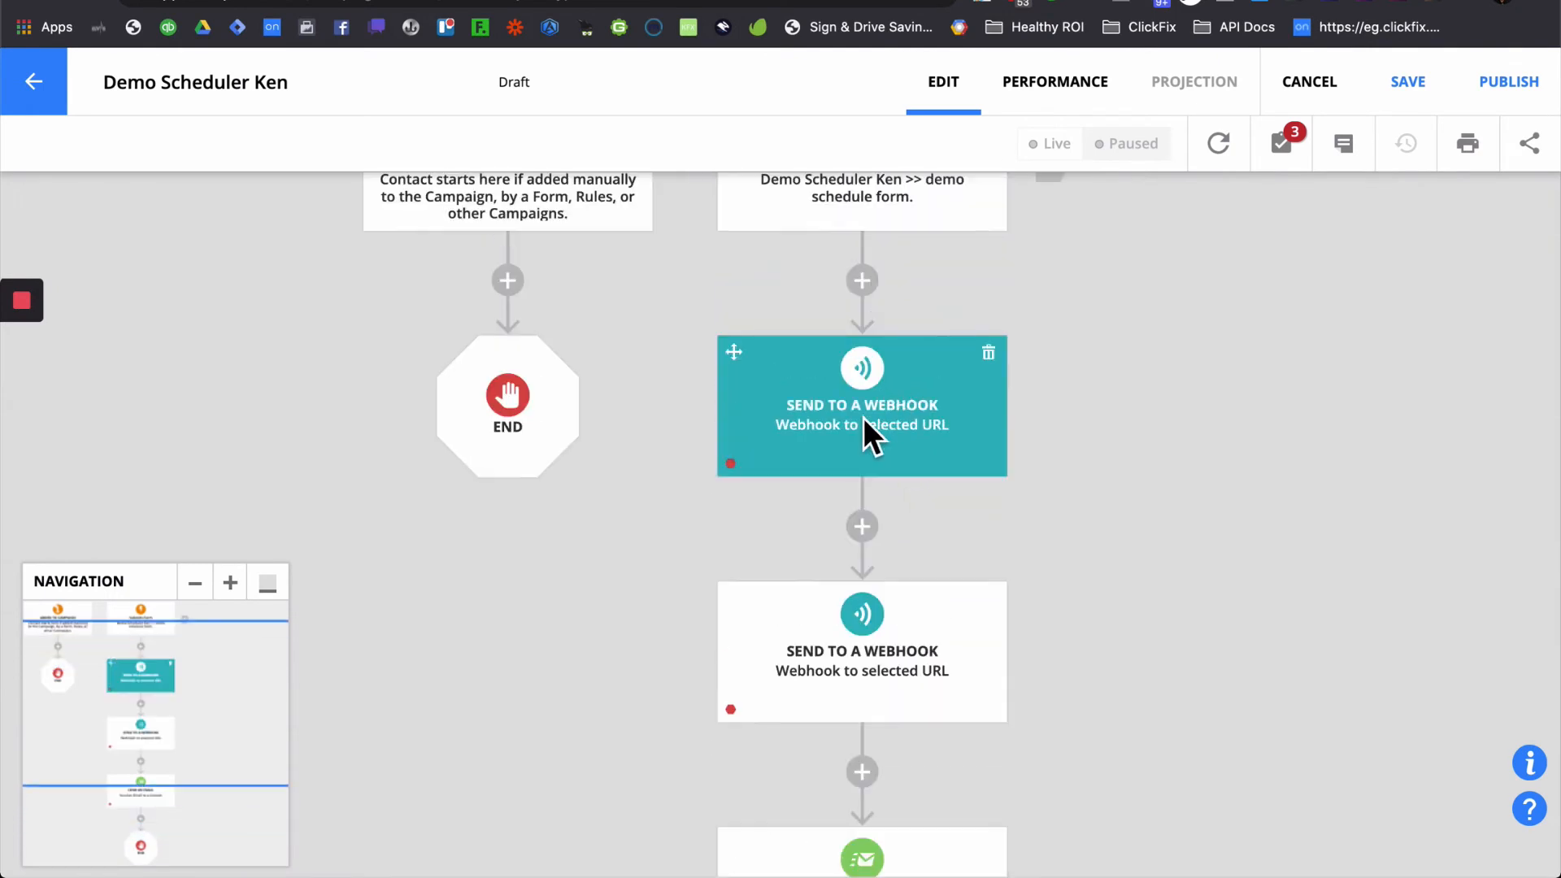
left_click(864, 419)
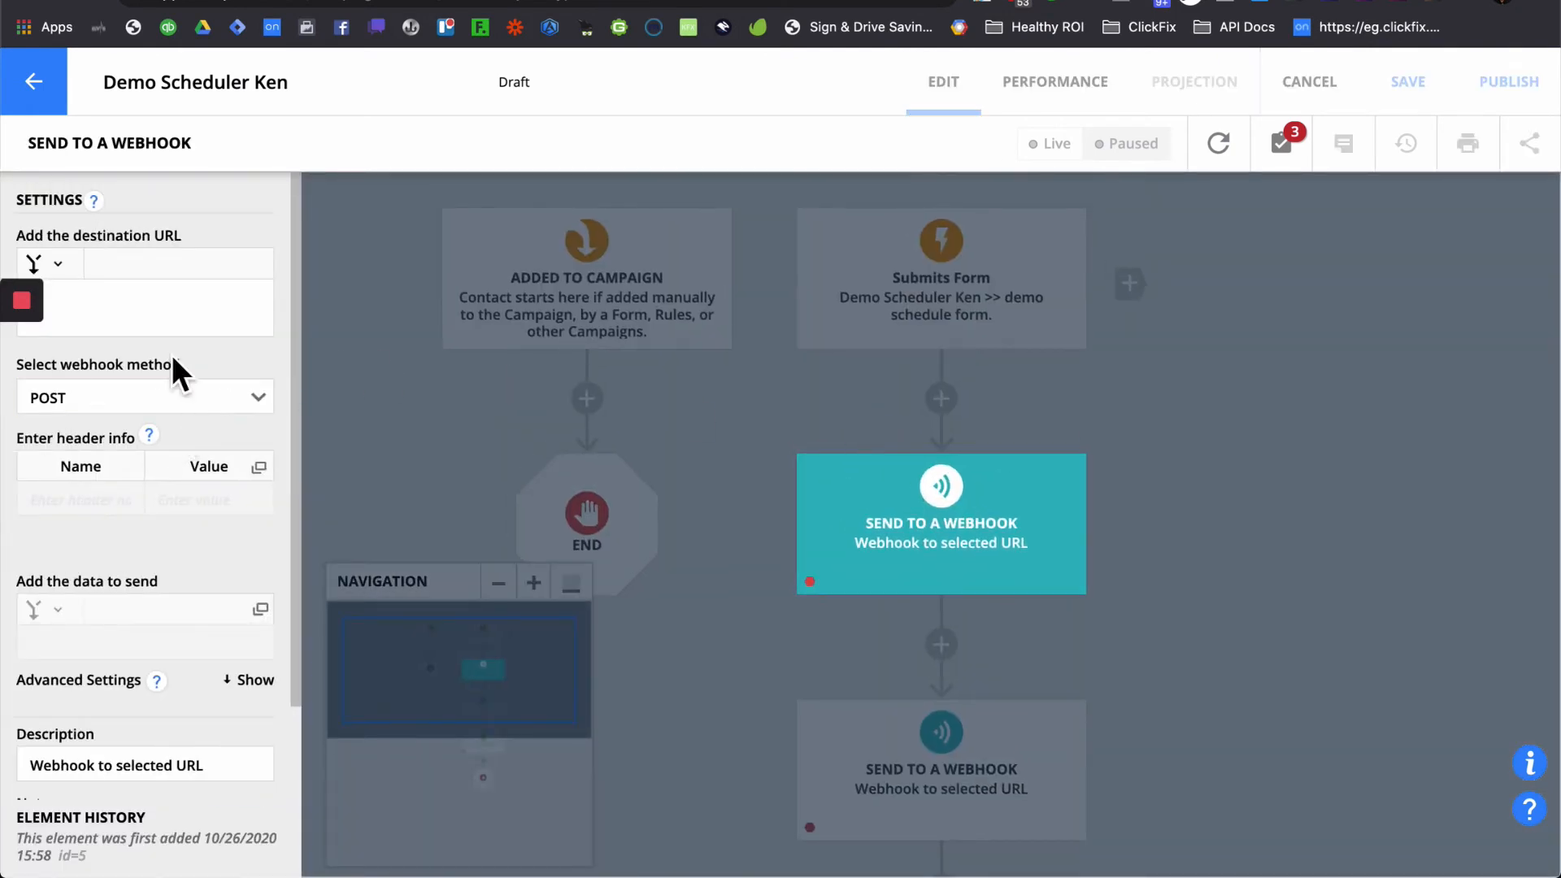
left_click(174, 309)
key("super+v")
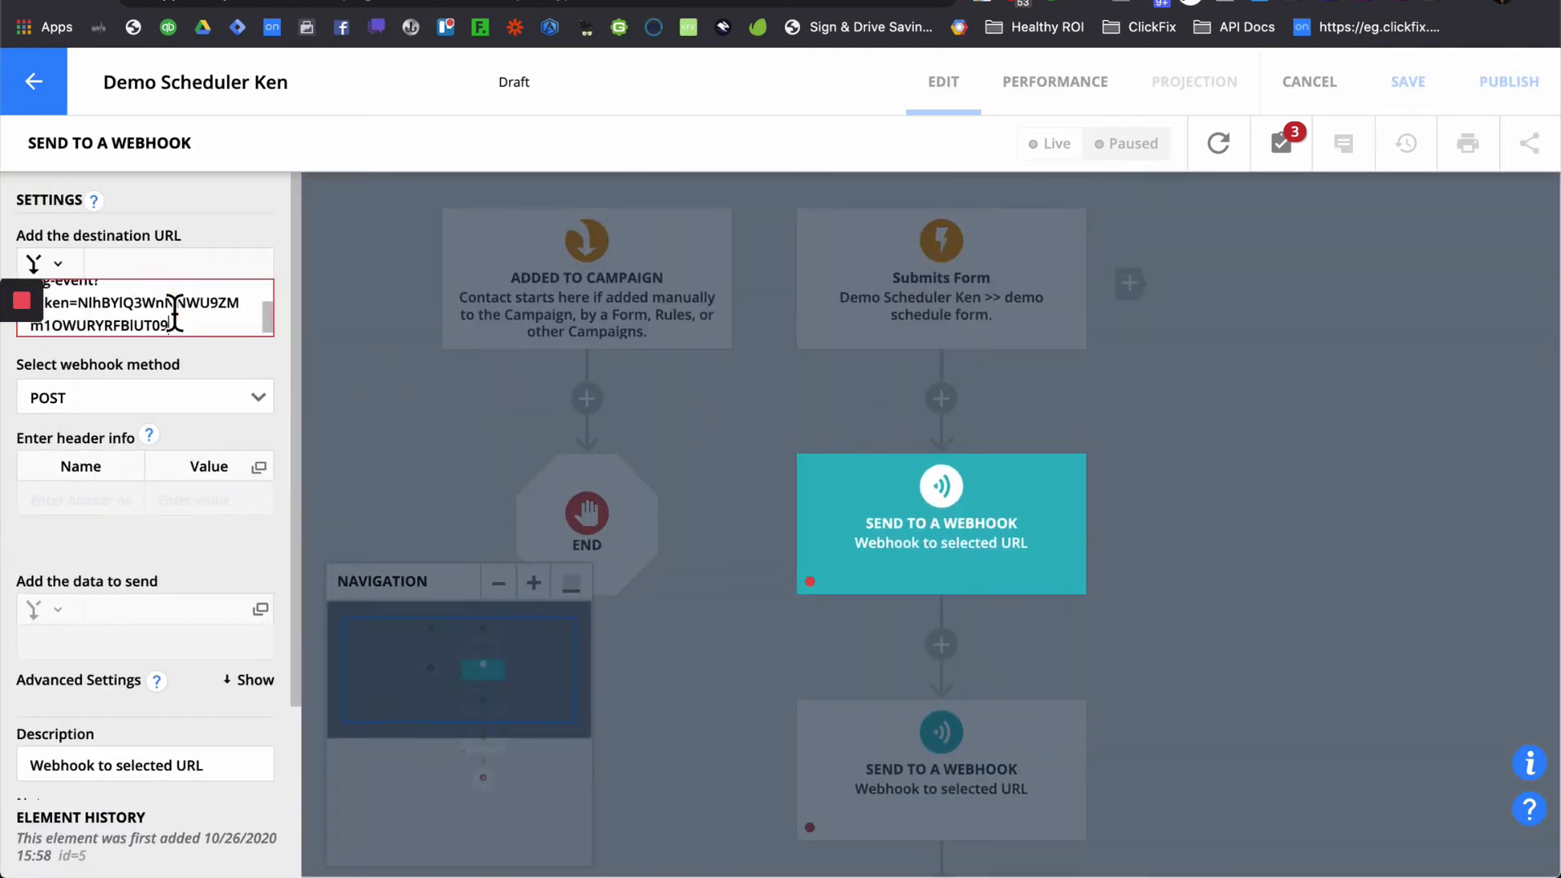
left_click(203, 558)
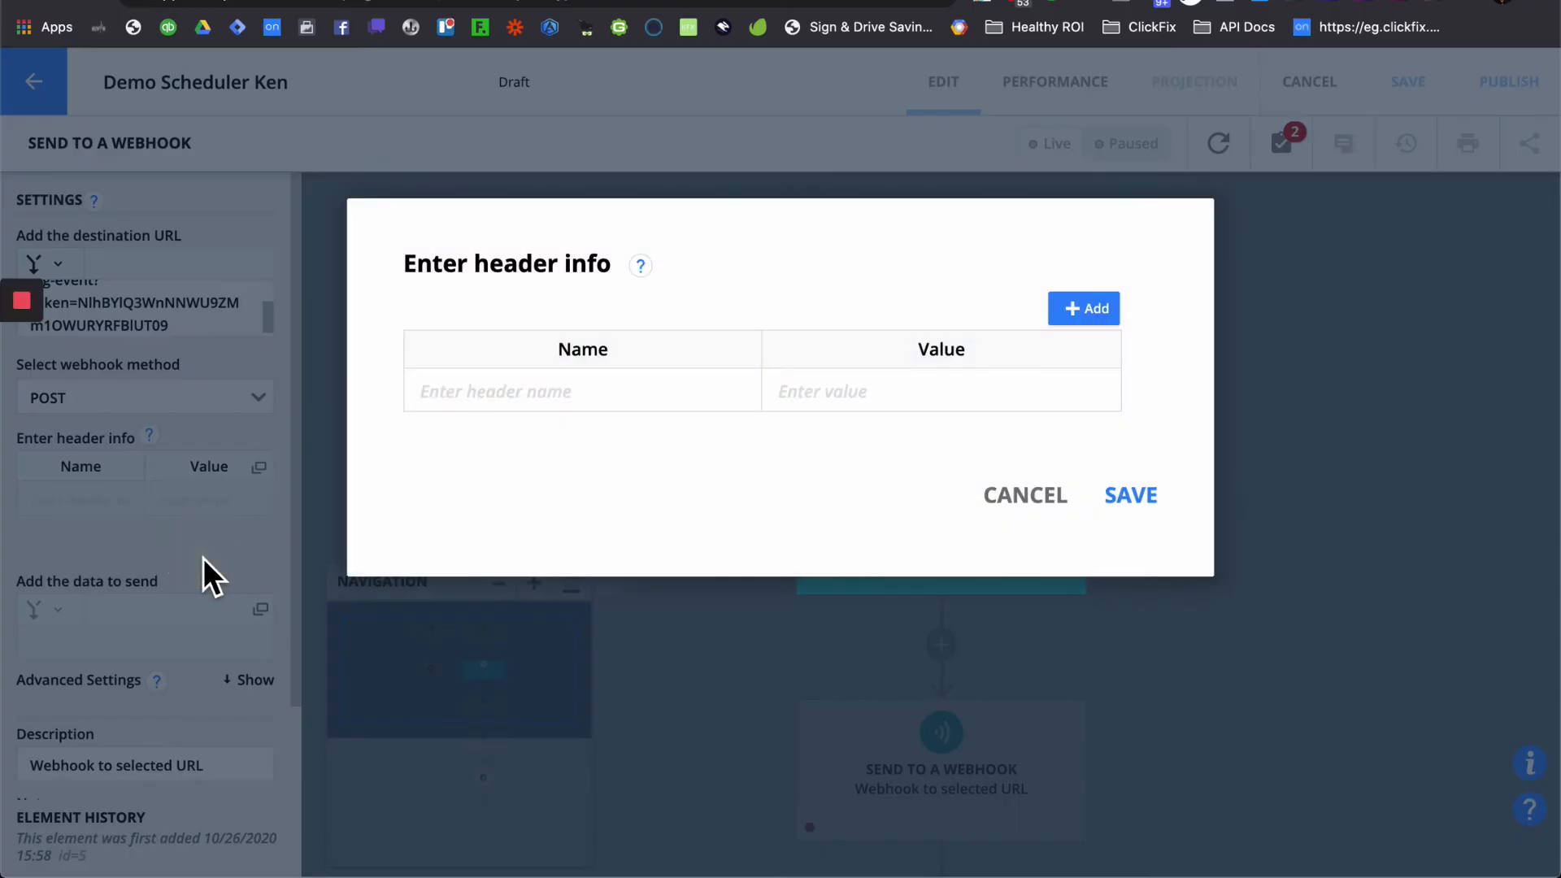
left_click(1029, 503)
- Change the webhook's description to 'Add To My Calendar'
scroll(147, 568, "down", 3)
scroll(146, 568, "down", 1)
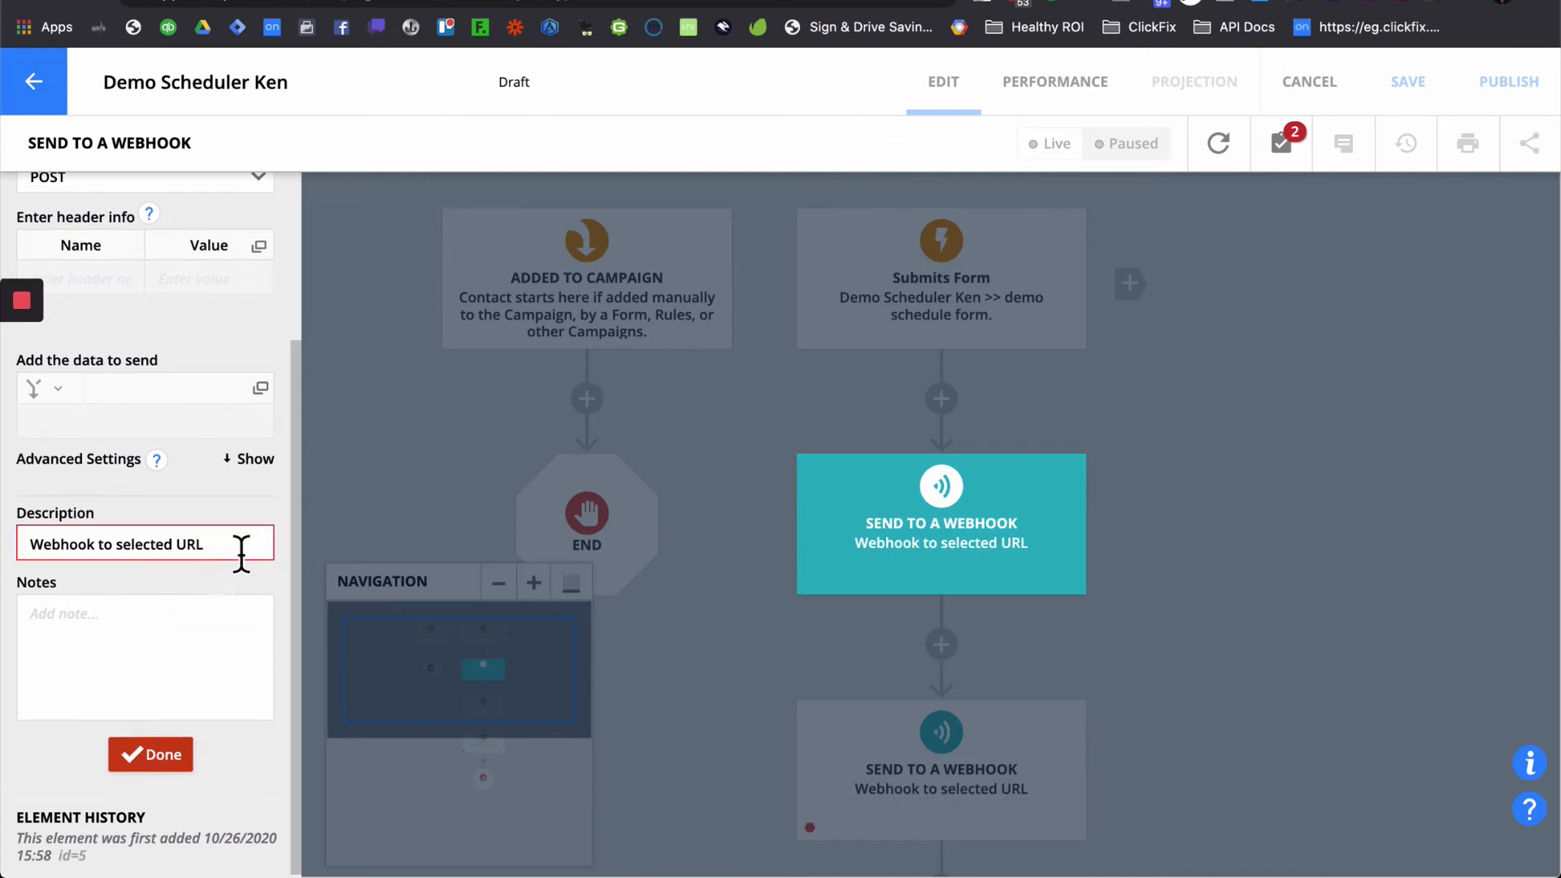
left_click_drag(239, 553, 15, 549)
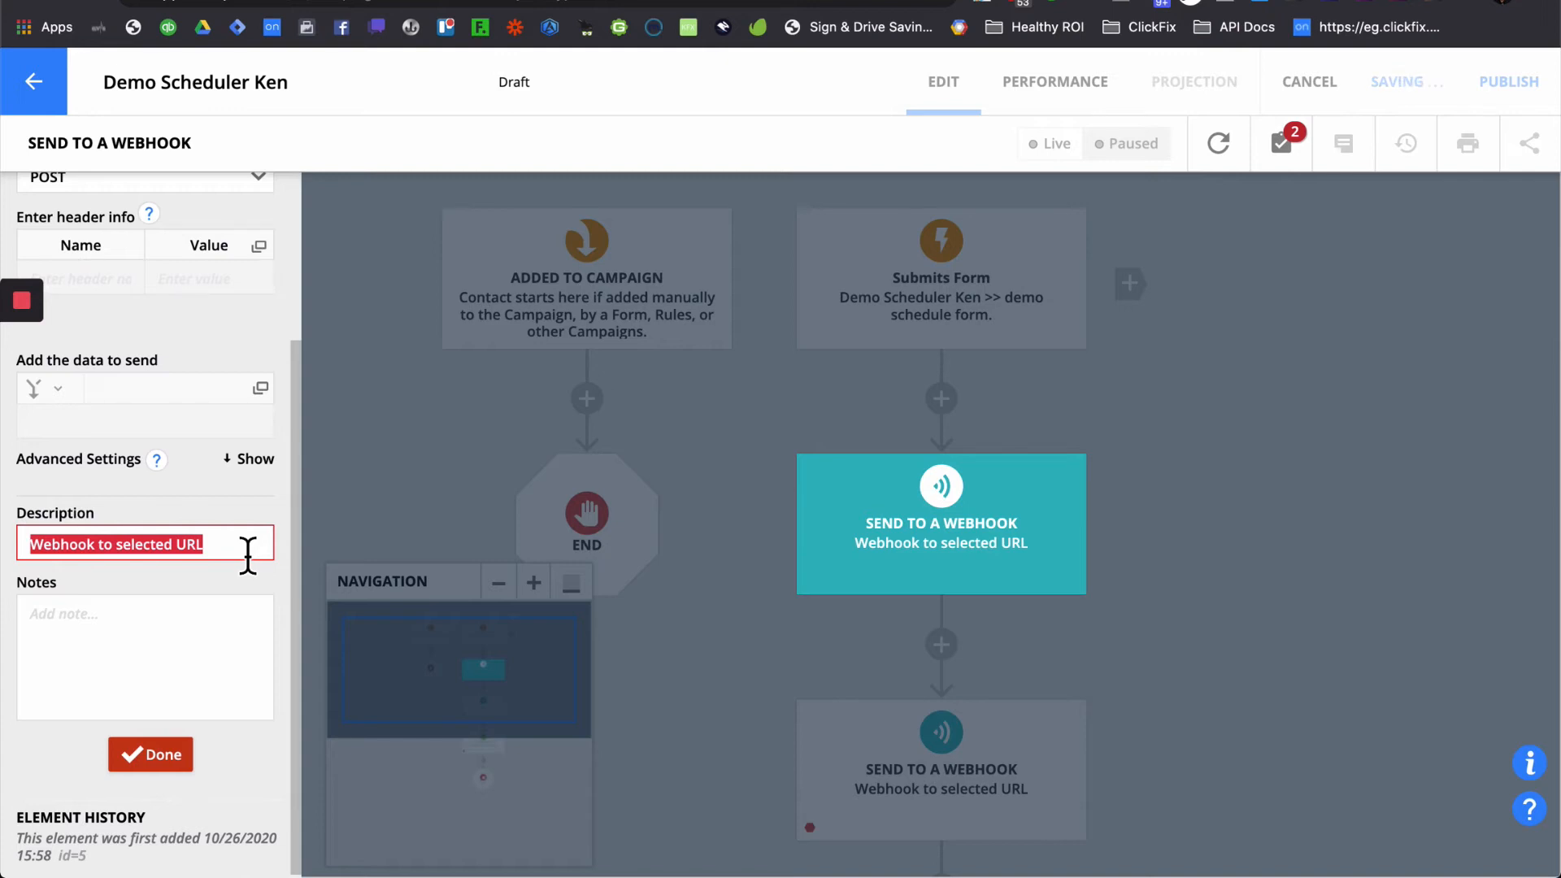
type("Add")
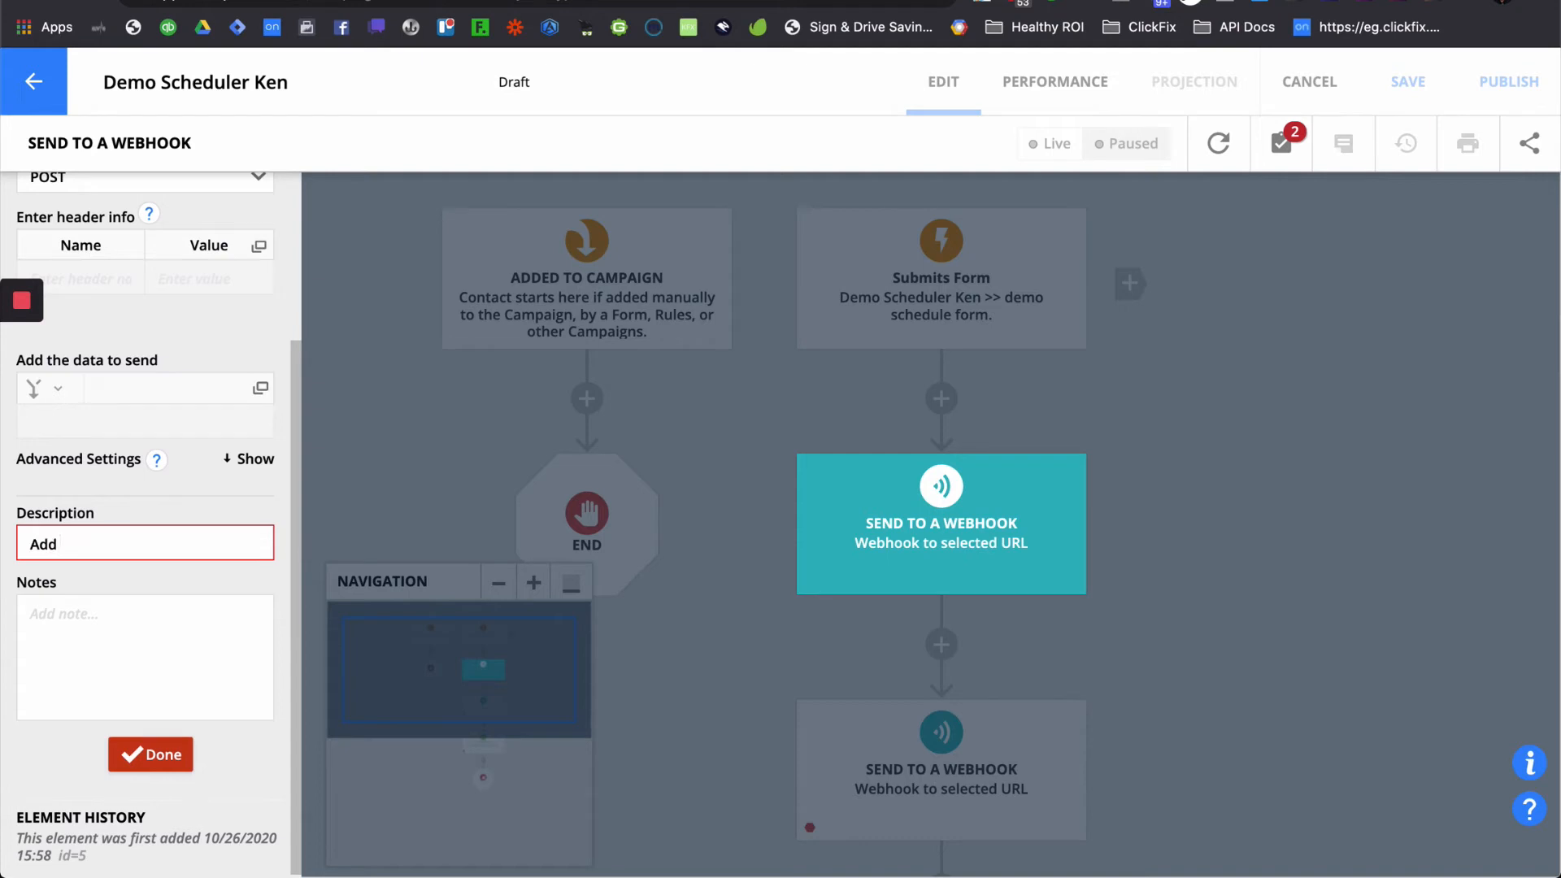
type(" To My Calendar")
left_click(188, 642)
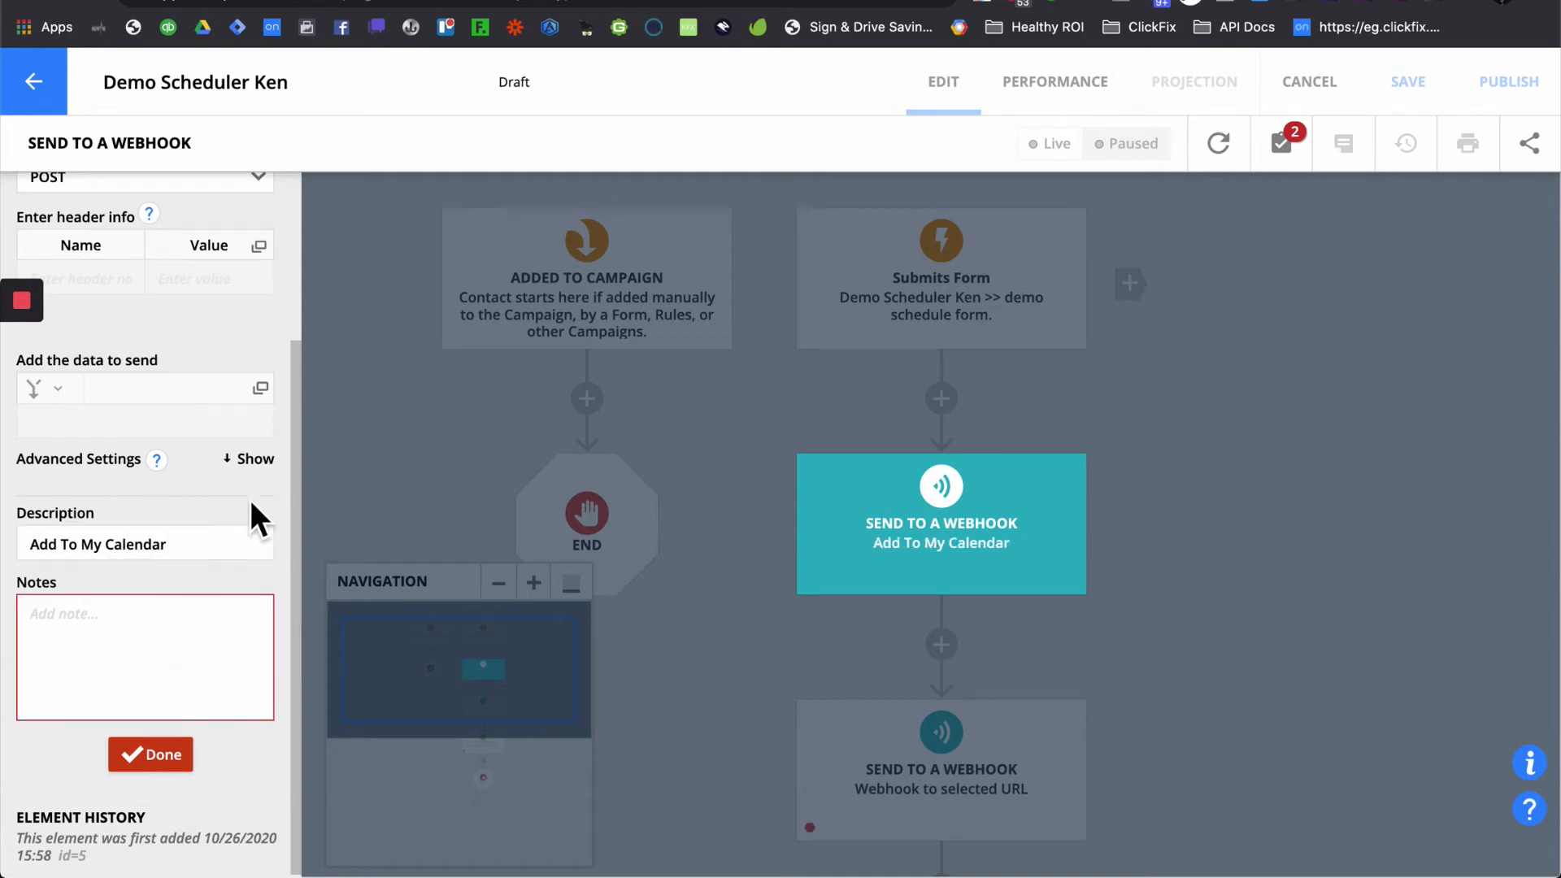
- Set Max Retries under Advanced Settings to 3
left_click(268, 462)
left_click(114, 601)
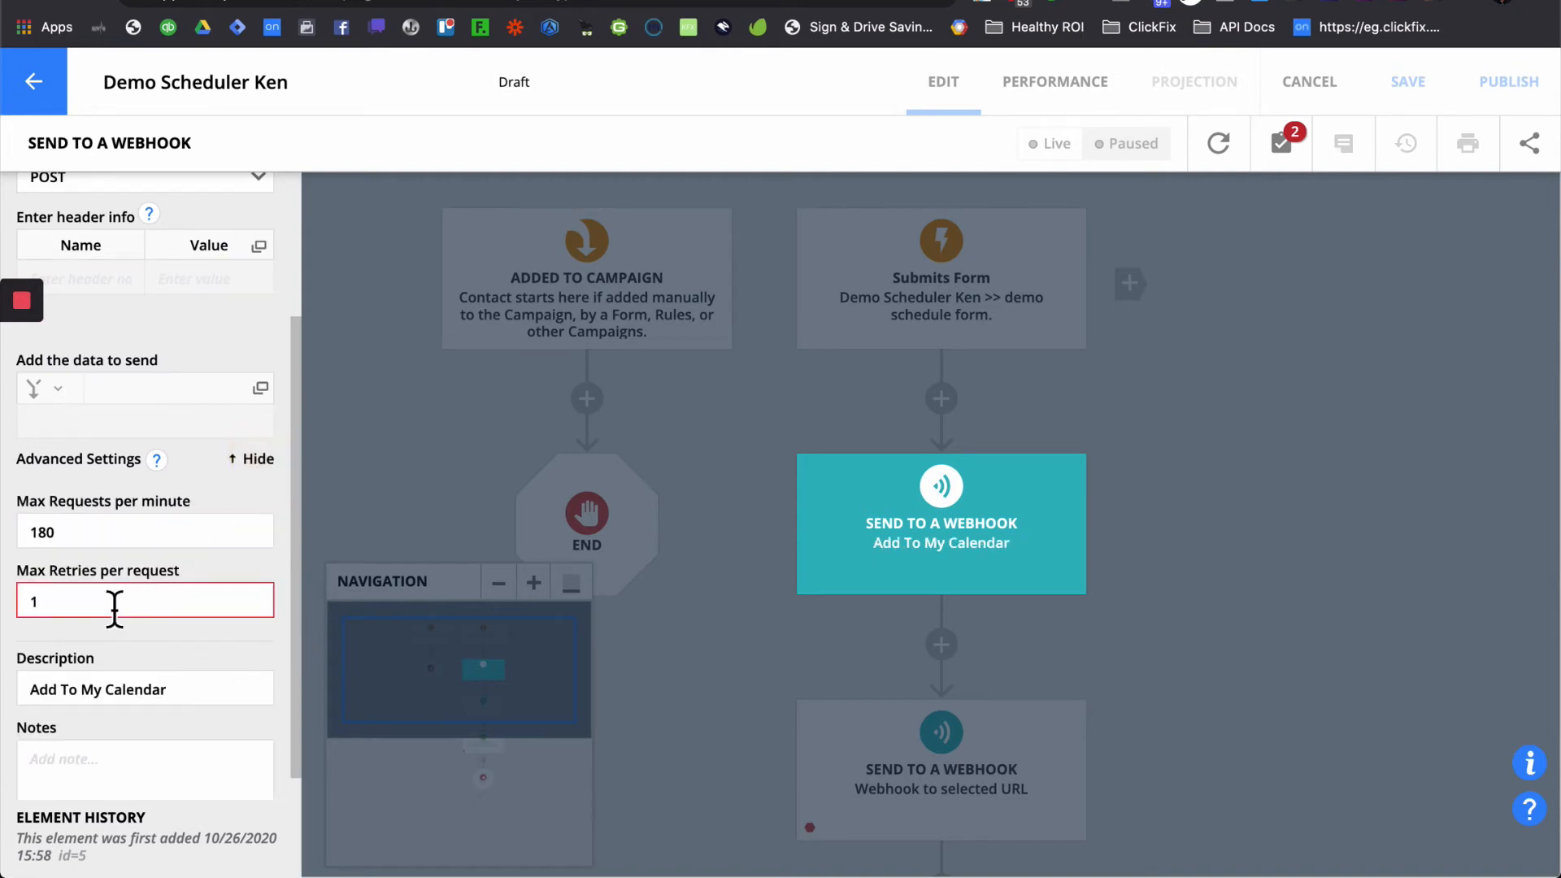
double_click(115, 601)
type("3")
left_click(177, 633)
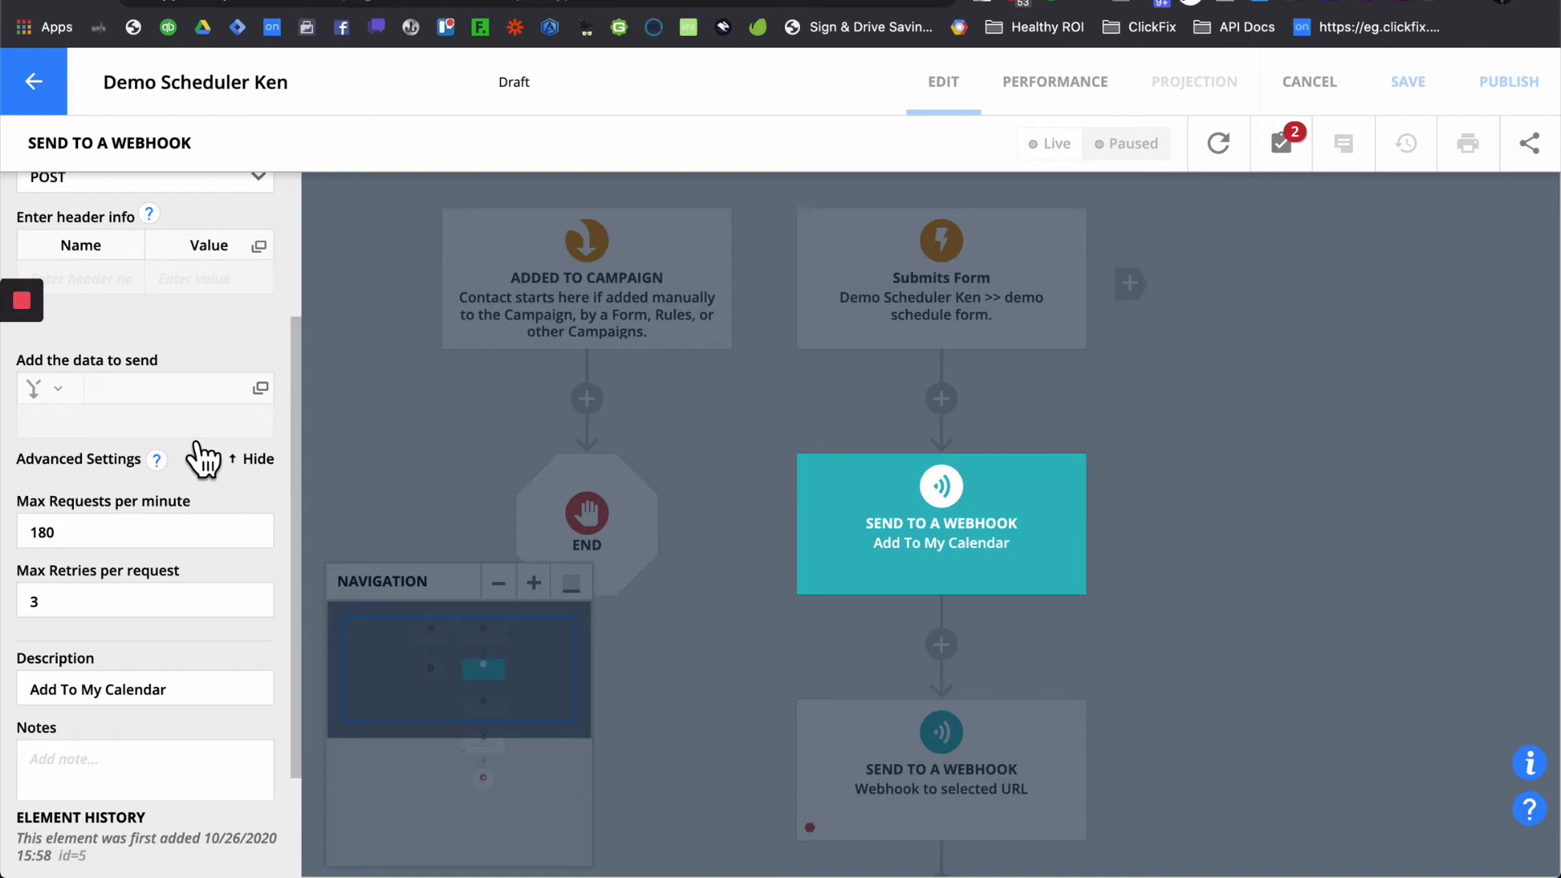
left_click(154, 416)
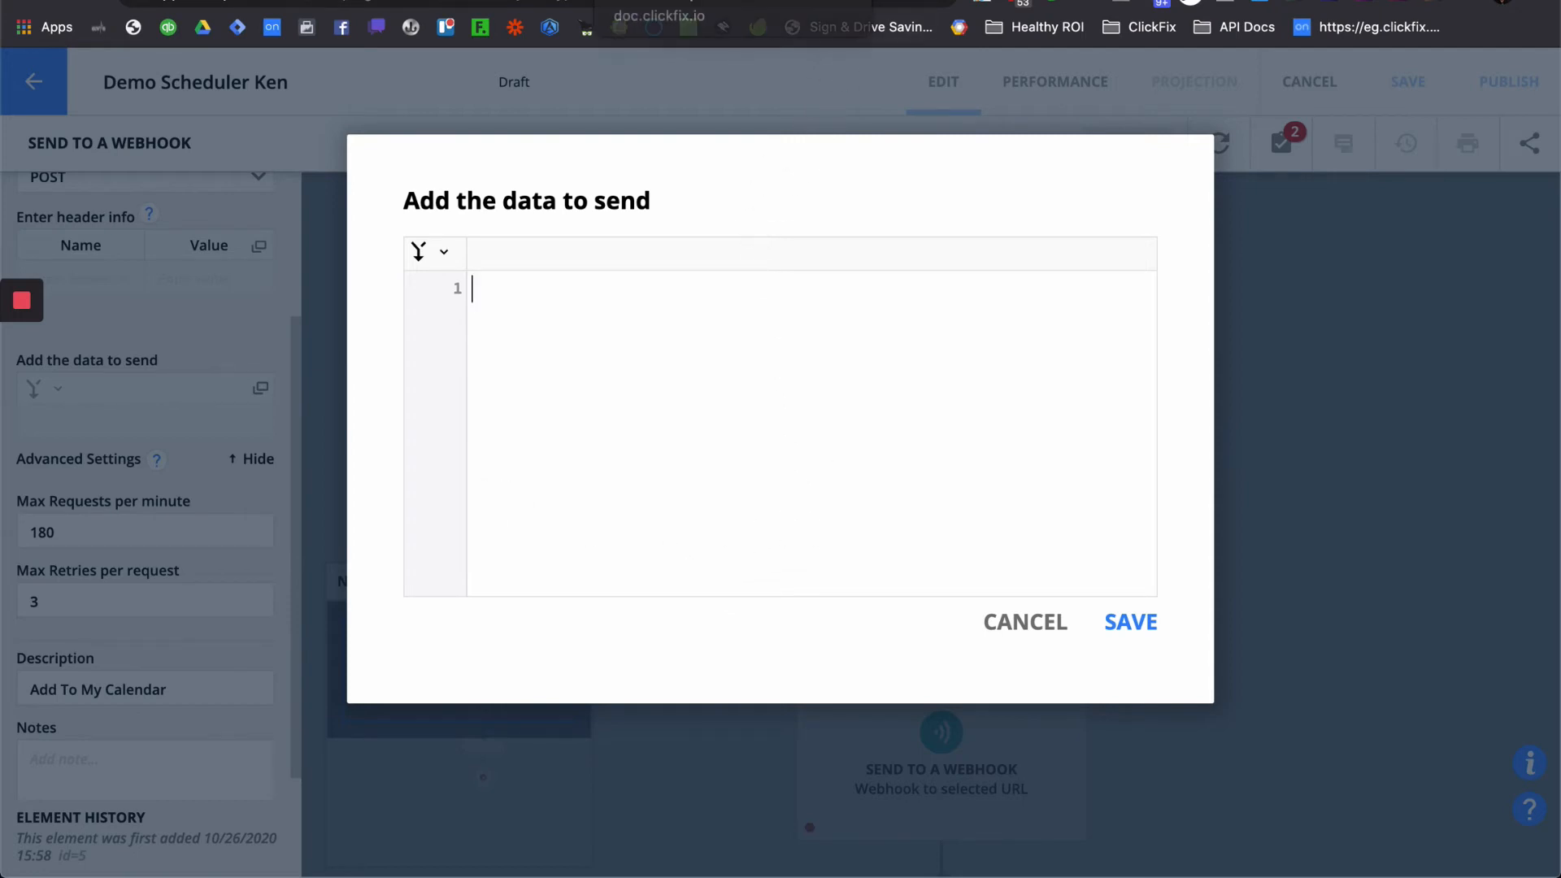
- Copy ClickFix's example event data string and paste it into the data-to-send editor
left_click(657, 1)
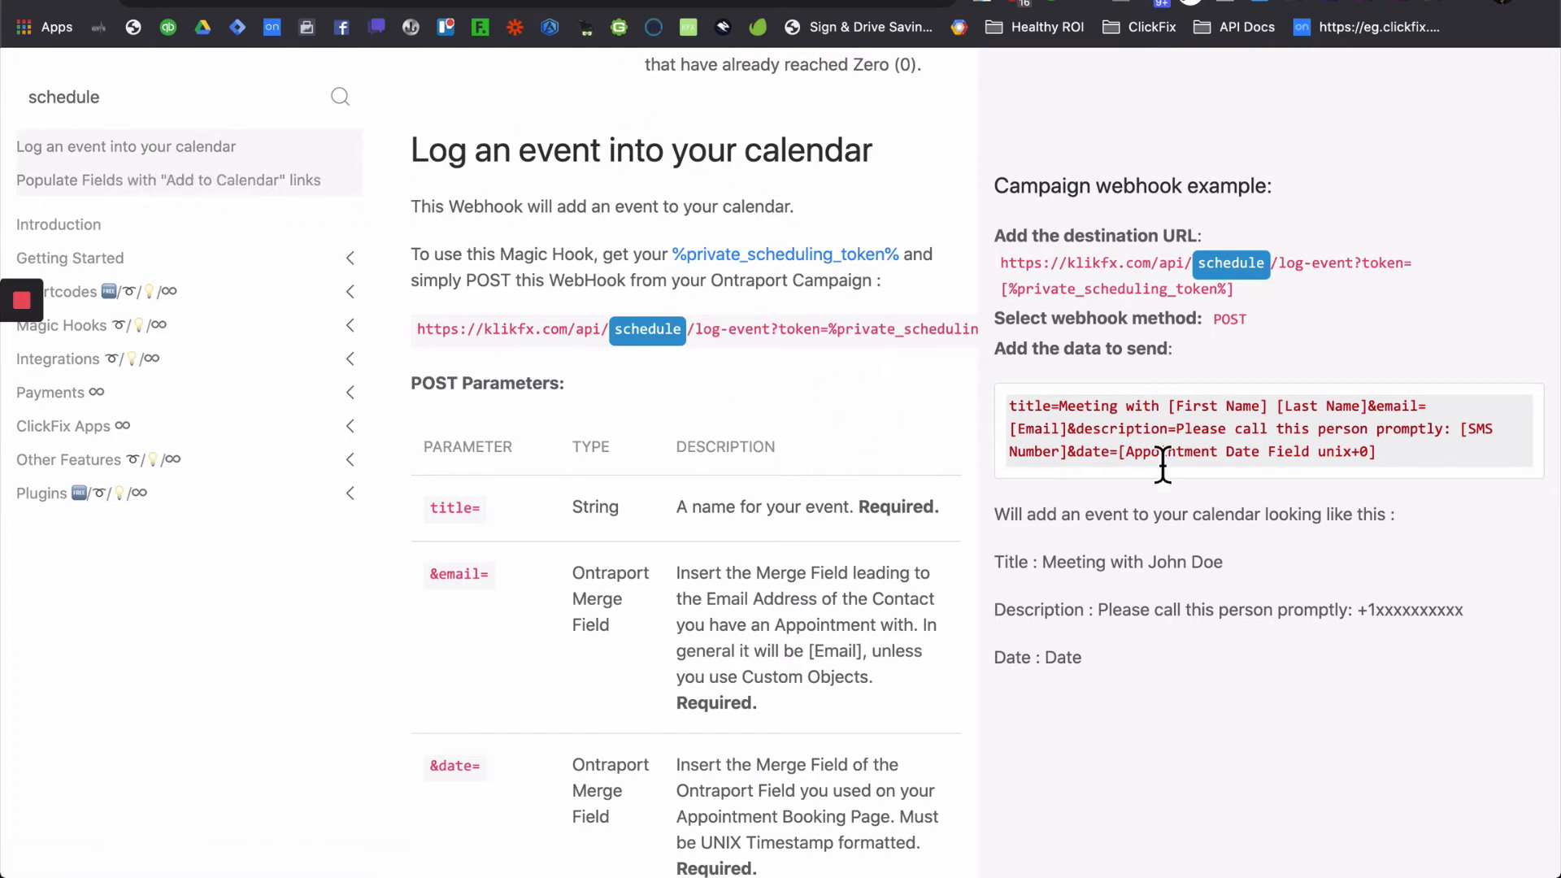
left_click_drag(1412, 456, 1007, 416)
key("super+c")
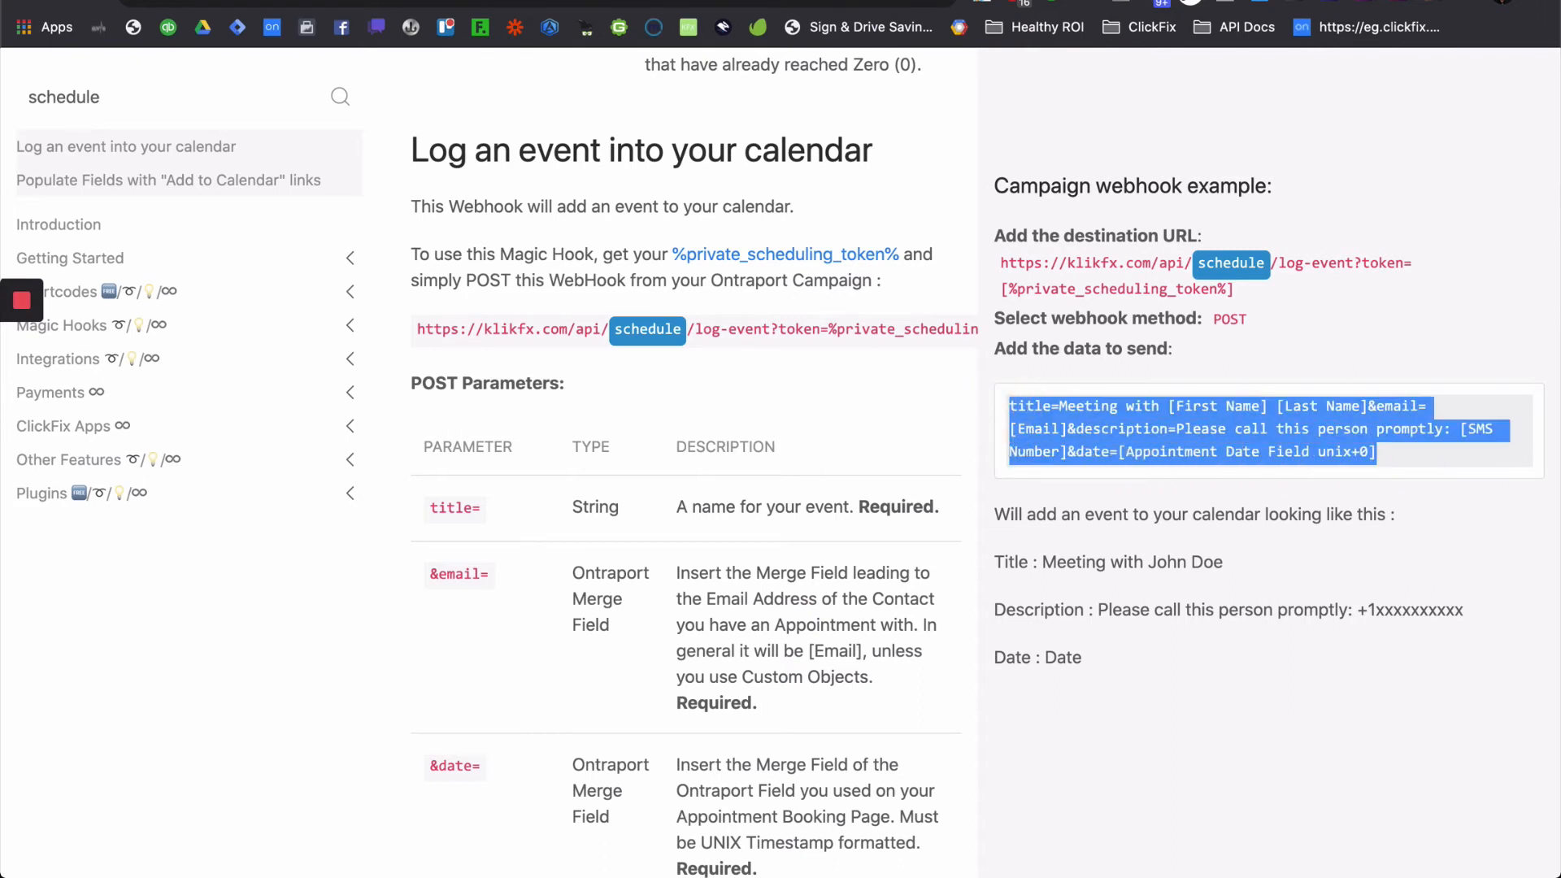
key("super+Tab")
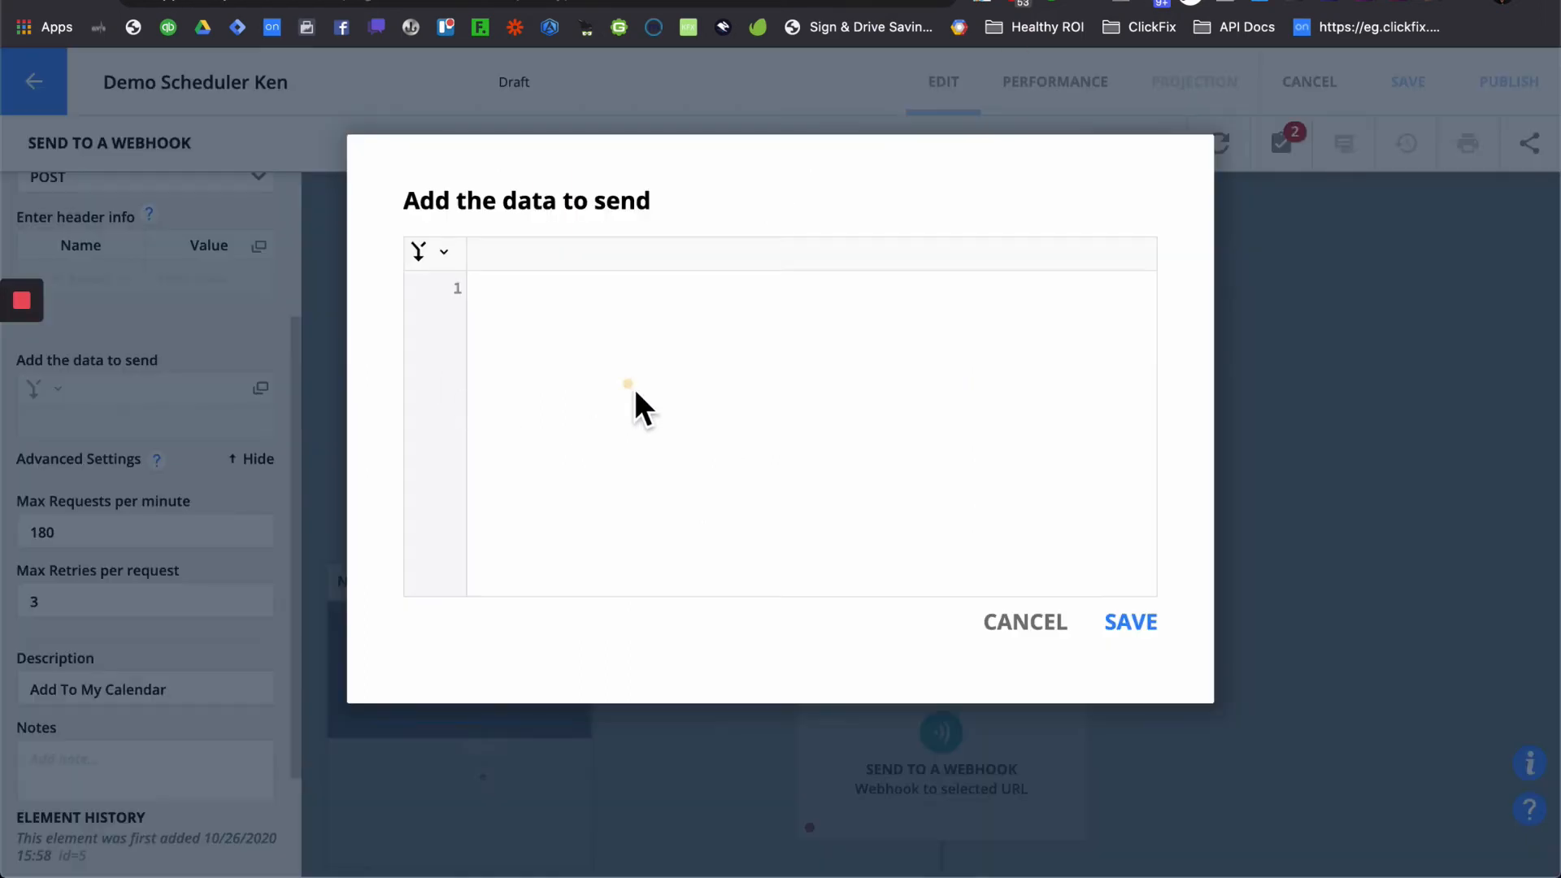
key("super+v")
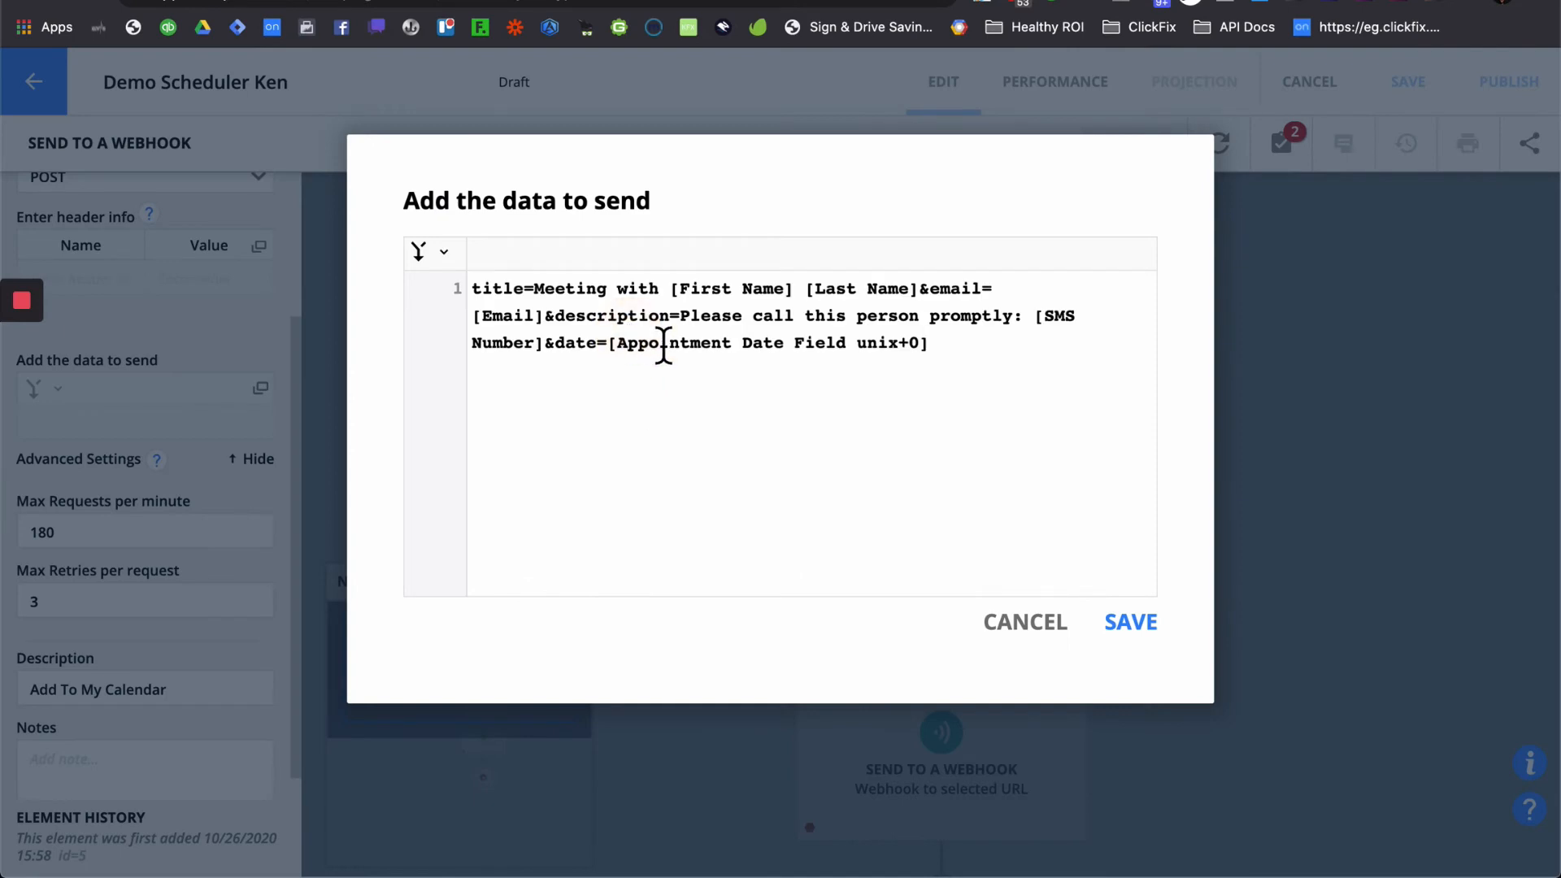
- Review the pasted title and [SMS Number] placeholders and select the placeholder appointment date field
left_click(628, 342)
left_click_drag(539, 297, 664, 305)
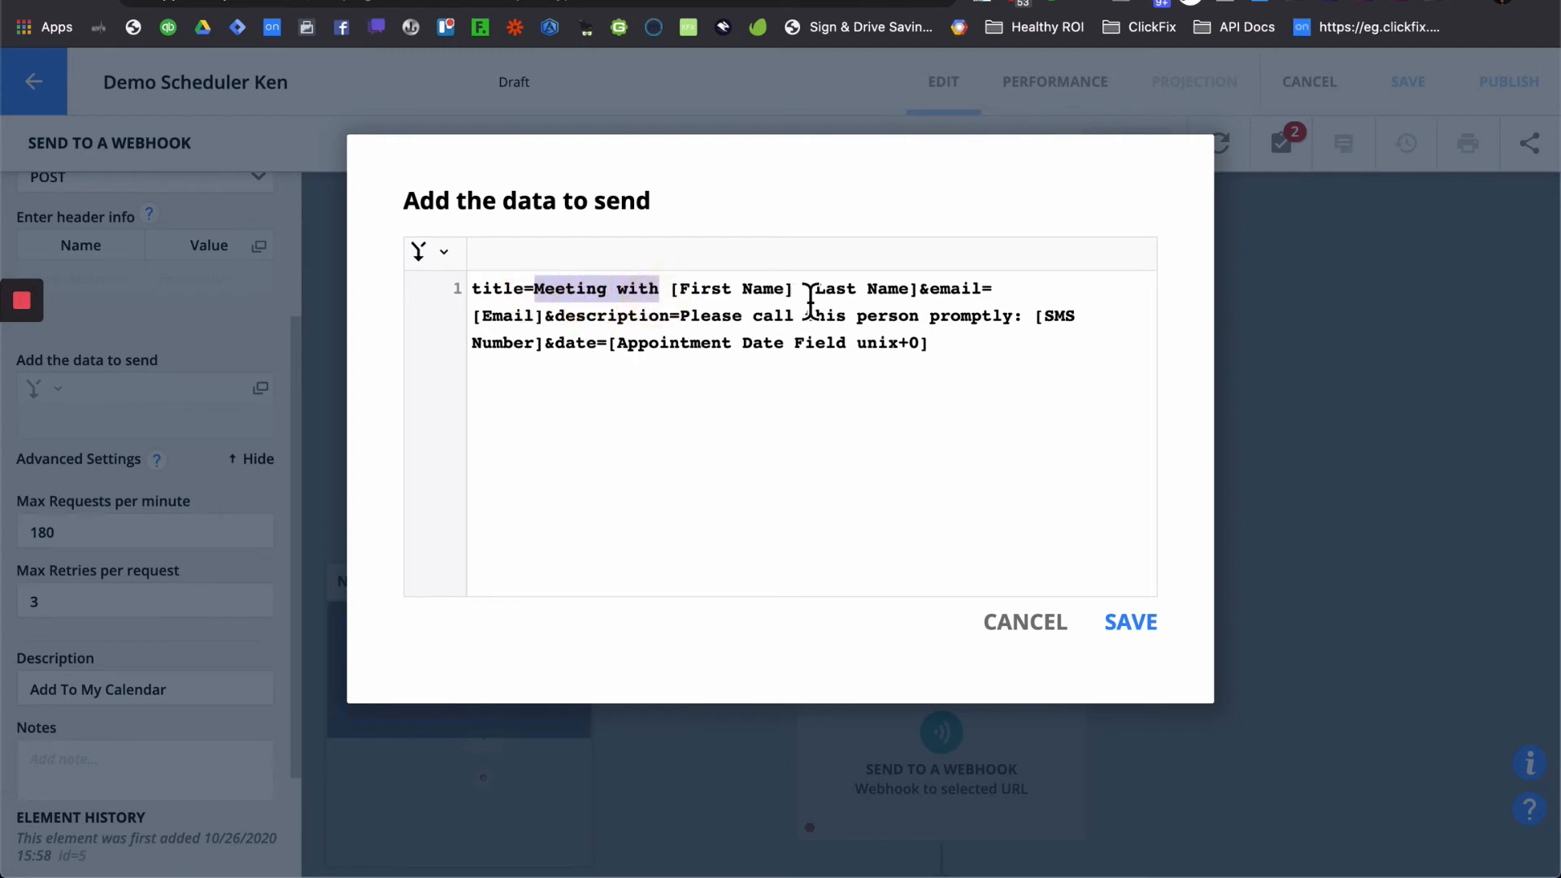
left_click(982, 291)
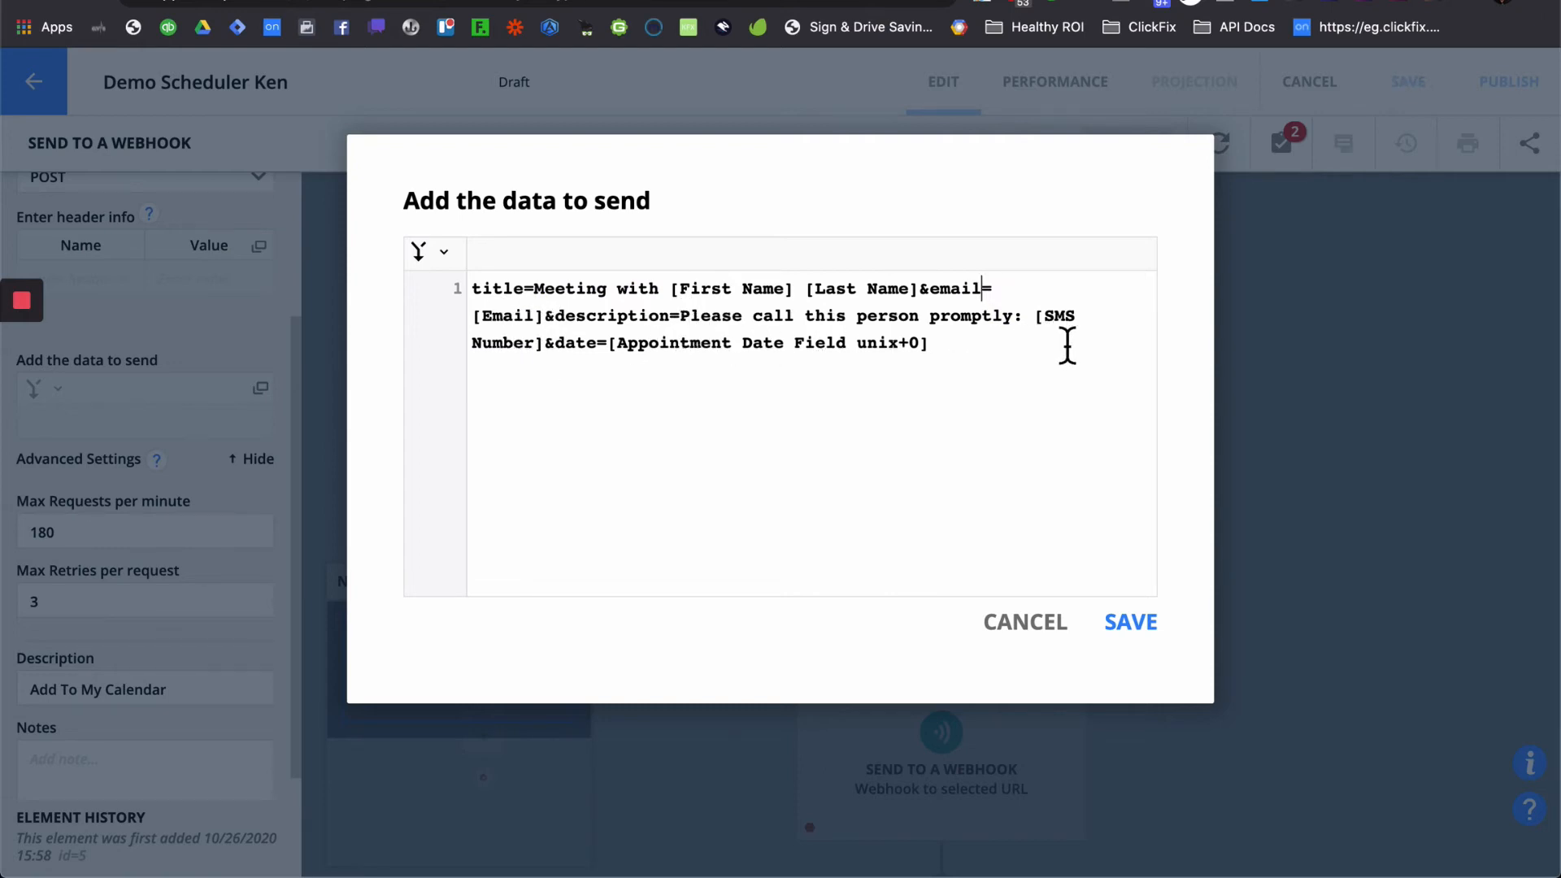
left_click_drag(1034, 321, 551, 361)
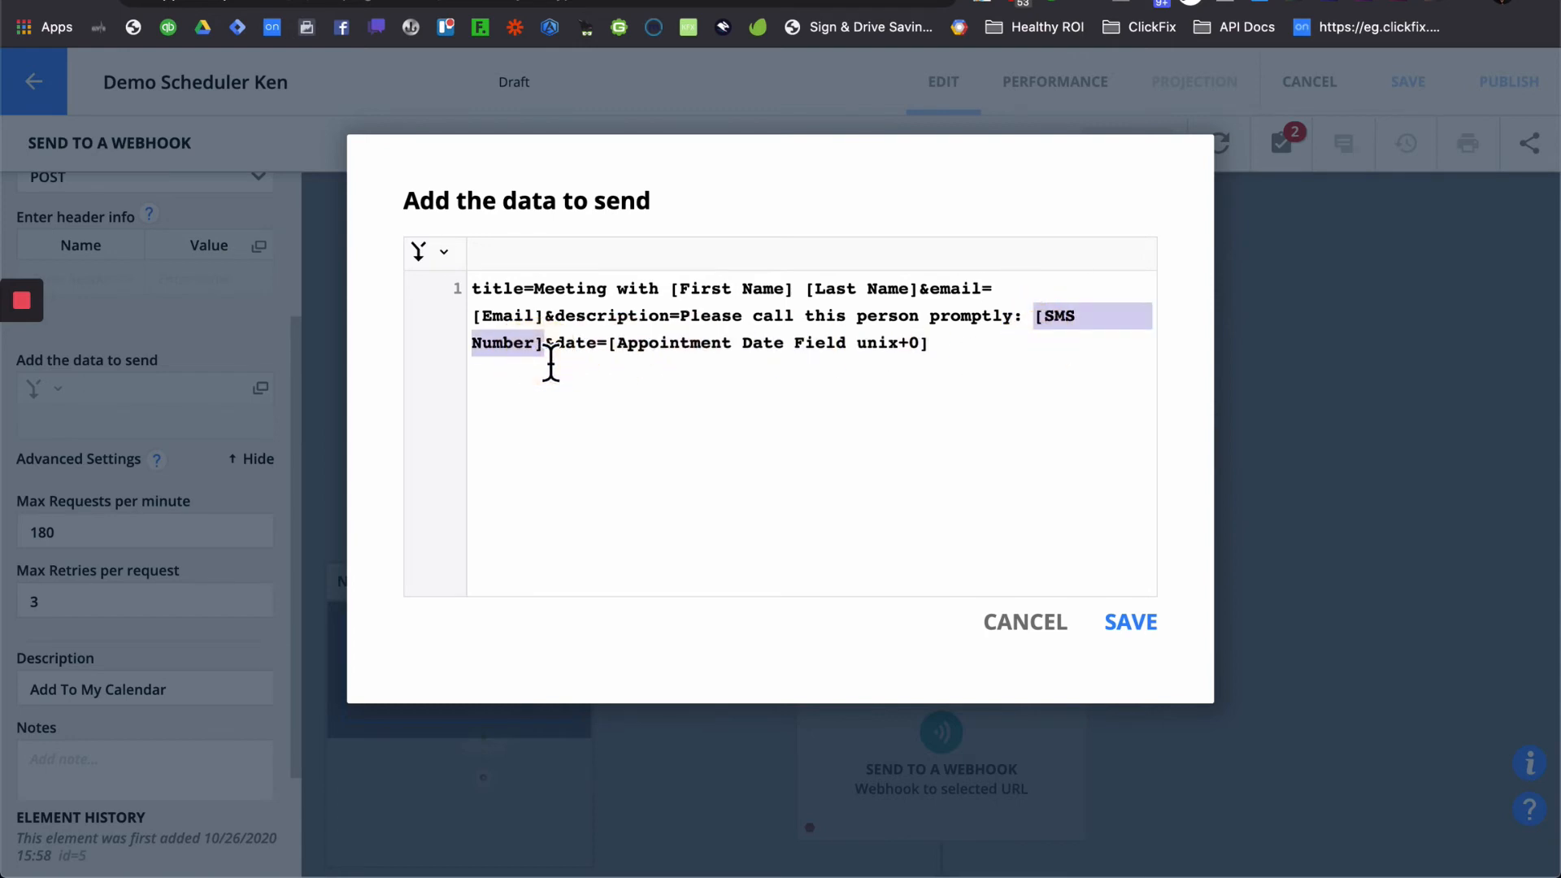
left_click(632, 362)
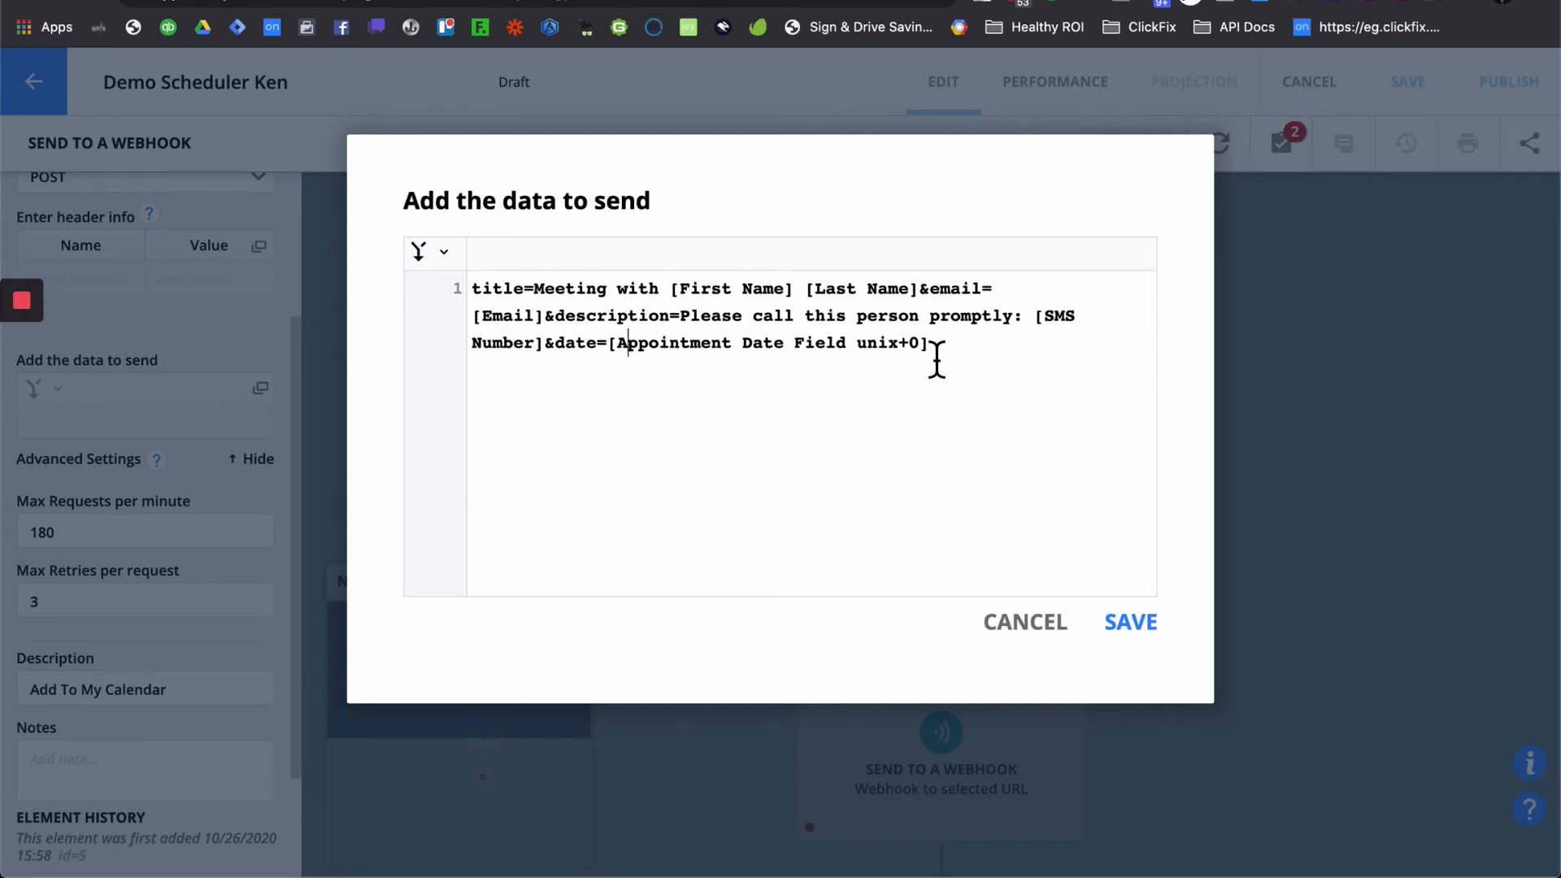
left_click_drag(936, 358, 613, 358)
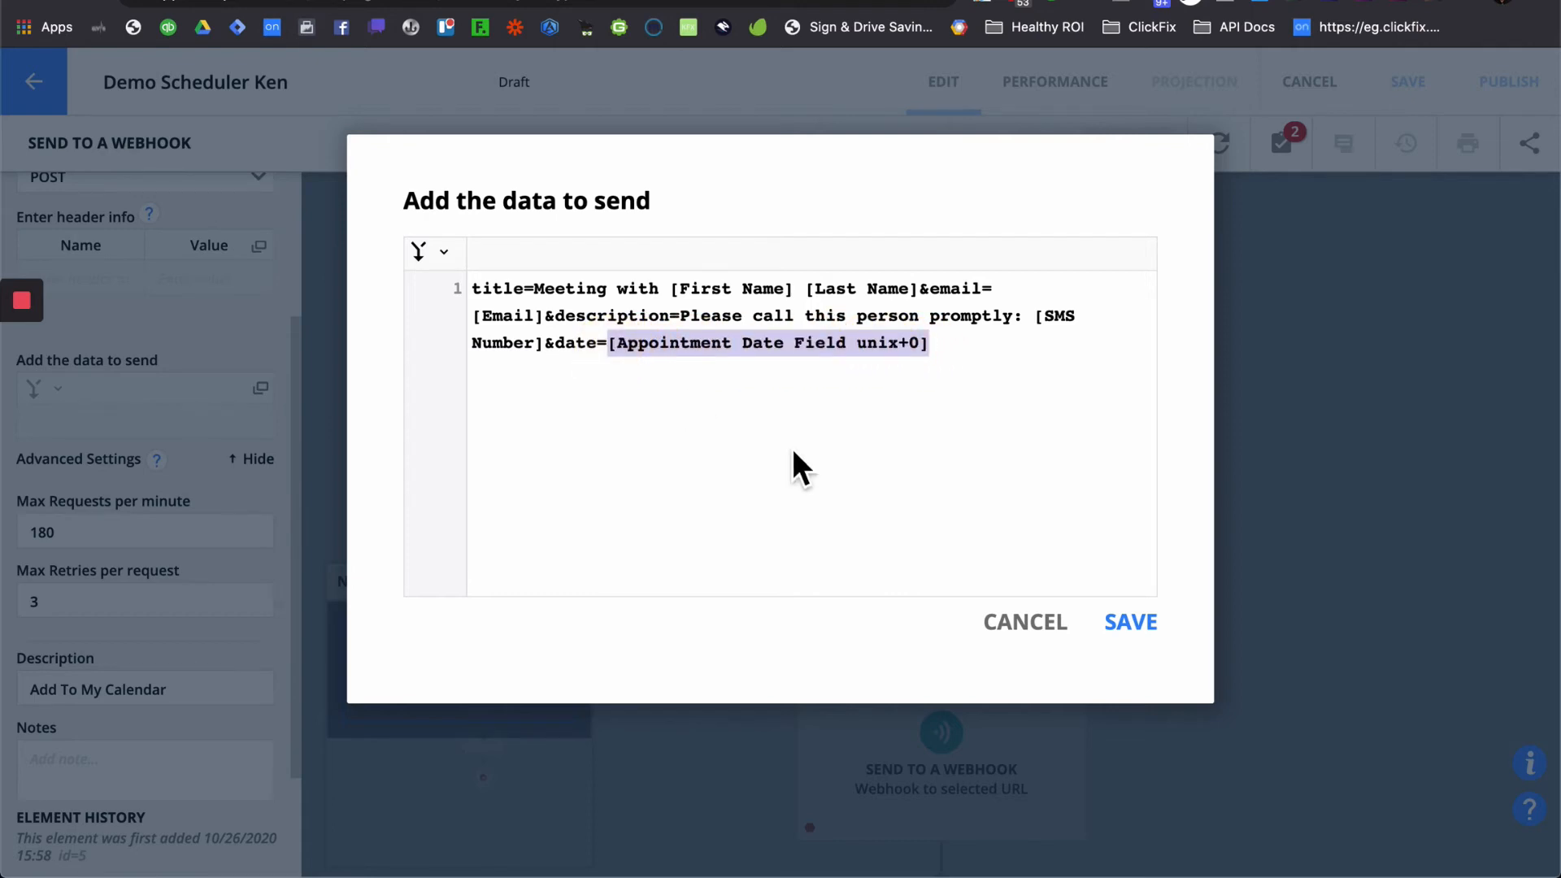
- Delete the placeholder date and search merge fields for 'sche' to pick Demo Scheduler
key("BackSpace")
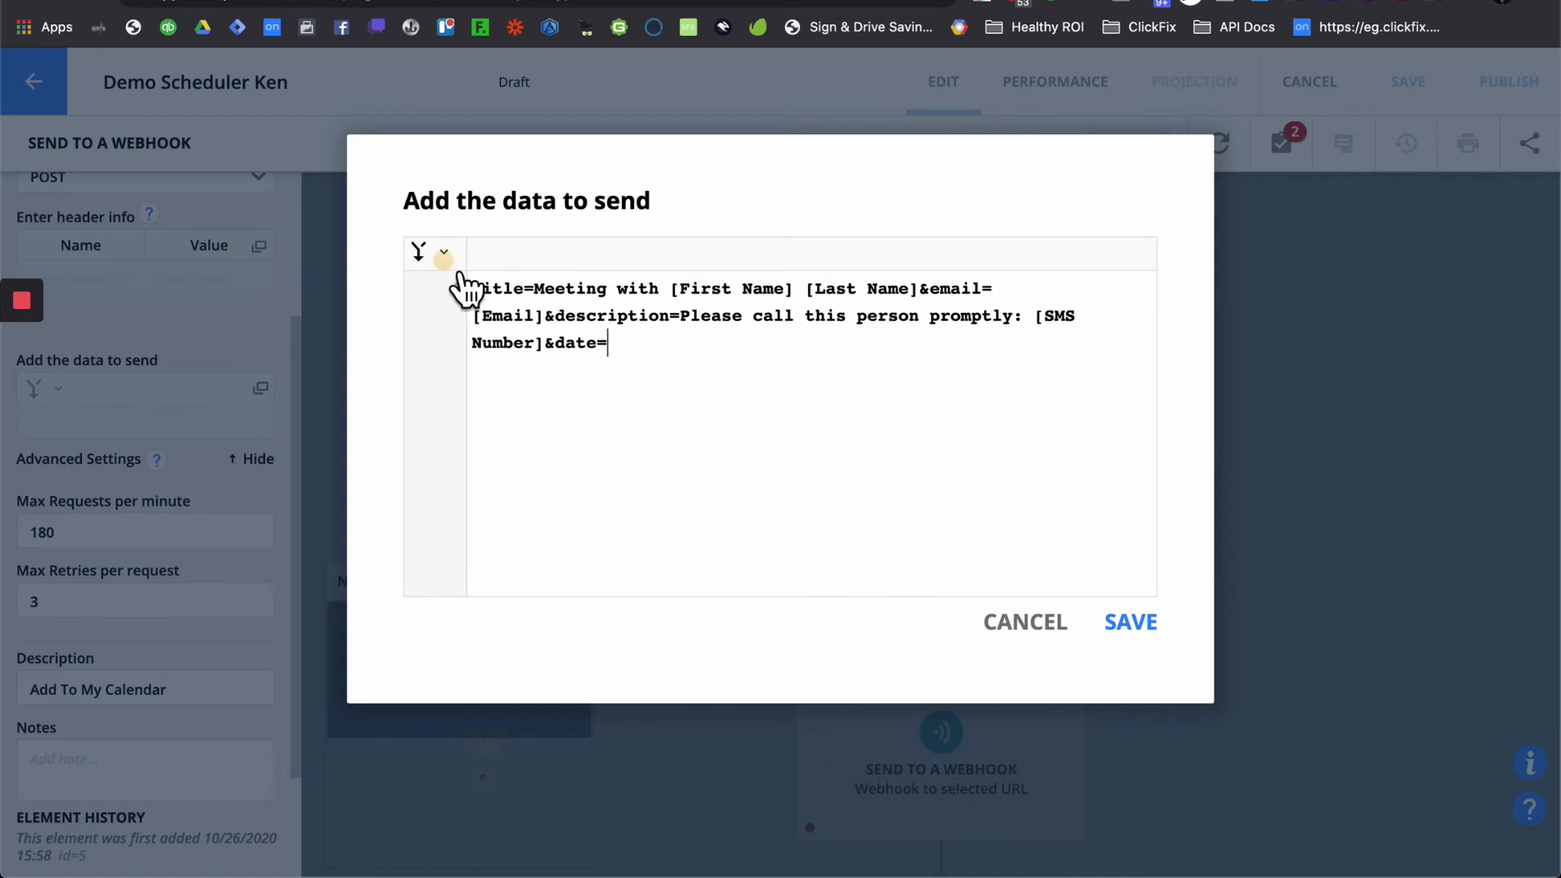
left_click(444, 253)
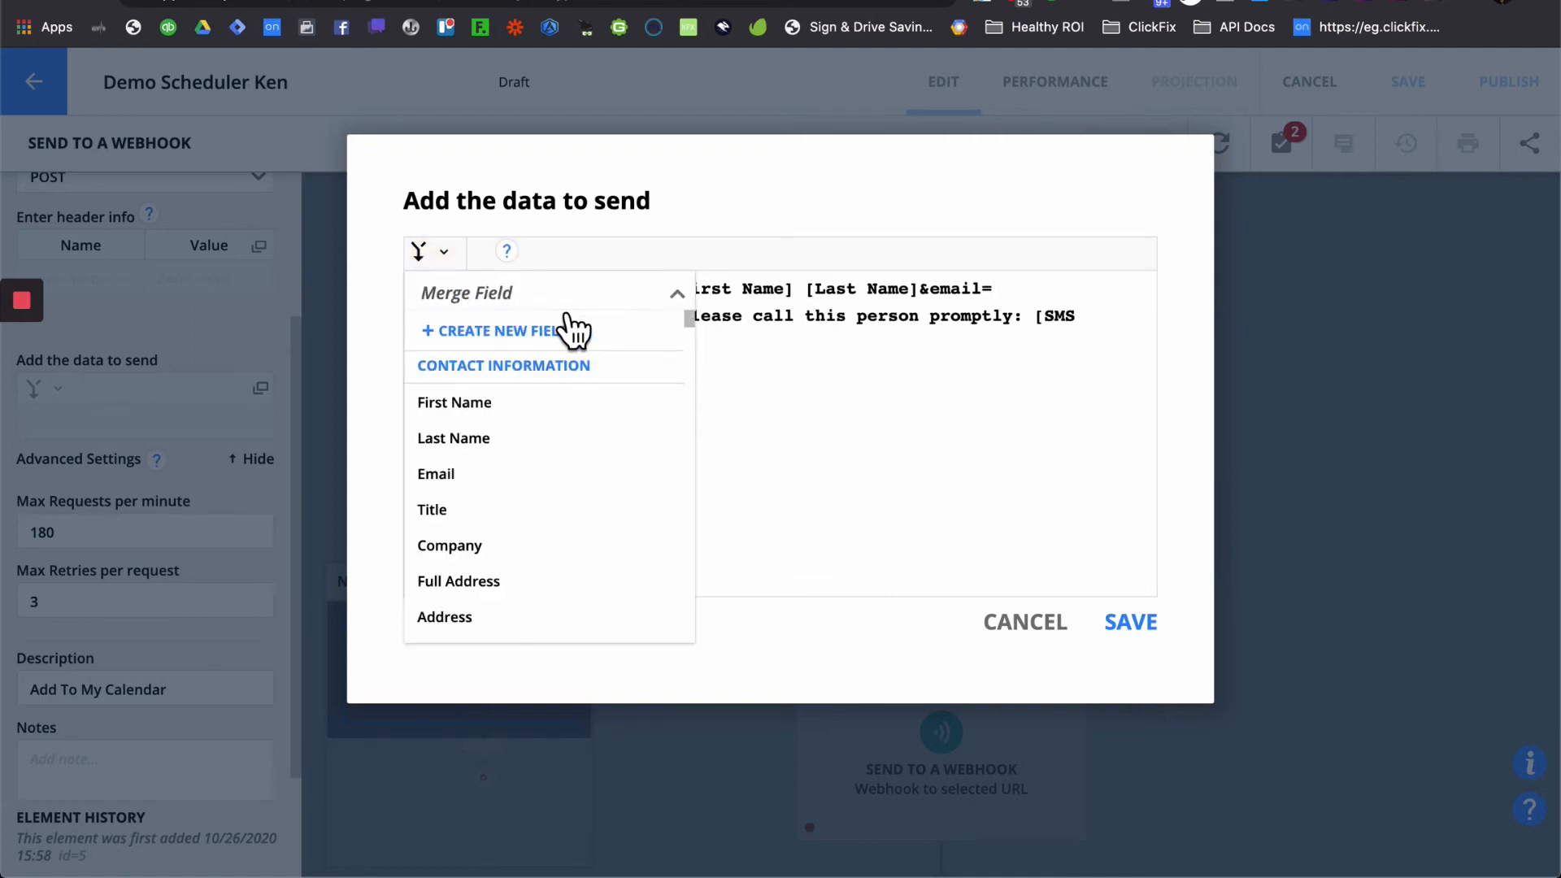
type("app")
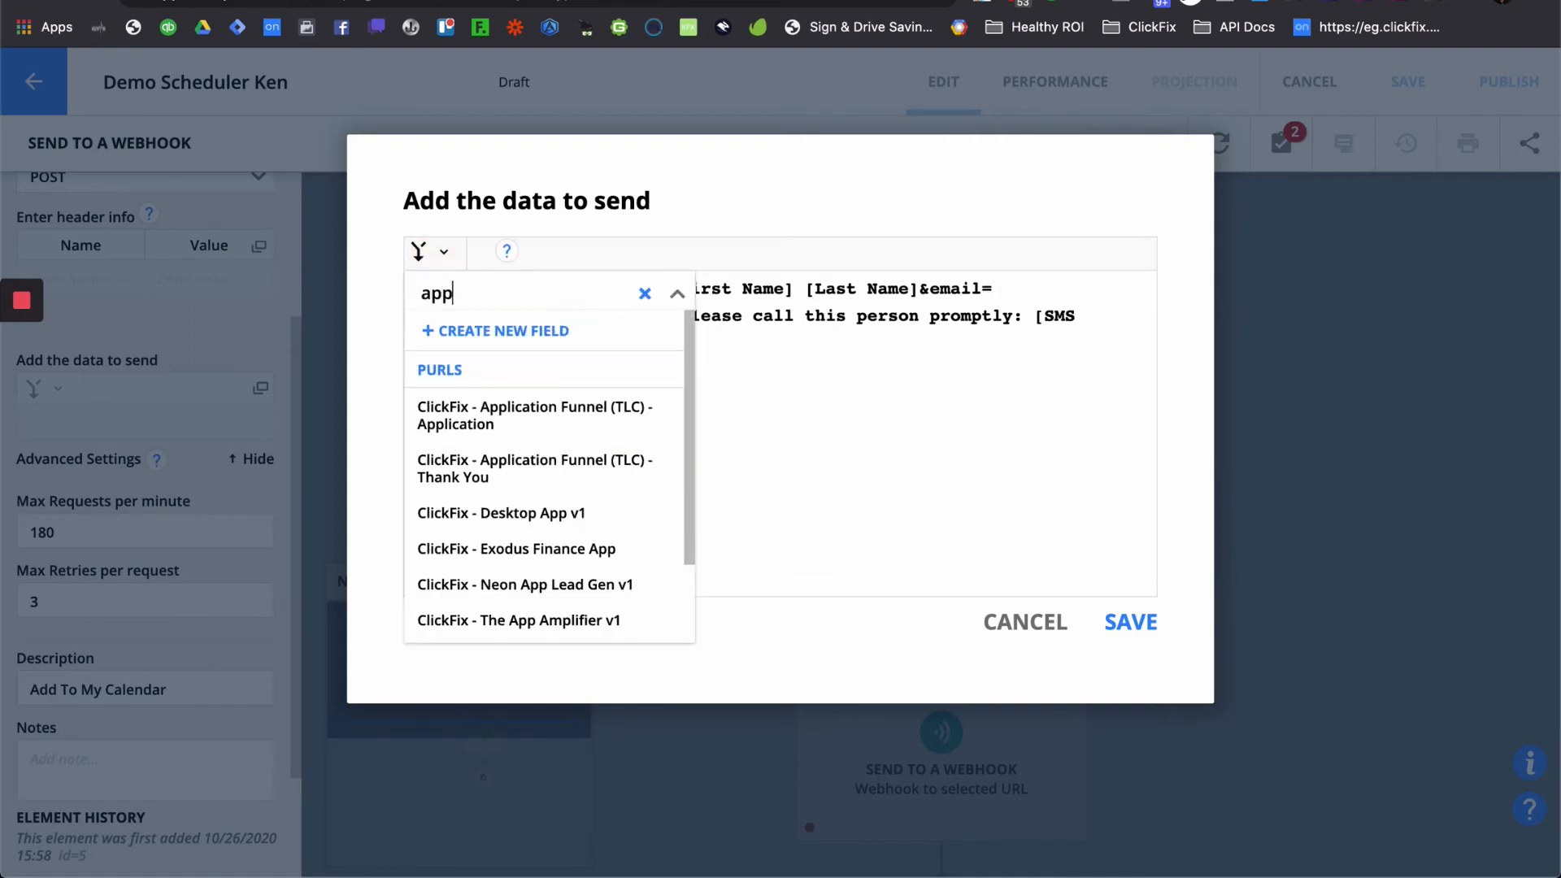
key("BackSpace")
key("BackSpace")
key("BackSpace")
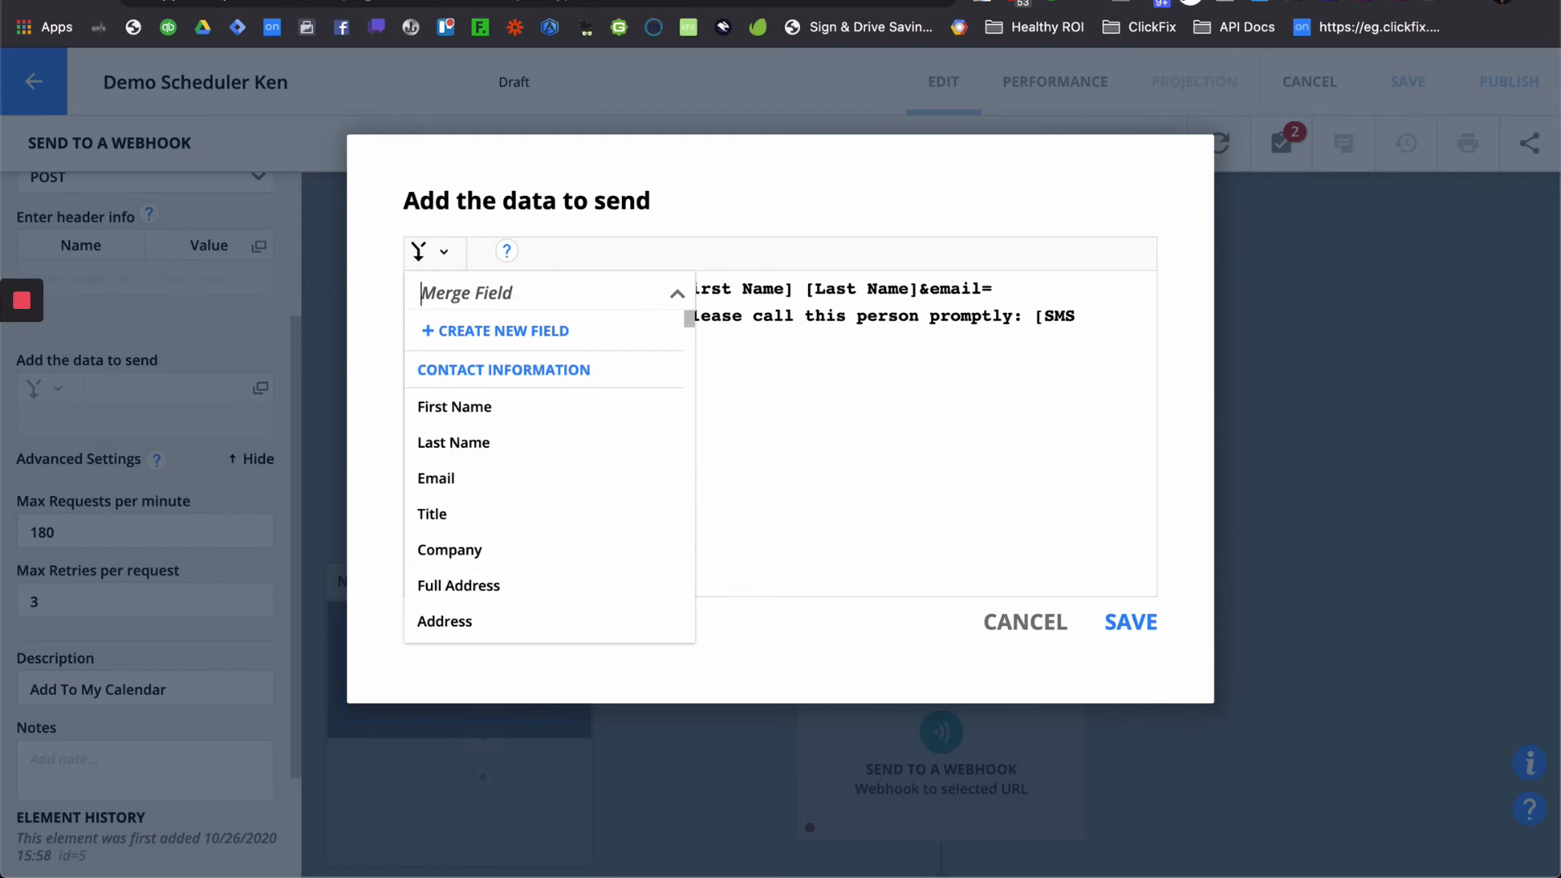
type("appoi")
key("super+a")
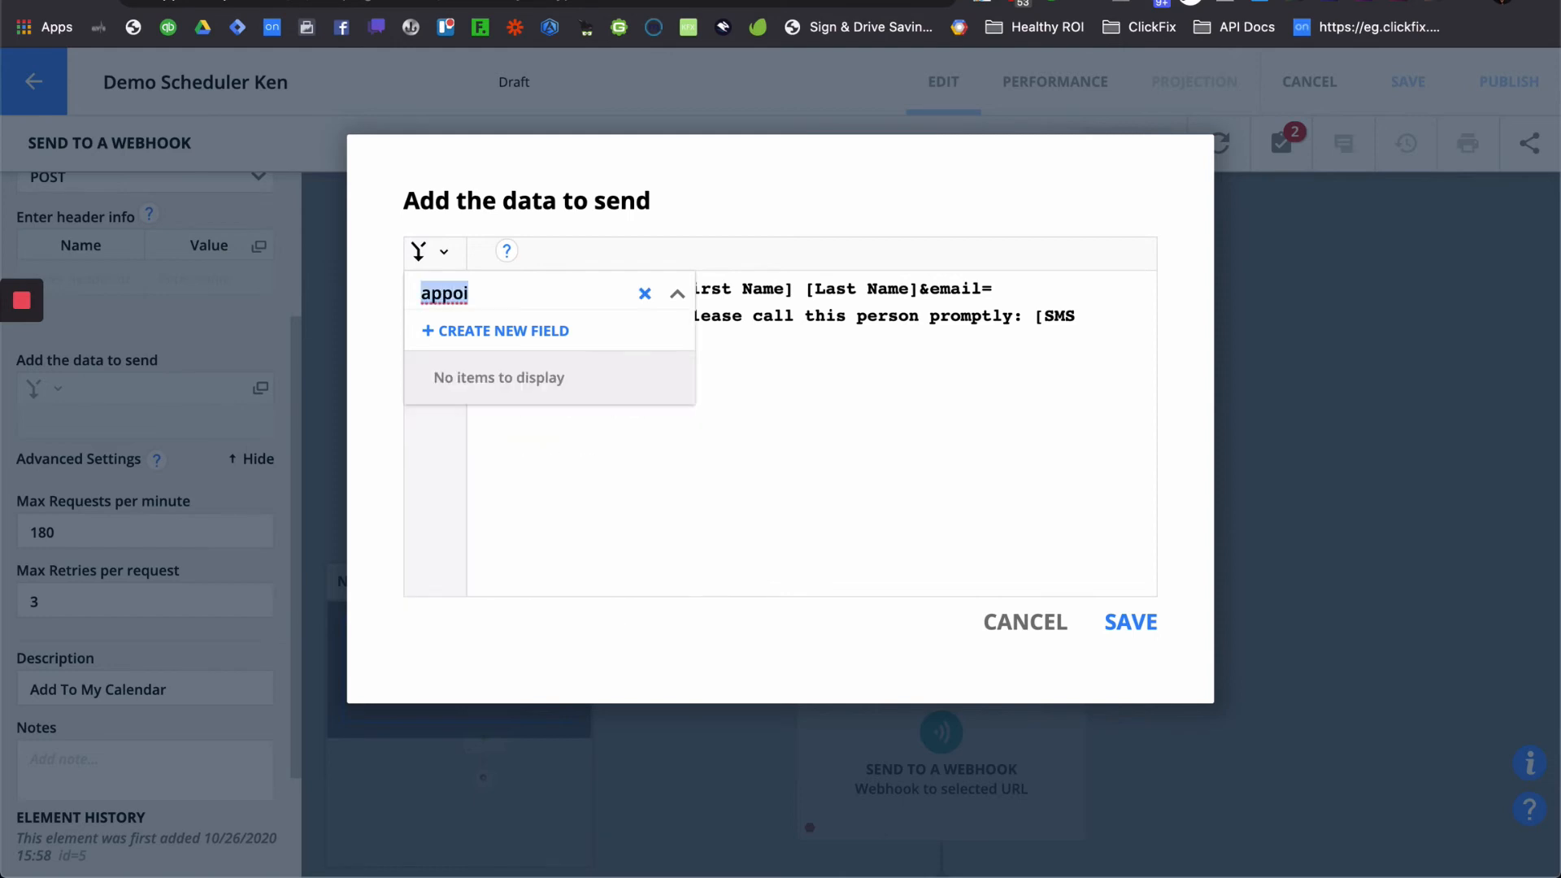
type("test")
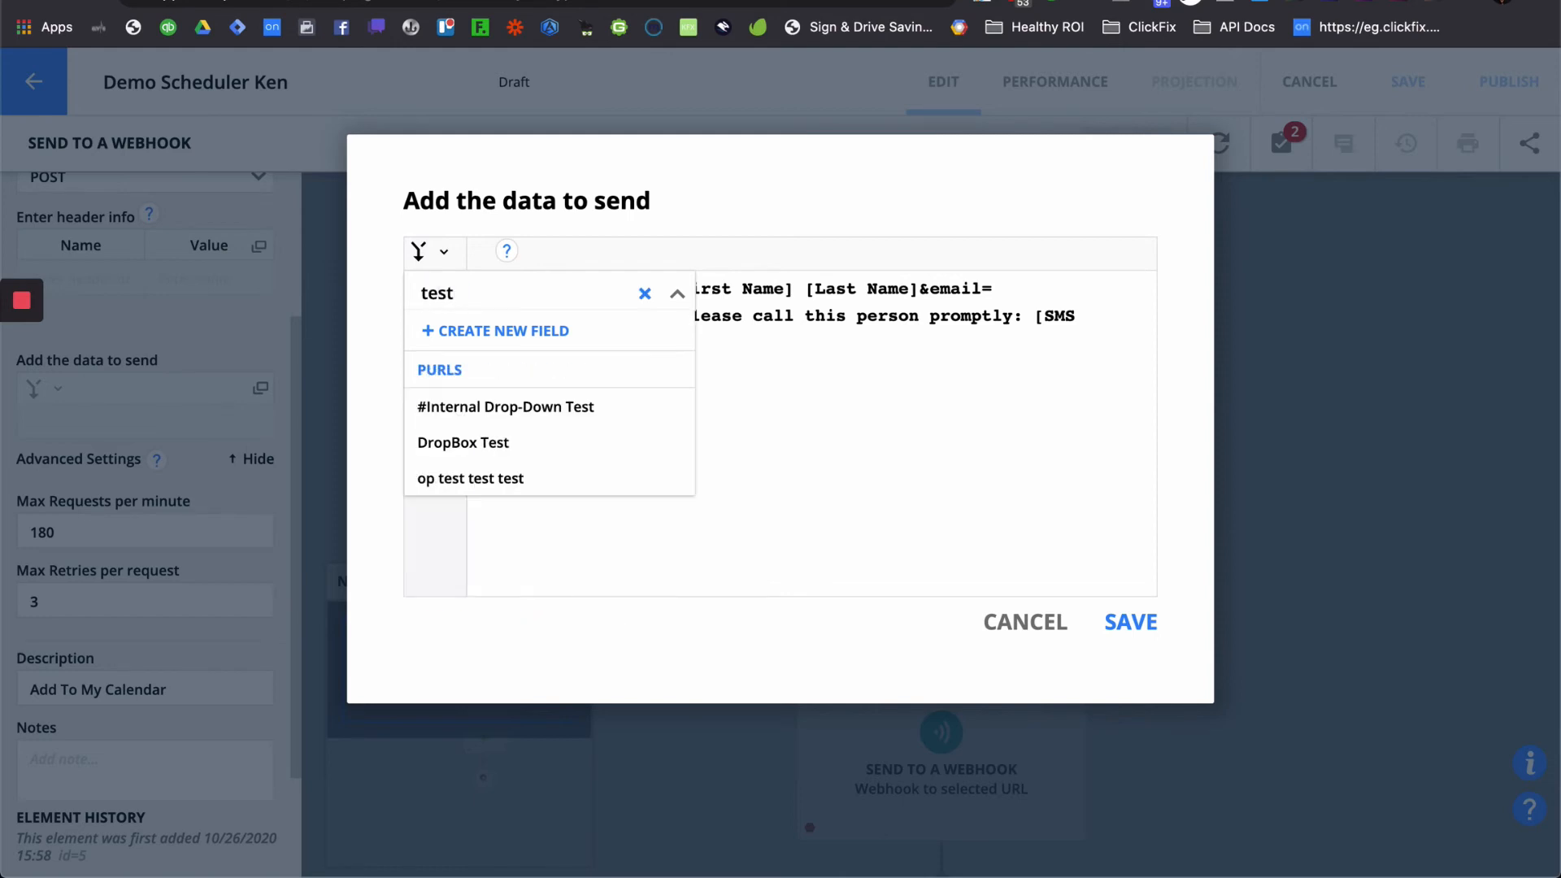
key("BackSpace")
key("BackSpace")
key("BackSpace")
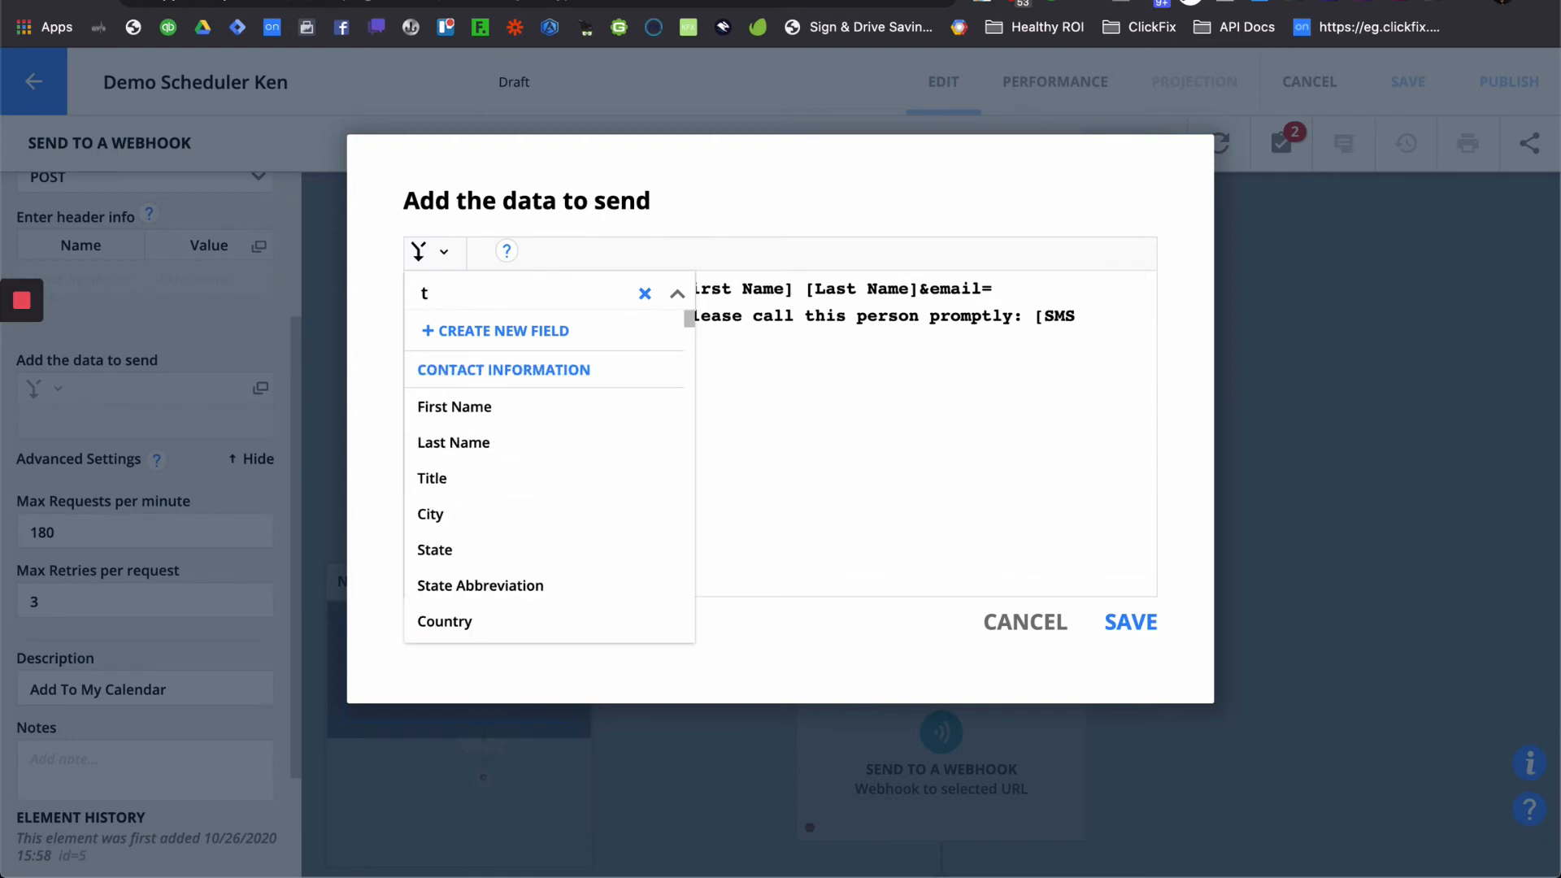
key("BackSpace")
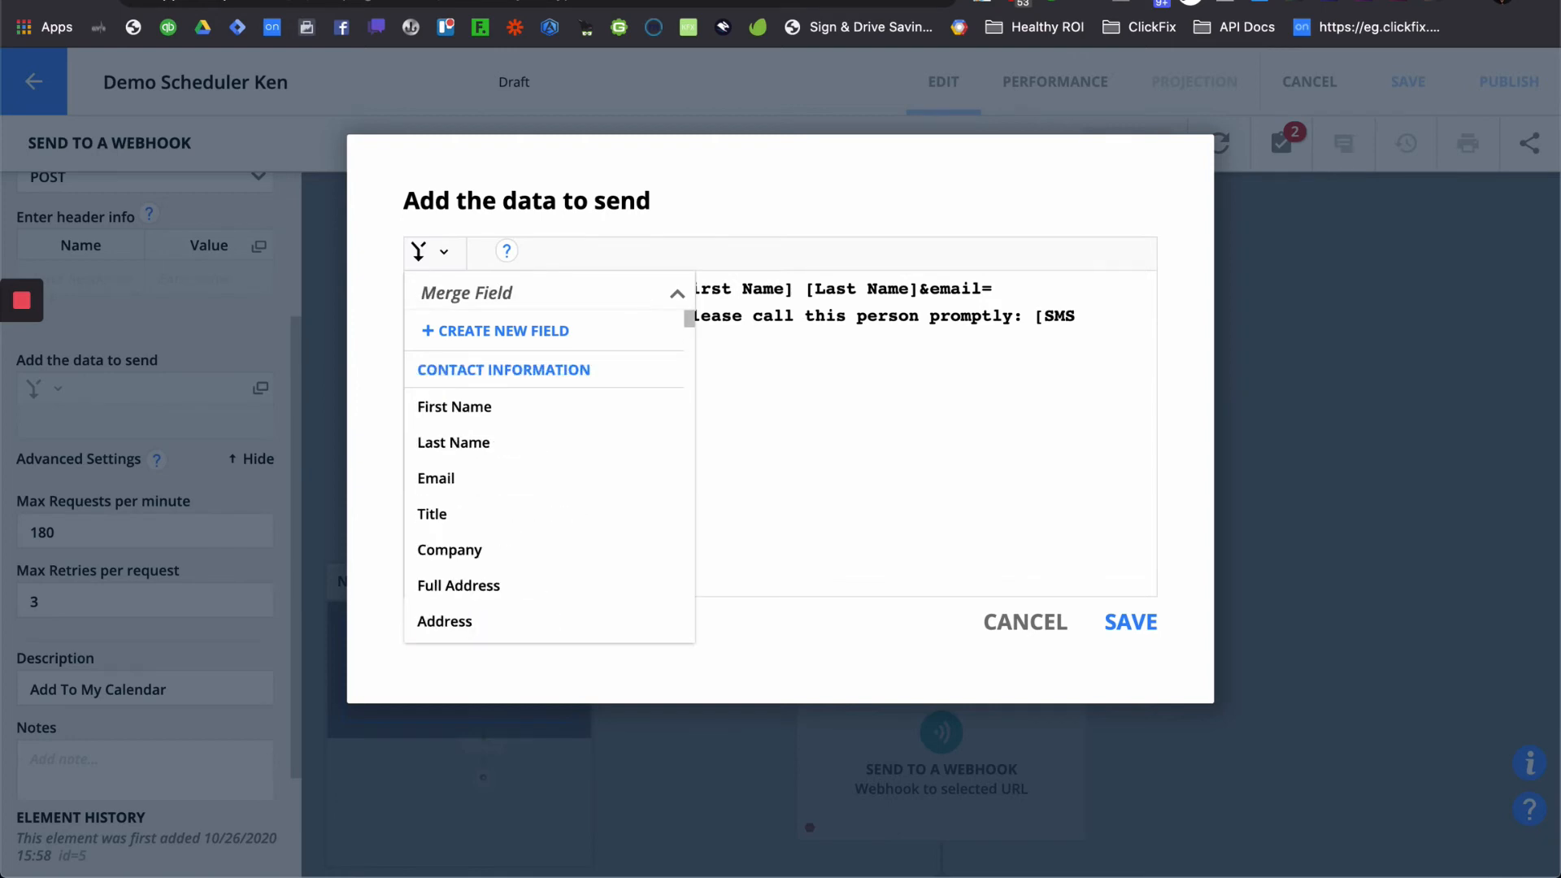
type("sch")
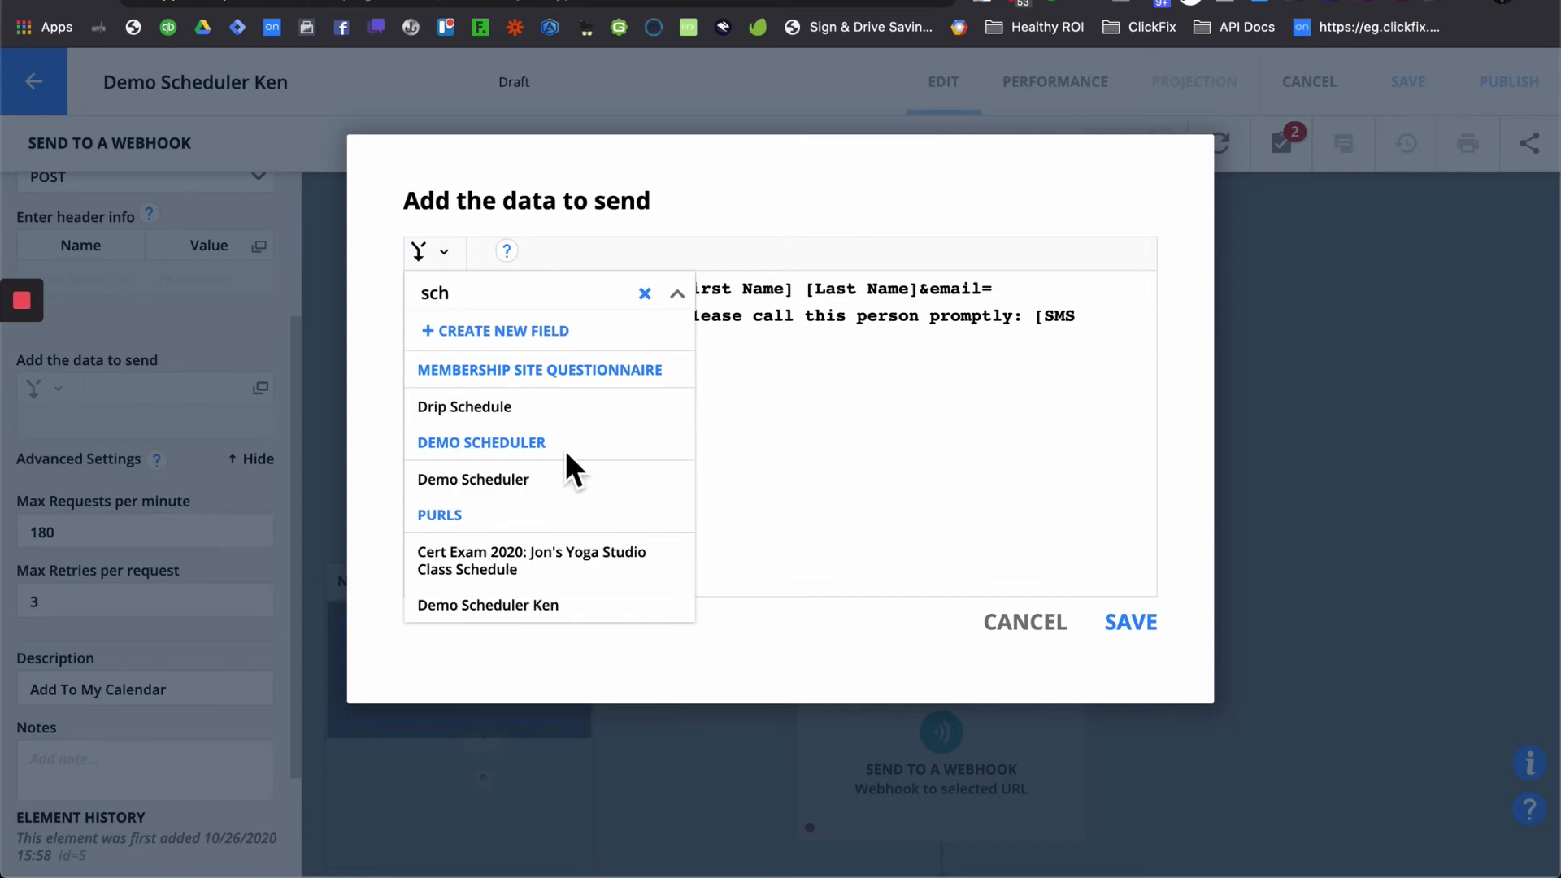
type("e")
left_click(520, 484)
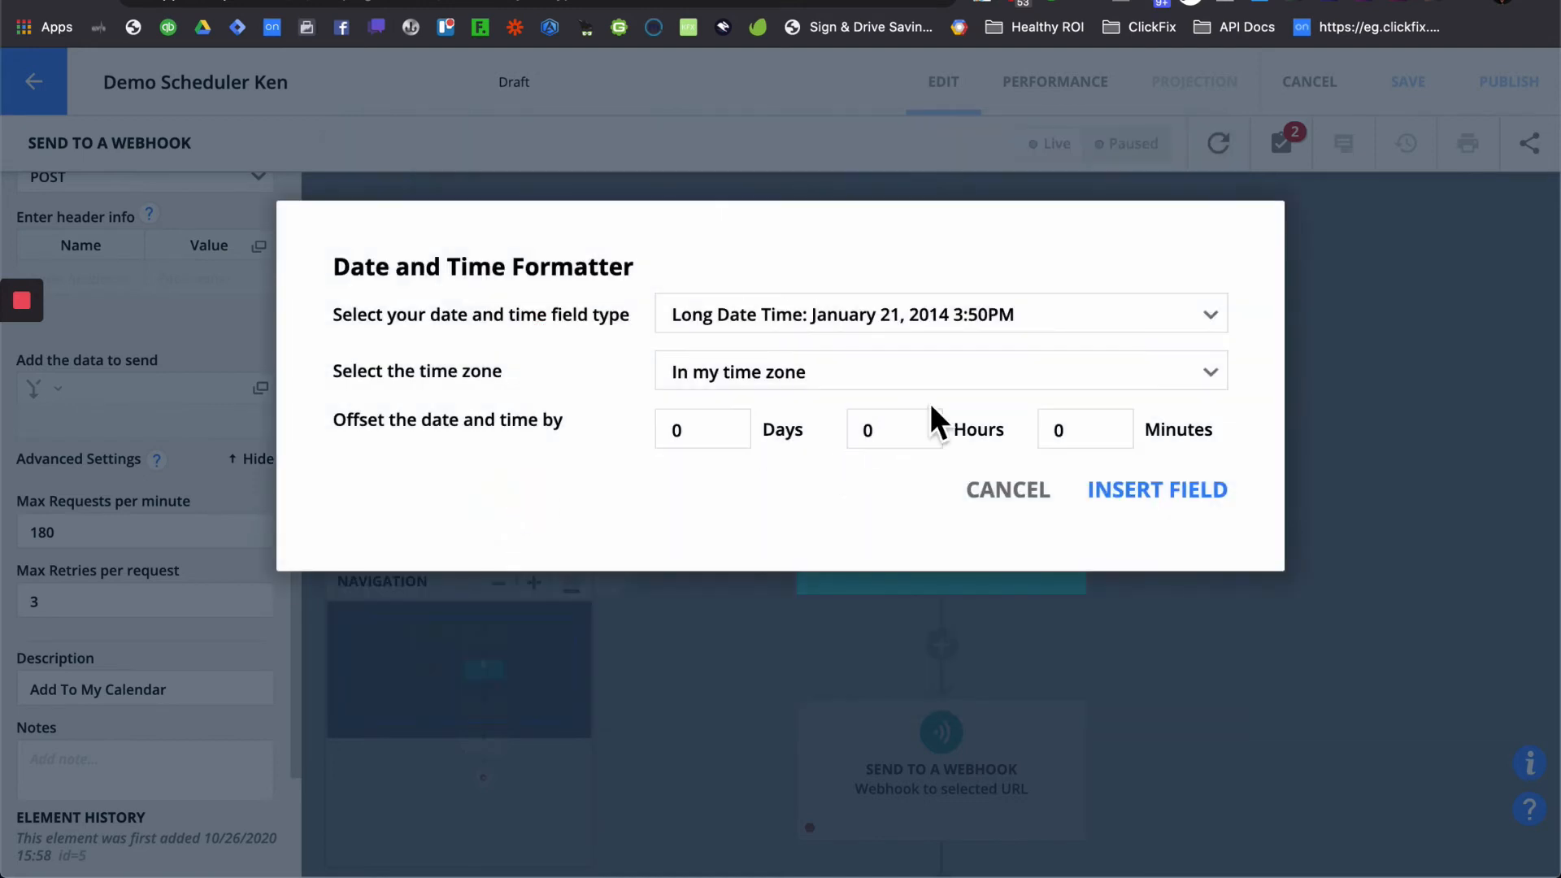
- Format Demo Scheduler as a Unix timestamp and insert it after date=
left_click(975, 318)
left_click(785, 597)
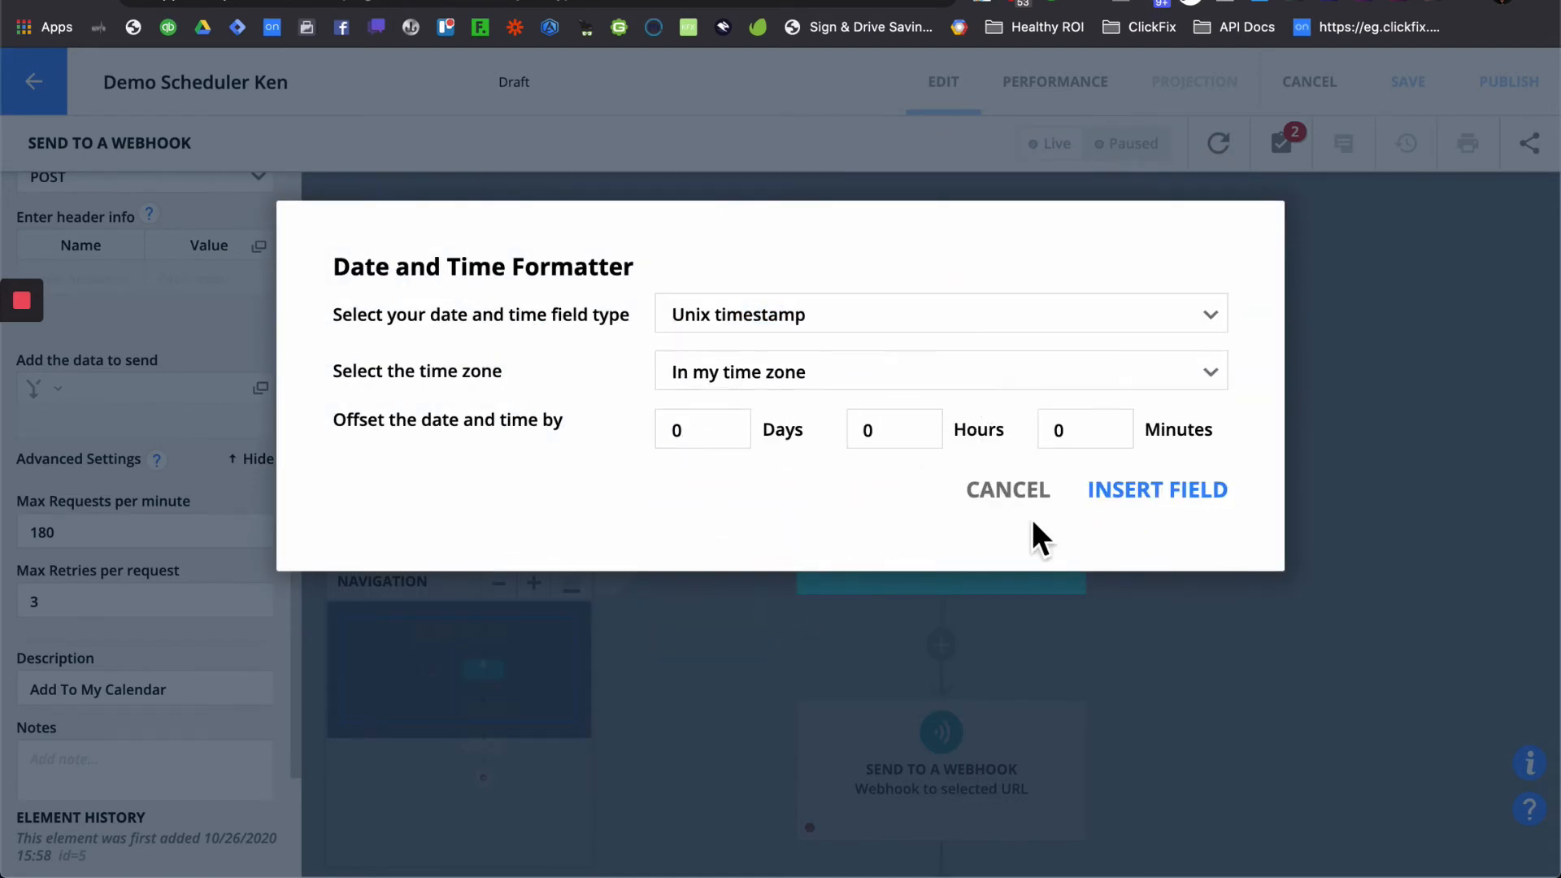
left_click(1146, 493)
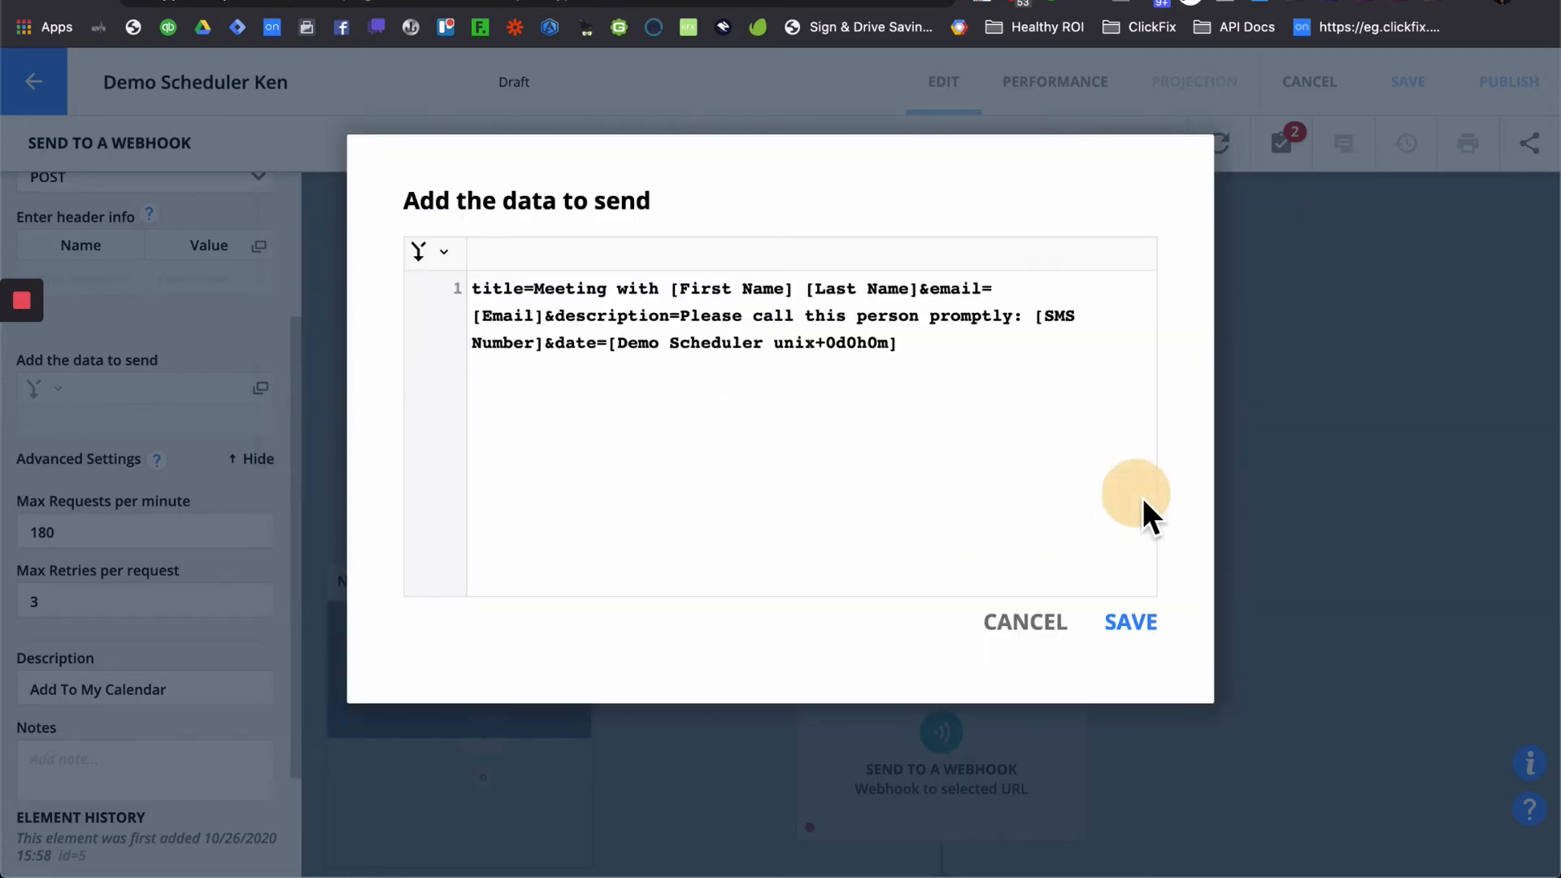
- Replace the space after 'Meeting' in the title with %20
left_click(660, 409)
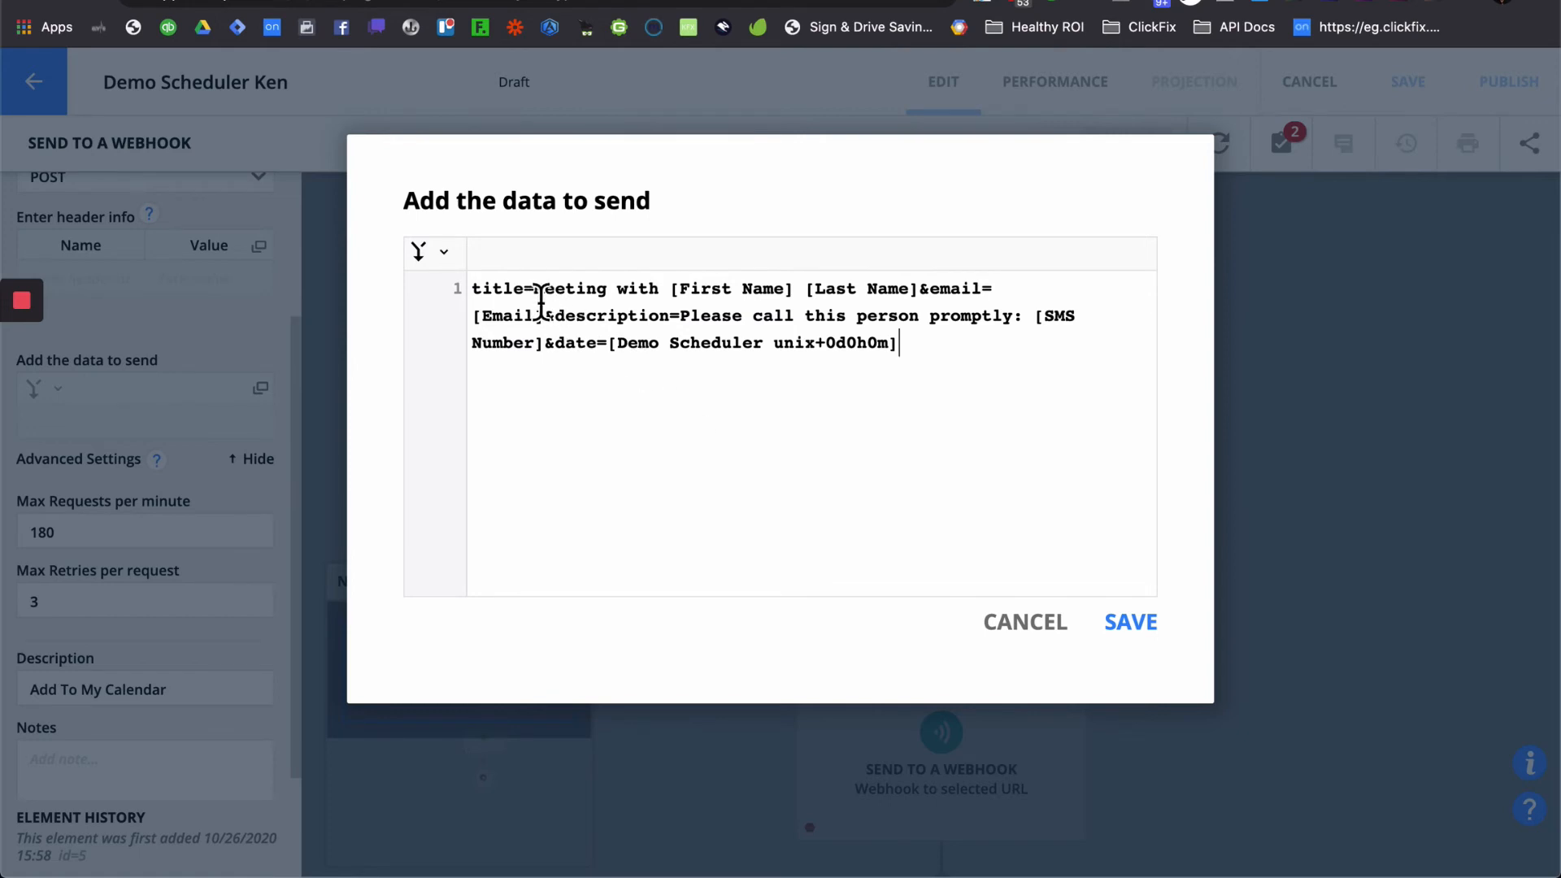
left_click_drag(534, 289, 610, 302)
left_click(610, 297)
key("BackSpace")
type("%20")
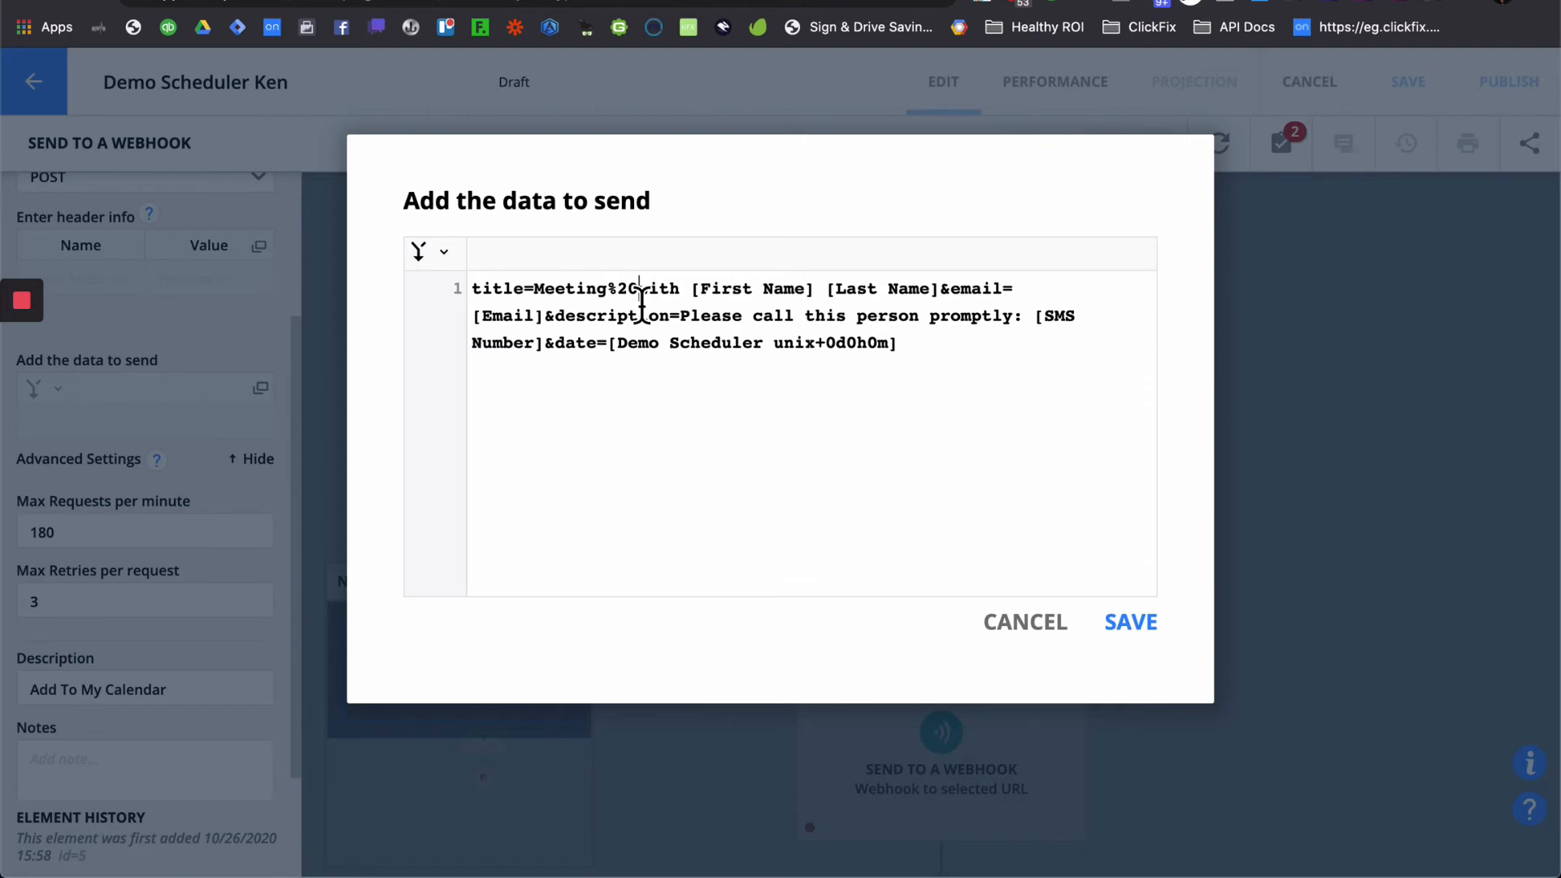
key("shift+Left")
- Replace the spaces before and between [First Name] and [Last Name] with %20
left_click(693, 292)
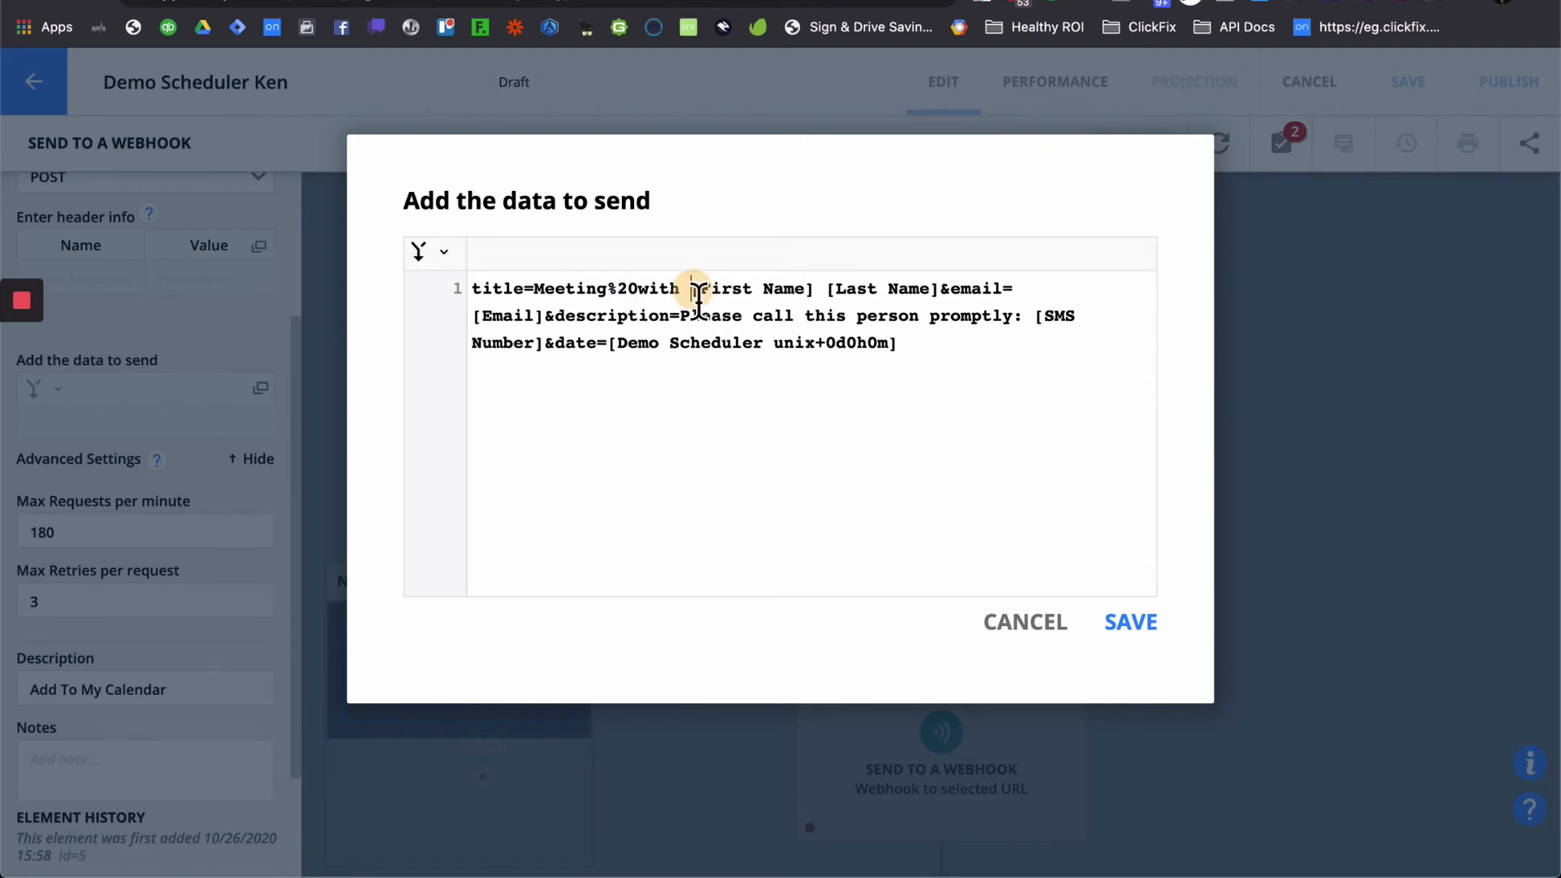
key("BackSpace")
type("%20")
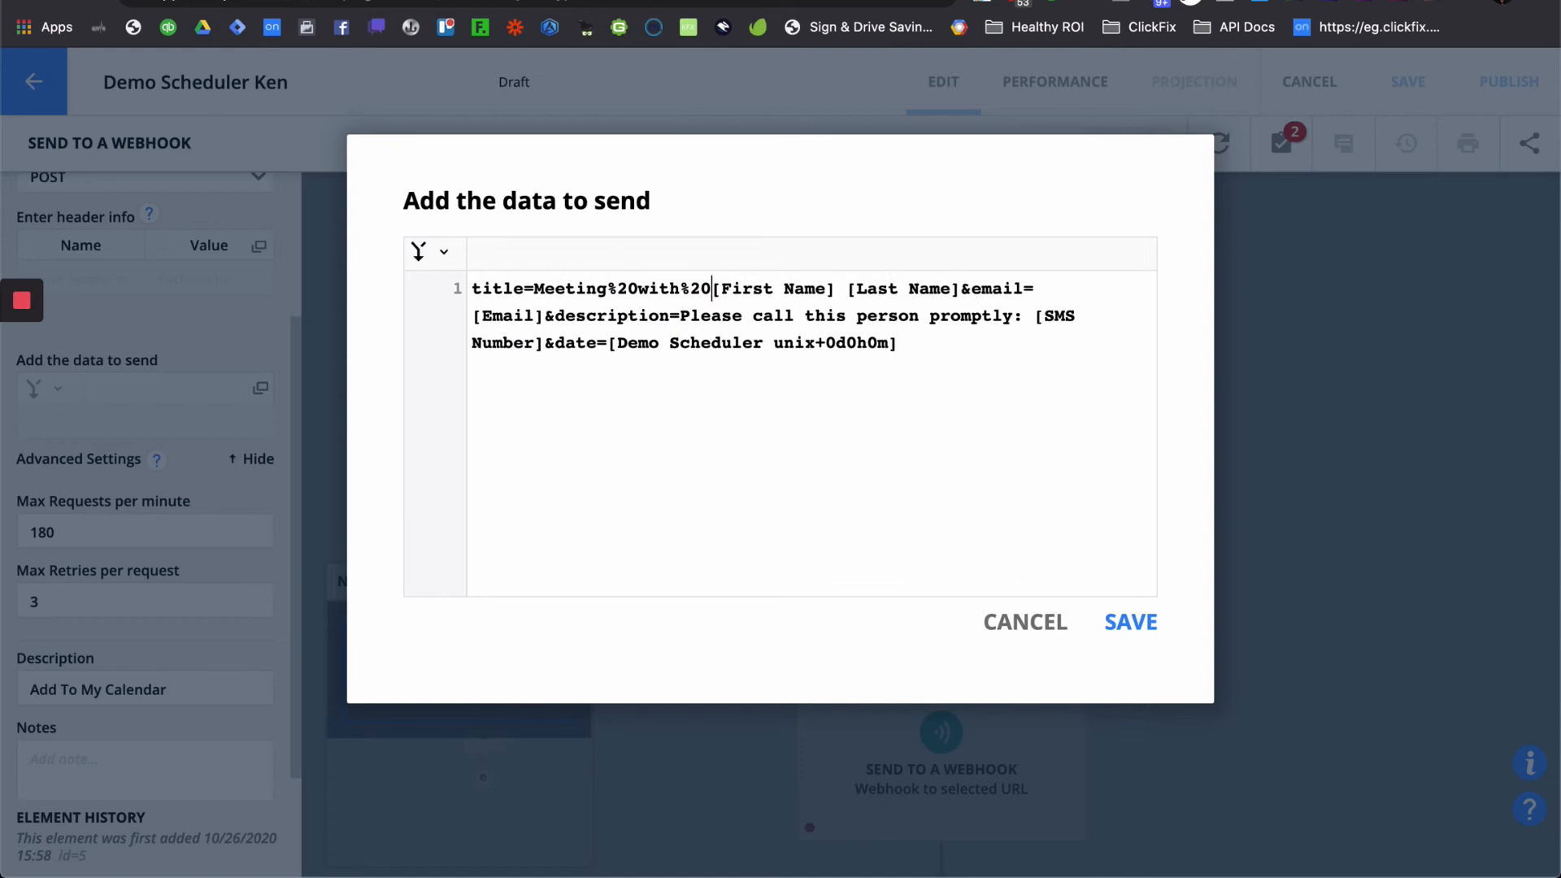
left_click(846, 291)
key("BackSpace")
type("%20")
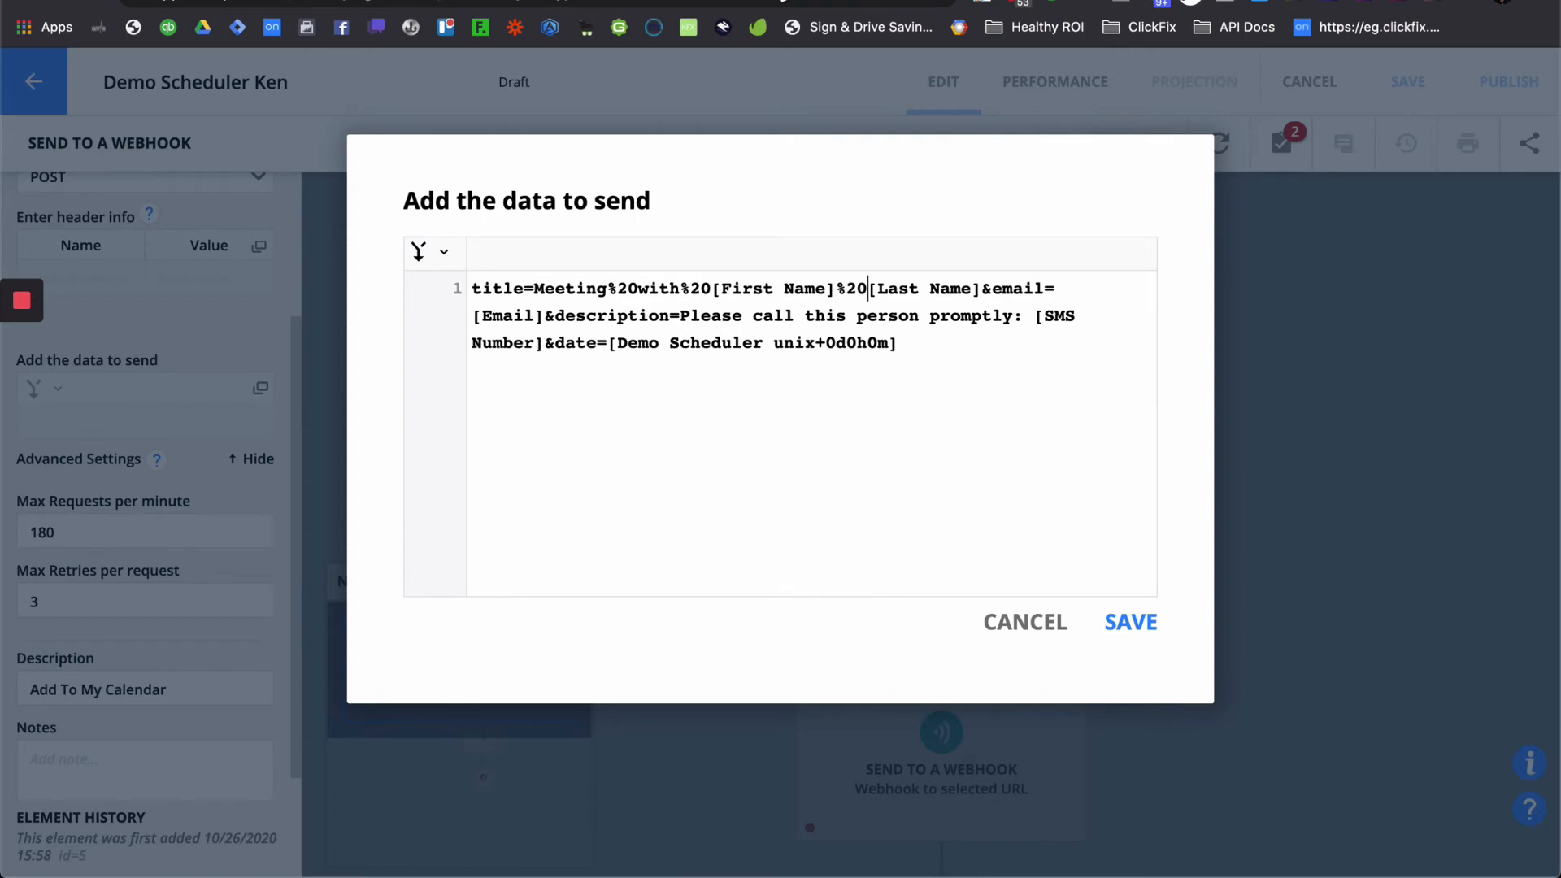
left_click(784, 0)
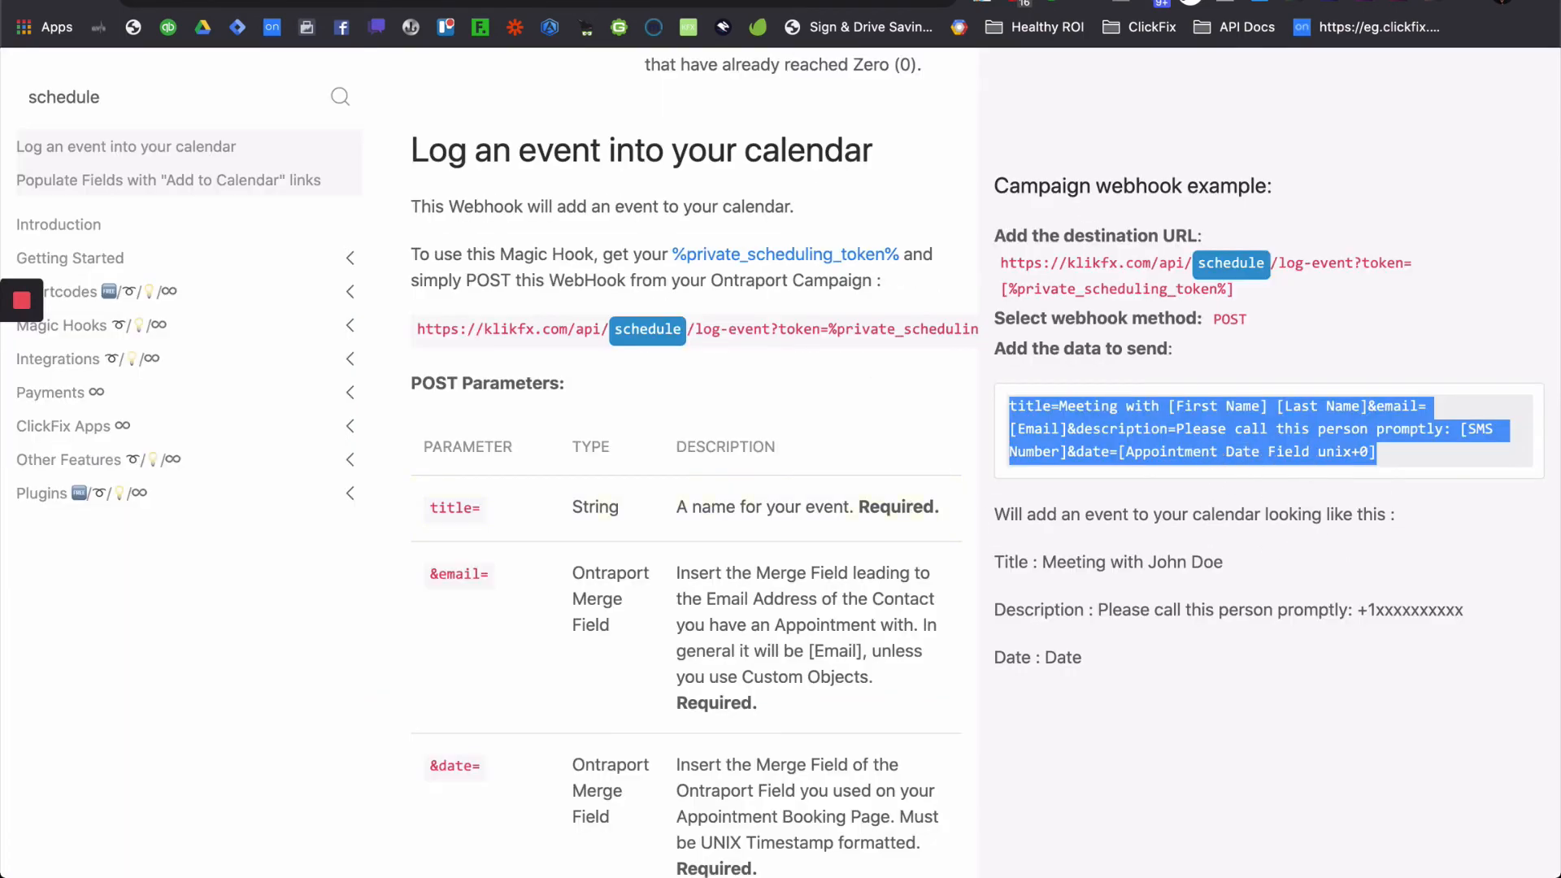
- Copy the '&location=' parameter from the ClickFix POST Parameters table and return to the Ontraport data dialog
left_click(699, 0)
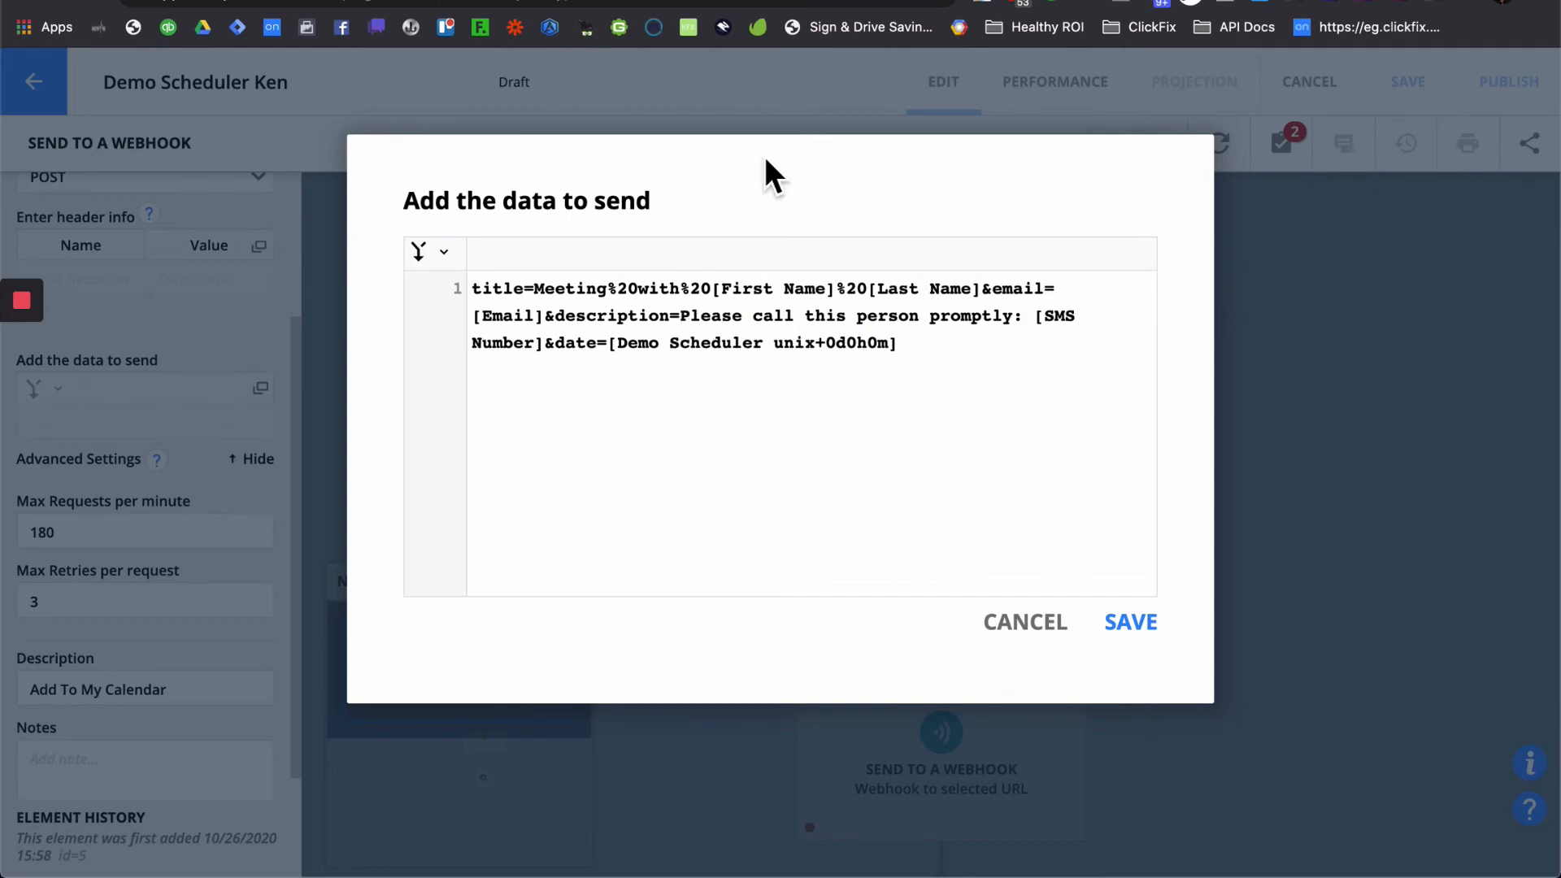
left_click(805, 1)
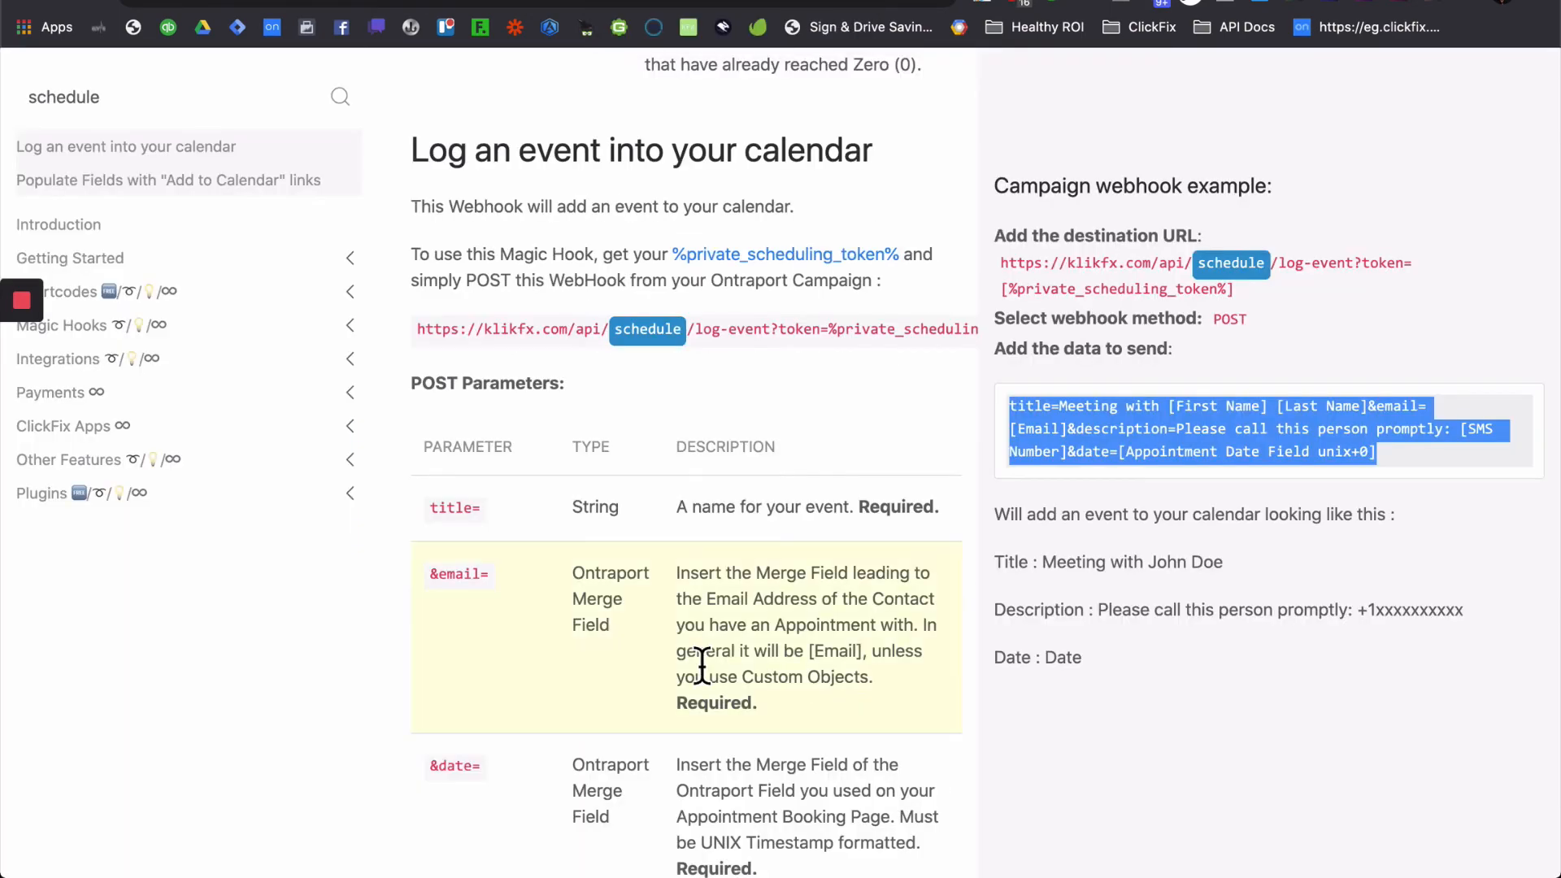
scroll(701, 656, "down", 5)
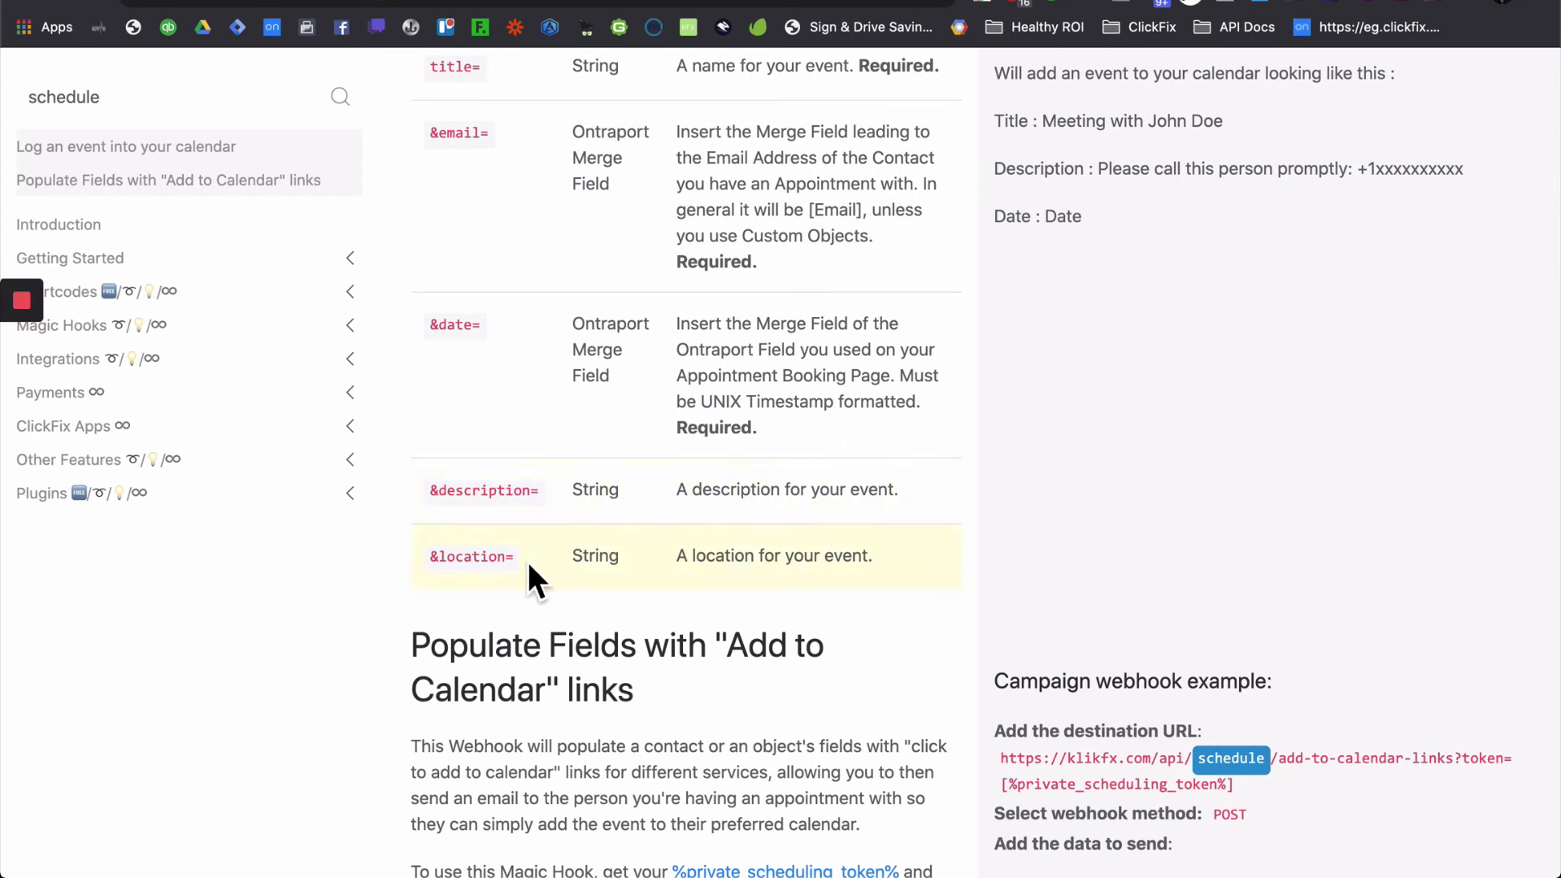
left_click_drag(515, 563, 436, 562)
key("super+c")
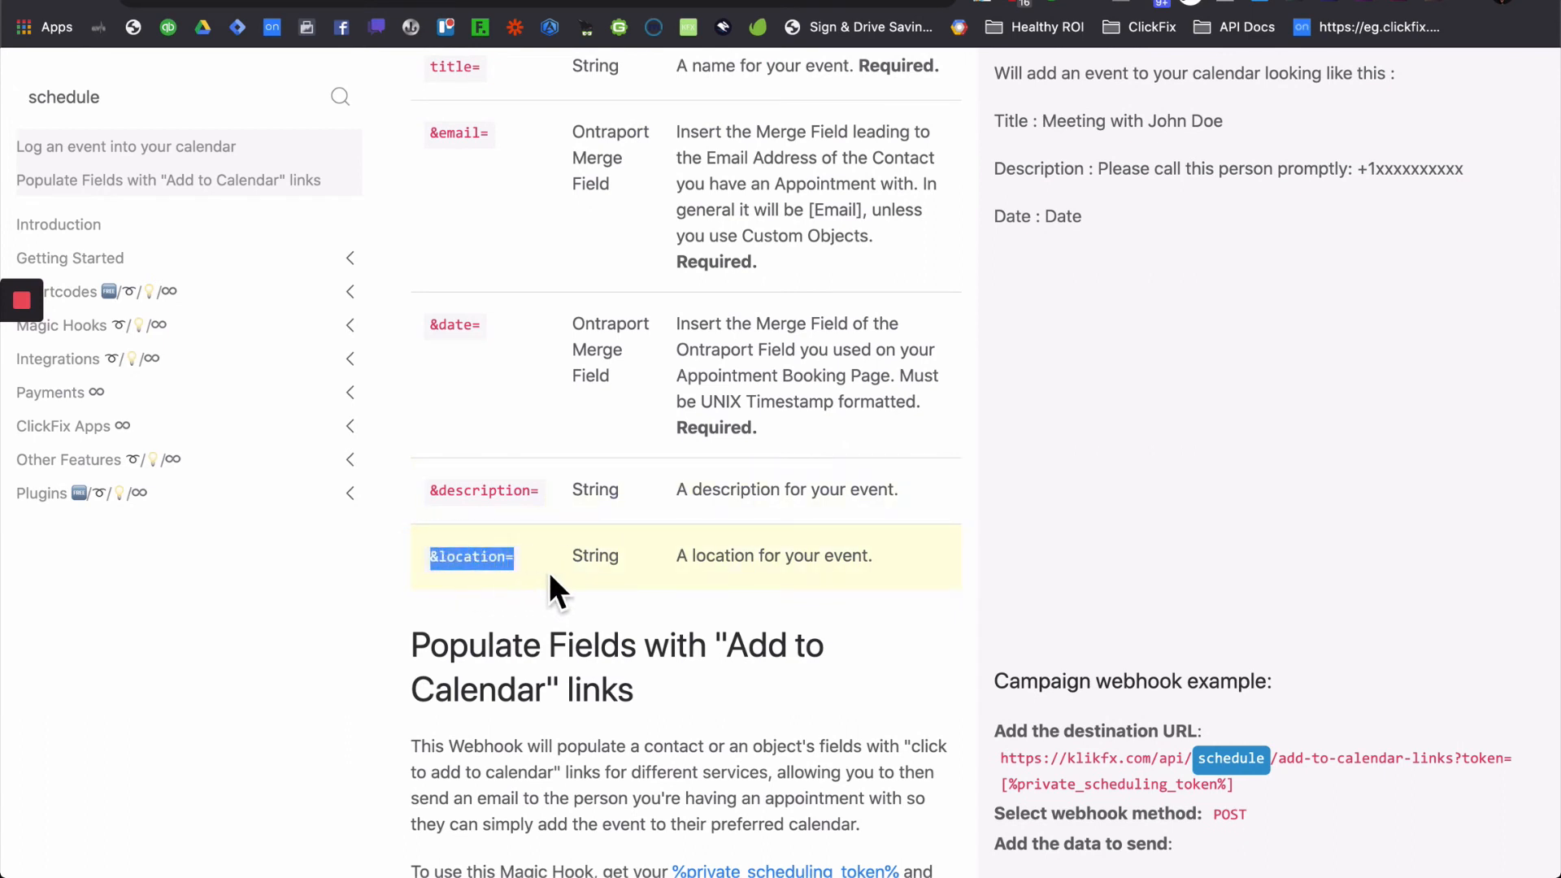
left_click(732, 1)
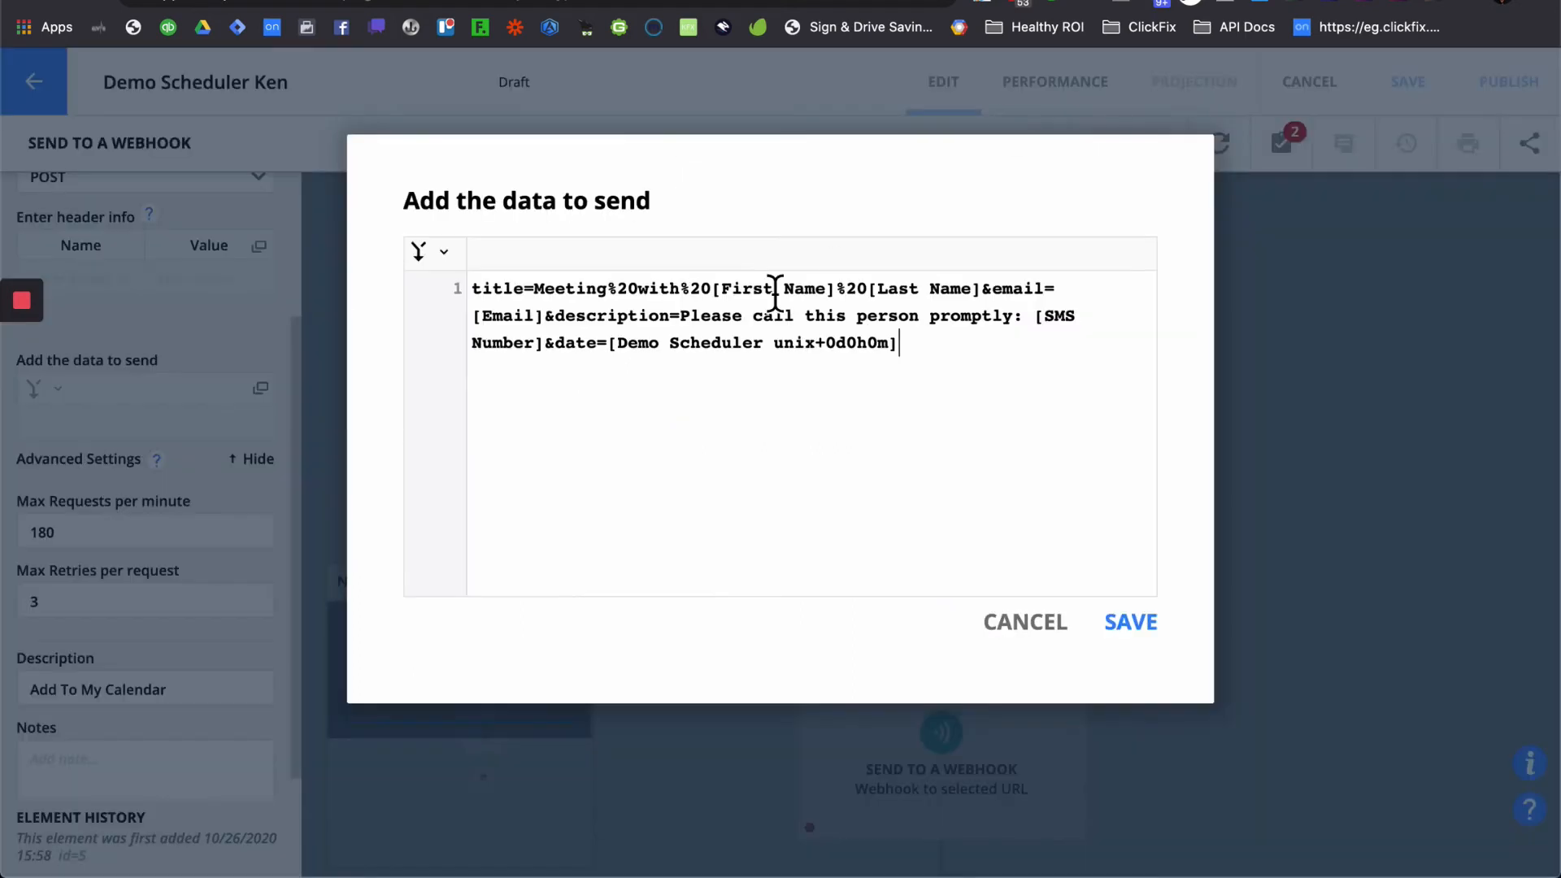
key("super+v")
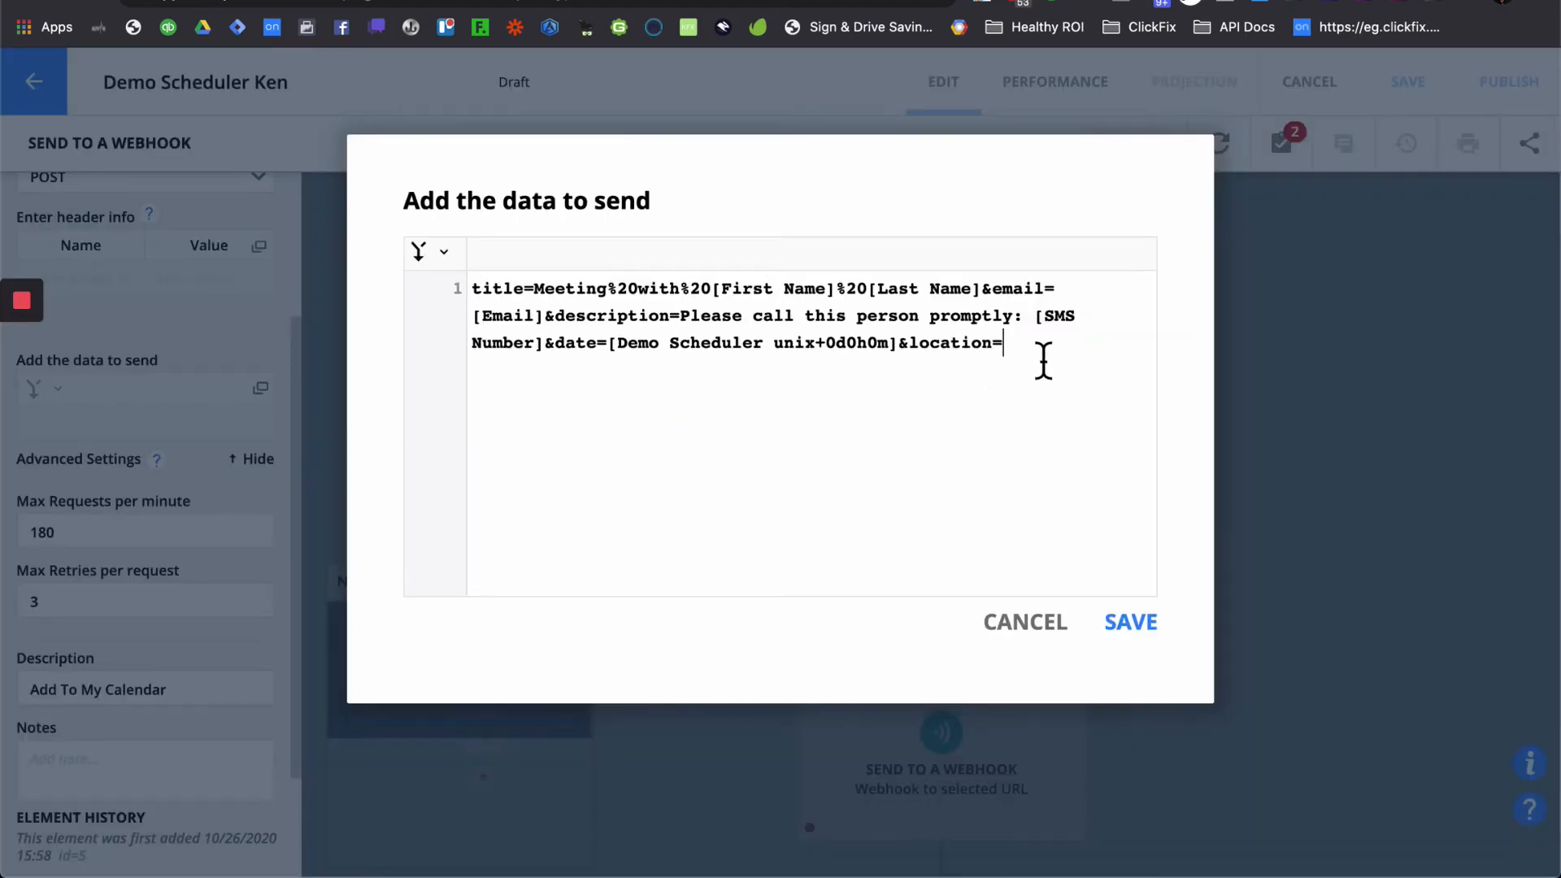
type("Z")
type("https.://")
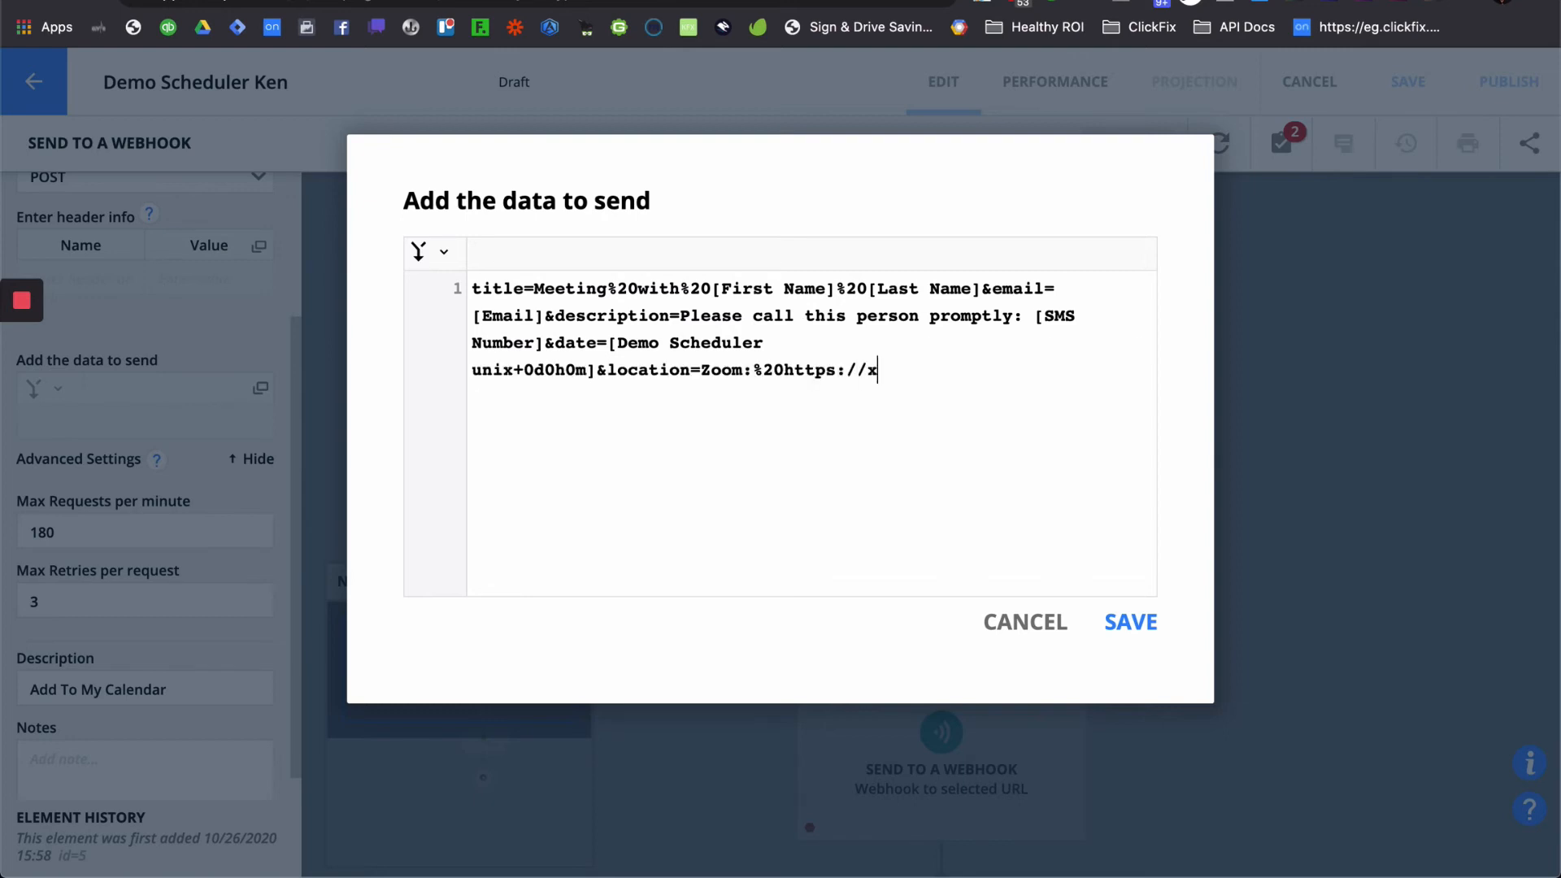
type("xoo")
key("BackSpace")
key("BackSpace")
key("BackSpace")
type("zoom.com")
- Replace the old description value with This%20is%20a%20test
left_click_drag(680, 315, 543, 345)
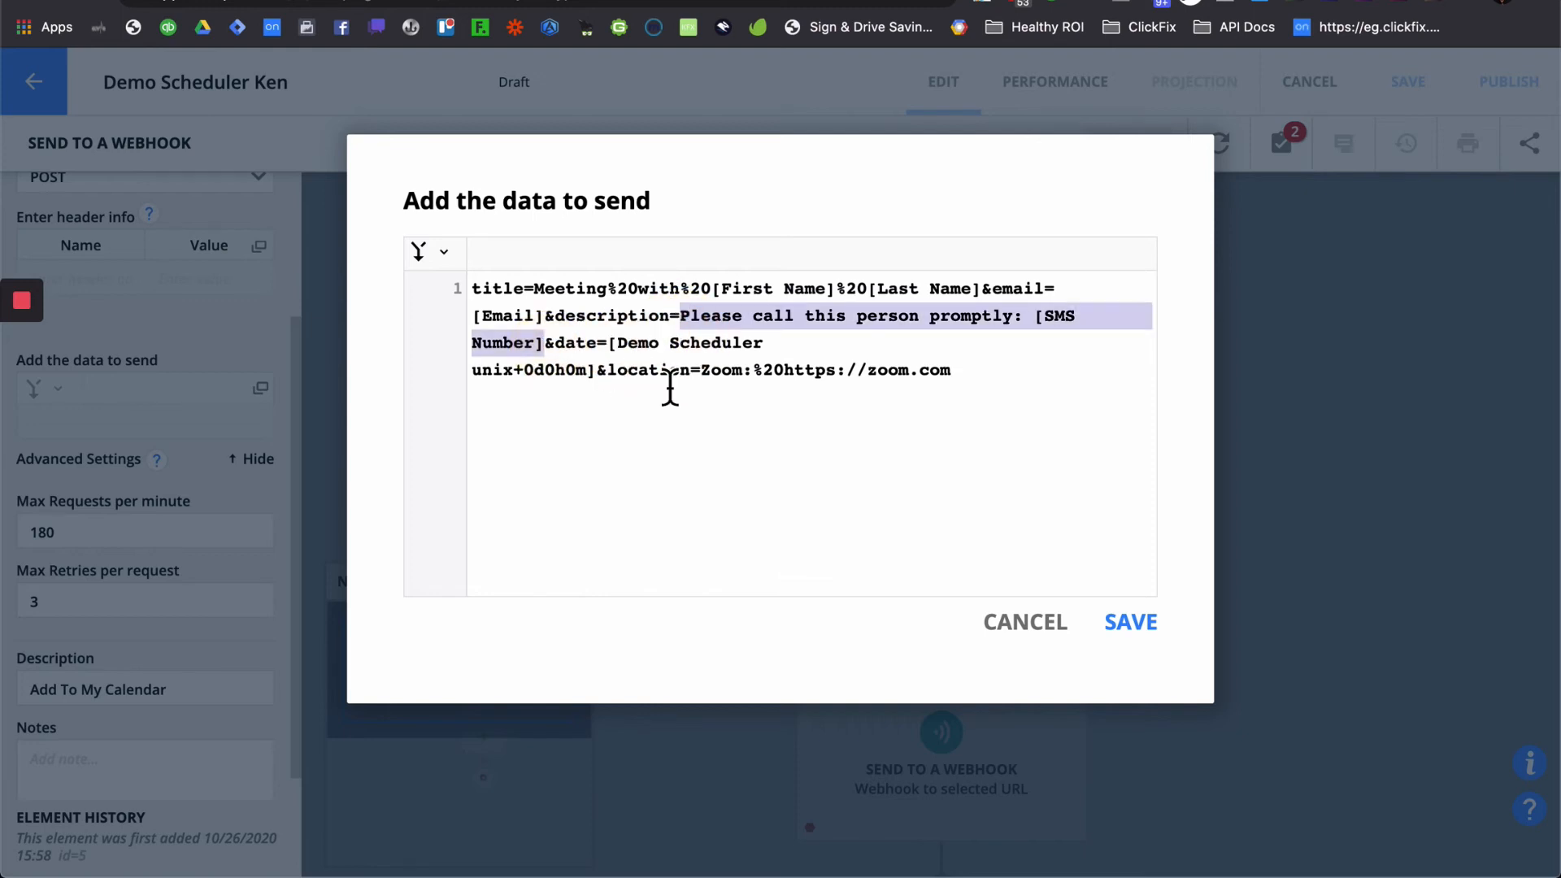
key("BackSpace")
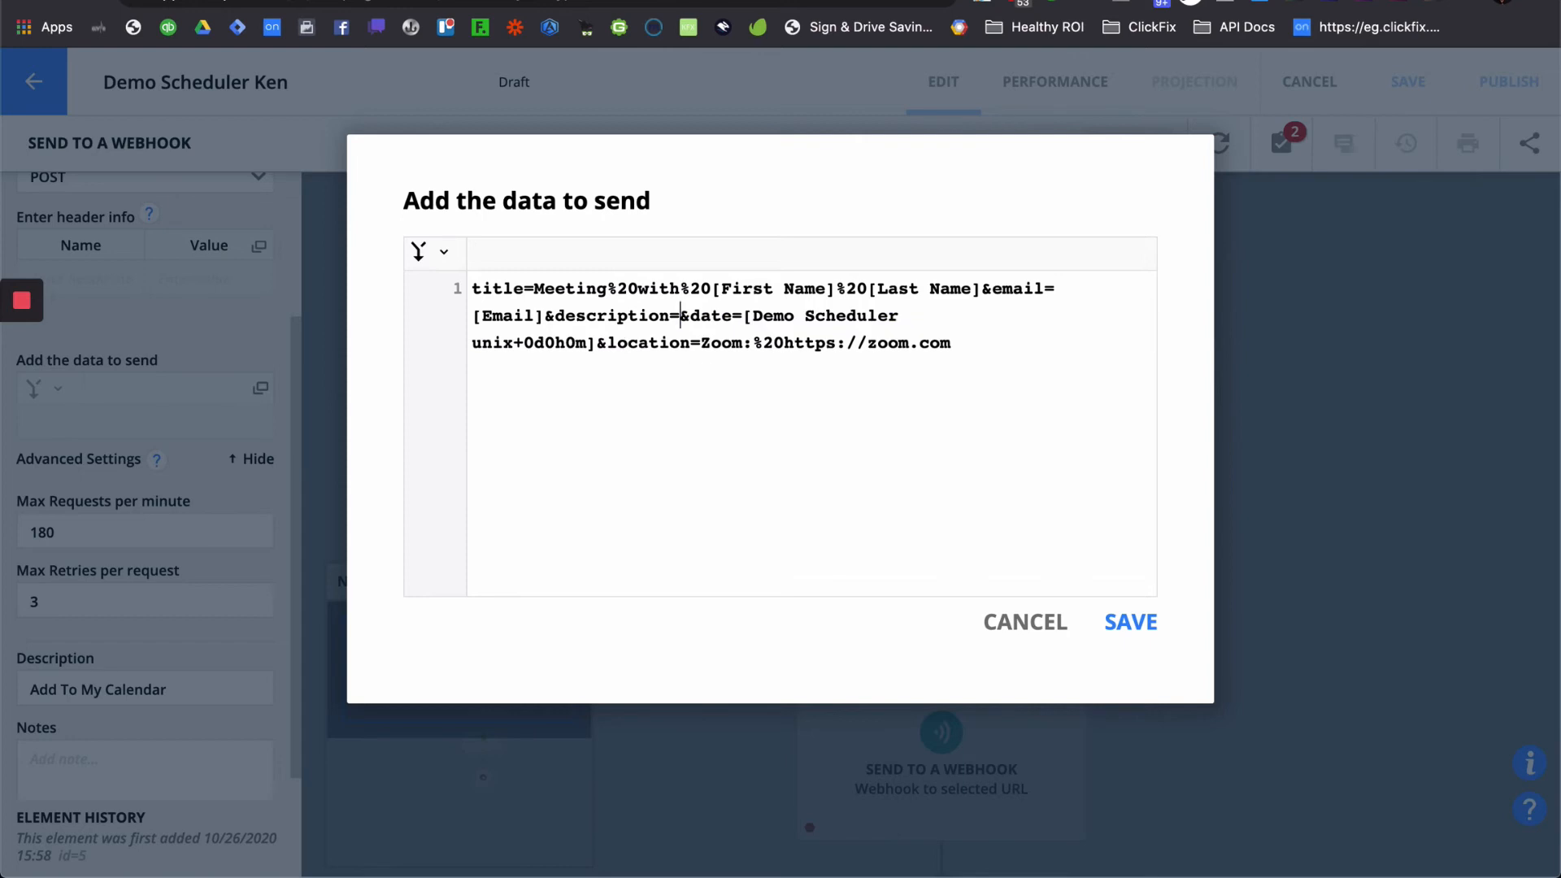
type("This")
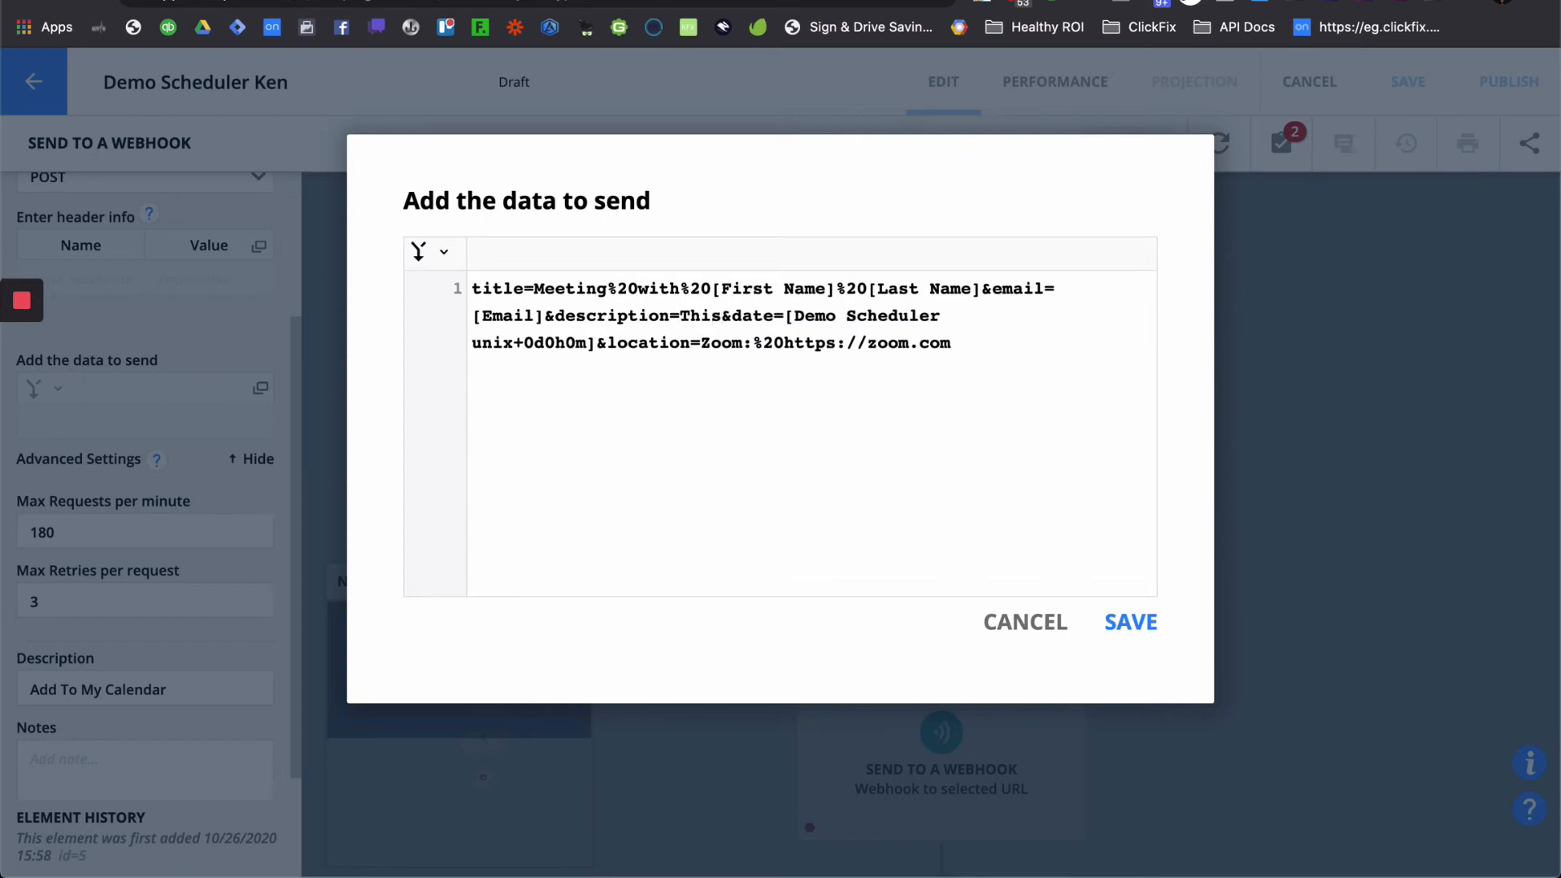
type("%20is")
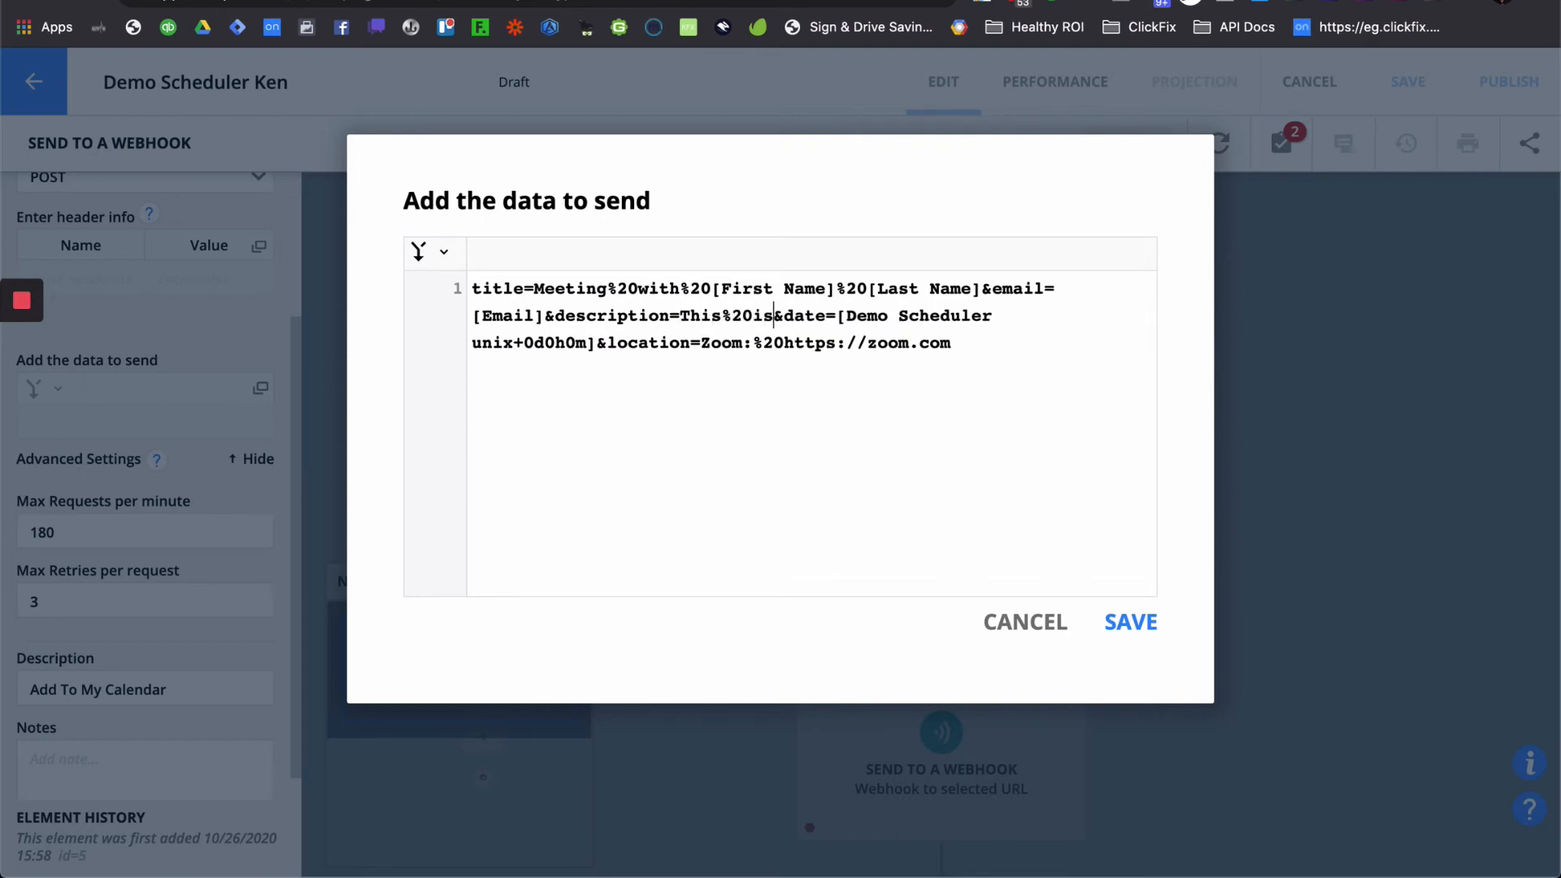
type("%20a")
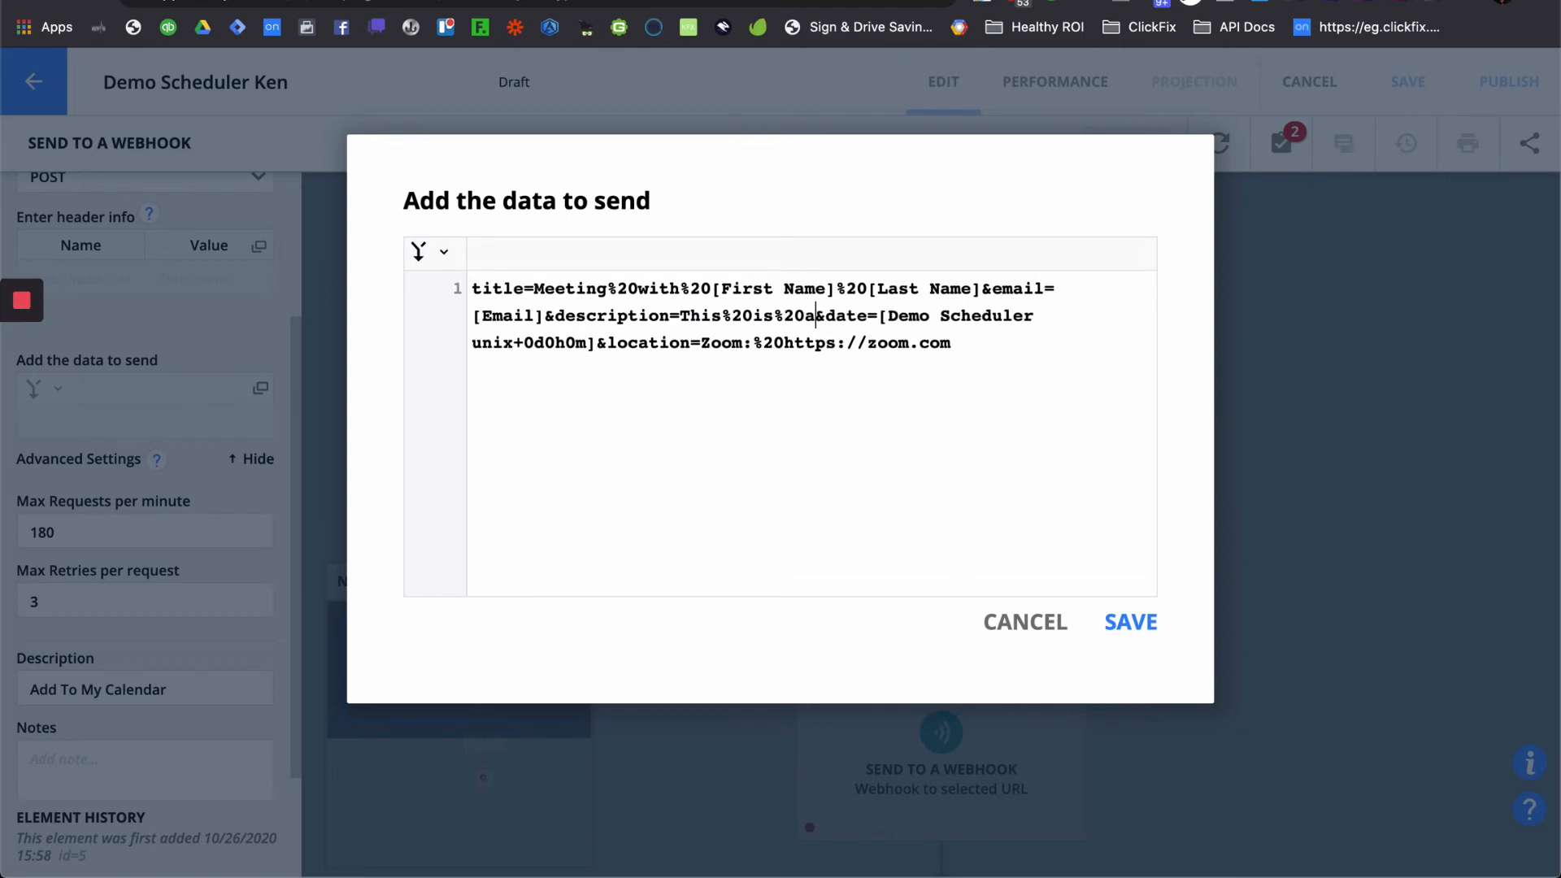
type("%")
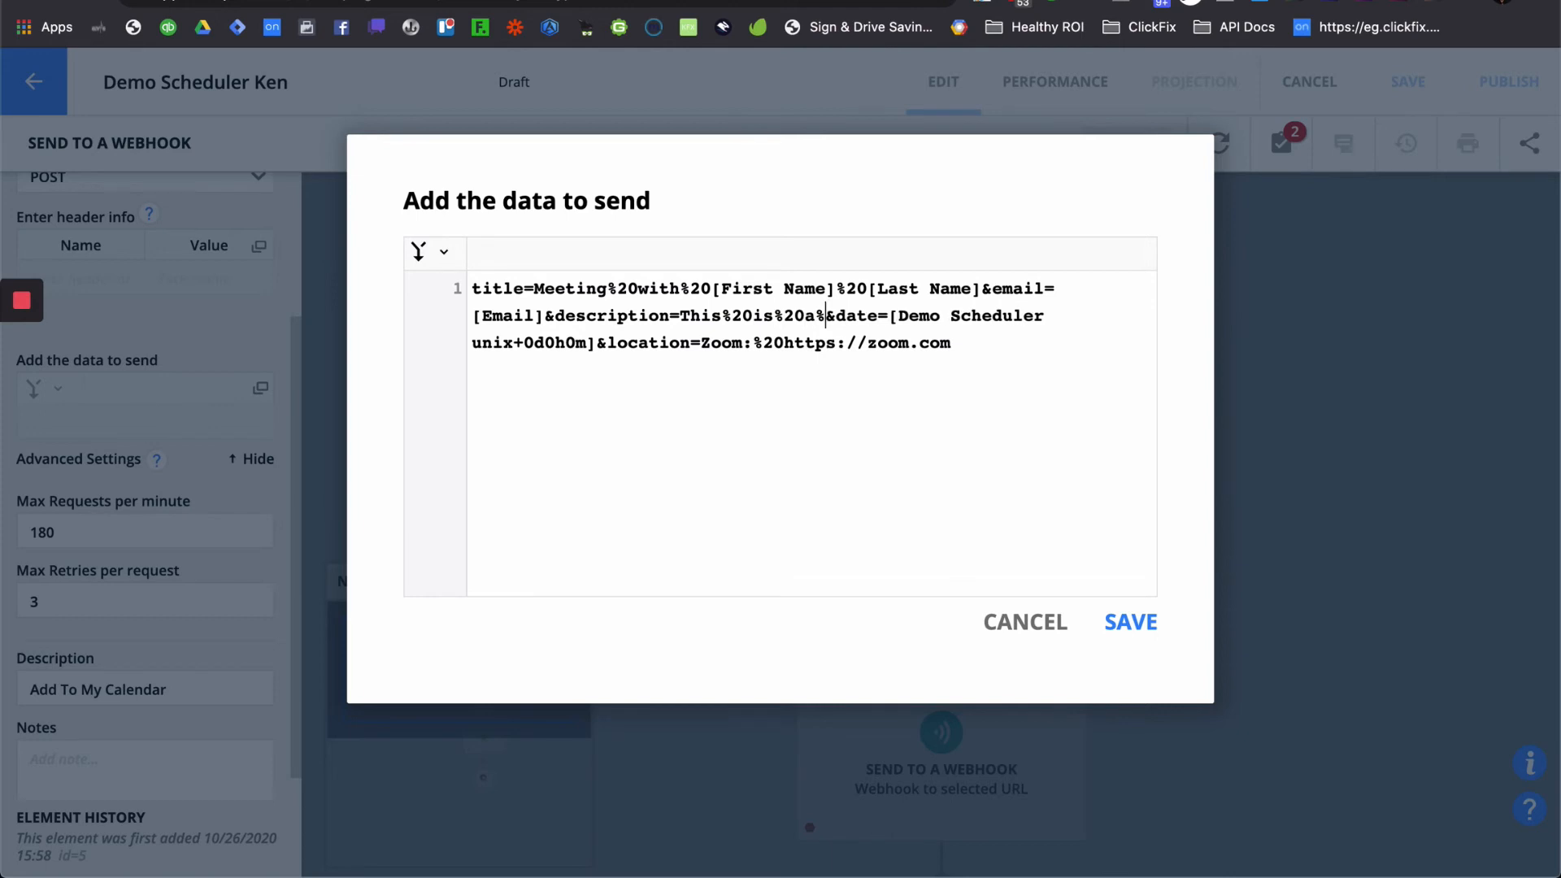
type("20test")
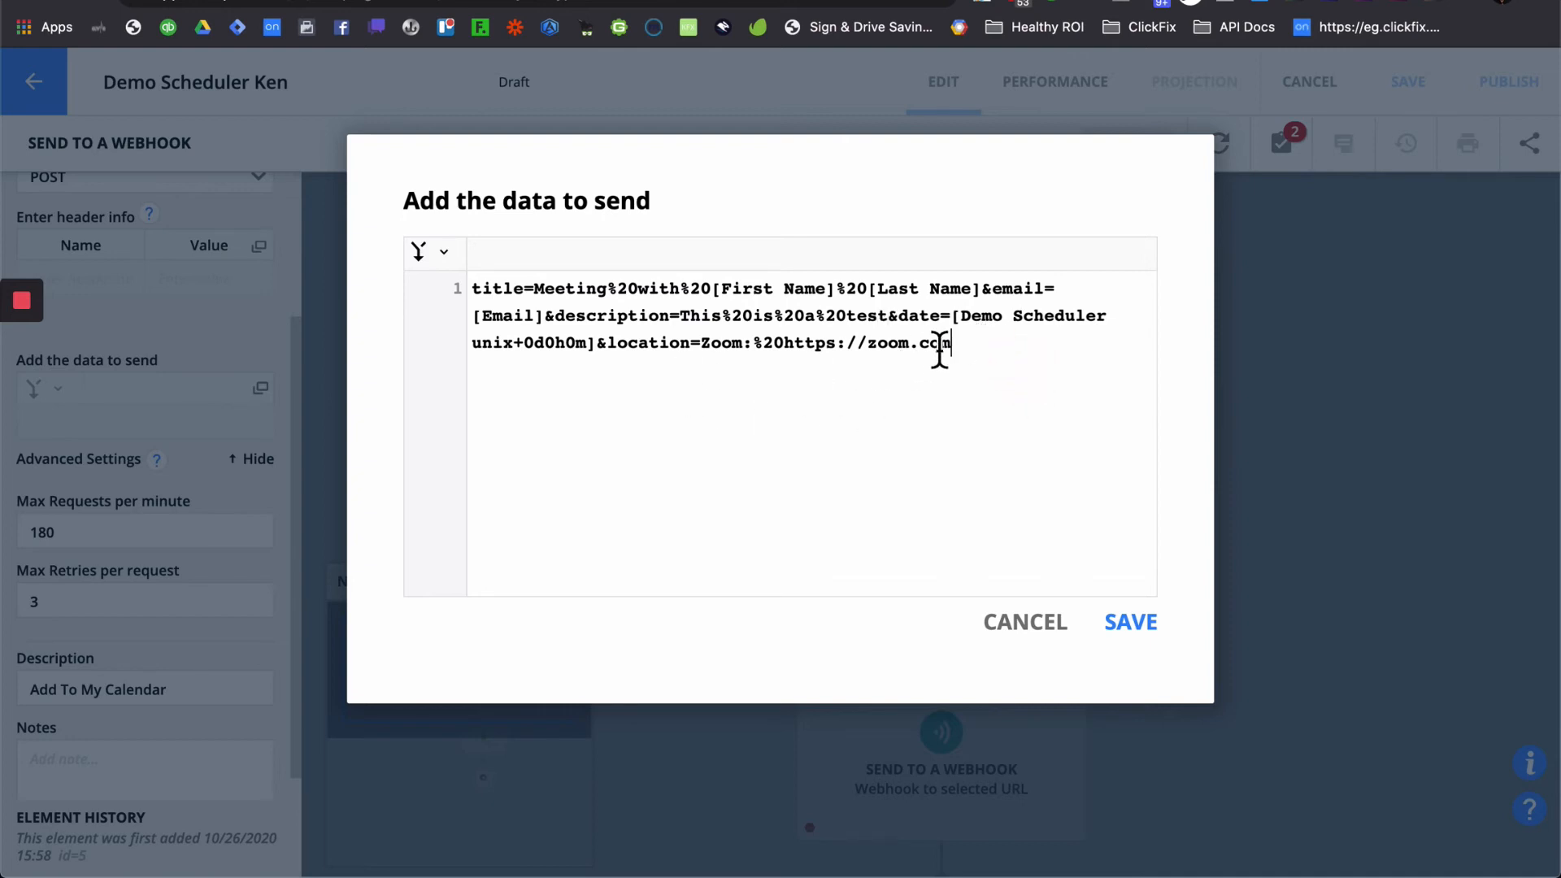
left_click(832, 379)
- Save the Add To My Calendar webhook data and open the second webhook step
left_click(1130, 623)
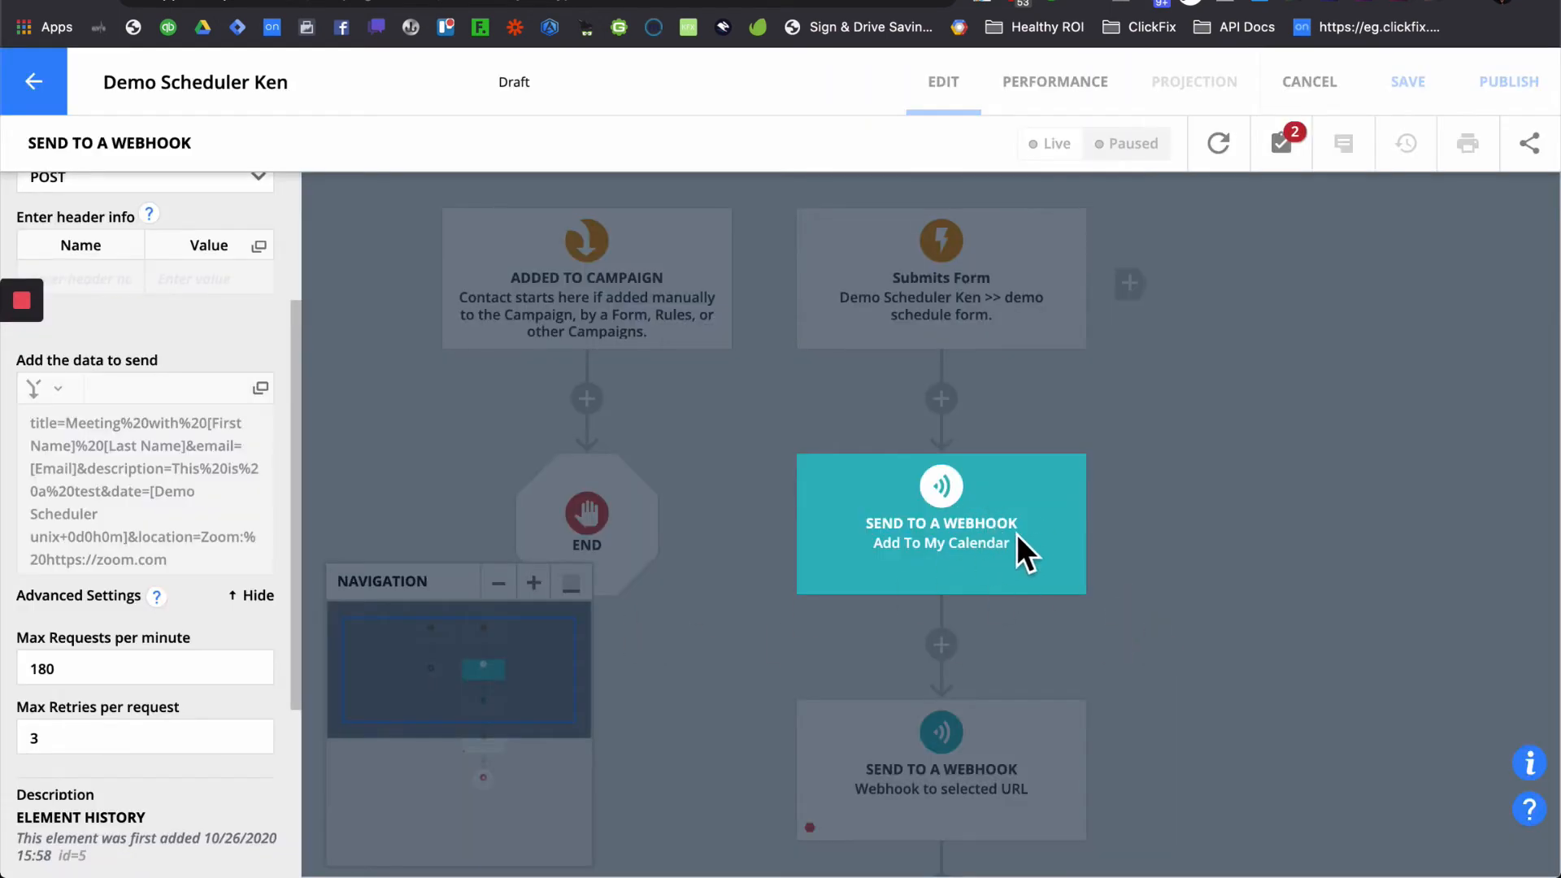
left_click(1172, 633)
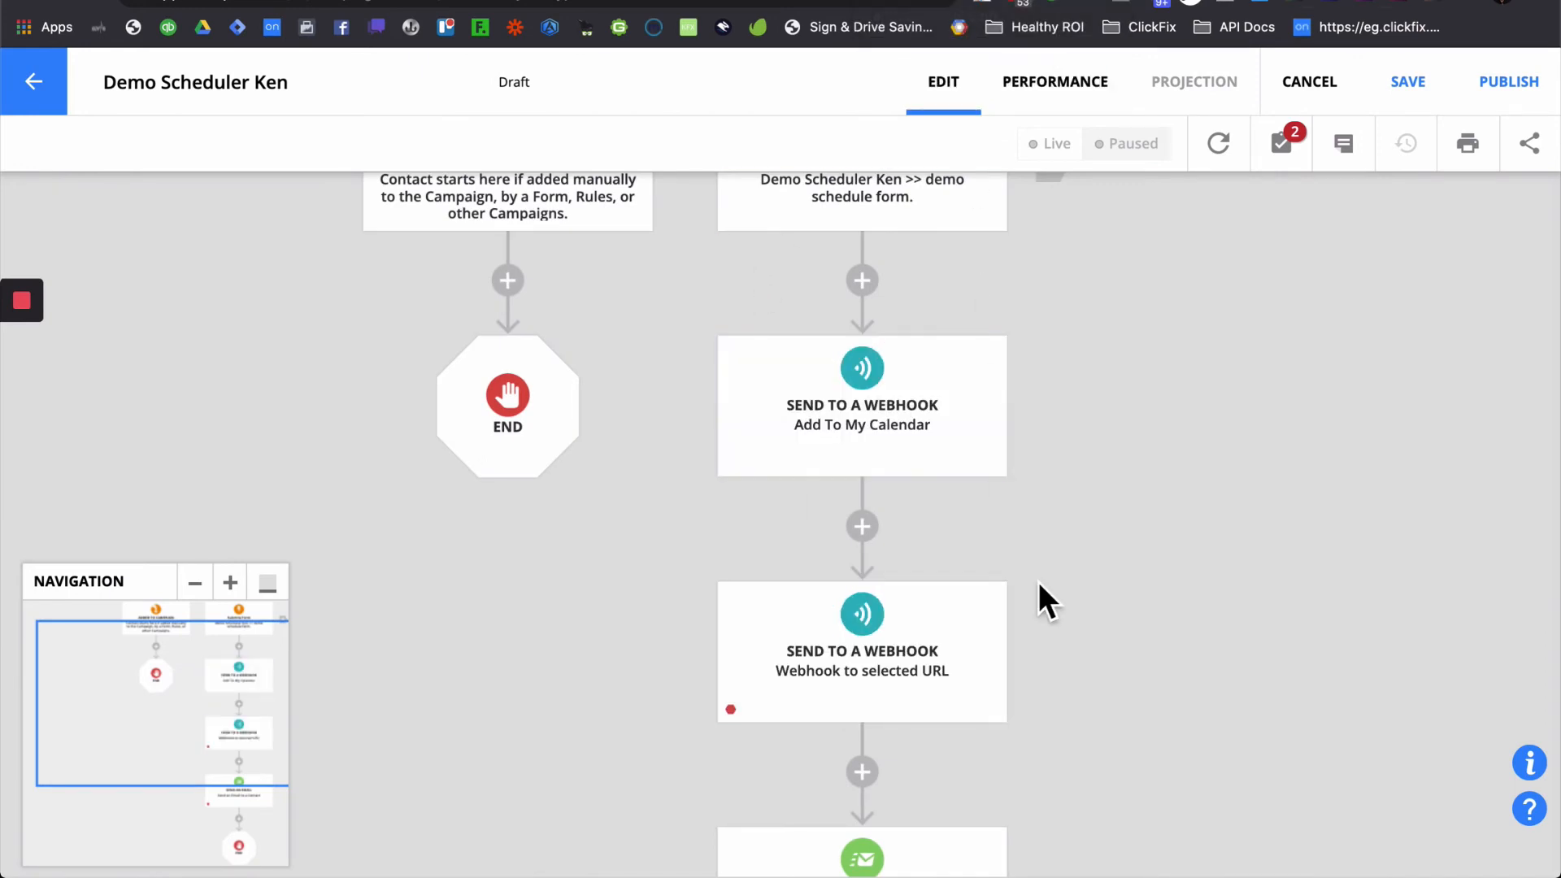
scroll(1125, 606, "down", 2)
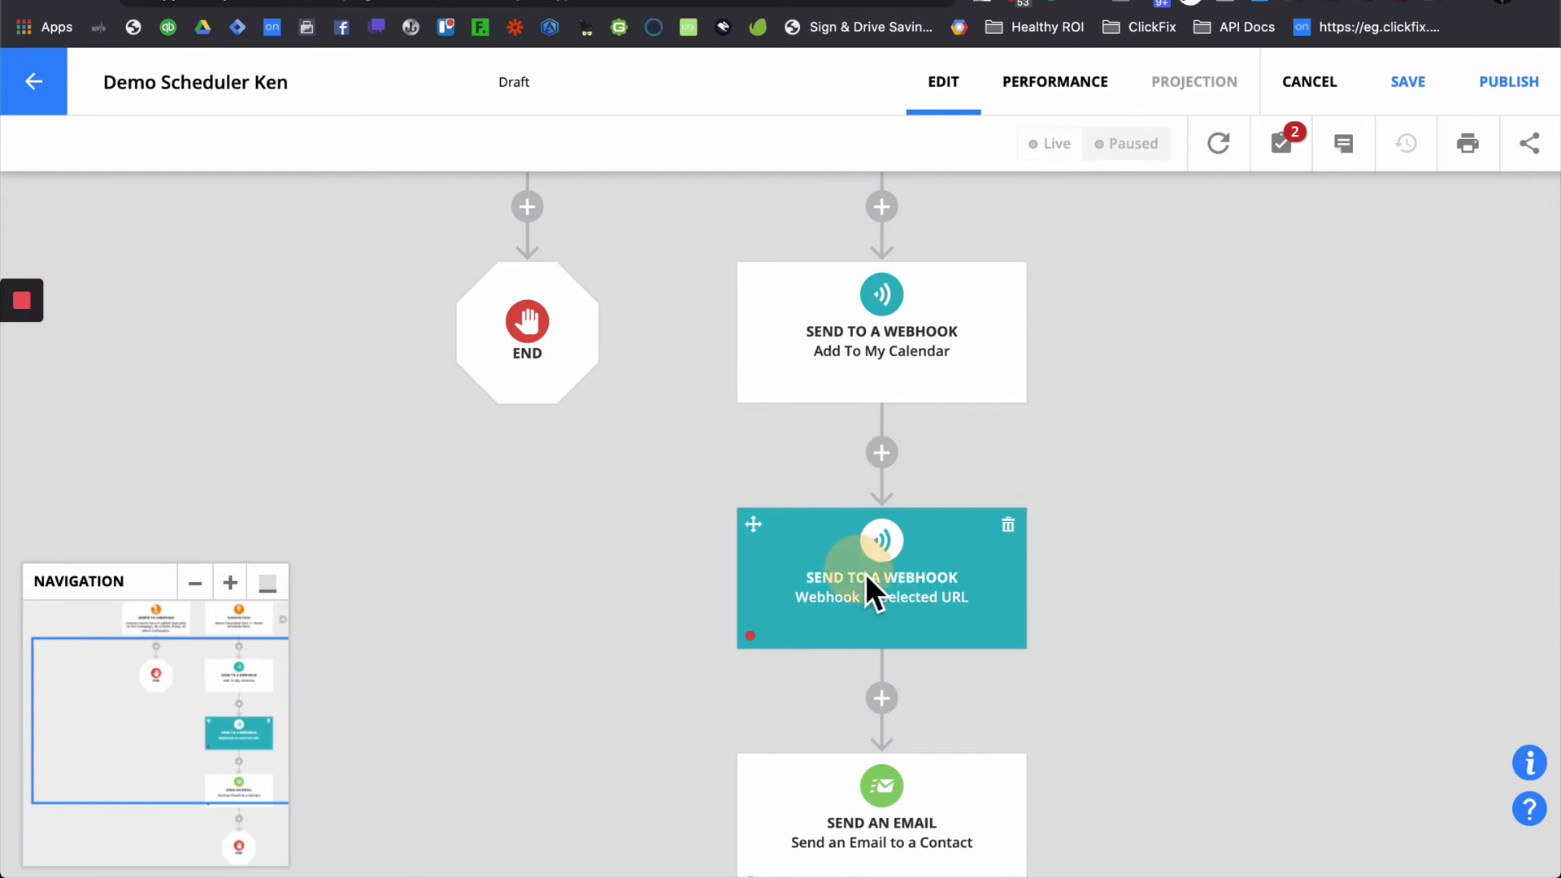
left_click(865, 573)
- Rename the second webhook's description to Populate "Add to Calendar" Links
left_click(227, 765)
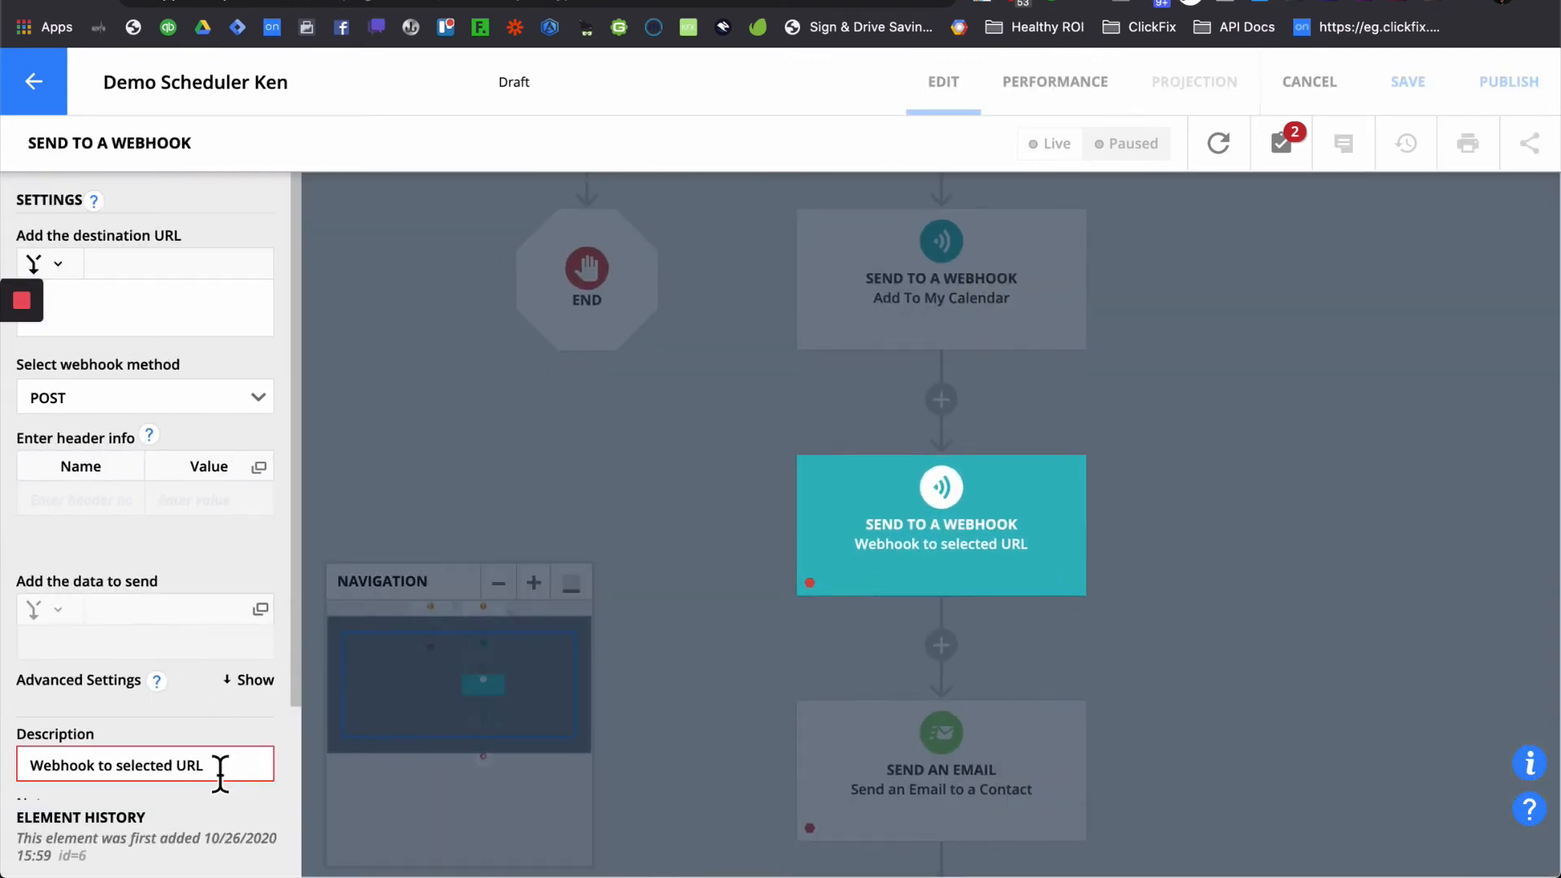
left_click_drag(219, 770, 10, 770)
type("Populate \"A")
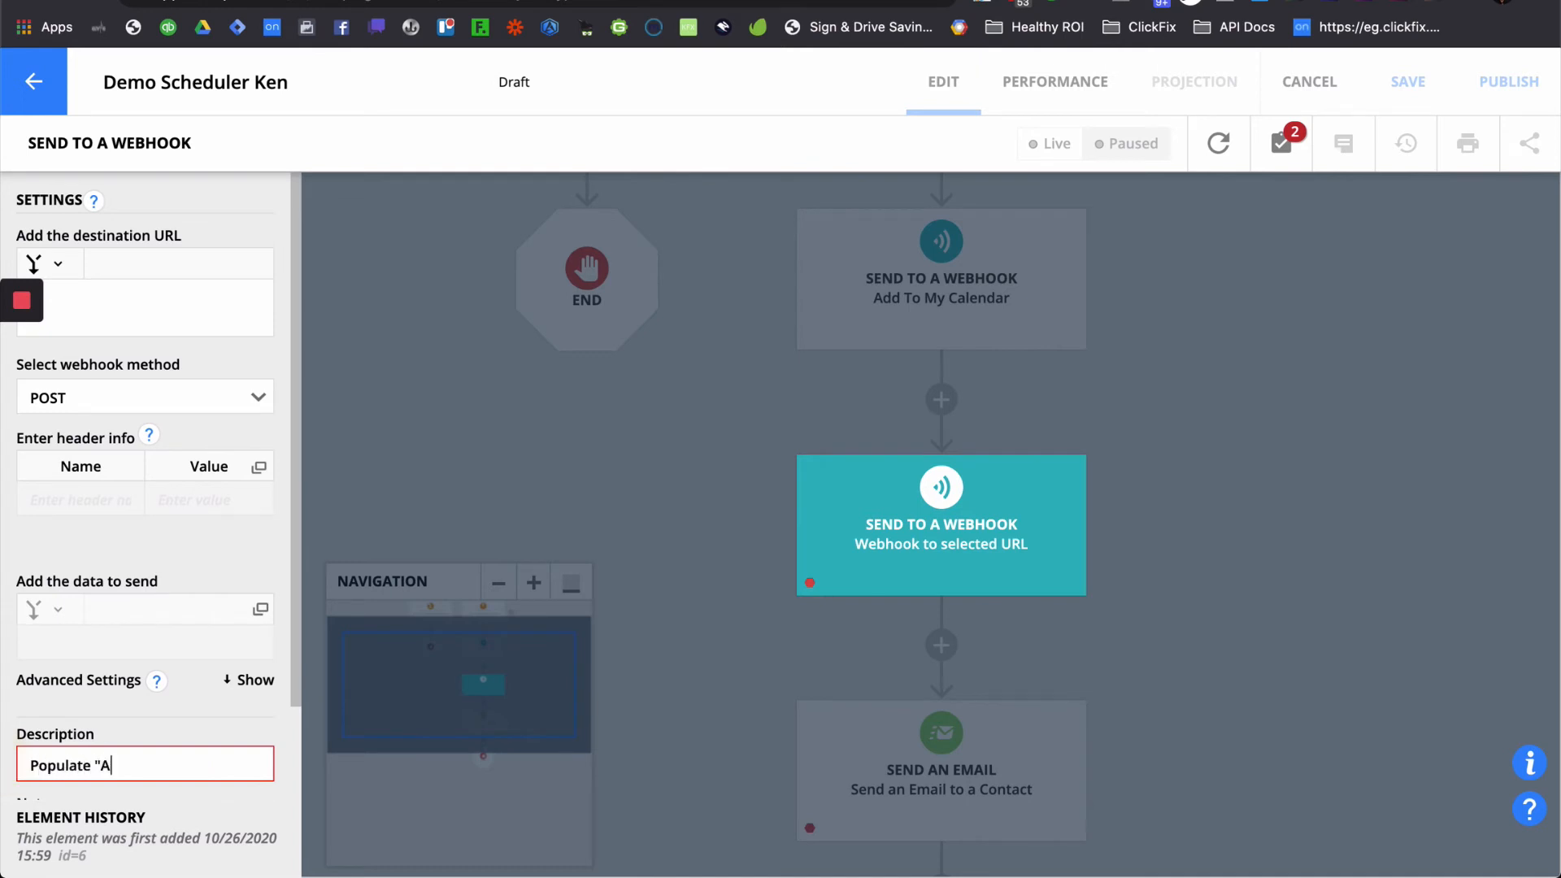
type("dd to Calendar\" Li")
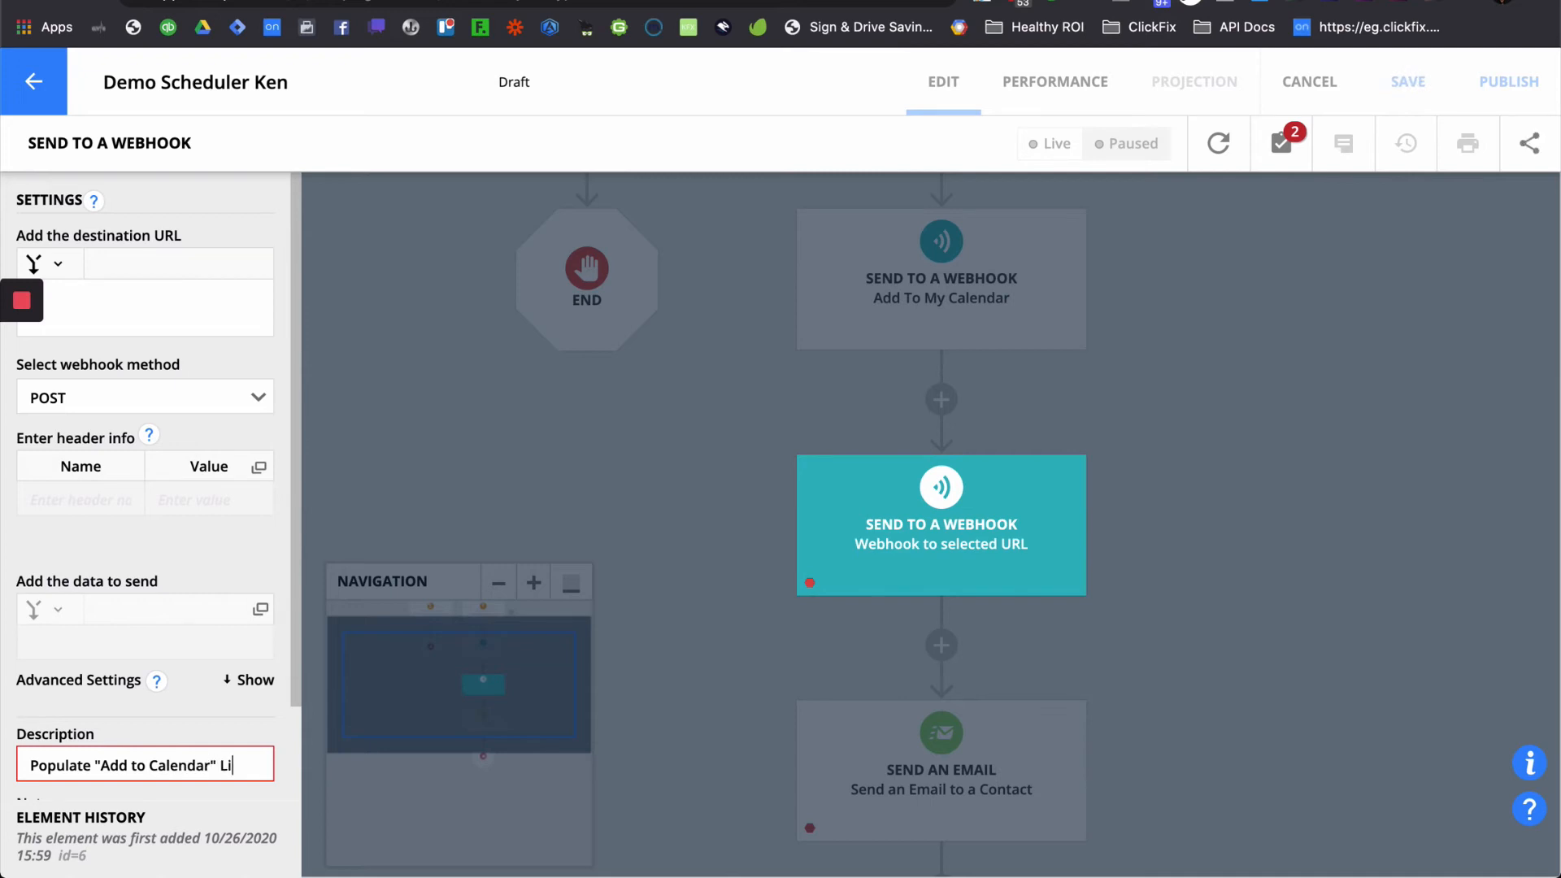
type("nks")
key("Return")
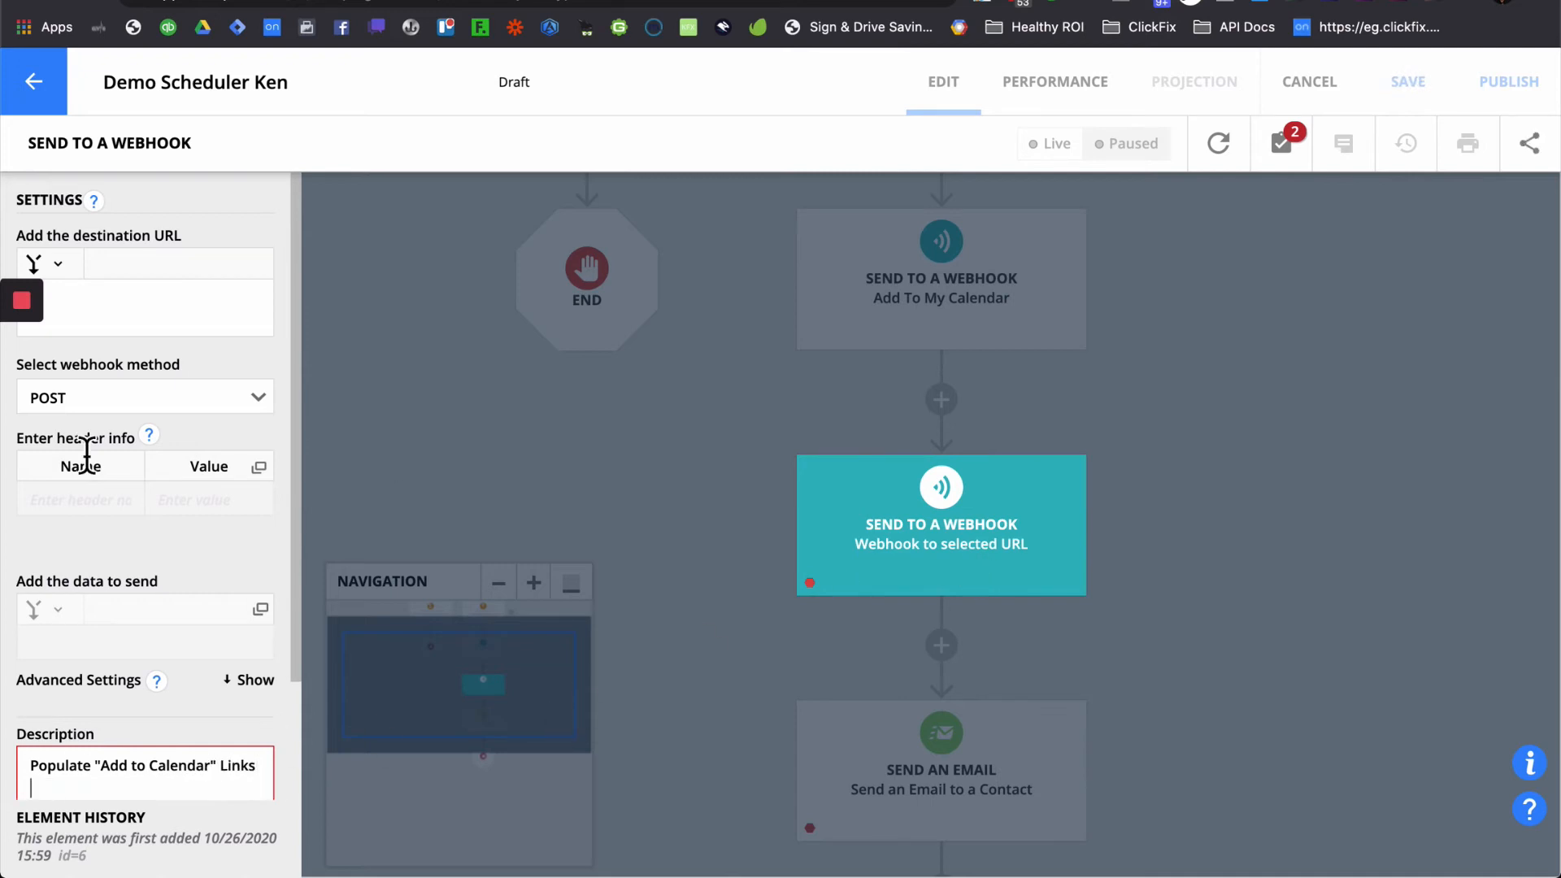
- Set the destination URL to the ClickFix add-to-calendar-links example URL copied from the docs
key("BackSpace")
left_click(163, 321)
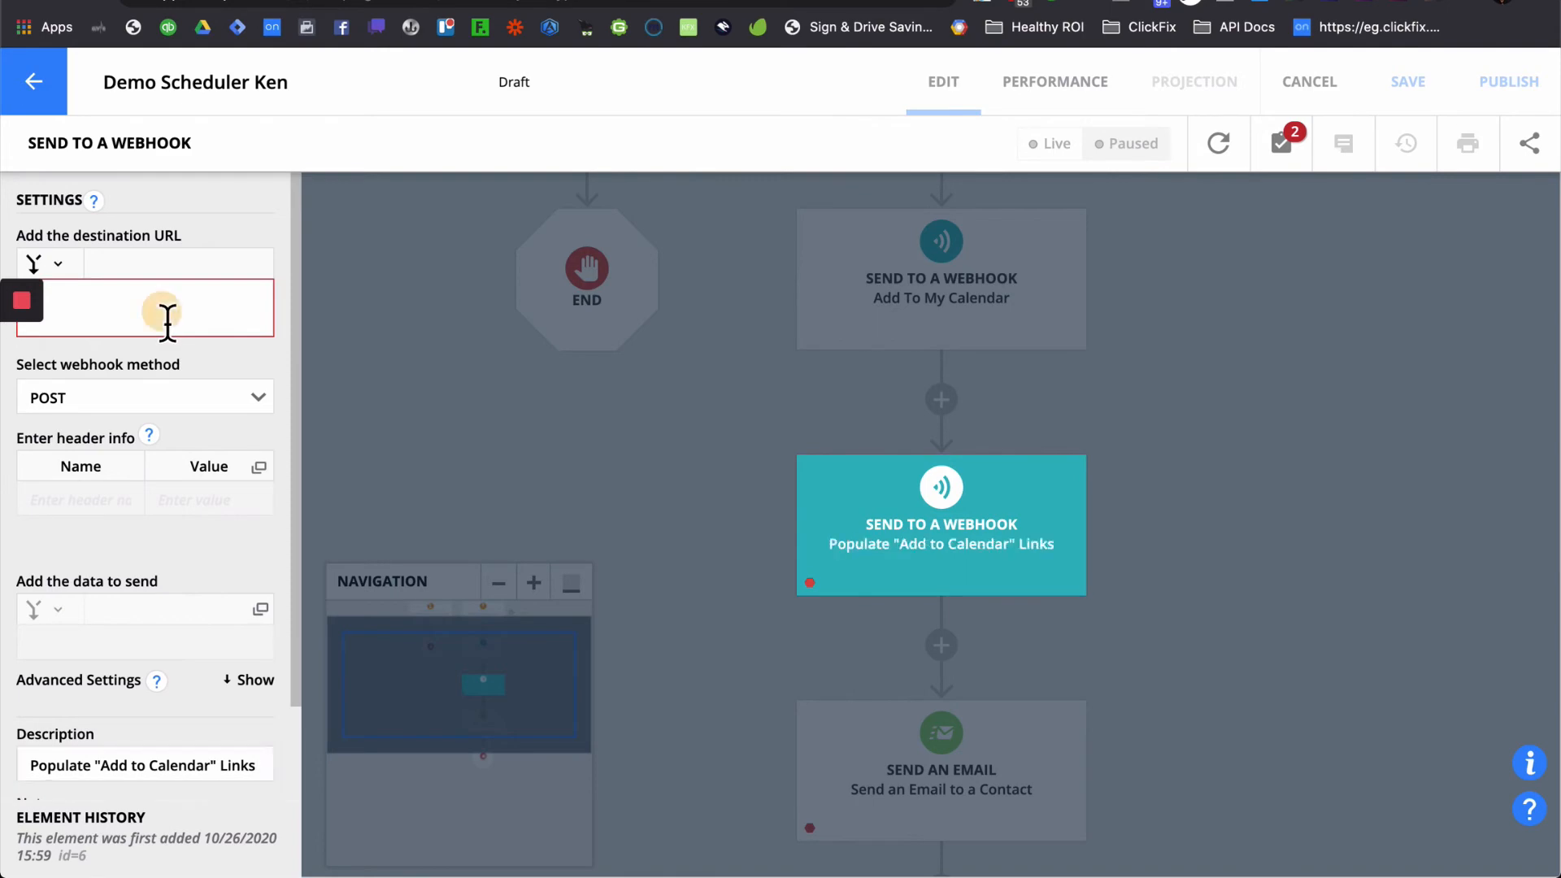
left_click(980, 3)
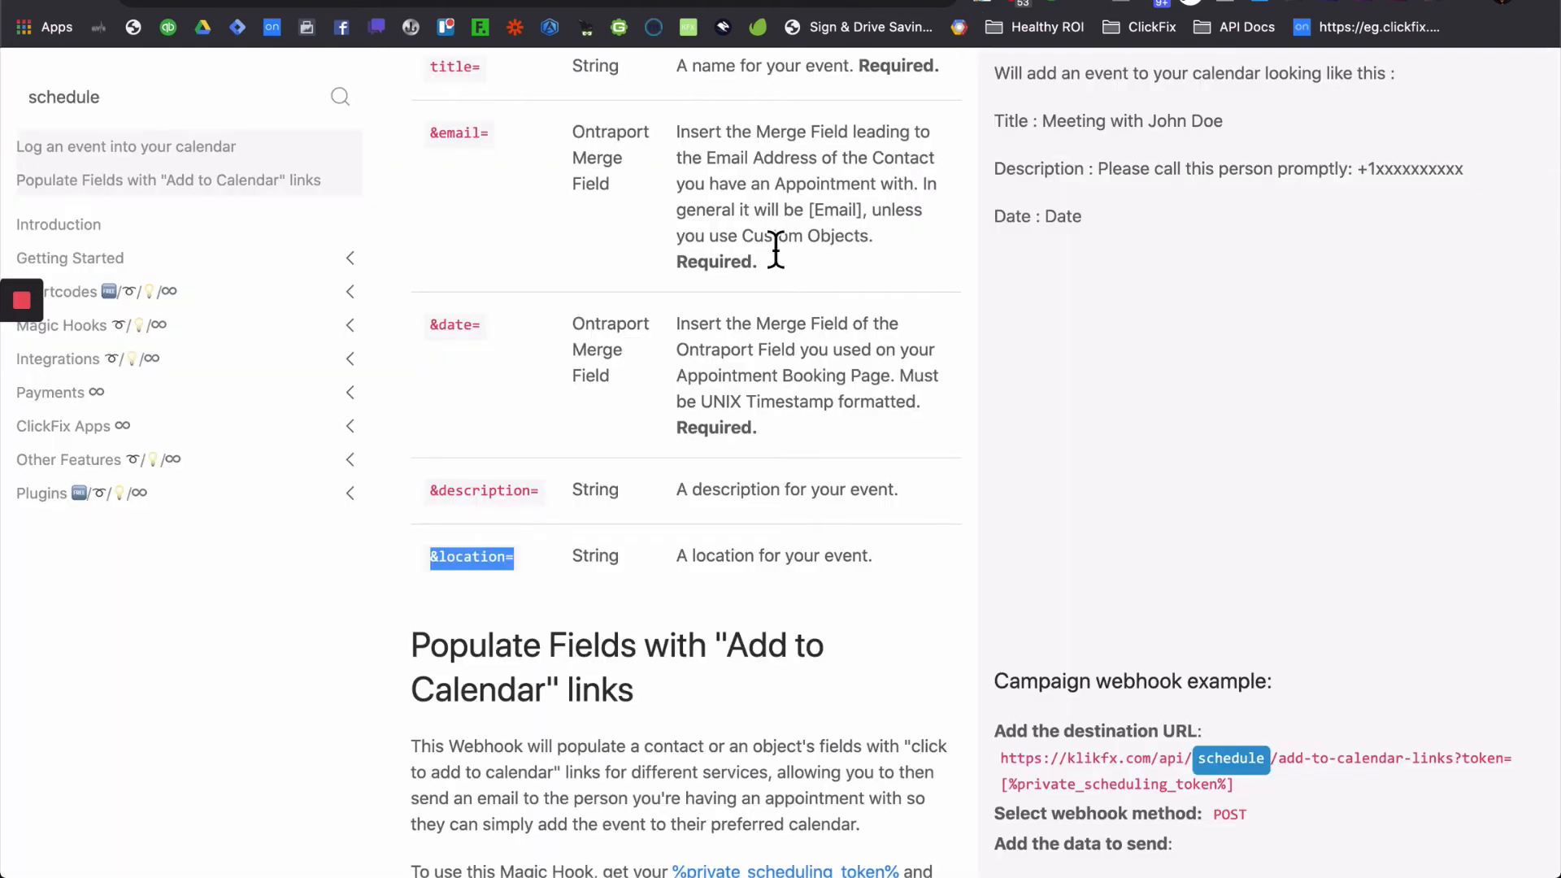
scroll(656, 569, "down", 3)
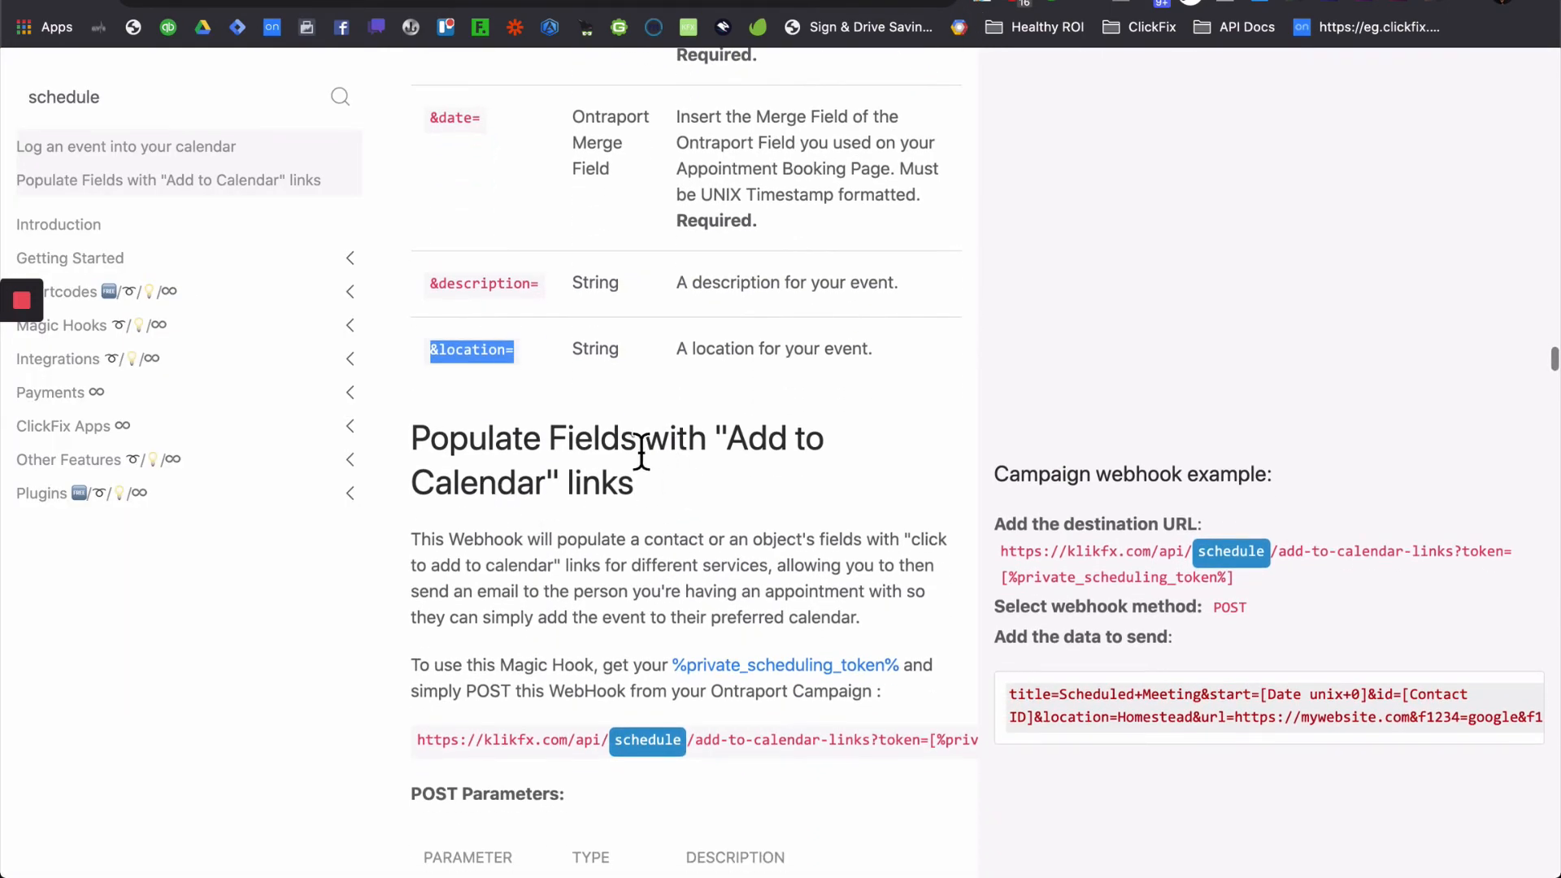
scroll(672, 514, "down", 2)
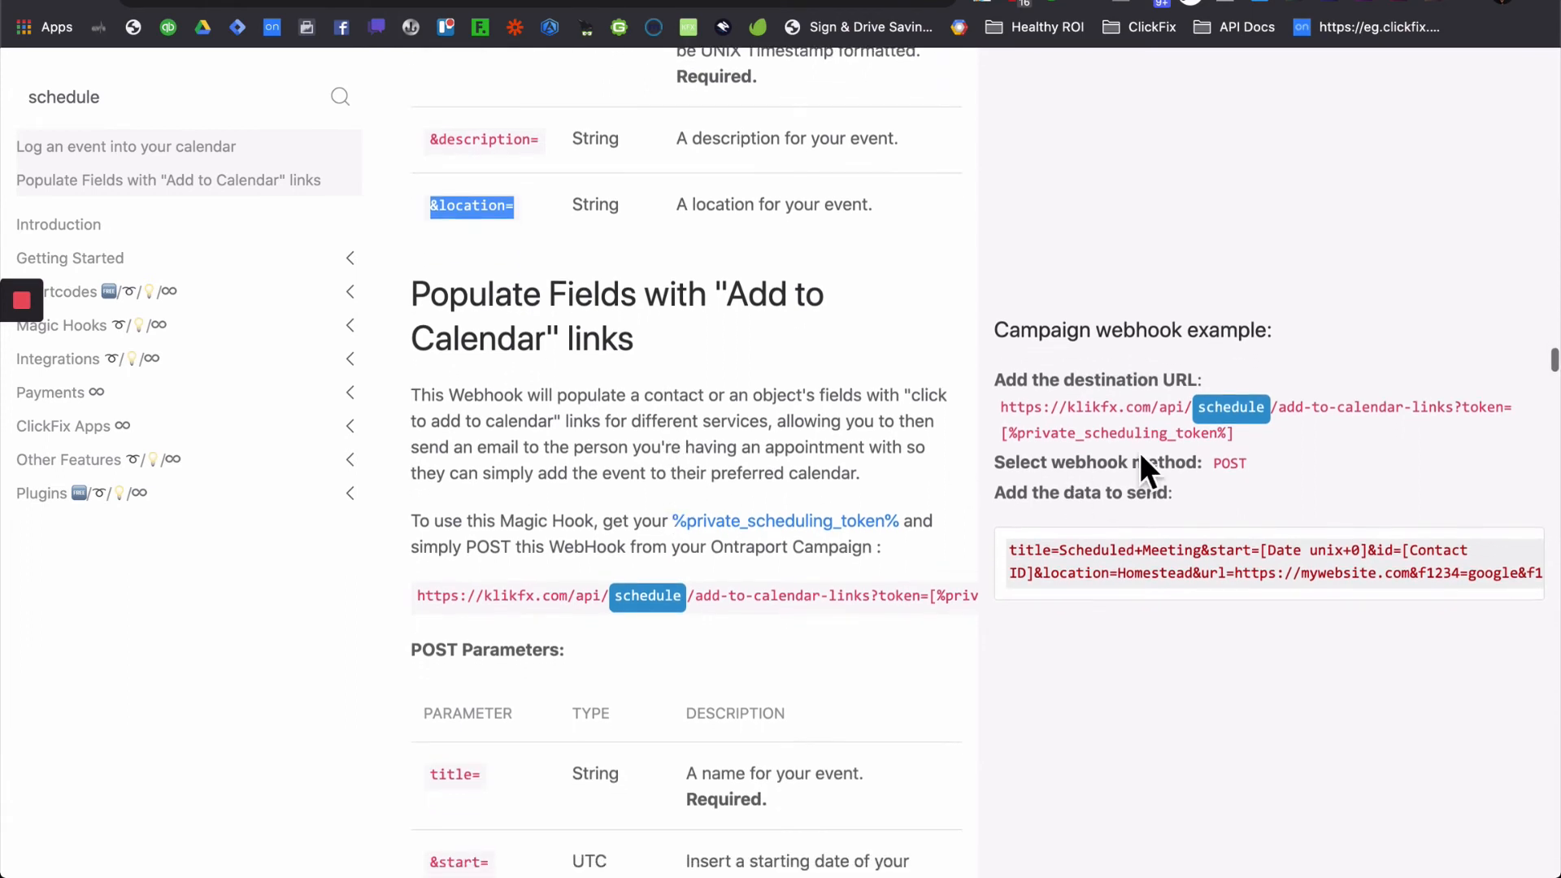
left_click(1293, 427)
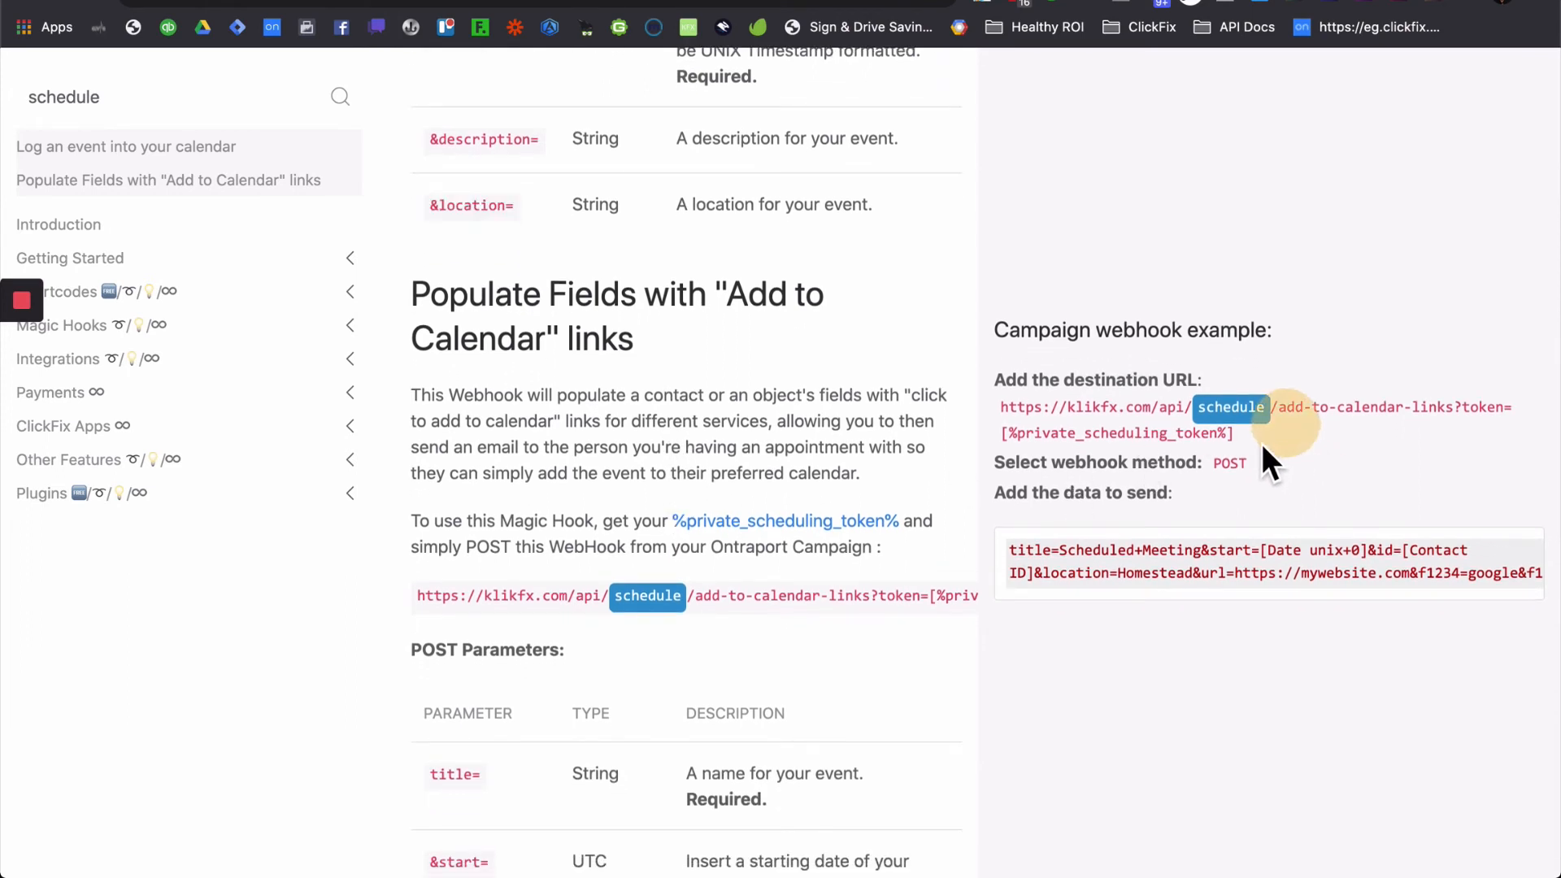
left_click_drag(1244, 445, 1006, 418)
key("super+c")
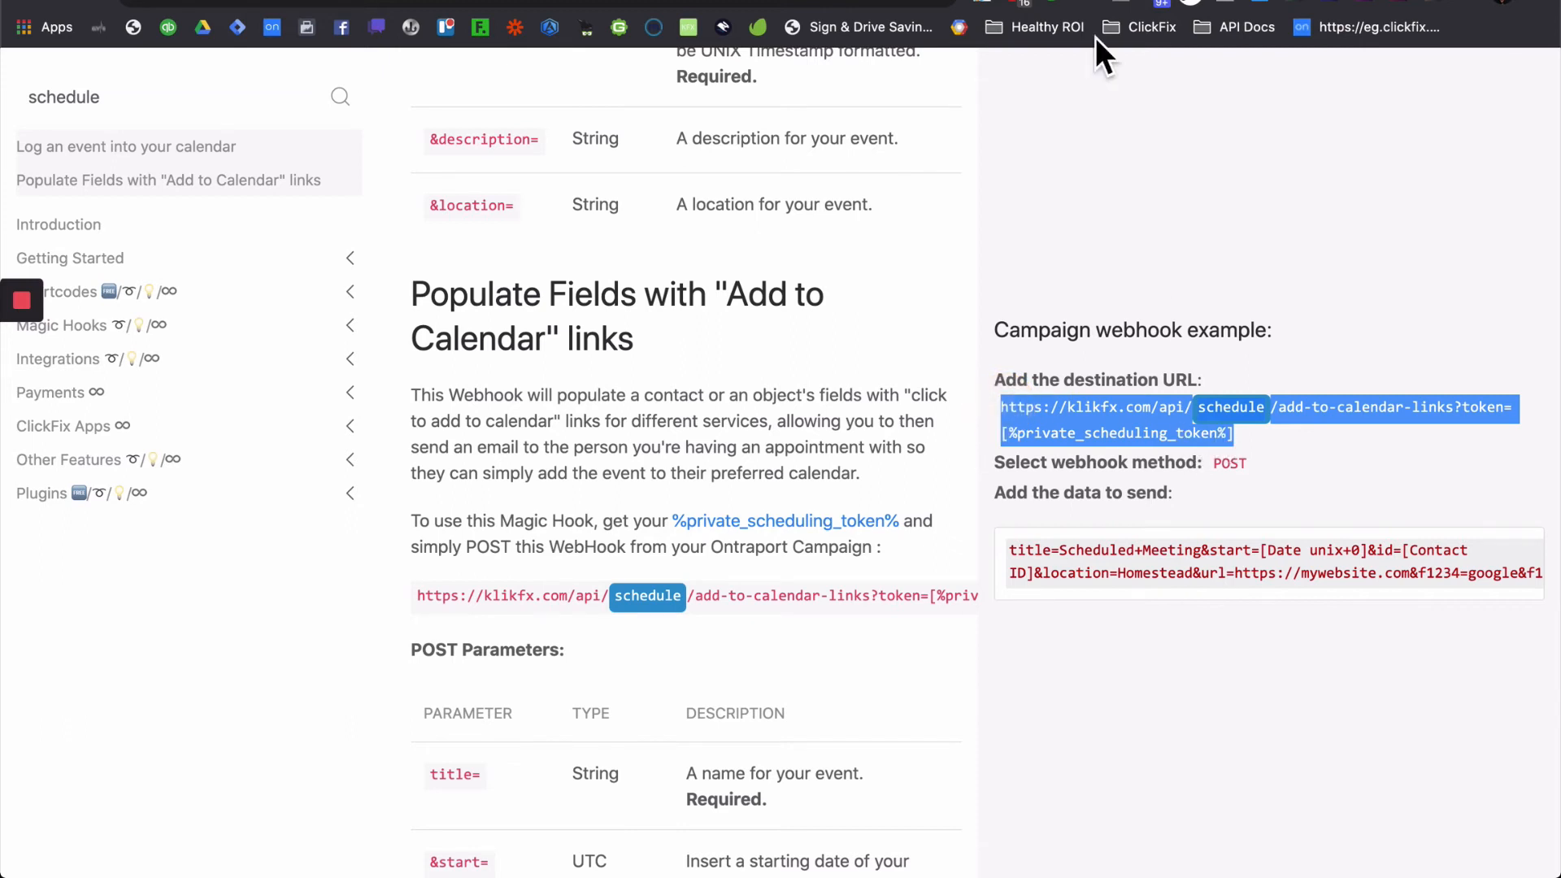
key("ctrl+shift+Tab")
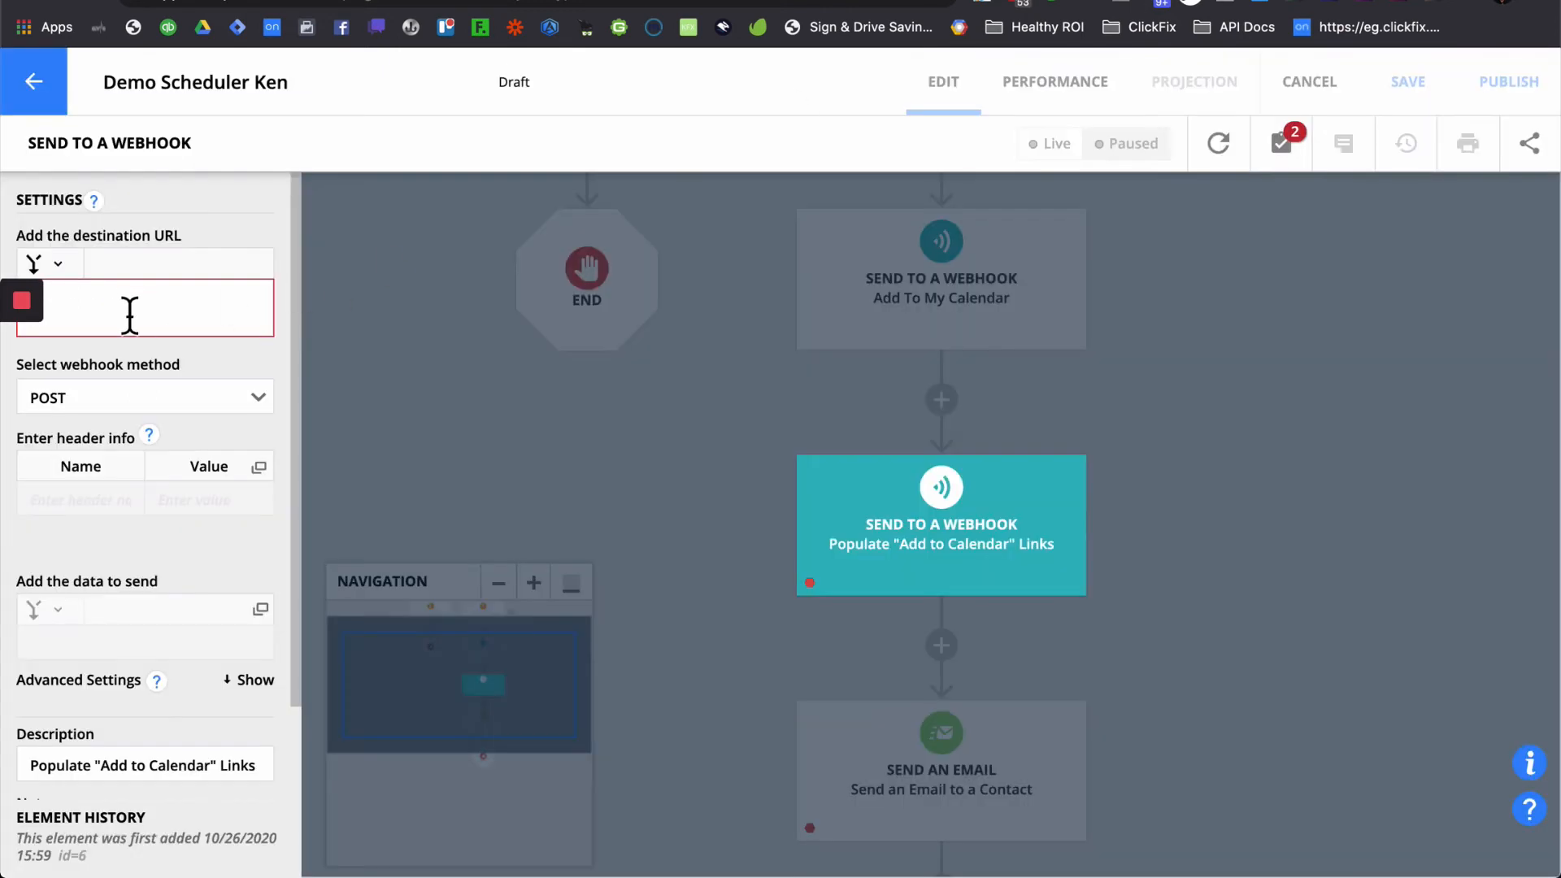
left_click(126, 313)
key("super+v")
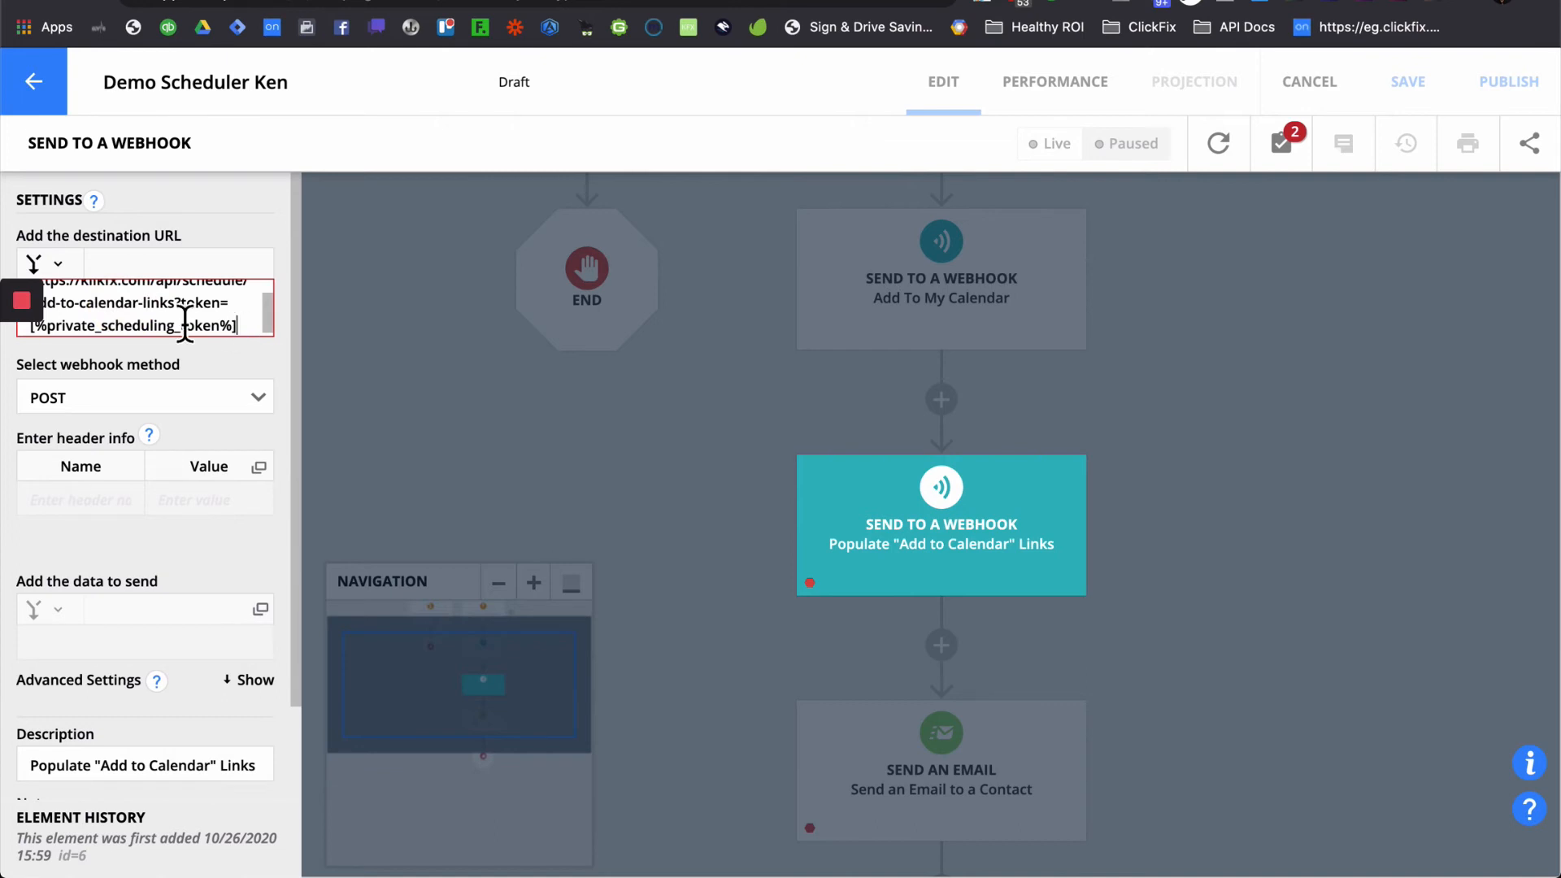
left_click(138, 418)
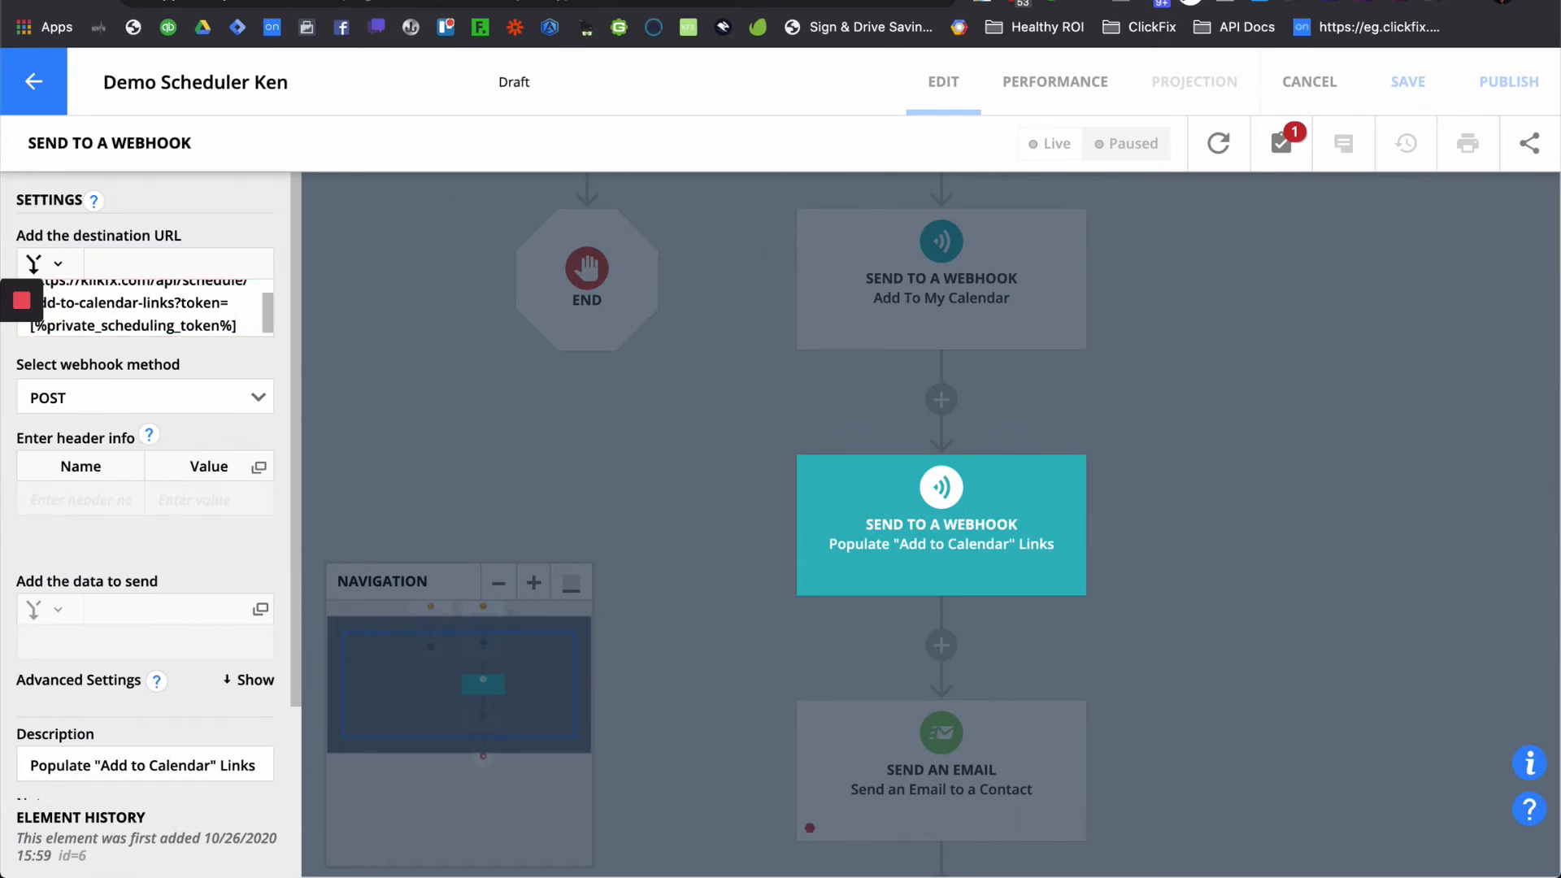
- Replace the URL's token placeholder with the scheduling token from the ClickFix scheduler page
key("ctrl+shift+Tab")
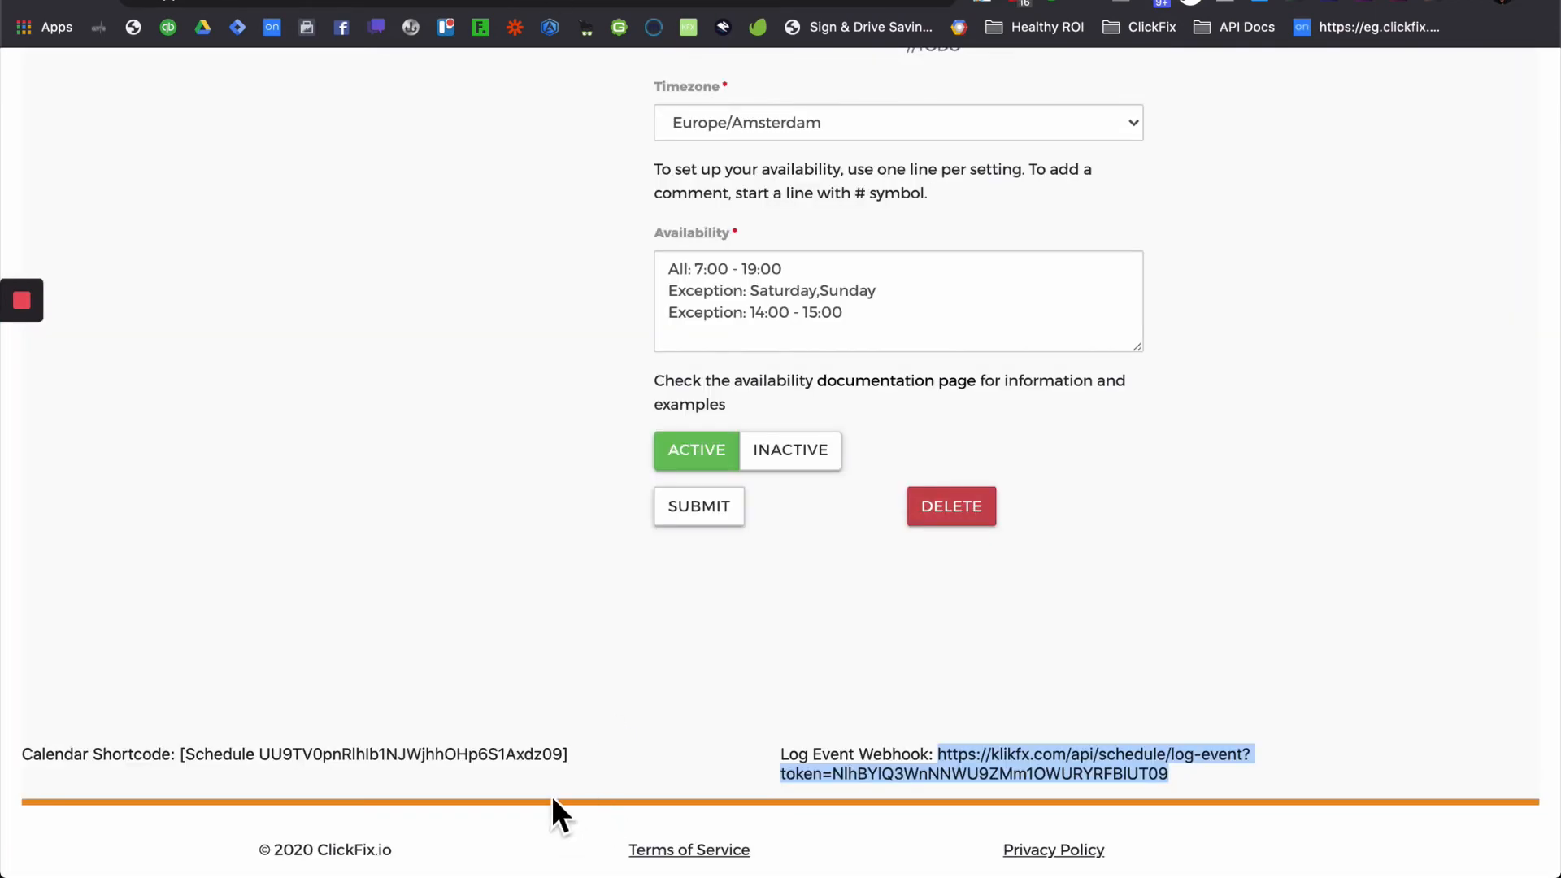
double_click(1016, 776)
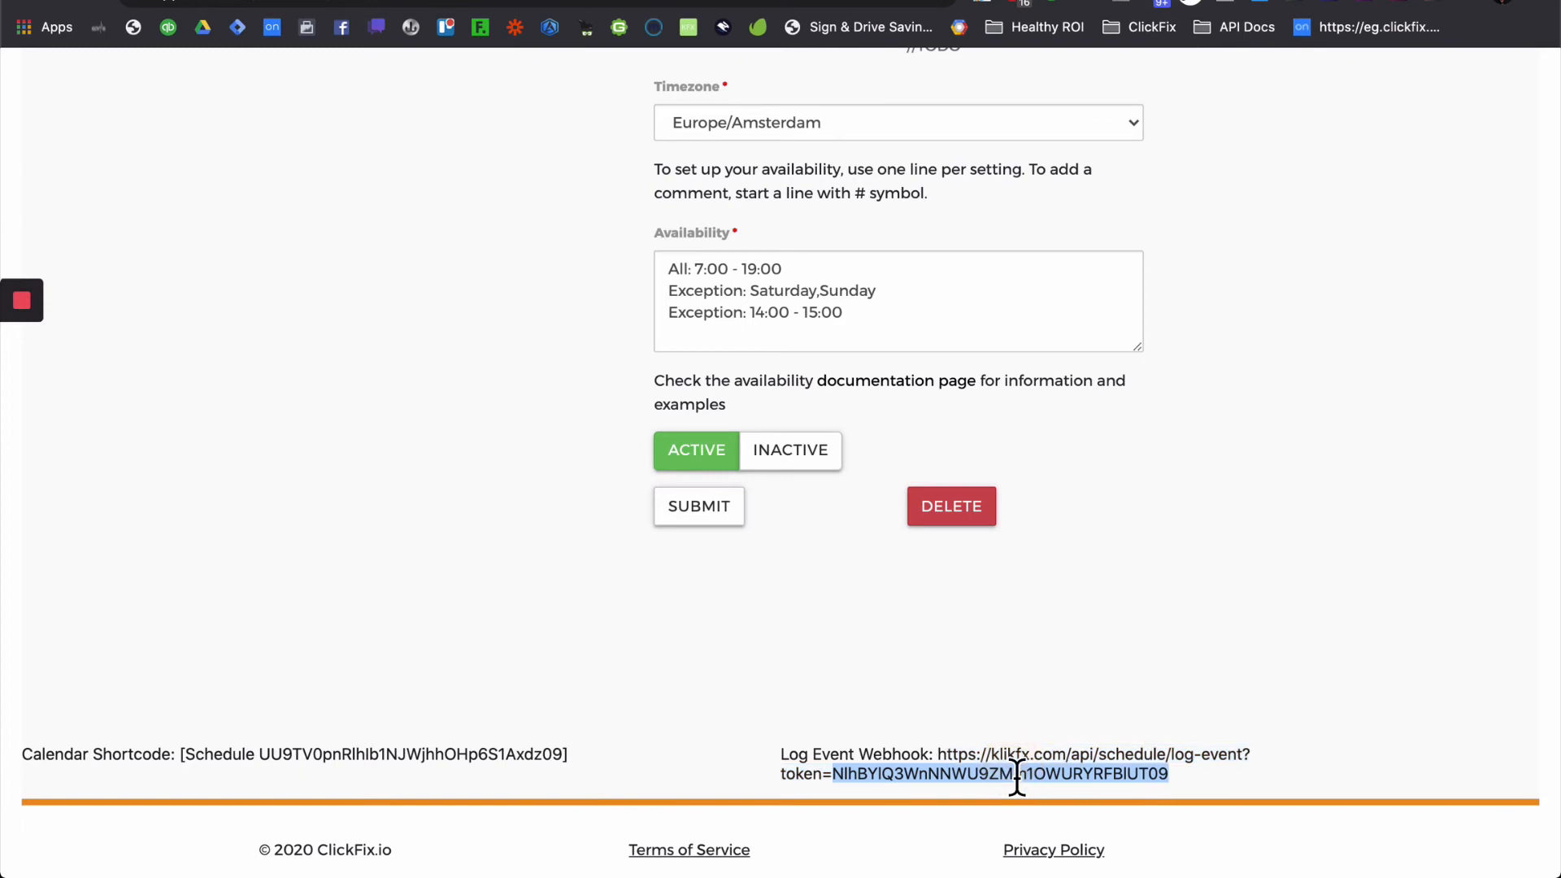
key("ctrl+Tab")
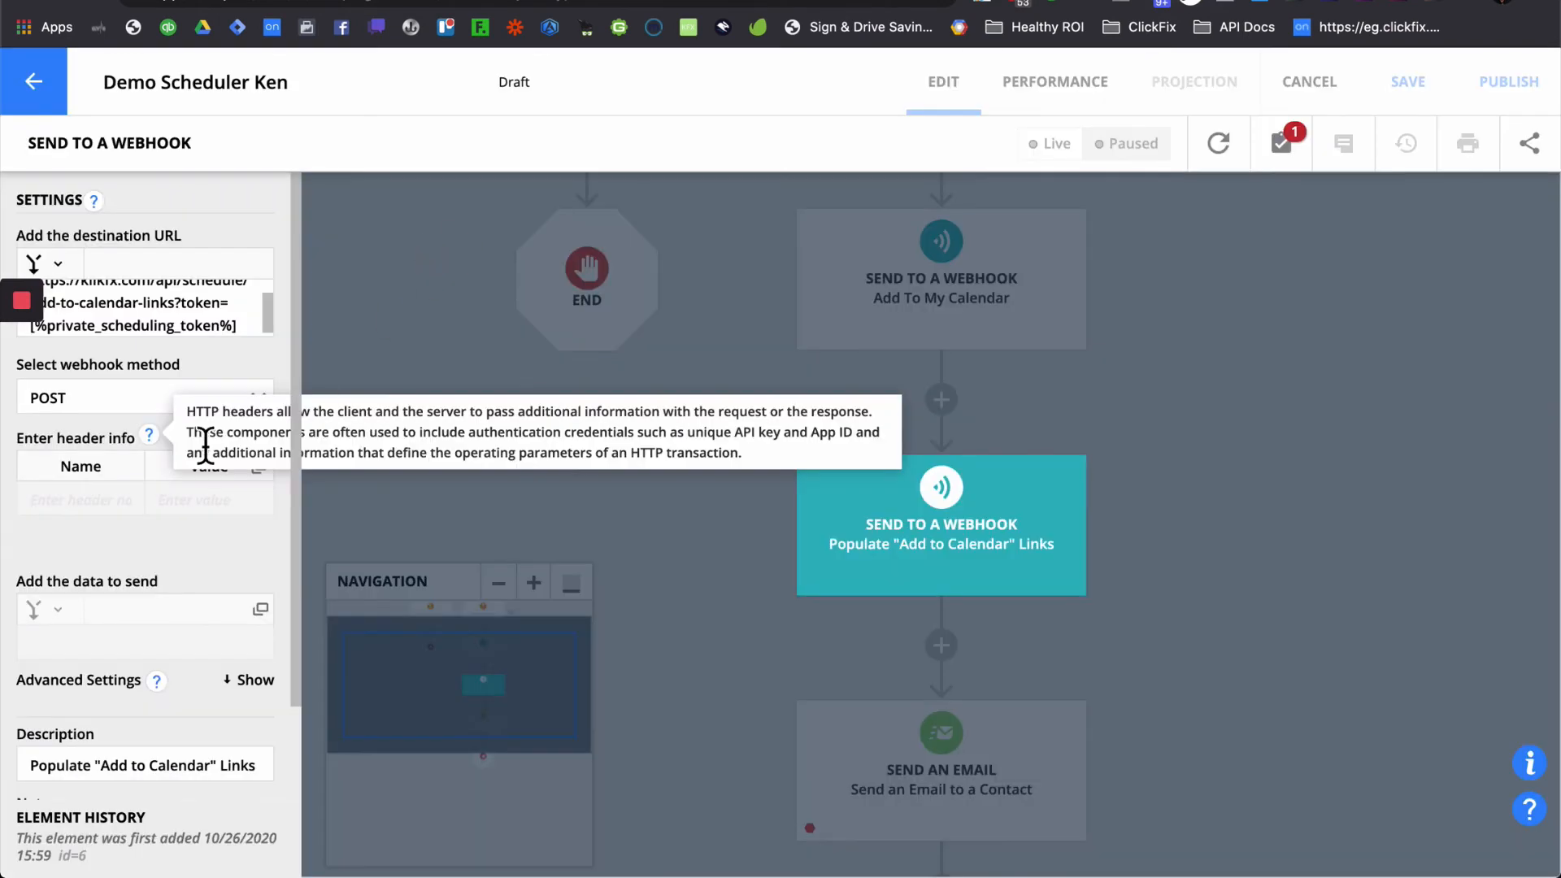
left_click_drag(251, 331, 22, 334)
key("BackSpace")
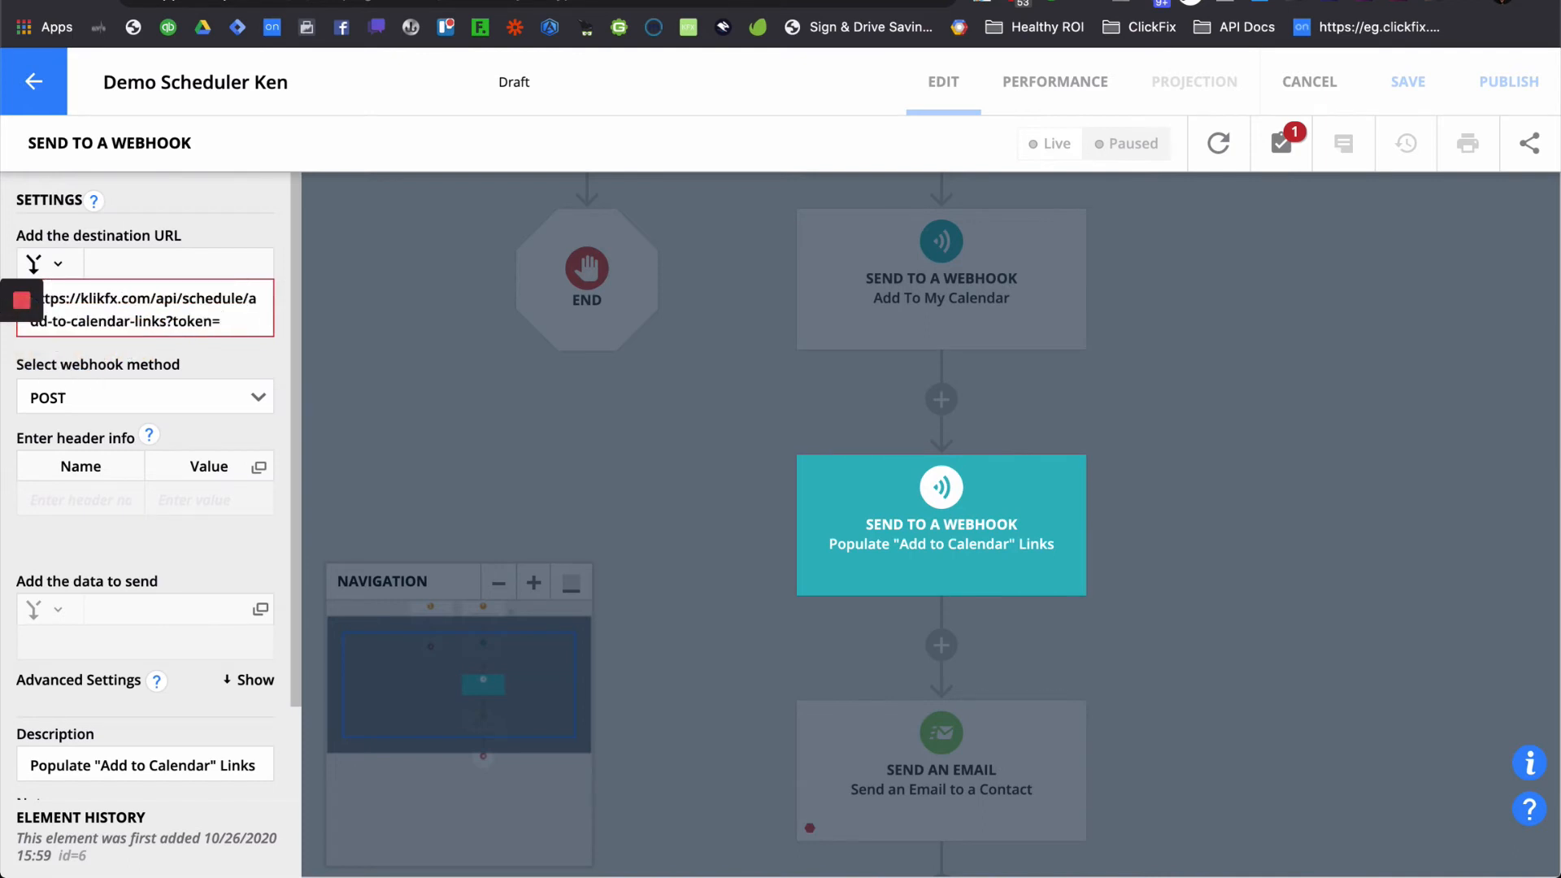
key("super+v")
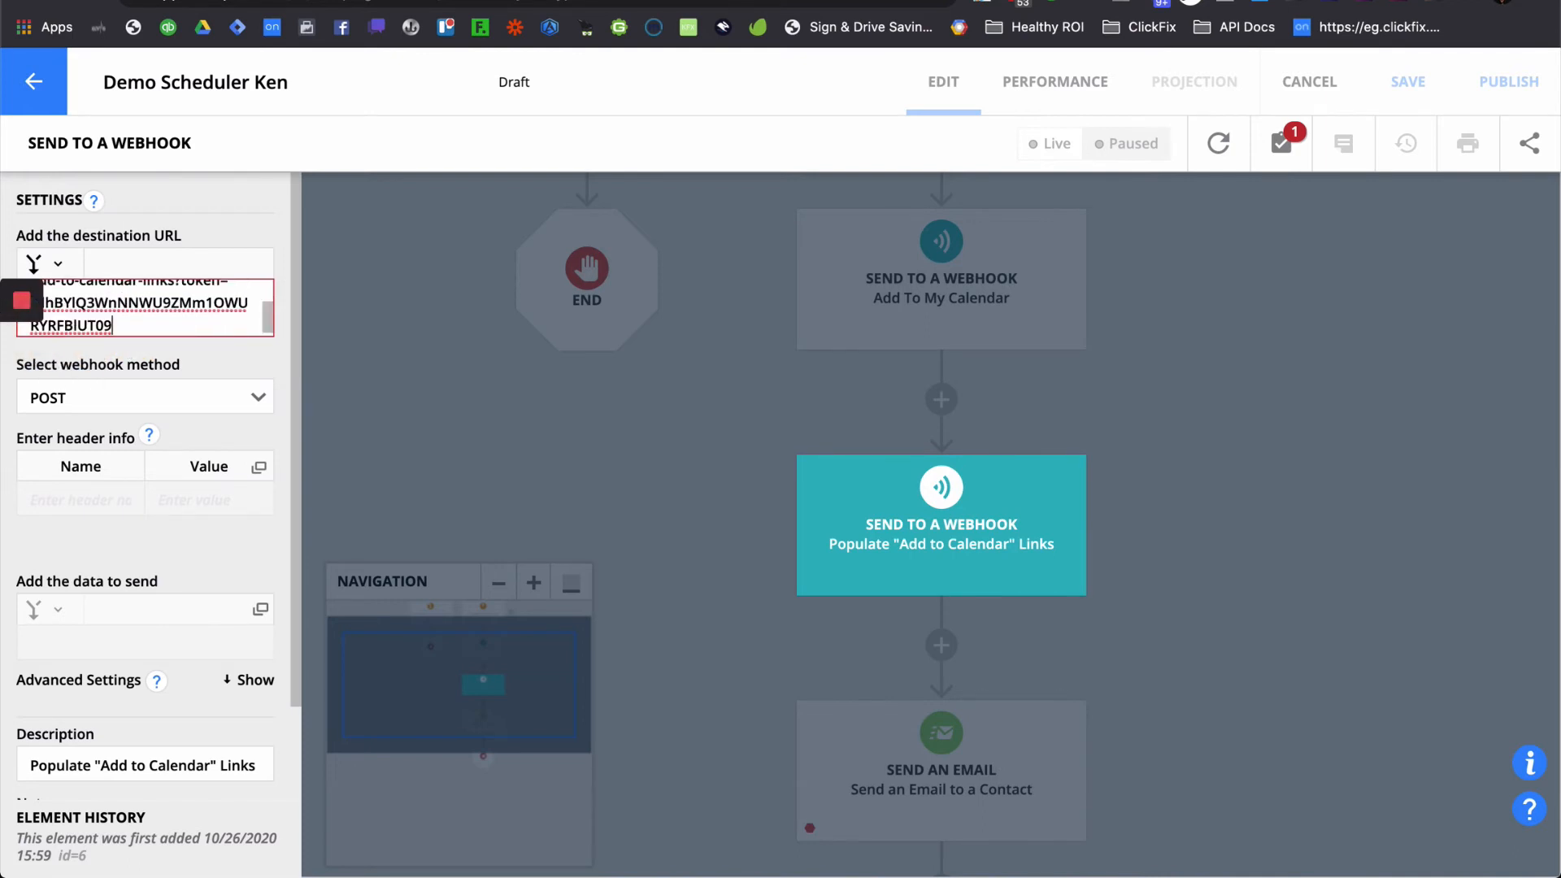
left_click(174, 642)
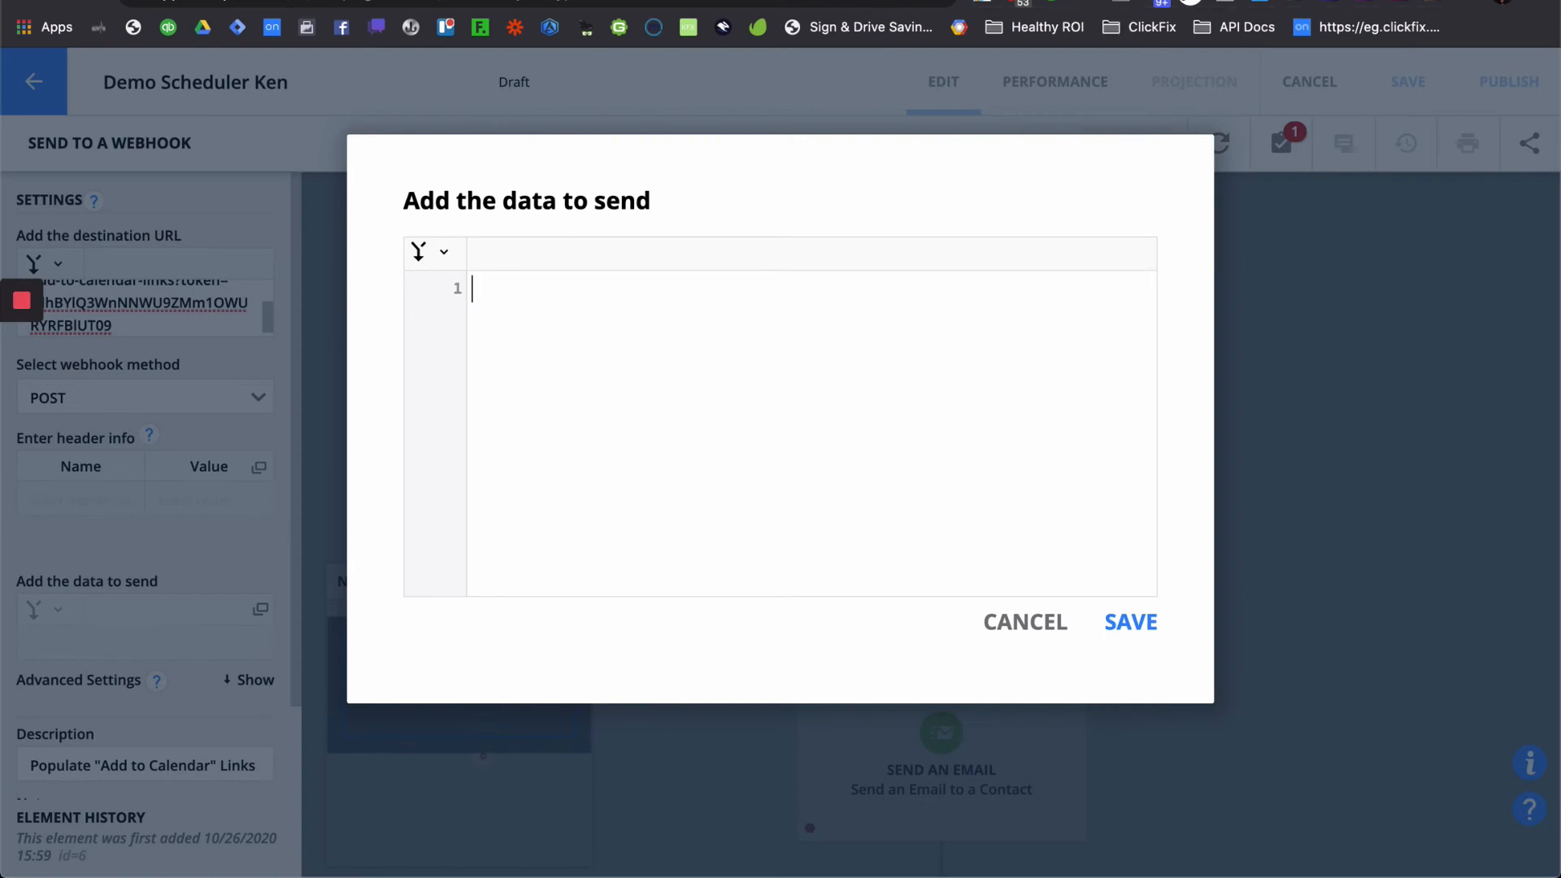
- Paste the ClickFix example query (title=Scheduled+Meeting, Google, Yahoo, ics links) as the data to send and save it
left_click(699, 1)
left_click(1408, 569)
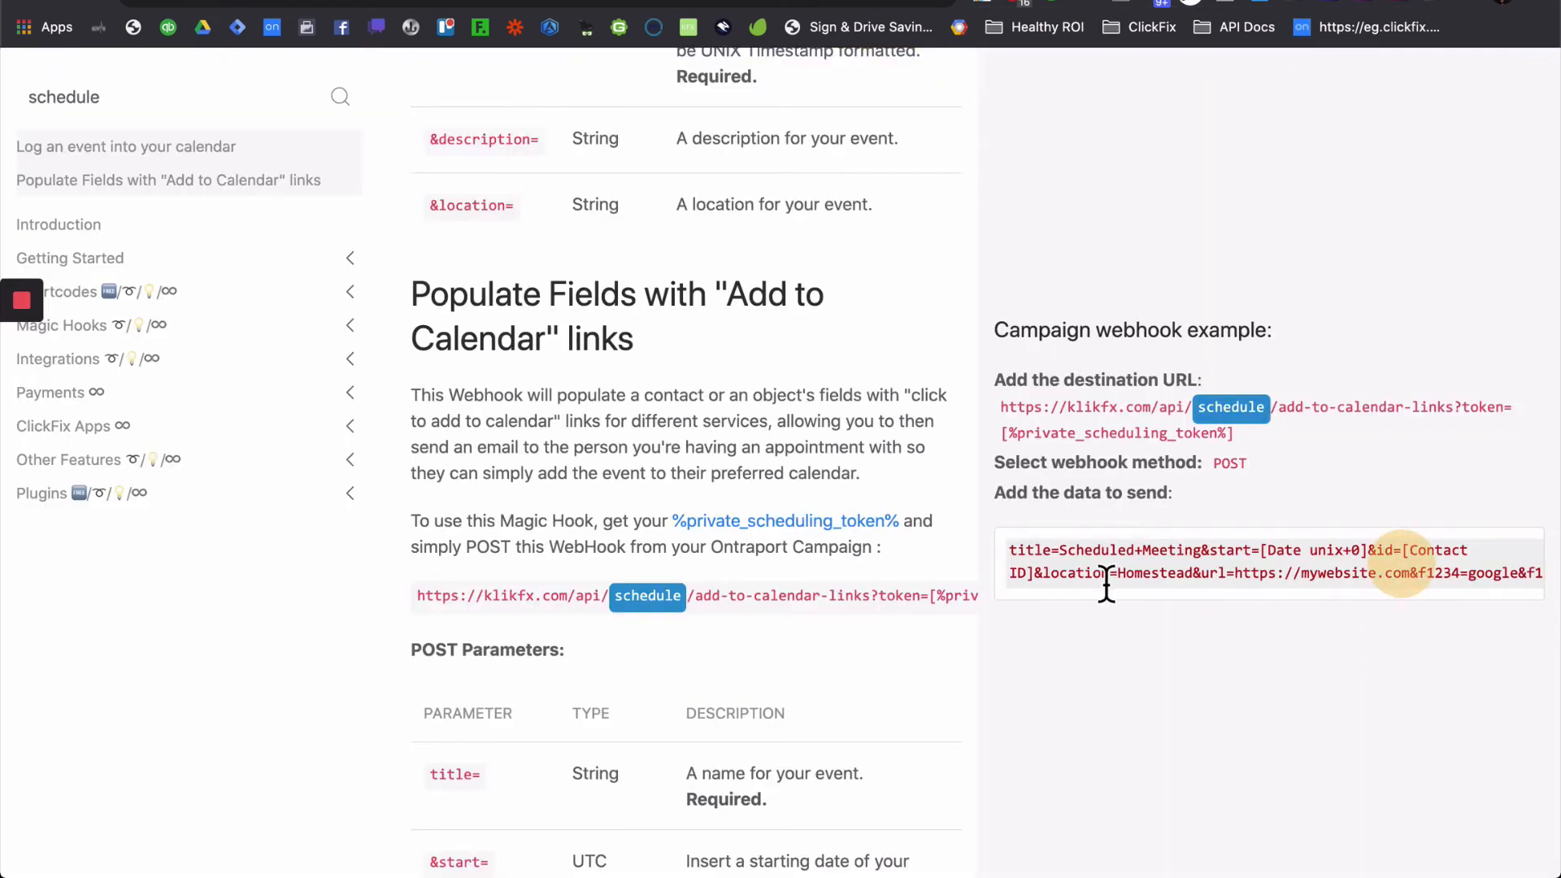
left_click_drag(1016, 559, 1046, 642)
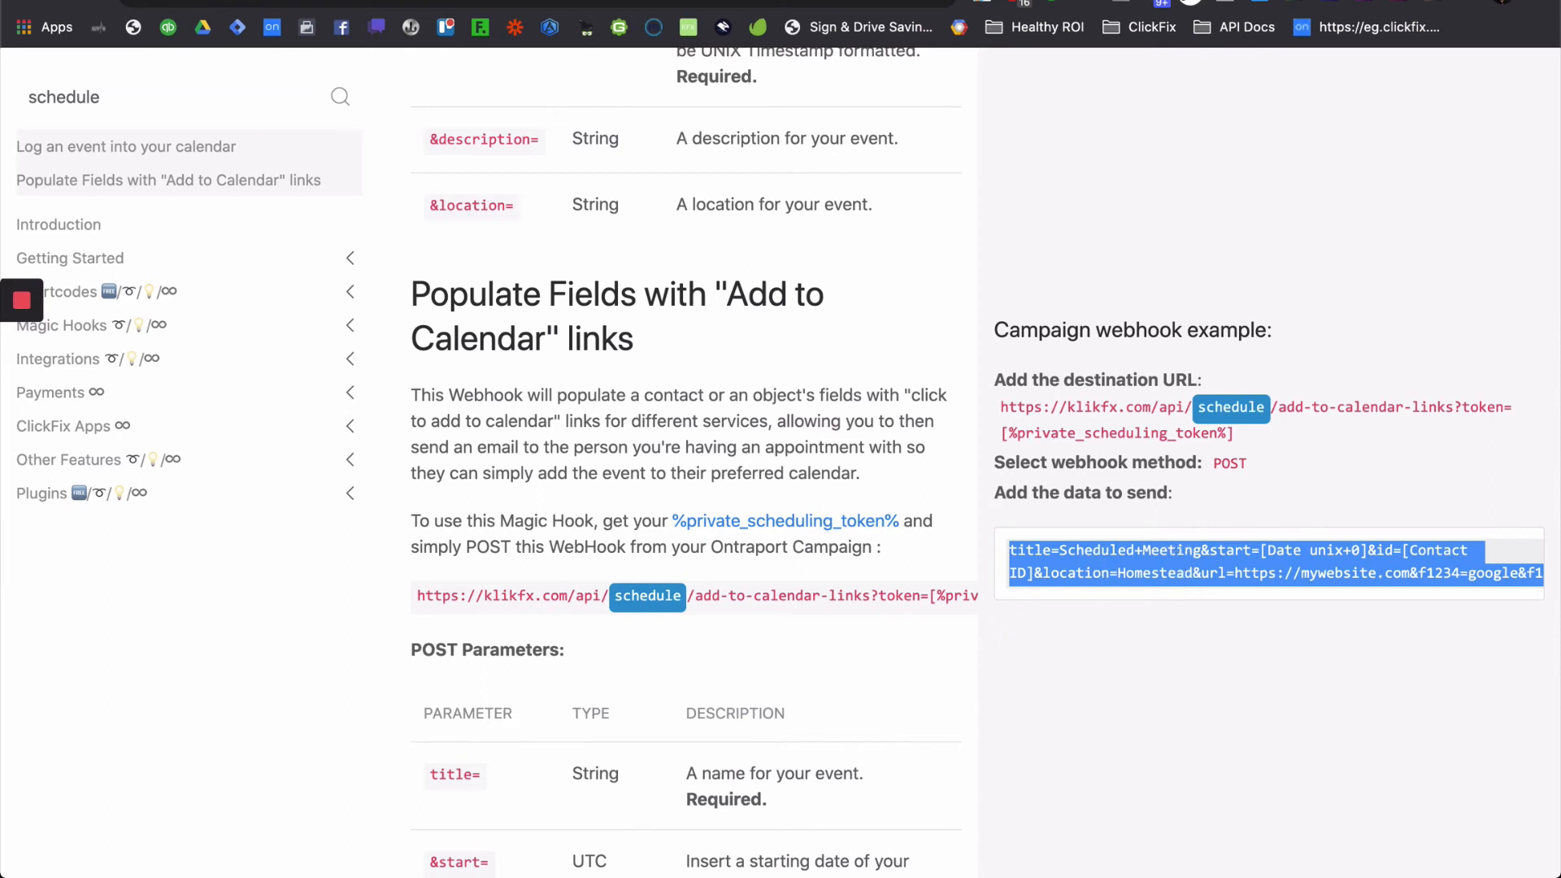
key("ctrl+shift+Tab")
type("title=Scheduled+Meeting&start=[Date unix+0]&id=[Contact ID]&location=Homestead&url=https://mywebsite.com&f1234=google&f1235=yahoo&f1236=ics")
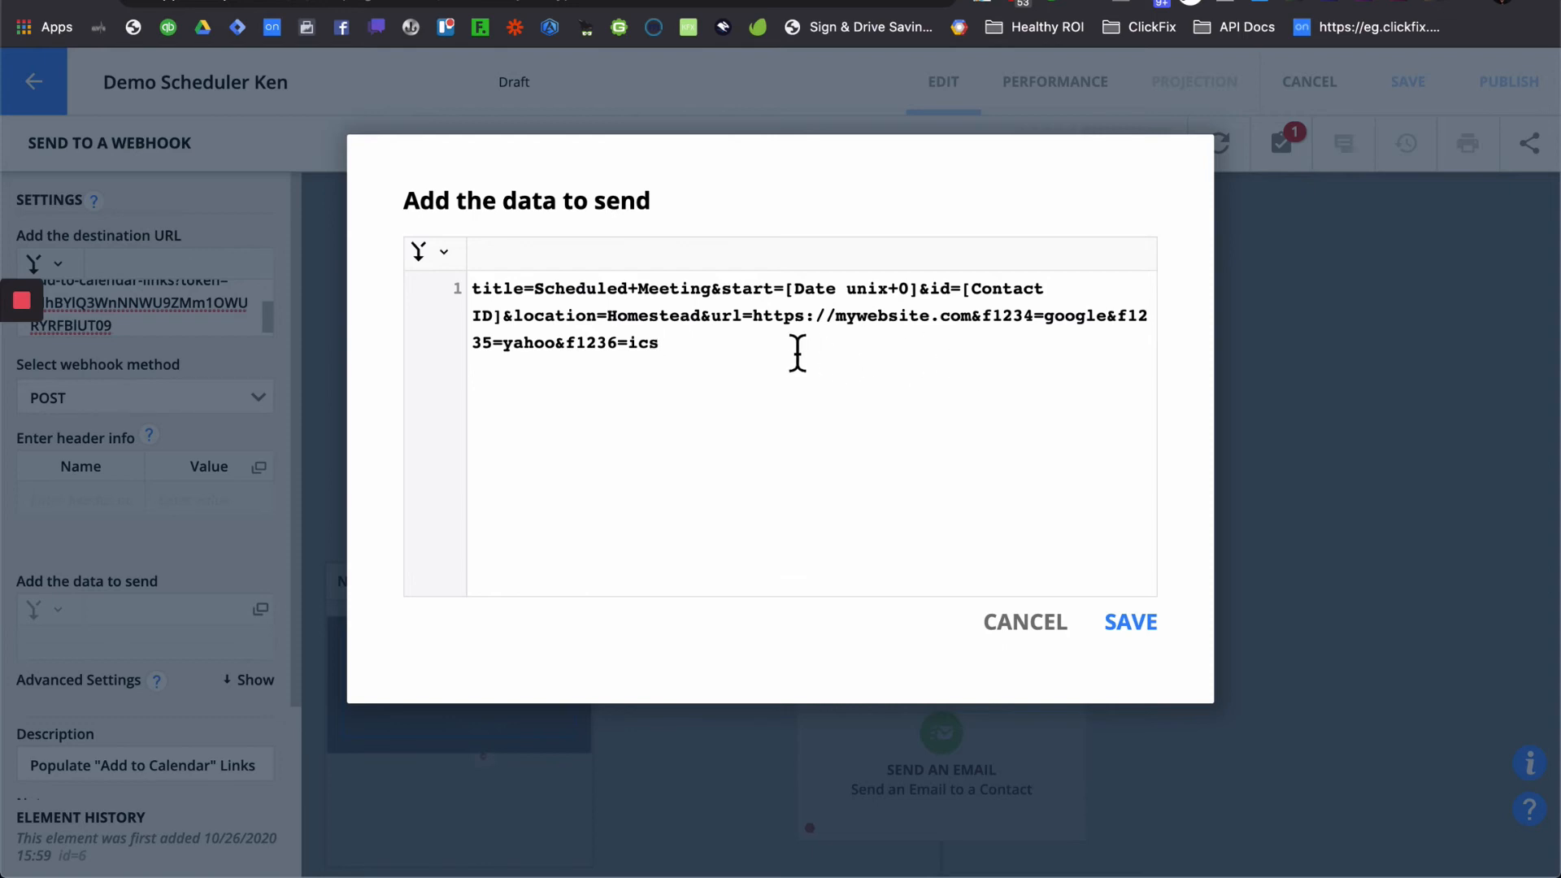
left_click_drag(763, 352, 968, 347)
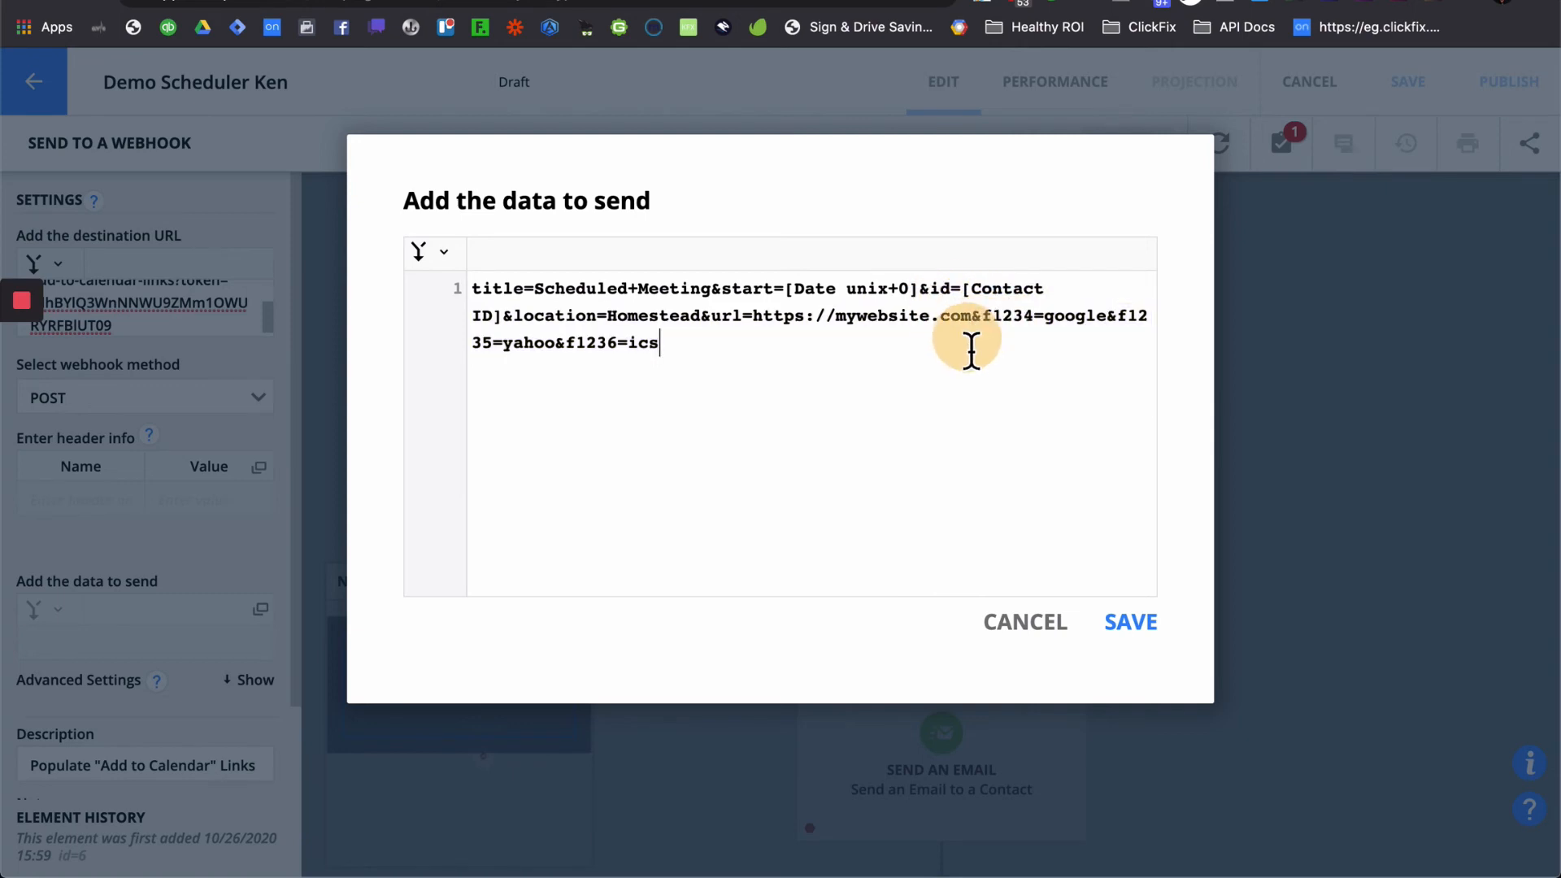
left_click(928, 301)
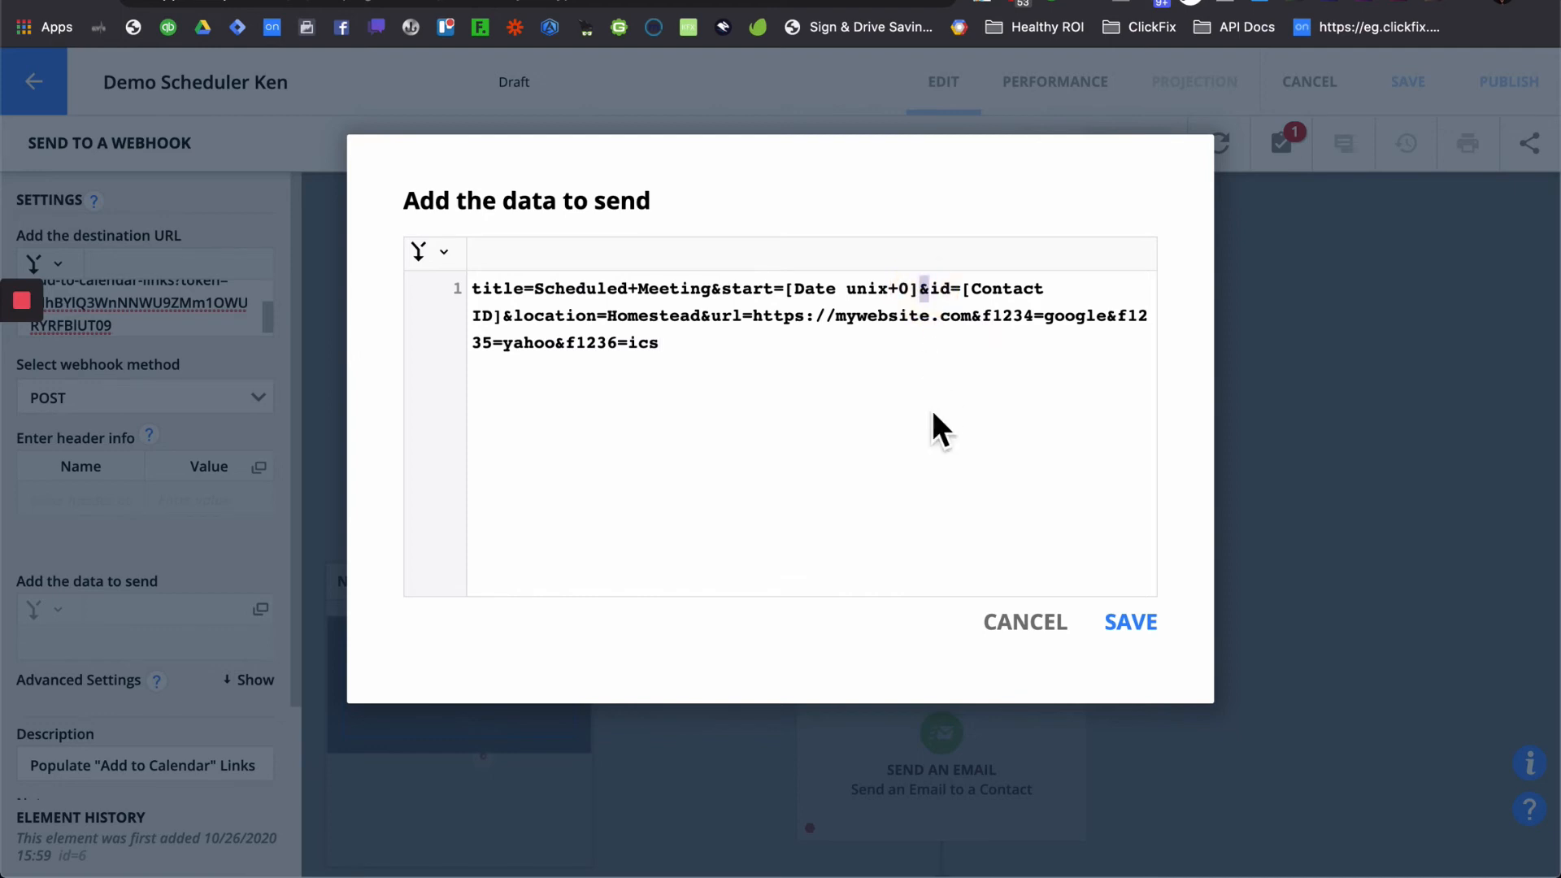
left_click(1126, 638)
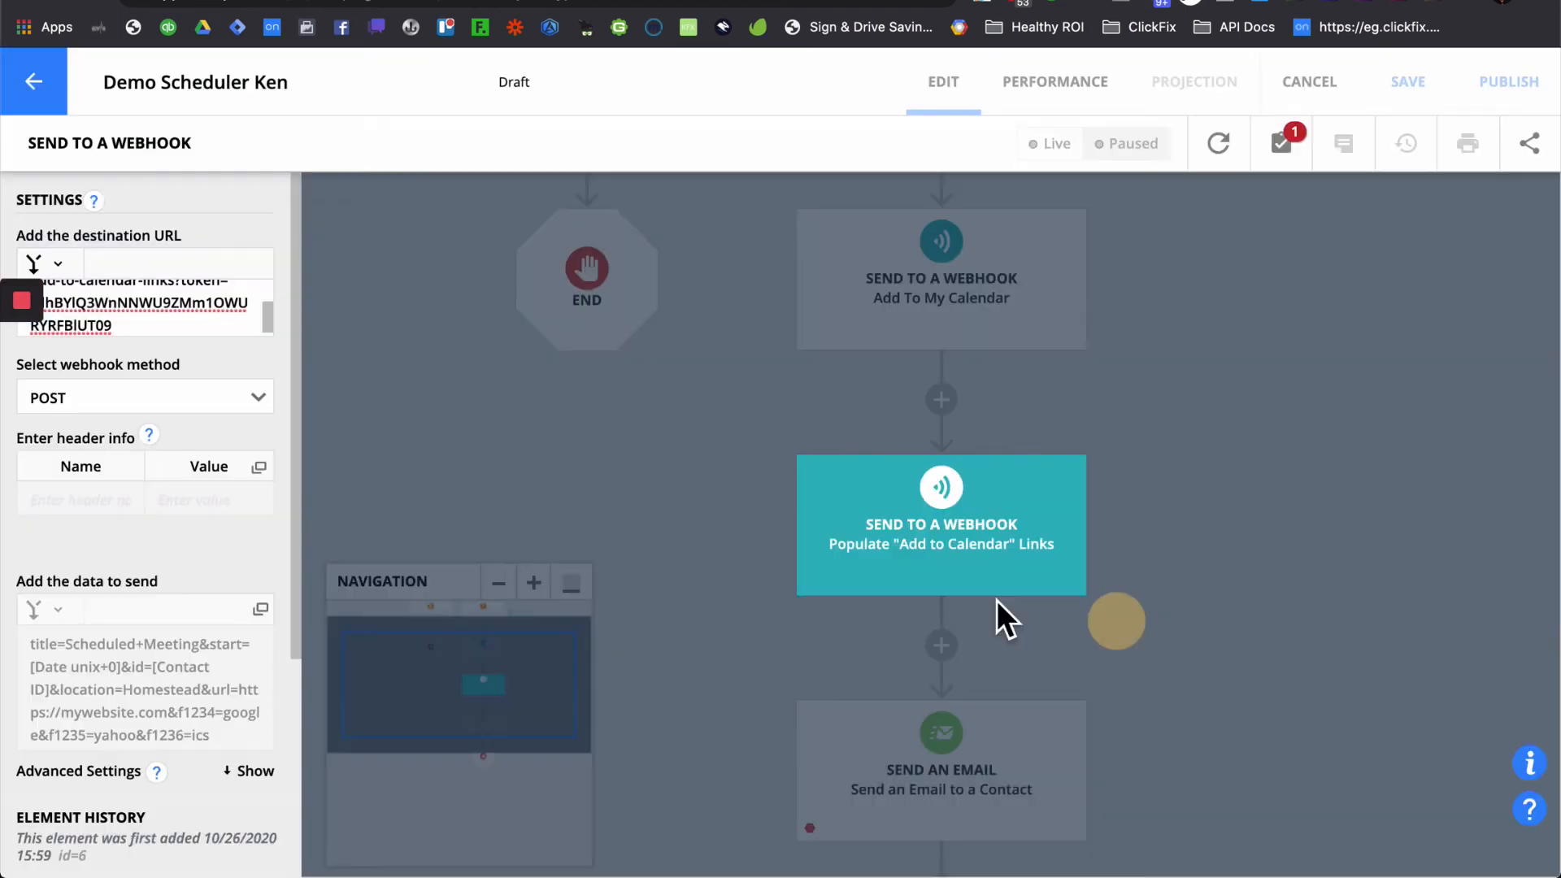
left_click(846, 367)
- Copy the personalised meeting title from the Add To My Calendar webhook's data
left_click(955, 314)
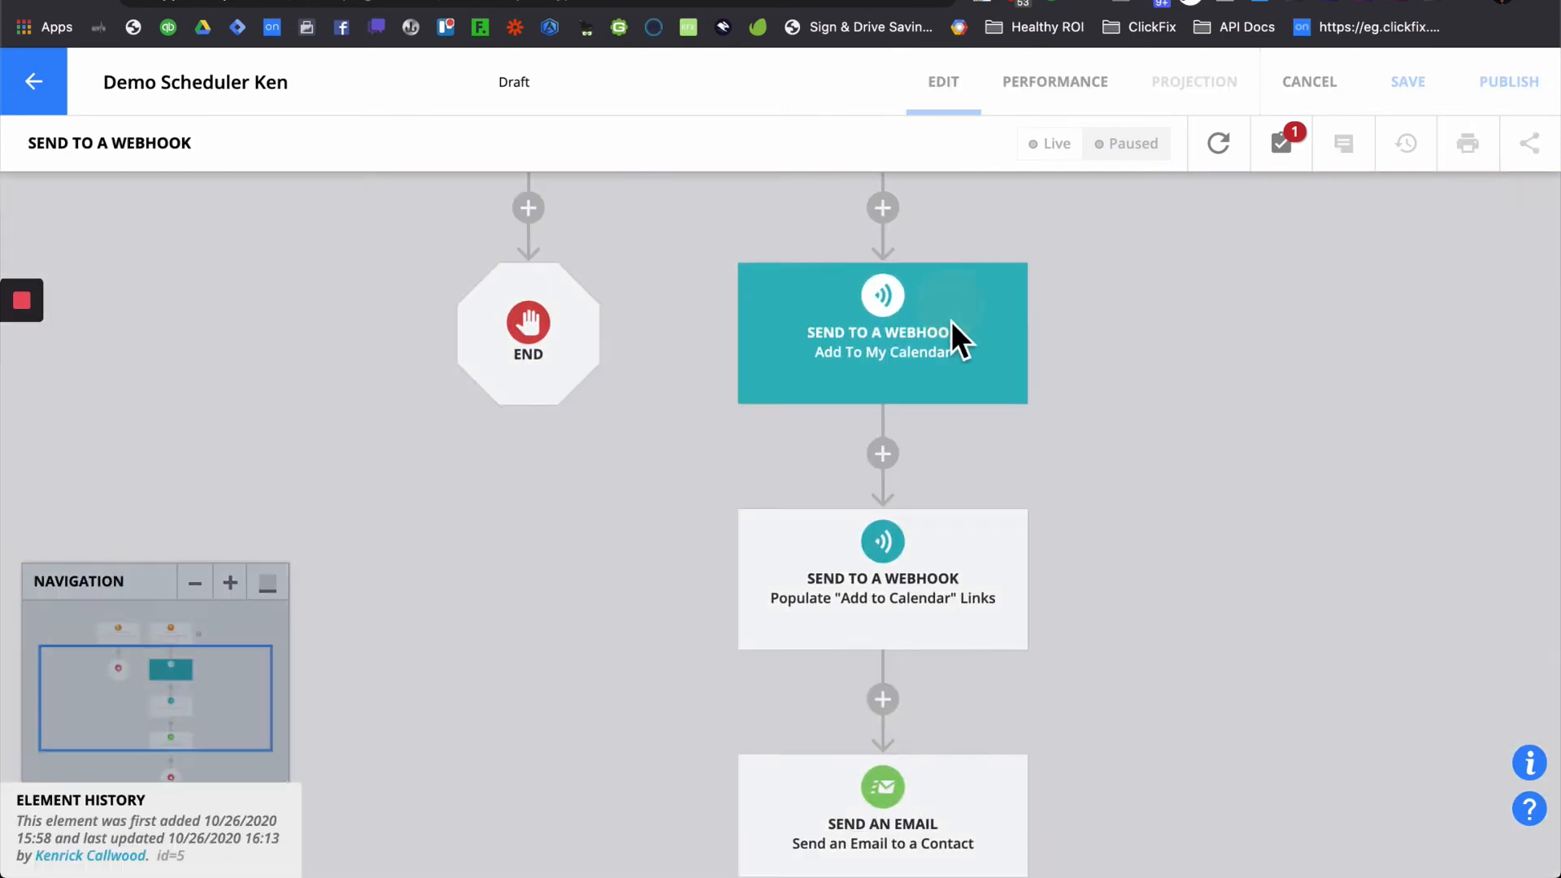
left_click(140, 683)
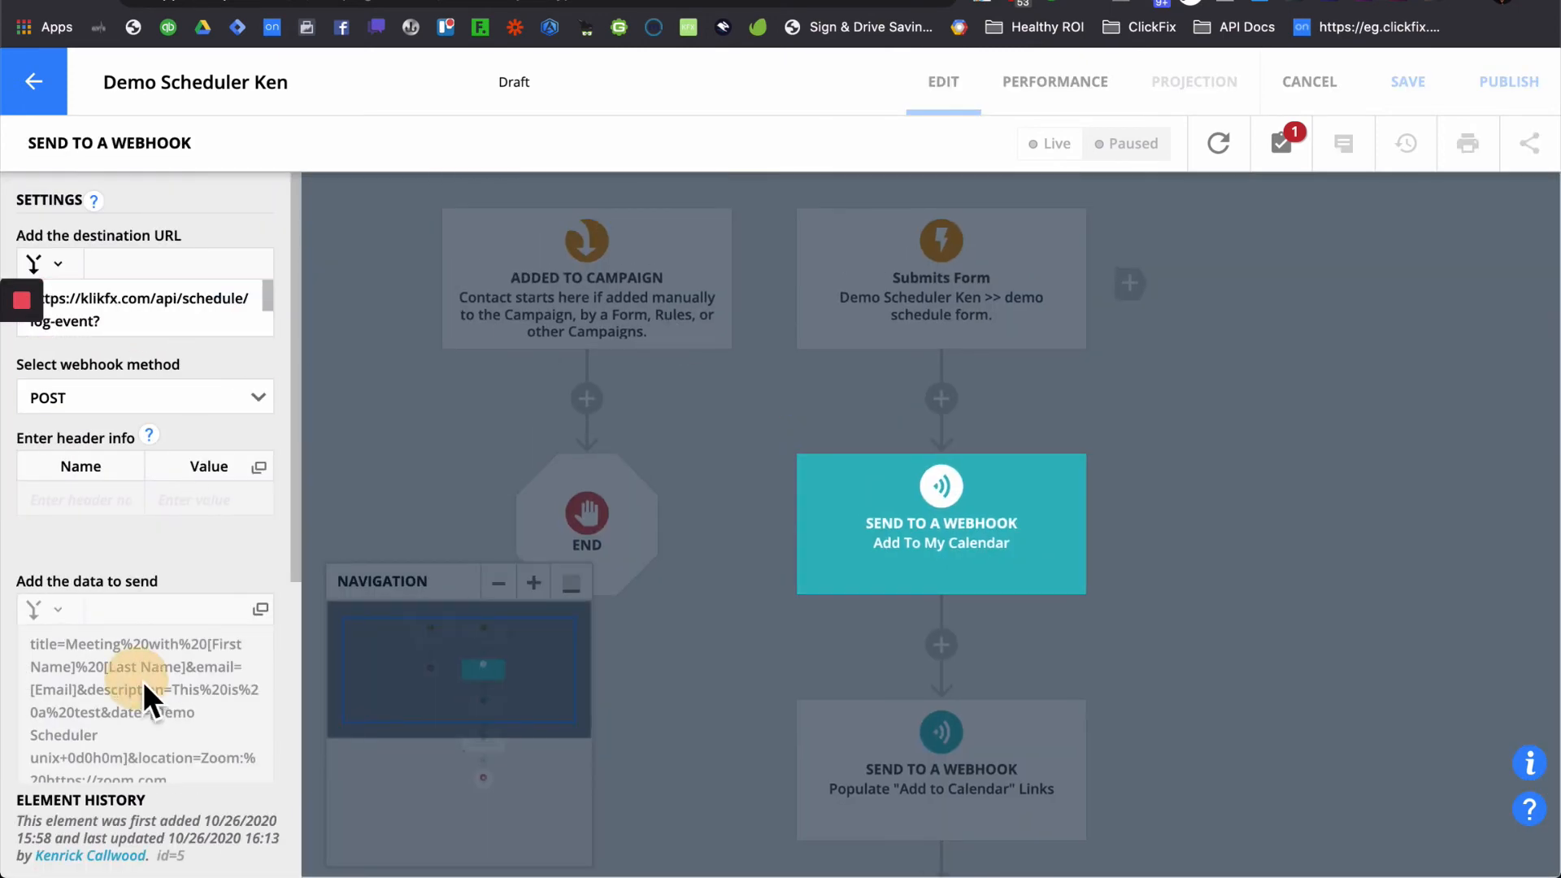
left_click_drag(534, 290, 982, 291)
key("super+c")
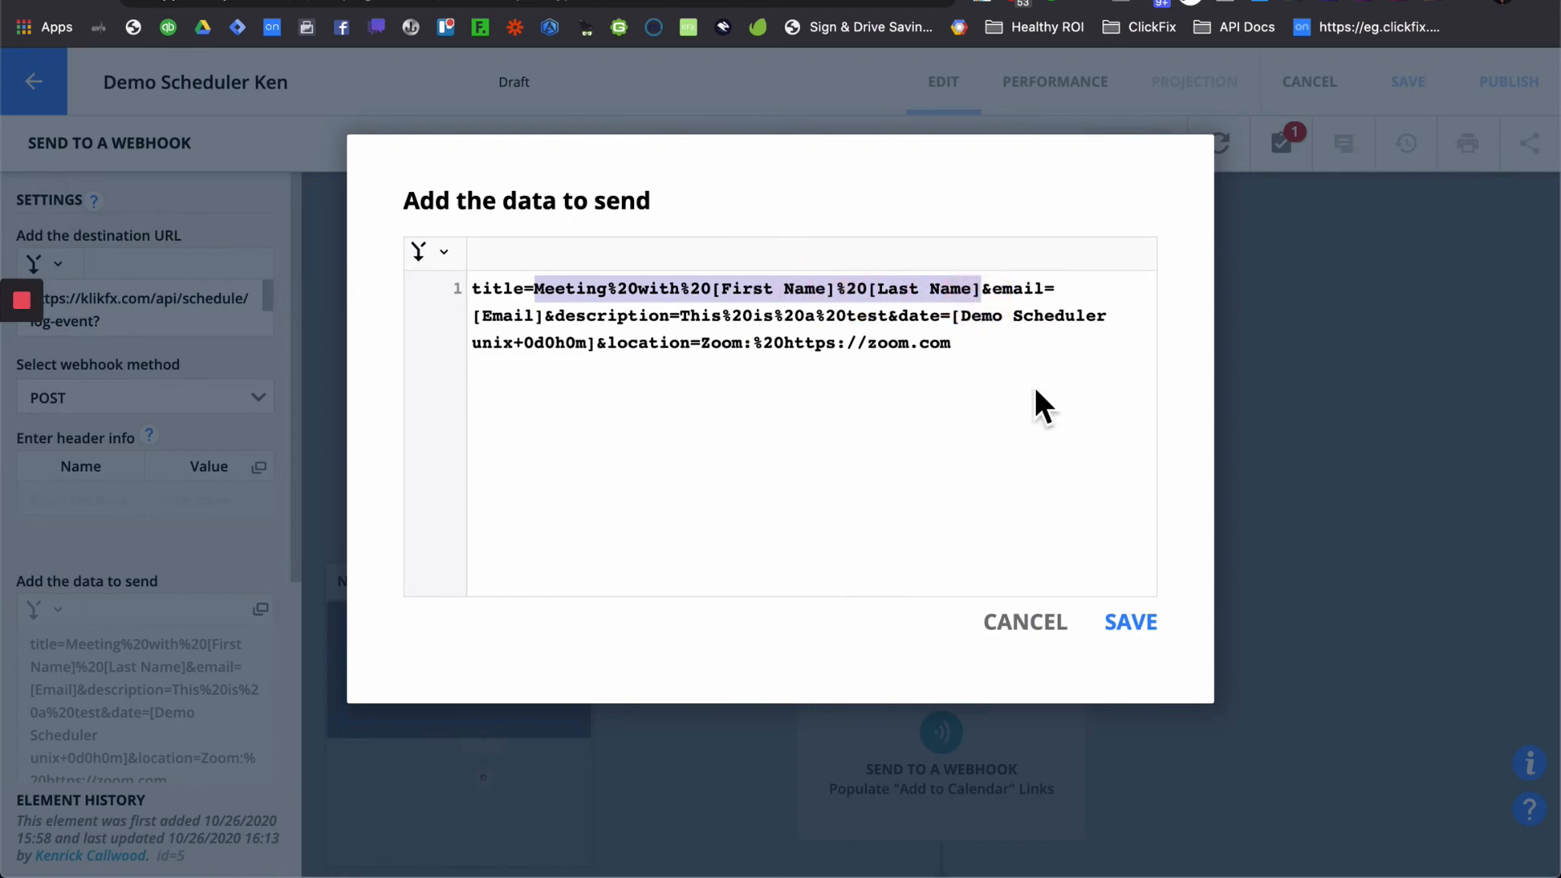
left_click(1026, 627)
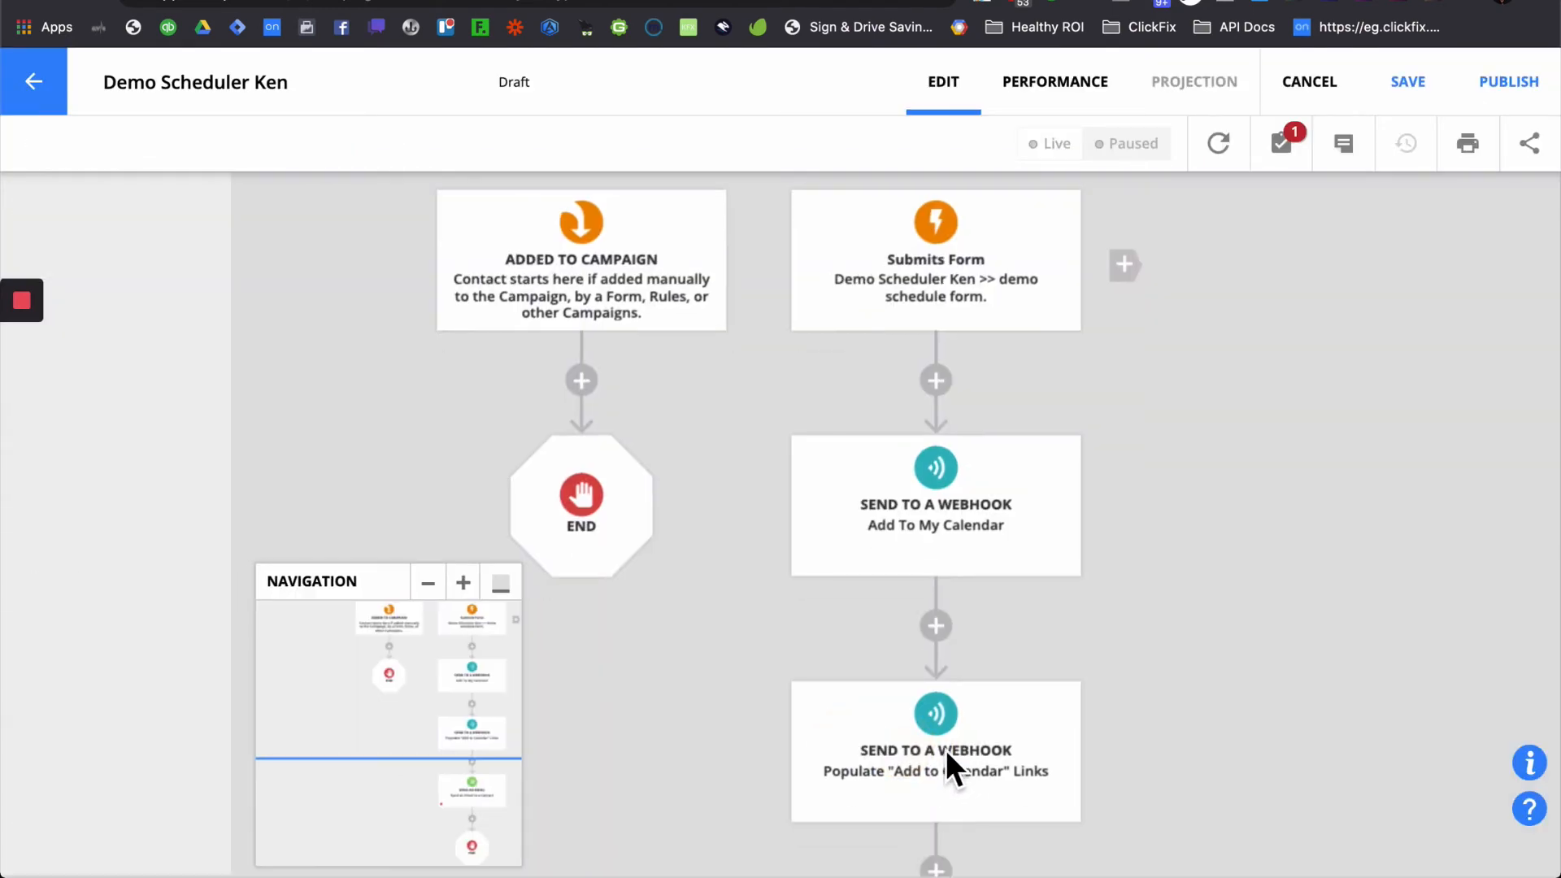
left_click(939, 752)
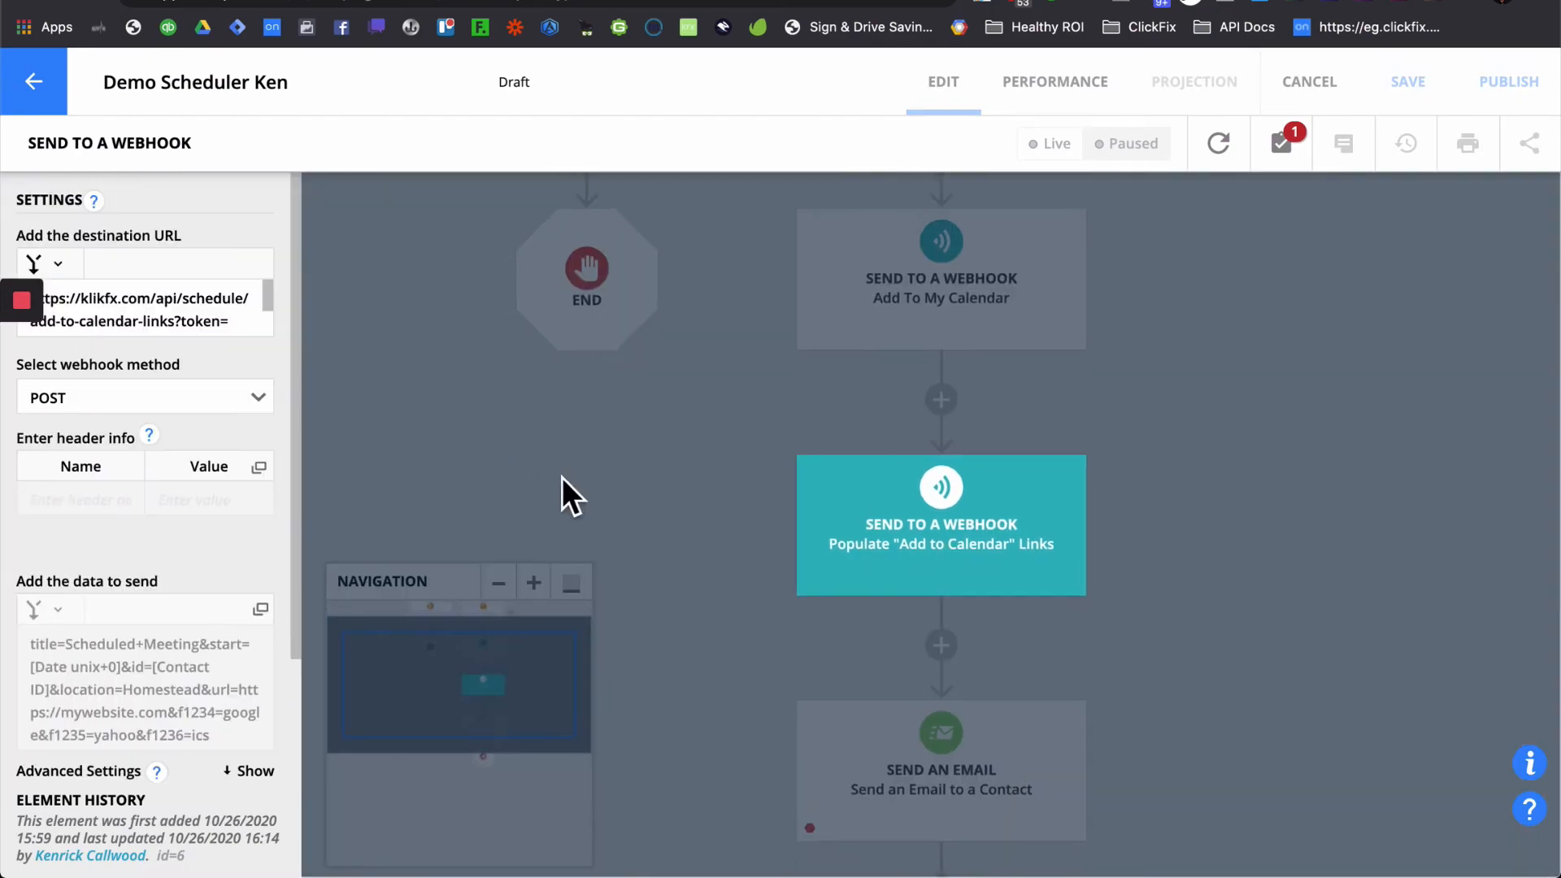
- Replace Scheduled+Meeting with Meeting%20with%20[First Name]%20[Last Name] and delete the old start date field
left_click(130, 678)
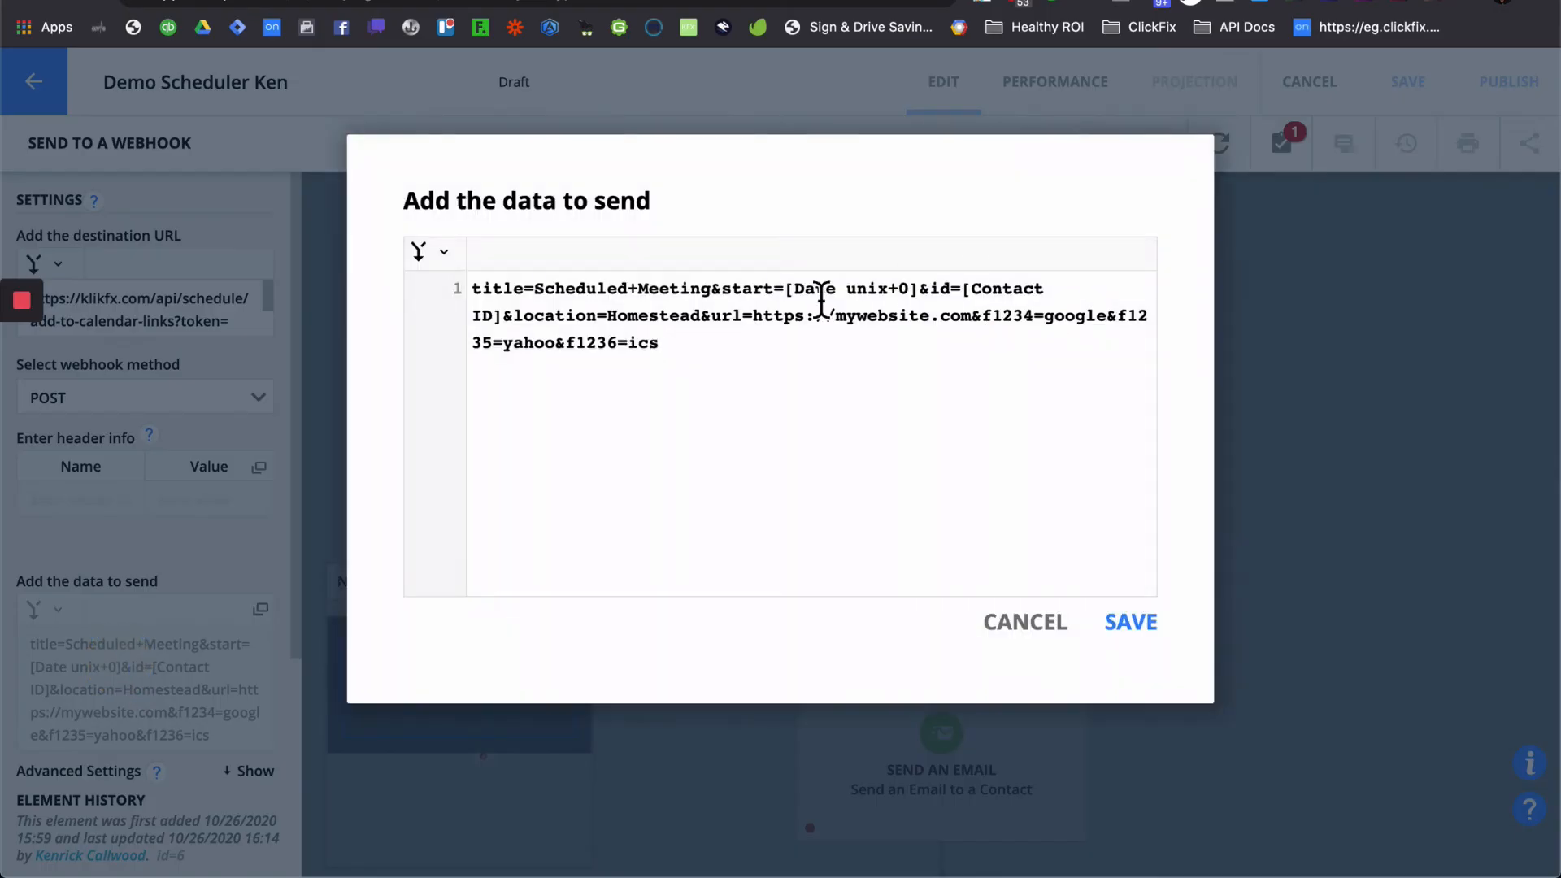
left_click_drag(719, 297, 543, 305)
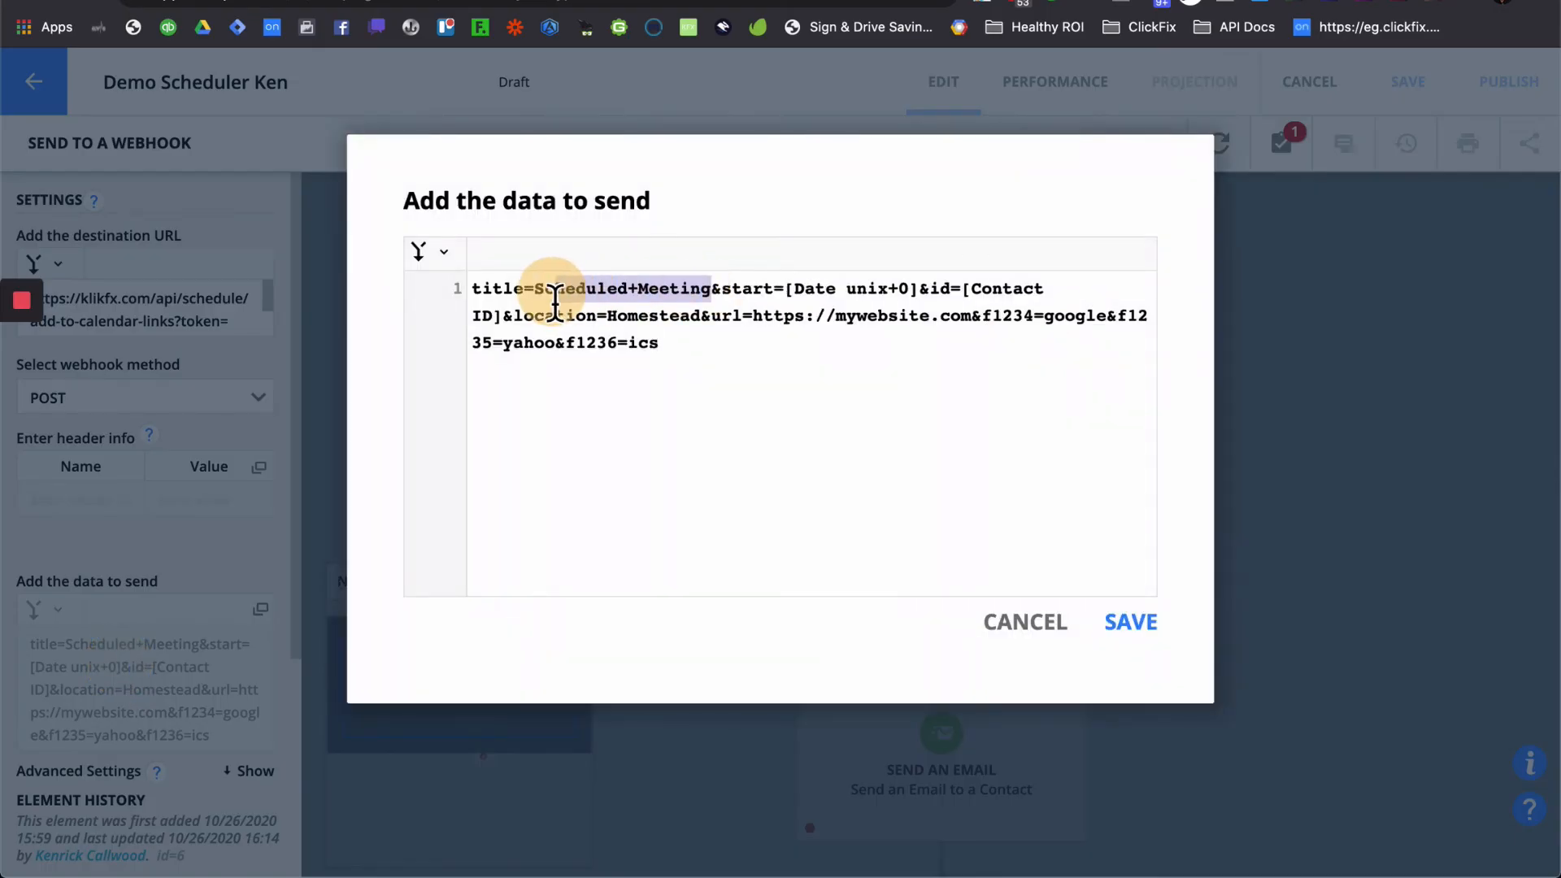
key("super+v")
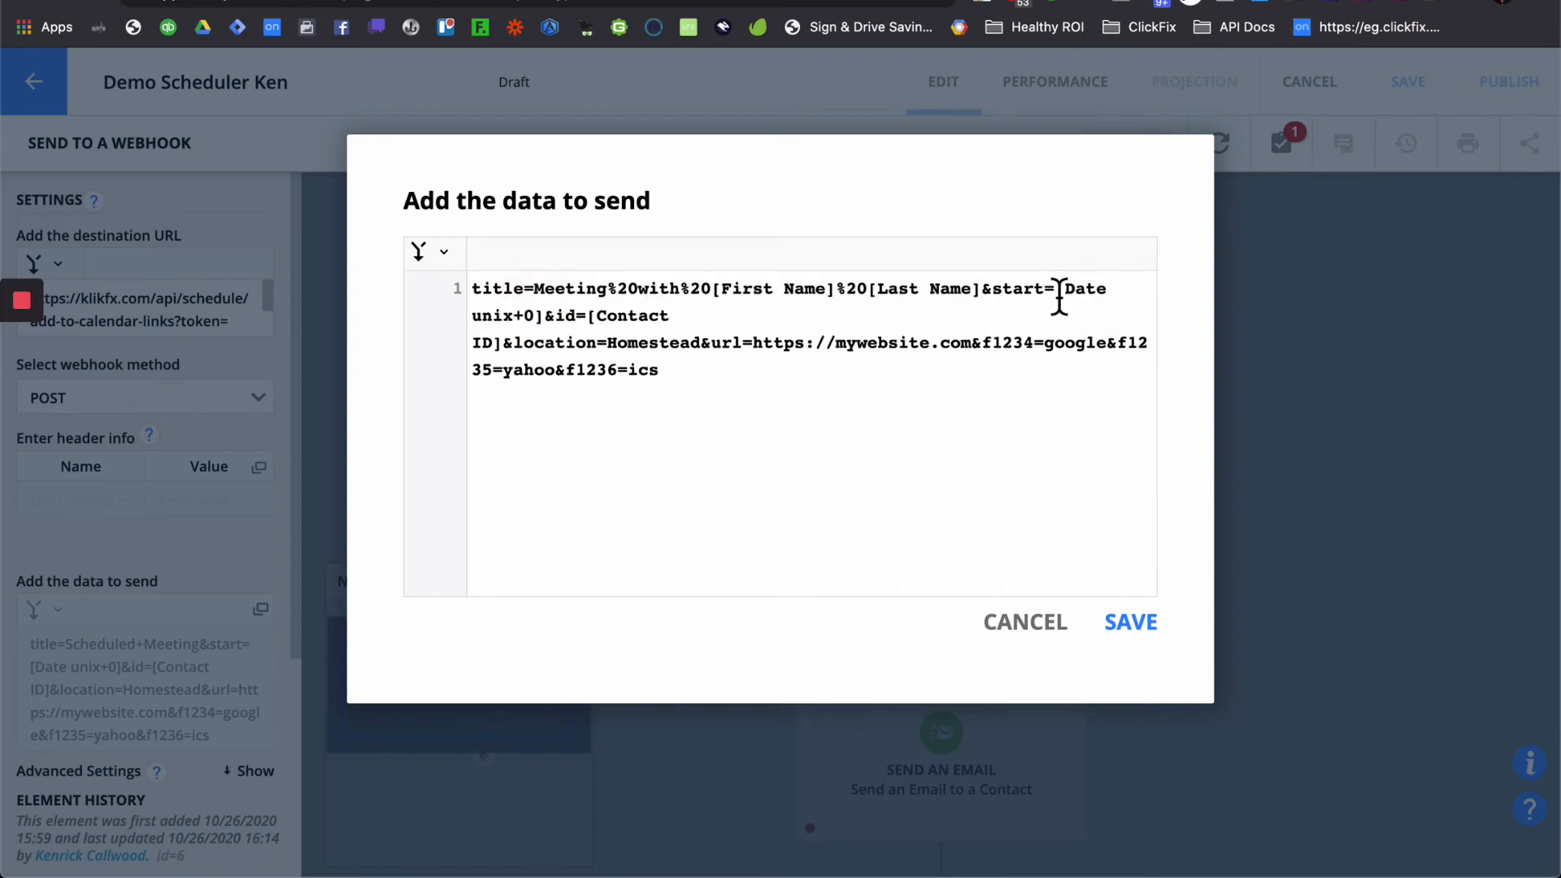
left_click_drag(1057, 291, 542, 328)
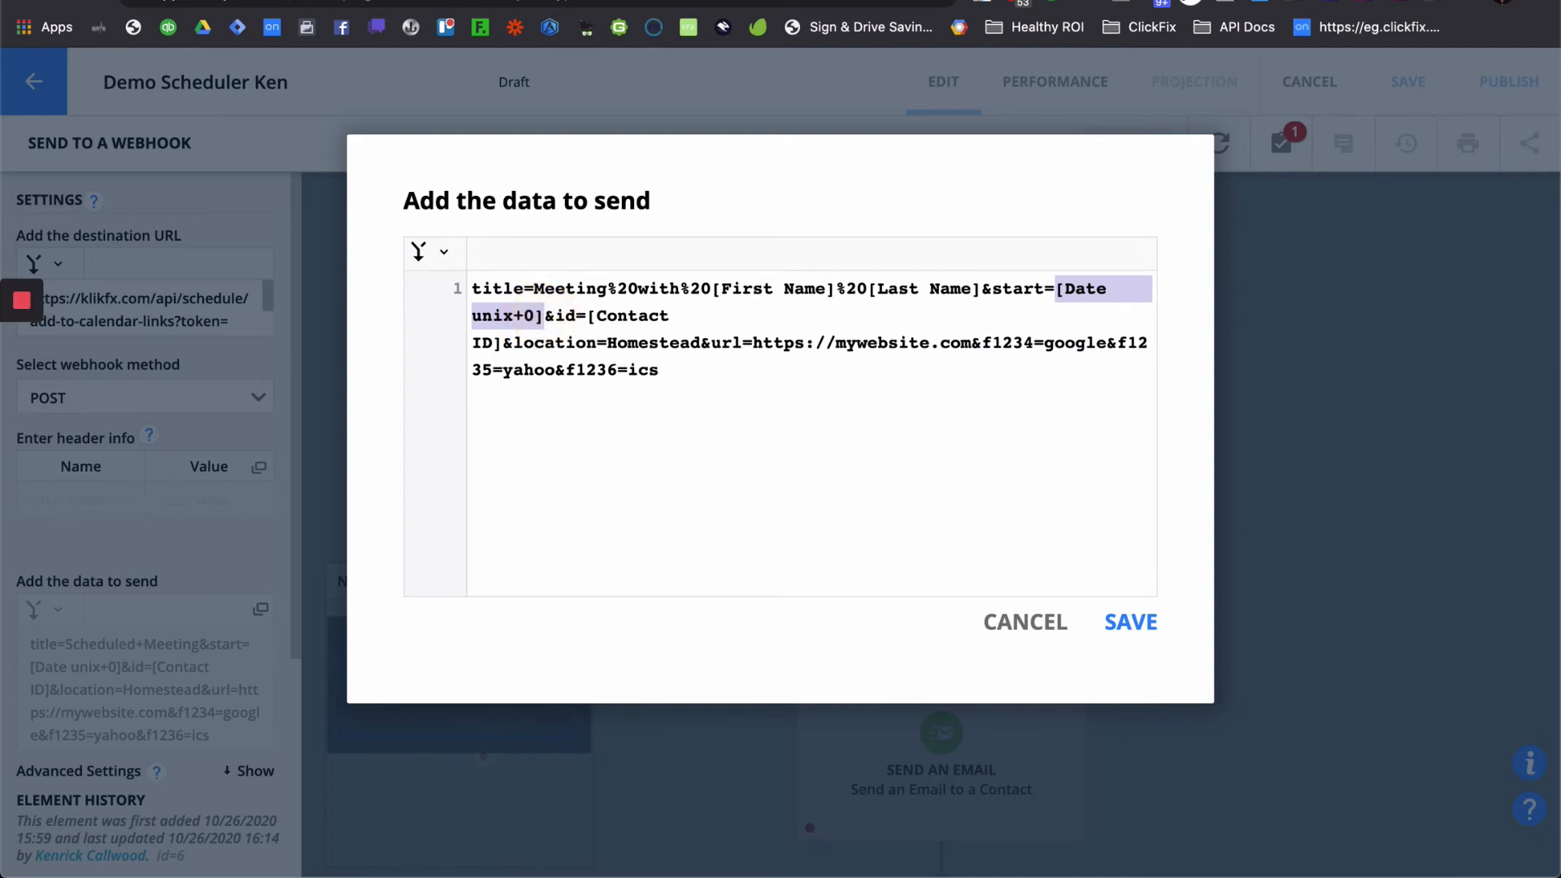
key("BackSpace")
- Insert the Demo Scheduler merge field as the start value, formatted as a Unix timestamp
left_click(463, 254)
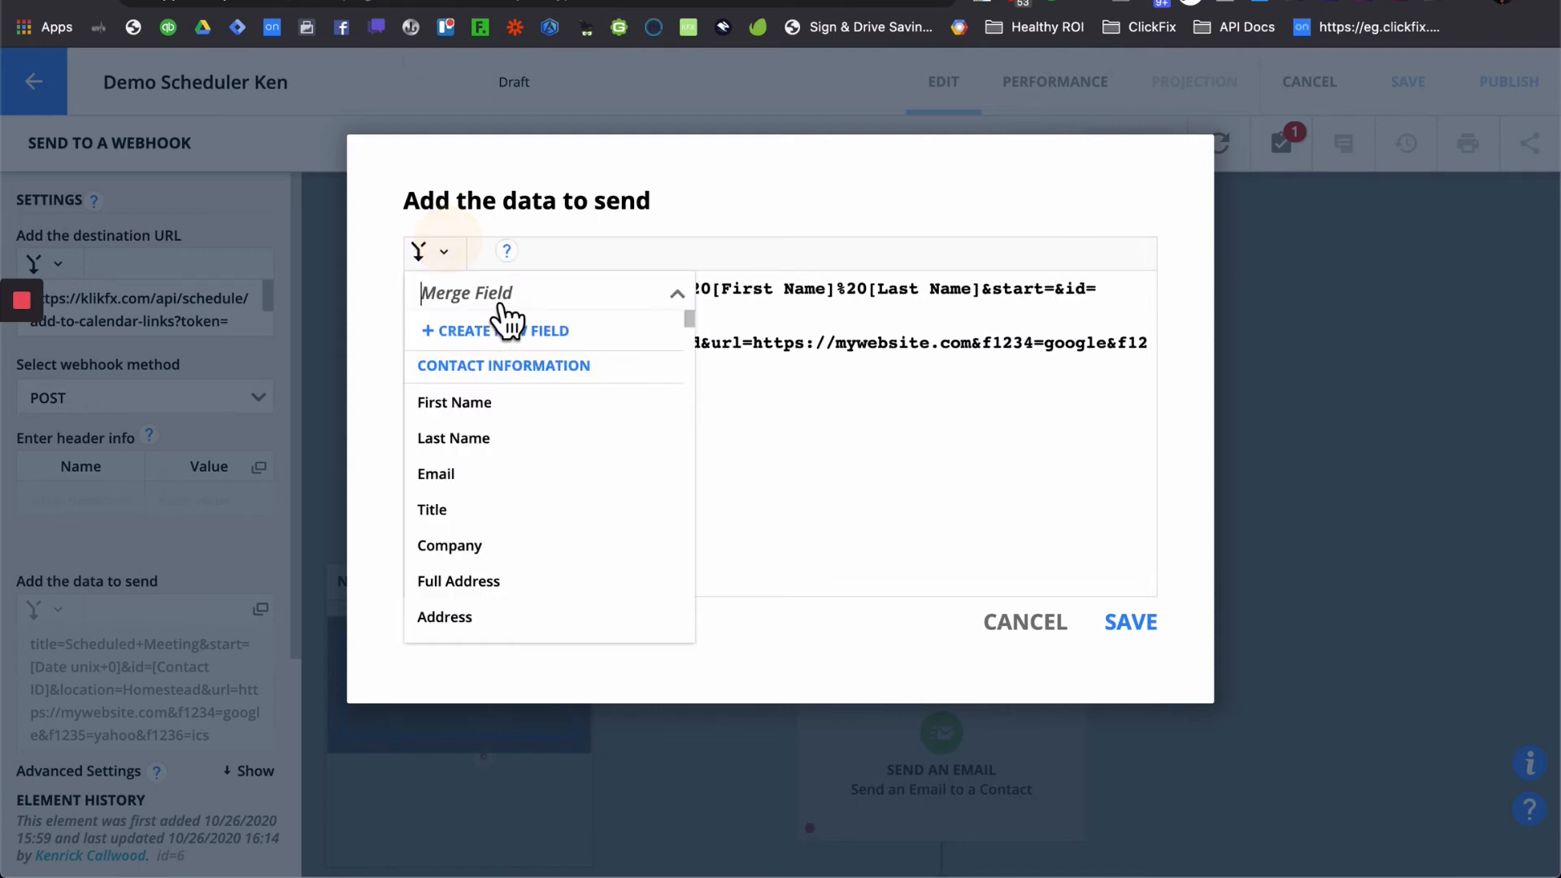
type("call")
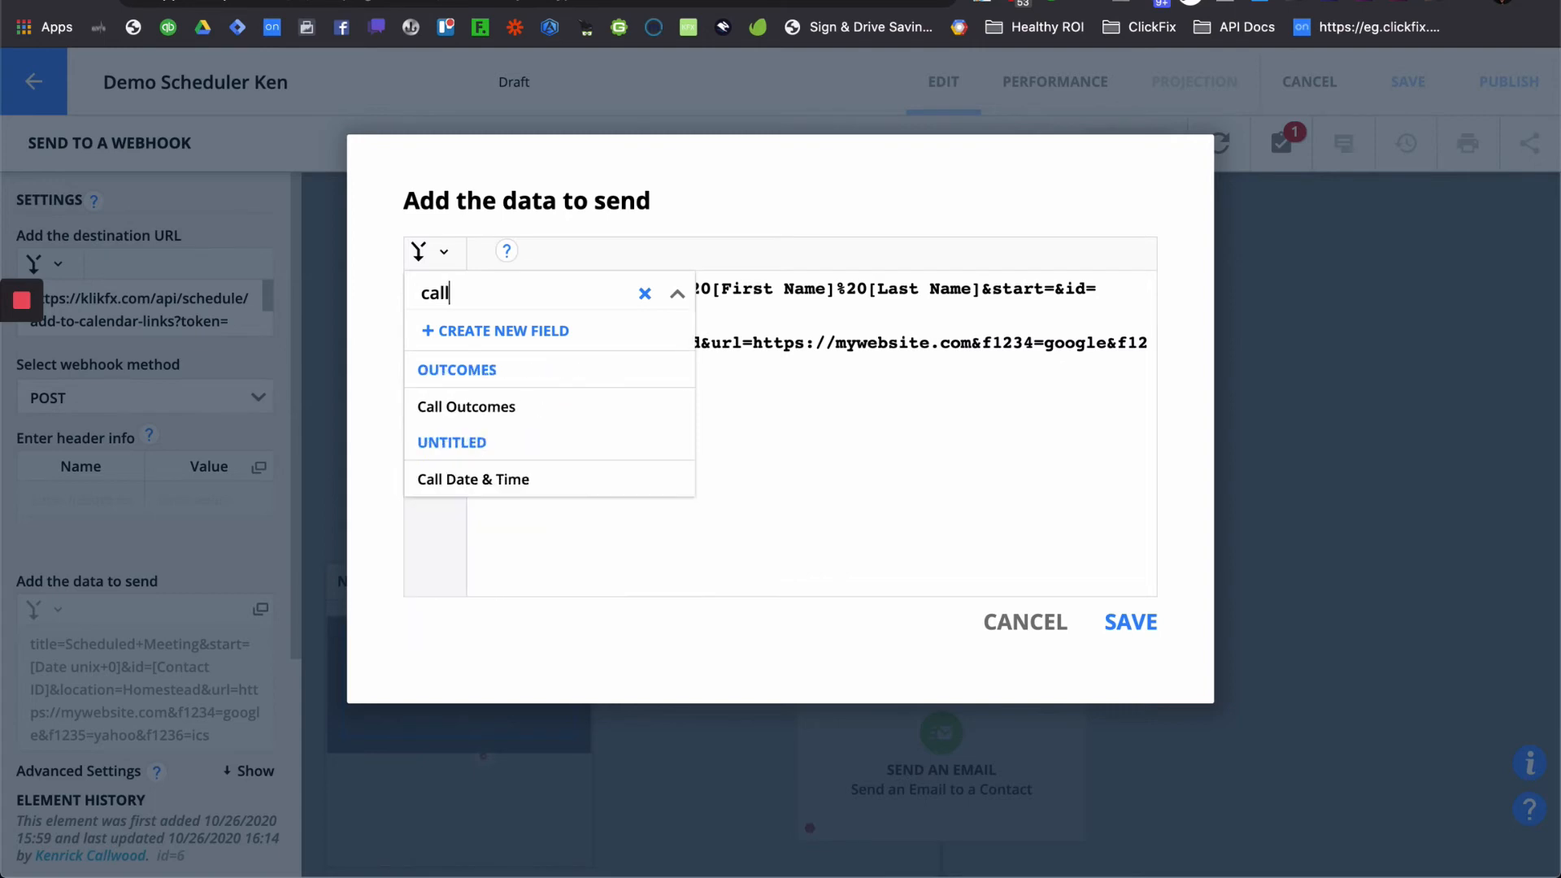
key("BackSpace")
key("BackSpace")
key("BackSpace")
key("BackSpace")
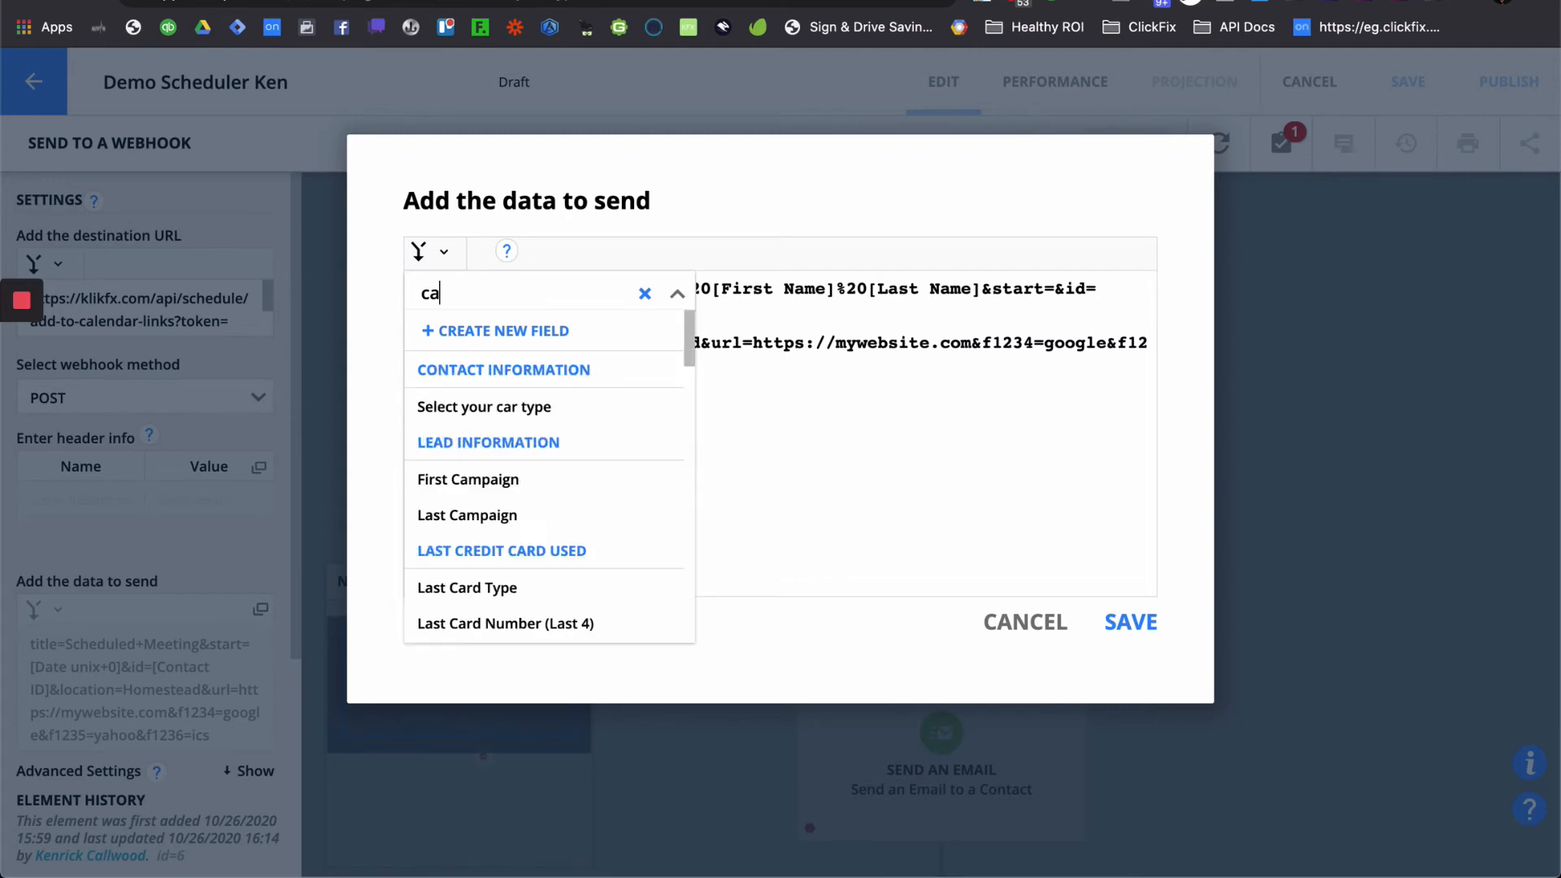
type("sch")
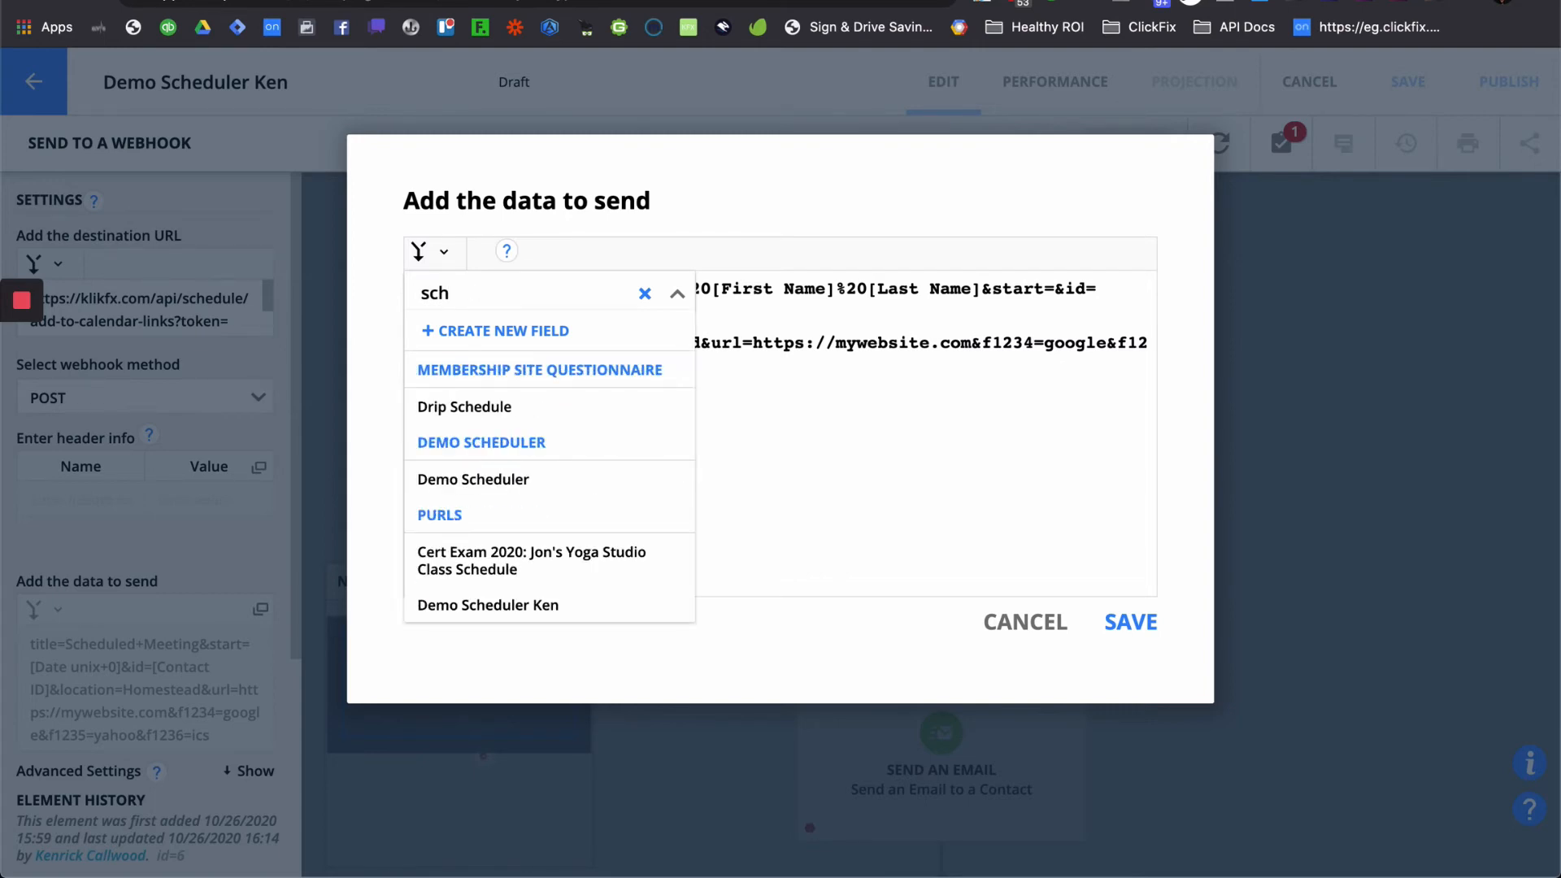
left_click(504, 481)
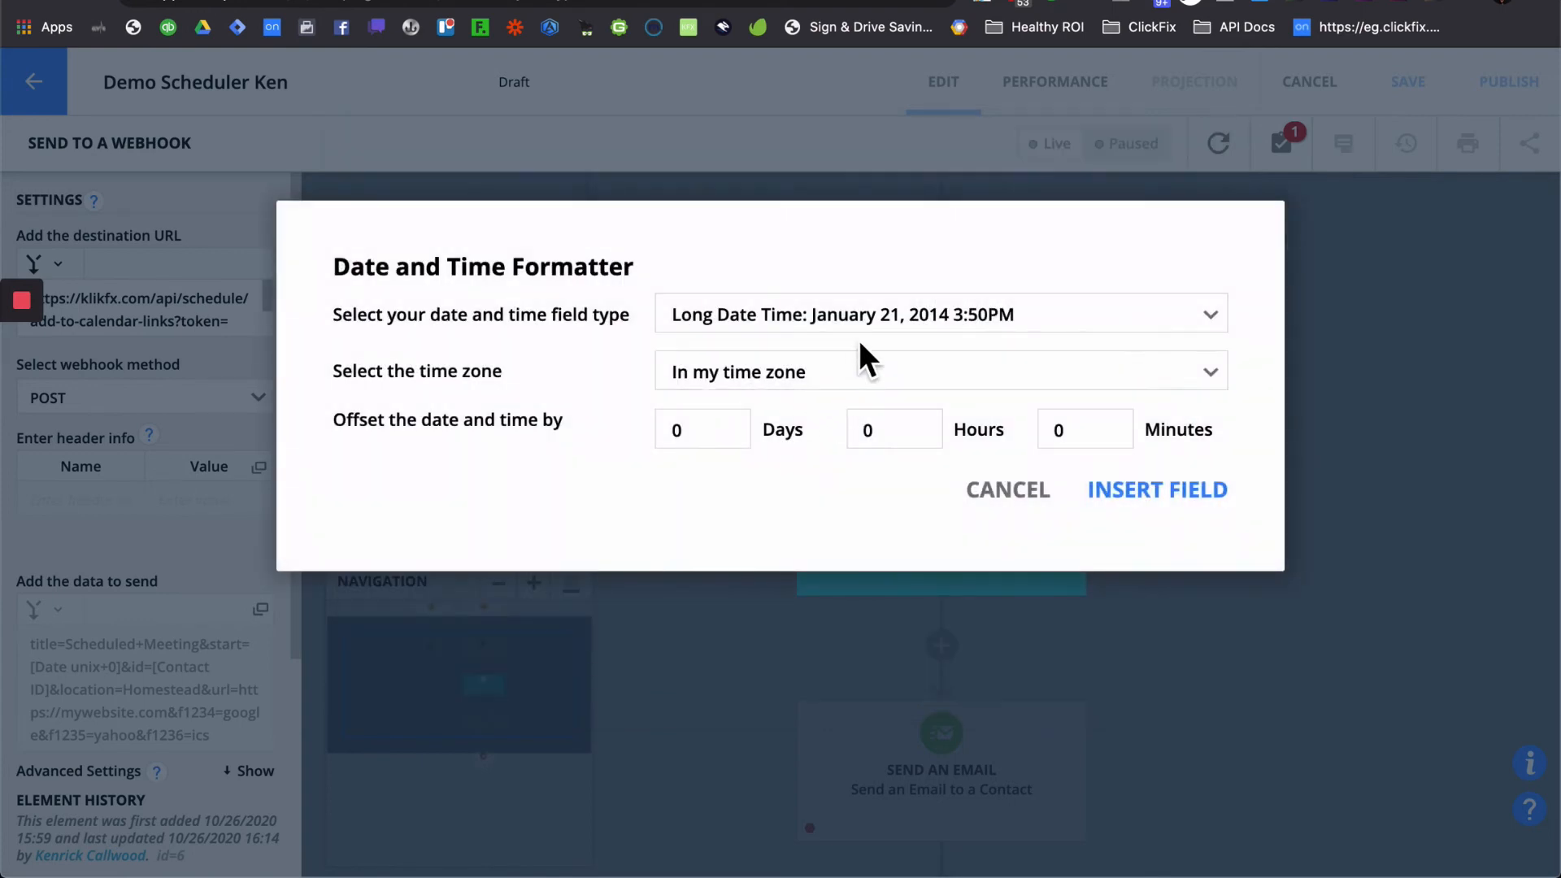
left_click(866, 315)
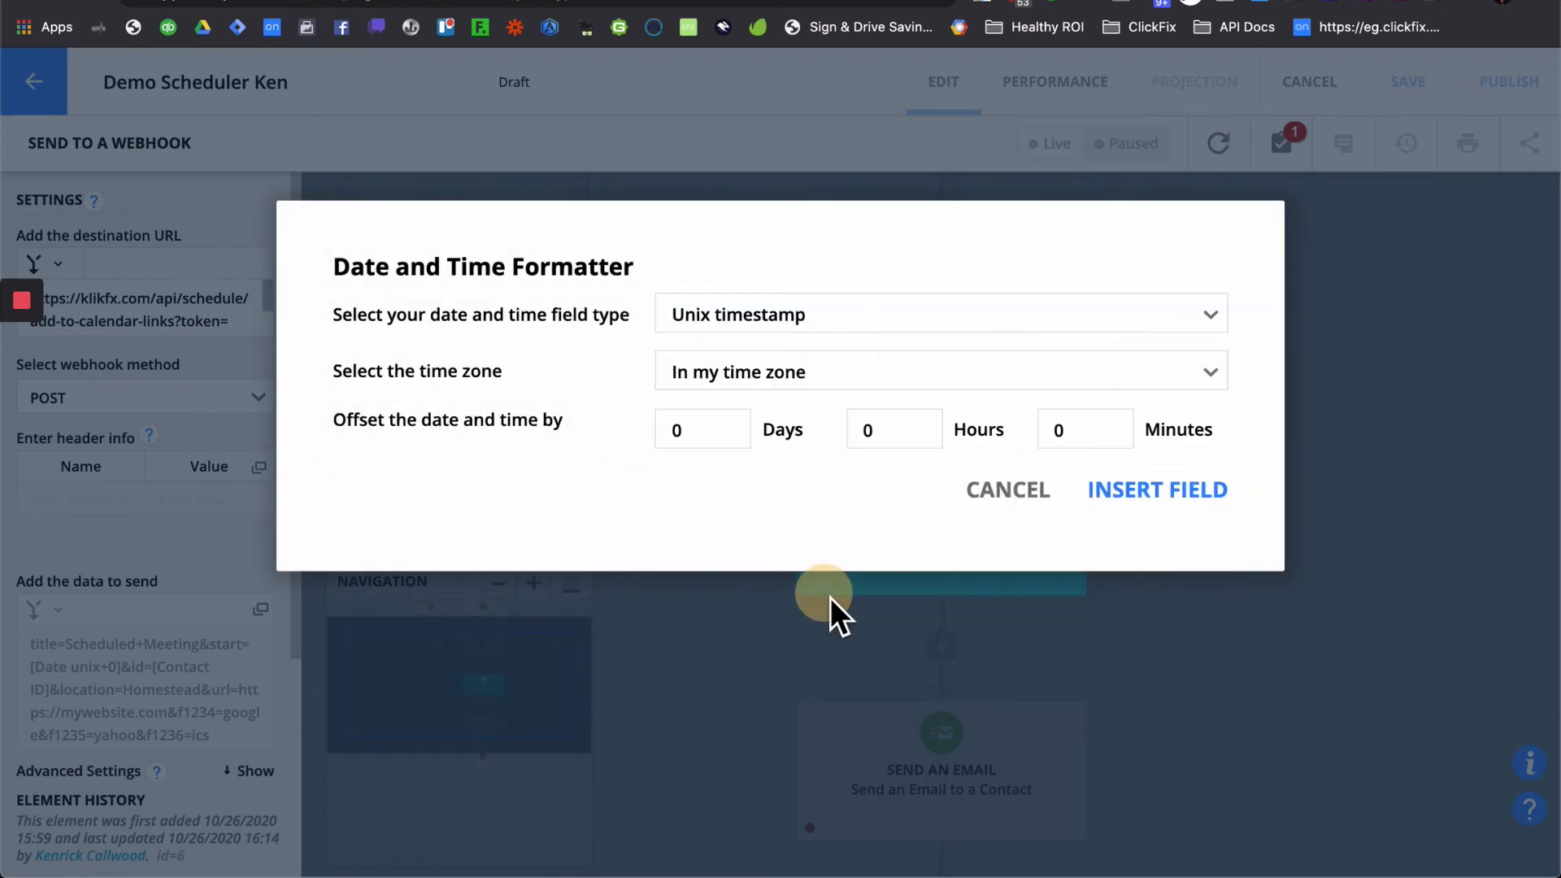
left_click(1176, 492)
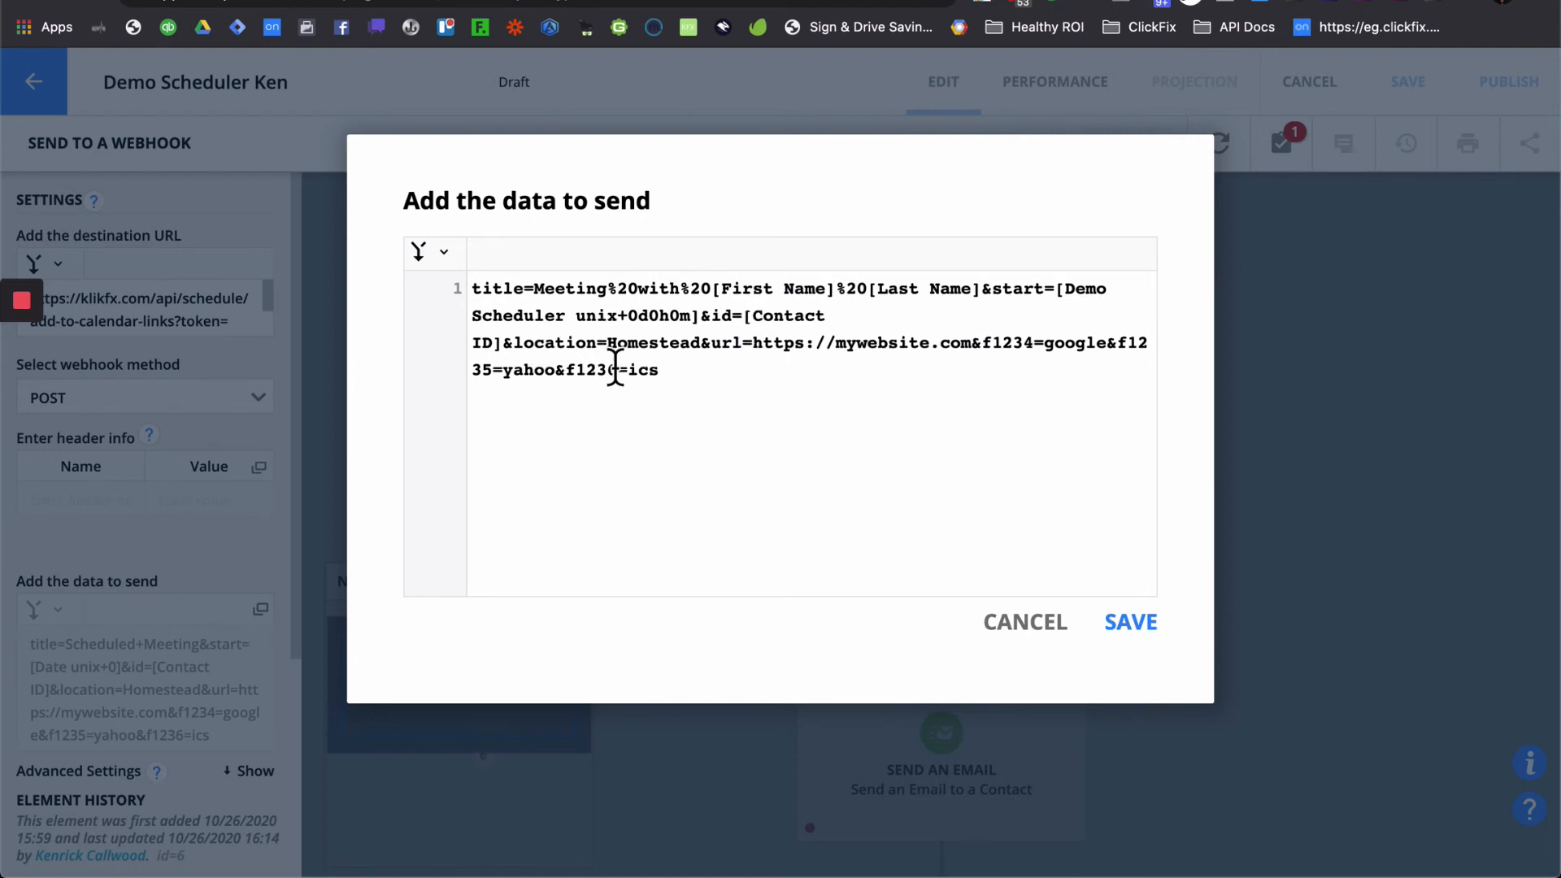
double_click(633, 344)
type("Zoom")
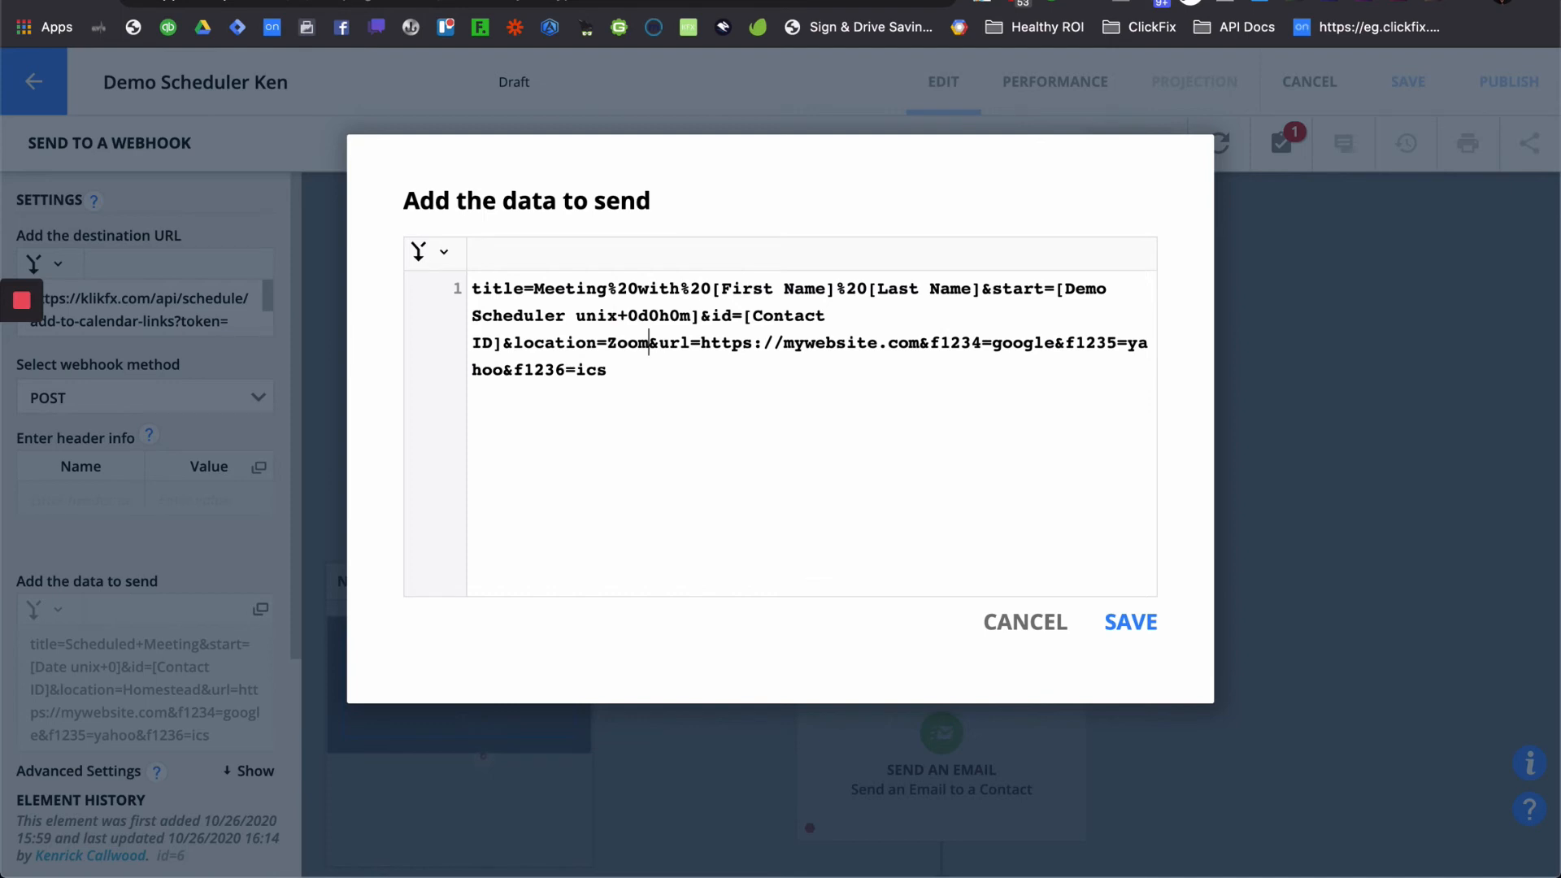
type(":")
type("%20")
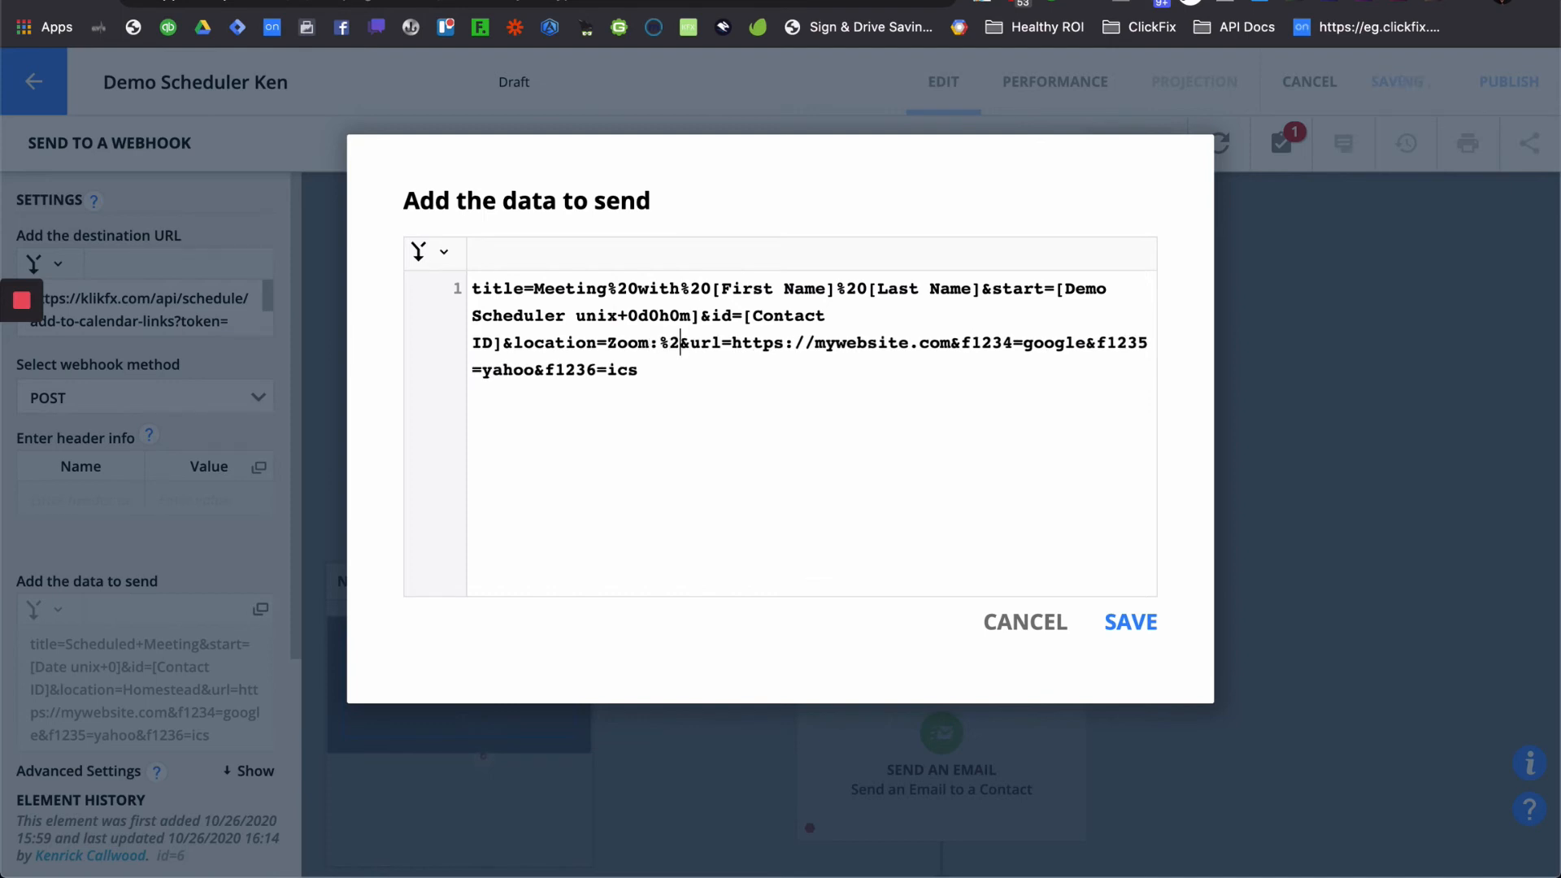
type("https://")
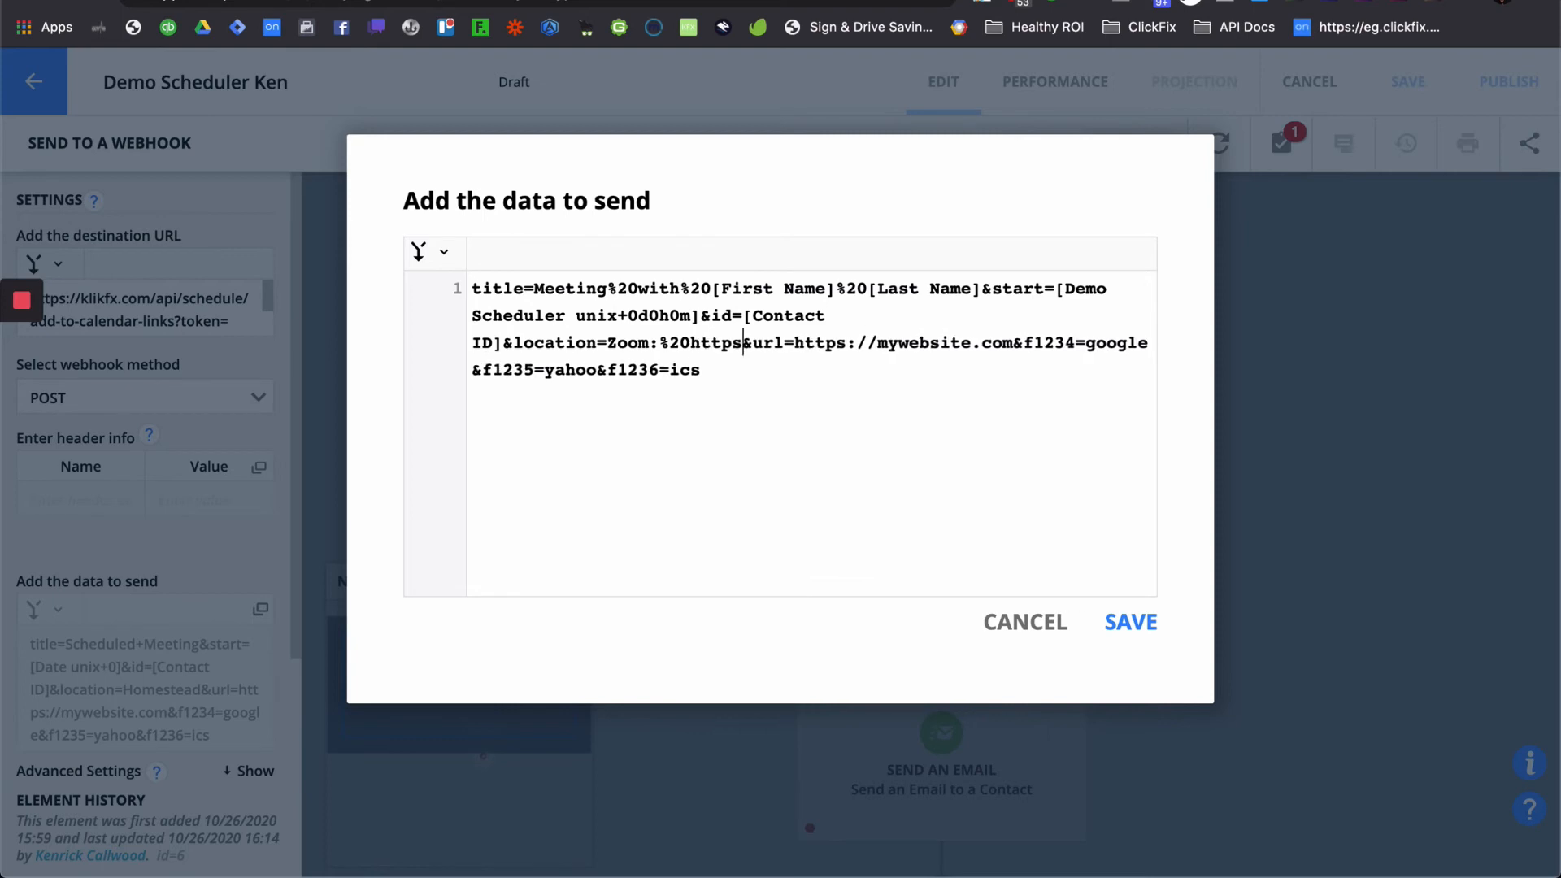
type("zoom.com")
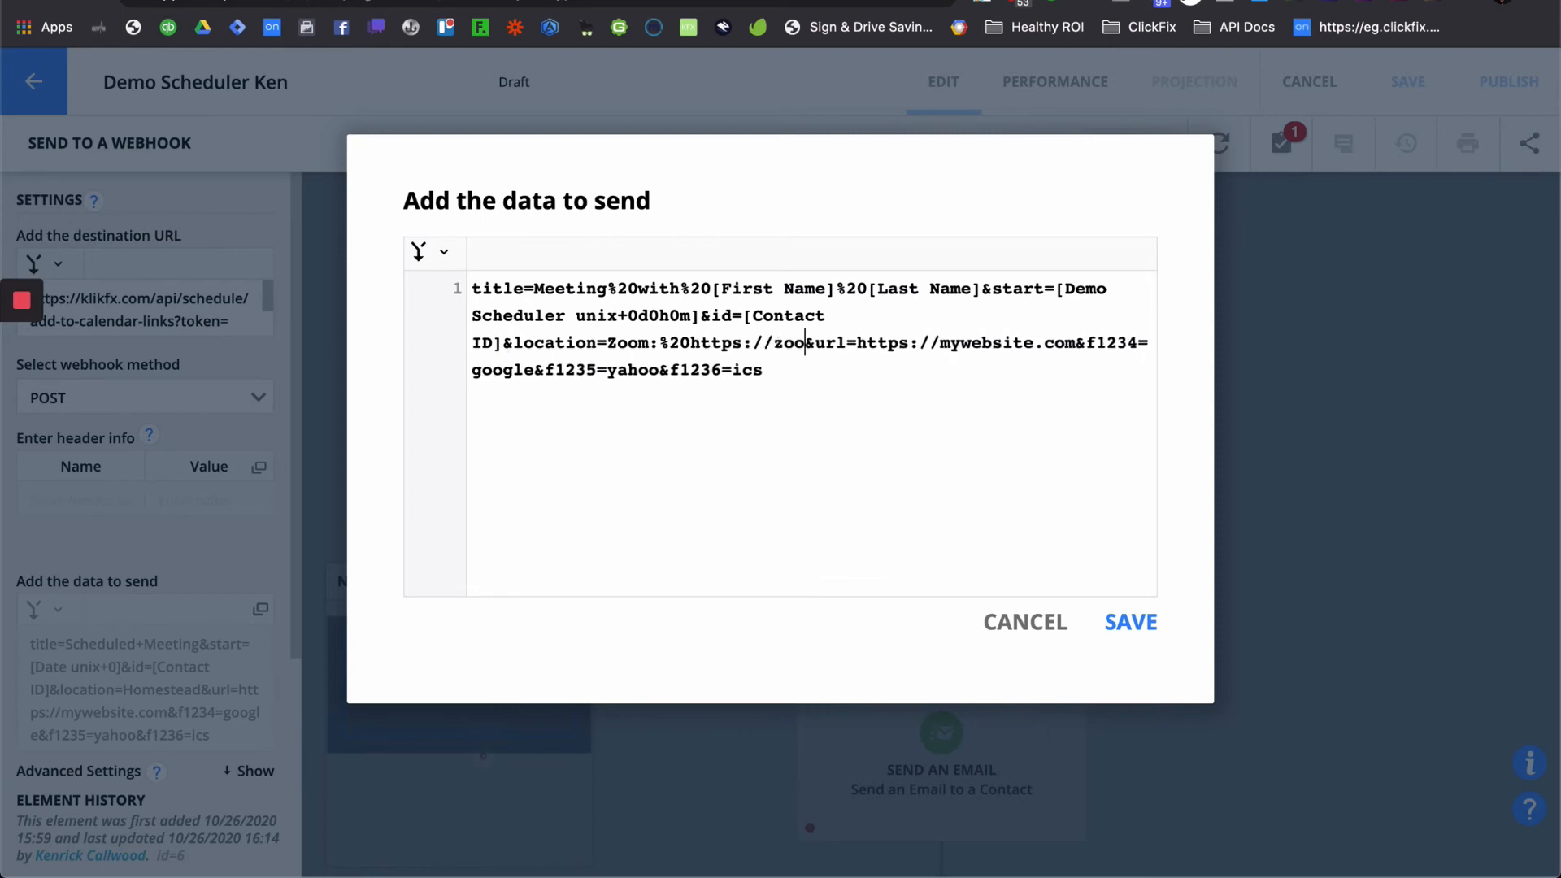
left_click(691, 342, "shift")
key("super+c")
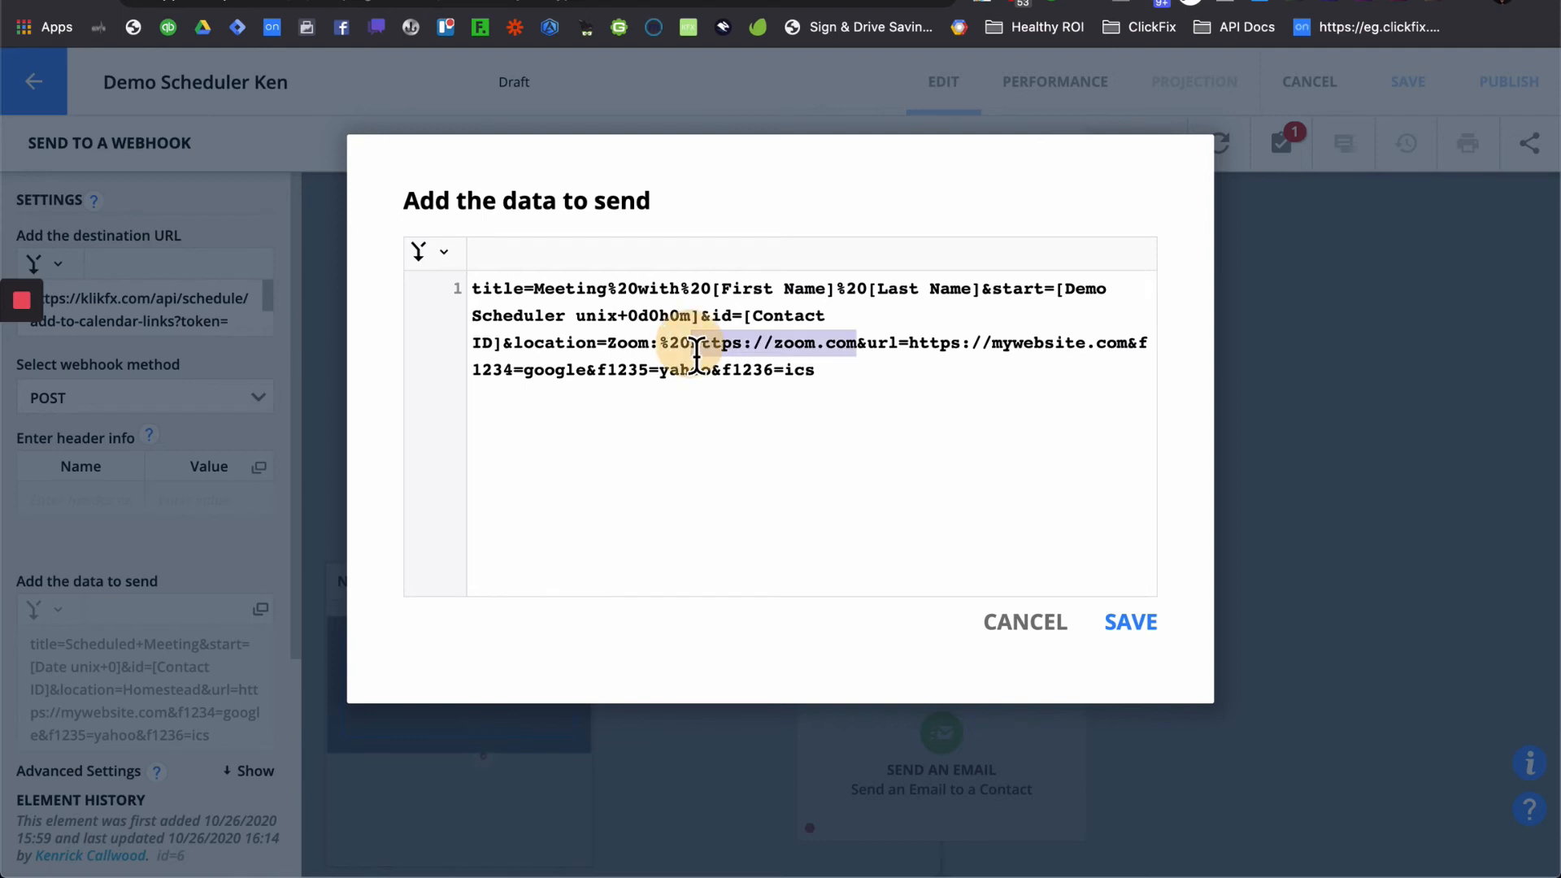
left_click(915, 358)
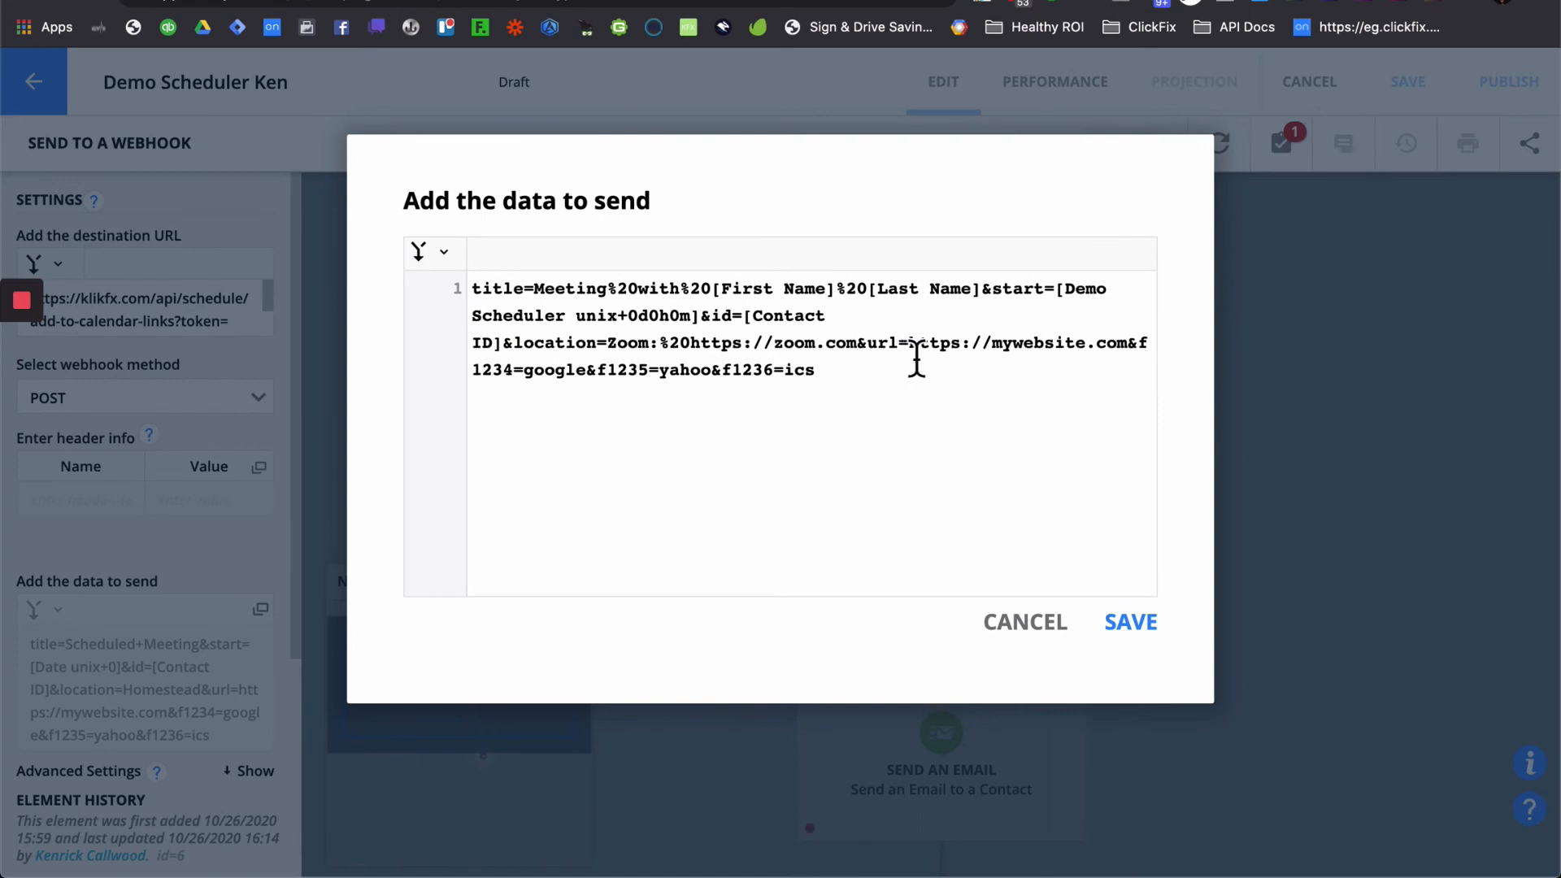
left_click_drag(912, 360, 1320, 372)
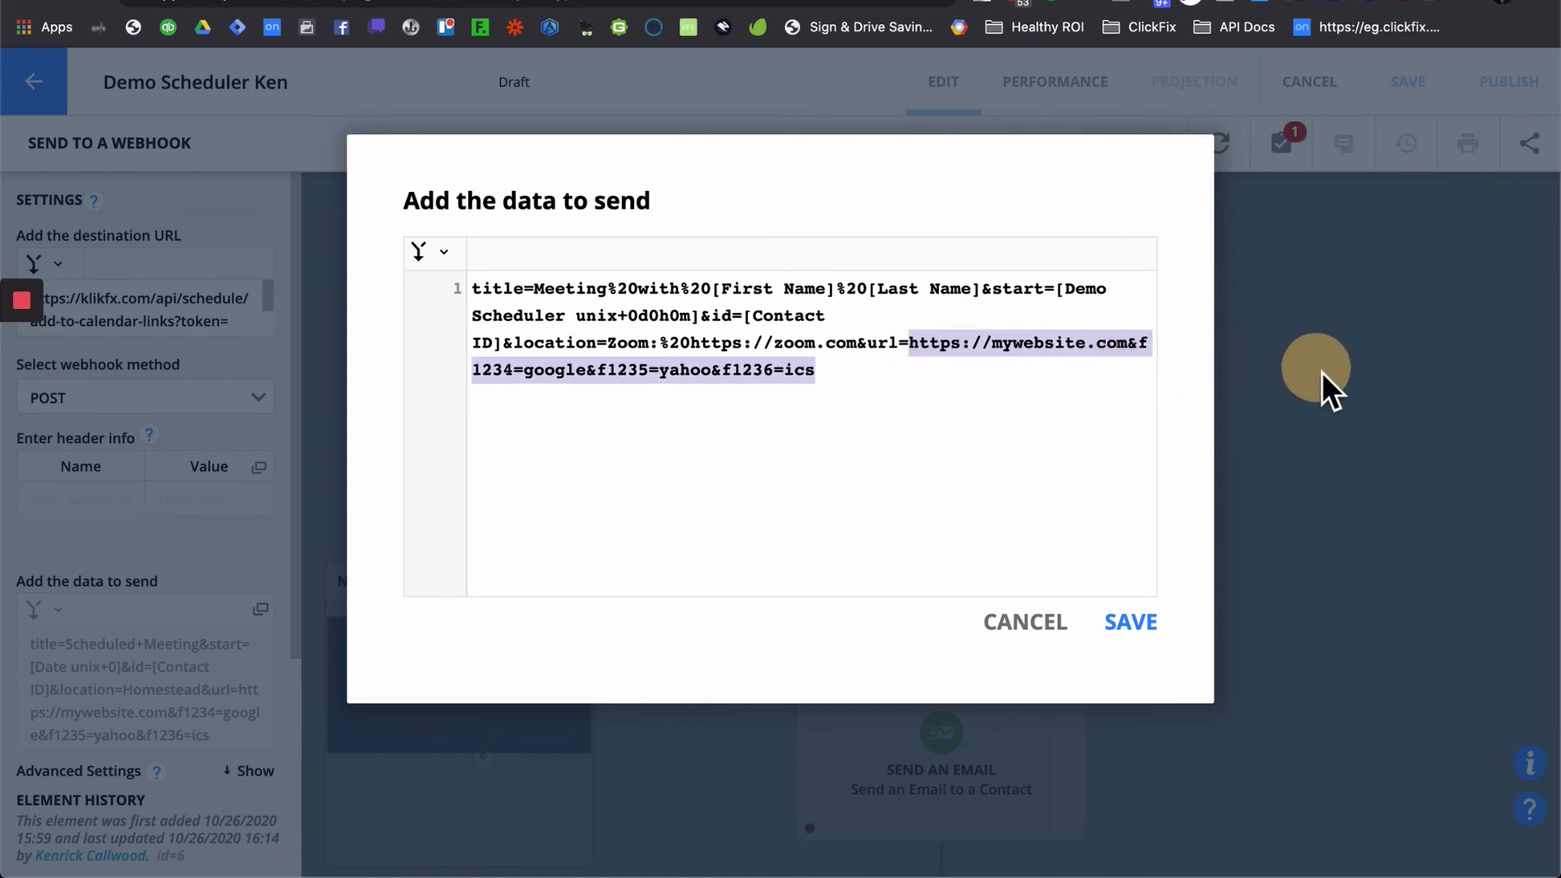
left_click(1016, 376)
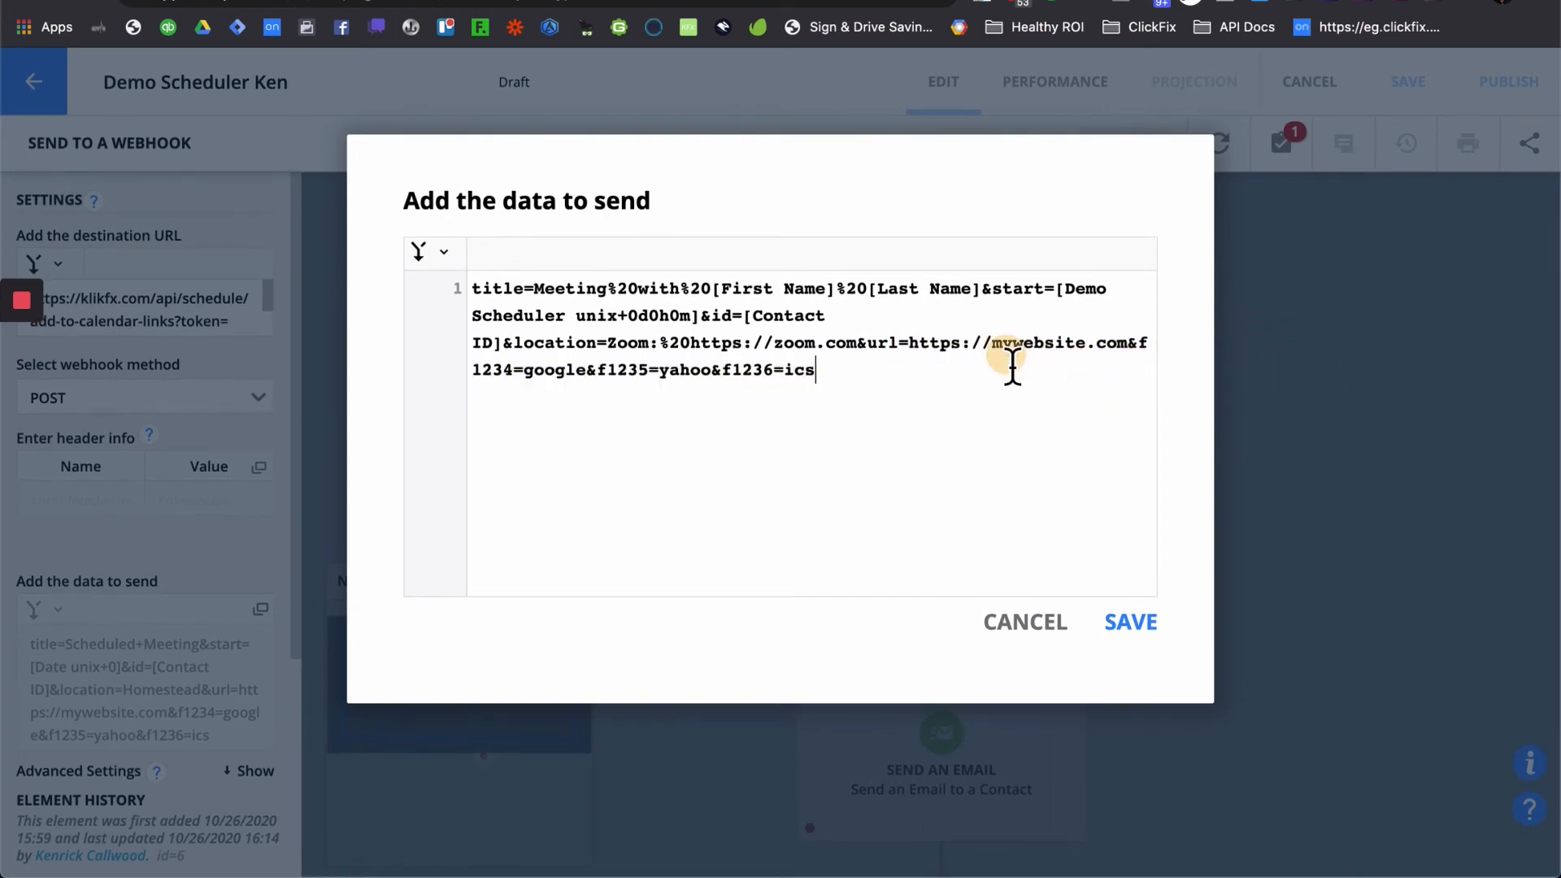
left_click(908, 345)
left_click(1127, 350, "shift")
key("super+v")
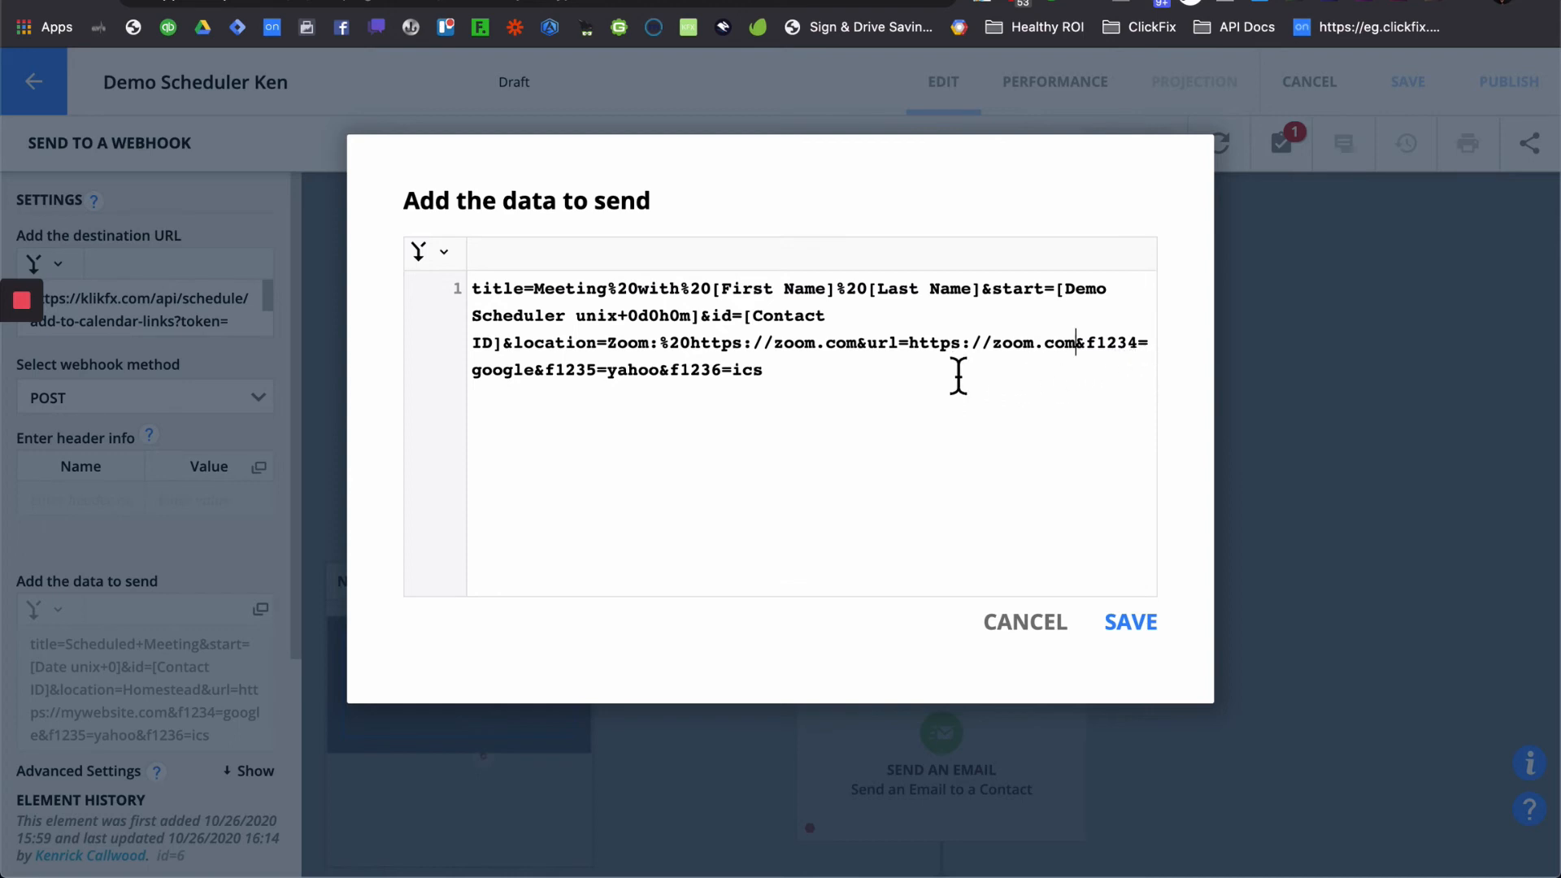
- Add an f=outlook.com& calendar option between the yahoo and ics entries
left_click(785, 382)
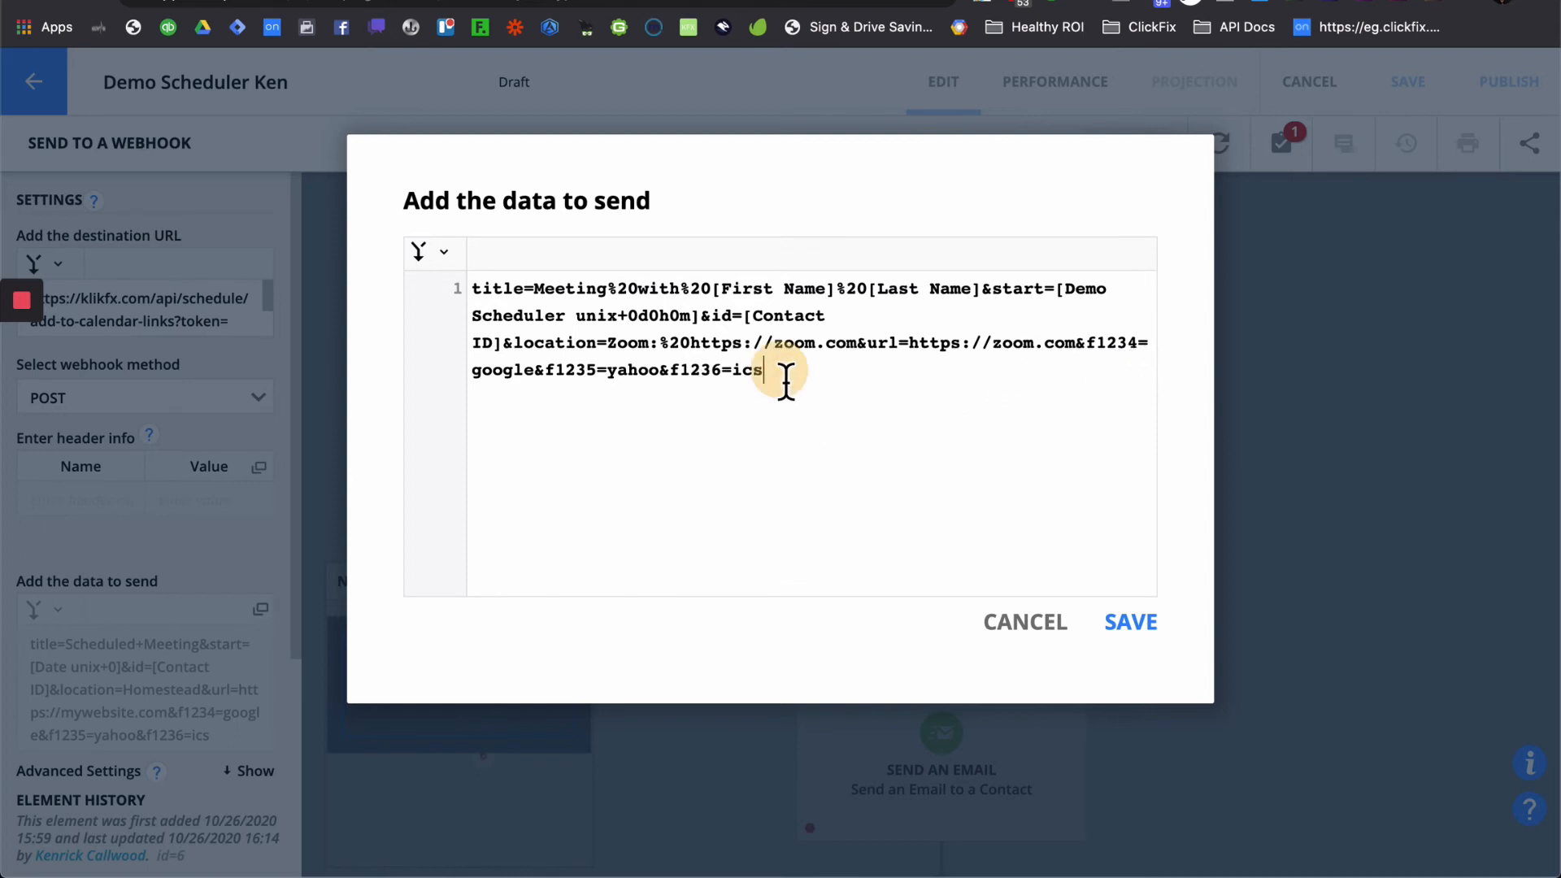
type("&")
left_click(669, 371)
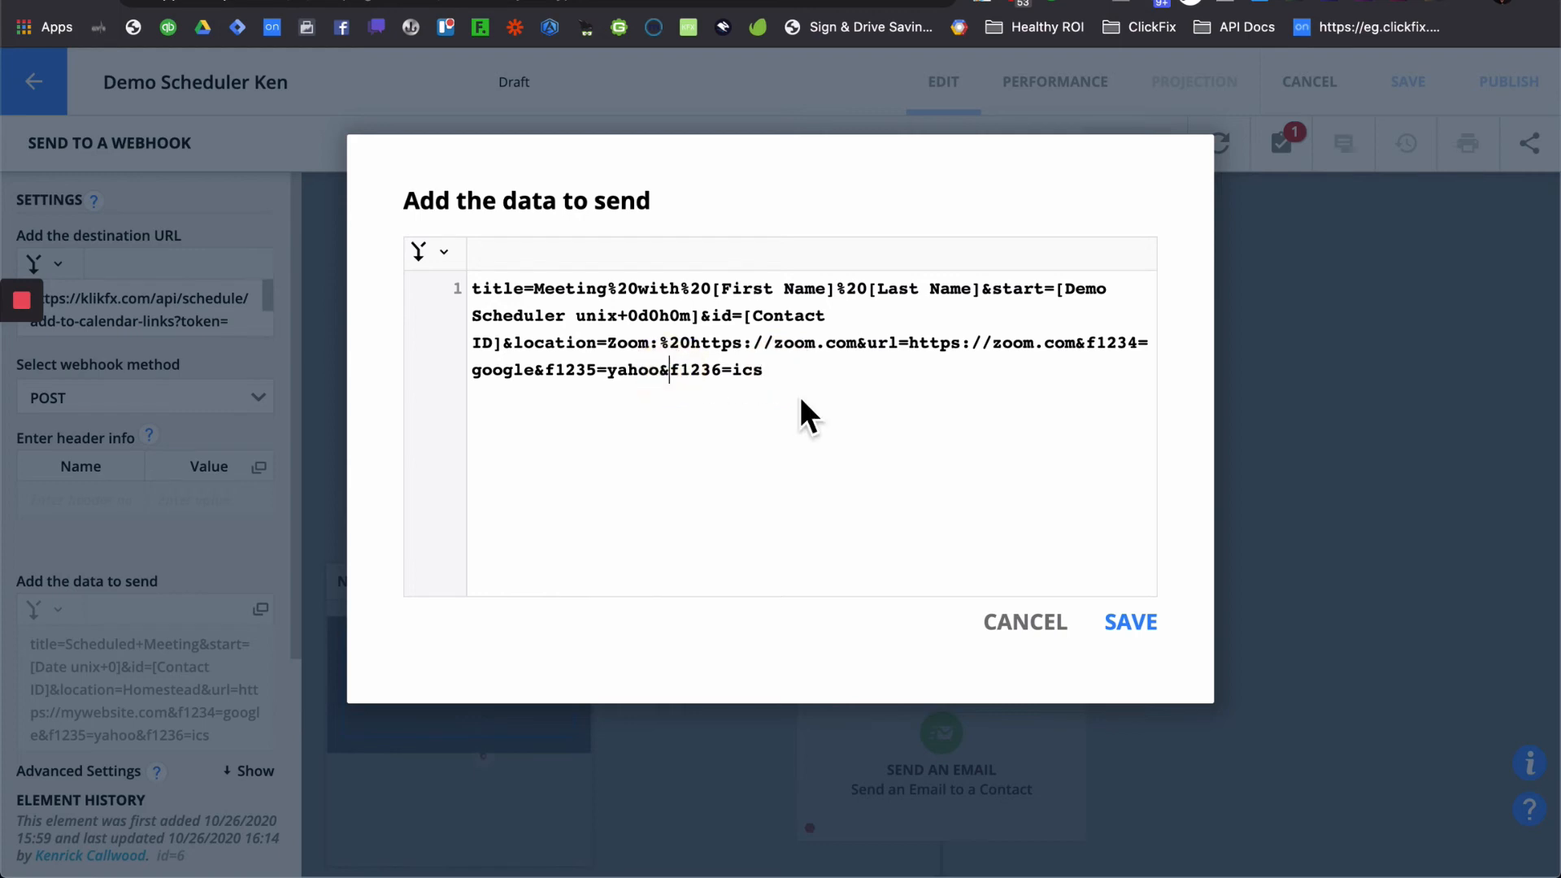
type("outlook.com")
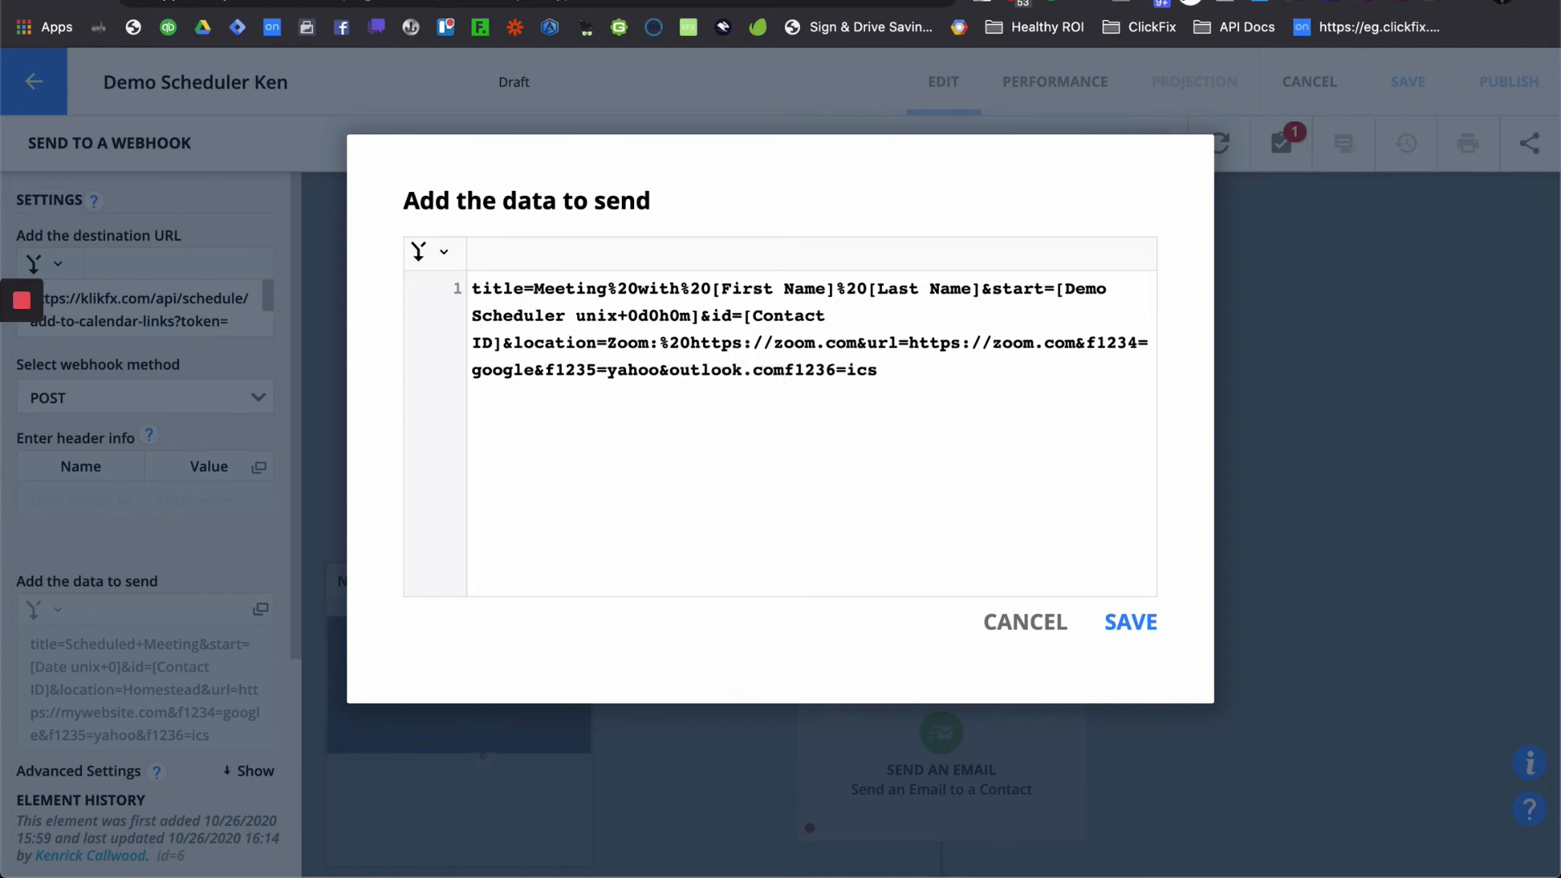
type("&")
left_click(675, 381)
type("f=")
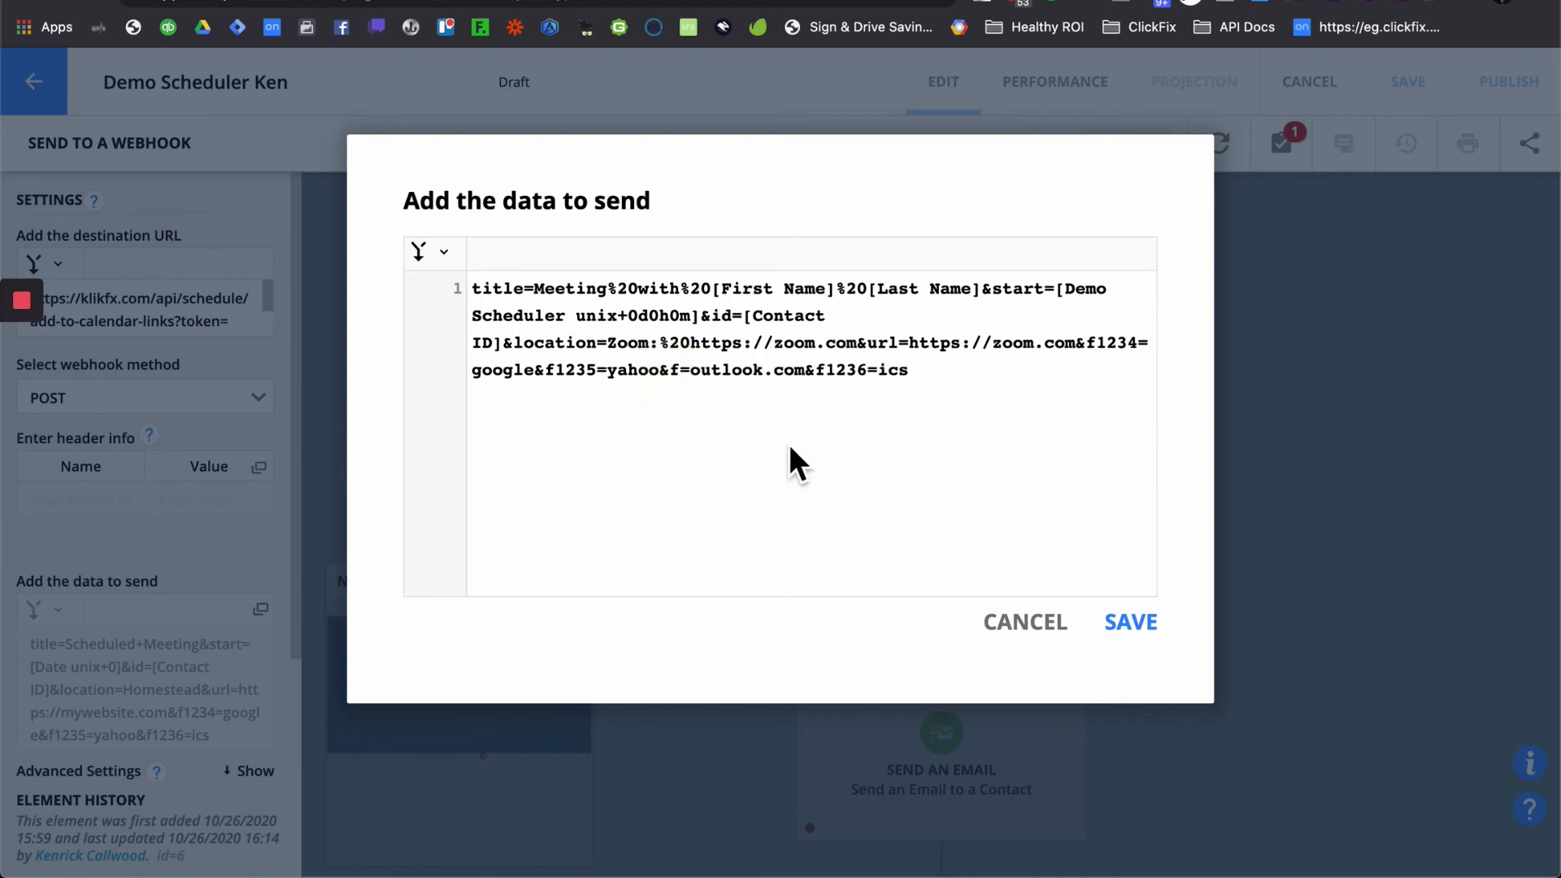
left_click(748, 401)
double_click(1107, 345)
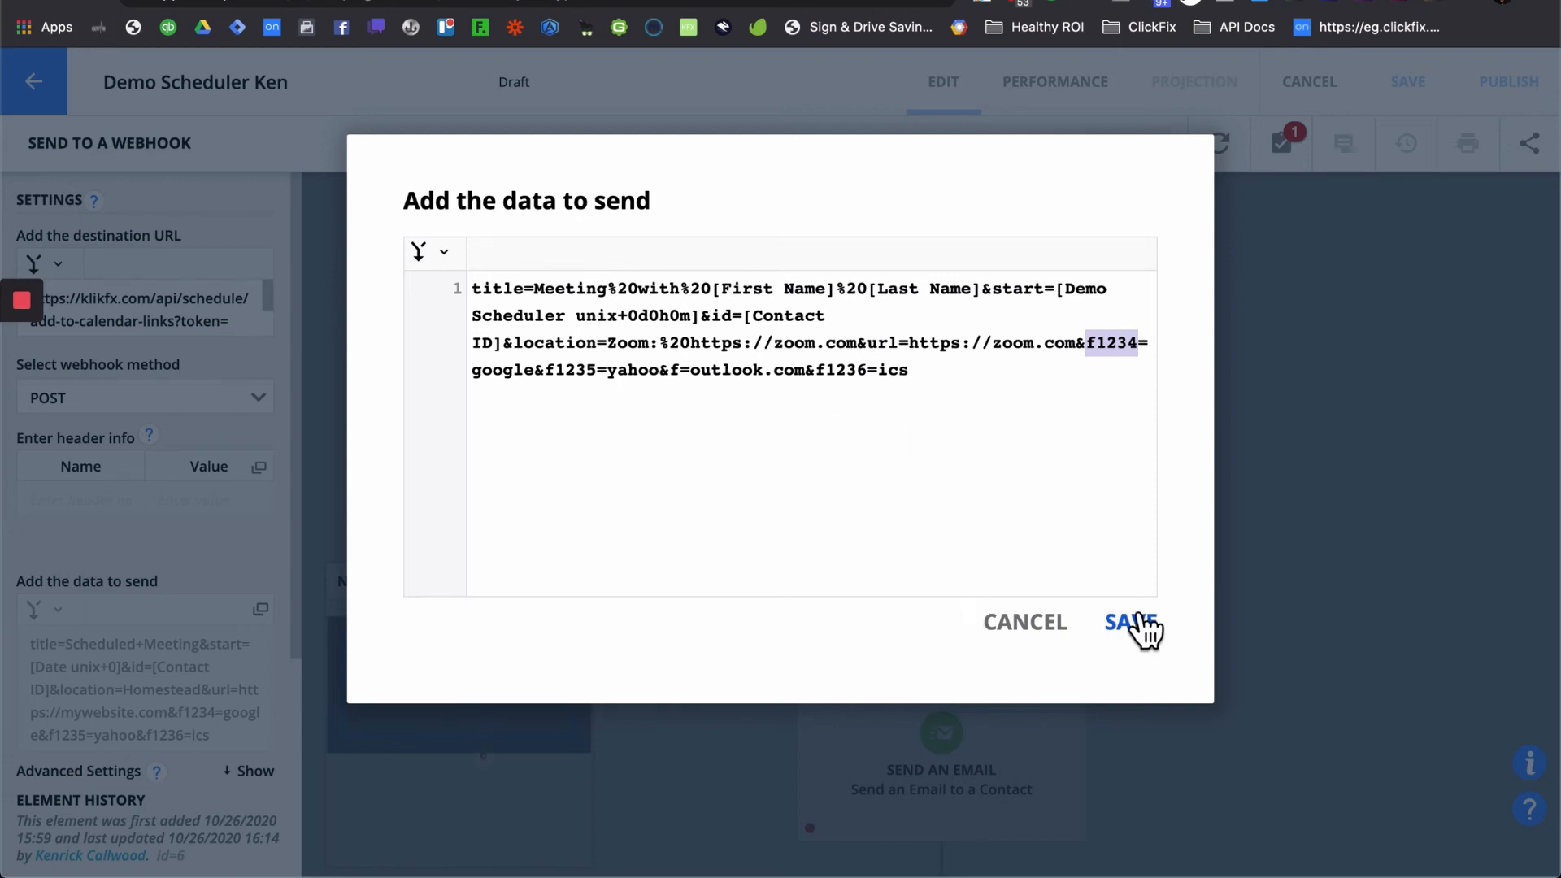
left_click(910, 0)
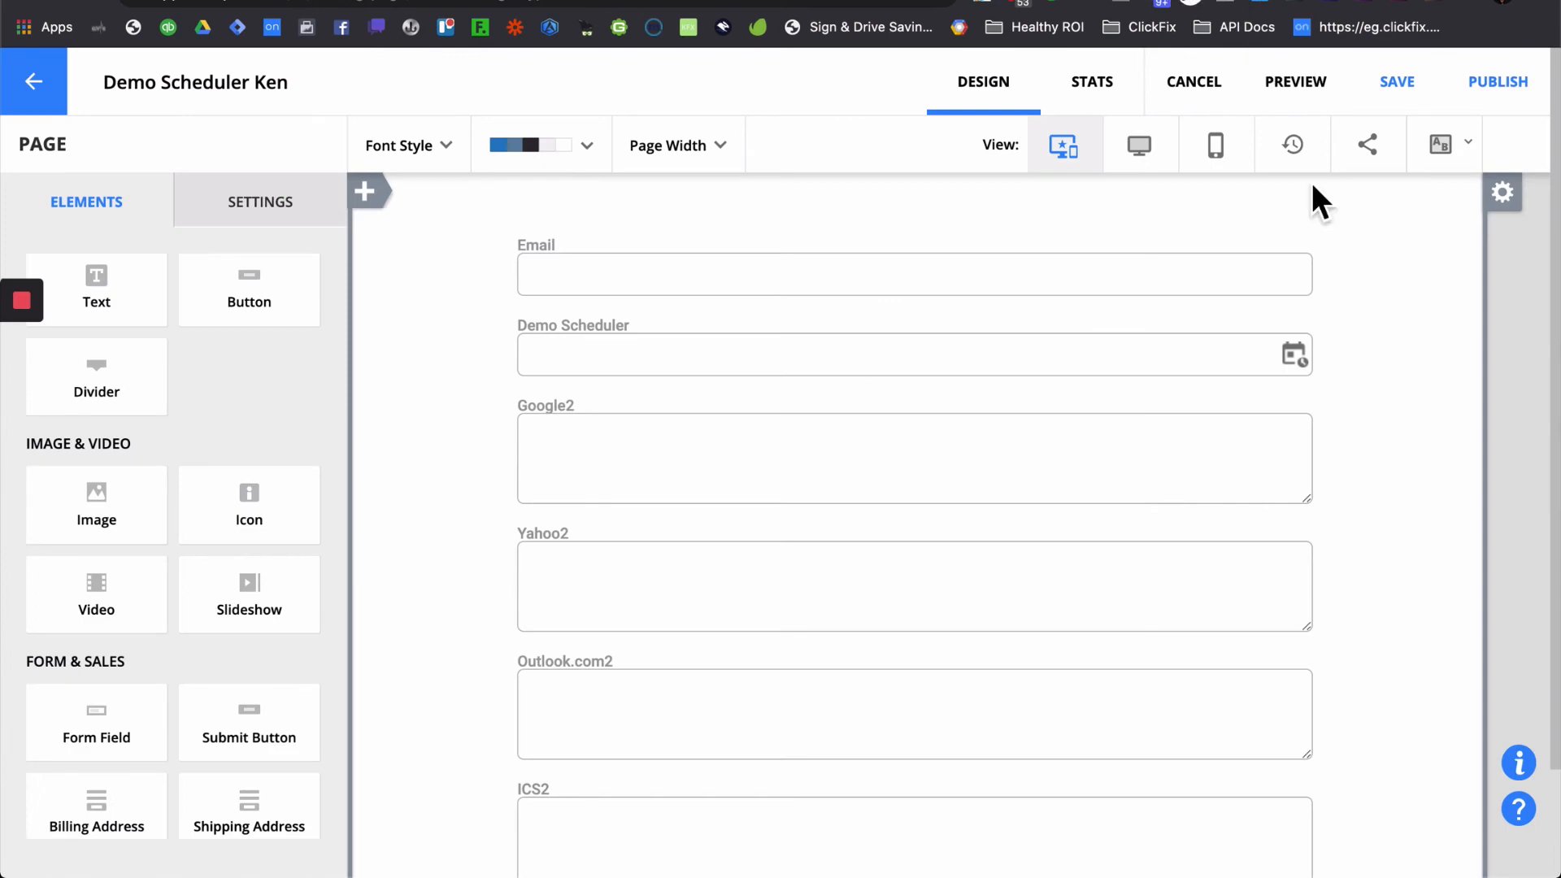
- Show the live landing page's field IDs with ClickFix Highlight Field Names and copy the Google ID f1884
left_click(1510, 104)
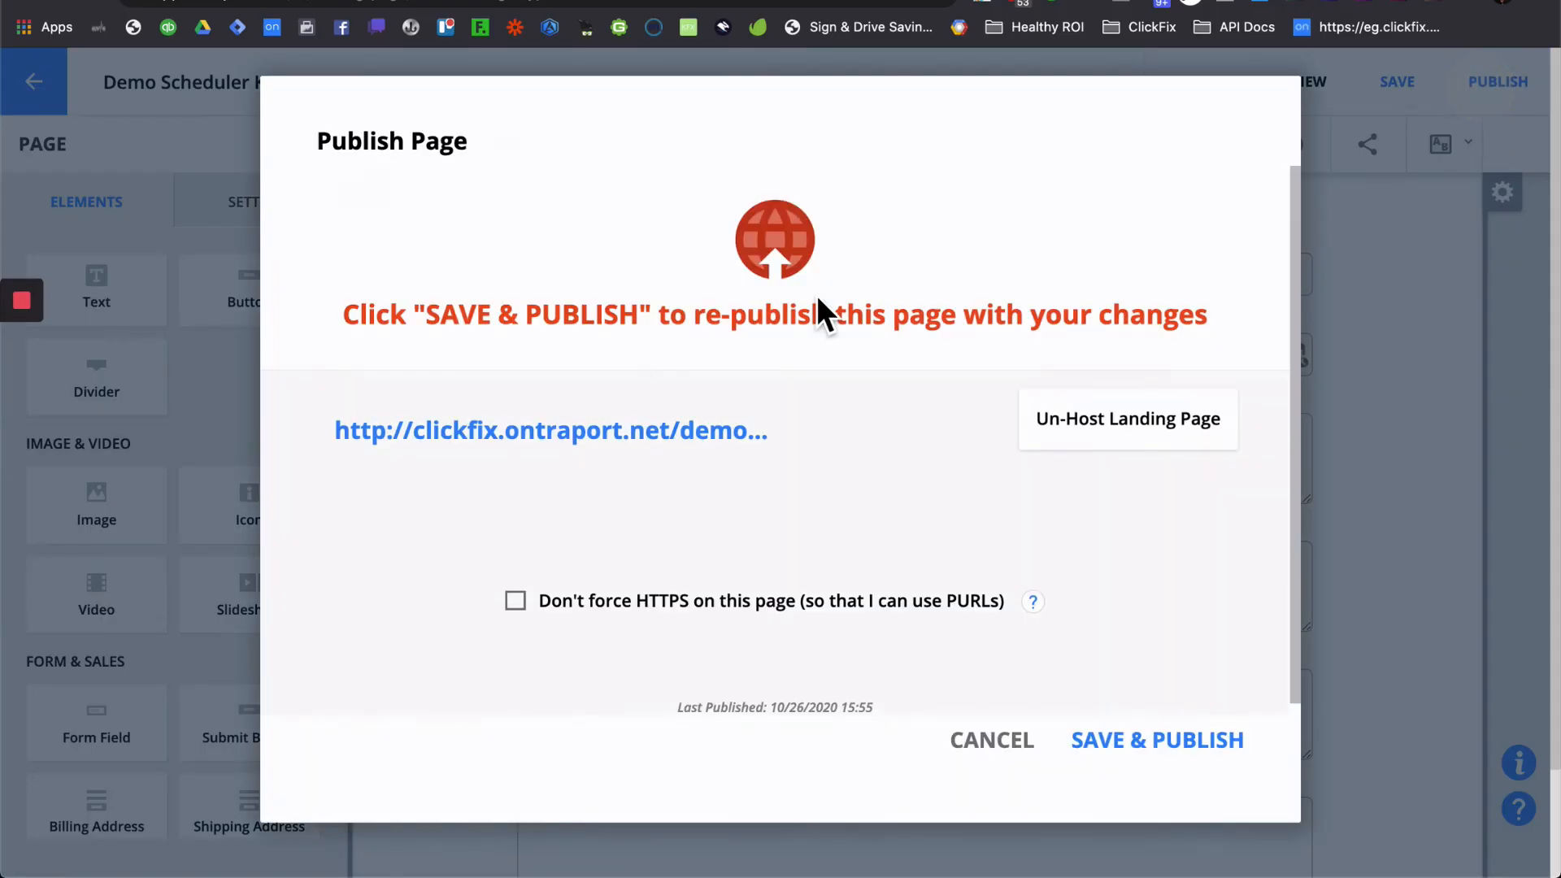
left_click(633, 435)
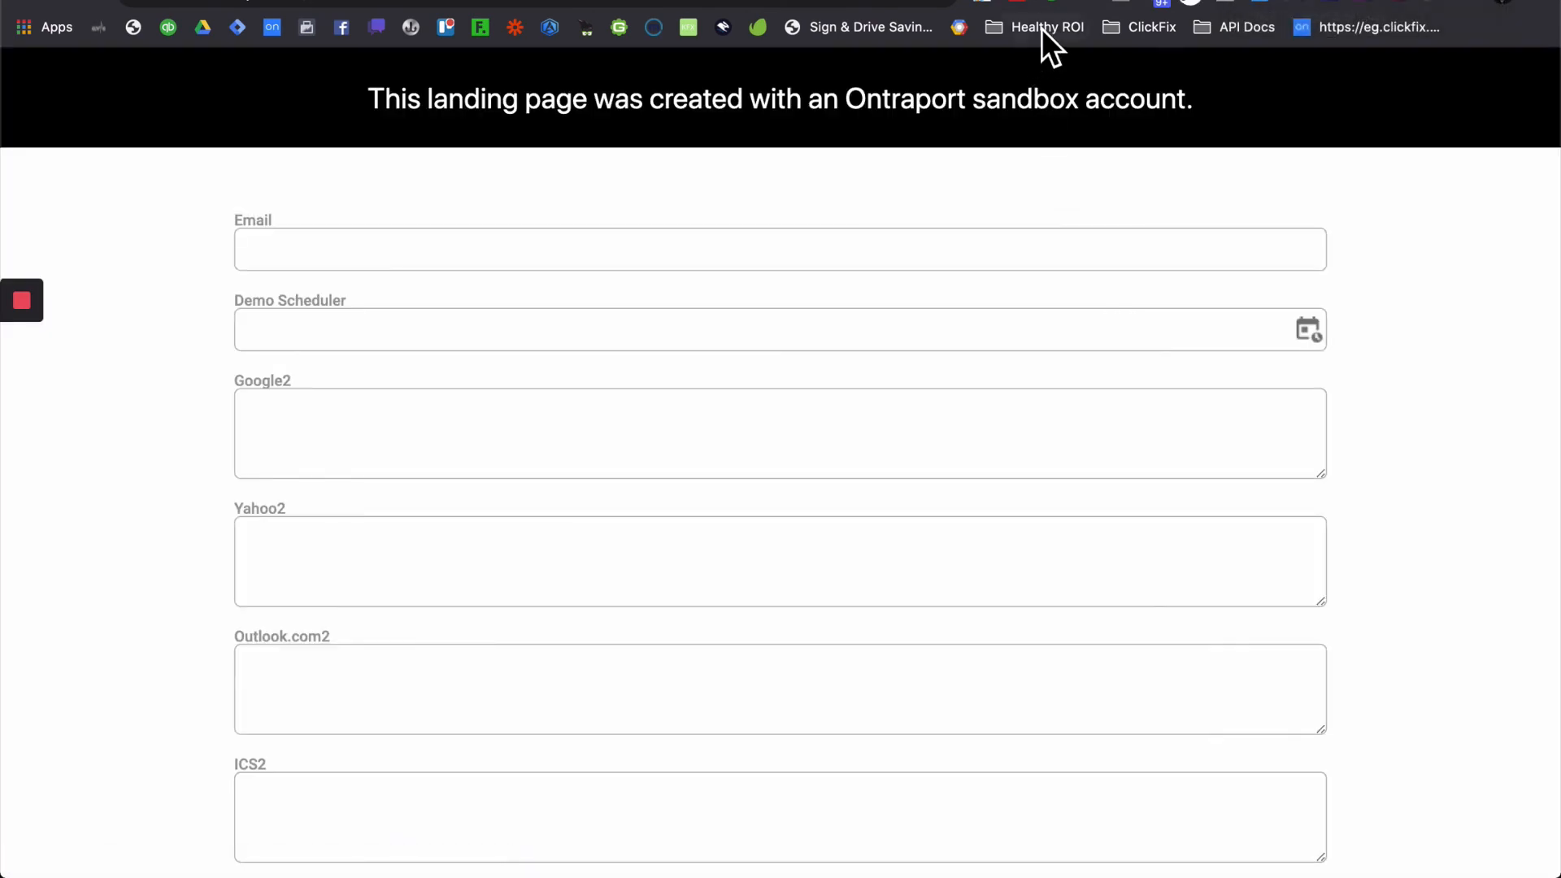
left_click(985, 5)
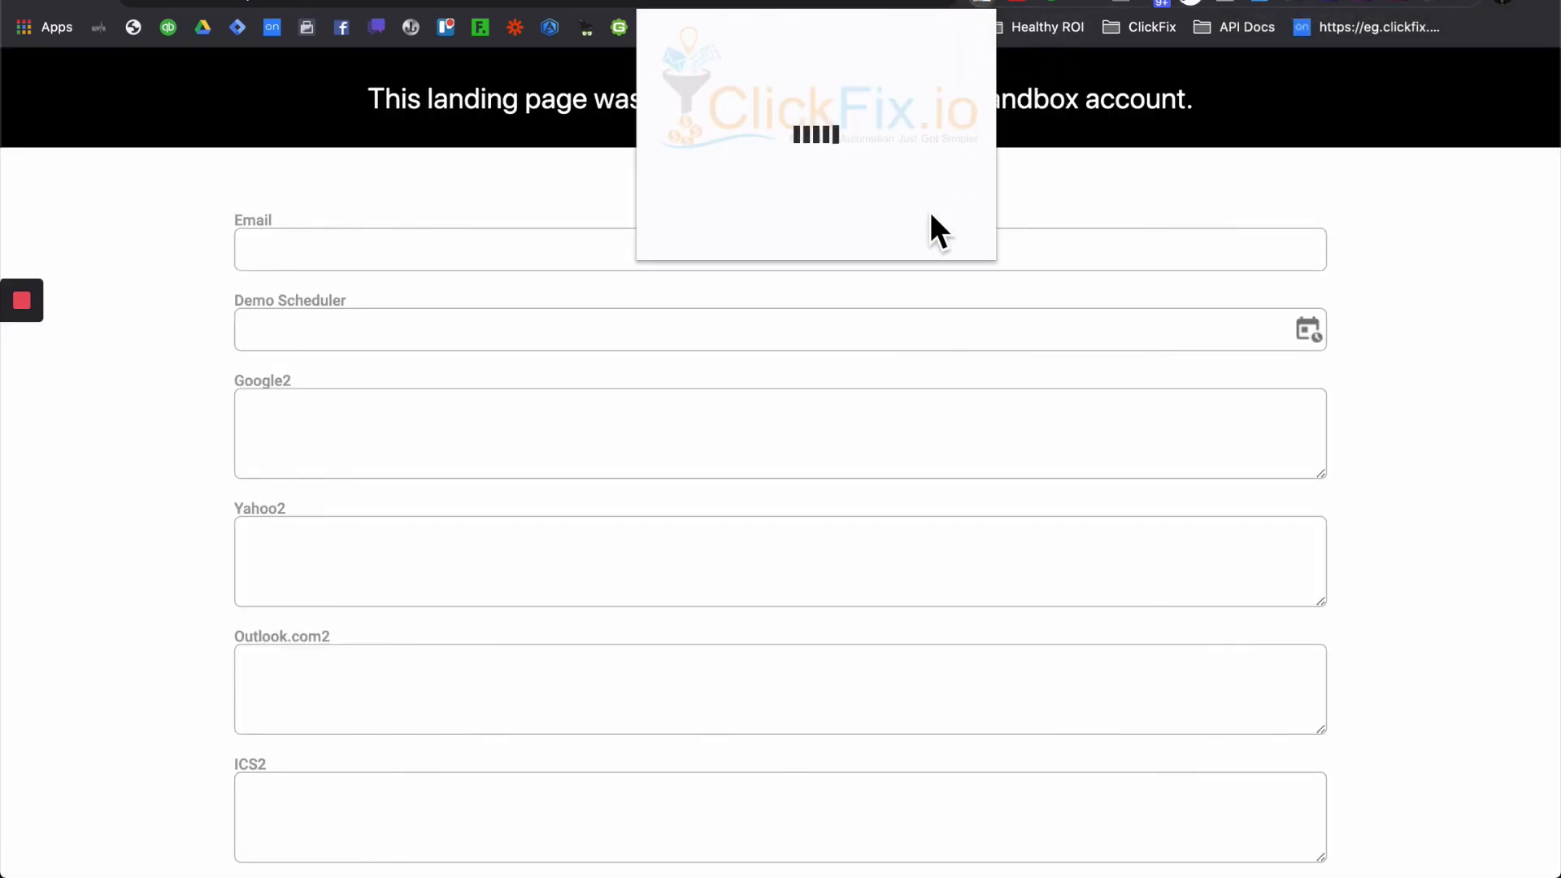
left_click(802, 248)
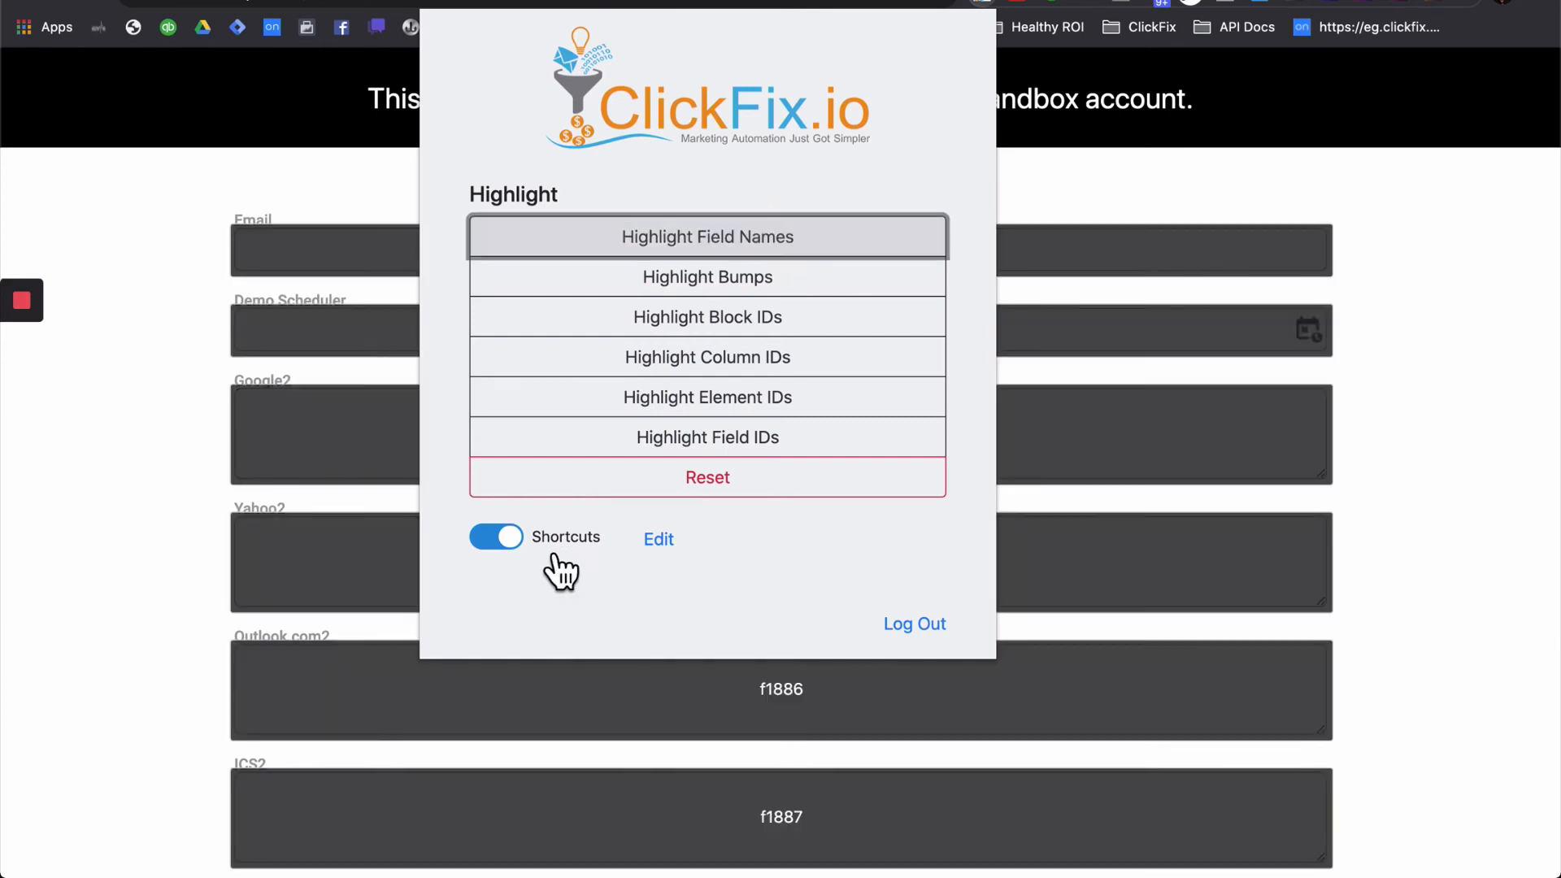
left_click(153, 494)
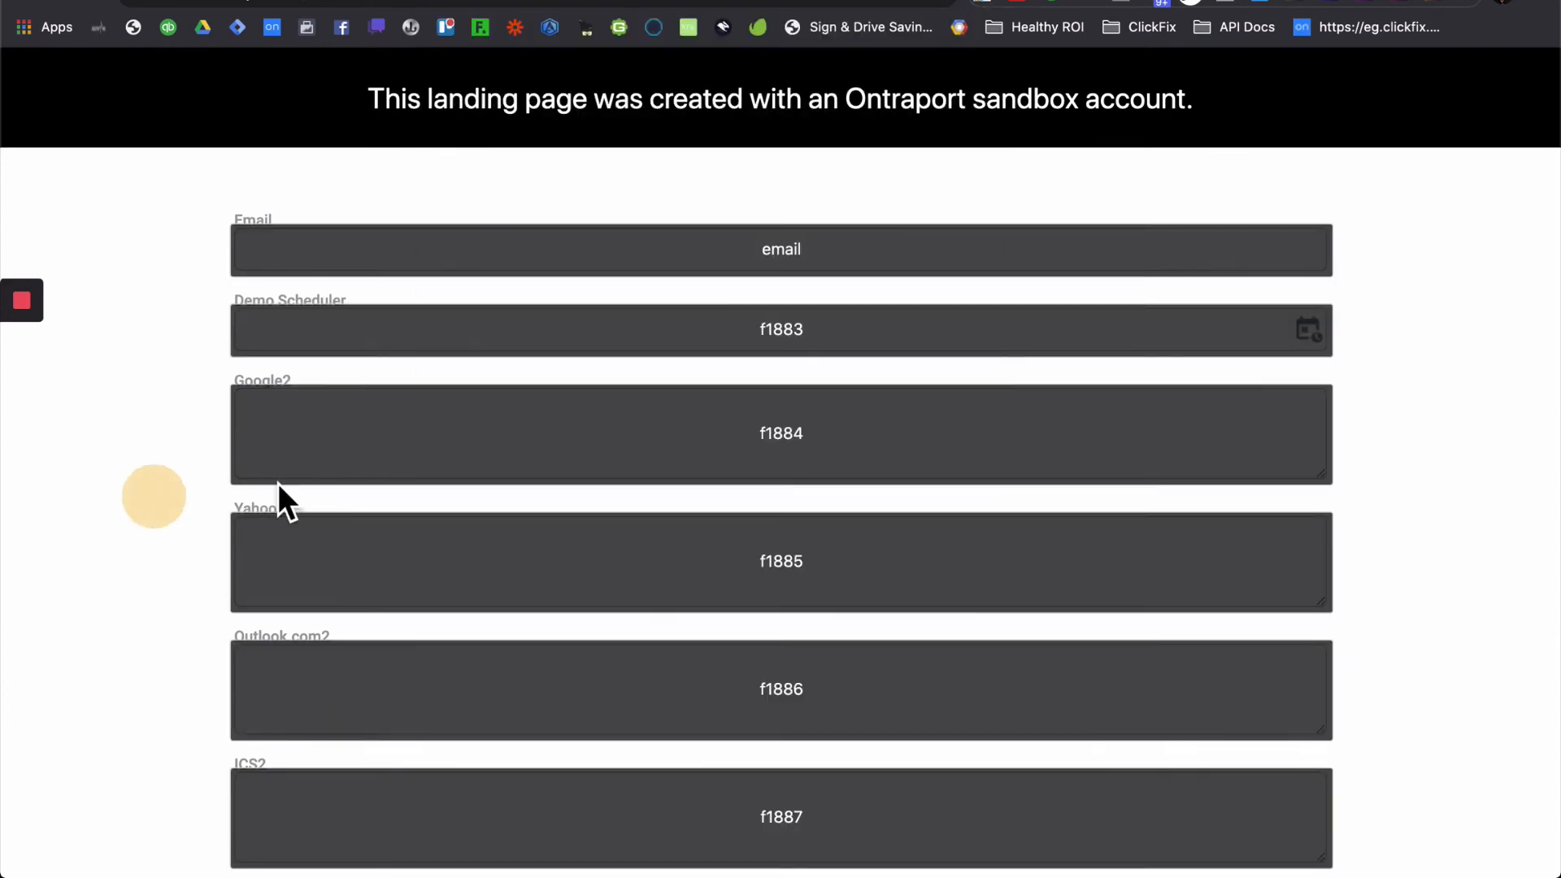
double_click(797, 445)
key("super+c")
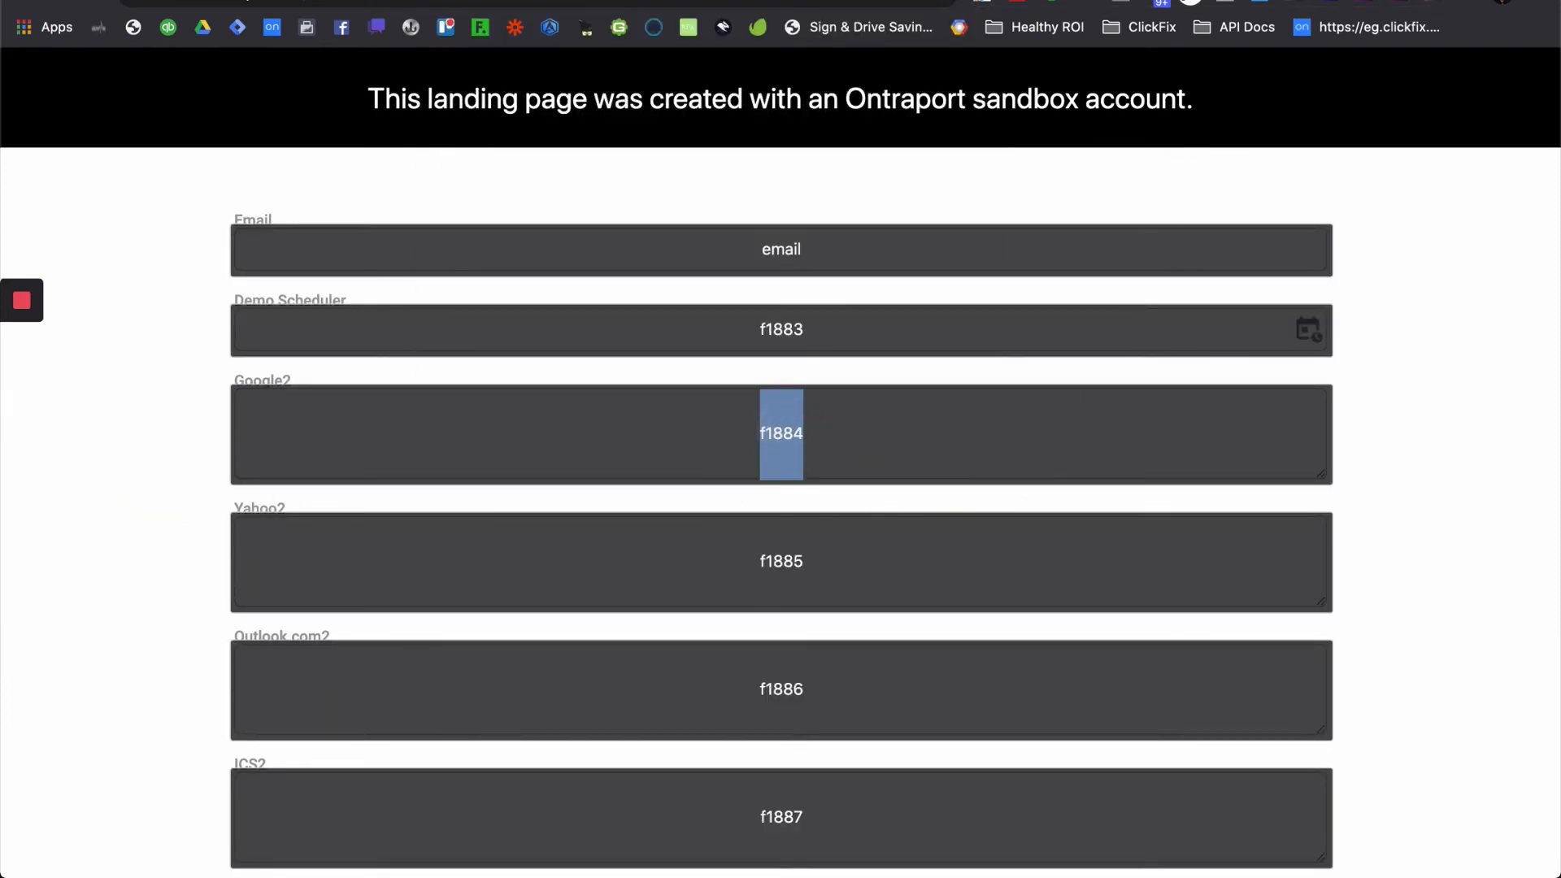
left_click(959, 1)
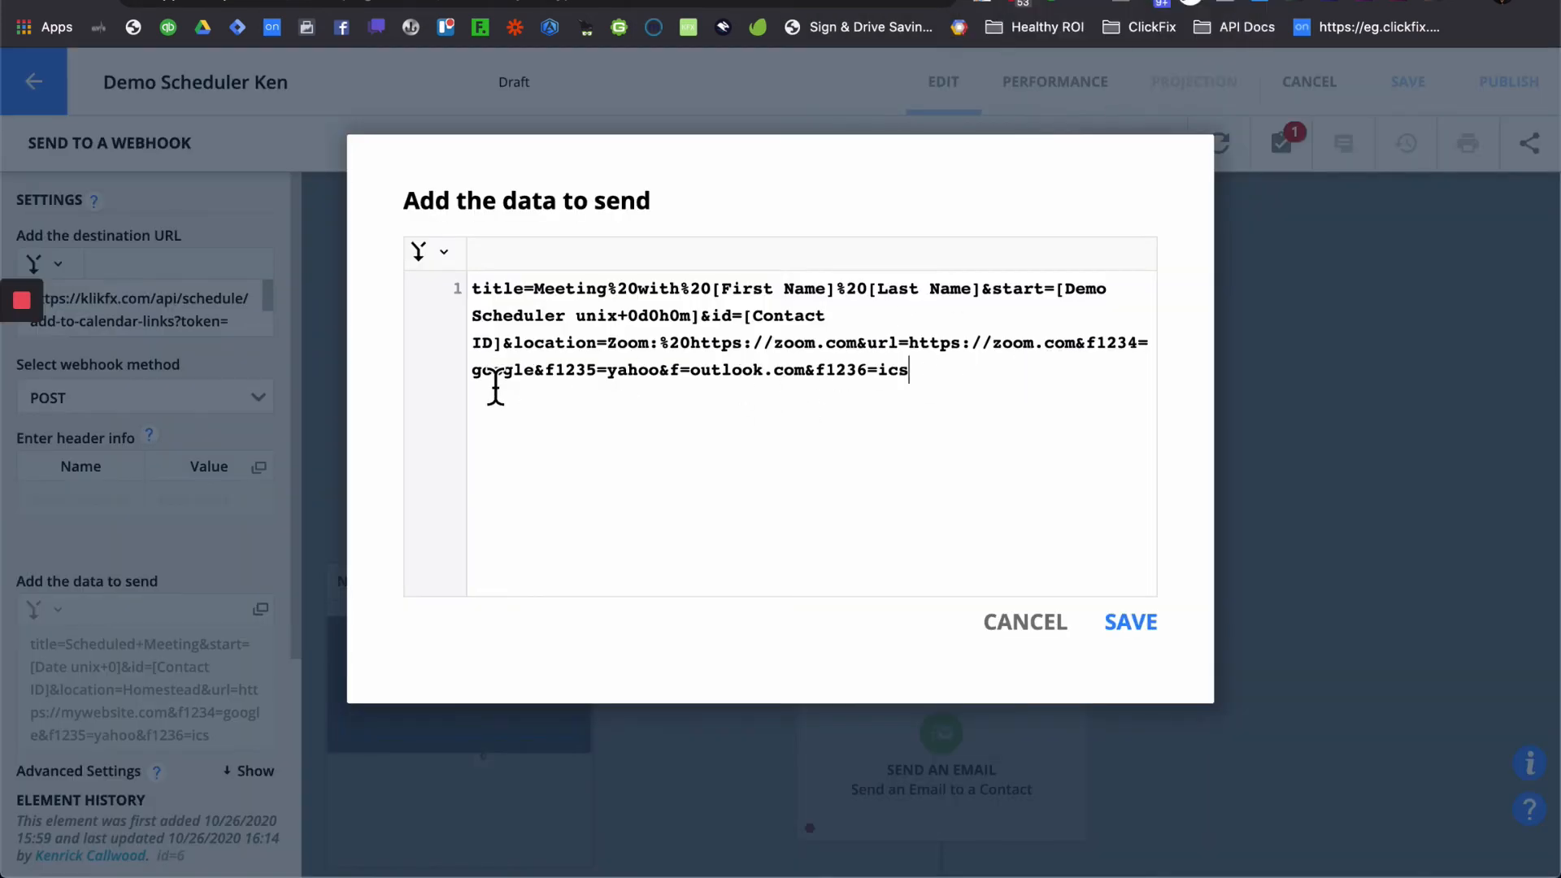
- Change the google and yahoo field IDs to f1884 and f1885
double_click(1115, 355)
type("f1884")
double_click(575, 382)
type("f1884")
key("BackSpace")
type("5")
- Set the outlook.com and ics field IDs to f1886 and f1887
left_click(678, 372)
type("1884")
key("BackSpace")
type("6")
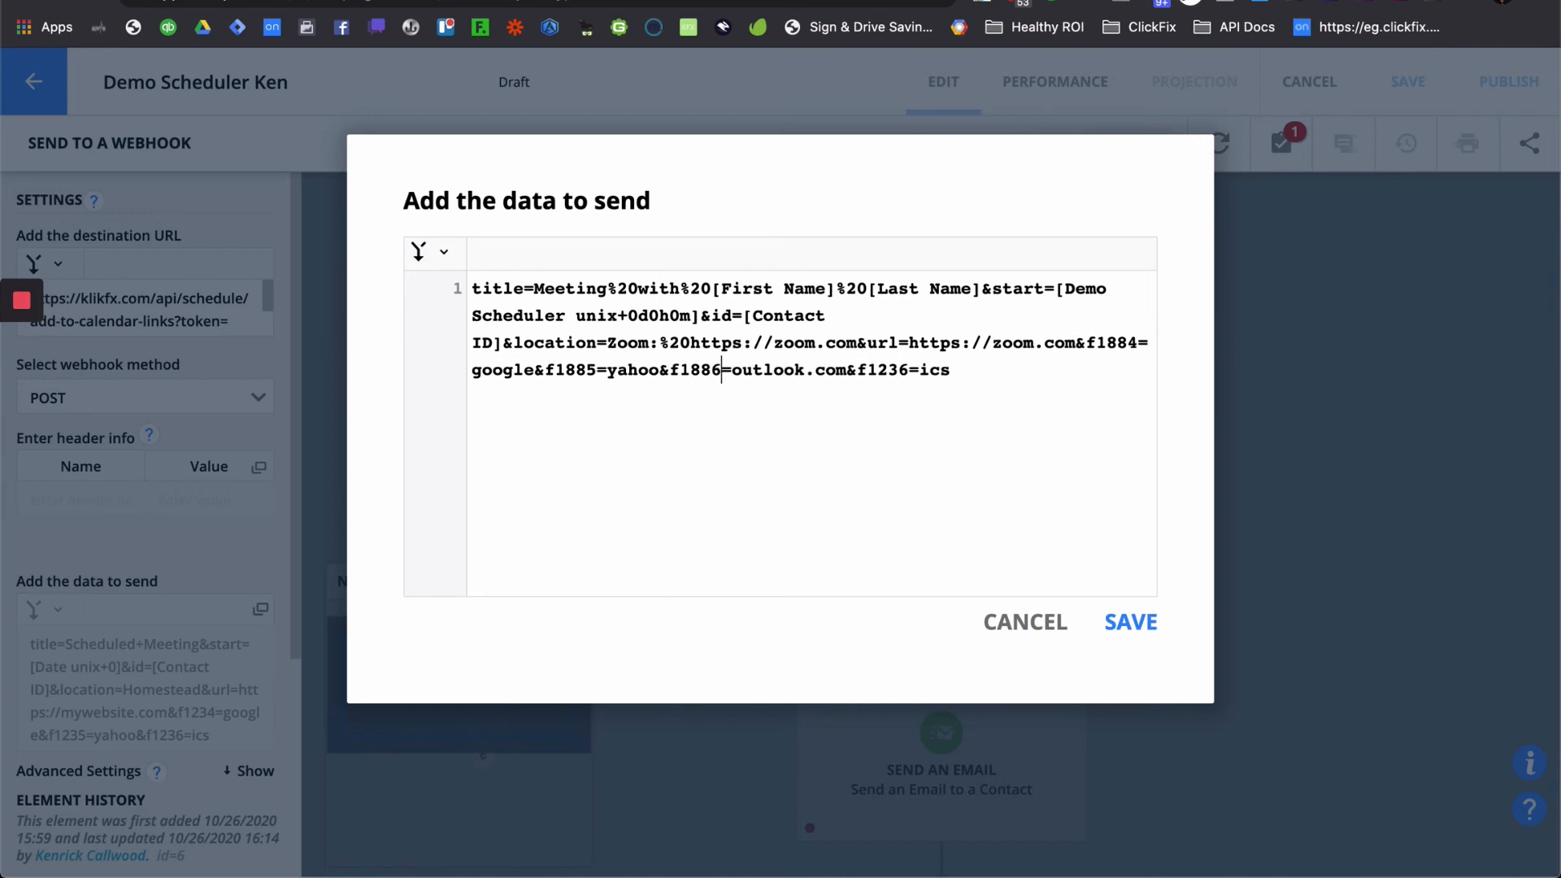
double_click(877, 373)
key("super+v")
key("BackSpace")
type("7")
left_click(720, 1)
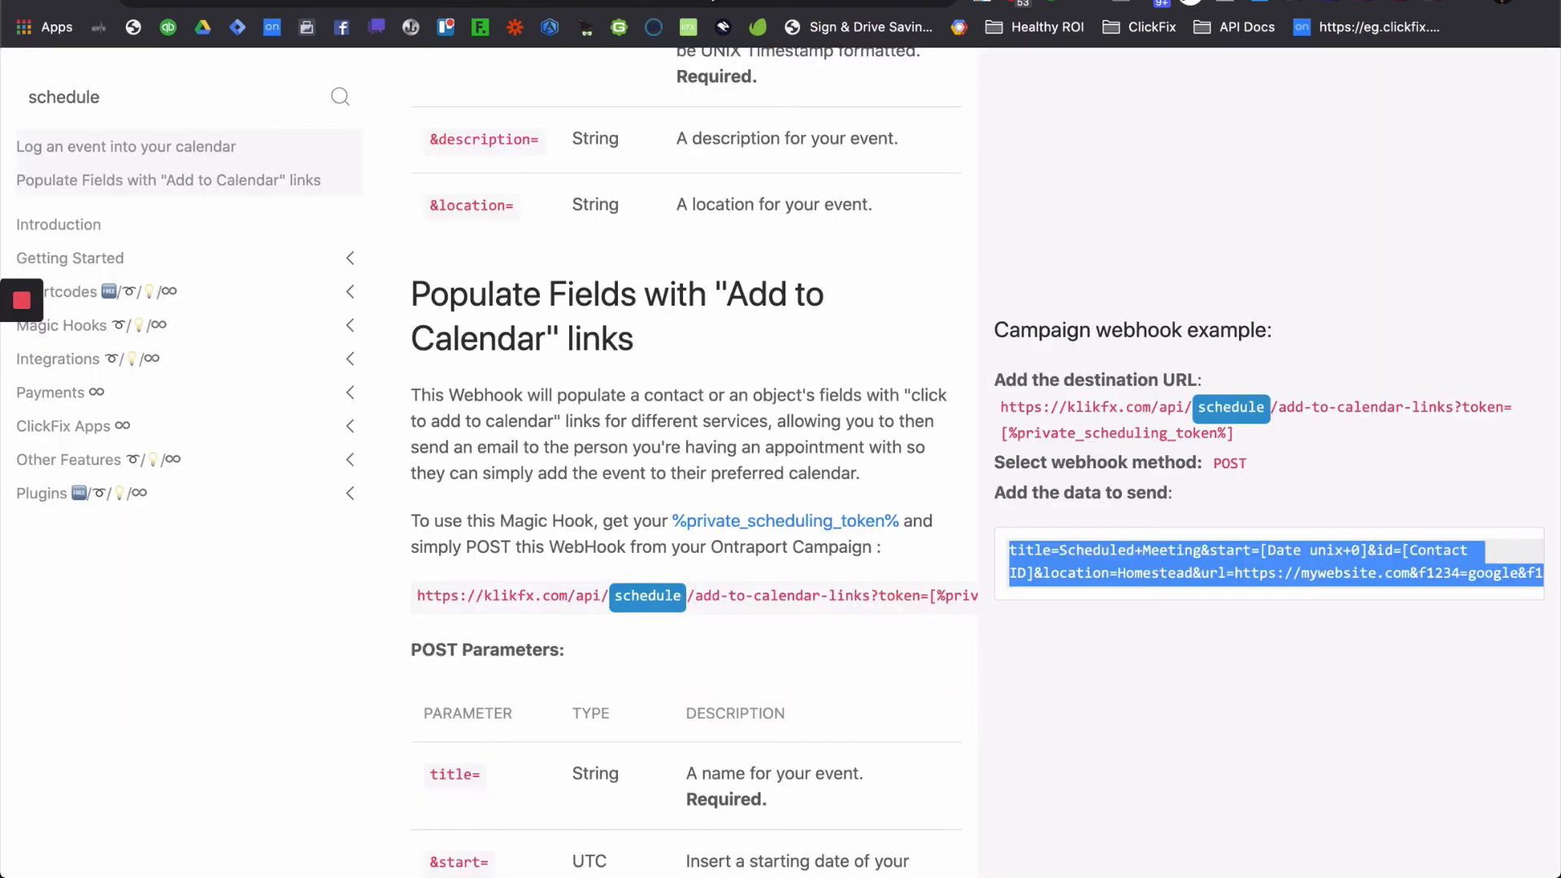
scroll(737, 535, "down", 7)
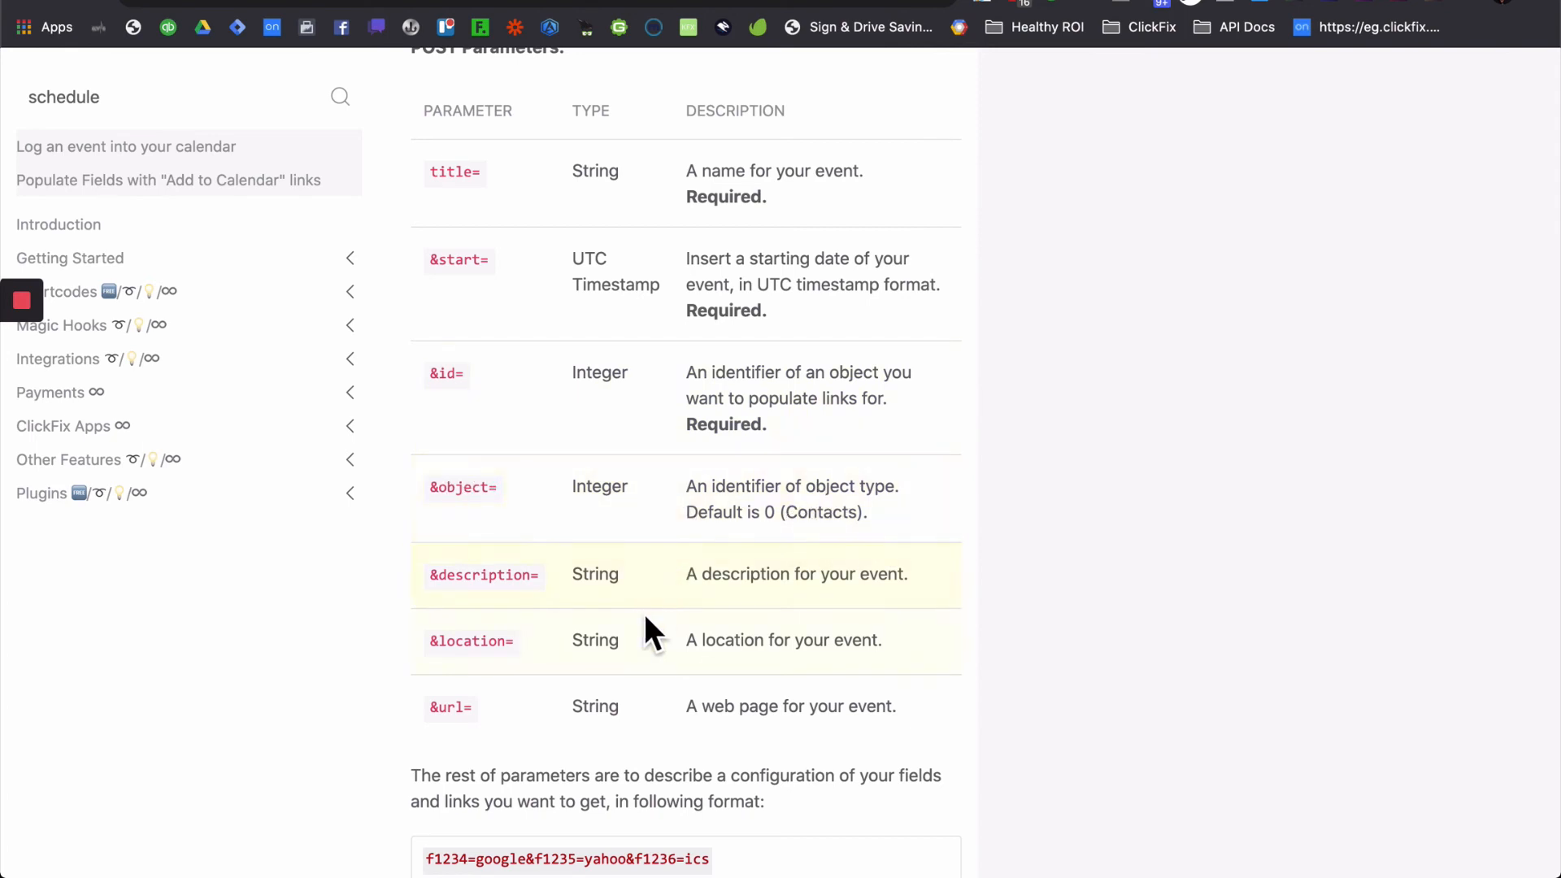
scroll(644, 613, "down", 1)
scroll(644, 612, "up", 3)
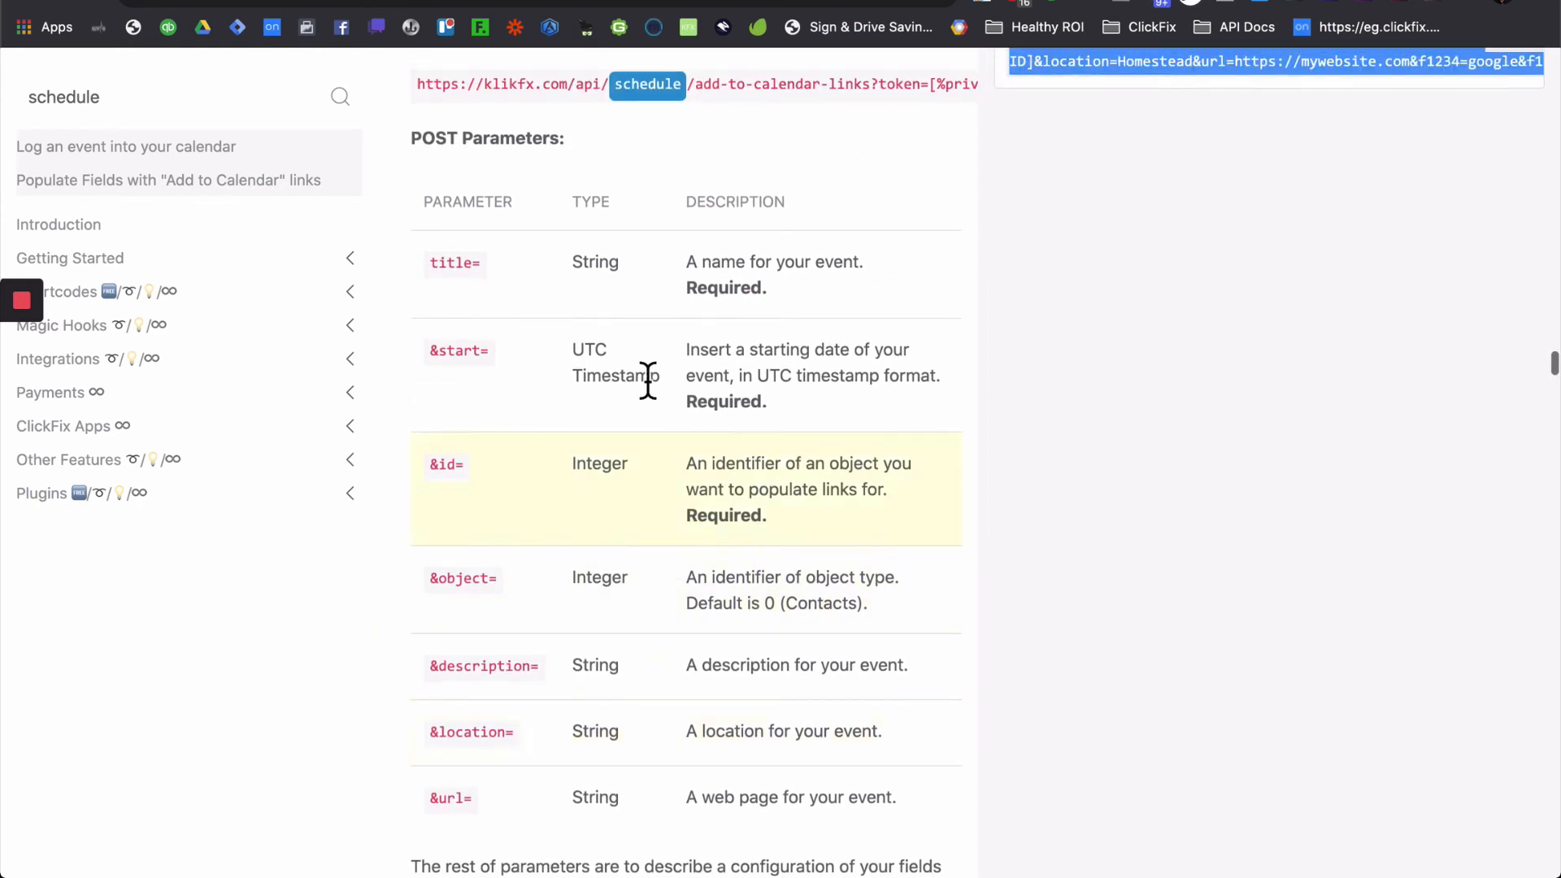
scroll(738, 518, "down", 1)
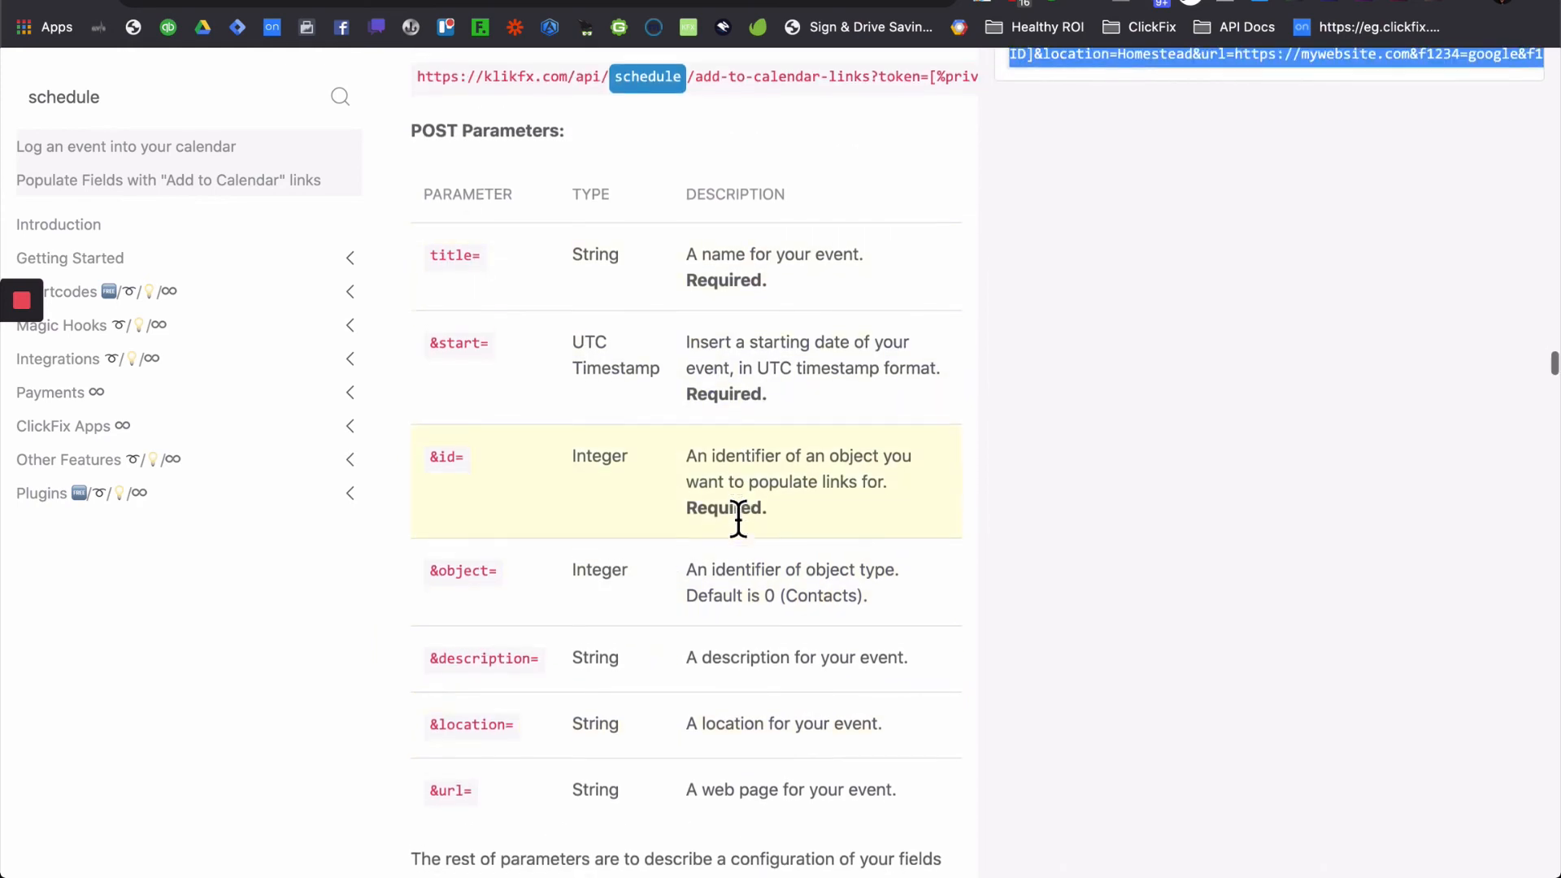
scroll(739, 519, "down", 2)
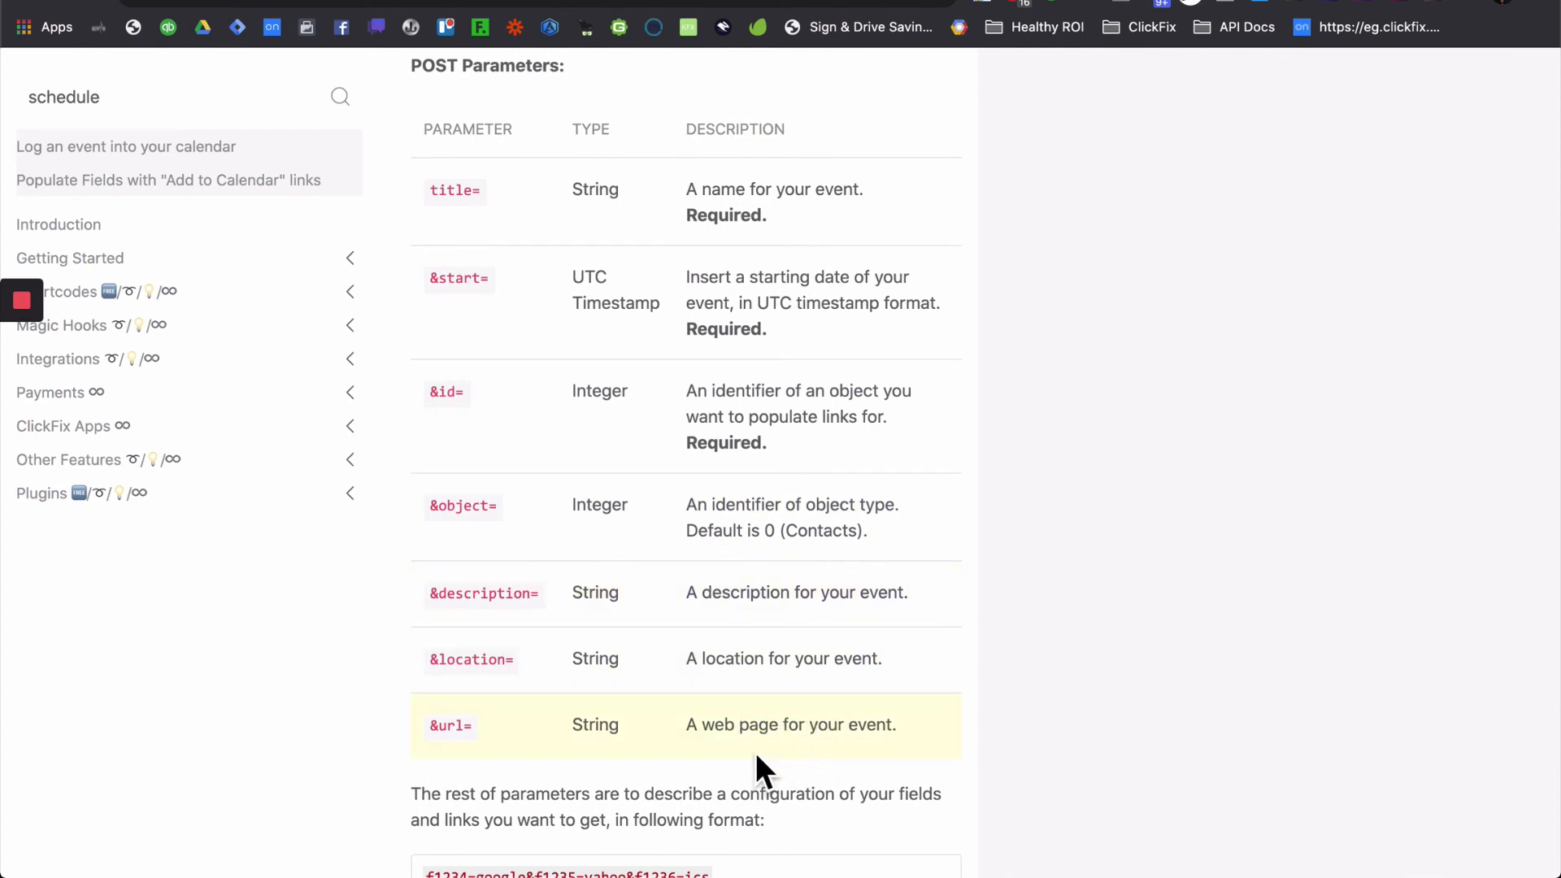
scroll(757, 758, "down", 2)
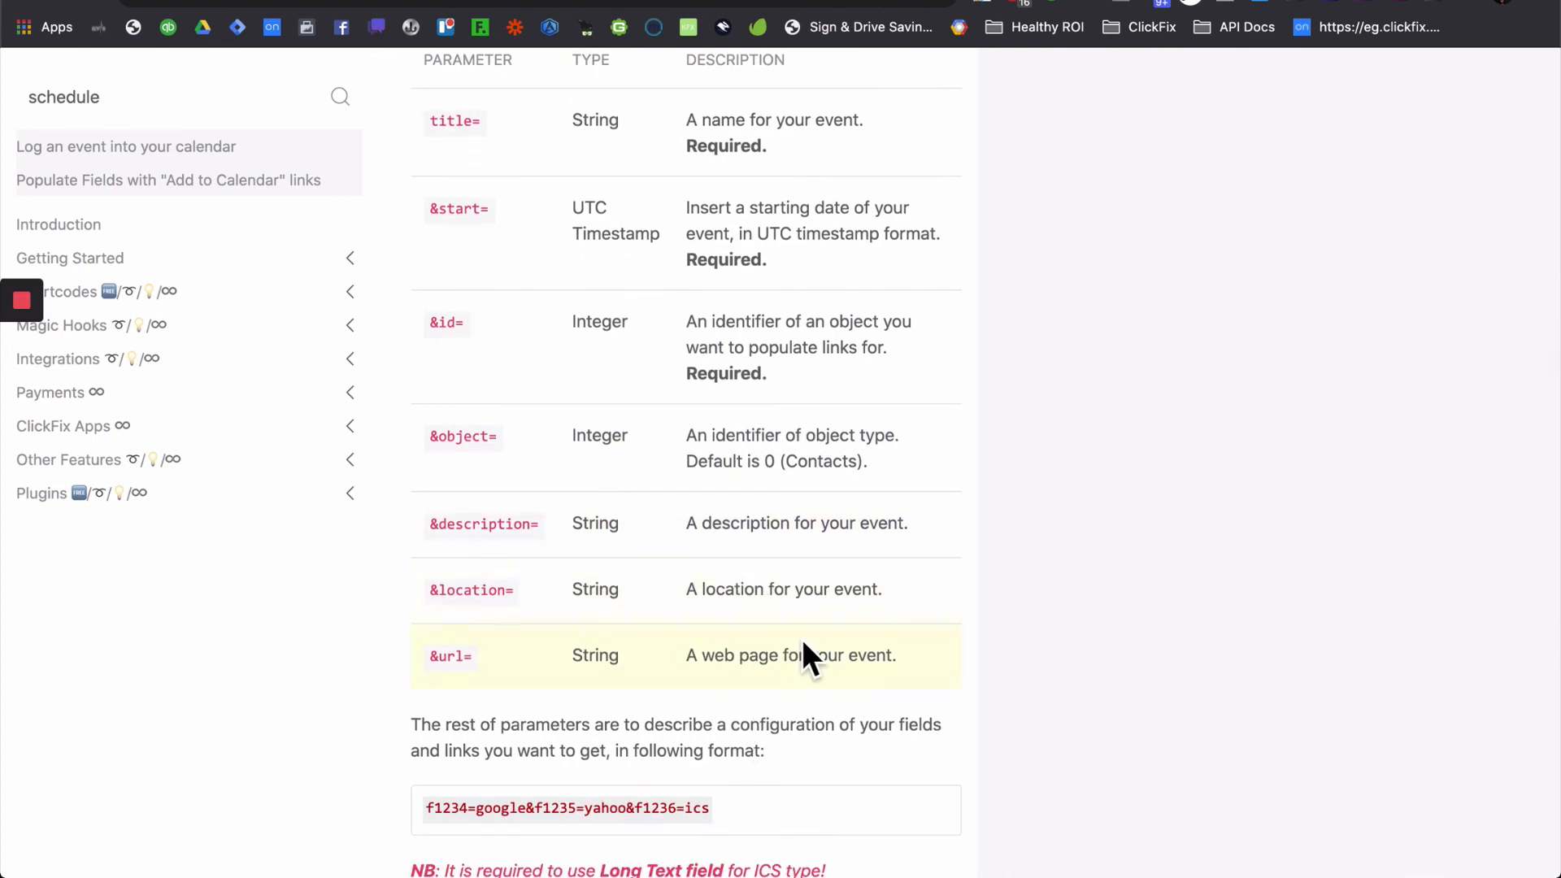
scroll(801, 639, "down", 1)
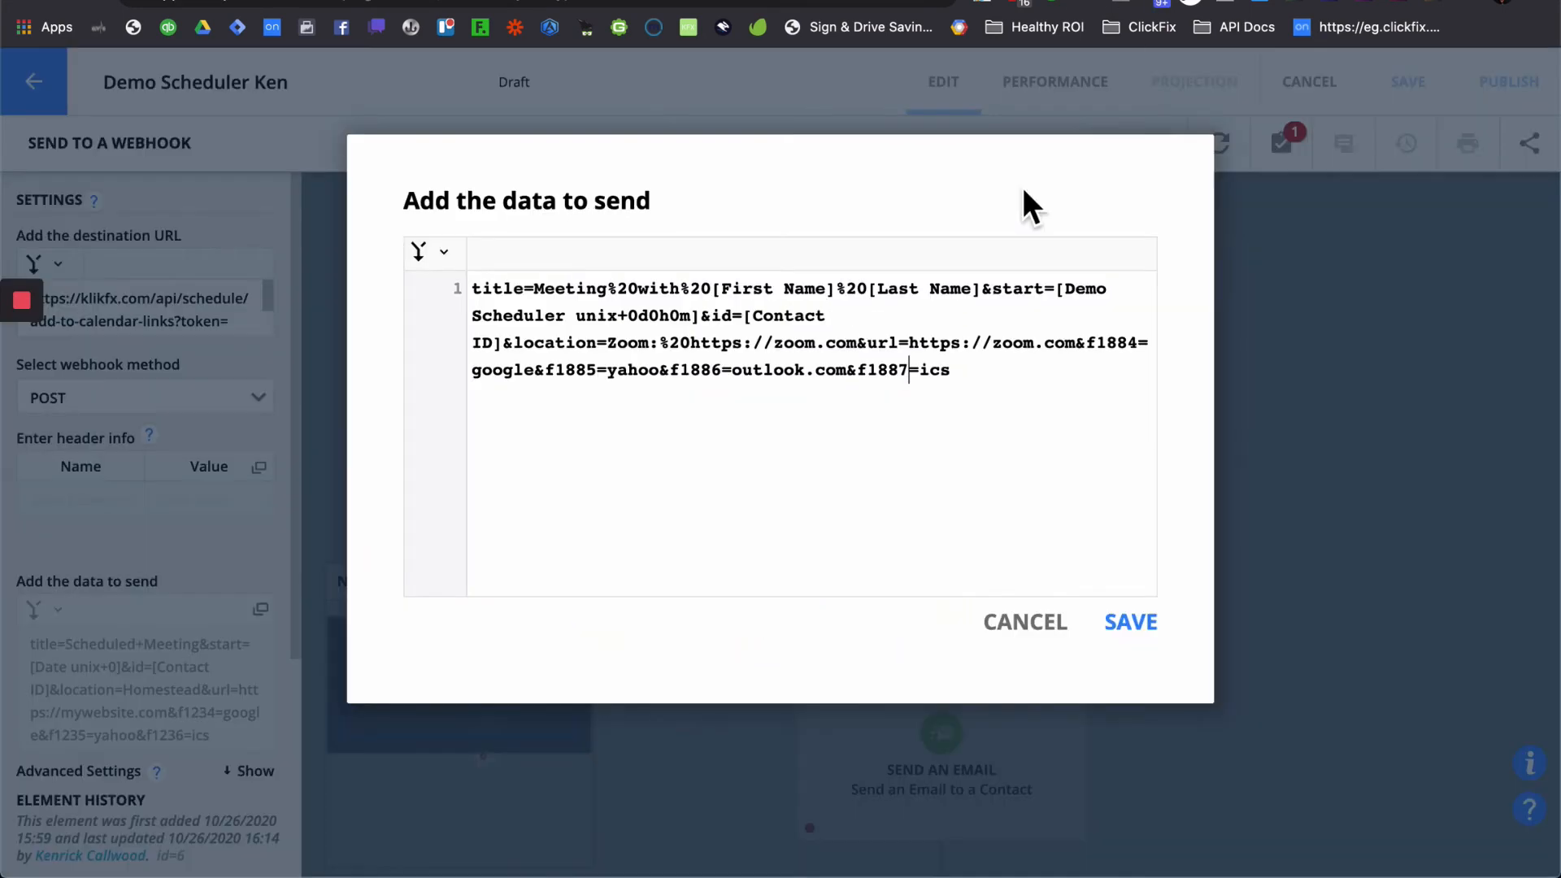
- Save the updated webhook data and close the webhook step's settings
left_click(1132, 624)
left_click(1271, 554)
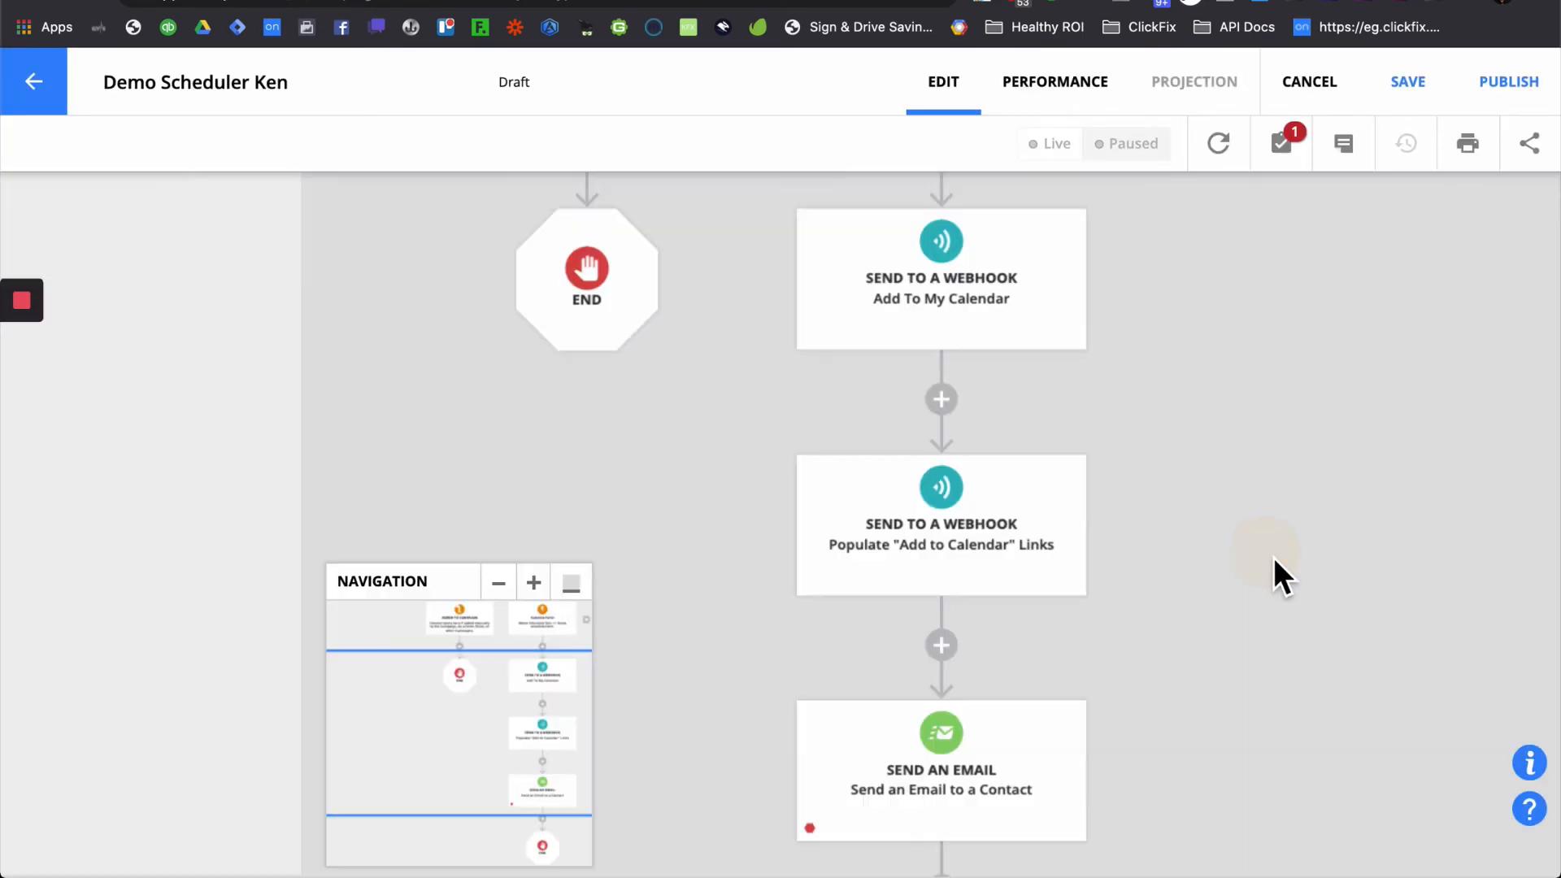
scroll(1185, 657, "down", 5)
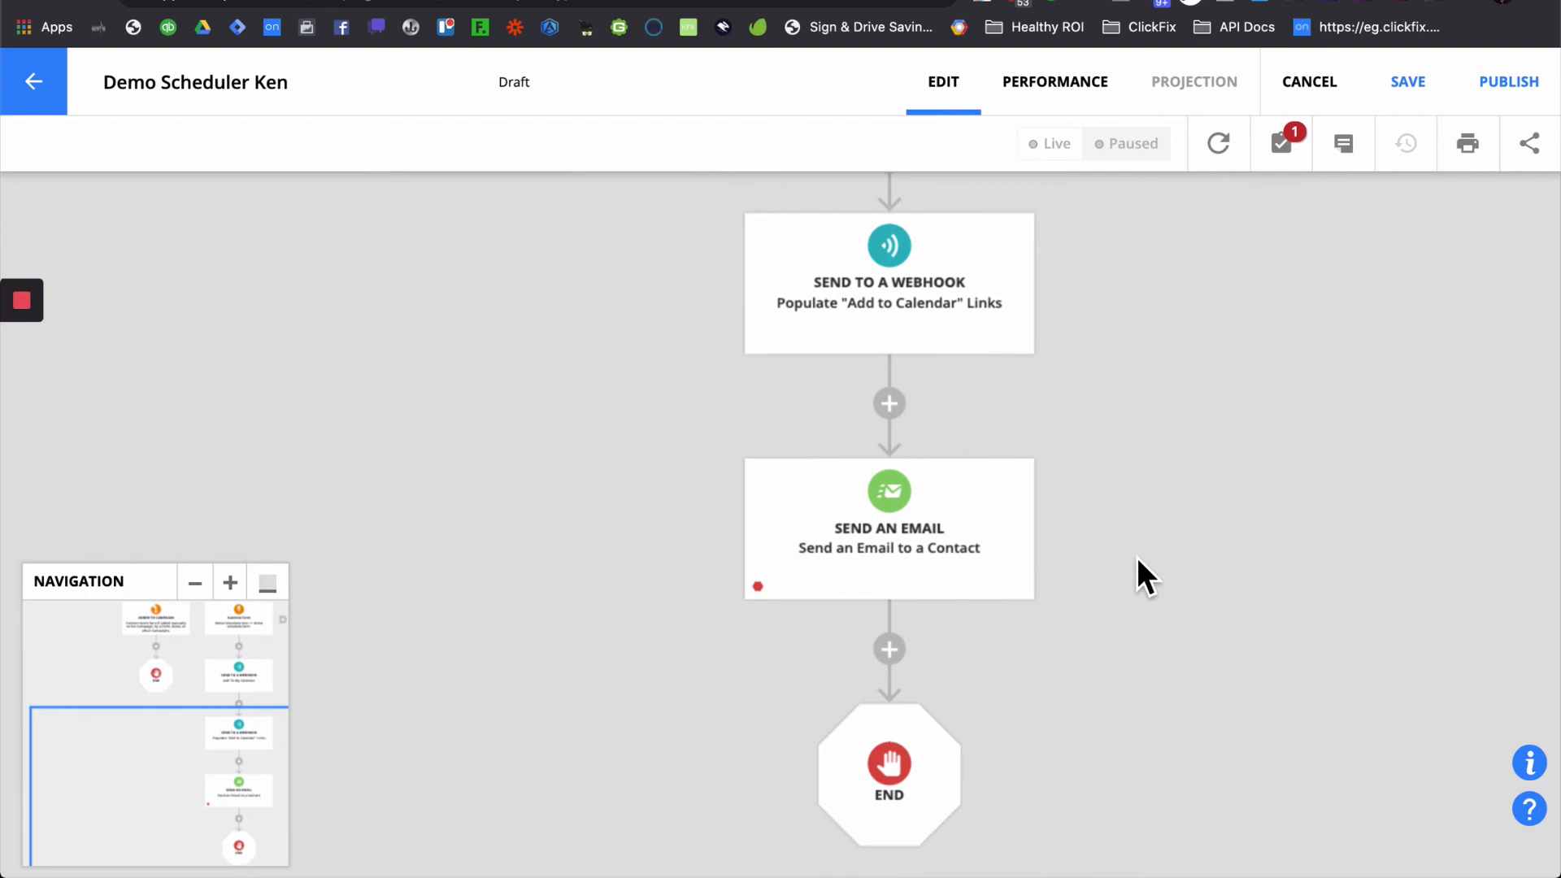
- Start a new message named 'Demo Scheduler Ken' for the Send an Email step
left_click(878, 542)
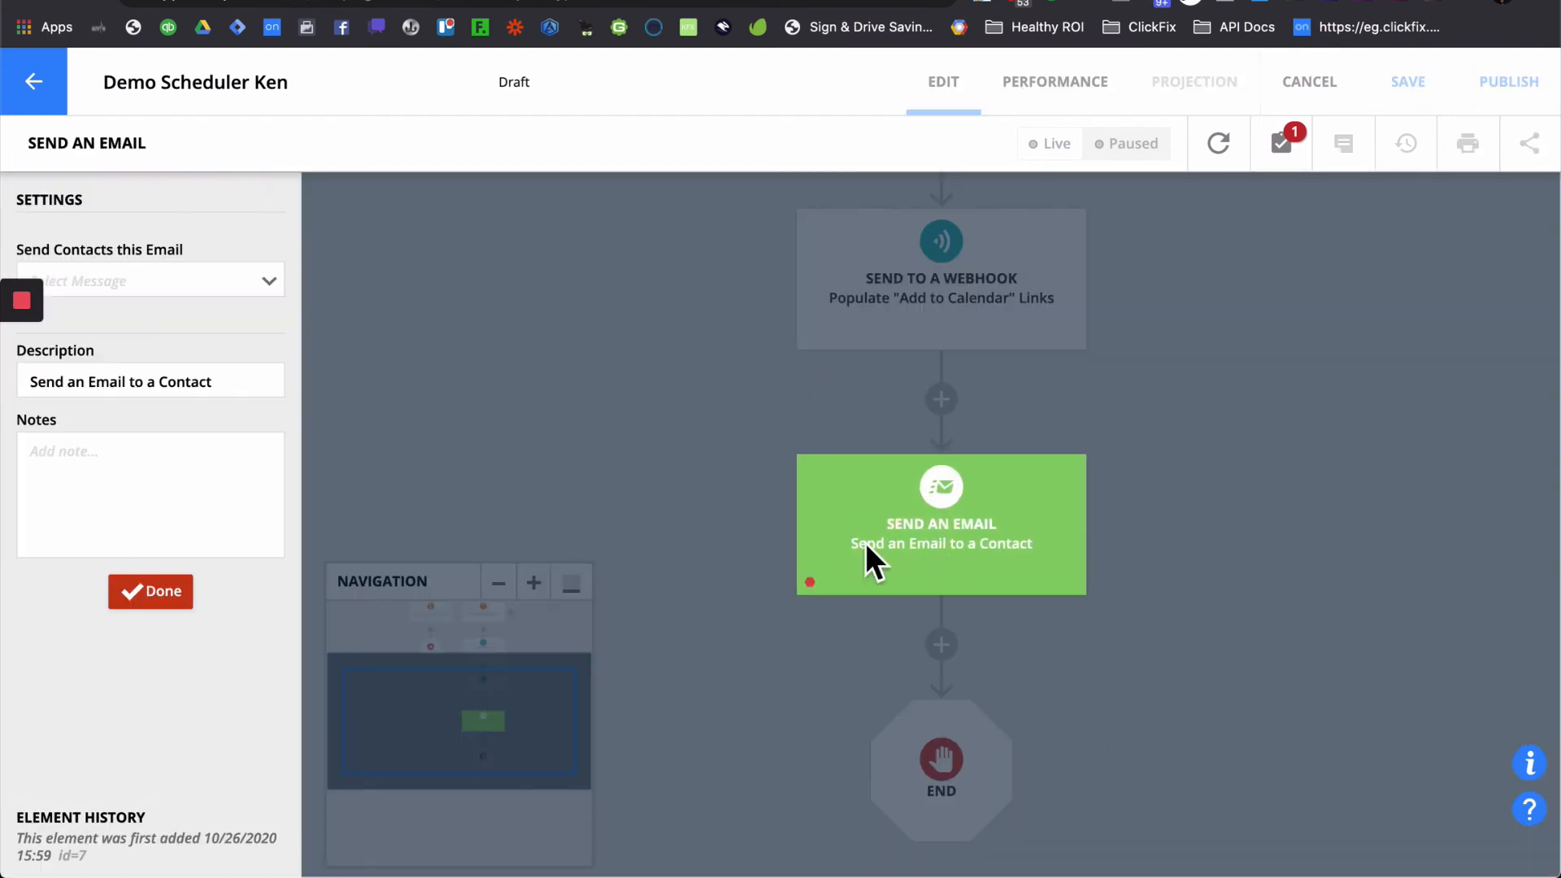
left_click(262, 285)
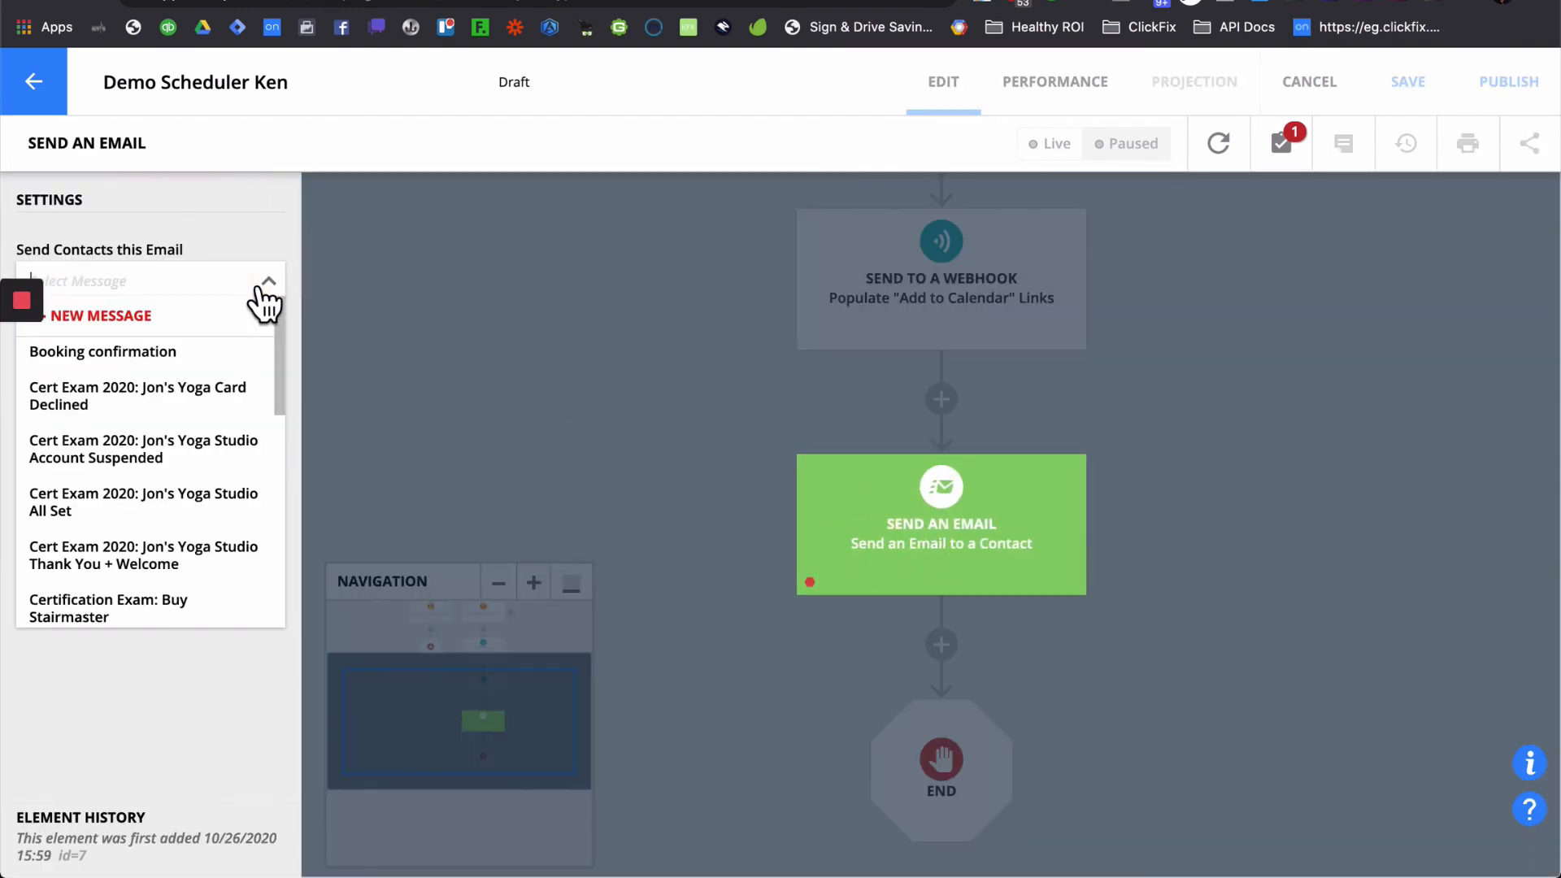
left_click(184, 321)
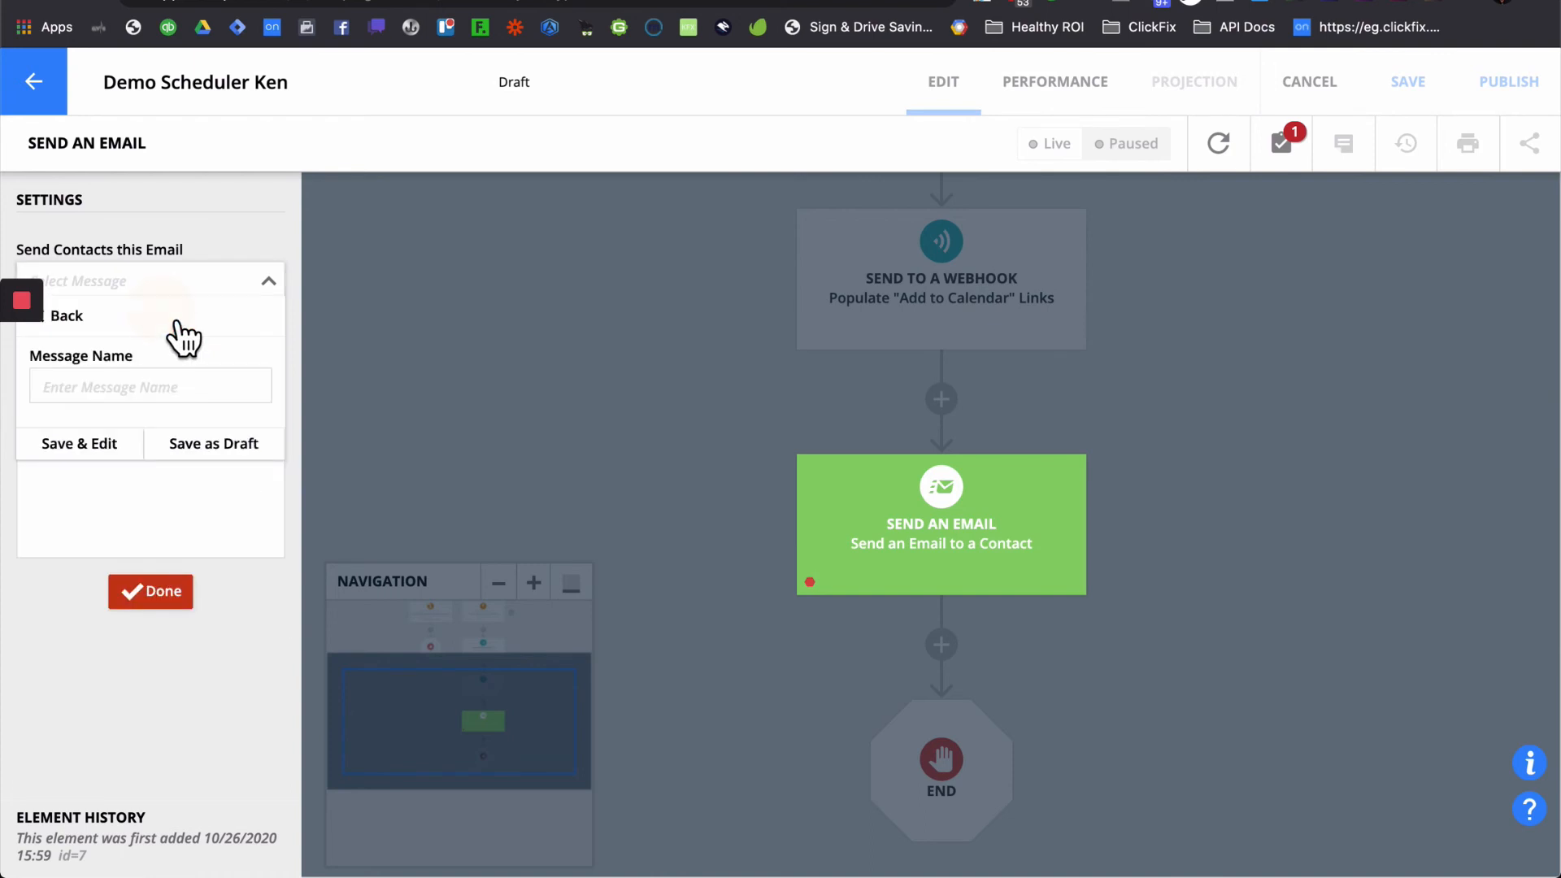
left_click(150, 389)
type("D")
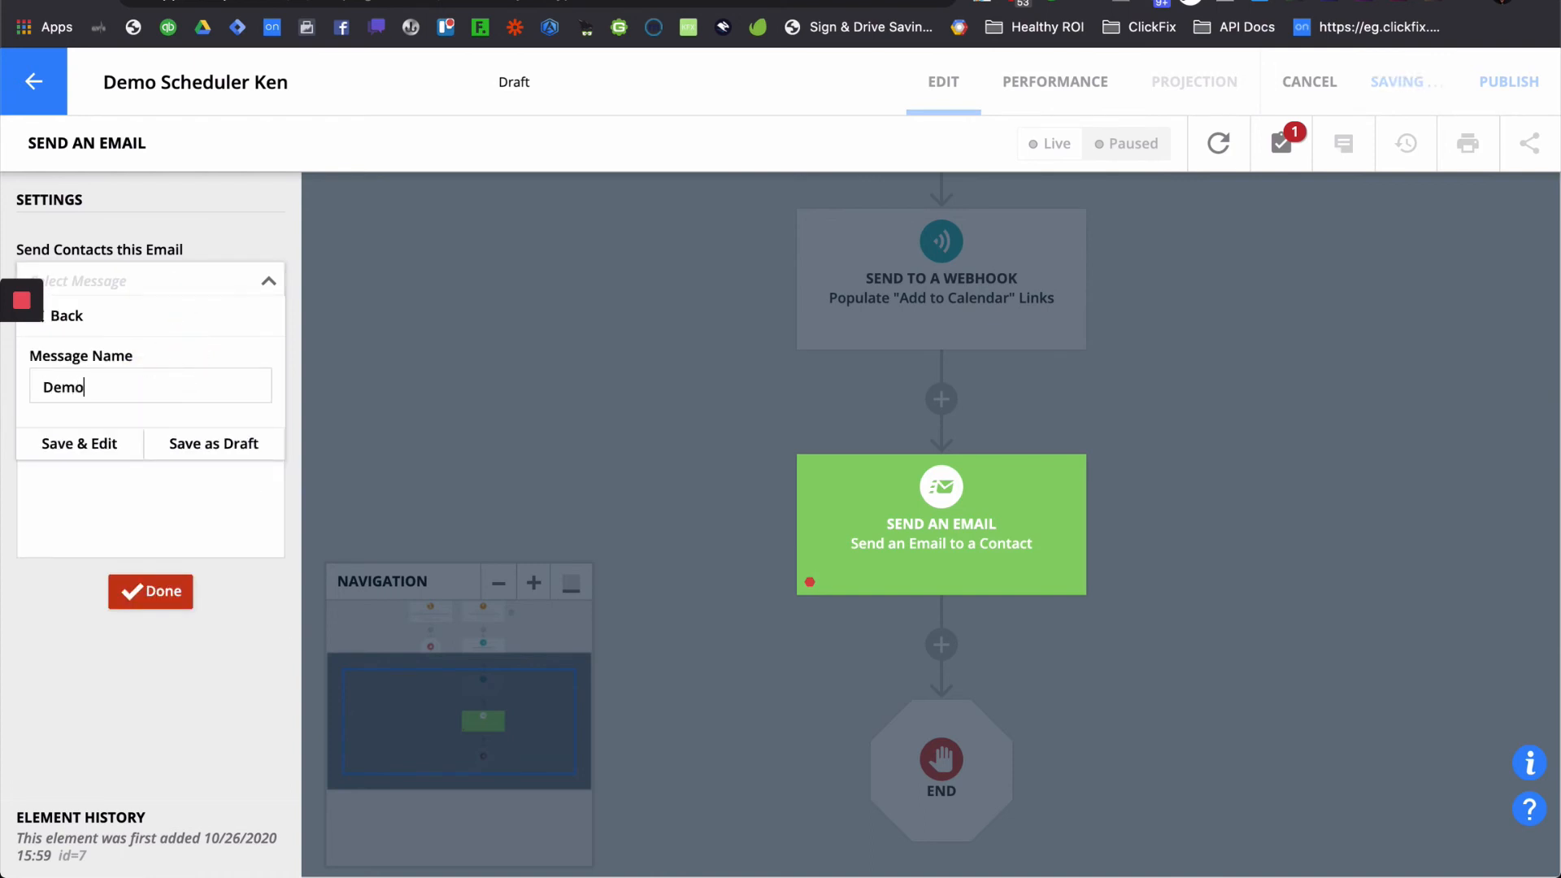
type("emo Scheduler K")
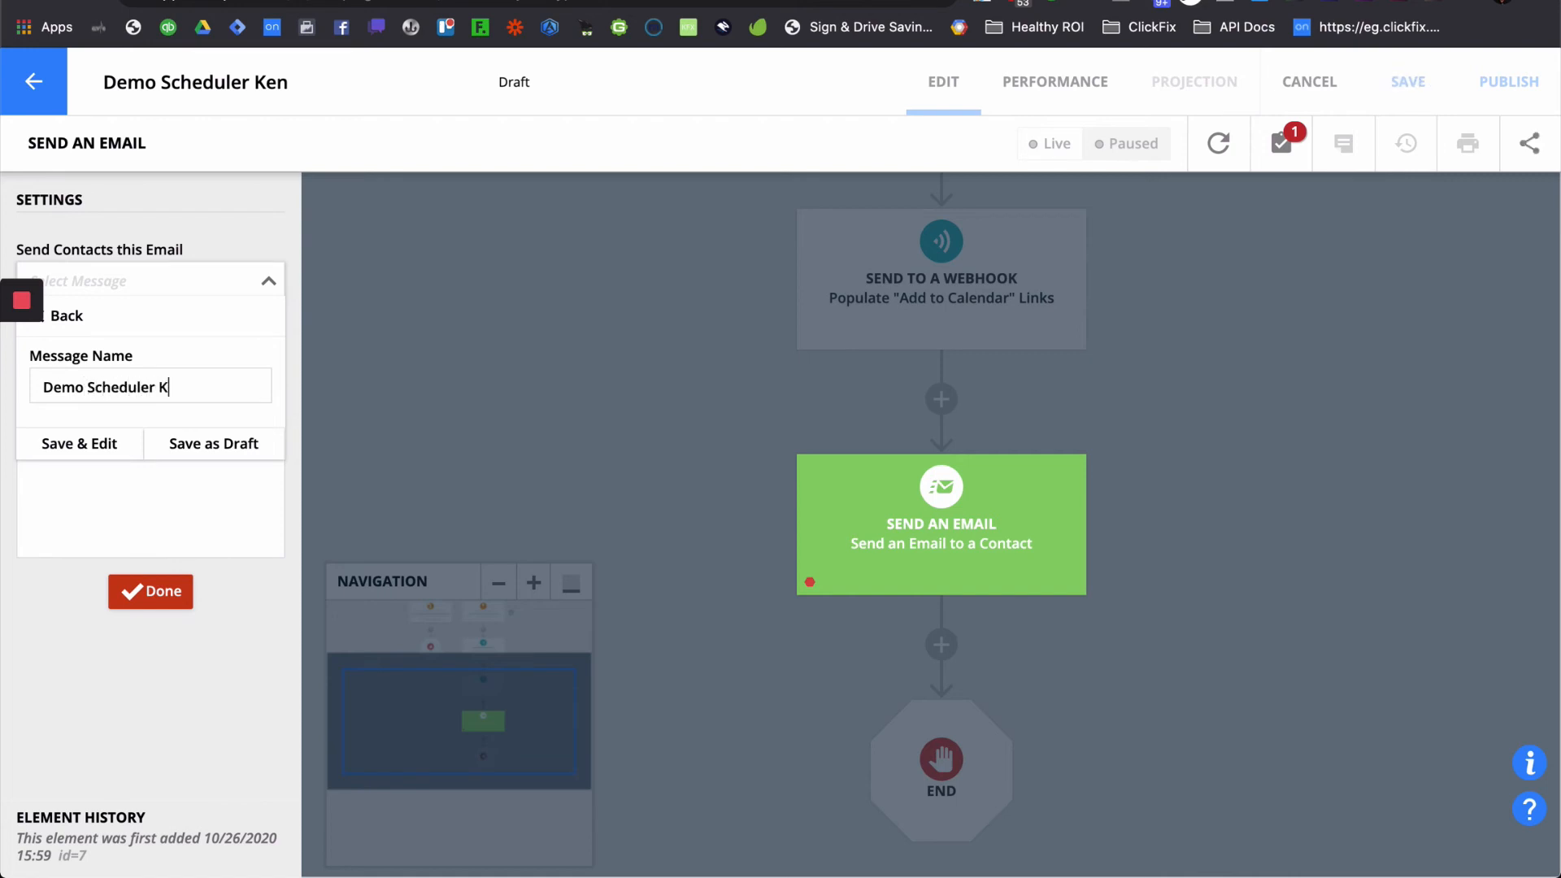
type("en")
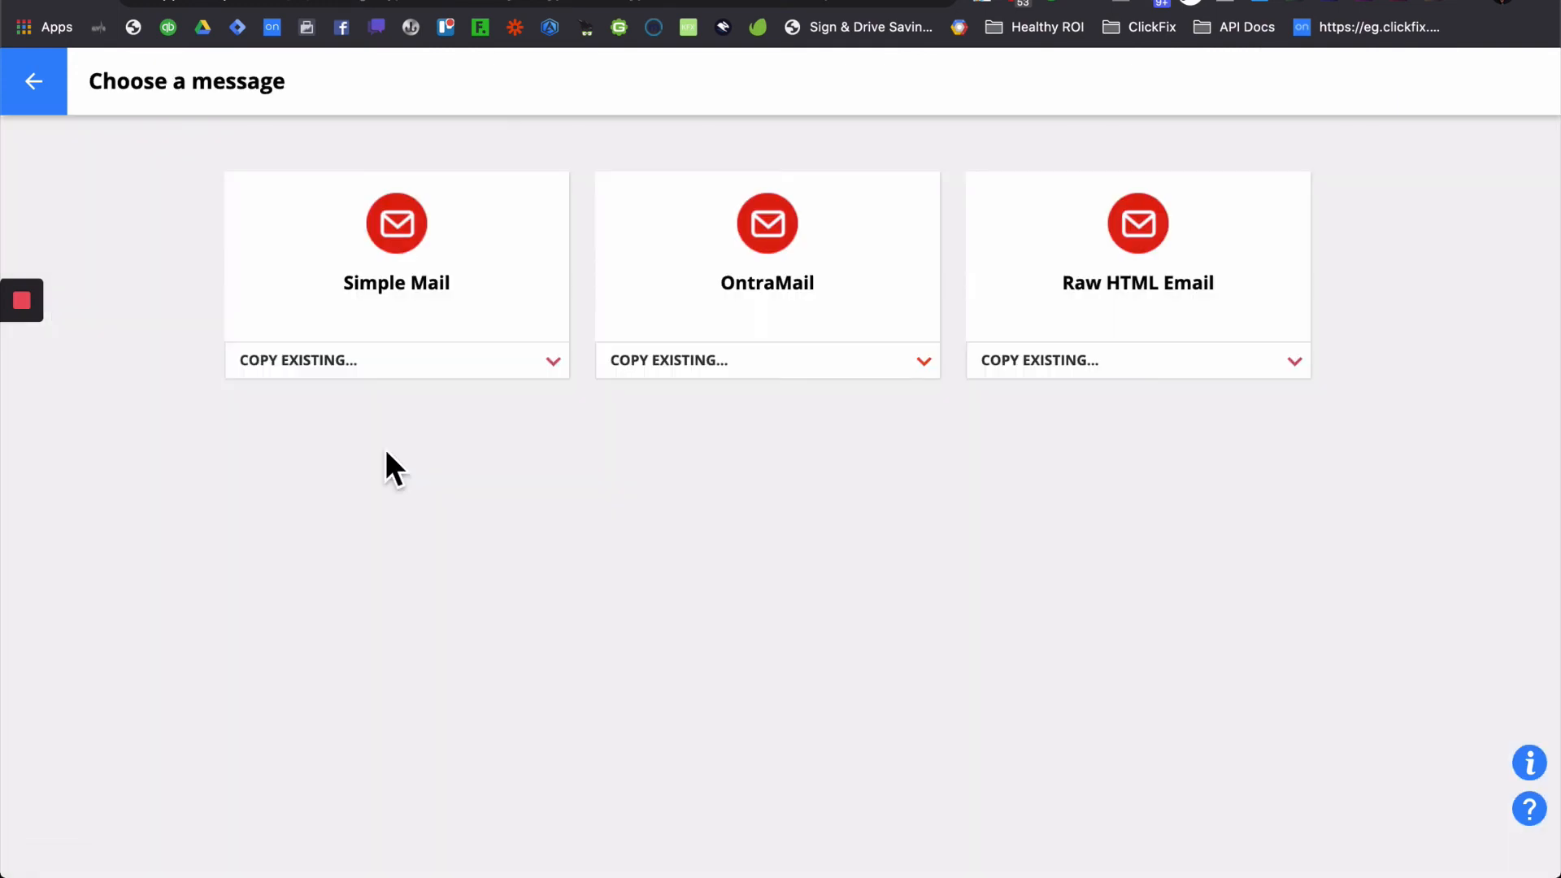
- Make the message a Simple Mail and begin its subject with 'Hey'
left_click(432, 277)
left_click(751, 220)
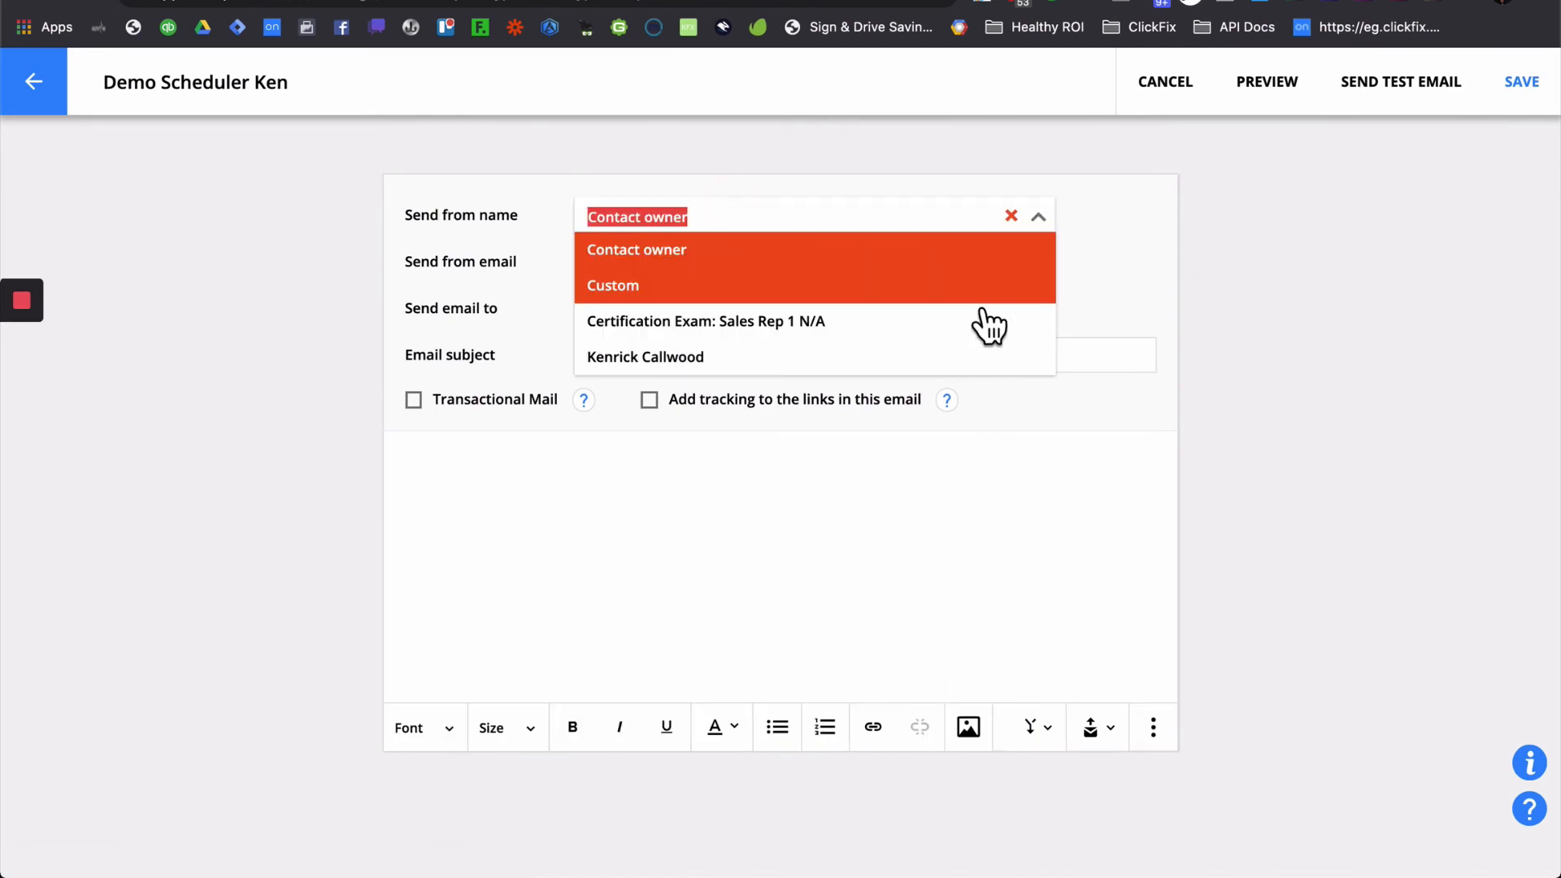
left_click(1264, 278)
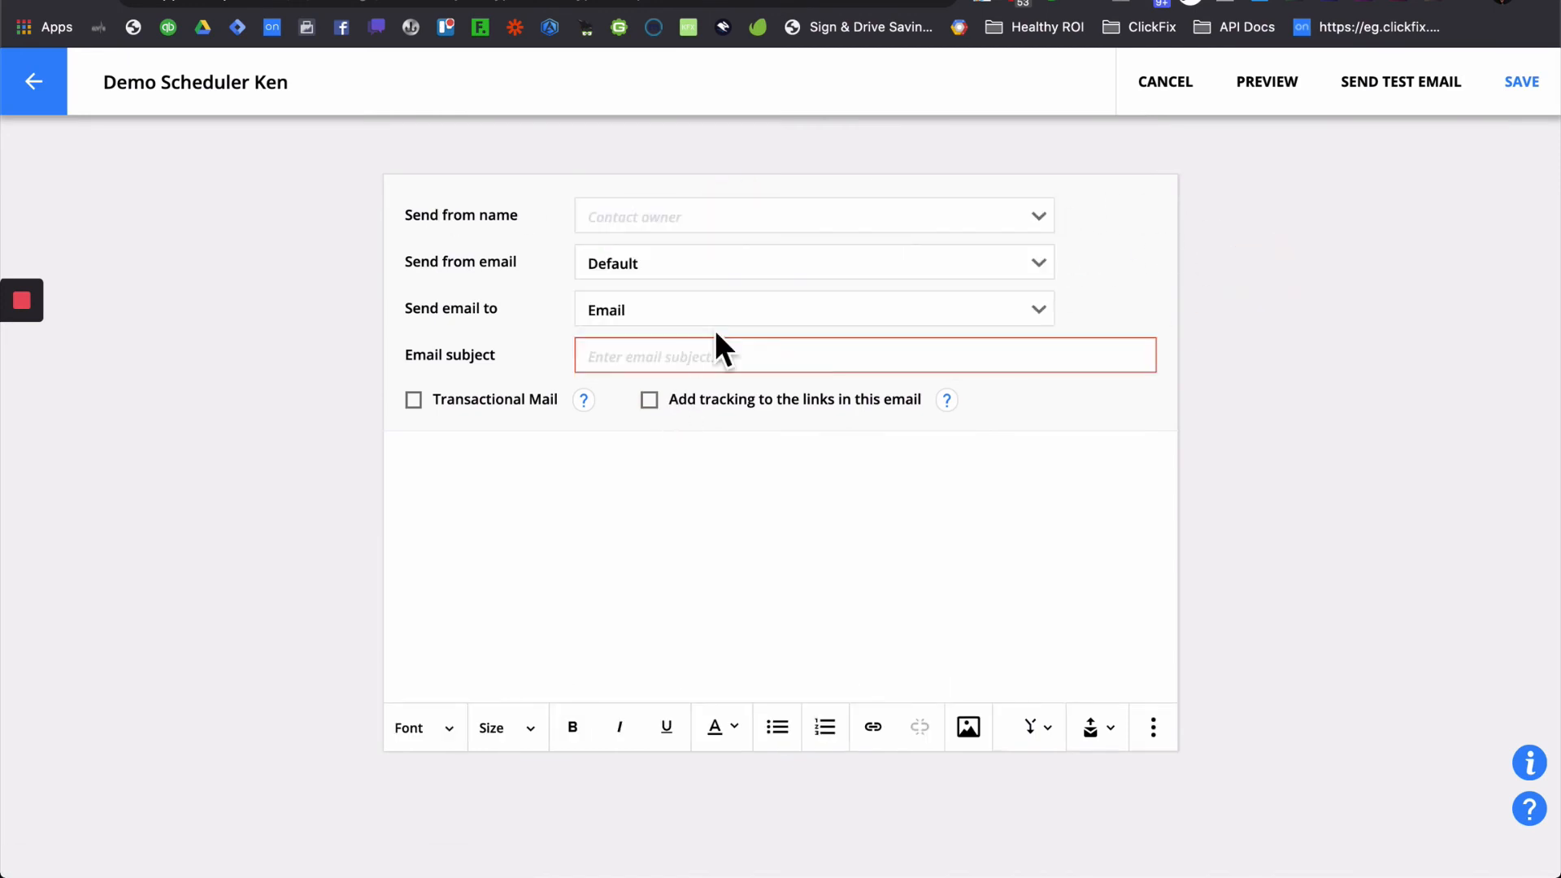
left_click(655, 357)
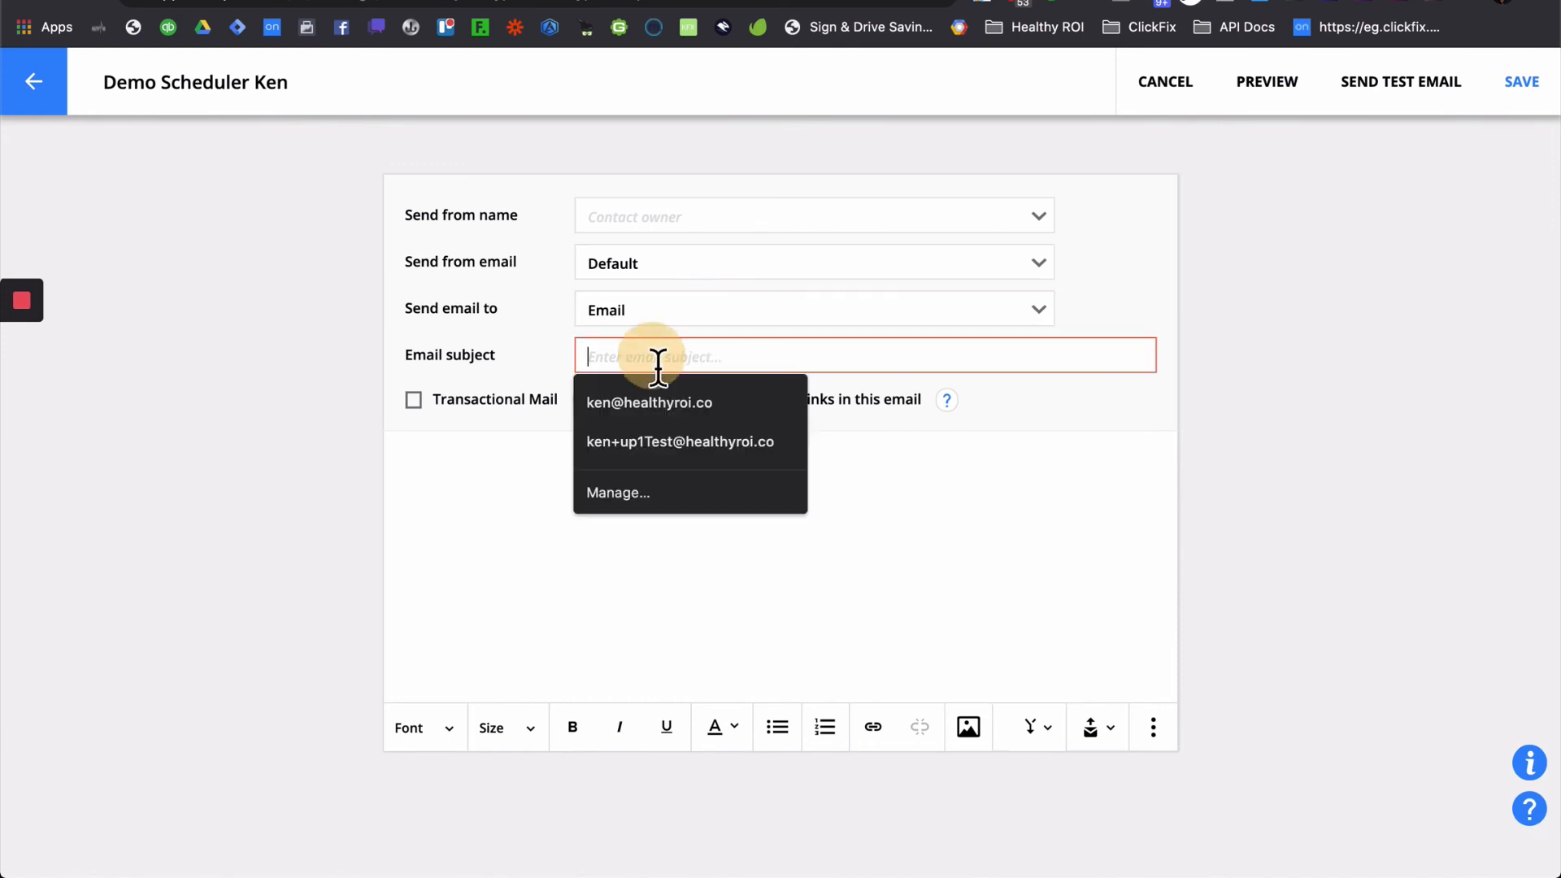
type("Hey Booking Confirmed")
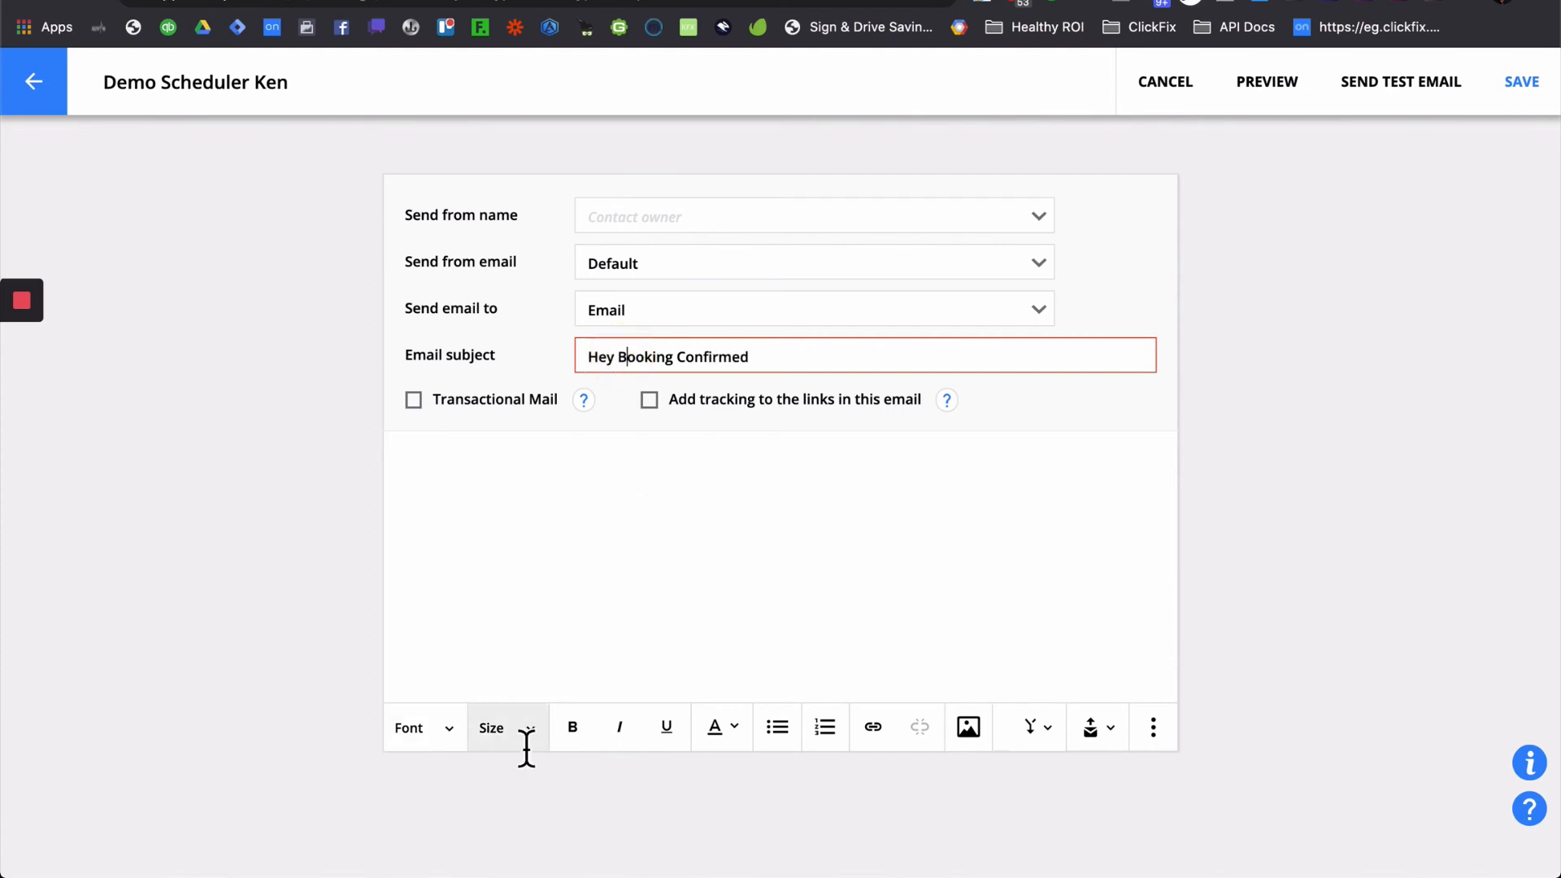
- Insert the First Name merge field and move it into the subject before 'Booking'
left_click(1036, 726)
left_click(985, 681)
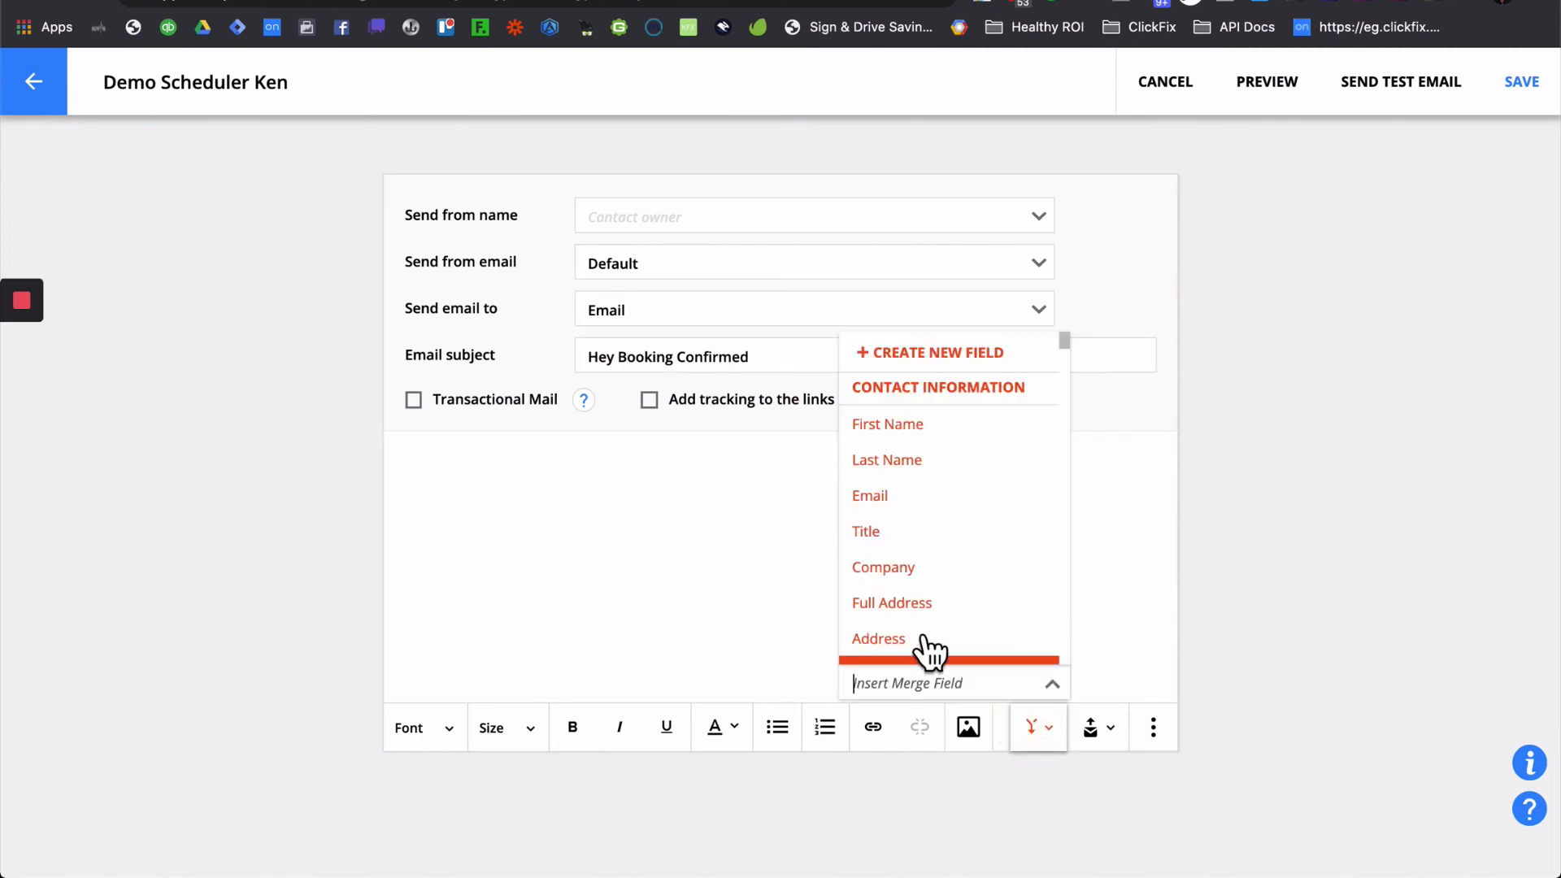
left_click(929, 431)
key("super+a")
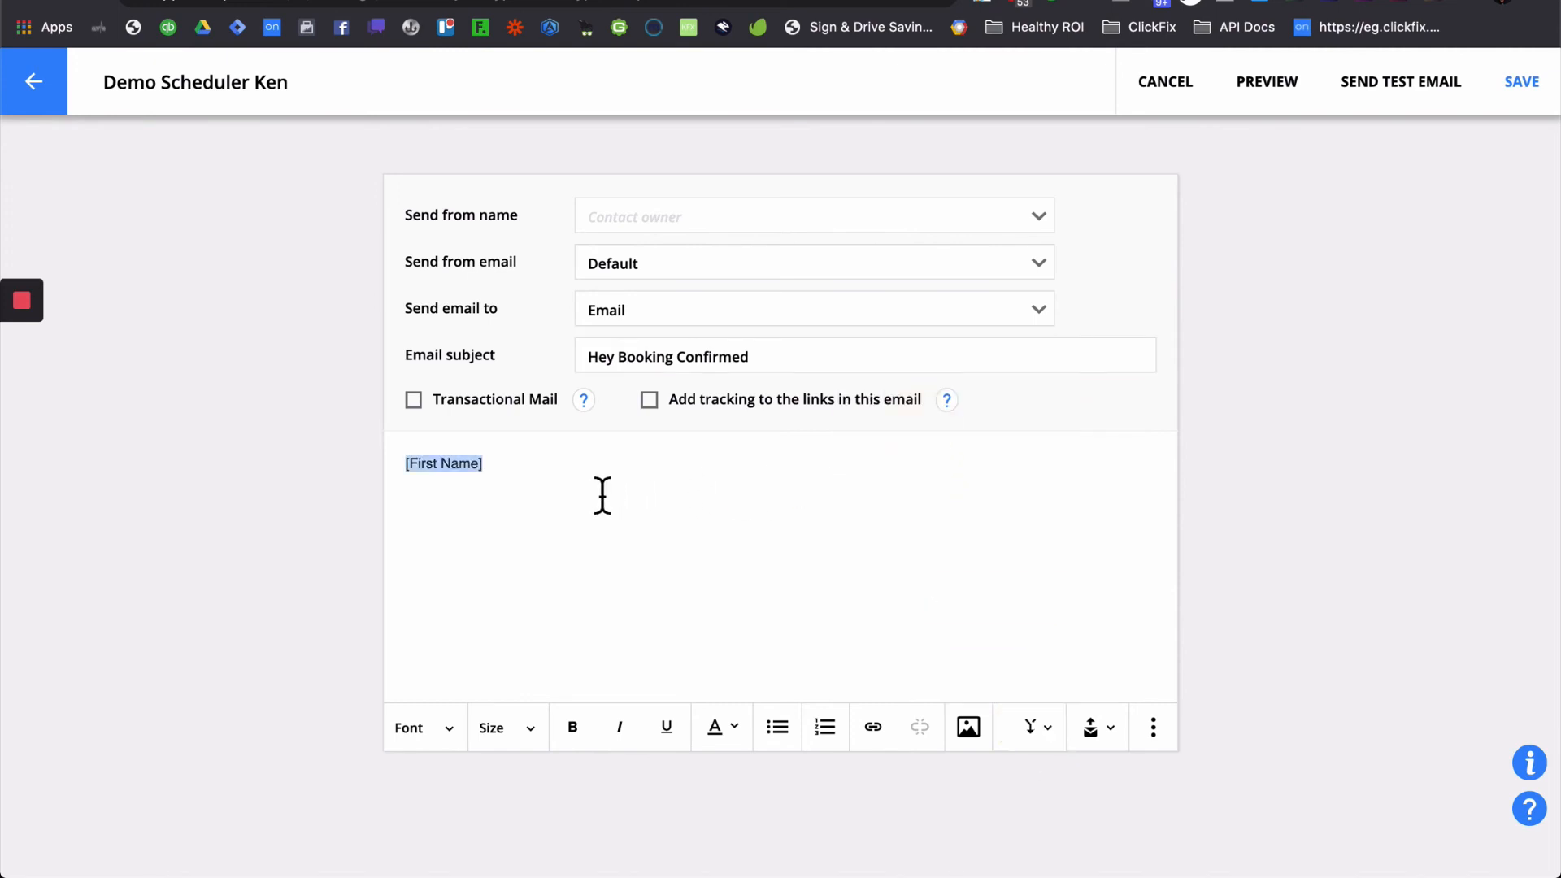
key("super+x")
left_click(621, 359)
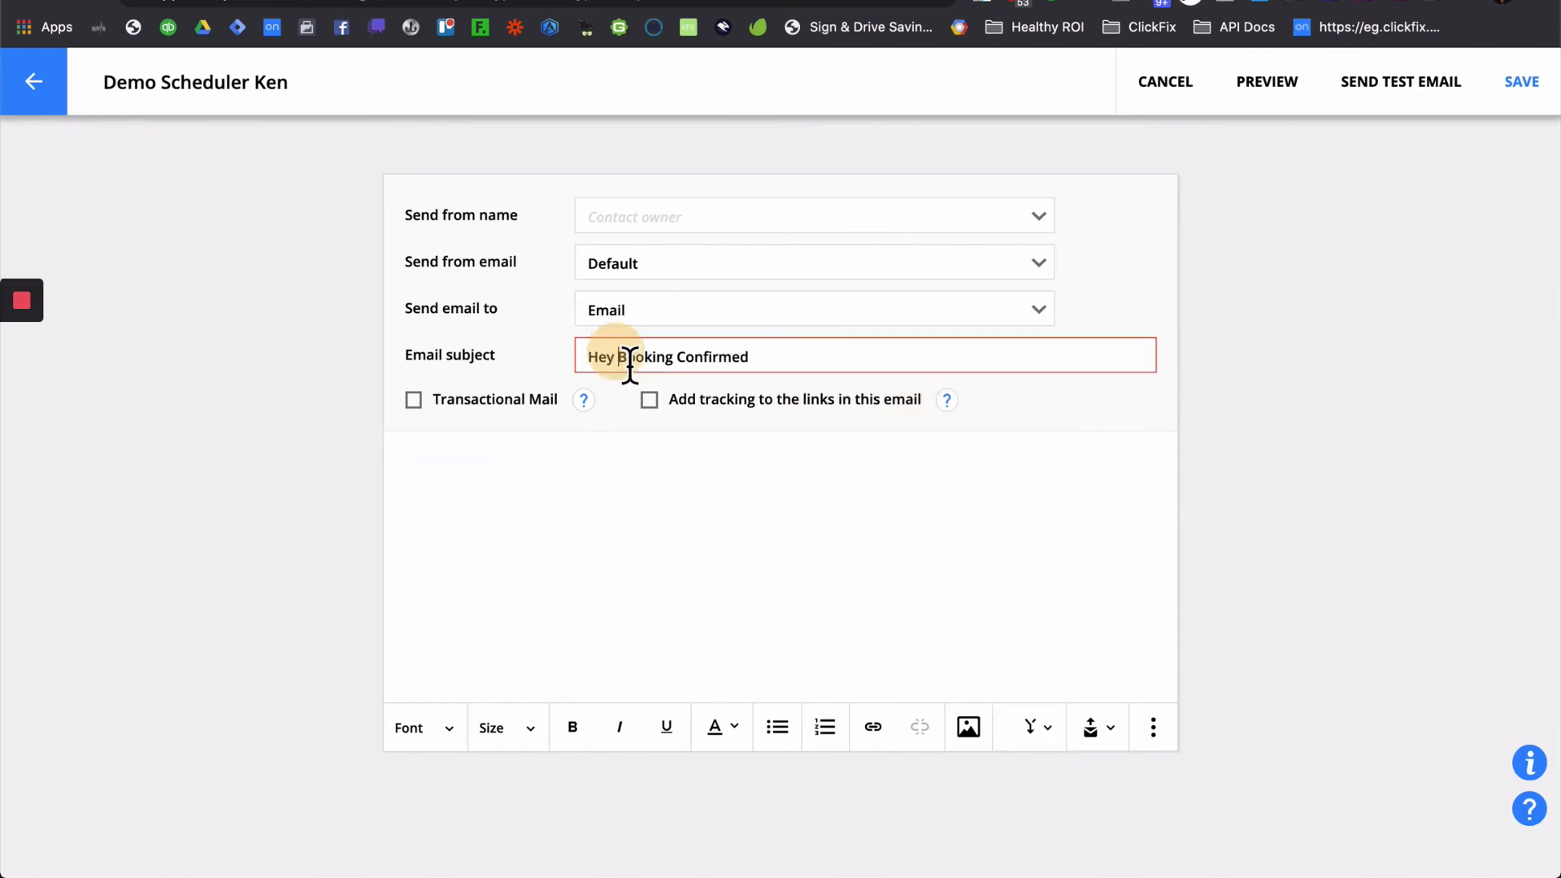
key("super+v")
left_click(685, 479)
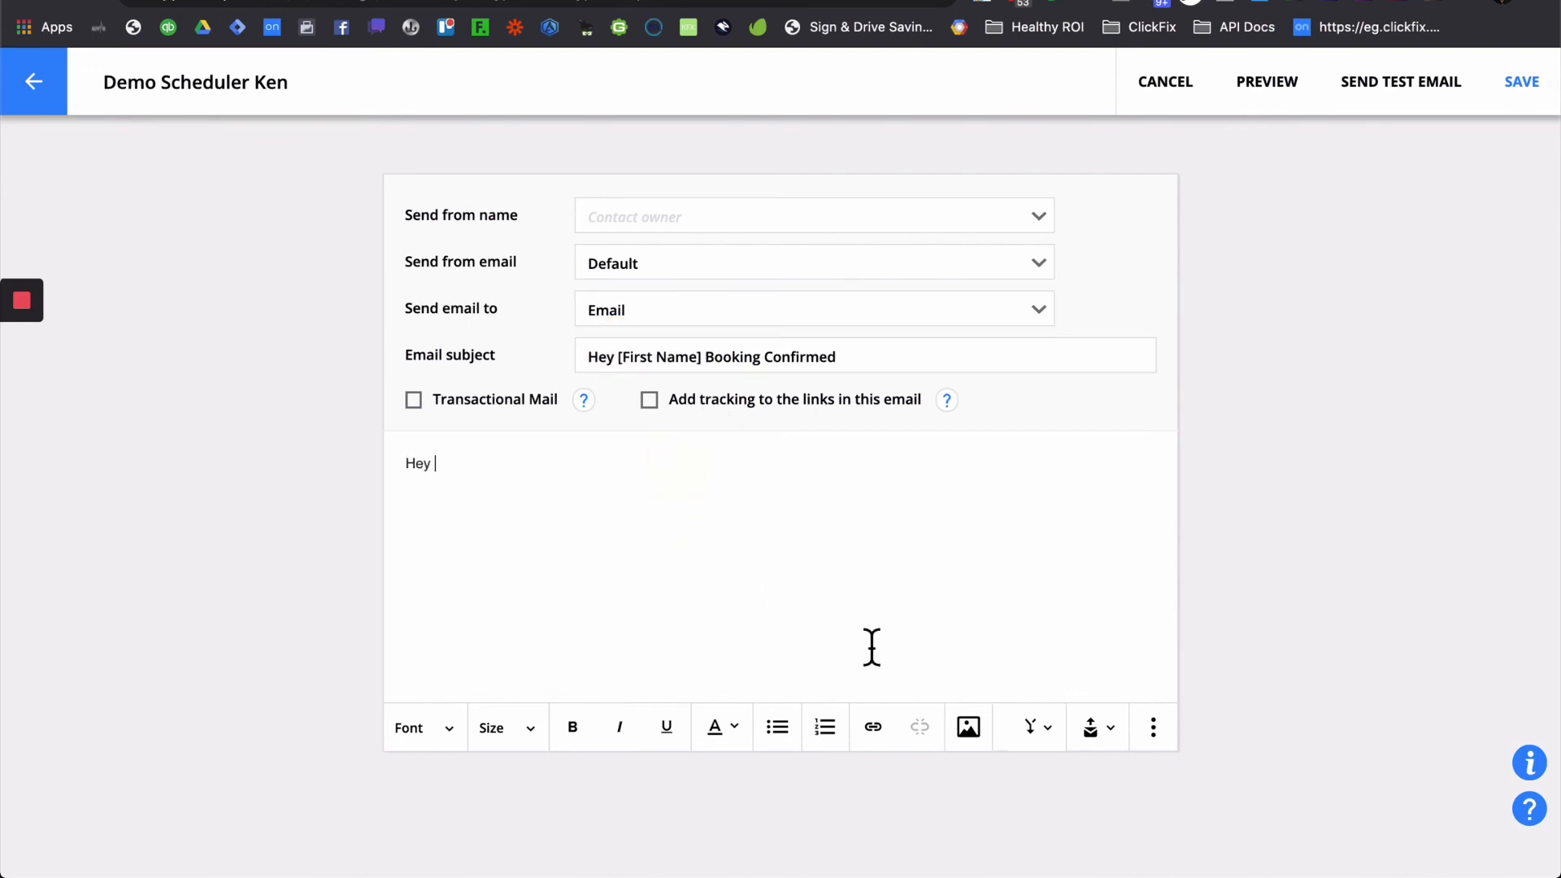
- Finish the body greeting with [First Name], then cancel a trial custom link on Google
key("super+v")
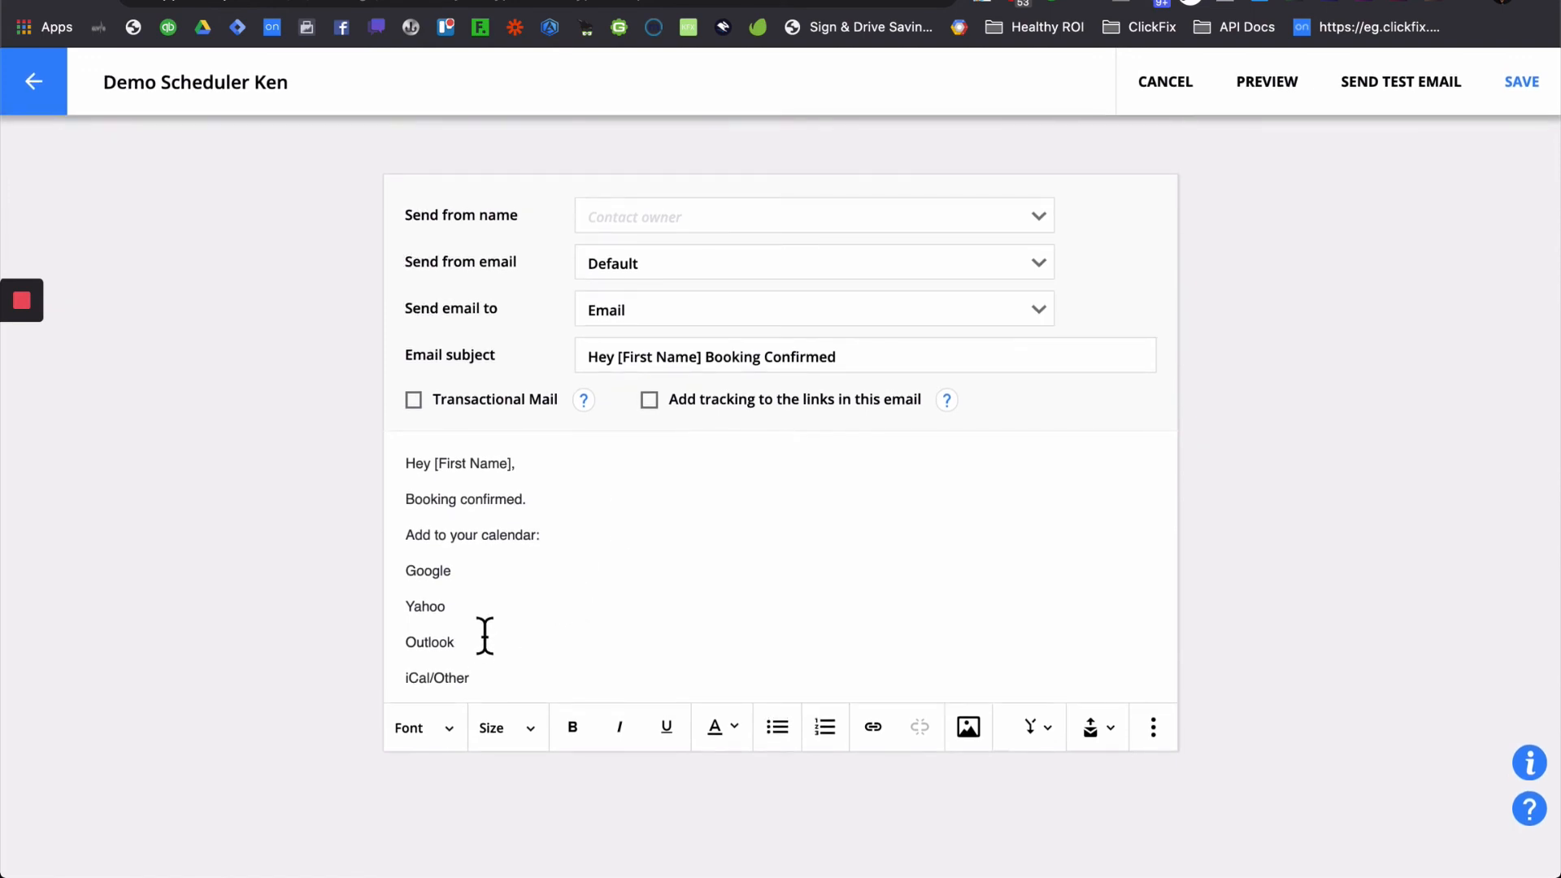
double_click(434, 582)
left_click(880, 739)
left_click(617, 373)
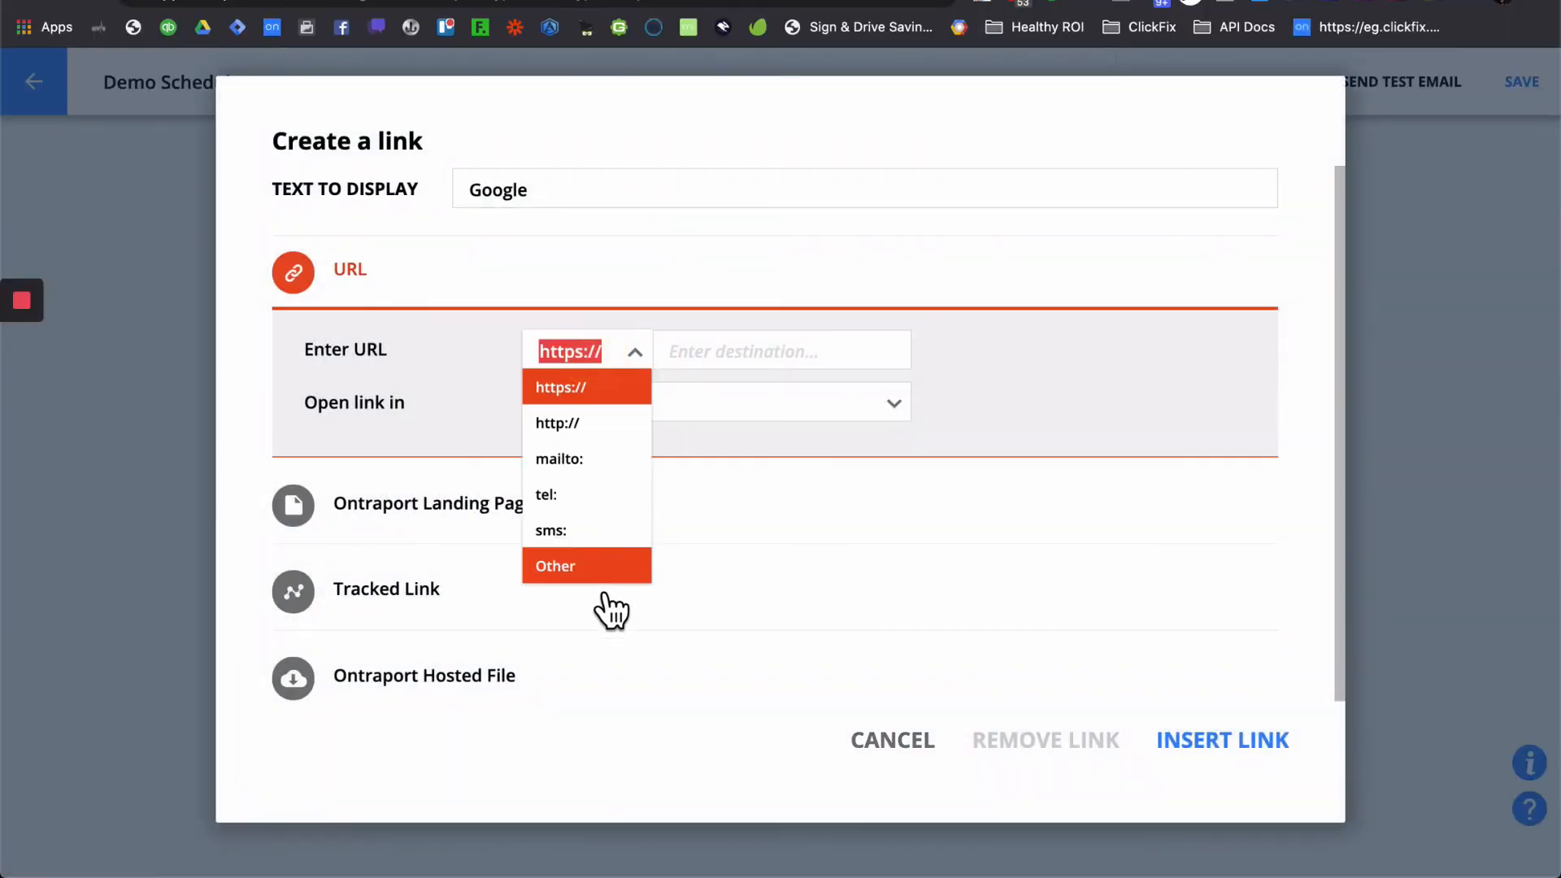
left_click(605, 565)
left_click(740, 368)
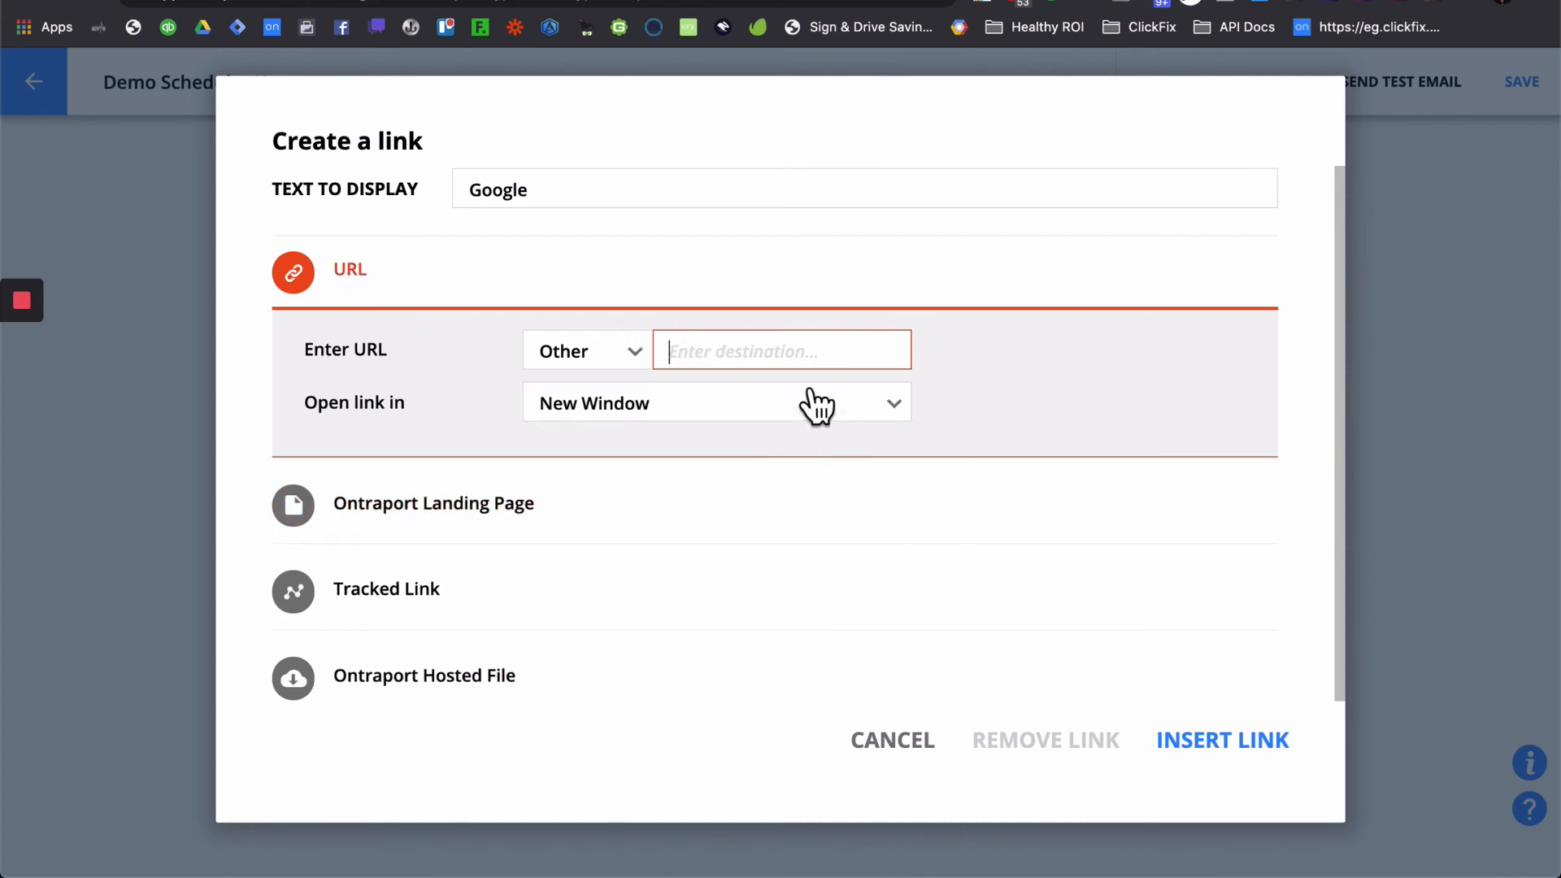
left_click(917, 743)
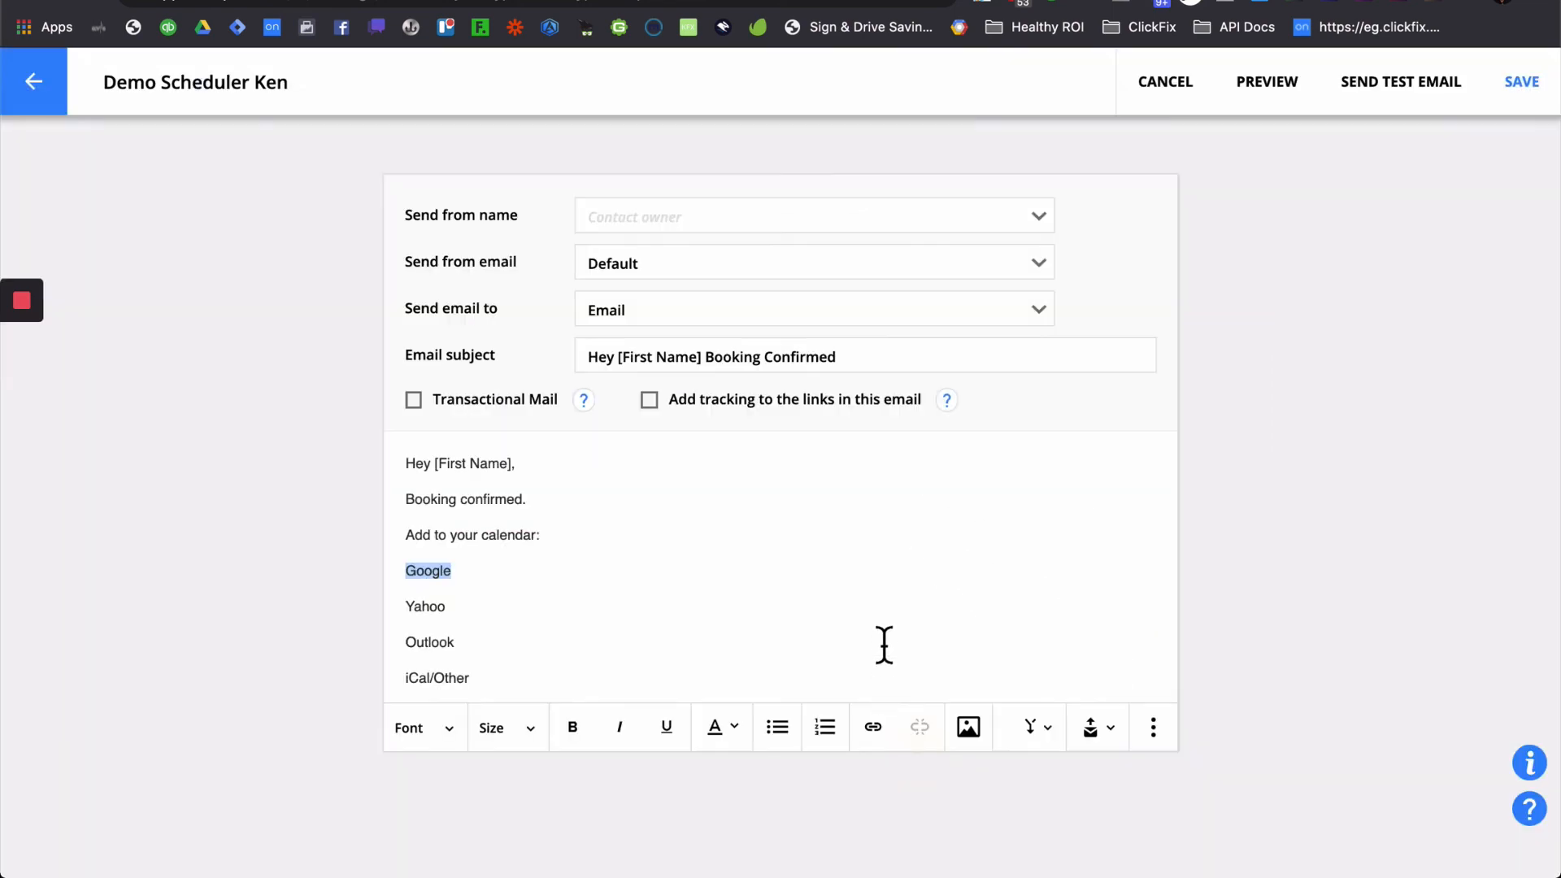
- Insert the Google2, Yahoo2 and Outlook.com2 merge fields after their calendar labels
left_click(1033, 729)
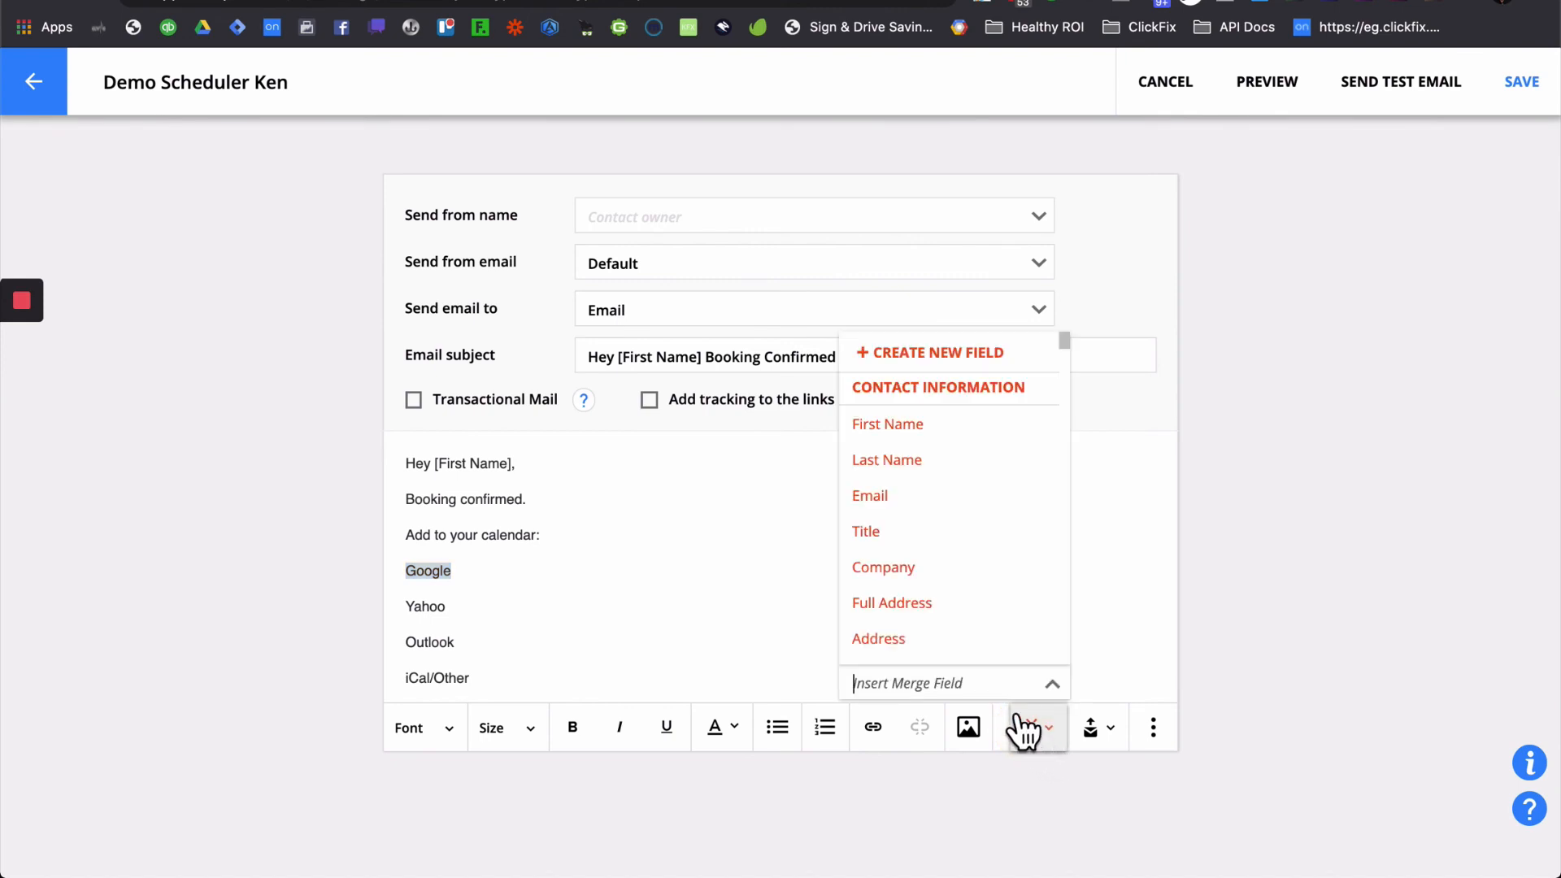
left_click(509, 673)
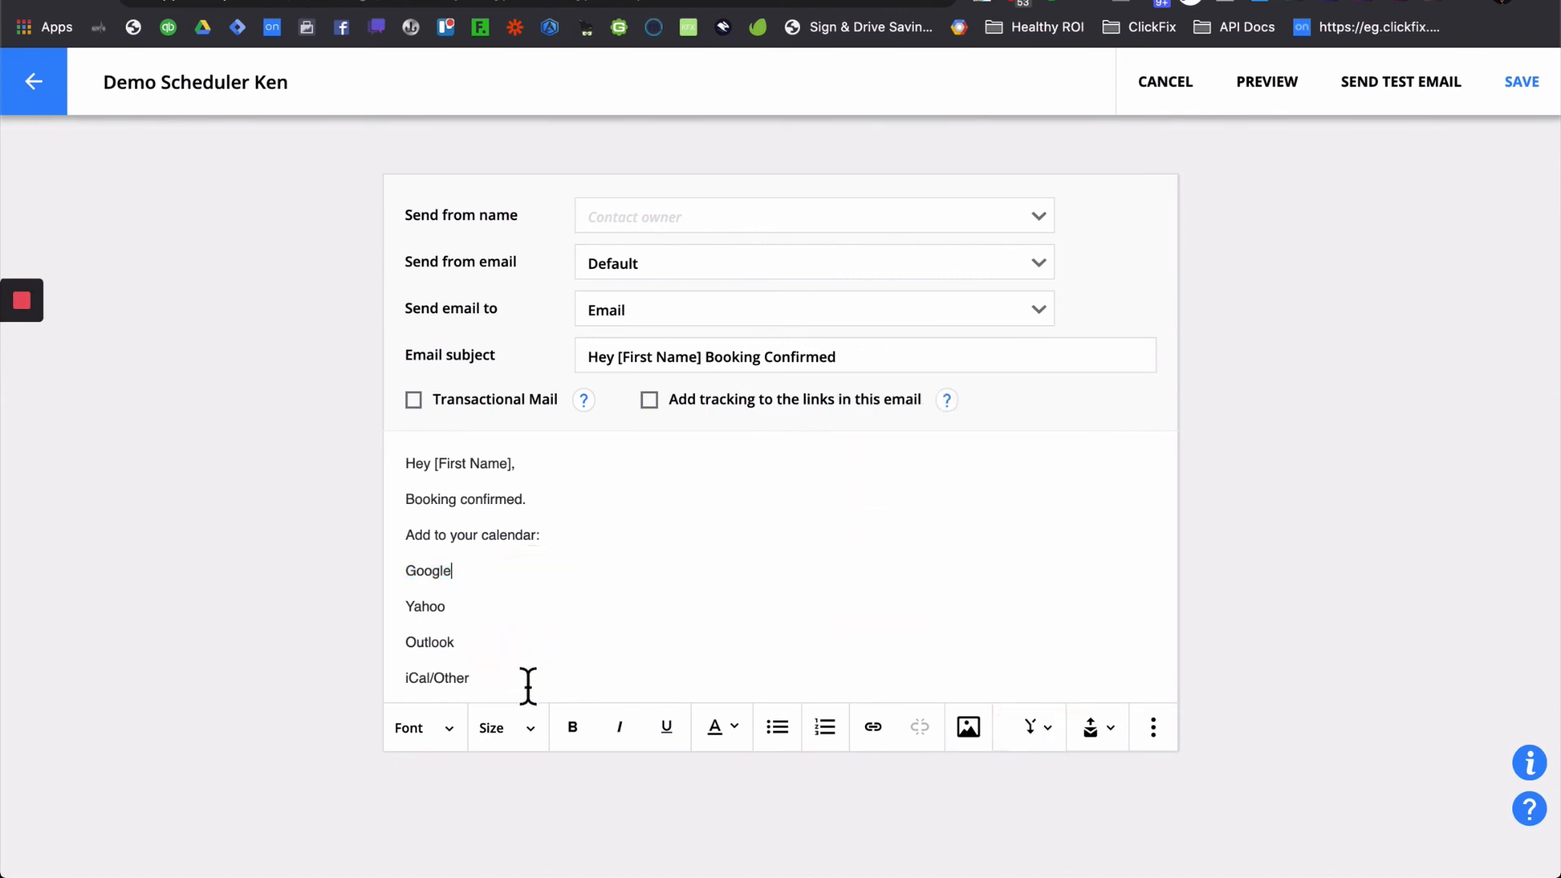
left_click(1034, 725)
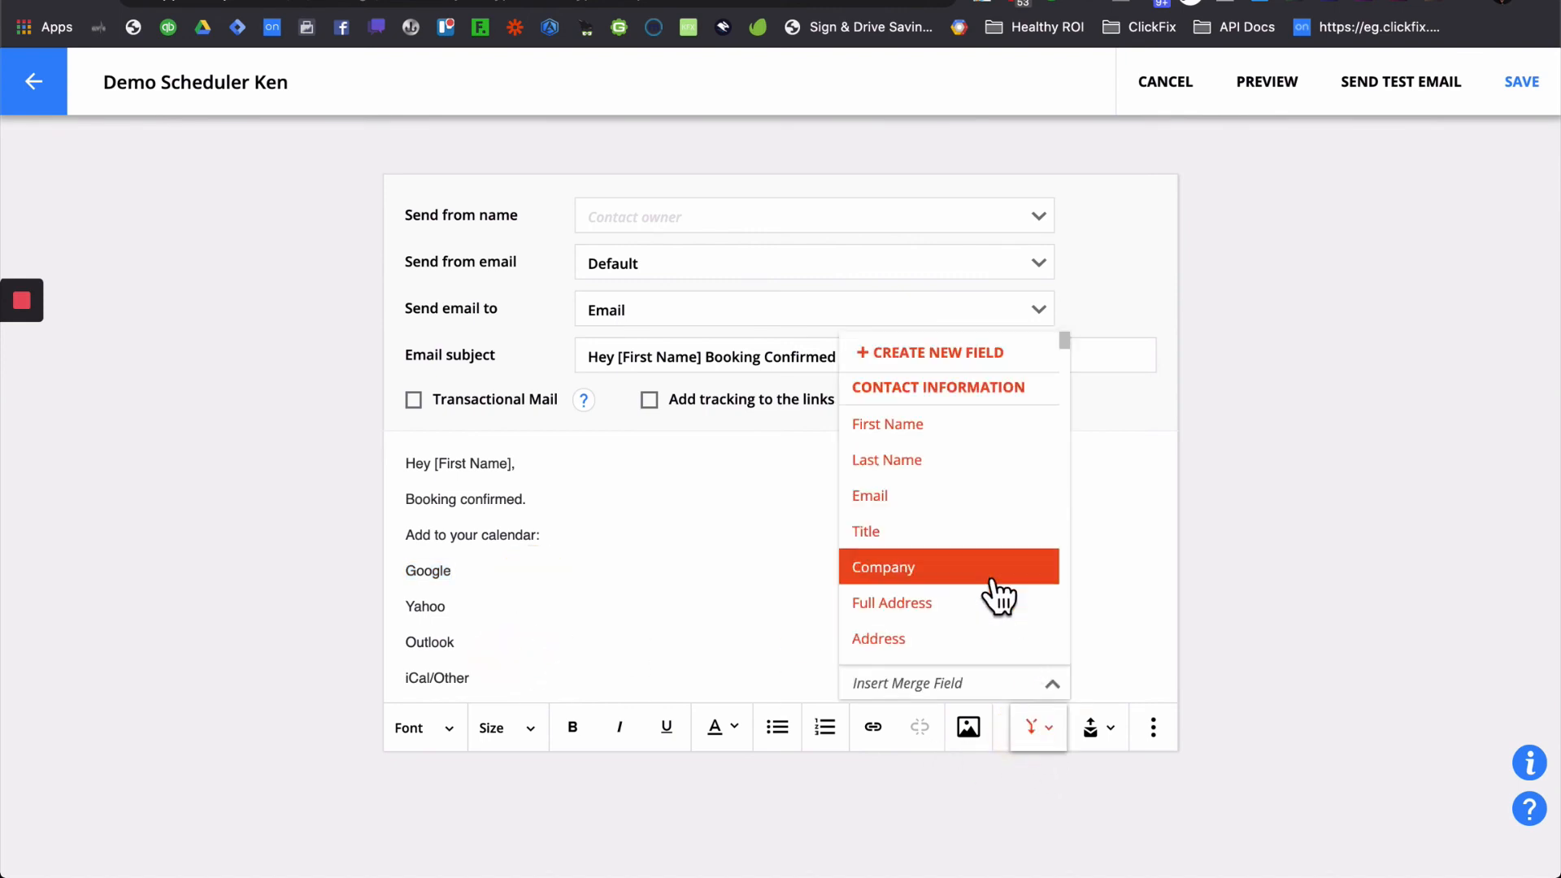
type("googl")
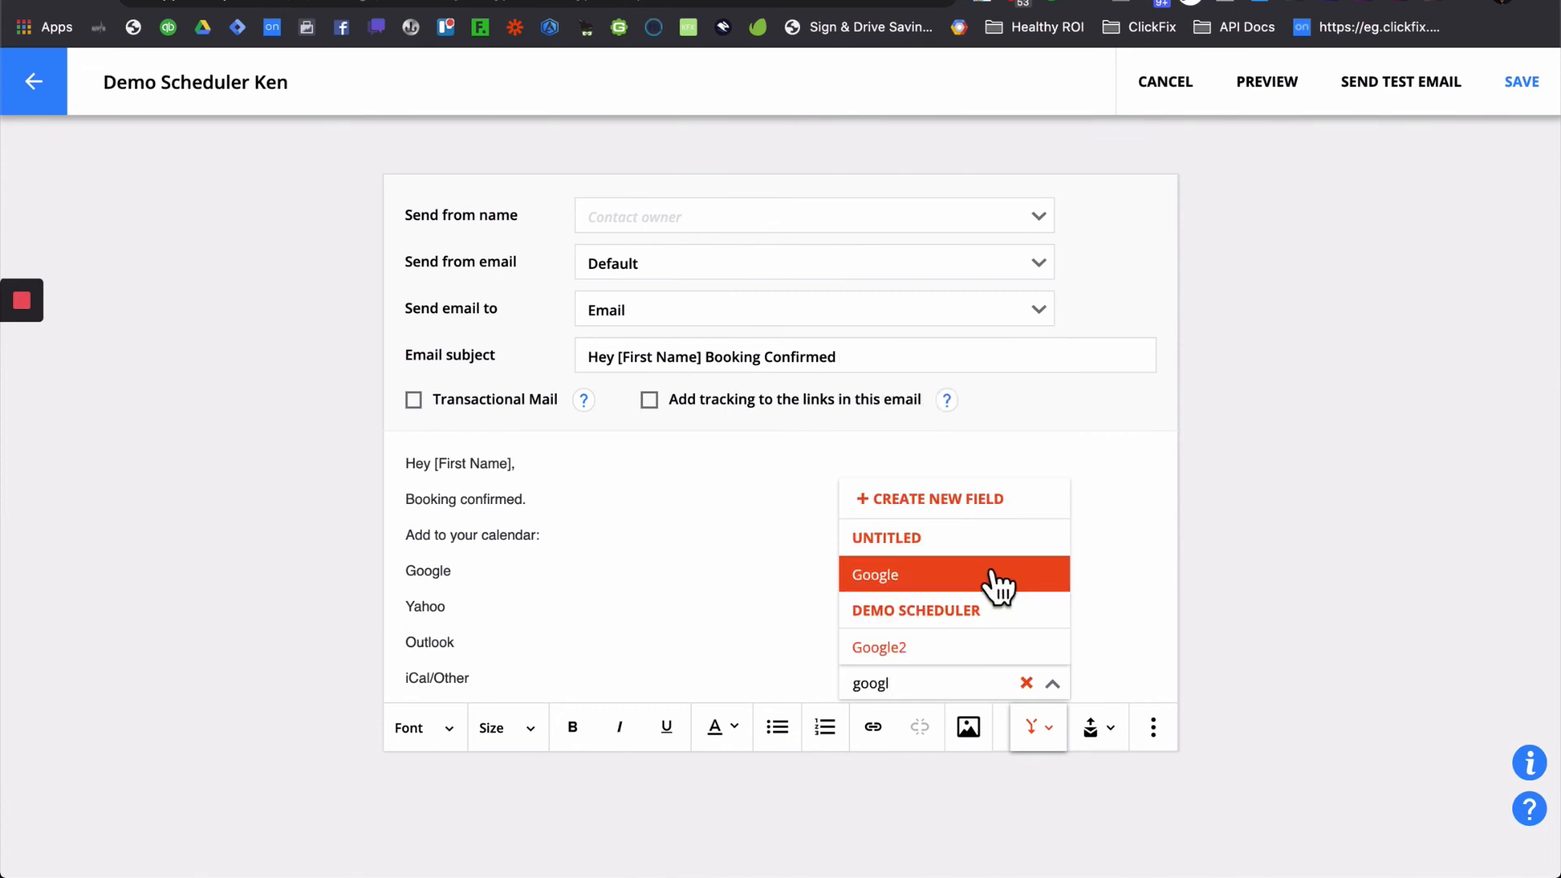
left_click(907, 648)
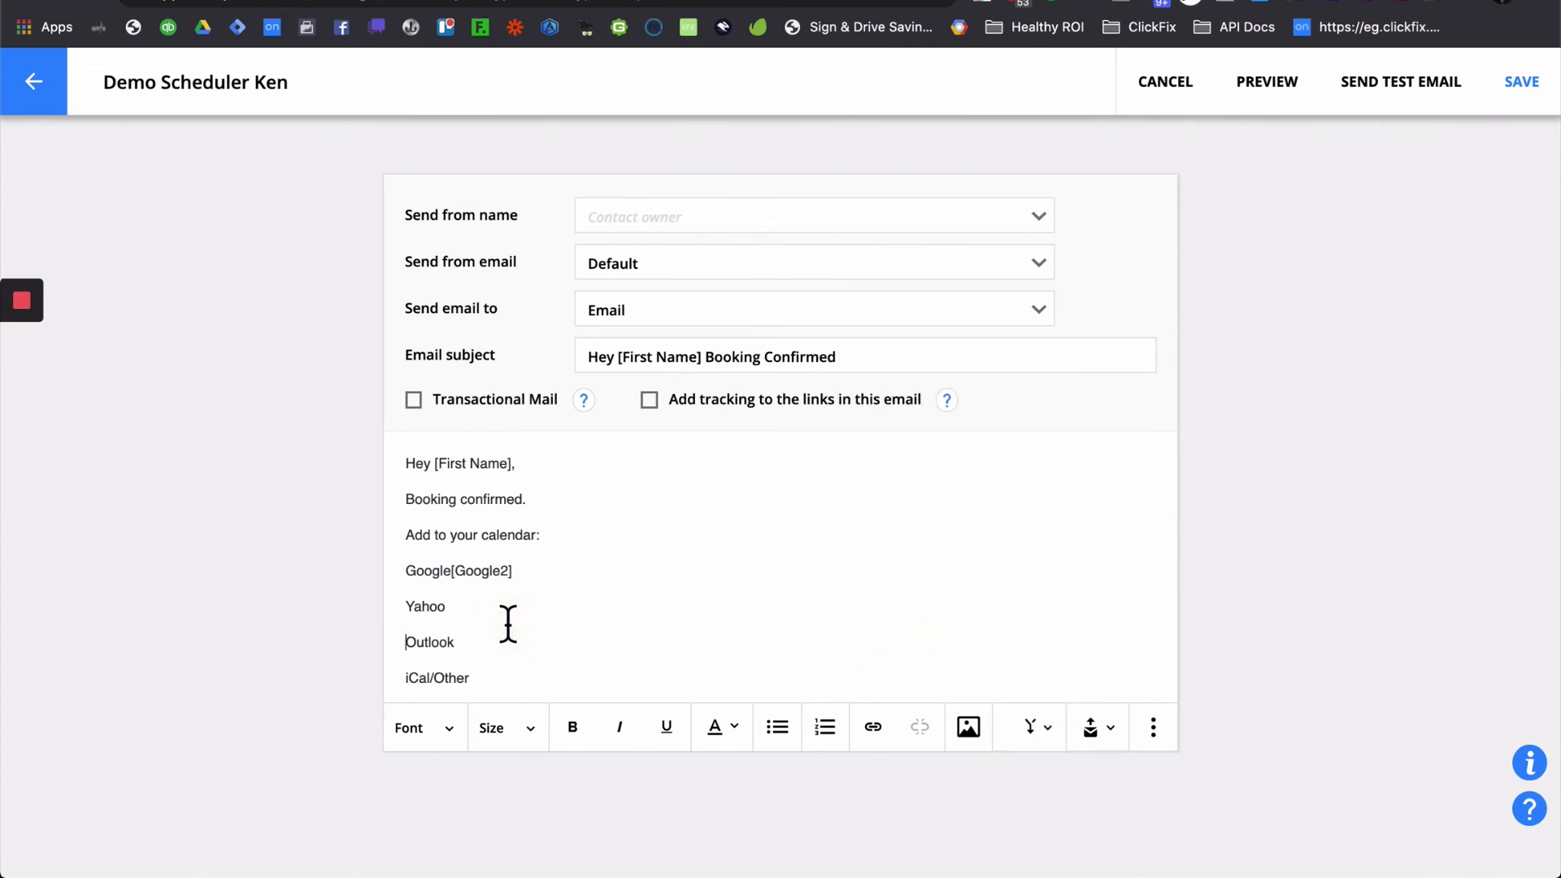
left_click(1042, 733)
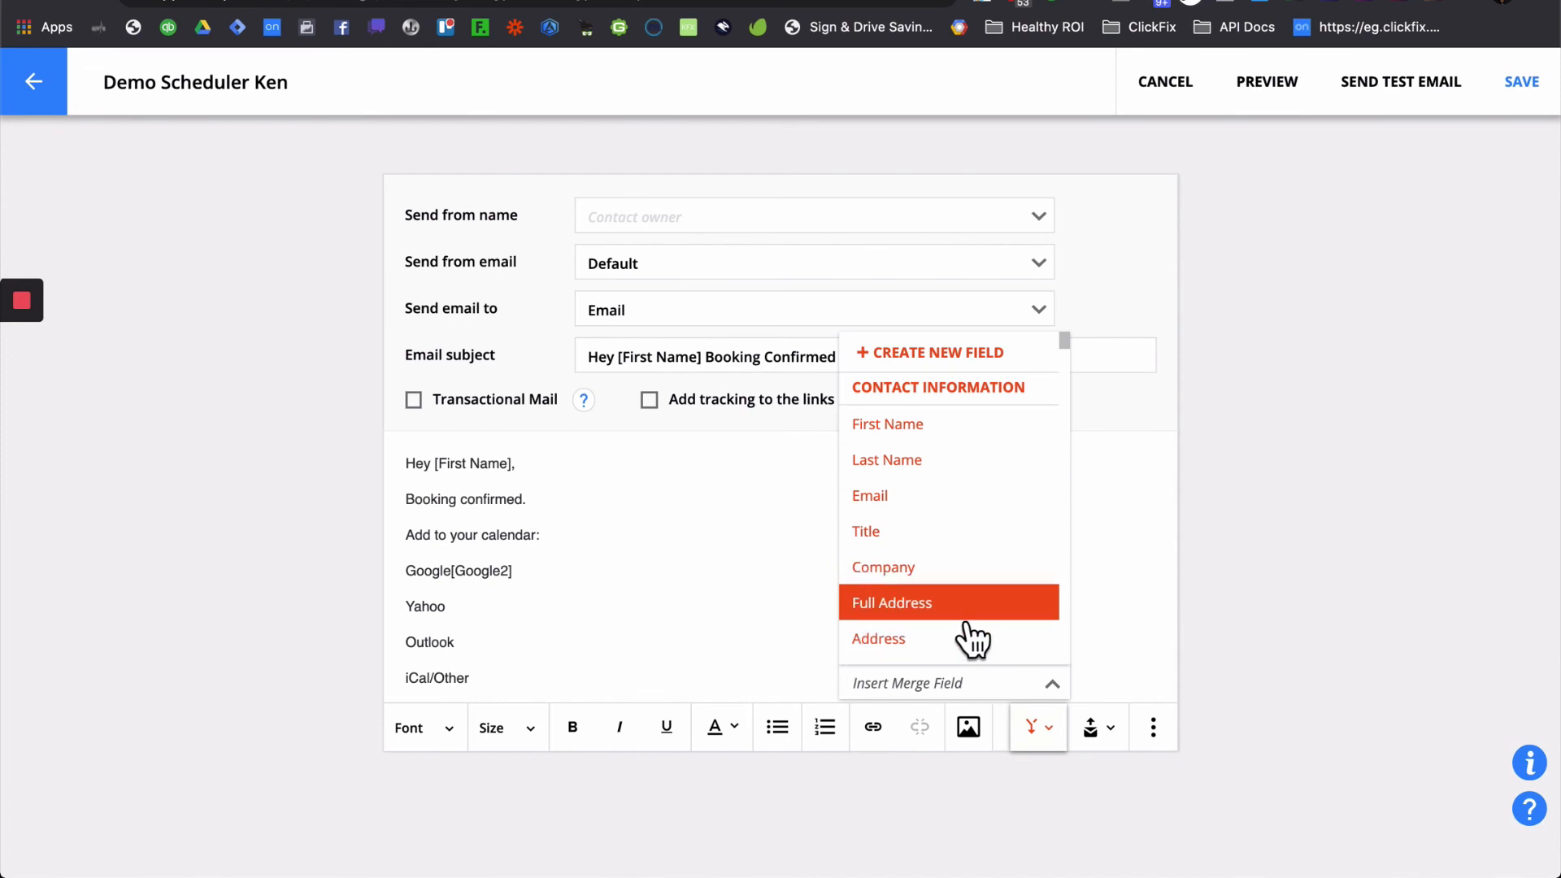
type("yah")
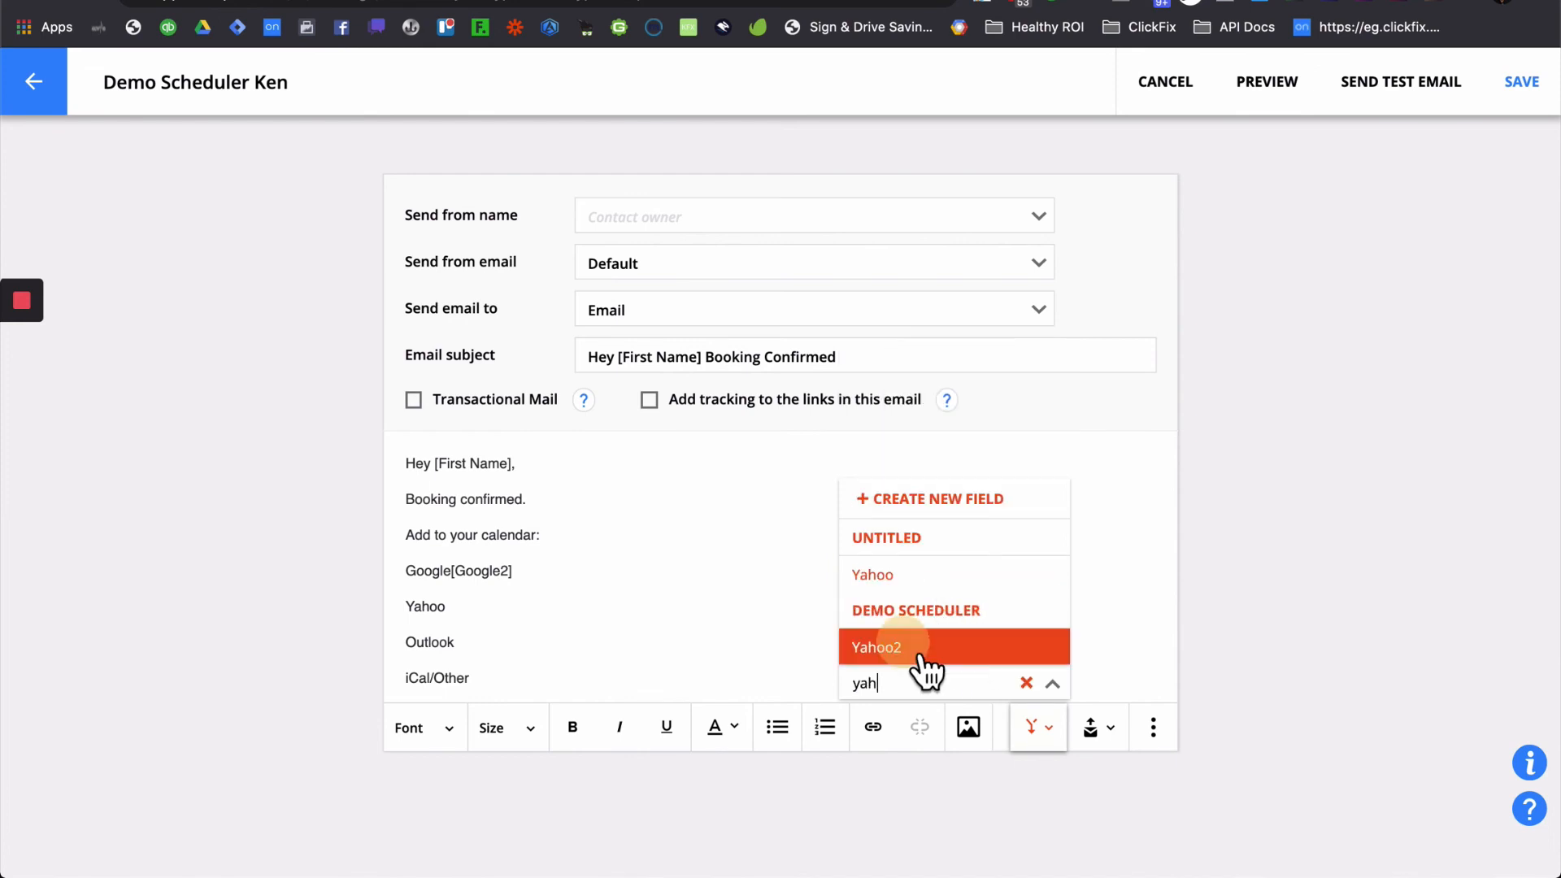
left_click(918, 656)
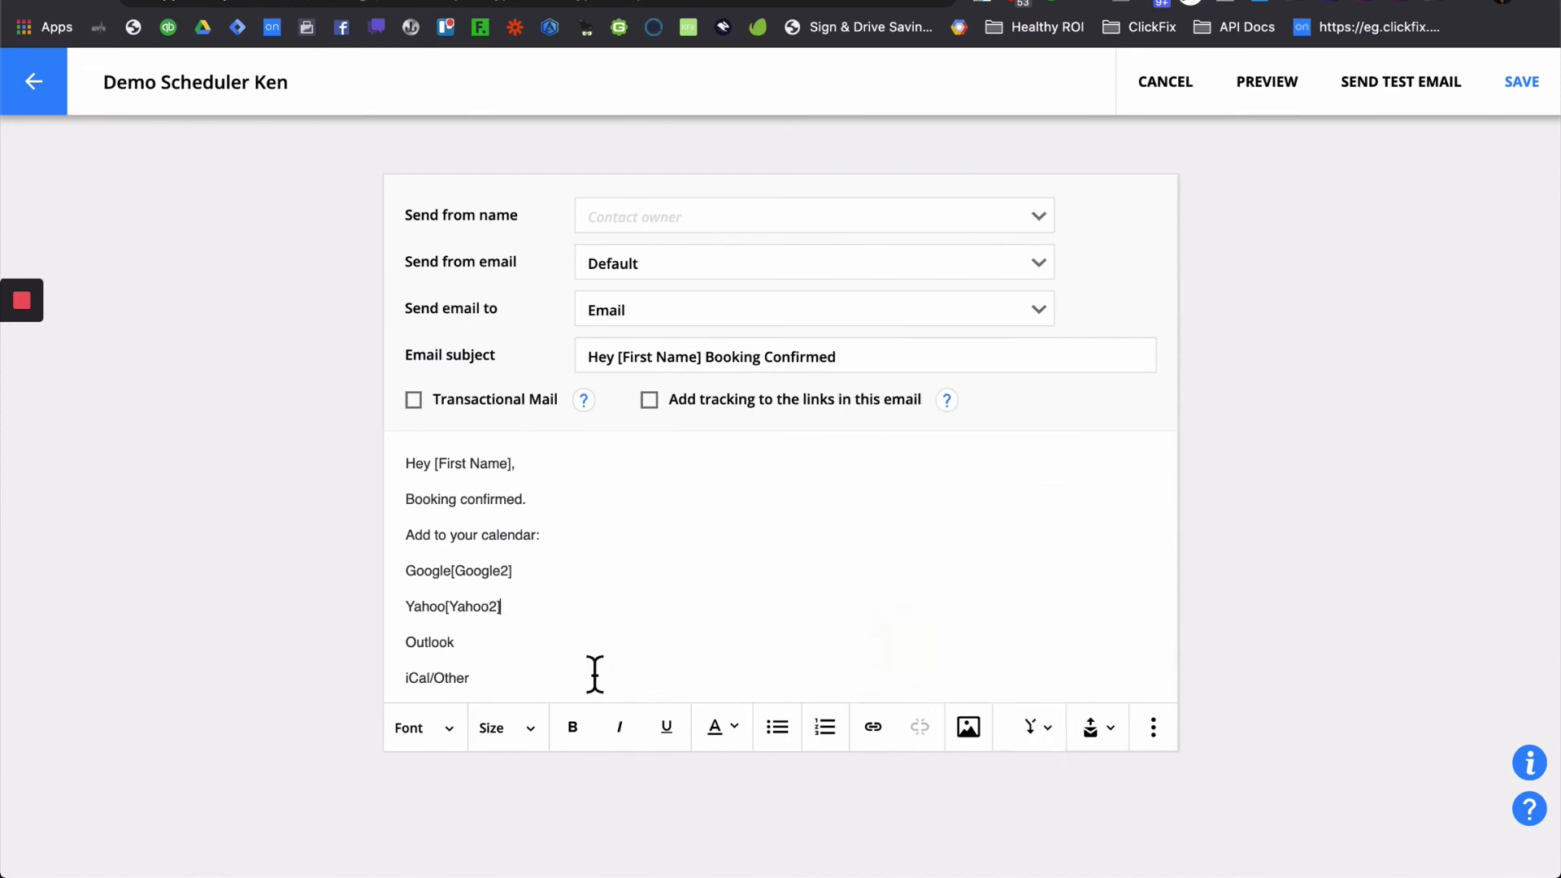
left_click(1035, 742)
type("ok[Ou")
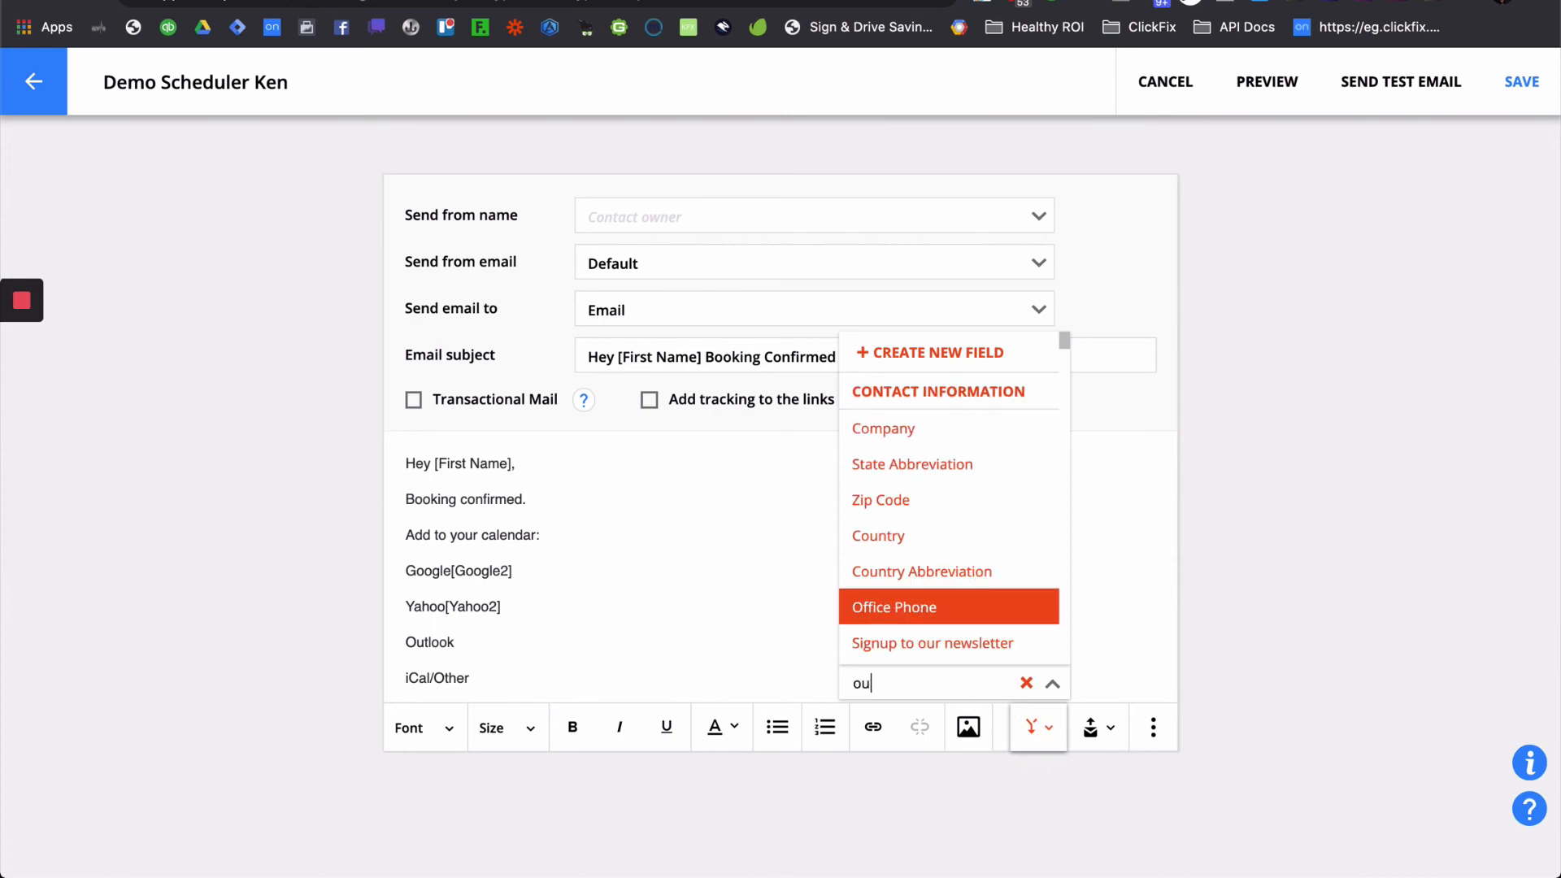
type("t")
left_click(980, 584)
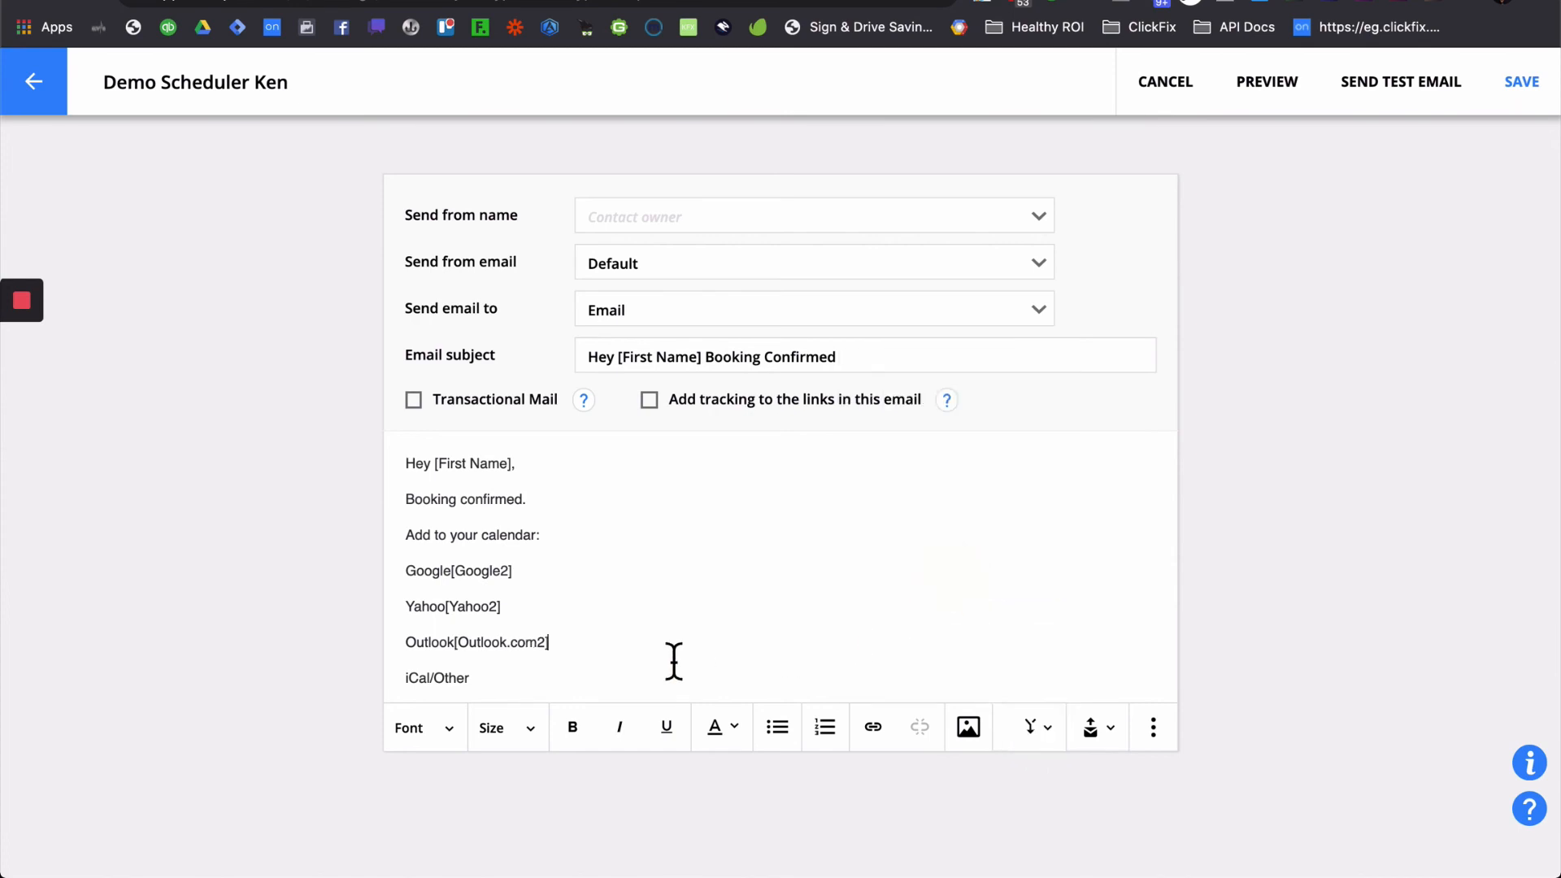
- Add the ICS2 merge field after iCal/Other, then delete the [Google2] field
left_click(534, 677)
left_click(1029, 743)
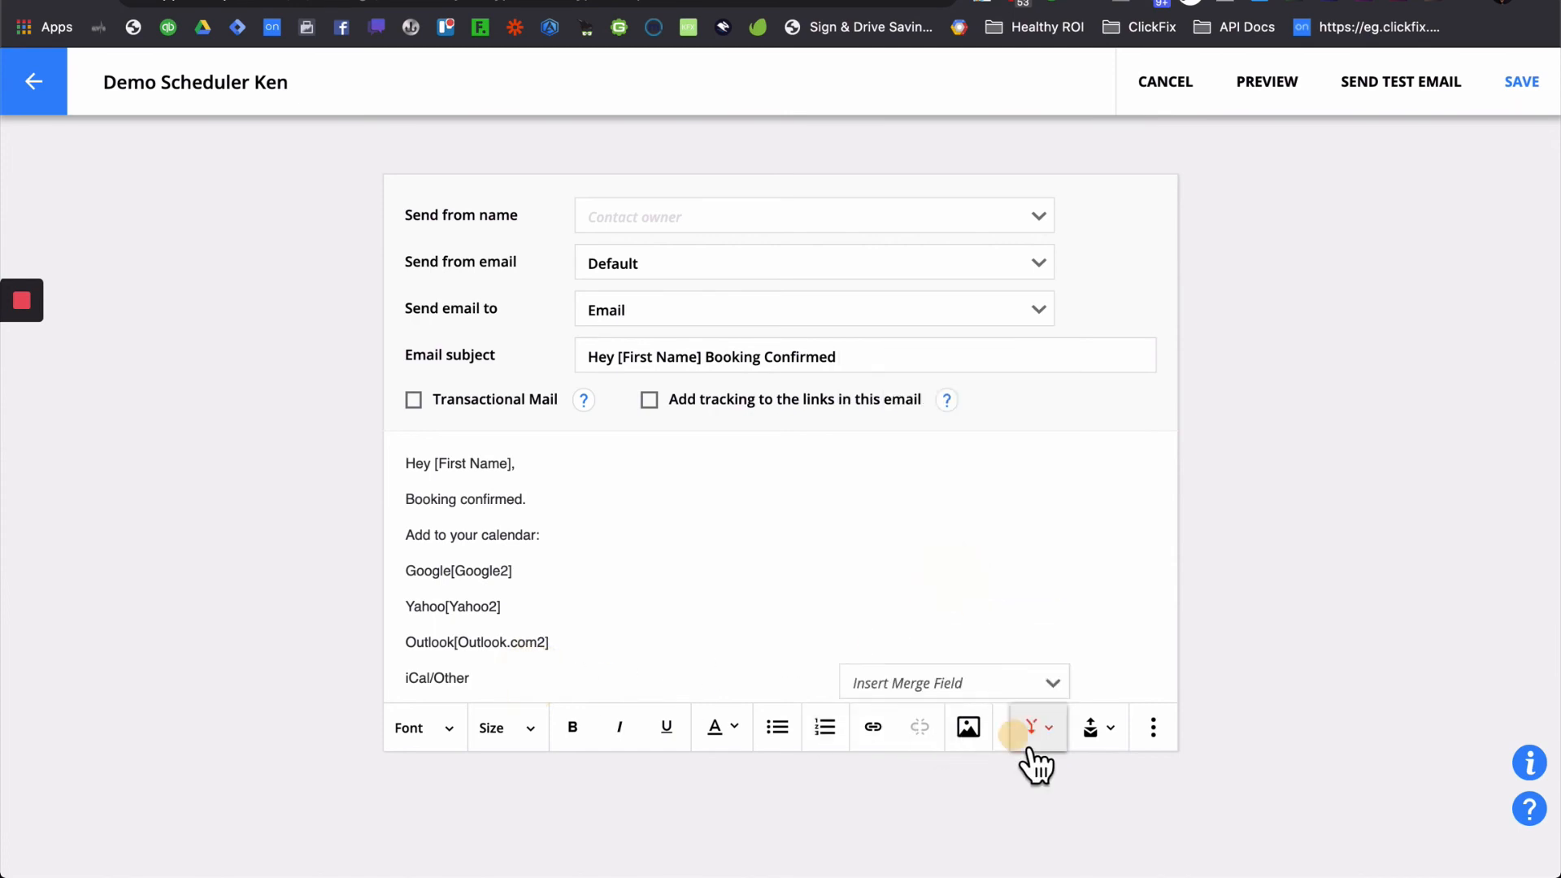
type("ics")
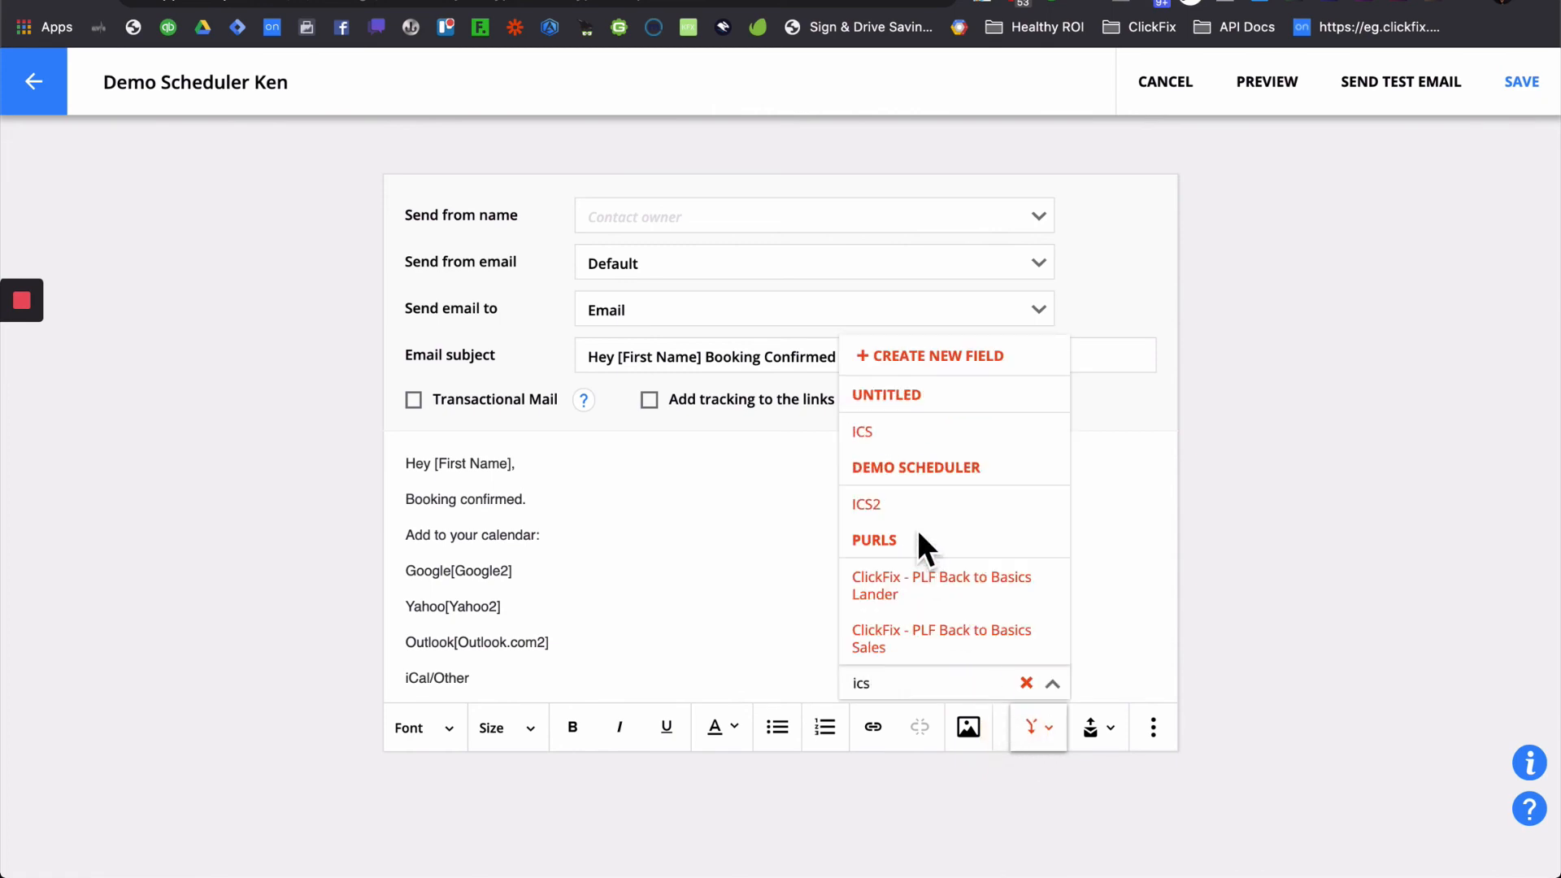
left_click(908, 506)
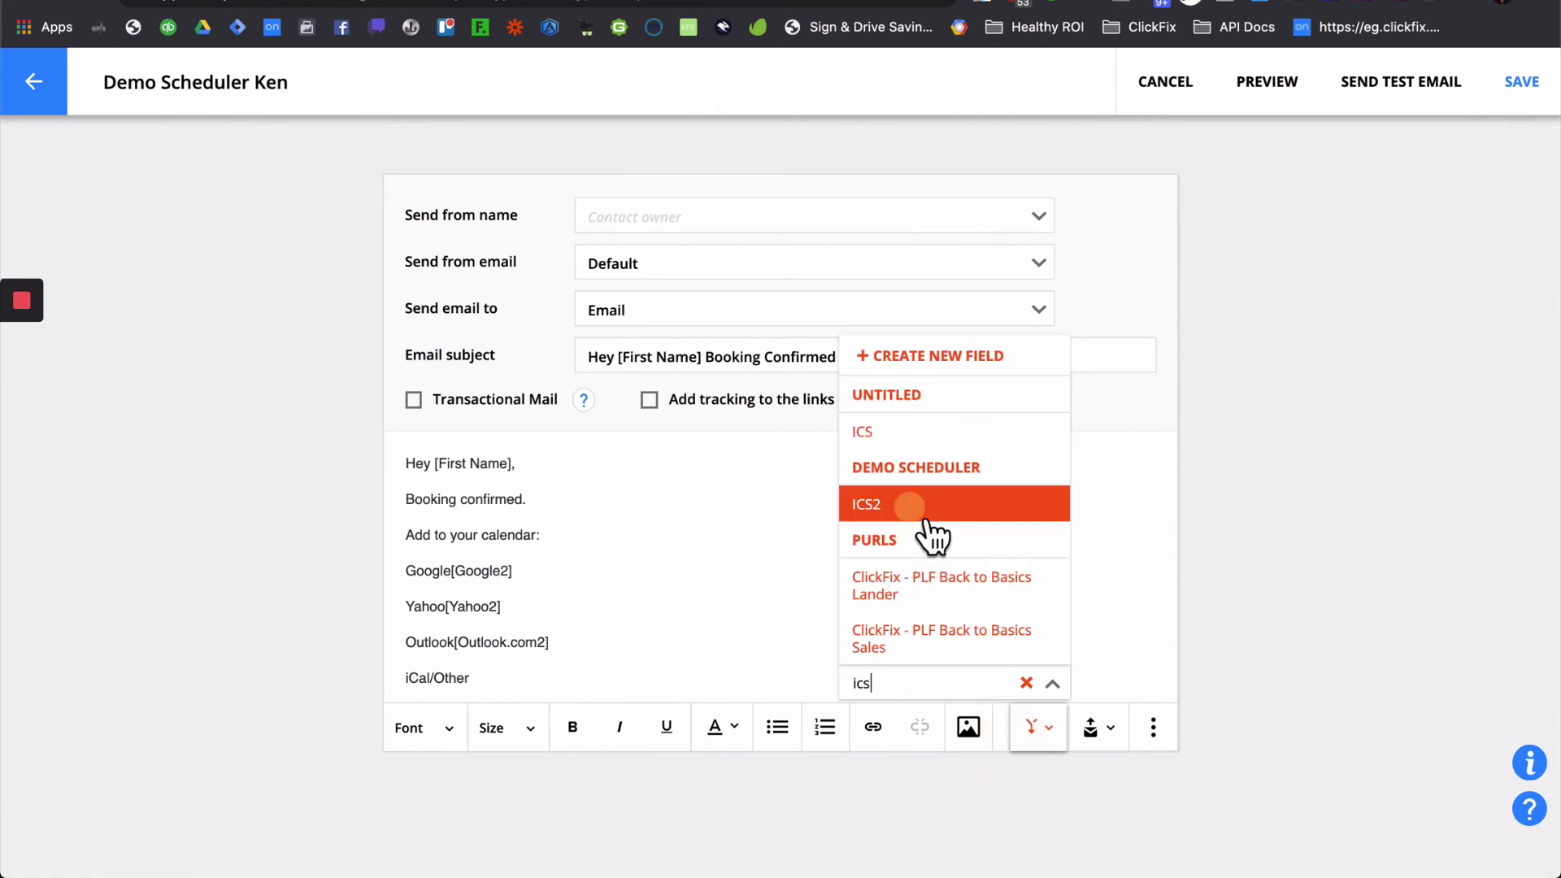
left_click_drag(515, 571, 451, 571)
key("ctrl+c")
key("BackSpace")
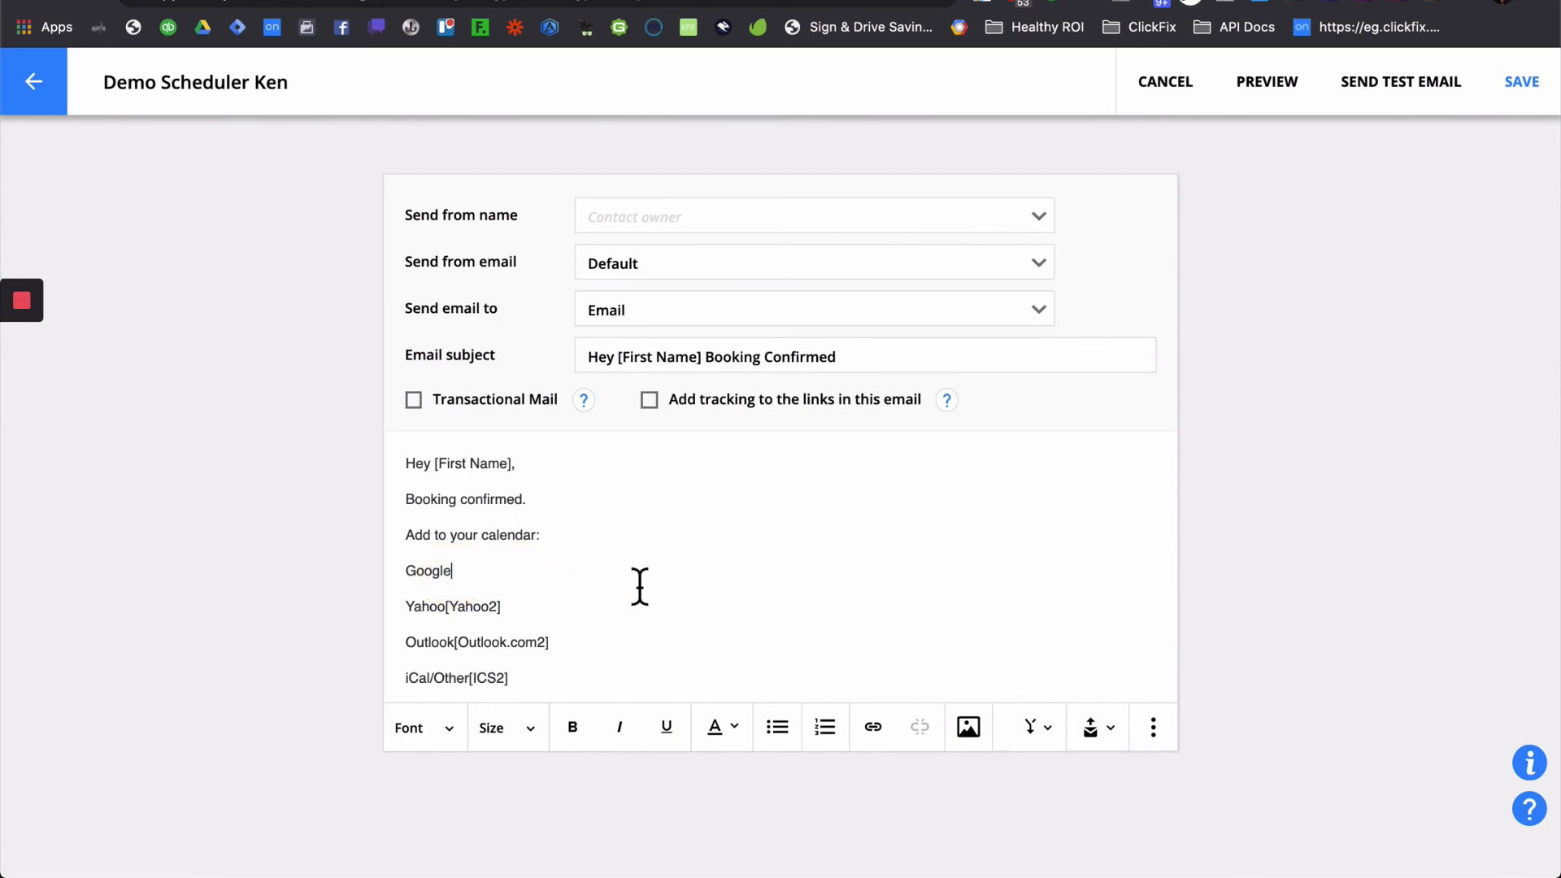
- Link the word Google to the [Google2] field as an Other-type URL
double_click(430, 571)
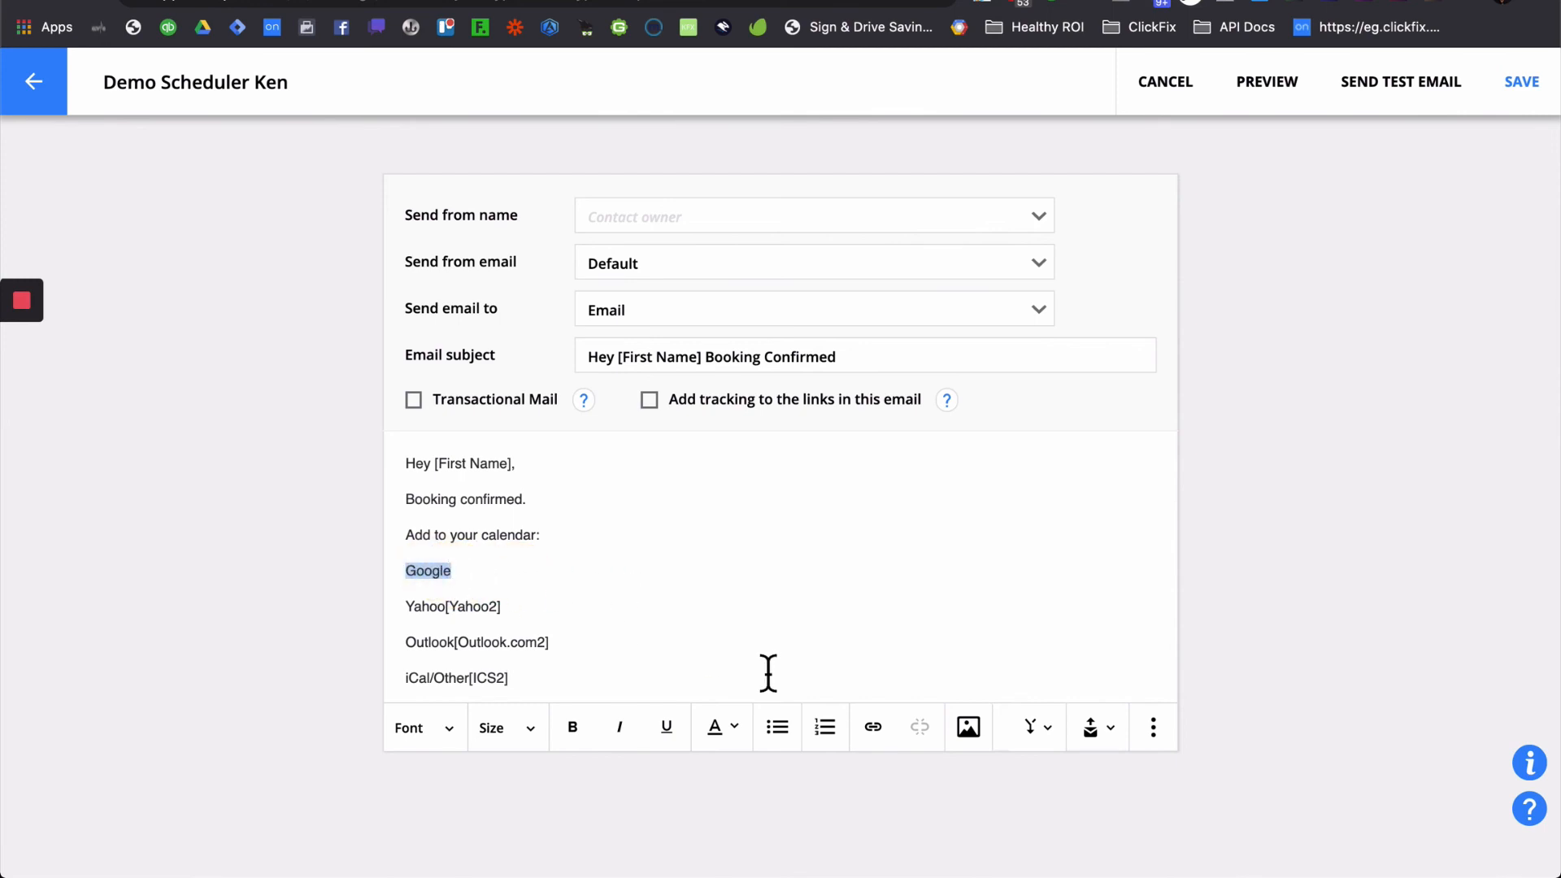
left_click(875, 729)
left_click(622, 353)
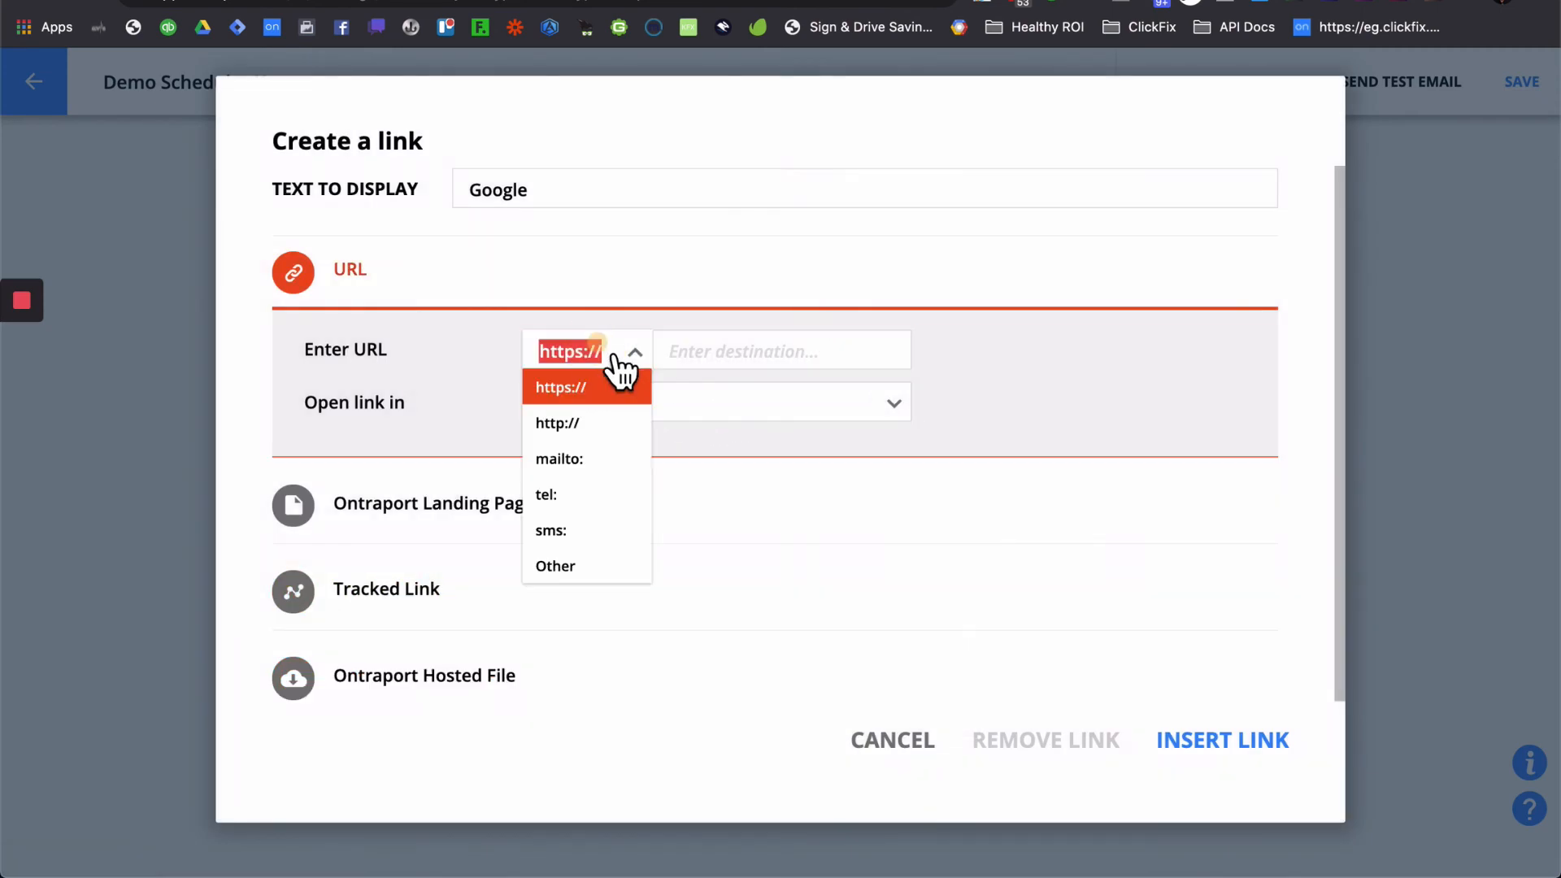
left_click(598, 564)
left_click(741, 364)
key("ctrl+v")
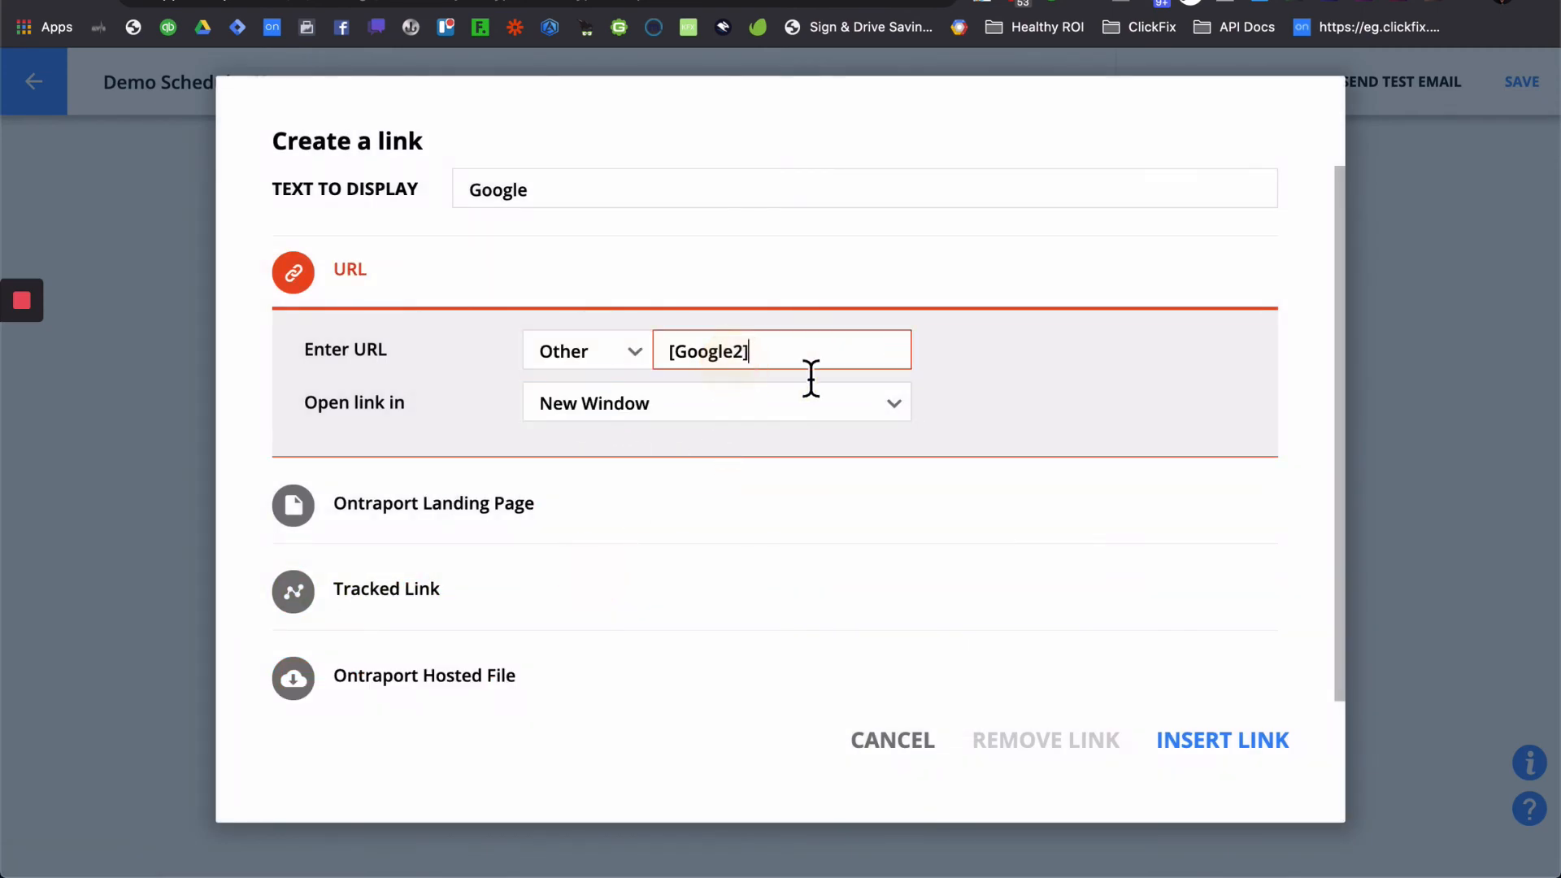
left_click(1211, 742)
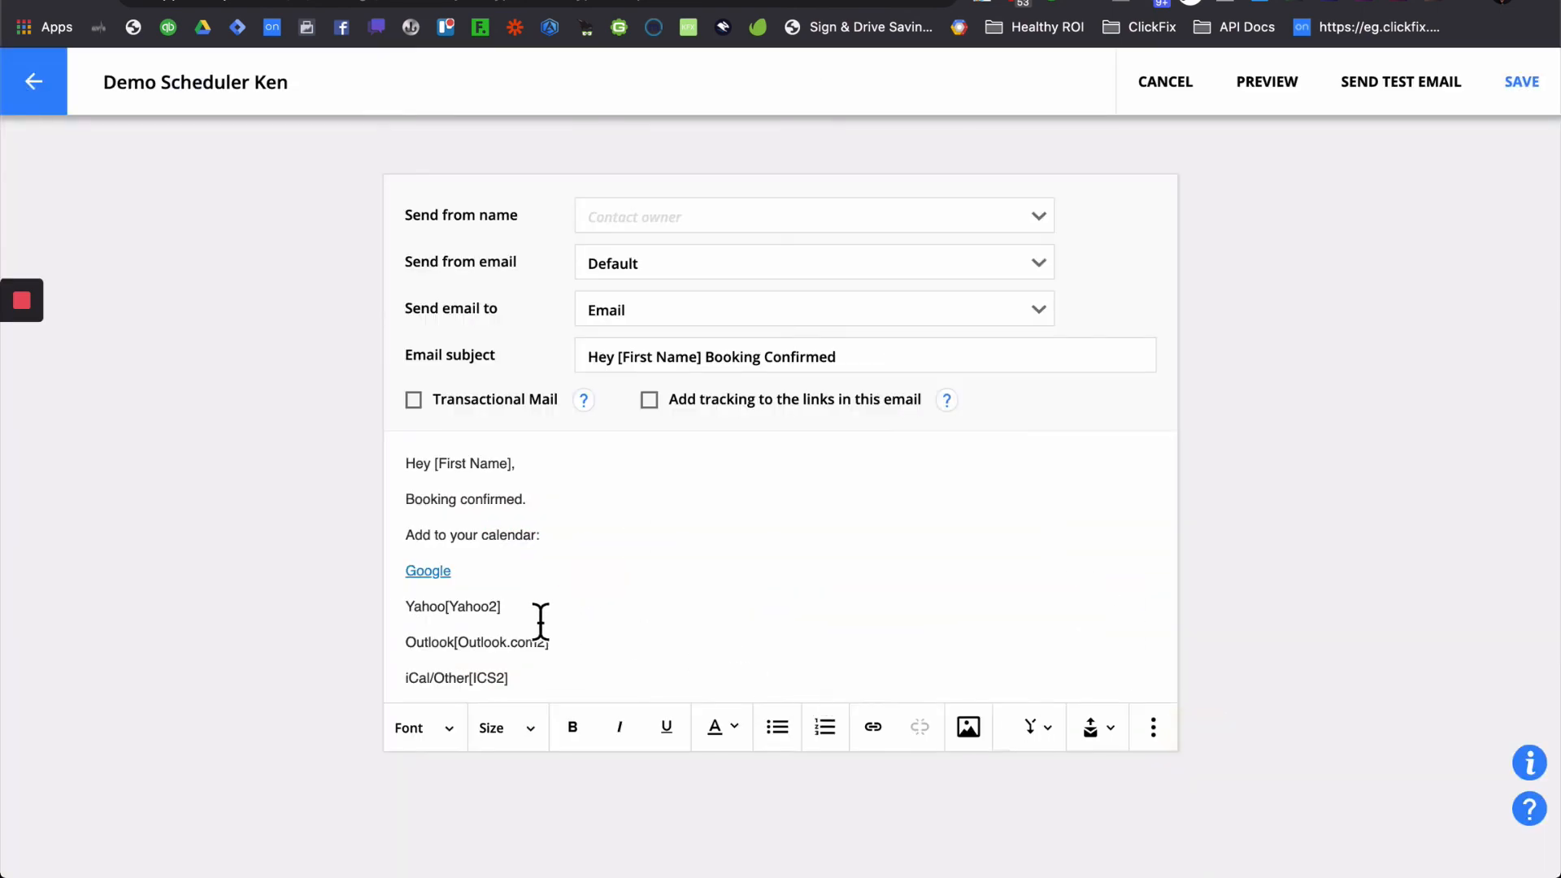
- Move the [Yahoo2] field into an Other-type link on the word Yahoo
left_click_drag(520, 608, 444, 609)
key("ctrl+x")
double_click(426, 609)
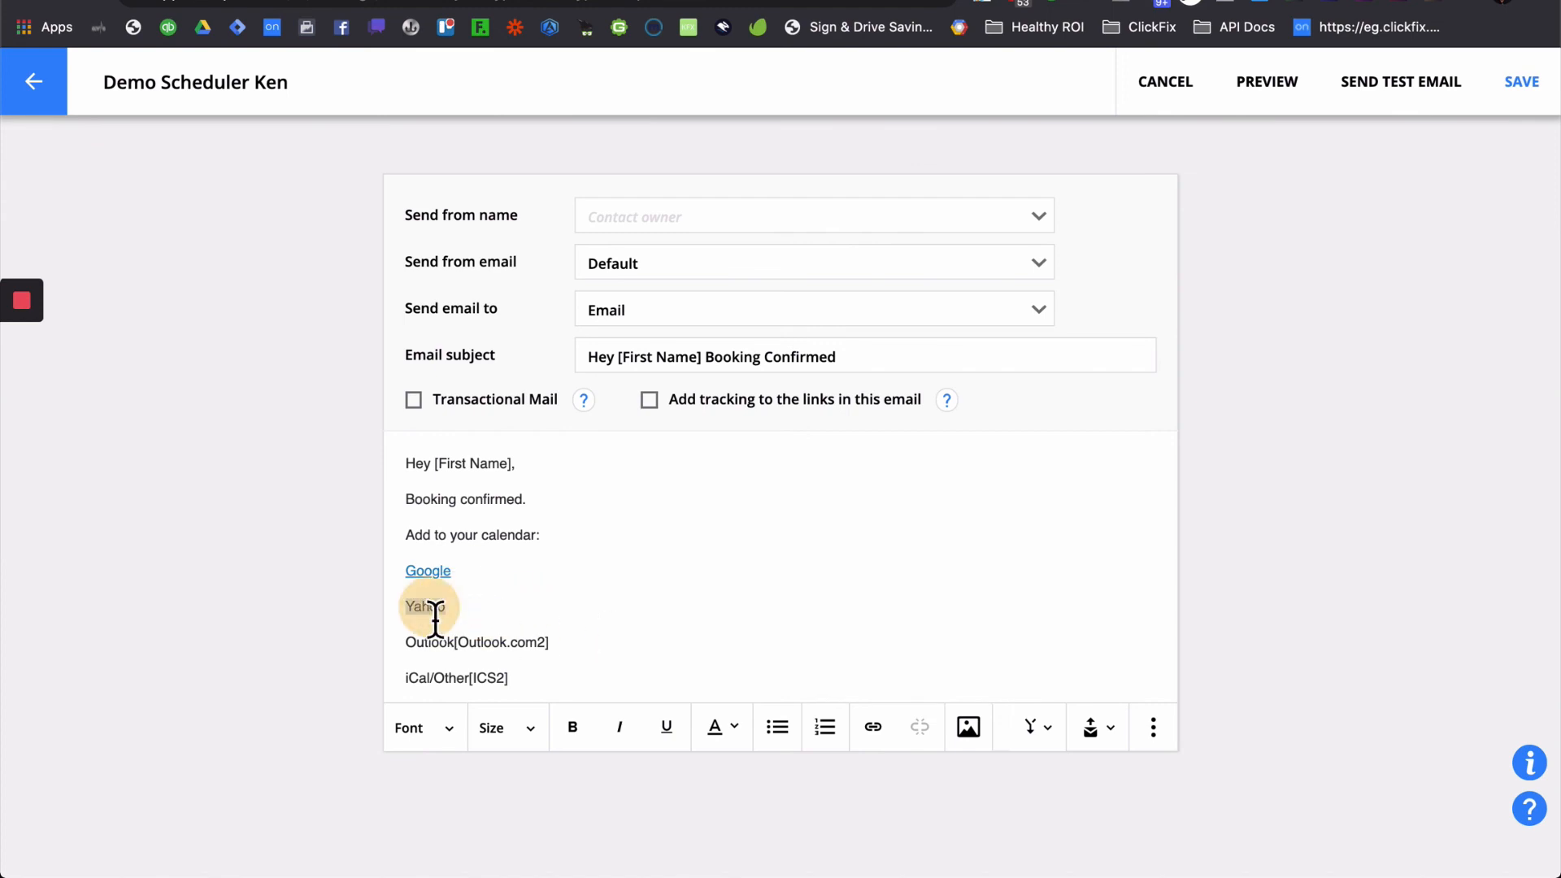
left_click(874, 728)
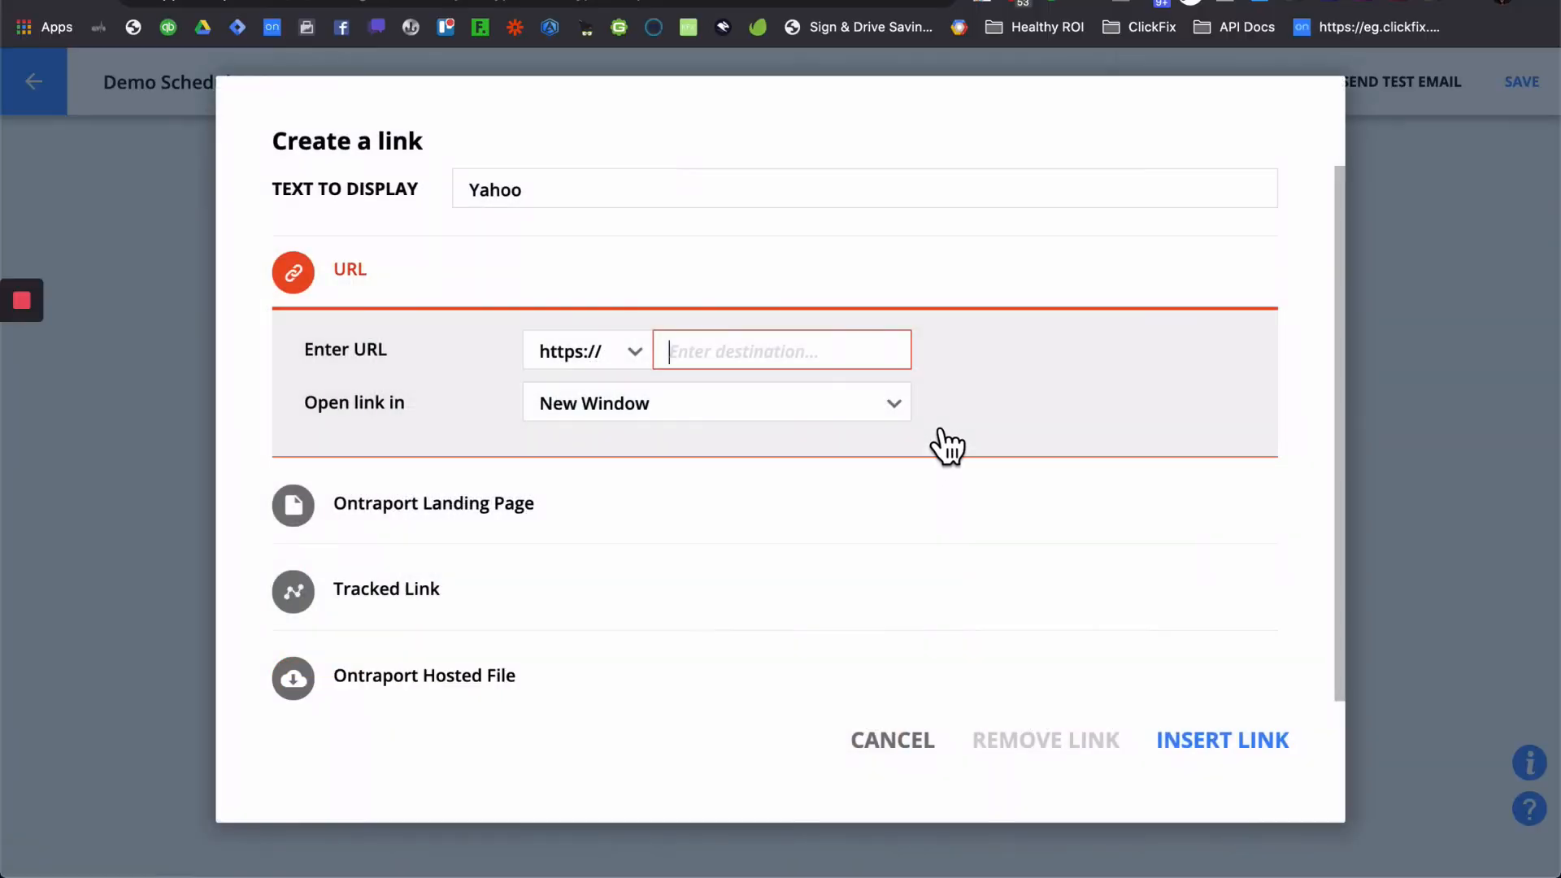
left_click(642, 359)
left_click(598, 568)
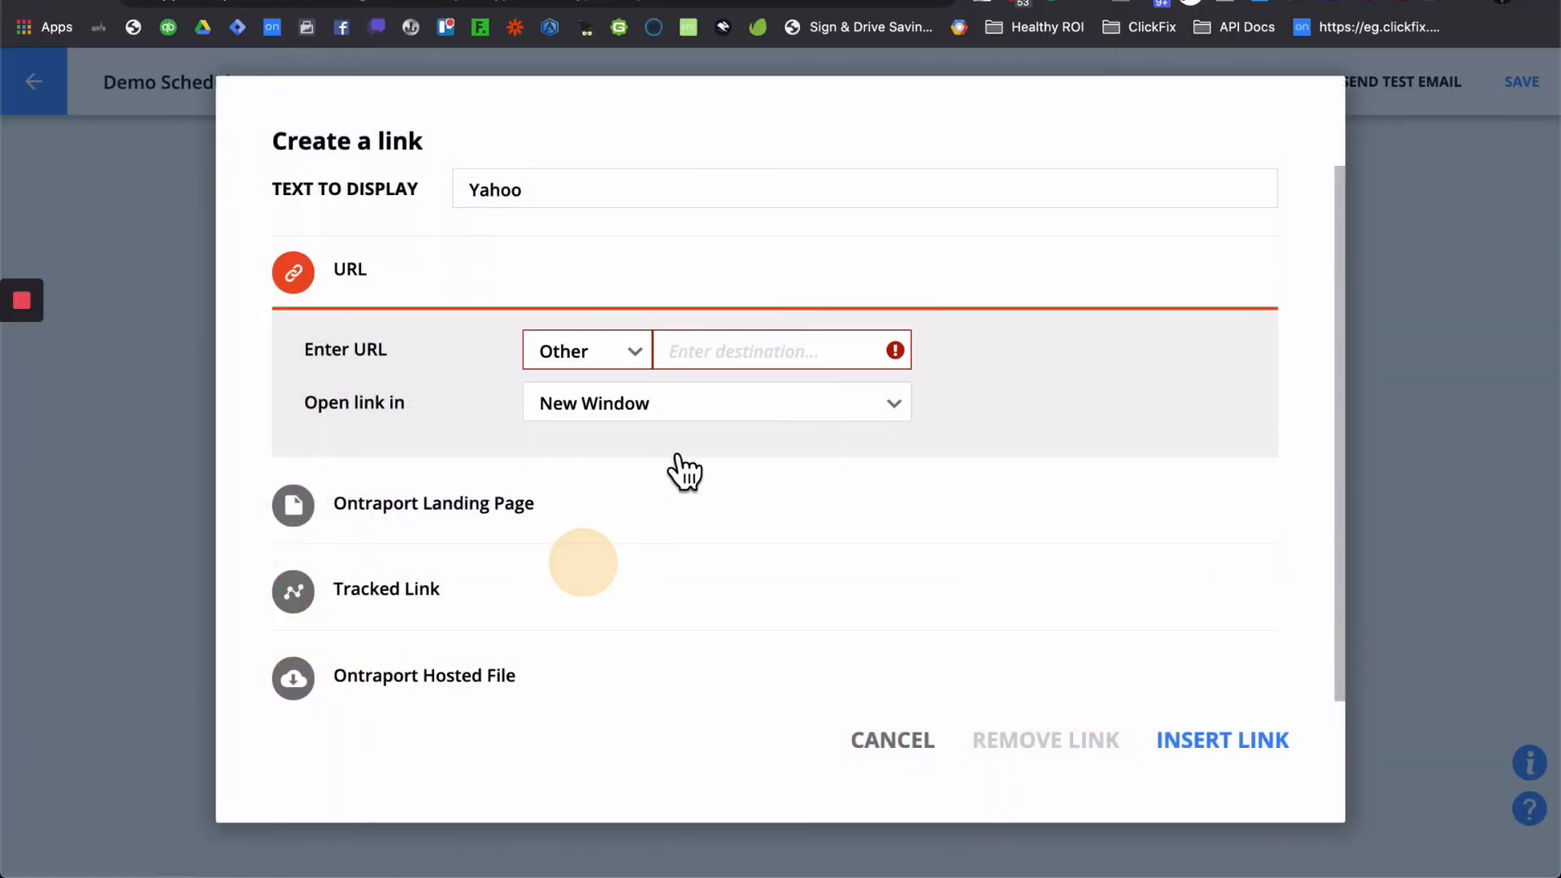
left_click(735, 357)
key("ctrl+v")
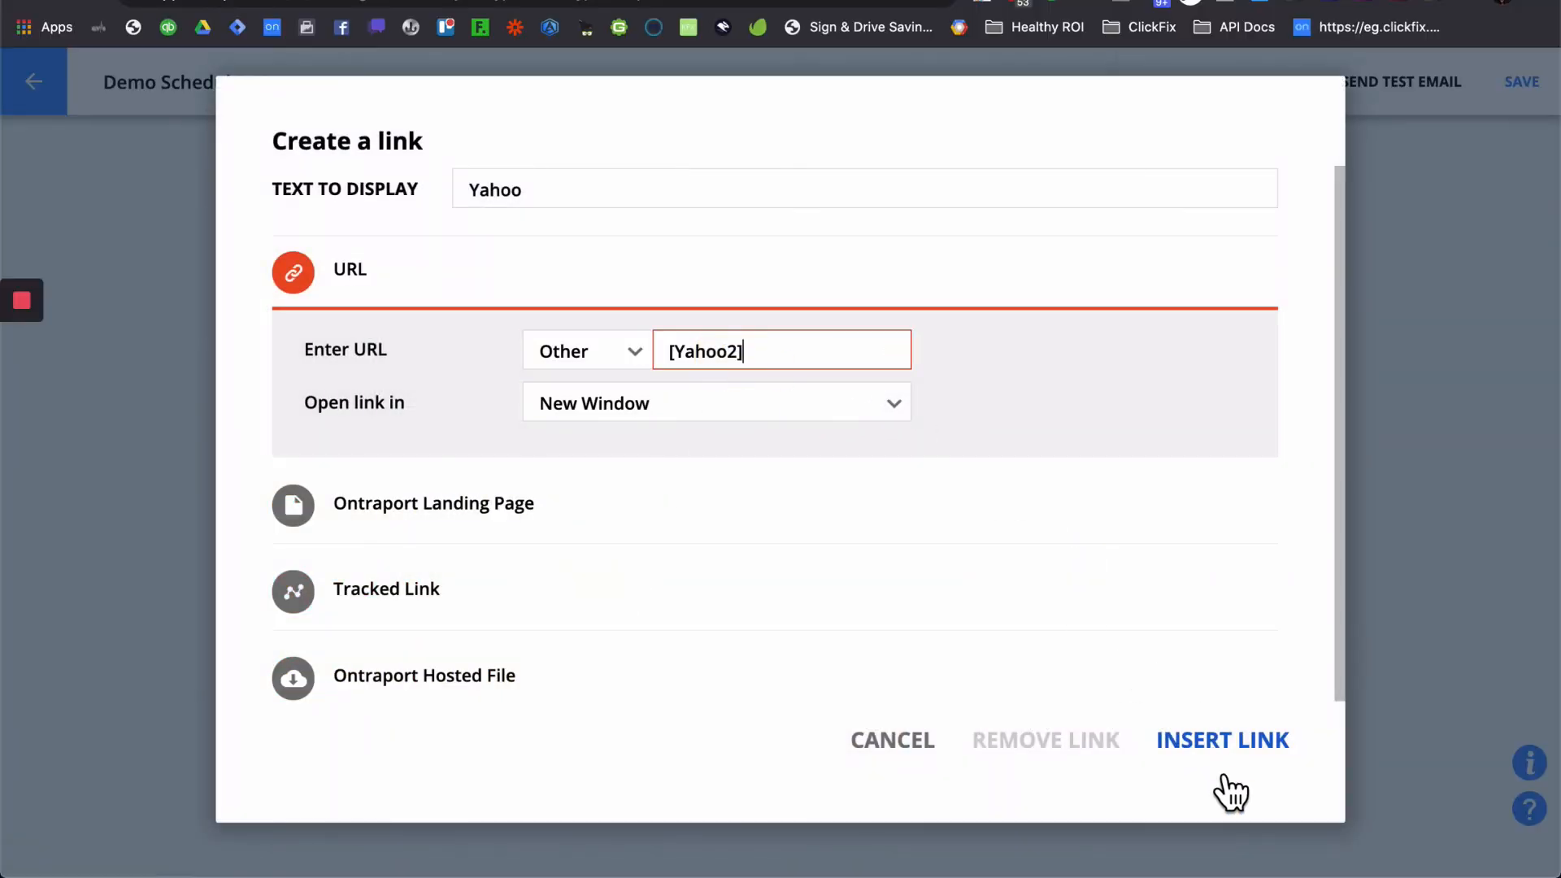
left_click(1229, 744)
- Move the [Outlook.com2] field into an Other-type link on the word Outlook
left_click(583, 654)
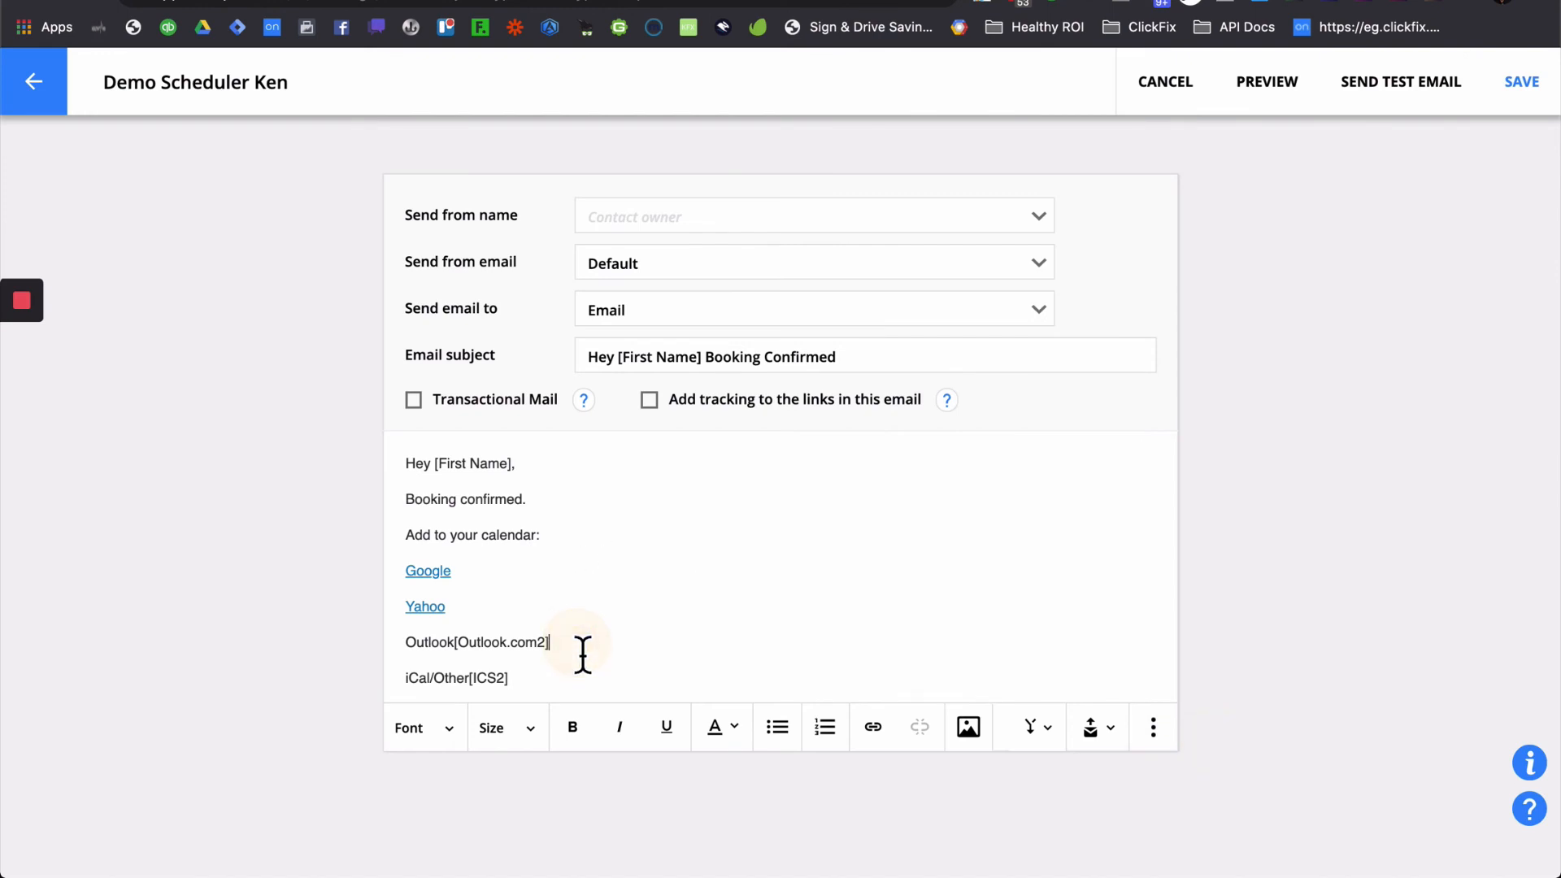
left_click_drag(572, 652, 456, 651)
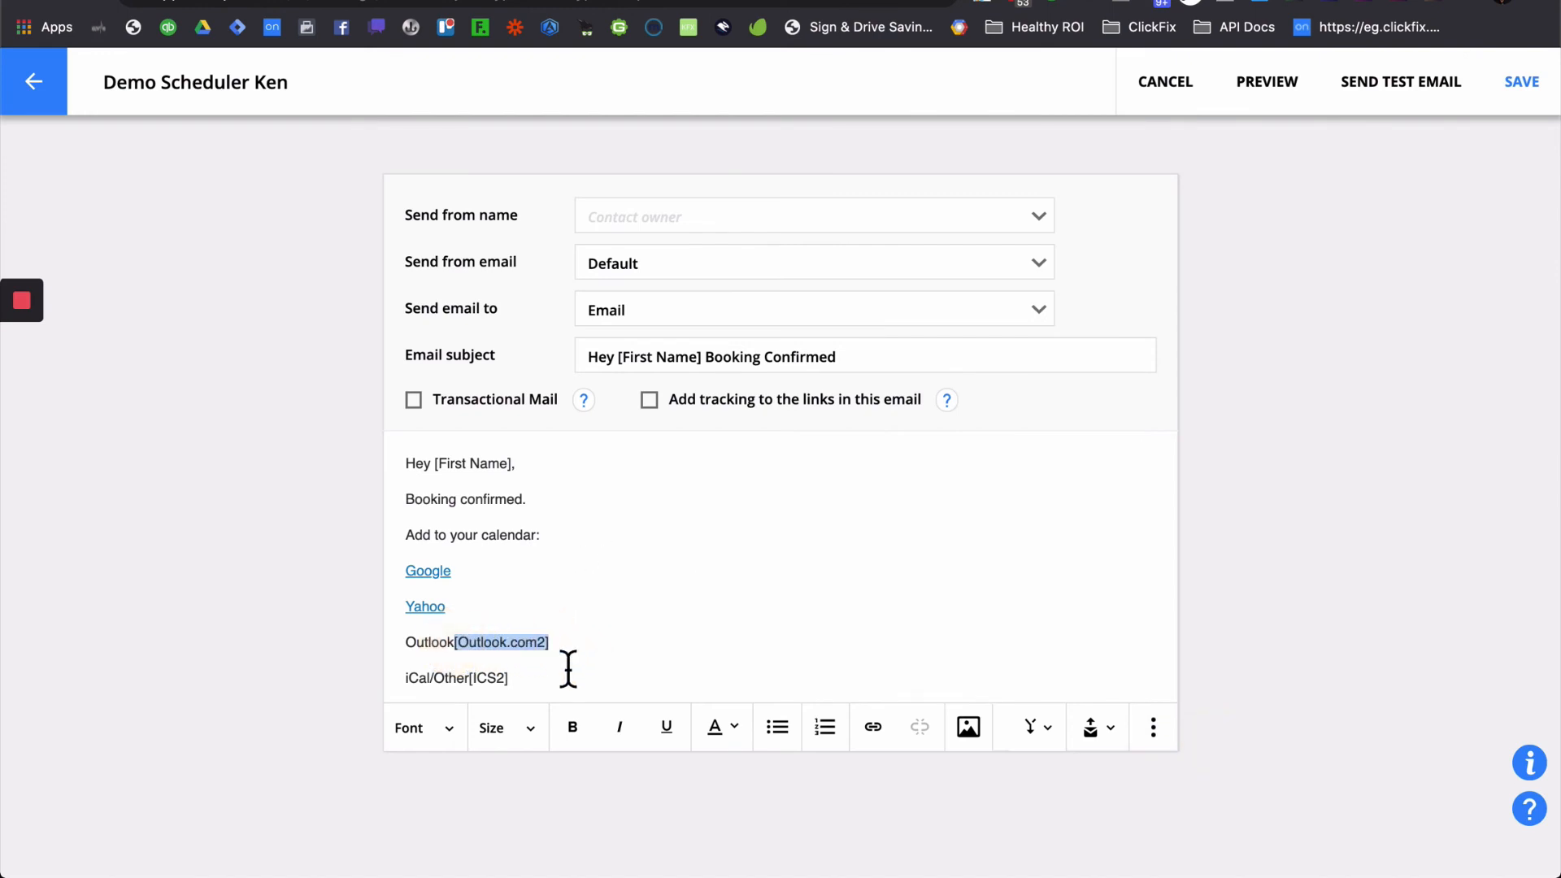
key("BackSpace")
double_click(425, 648)
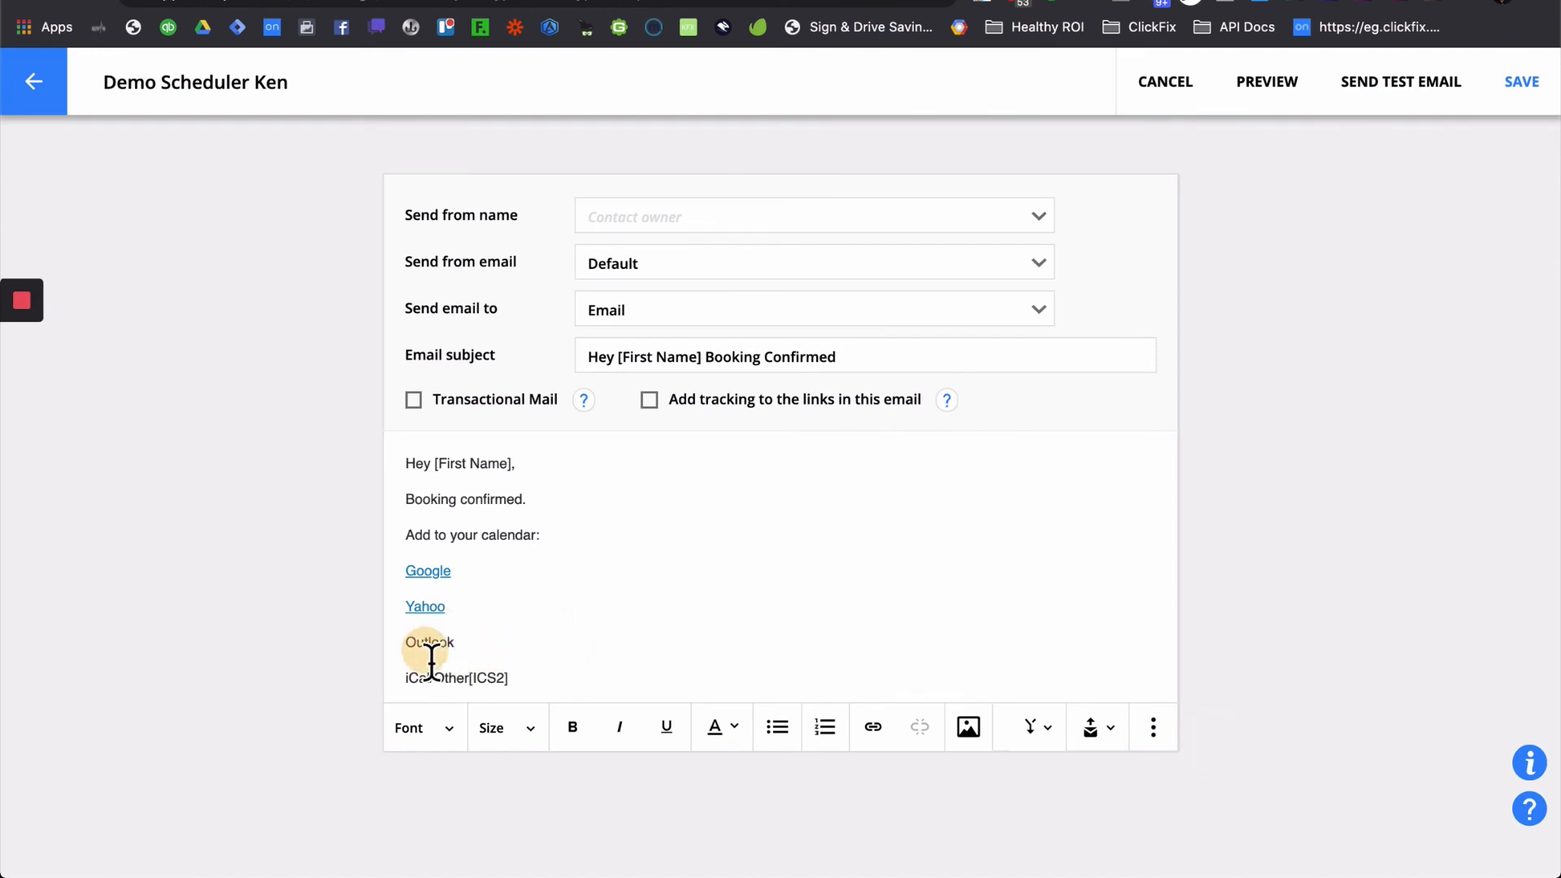
left_click(872, 727)
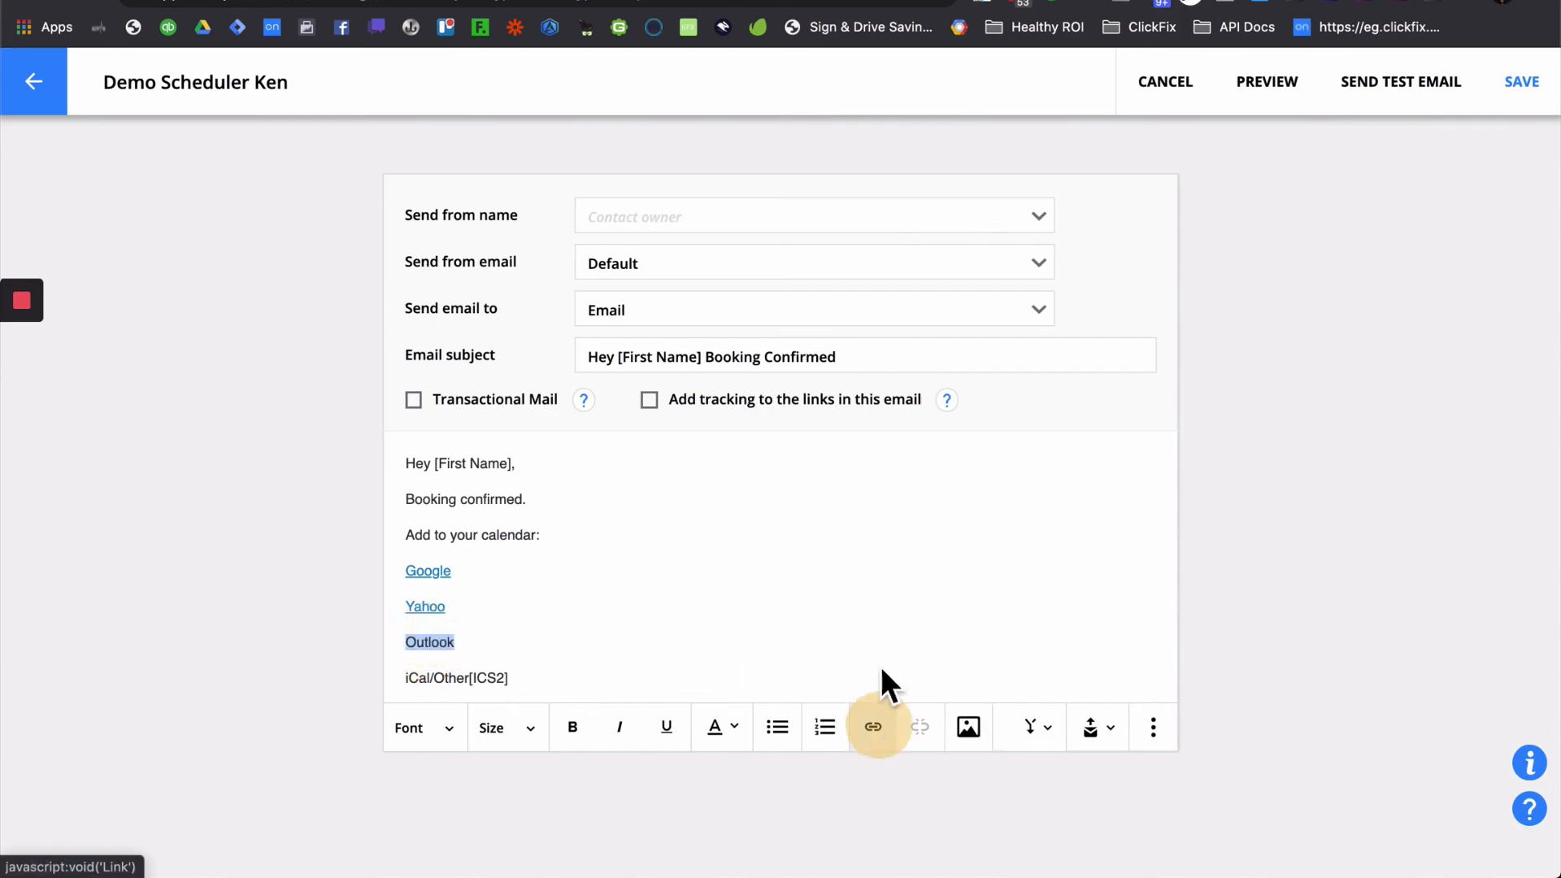
left_click(559, 351)
left_click(585, 568)
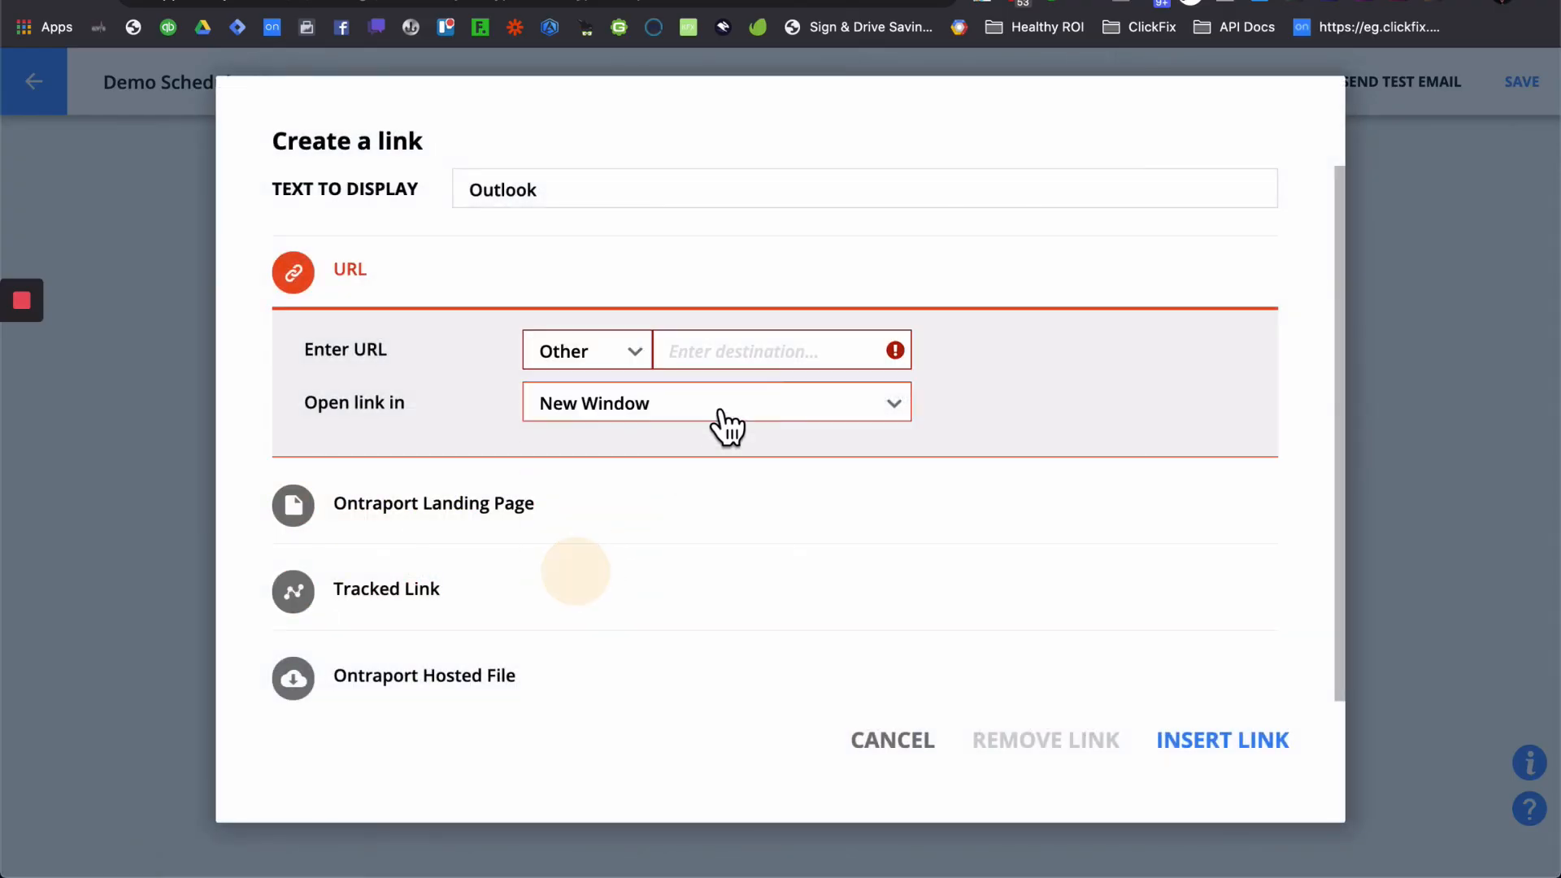
left_click(749, 358)
key("super+v")
left_click(1228, 736)
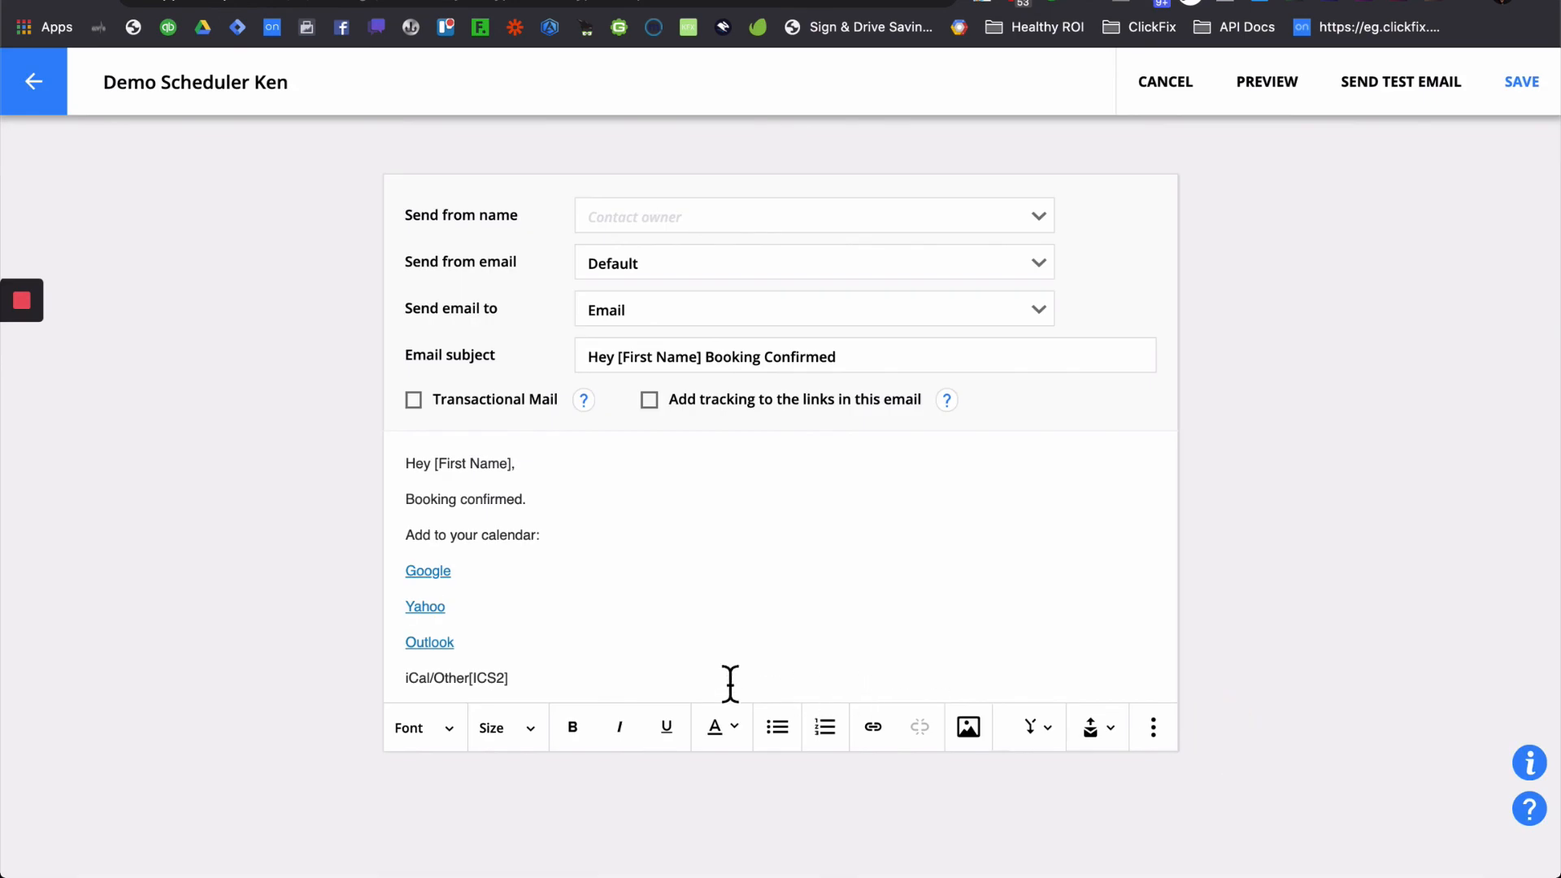
- Replace the [ICS2] field with an iCal/Other link to [ICS2] opening in a new window
left_click(688, 659)
left_click_drag(515, 689, 470, 689)
key("BackSpace")
left_click_drag(476, 684, 382, 681)
left_click(868, 725)
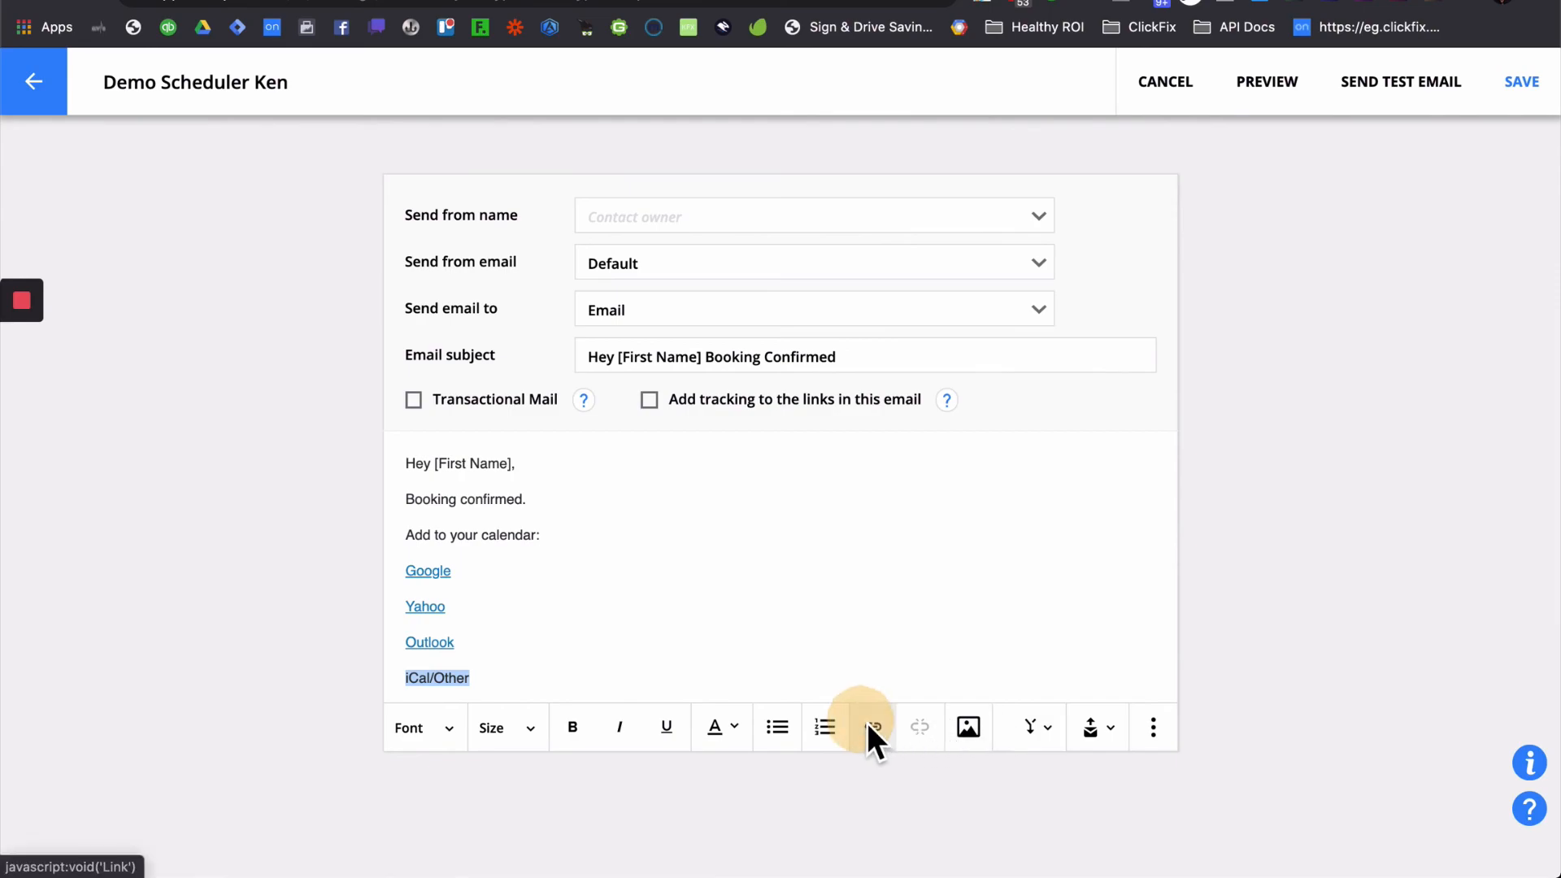
left_click(635, 357)
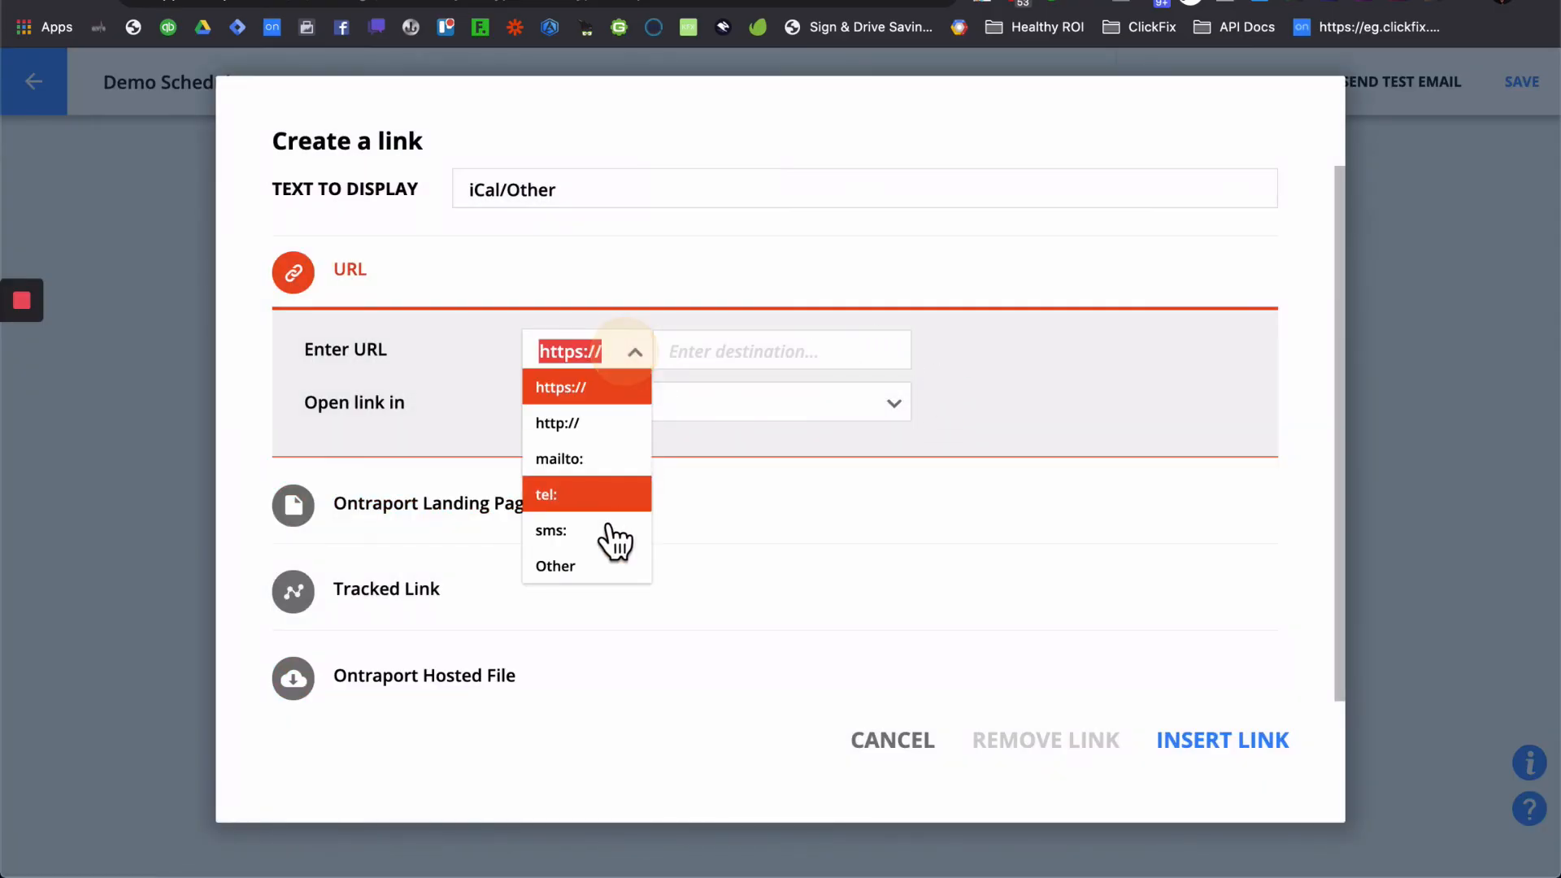
left_click(587, 569)
left_click(744, 351)
key("super+v")
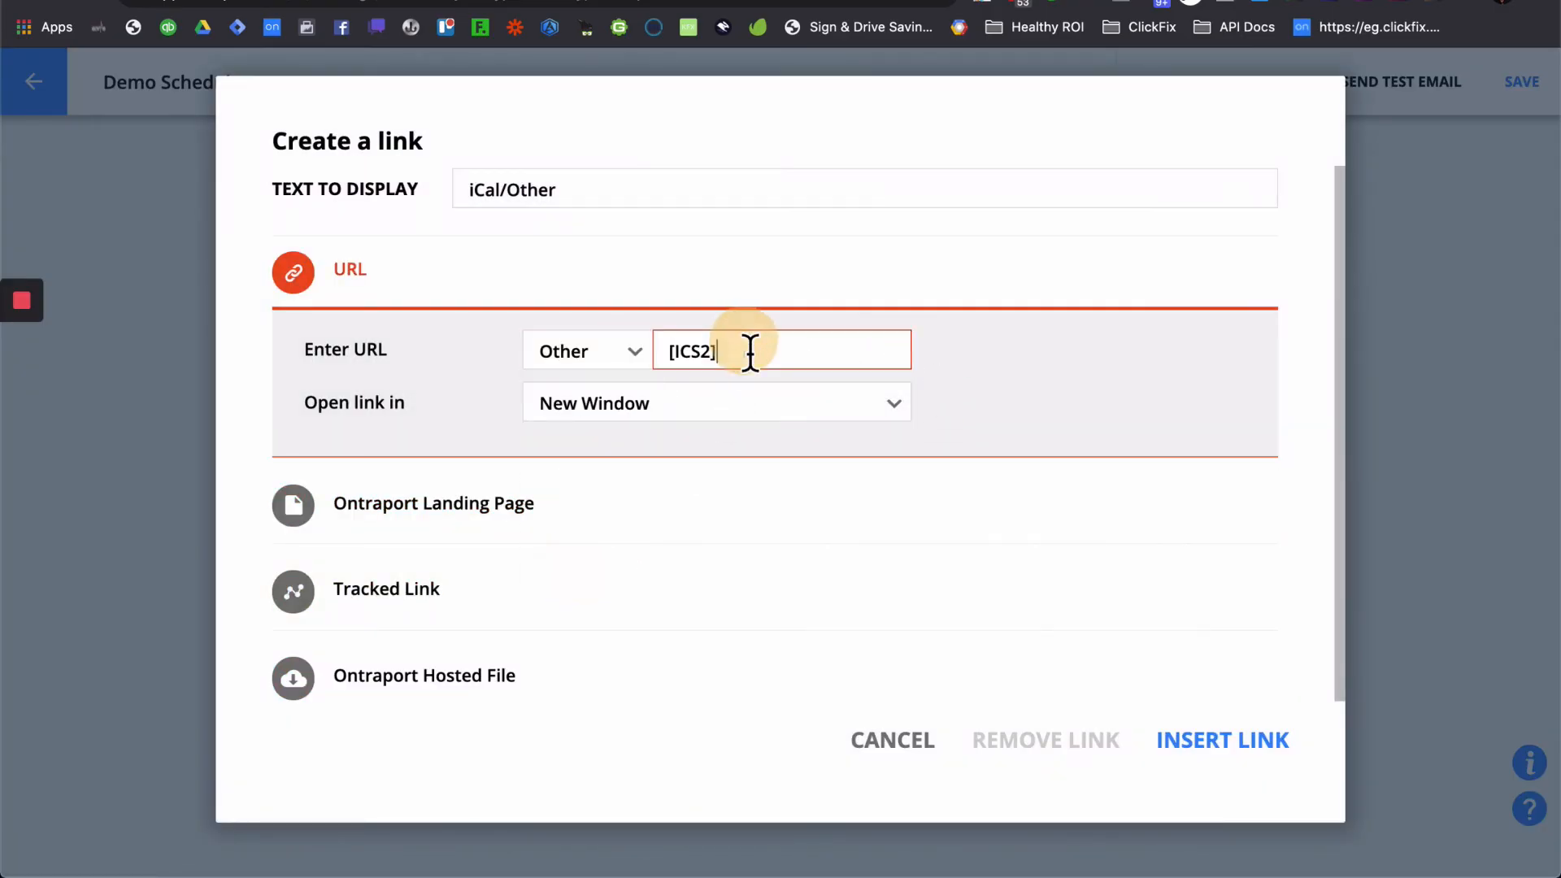
left_click(1043, 385)
left_click(1208, 750)
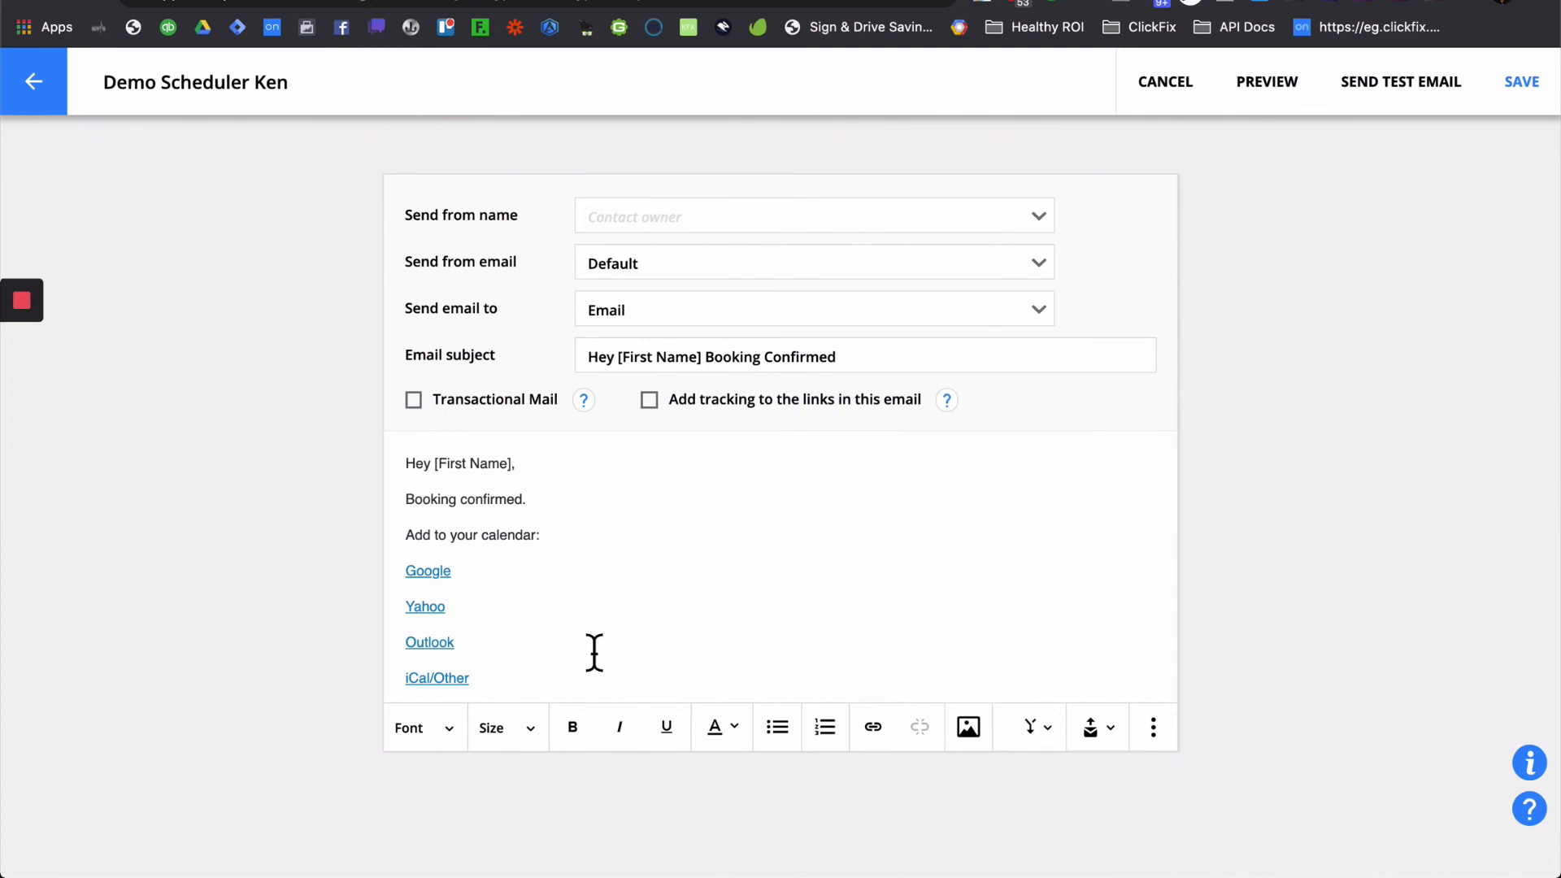
key("super+a")
- Enlarge all the email body text to size 16, then 18 and larger
left_click(528, 746)
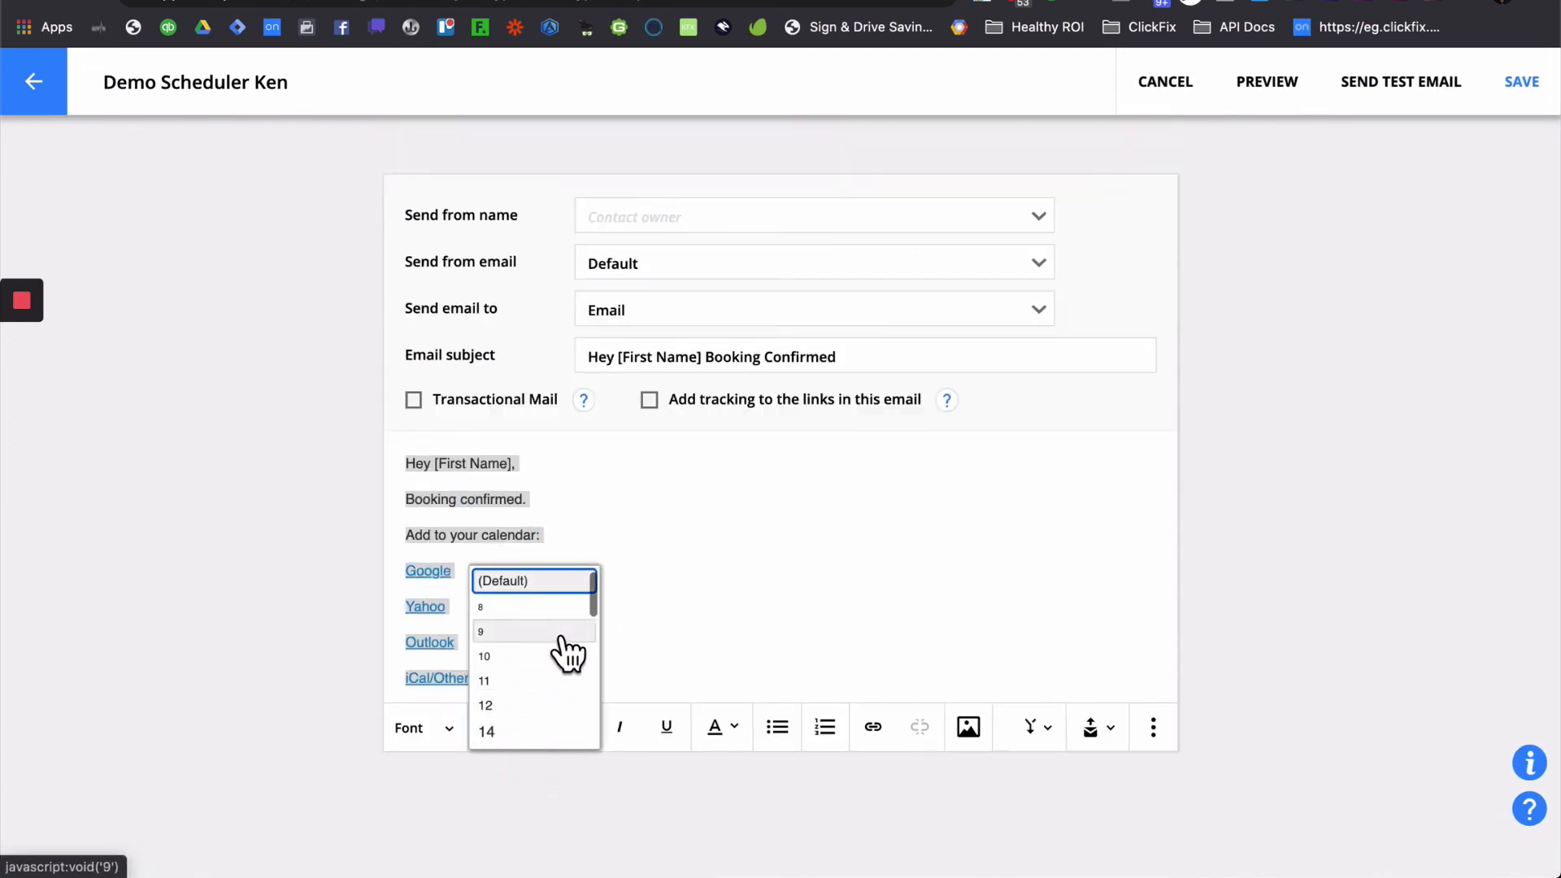
scroll(567, 691, "down", 3)
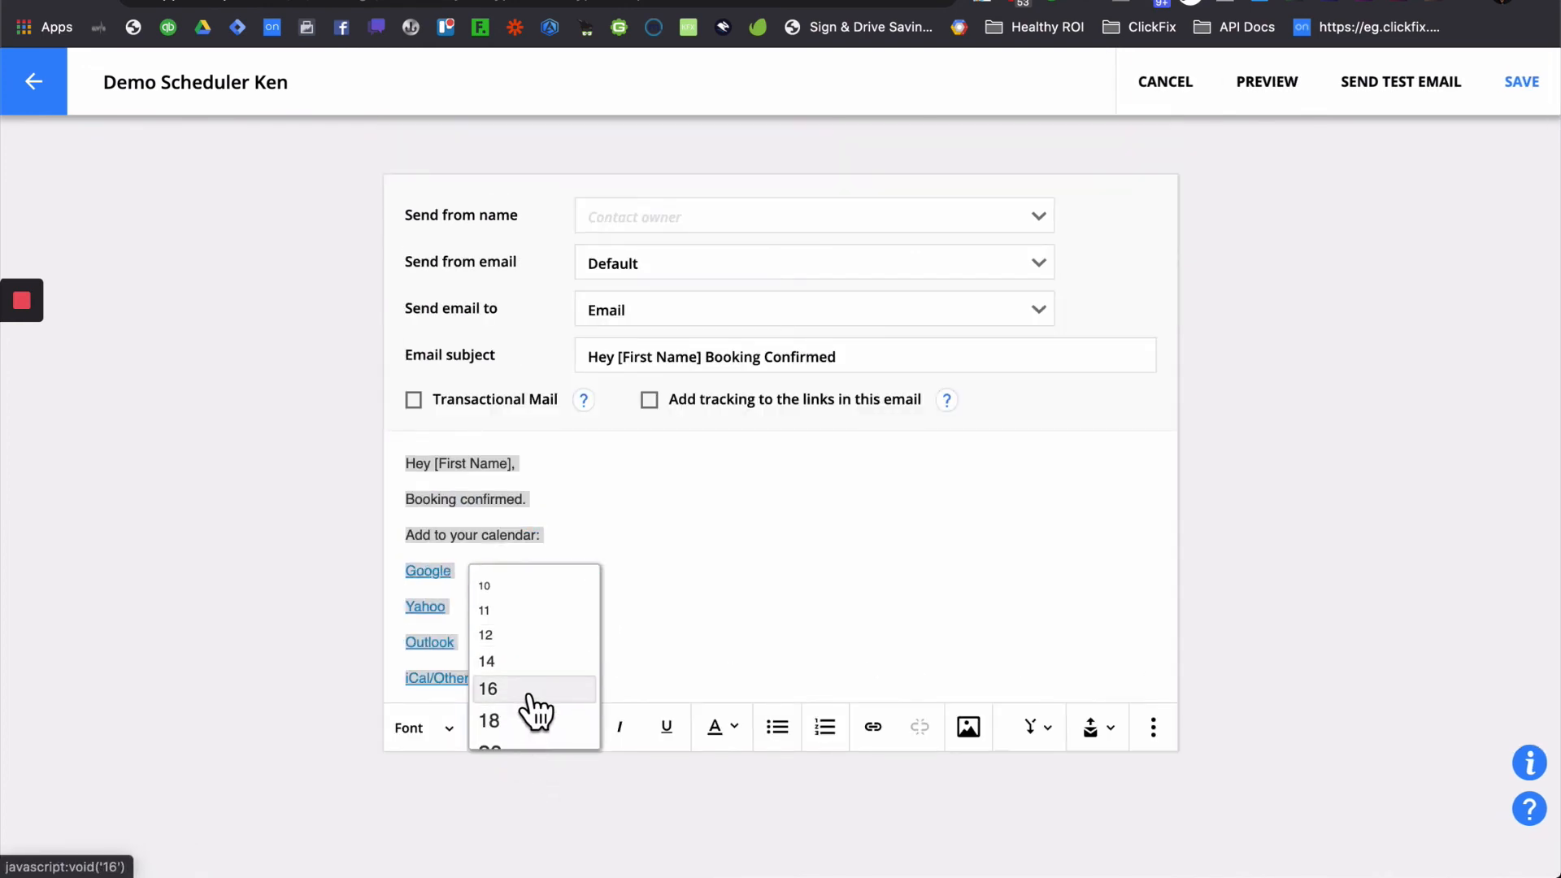
left_click(526, 691)
left_click(701, 578)
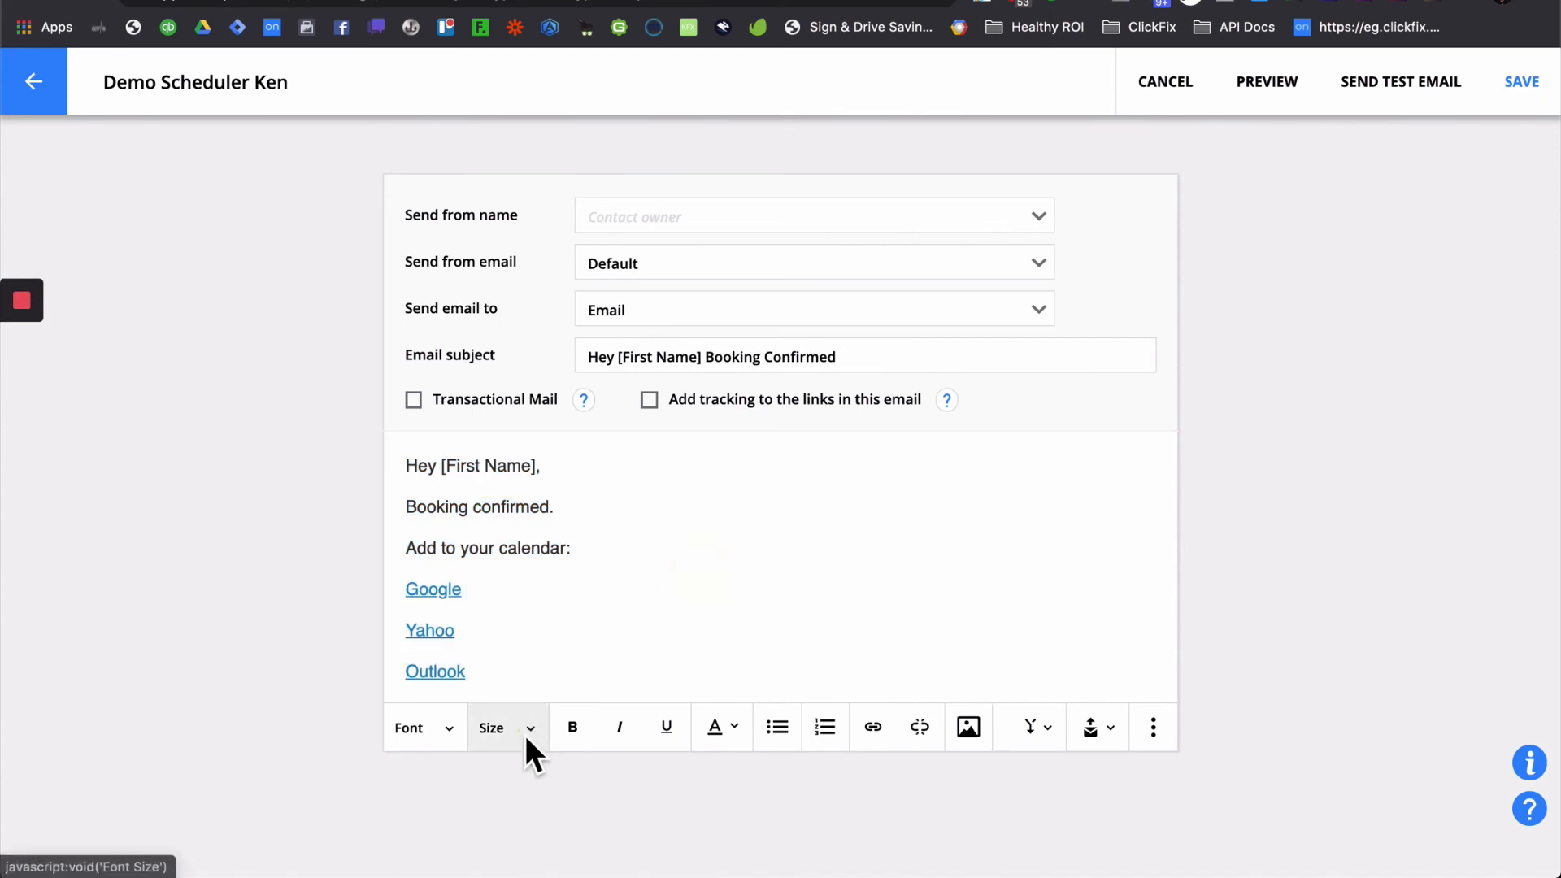
left_click(525, 735)
left_click(550, 697)
key("super+a")
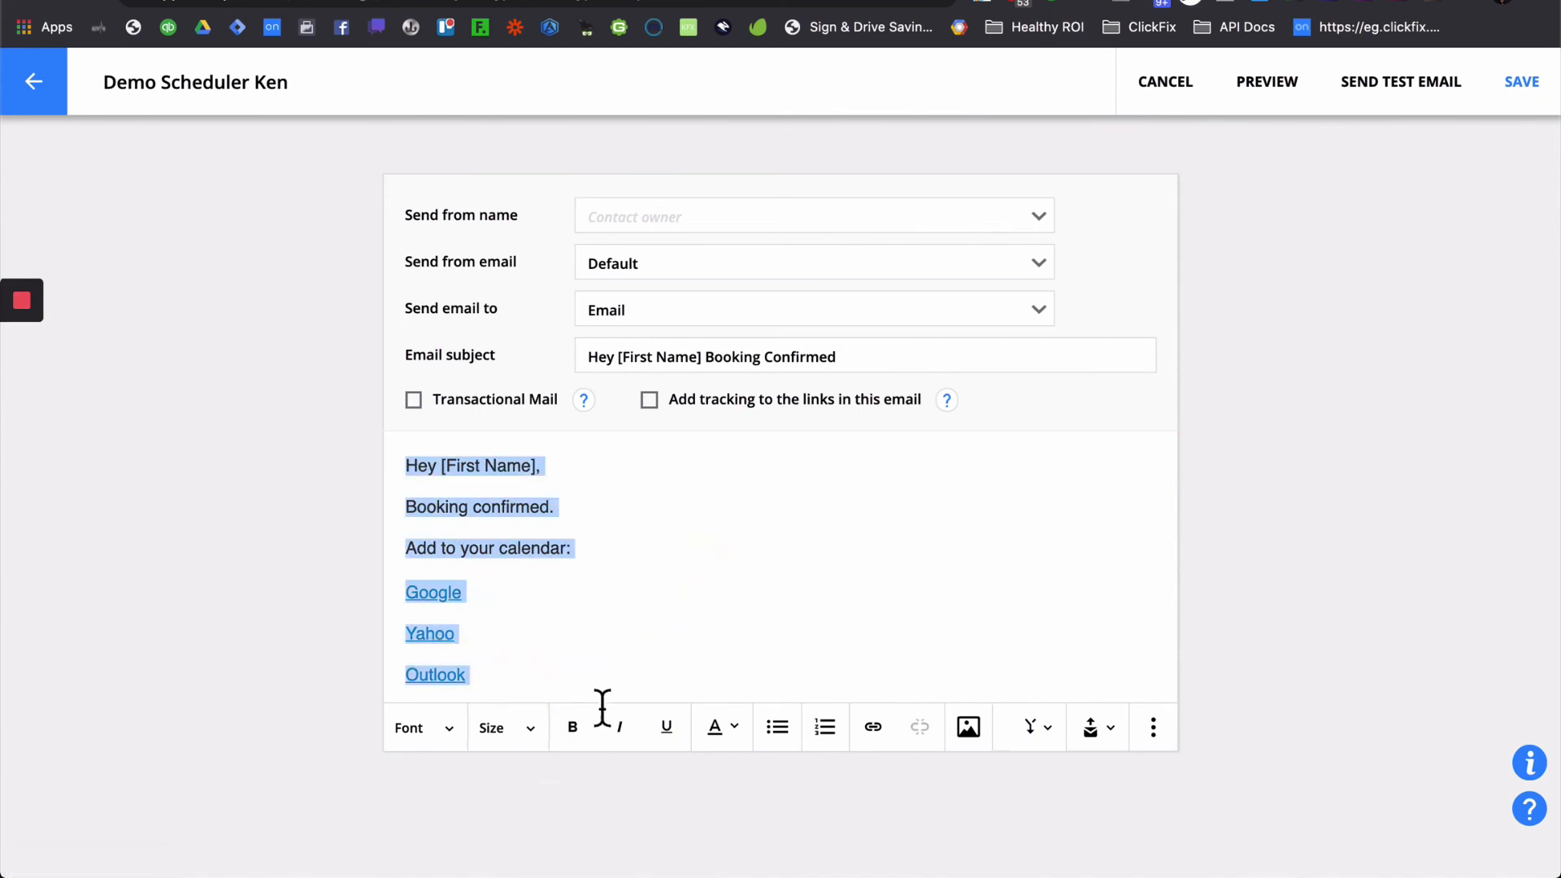
left_click(528, 739)
left_click(550, 700)
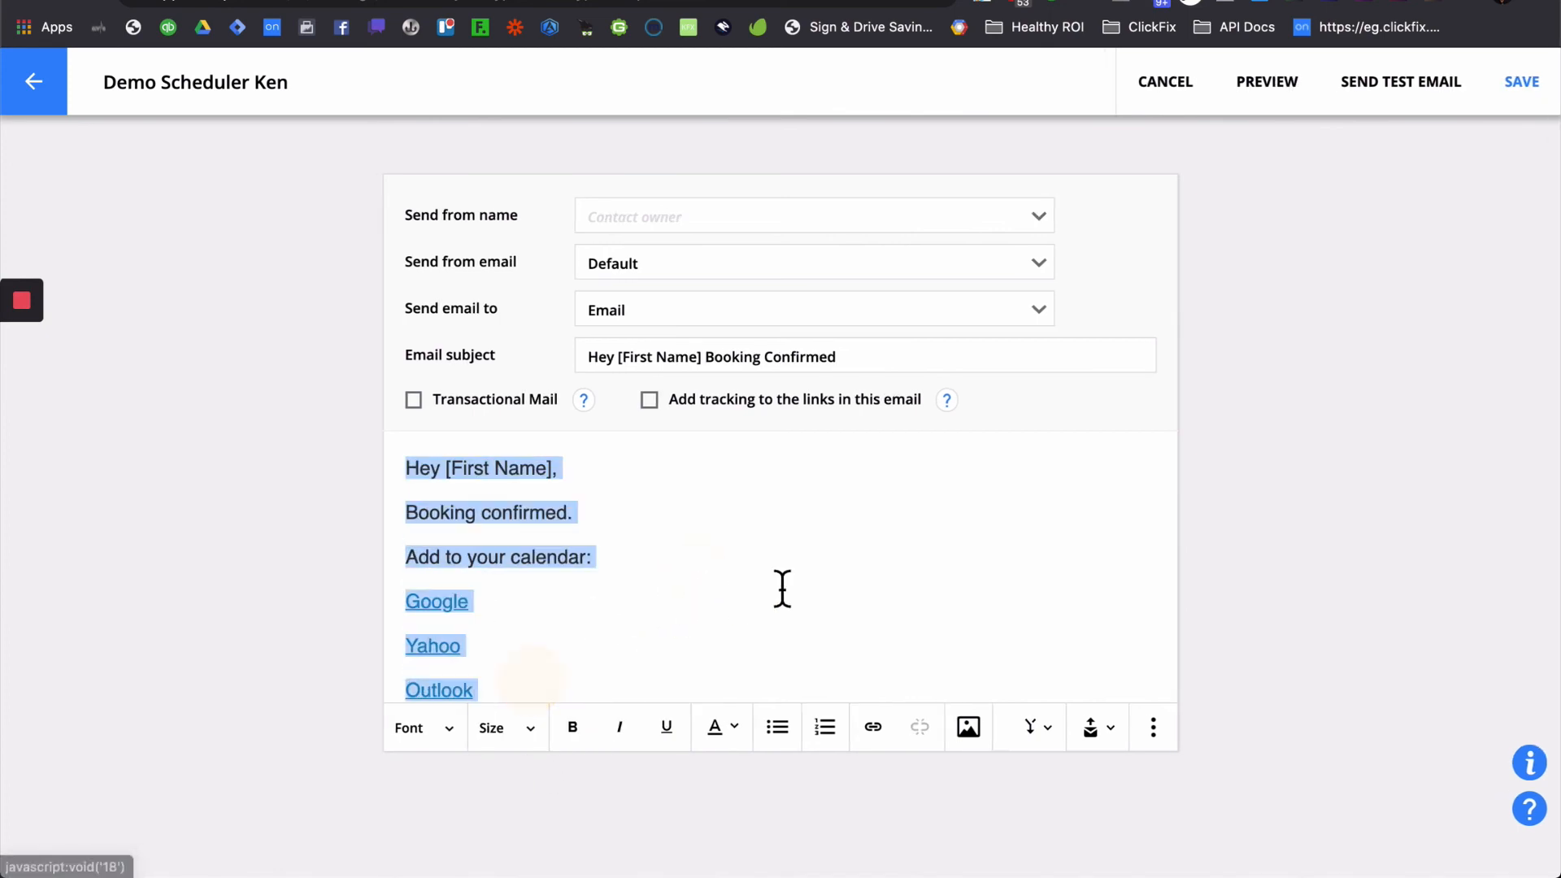
left_click(776, 579)
scroll(822, 512, "down", 1)
scroll(822, 512, "up", 1)
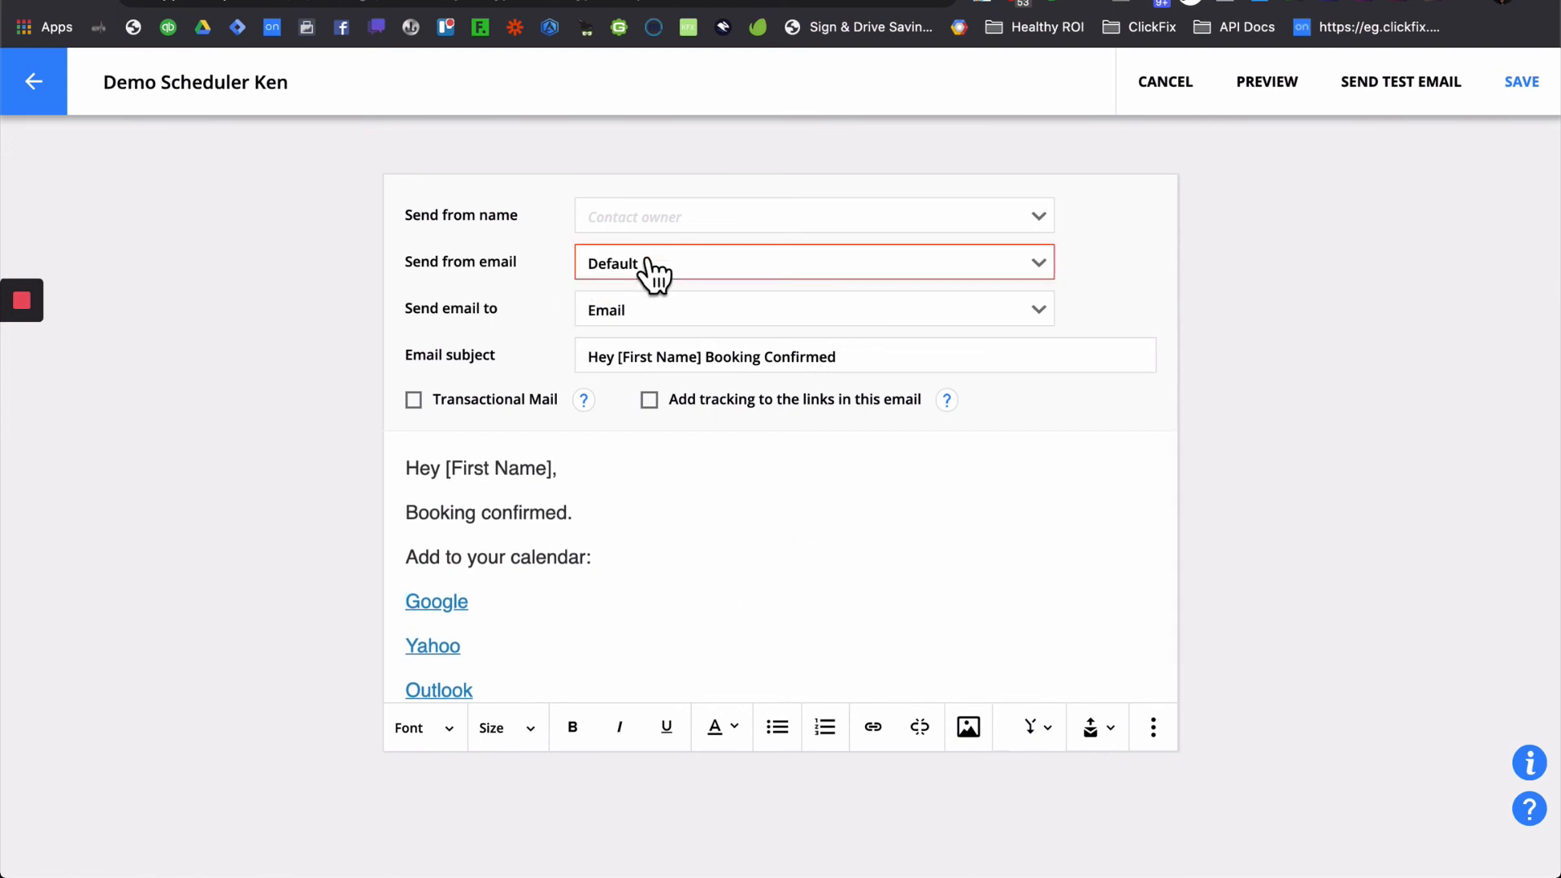
- Save the confirmation email, then save and publish the campaign as v.1
left_click(1535, 96)
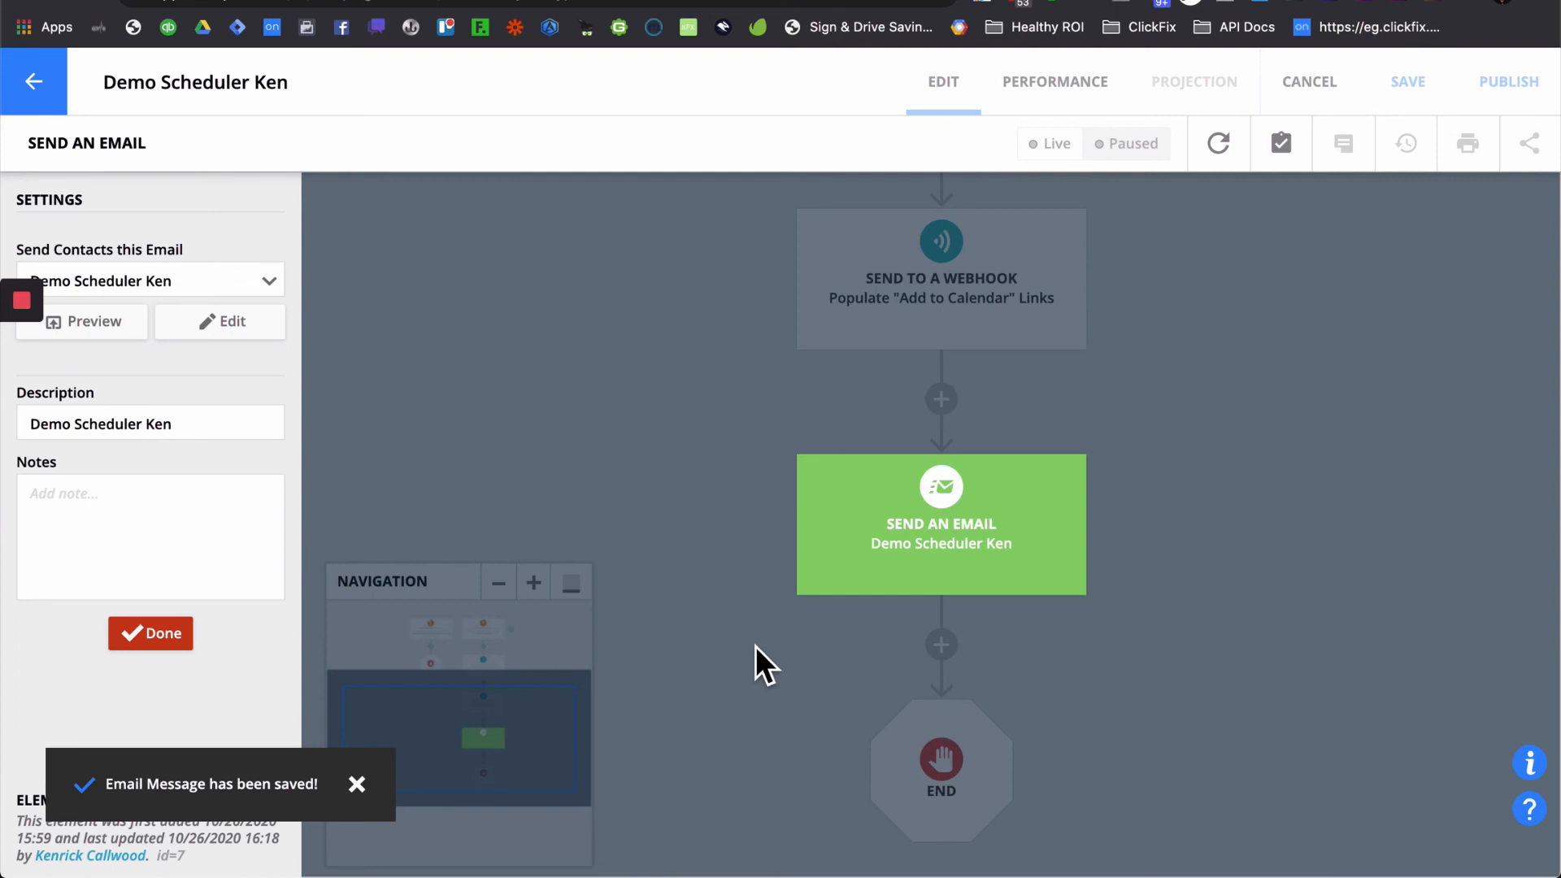
left_click(754, 645)
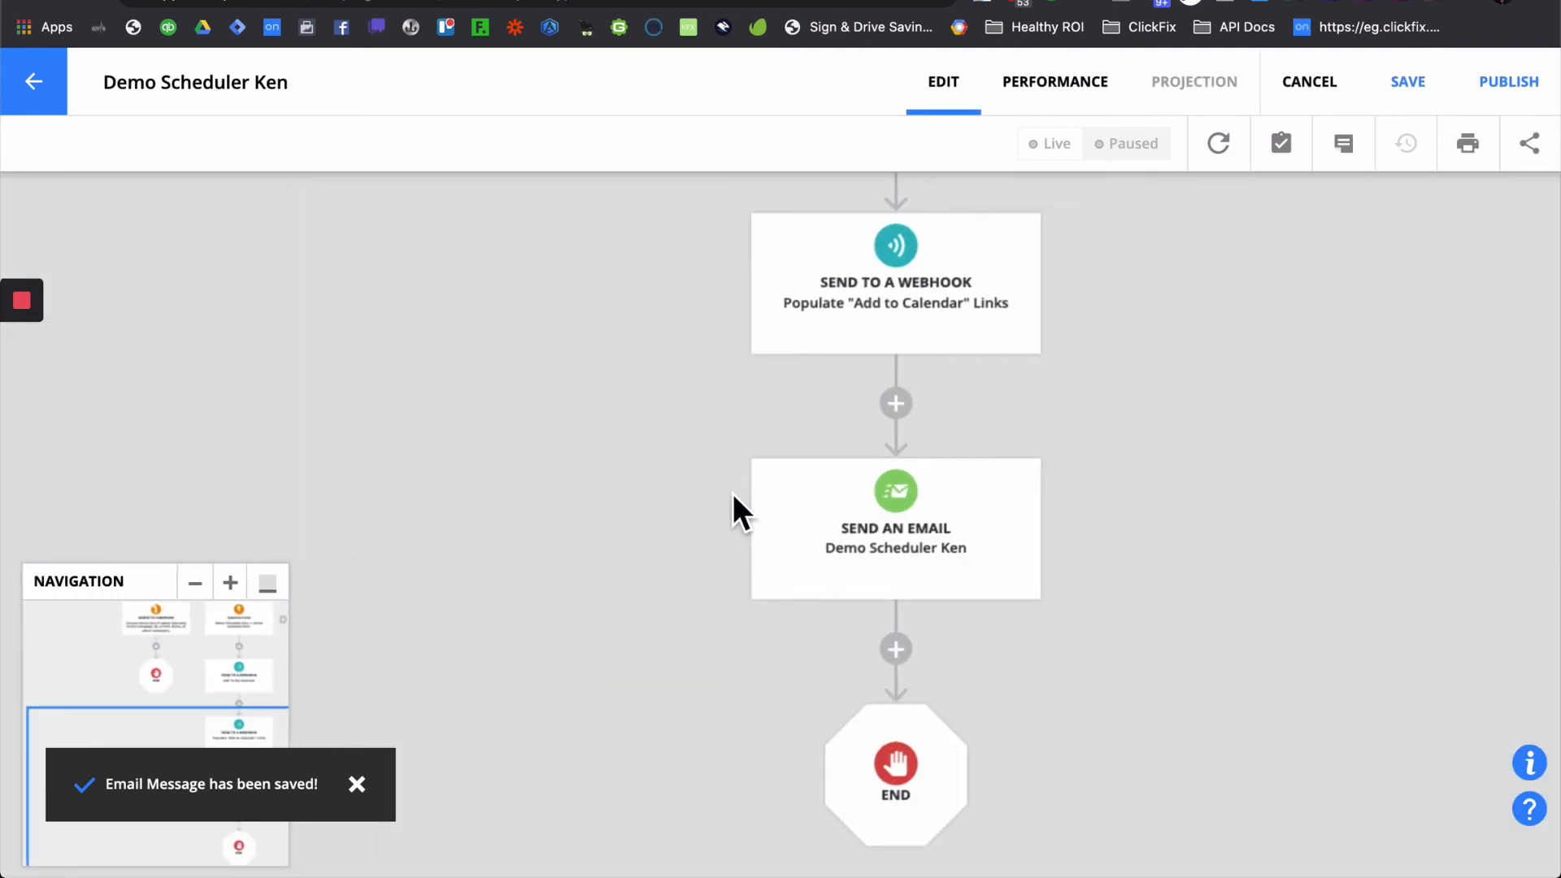
scroll(1143, 456, "up", 3)
scroll(1144, 457, "up", 3)
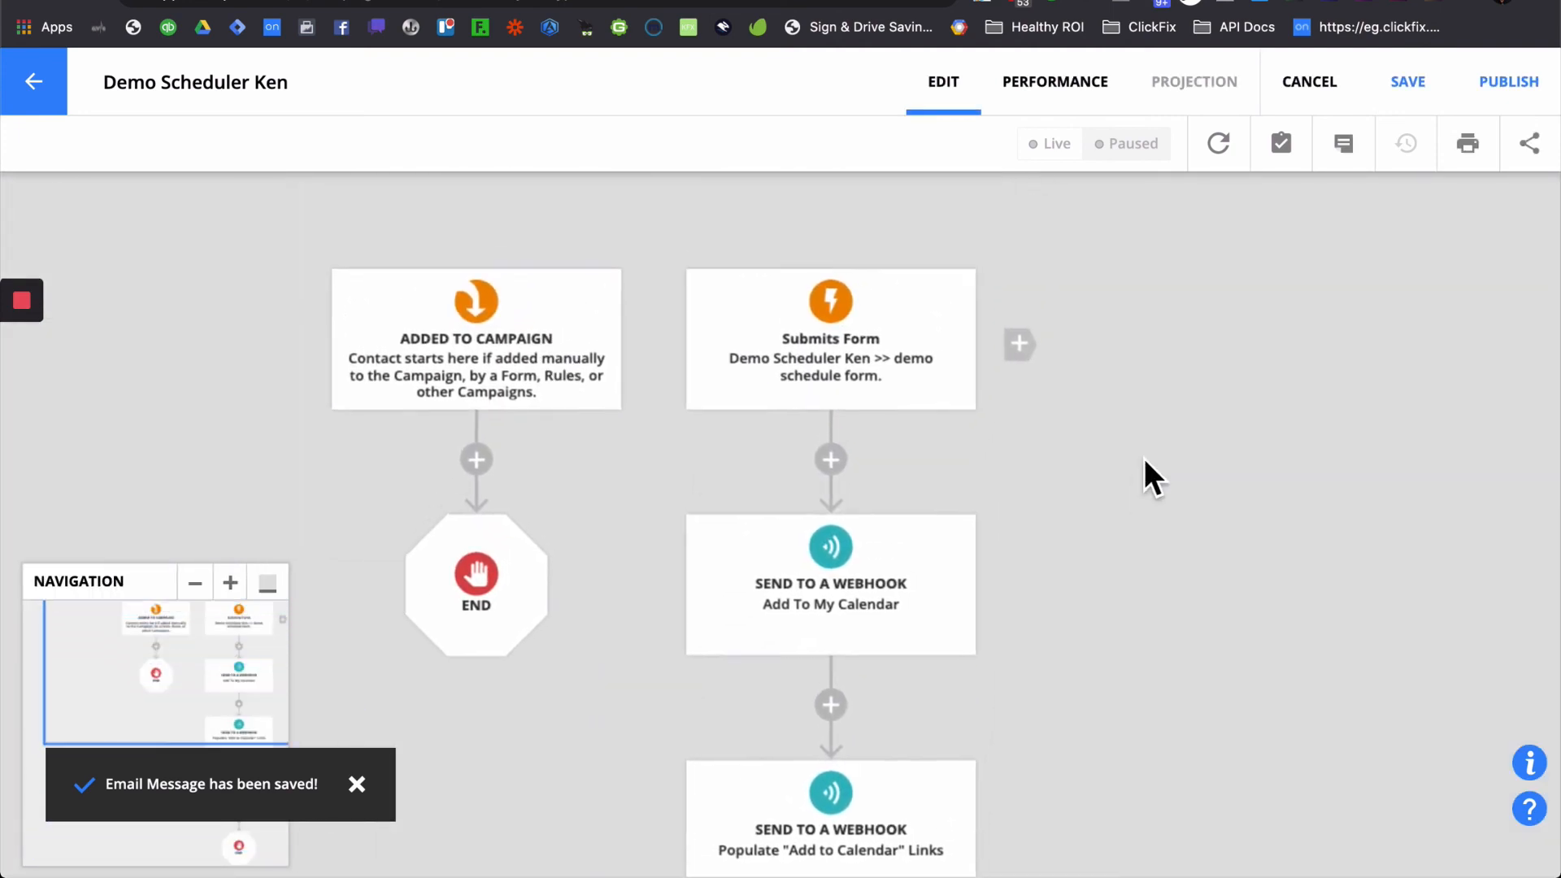
left_click(1536, 114)
left_click(1118, 593)
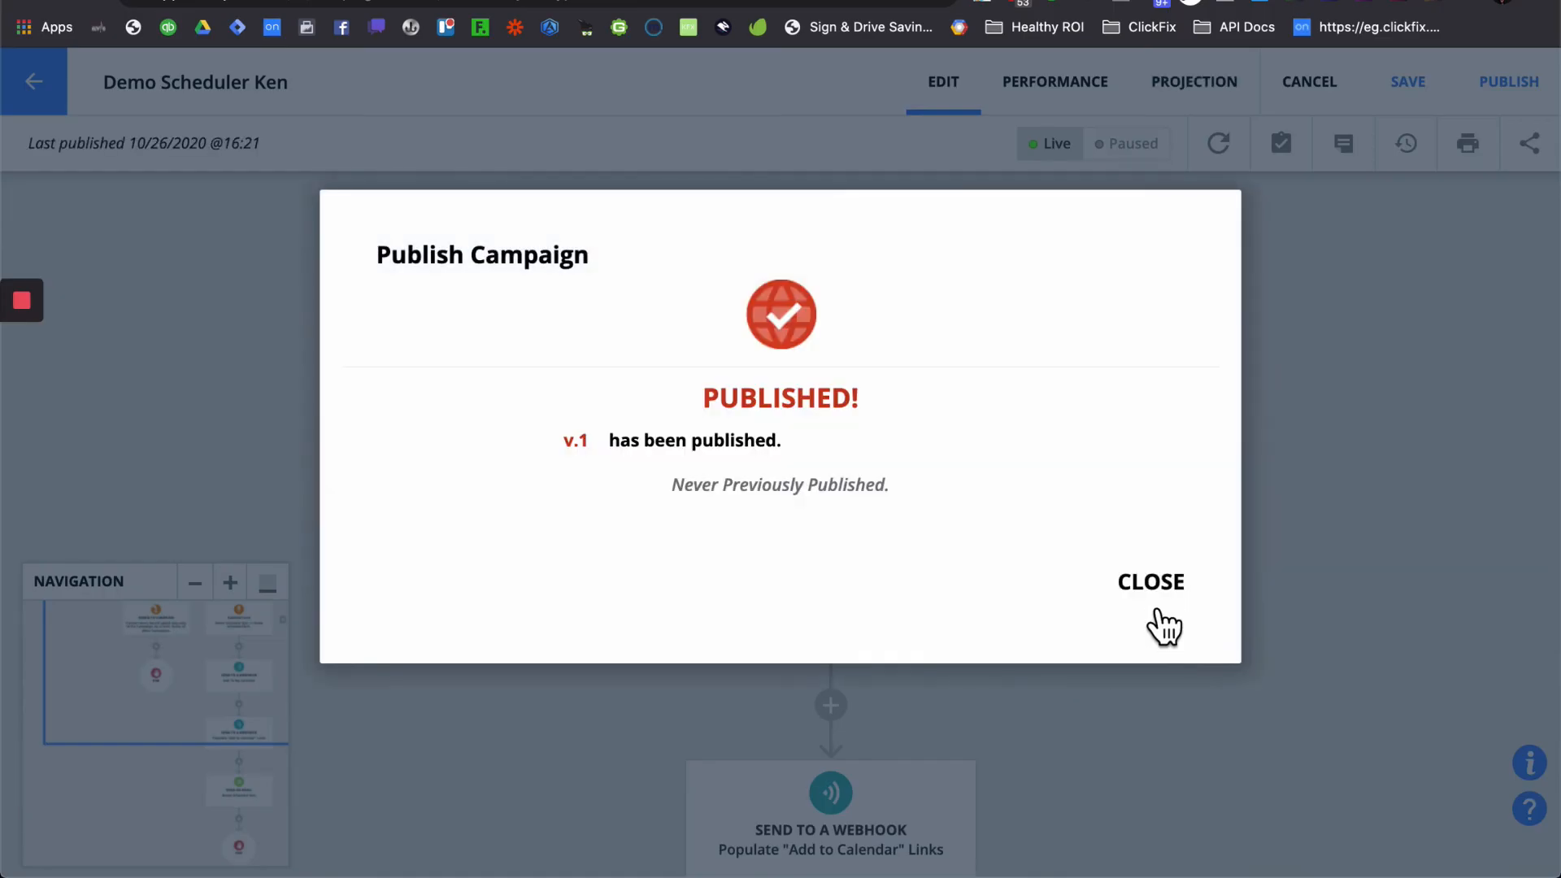
left_click(1155, 584)
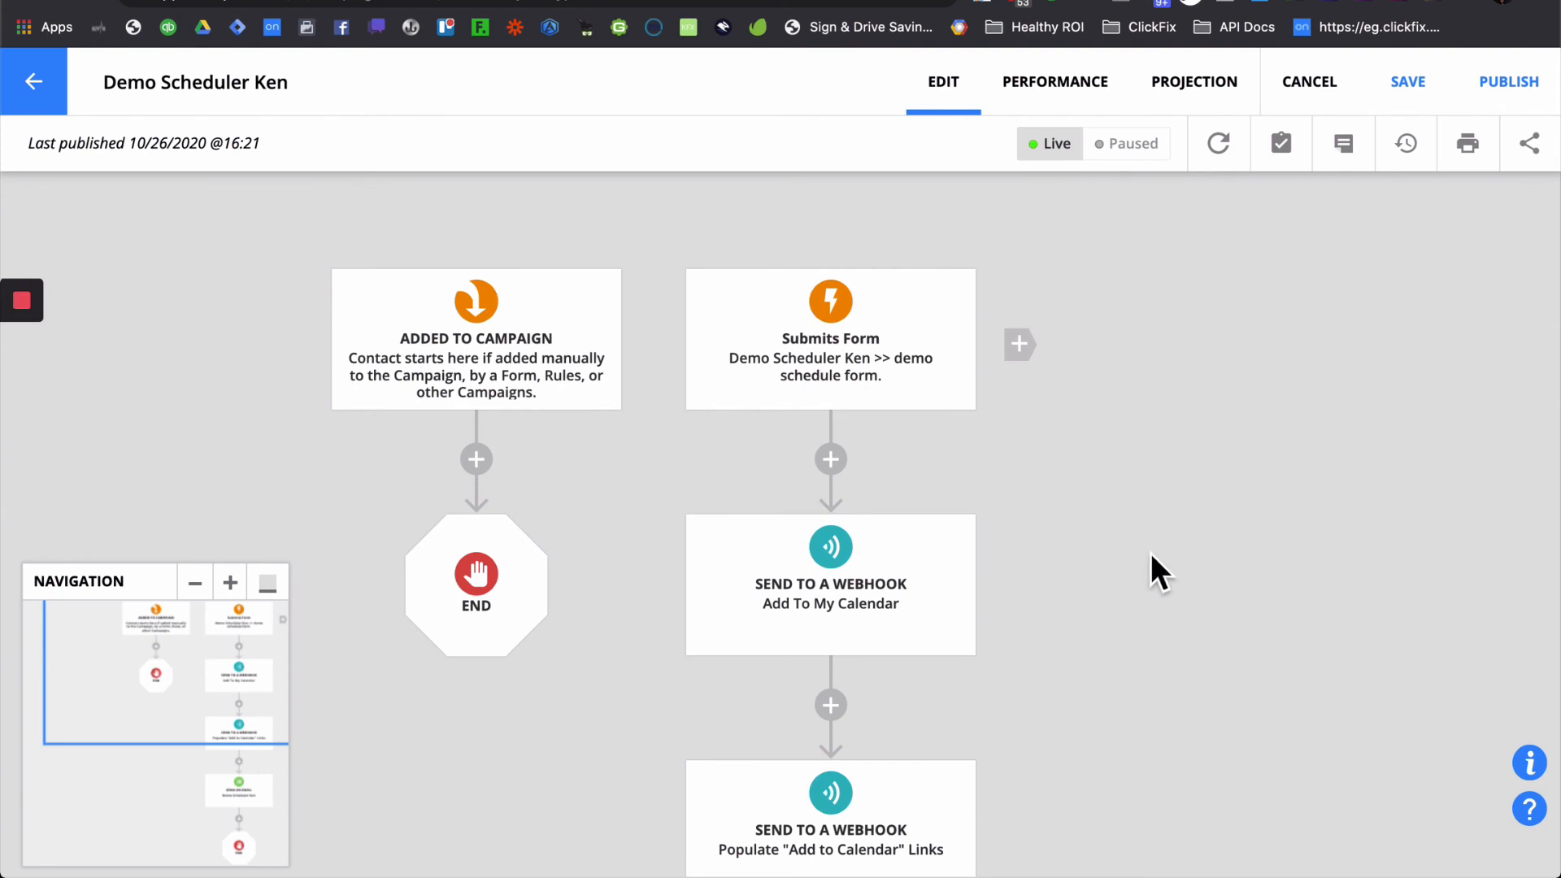
- Dismiss the Publish Page prompt and select the full ClickFix Calendar Shortcode to copy
key("ctrl+Tab")
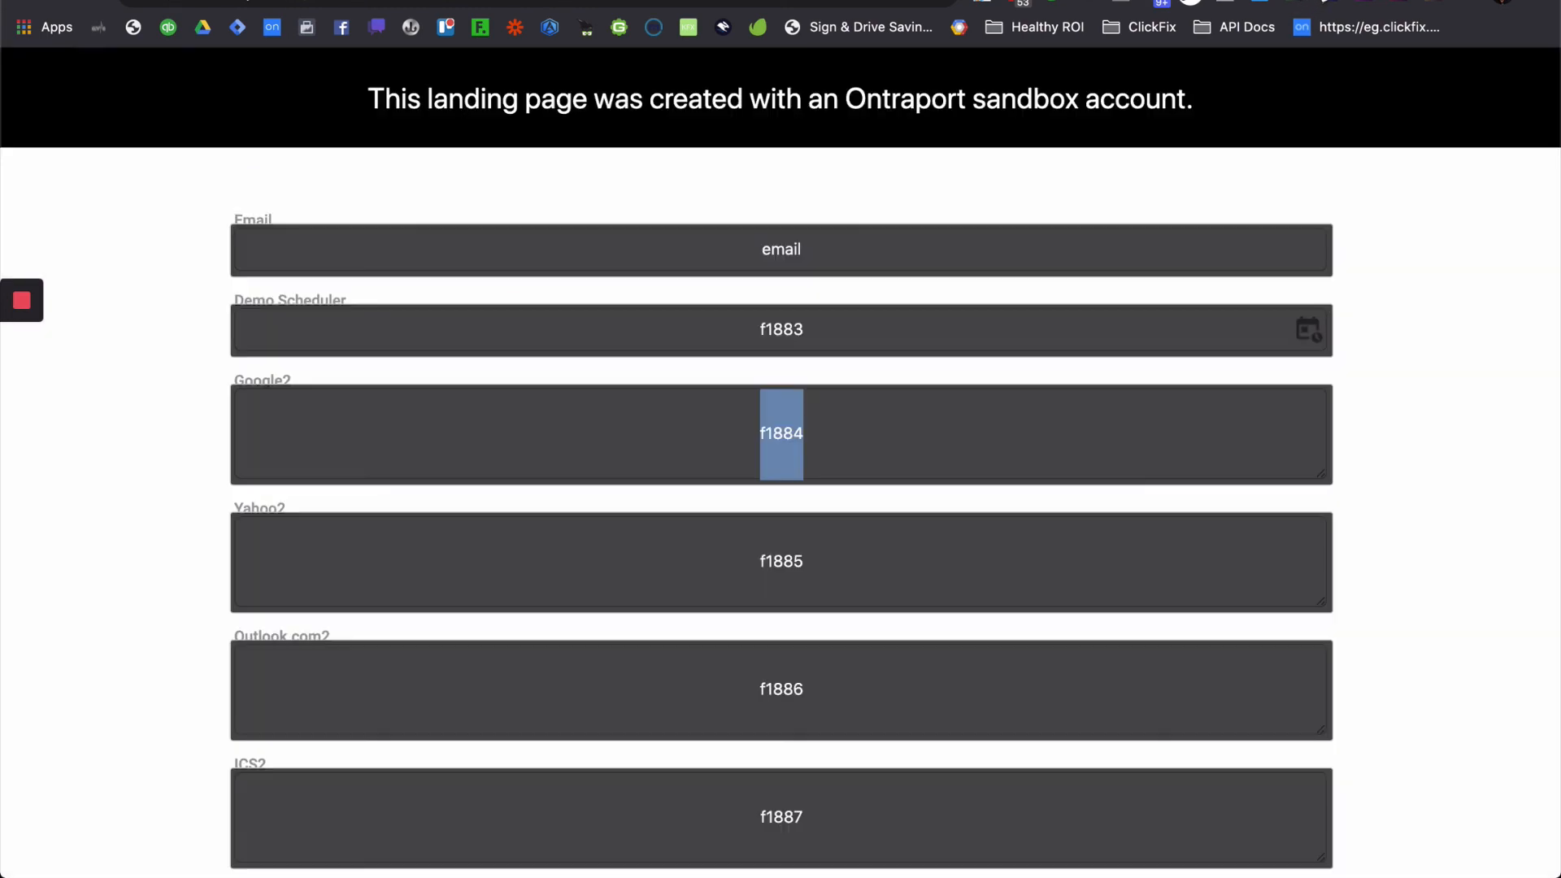
left_click(1433, 403)
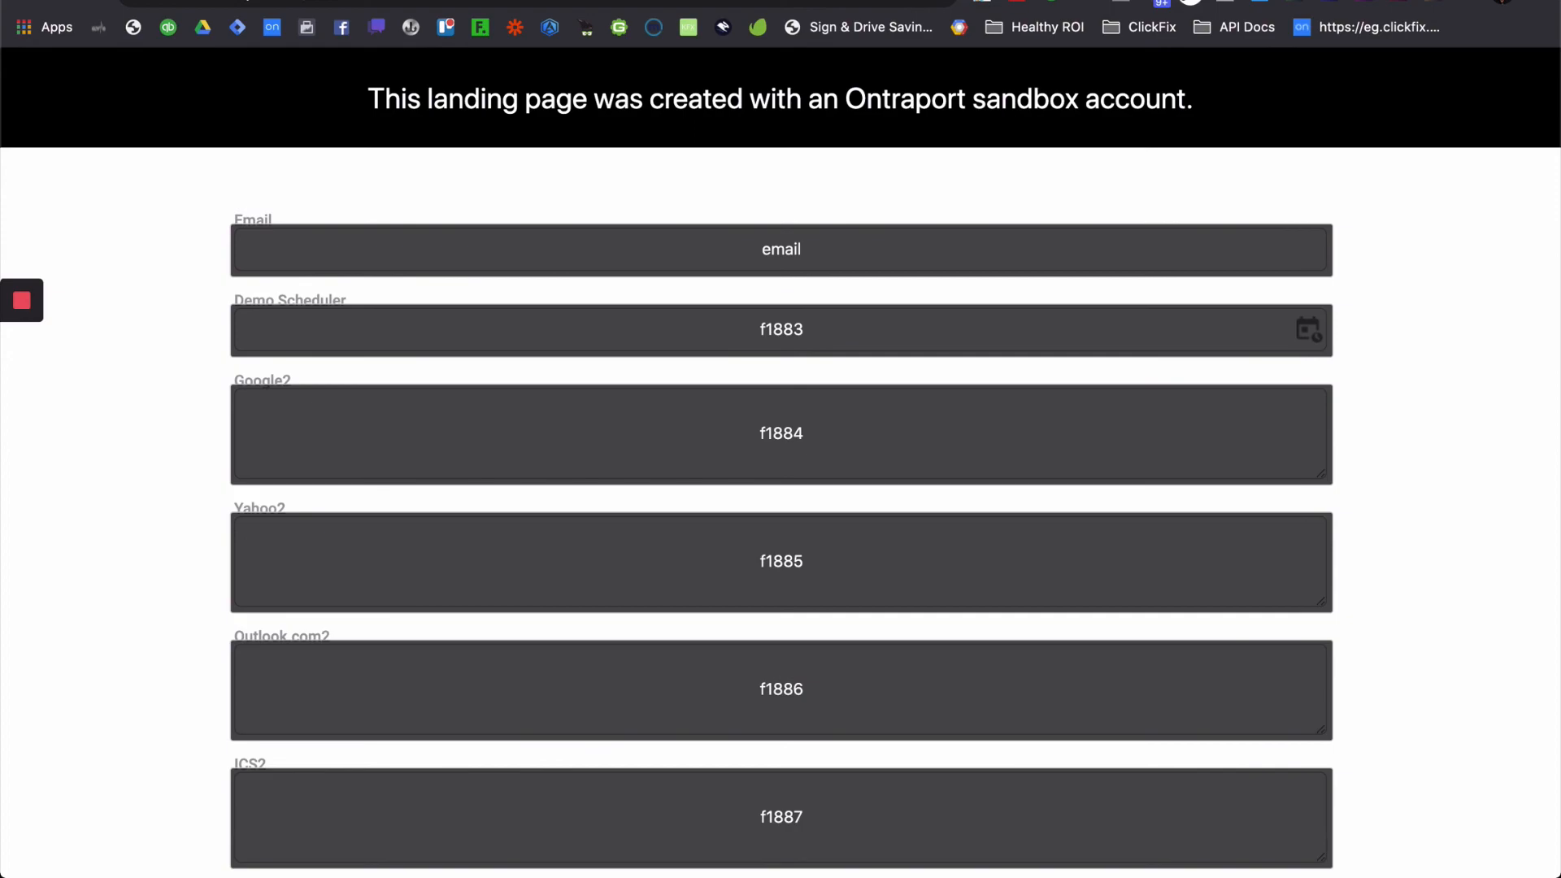
key("ctrl+shift+Tab")
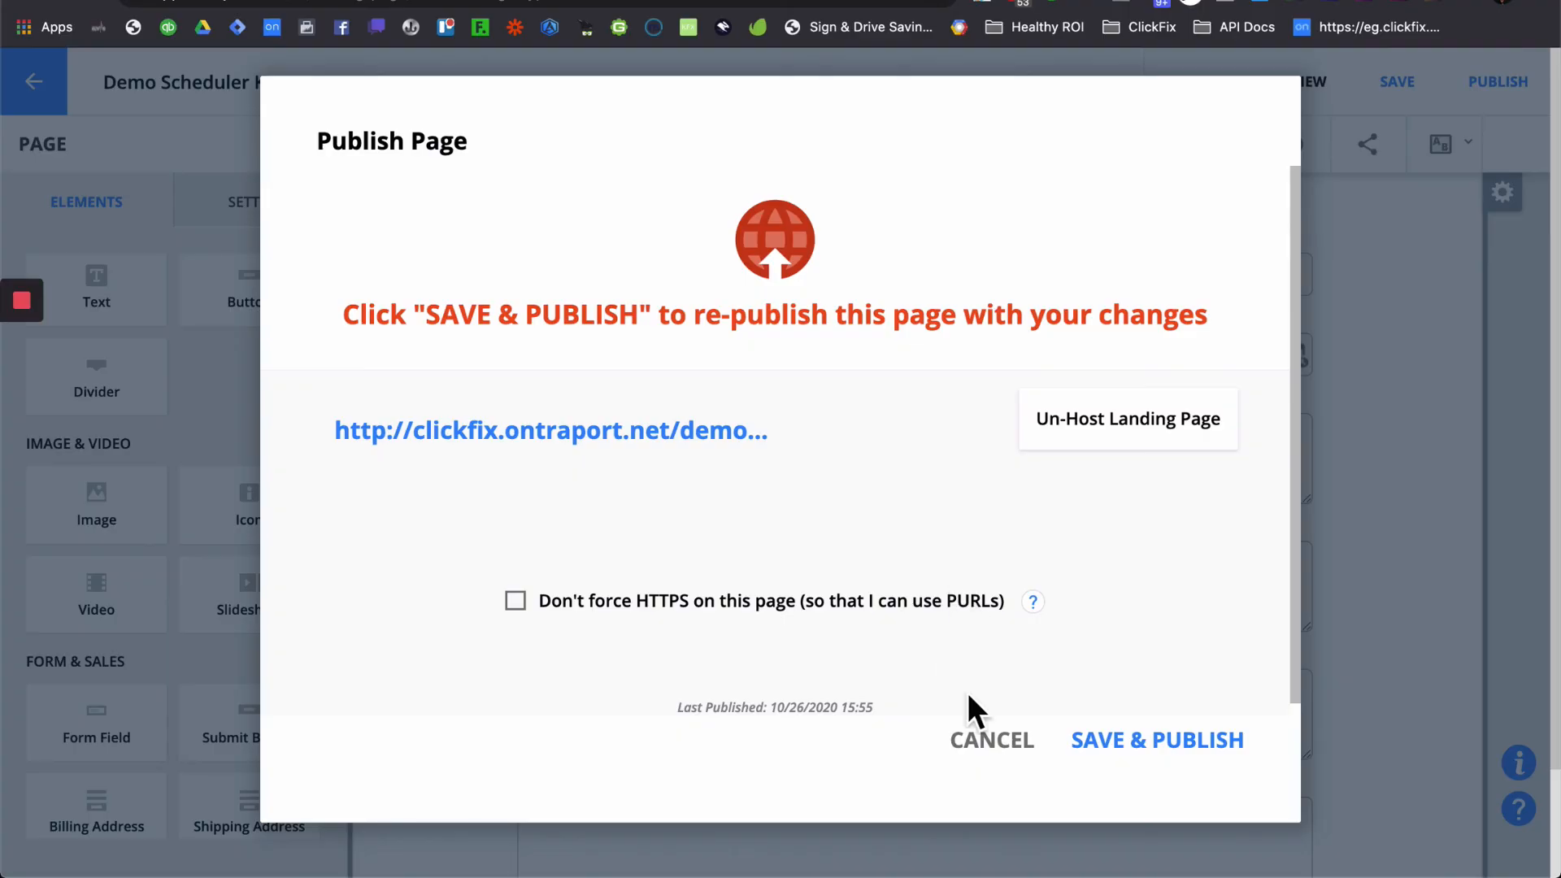
left_click(993, 742)
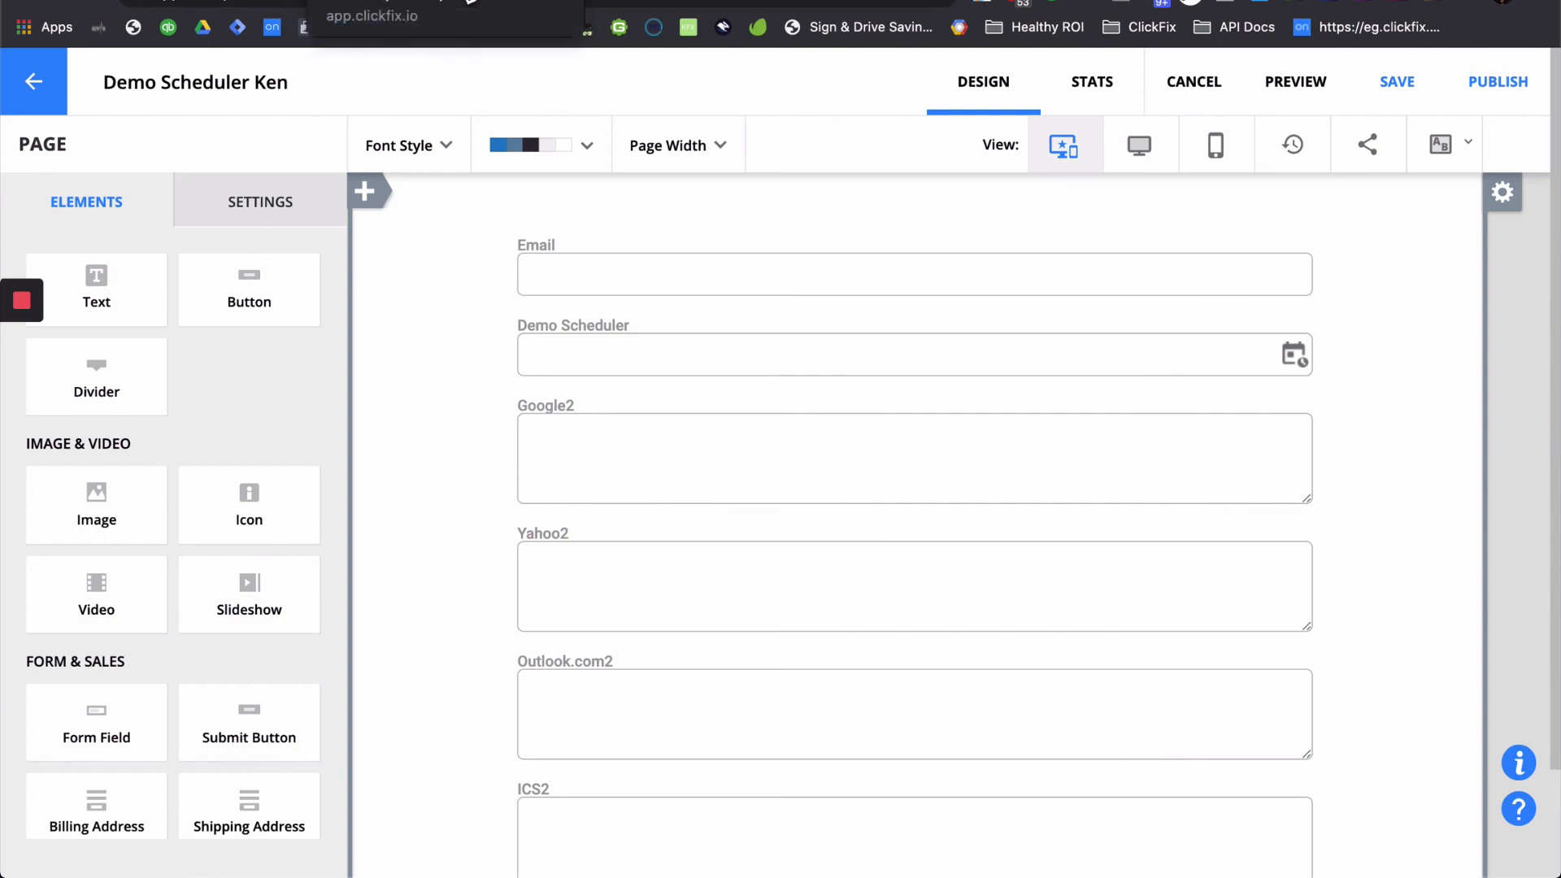
left_click(462, 0)
left_click(565, 757)
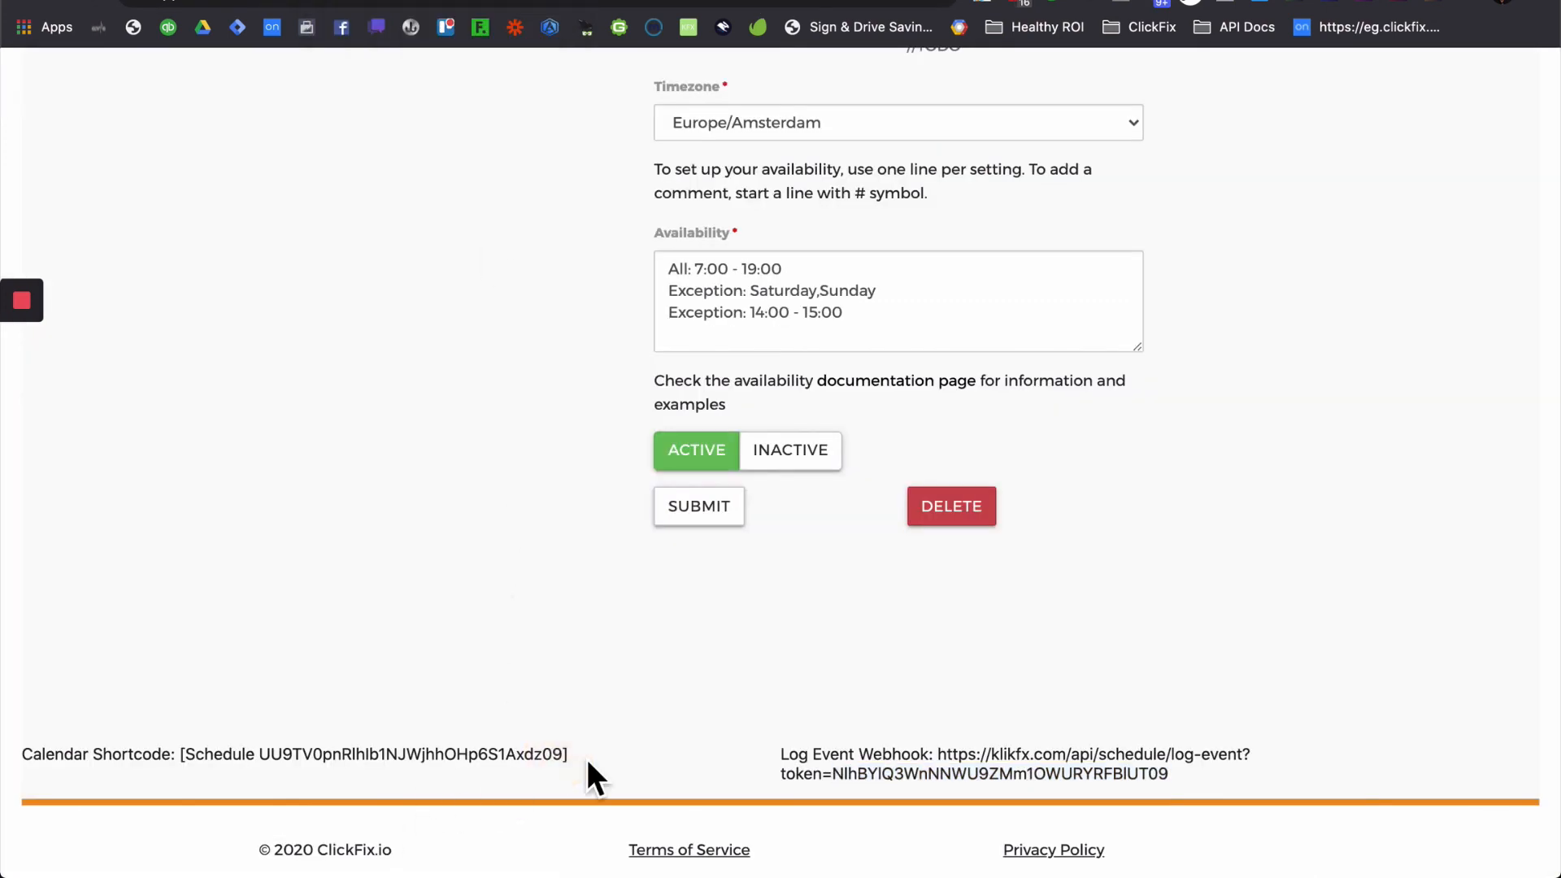
left_click_drag(578, 759, 182, 764)
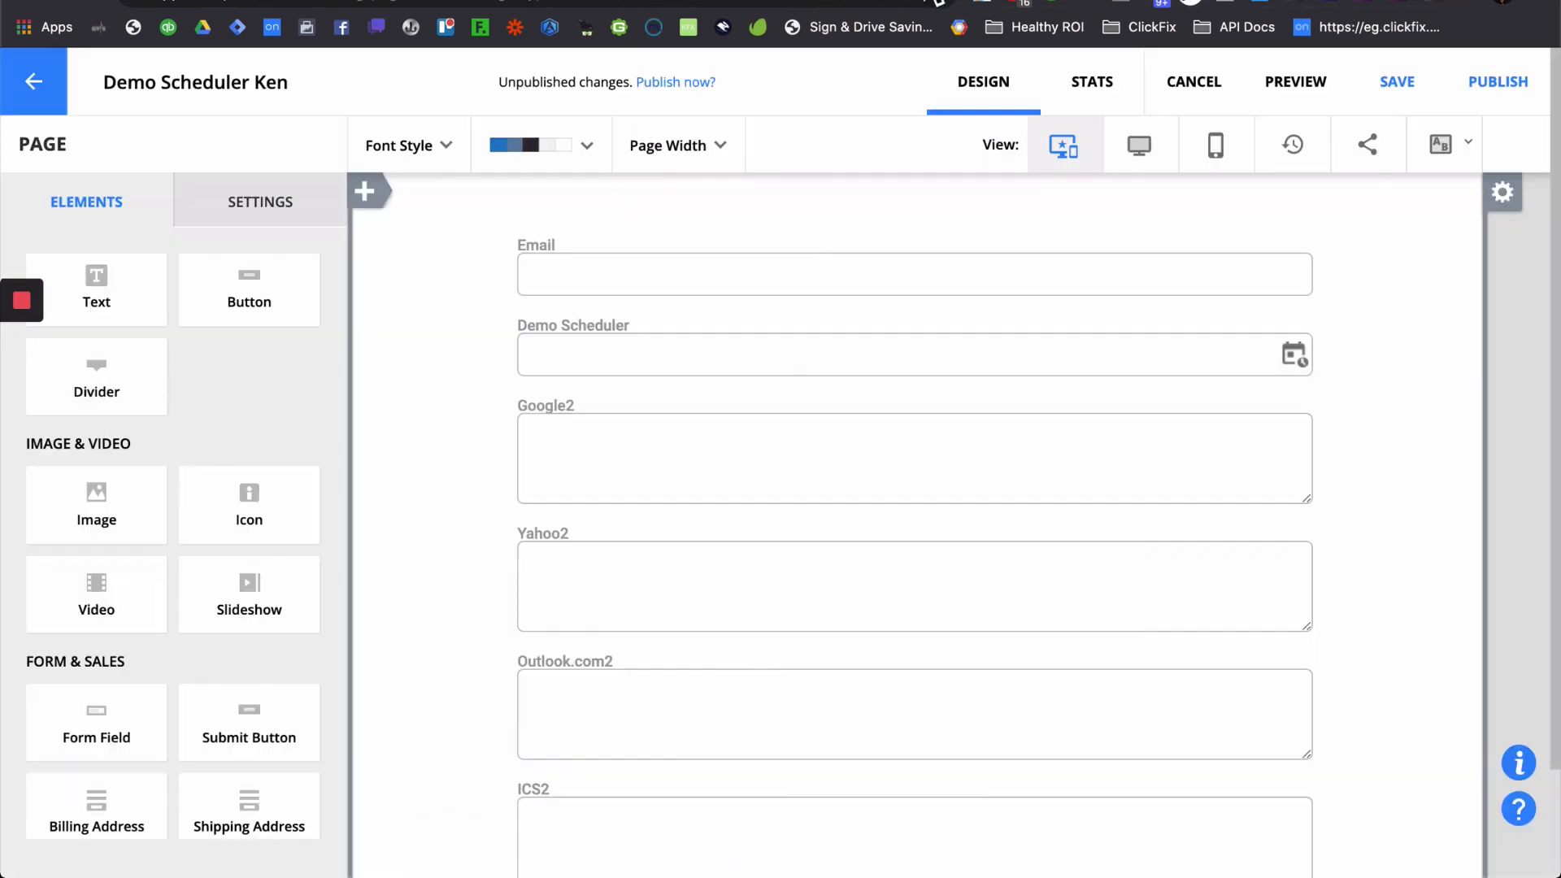
- Paste the ClickFix calendar shortcode into the landing page's Custom Code header
left_click(935, 1)
left_click(333, 189)
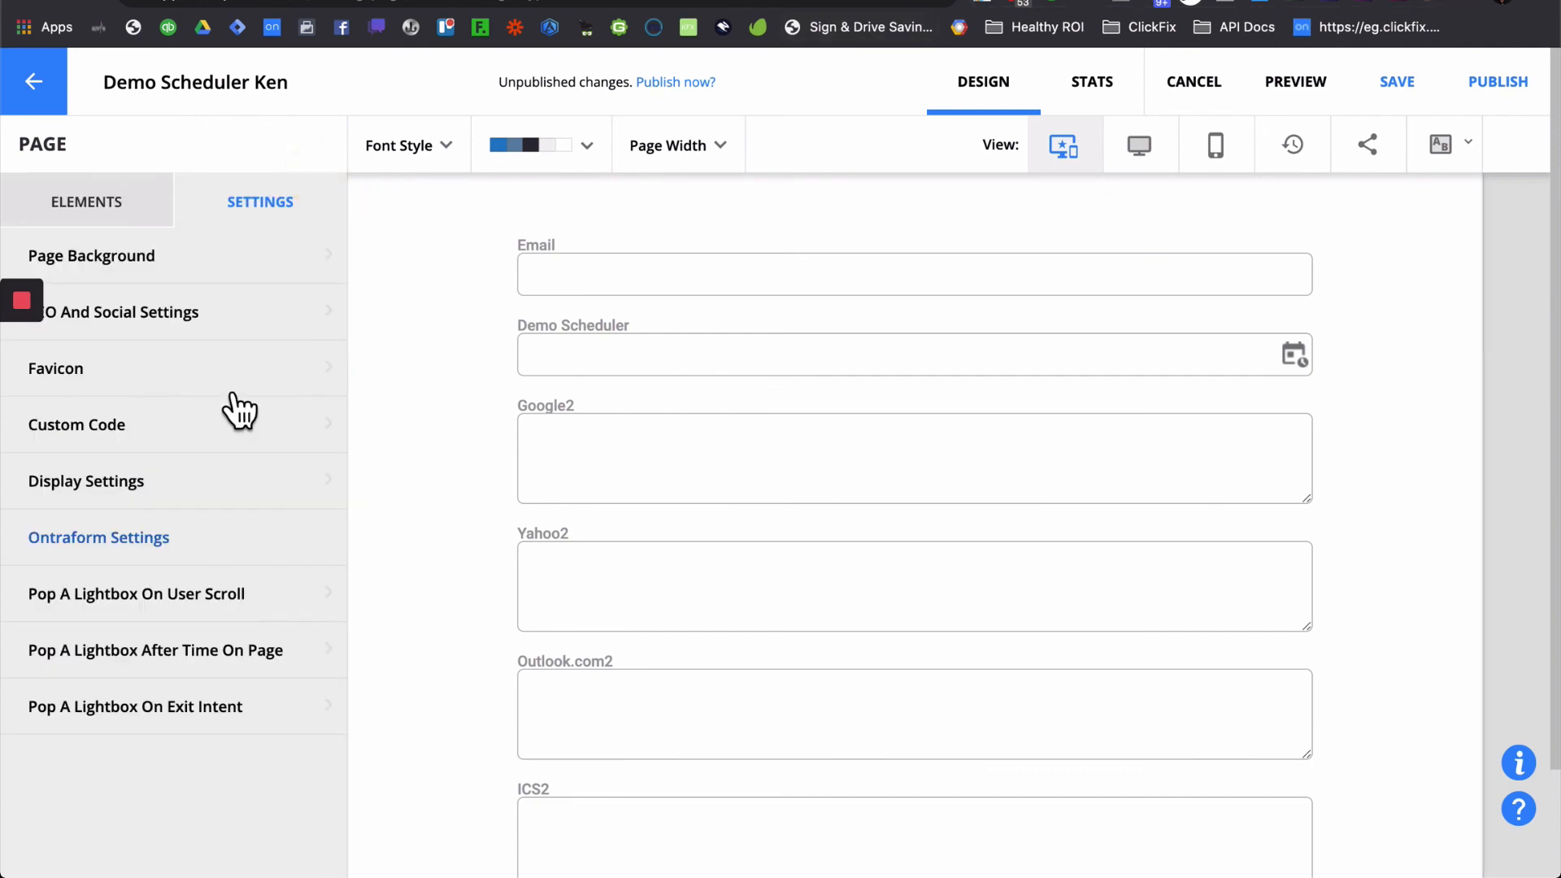
left_click(174, 430)
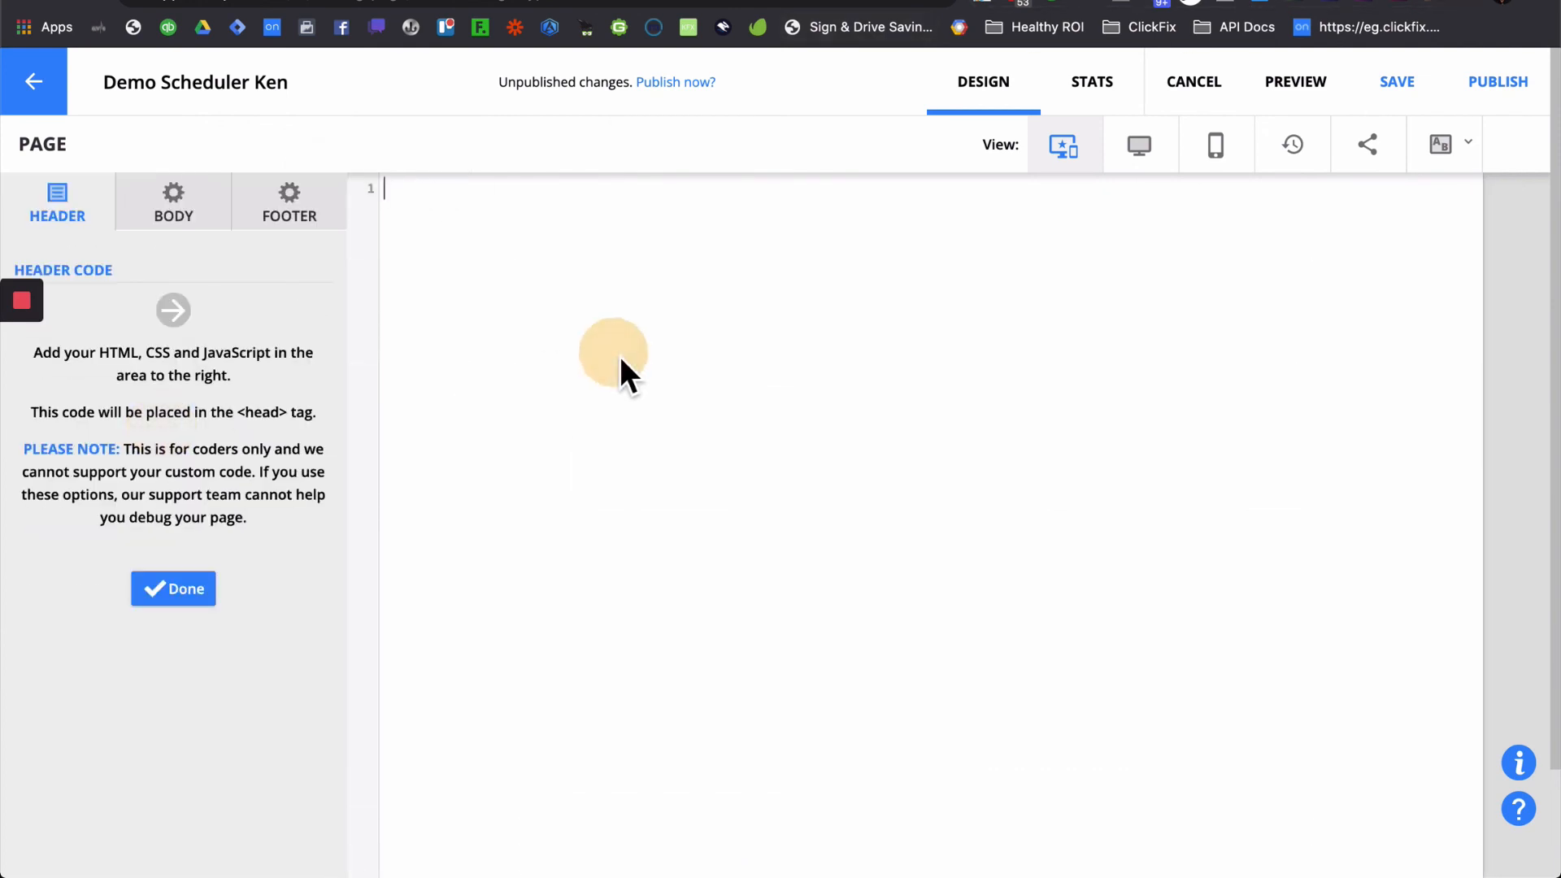
type("[Schedule UU9TV0pnRlhIblNJWjhhOHp6S1Axdz09]")
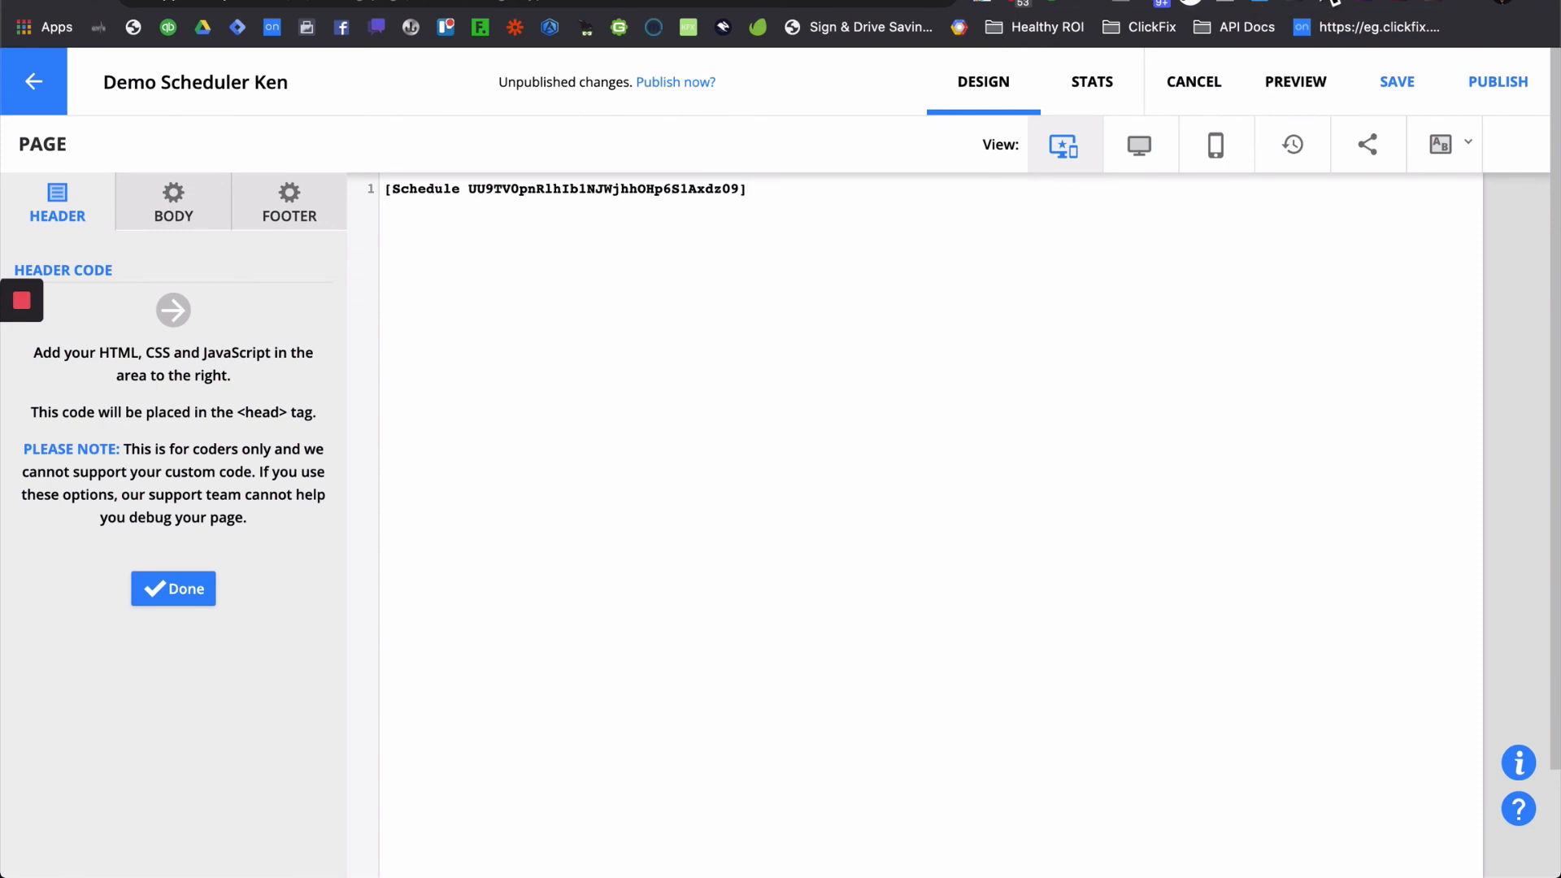
- Insert field ID f1883 into the shortcode and add a blank line above it
left_click(1333, 2)
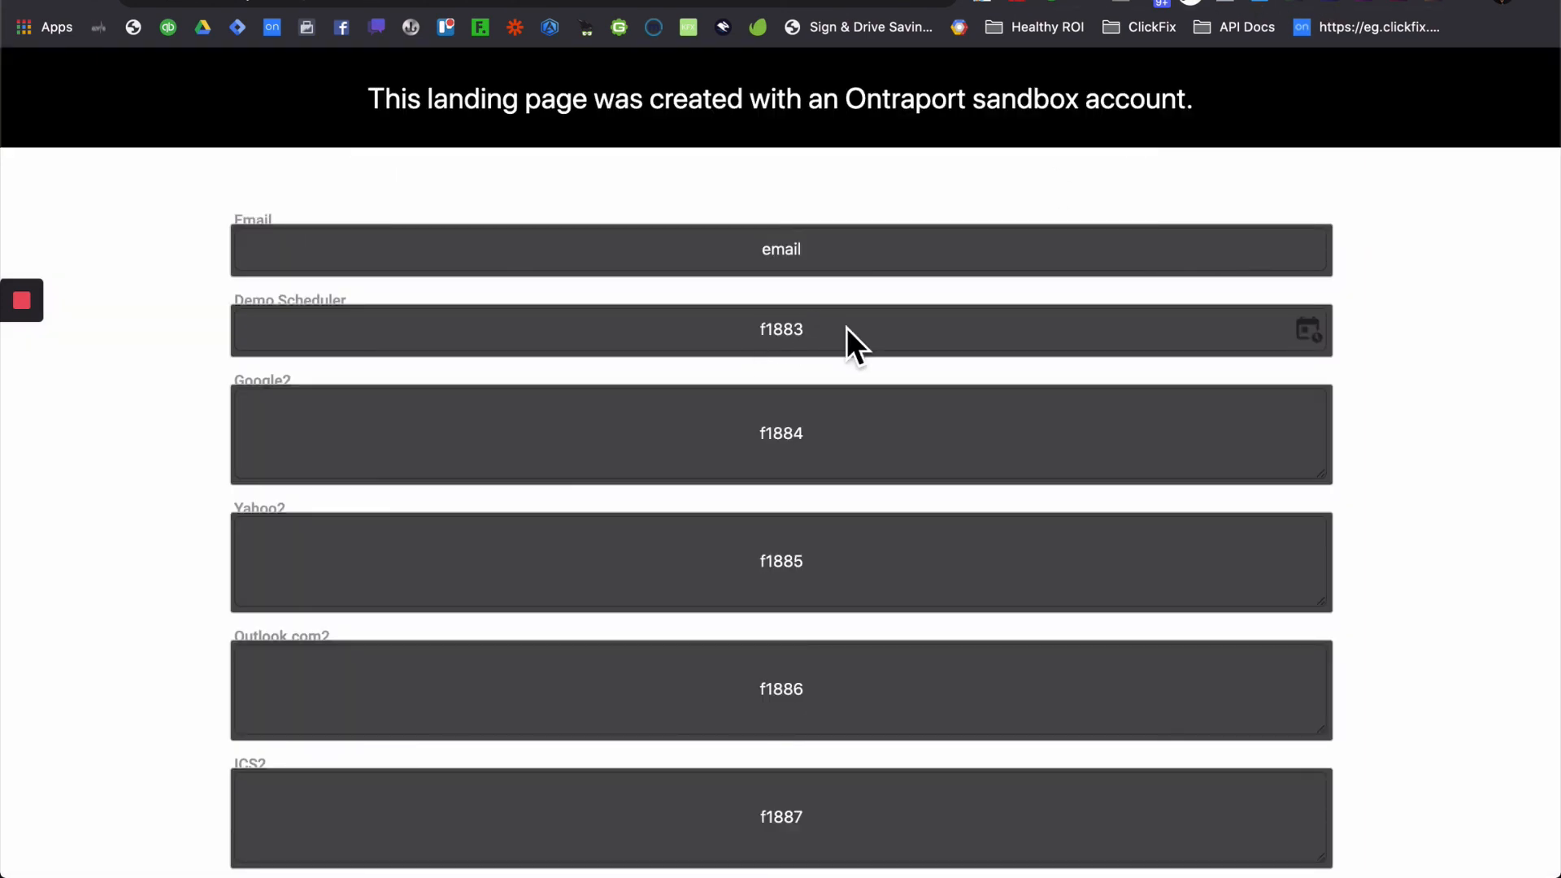
left_click_drag(806, 334, 763, 334)
key("ctrl+c")
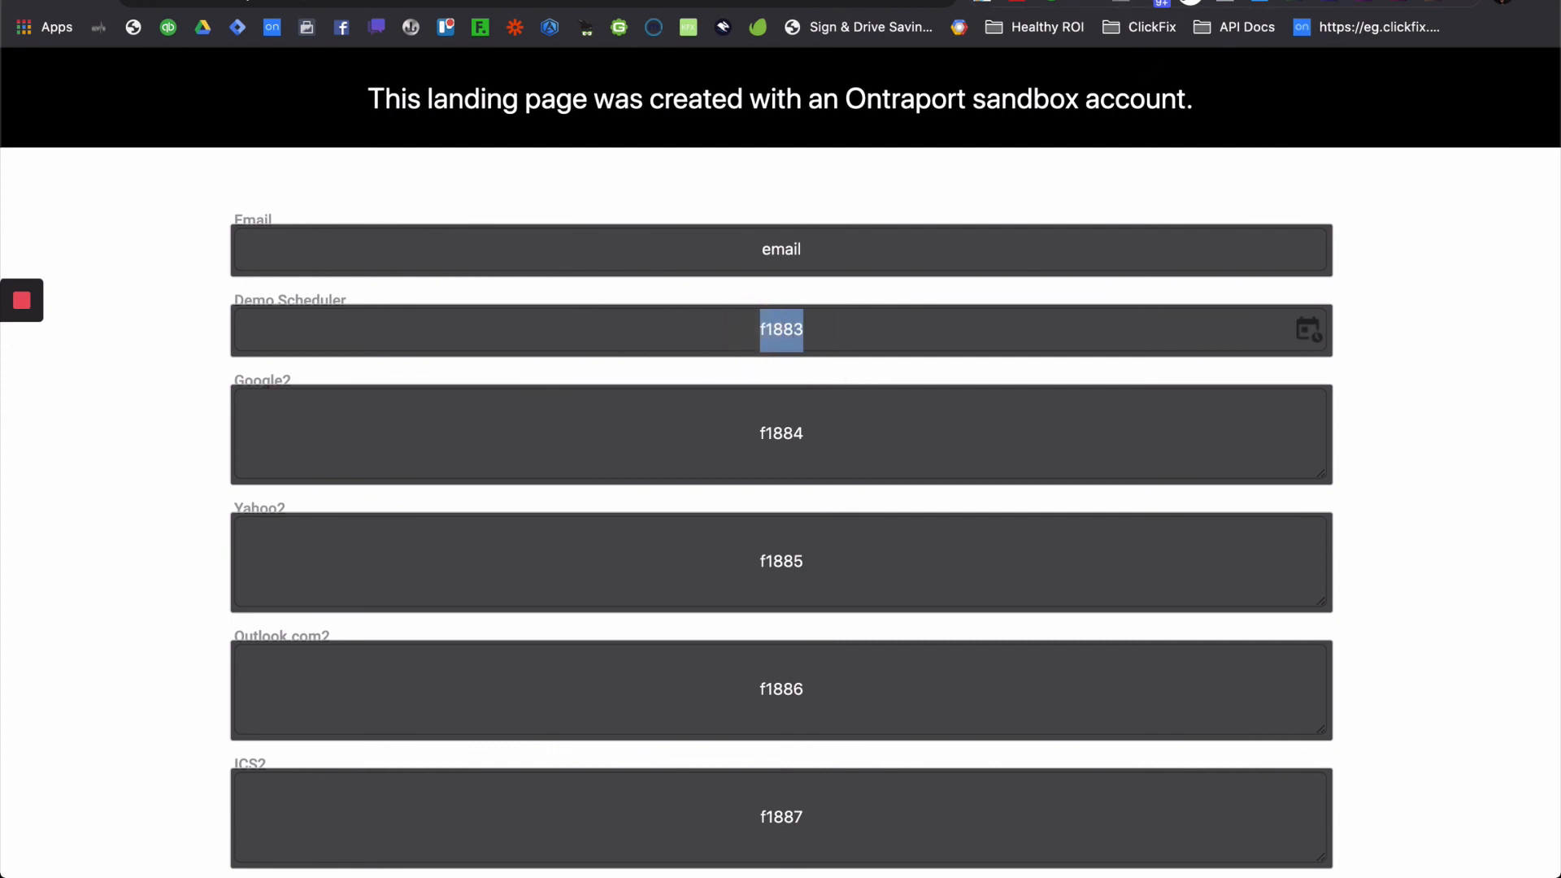
left_click(801, 2)
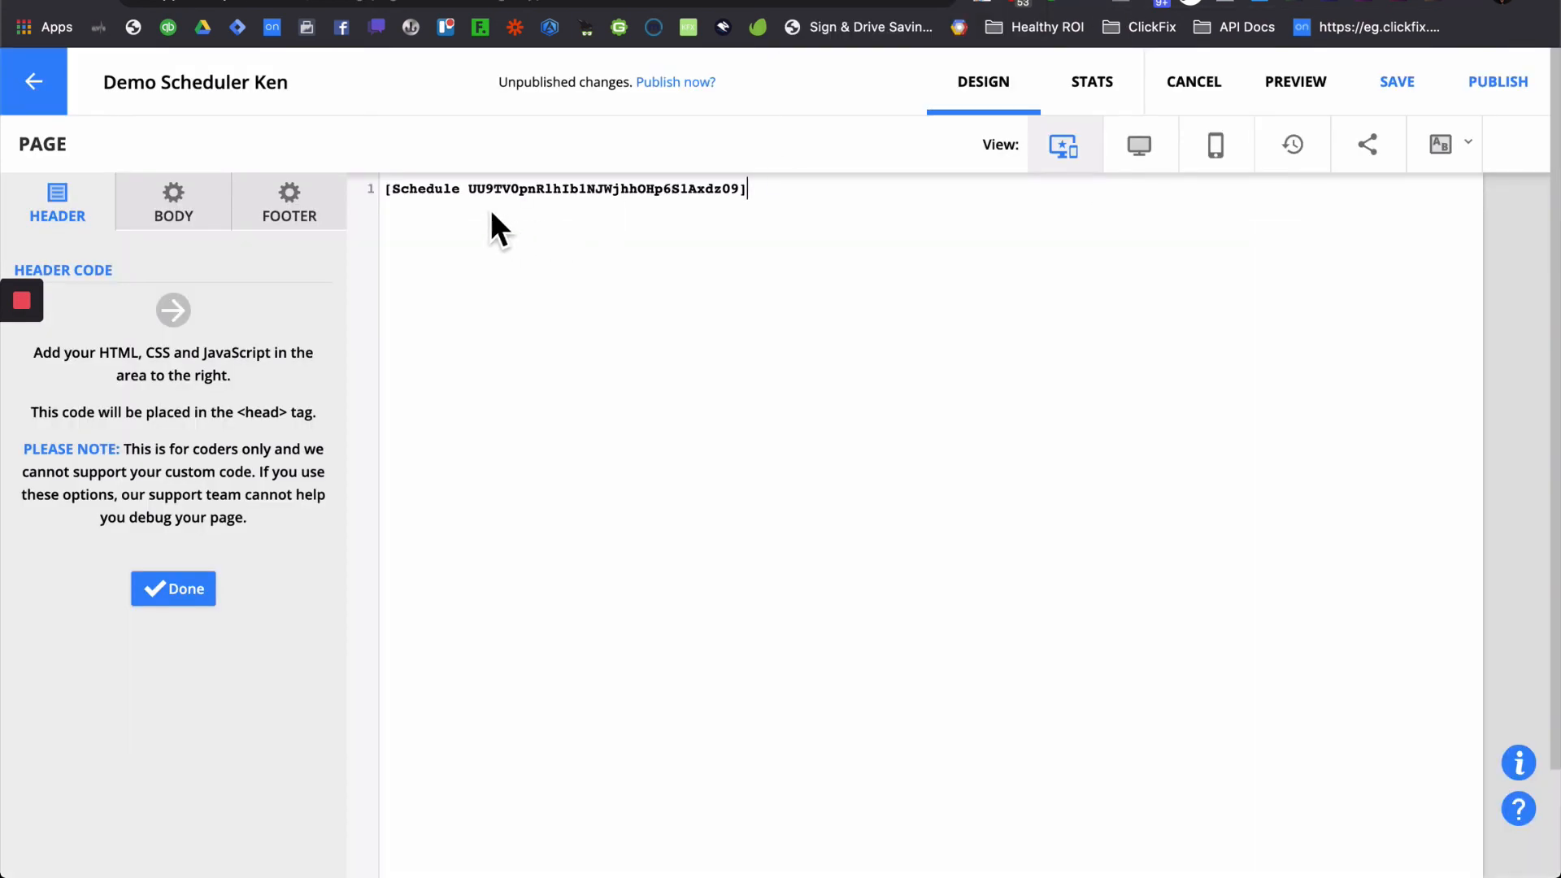
left_click(470, 191)
key("ctrl+v")
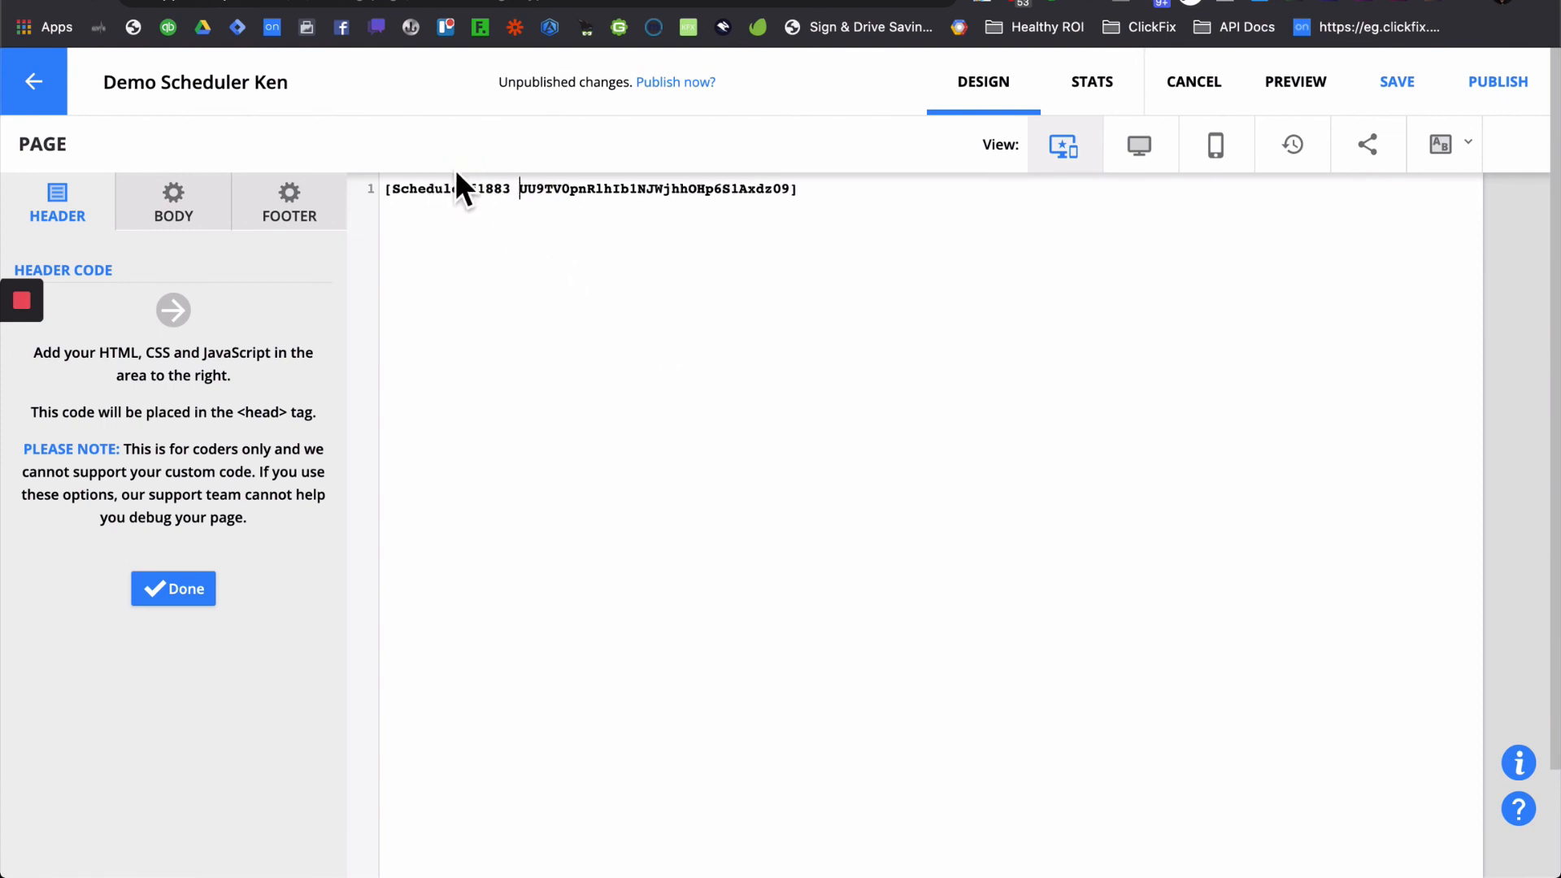
left_click(385, 189)
key("Return")
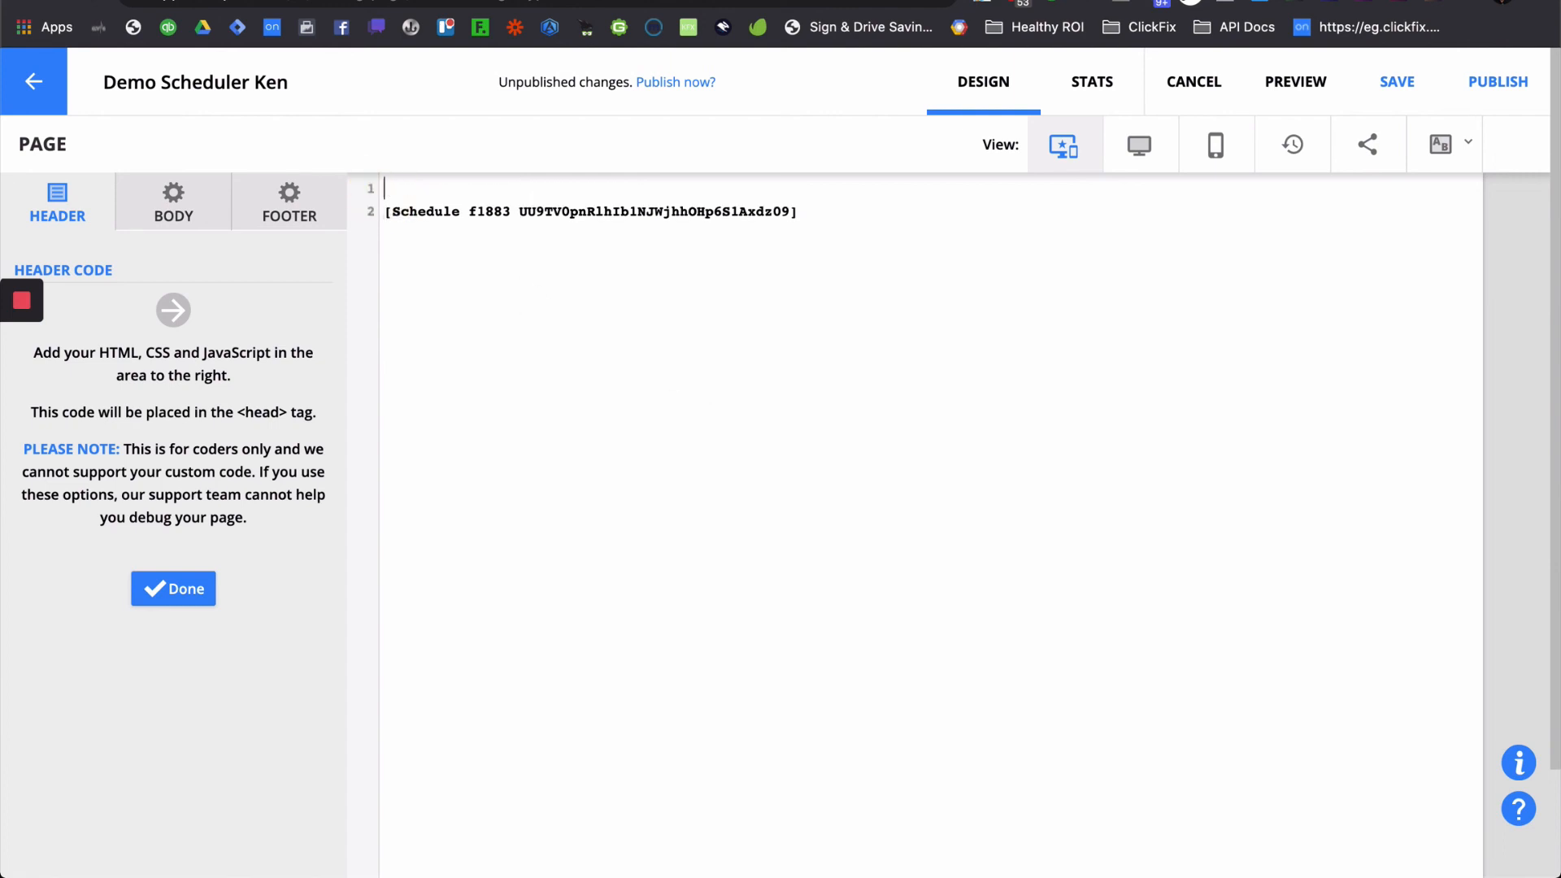
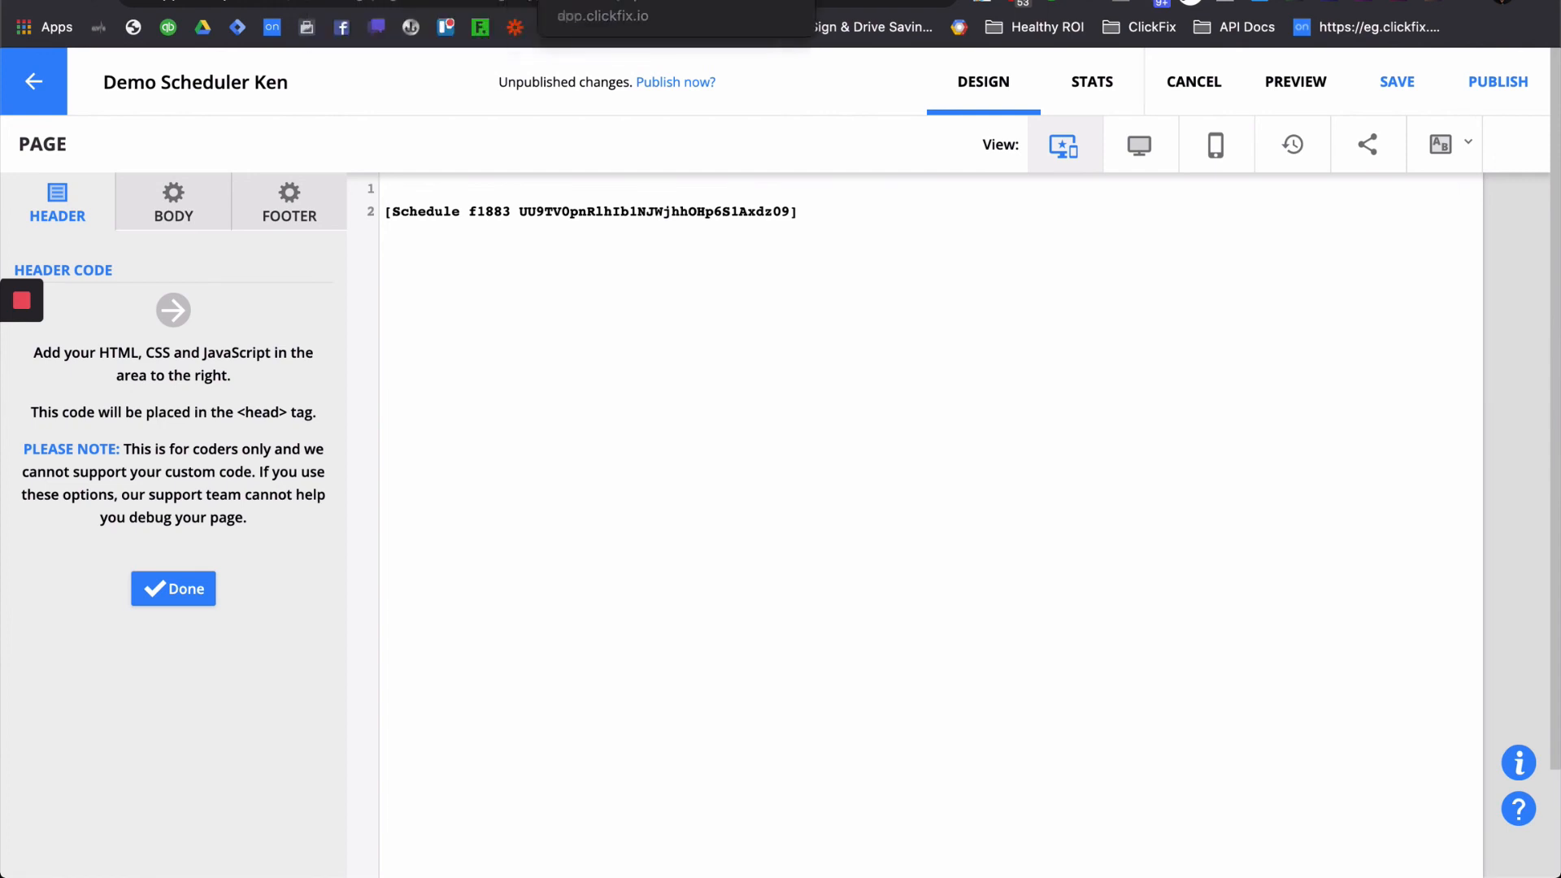
- Copy the klikfx script import line from the ClickFix docs' Shortcodes section
left_click(602, 3)
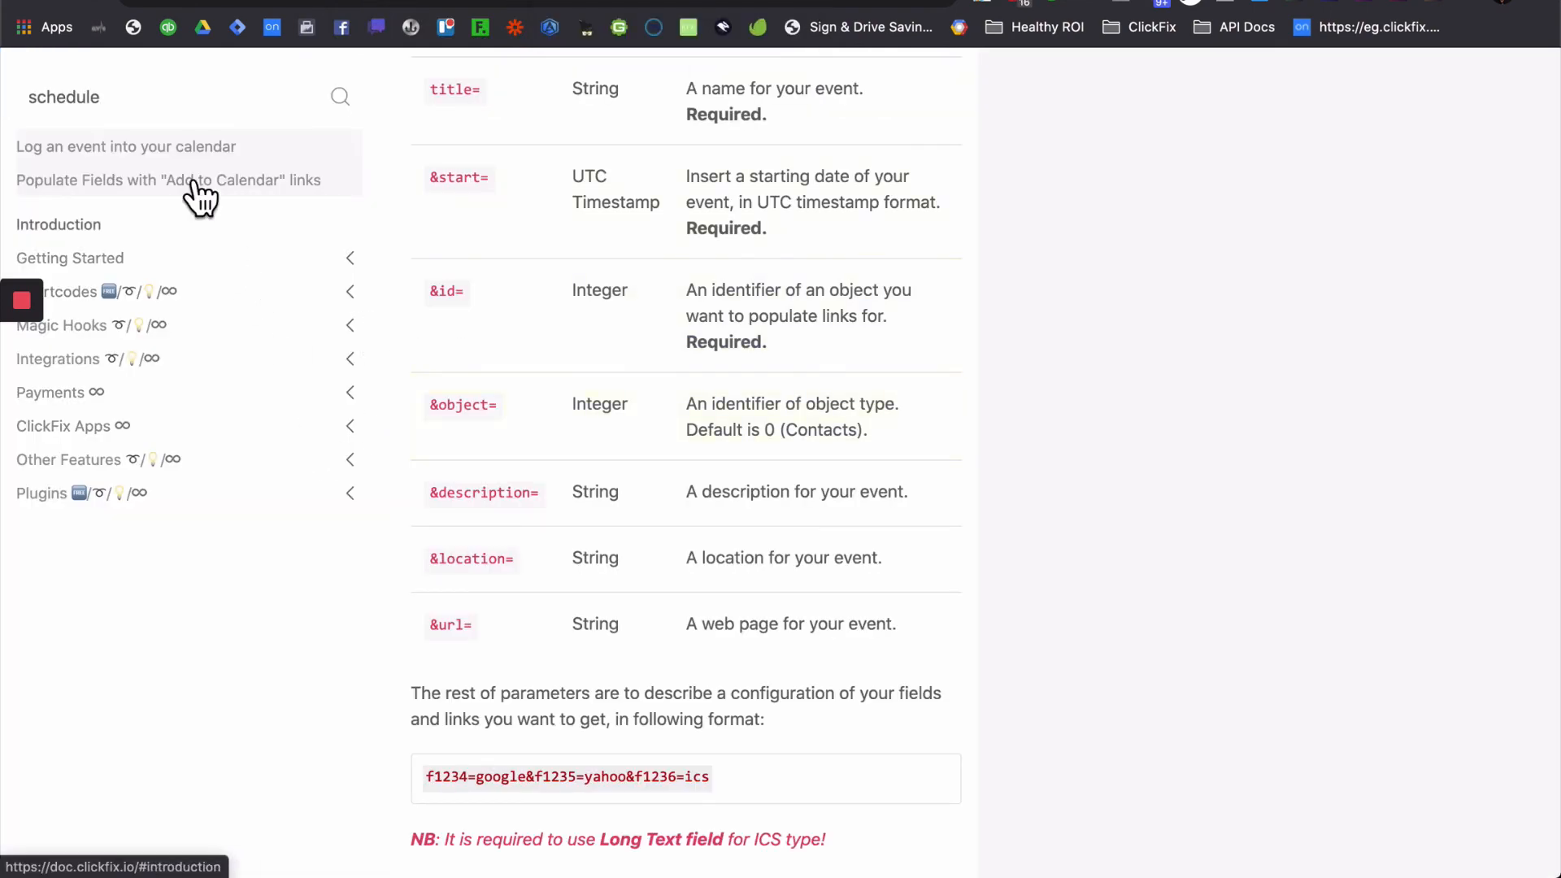
left_click(124, 260)
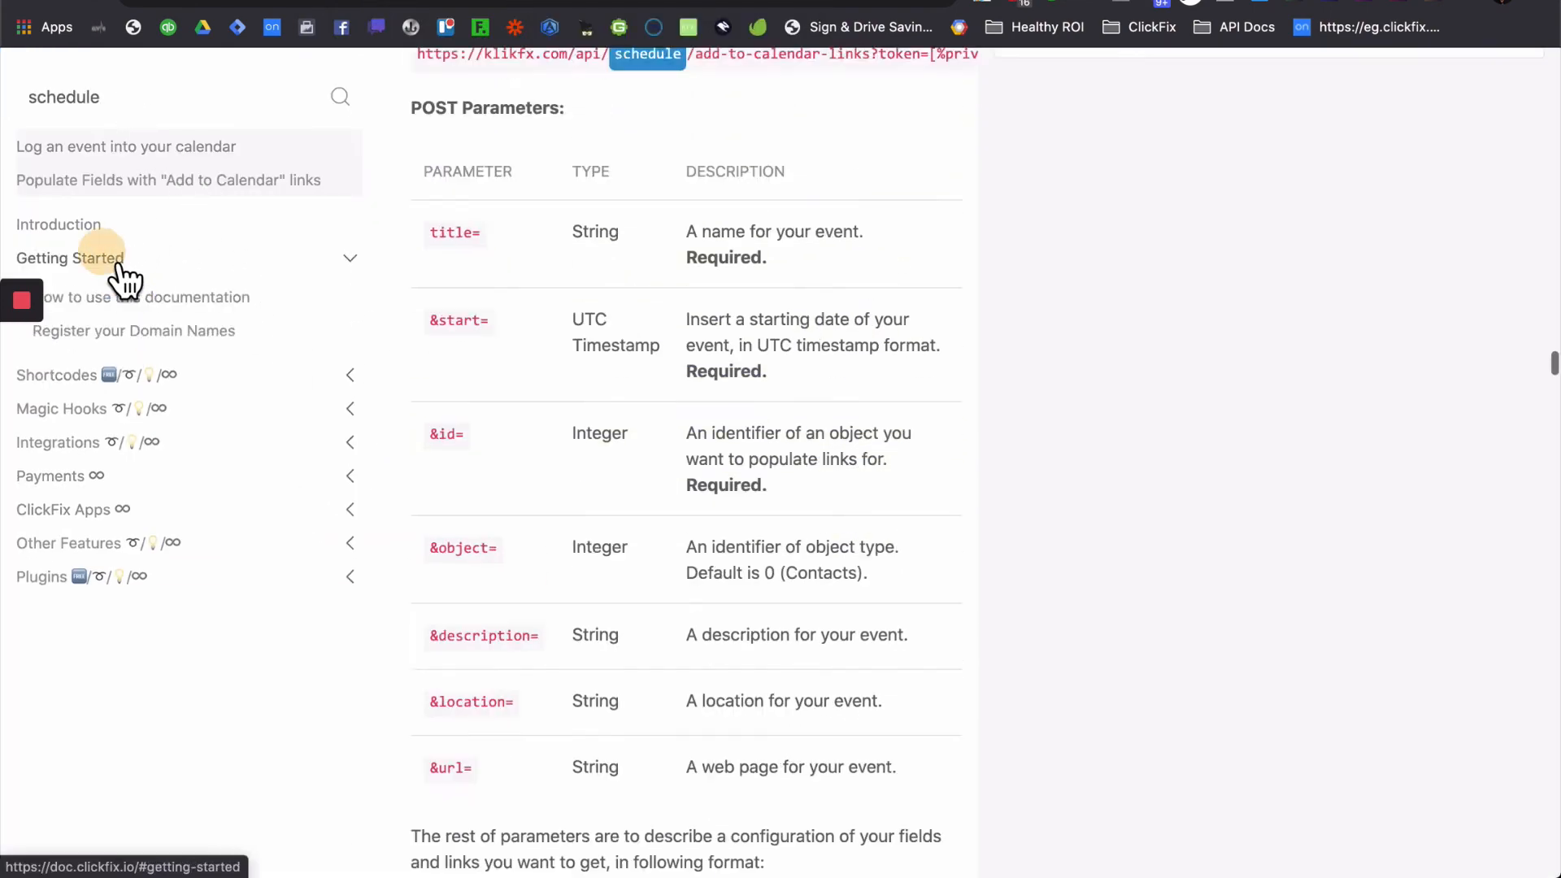
left_click(107, 446)
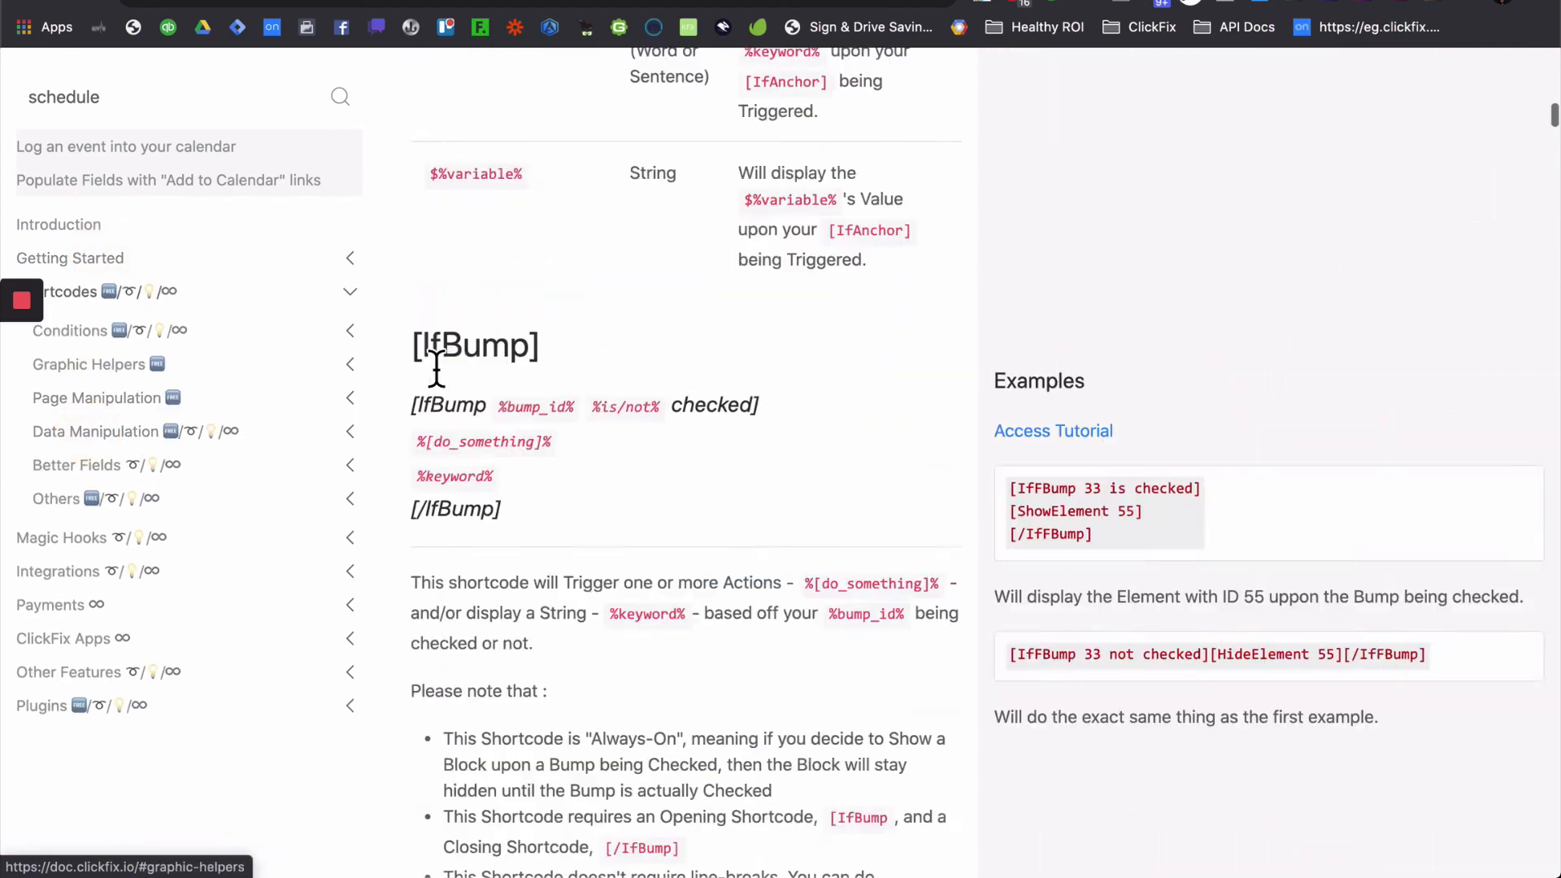
mouse_move(813, 393)
left_mouse_down()
mouse_move(395, 402)
mouse_move(821, 398)
left_mouse_up()
key("super+c")
left_click(418, 394)
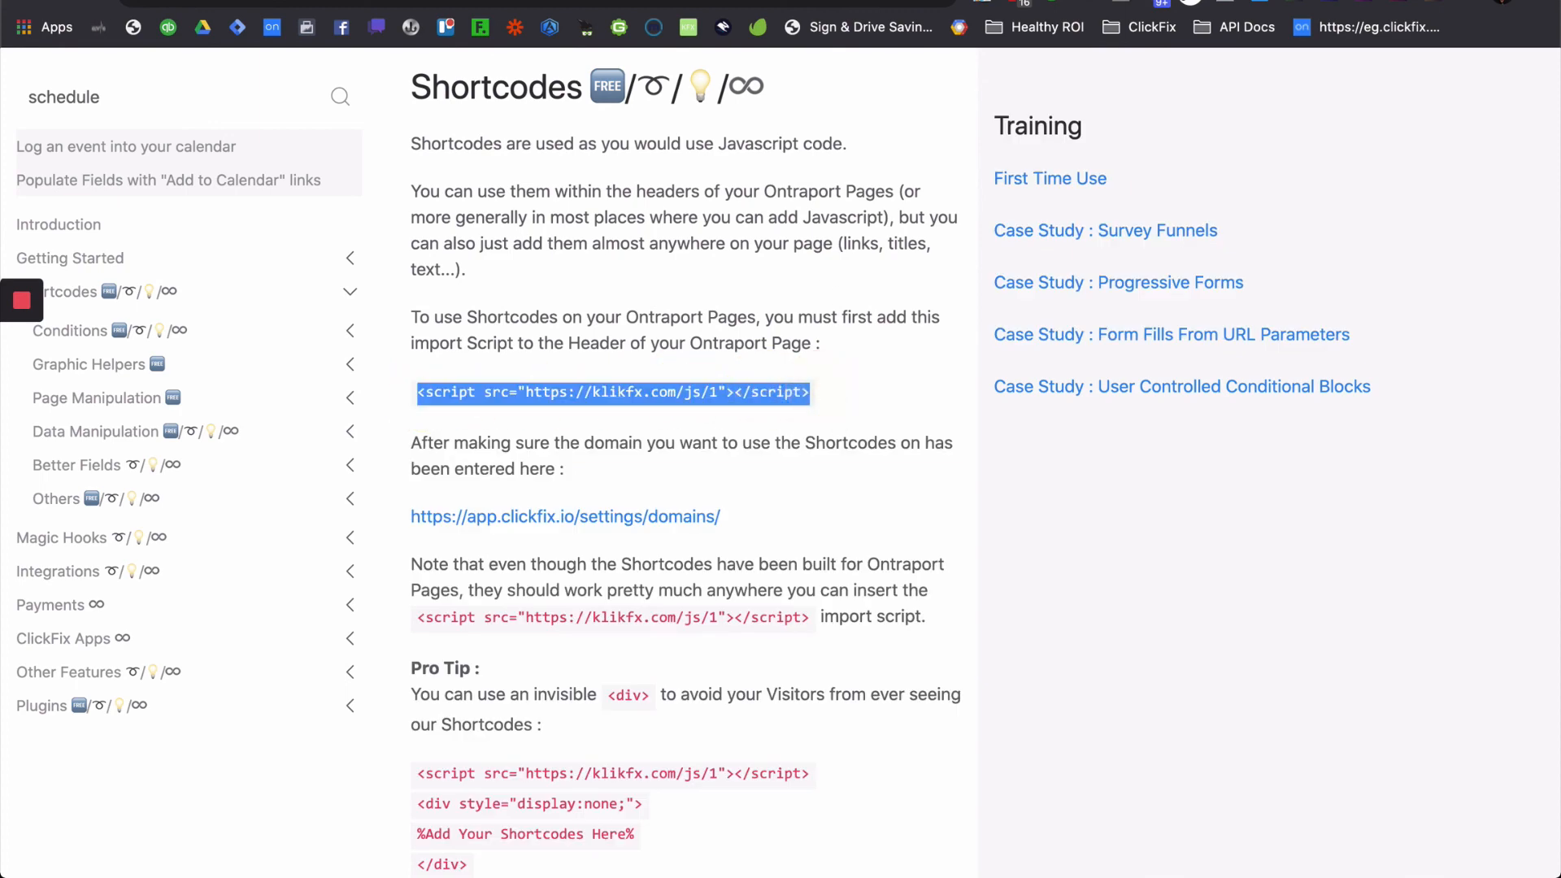
- Paste the klikfx script tag into line 1 of the Ontraport Header Code
left_click(800, 1)
left_click(540, 188)
key("super+v")
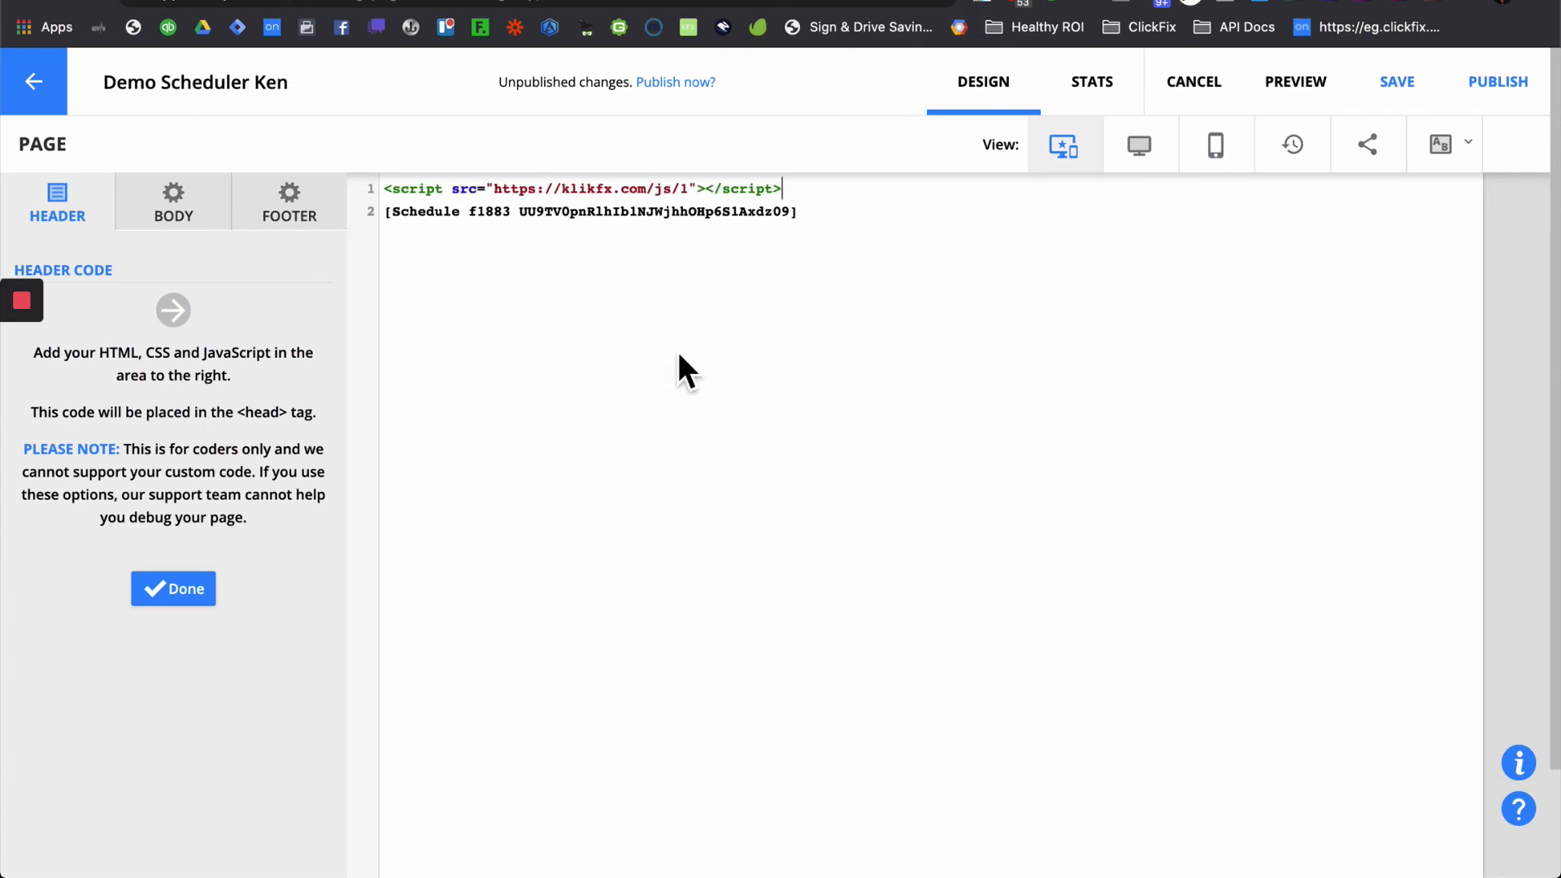
key("Return")
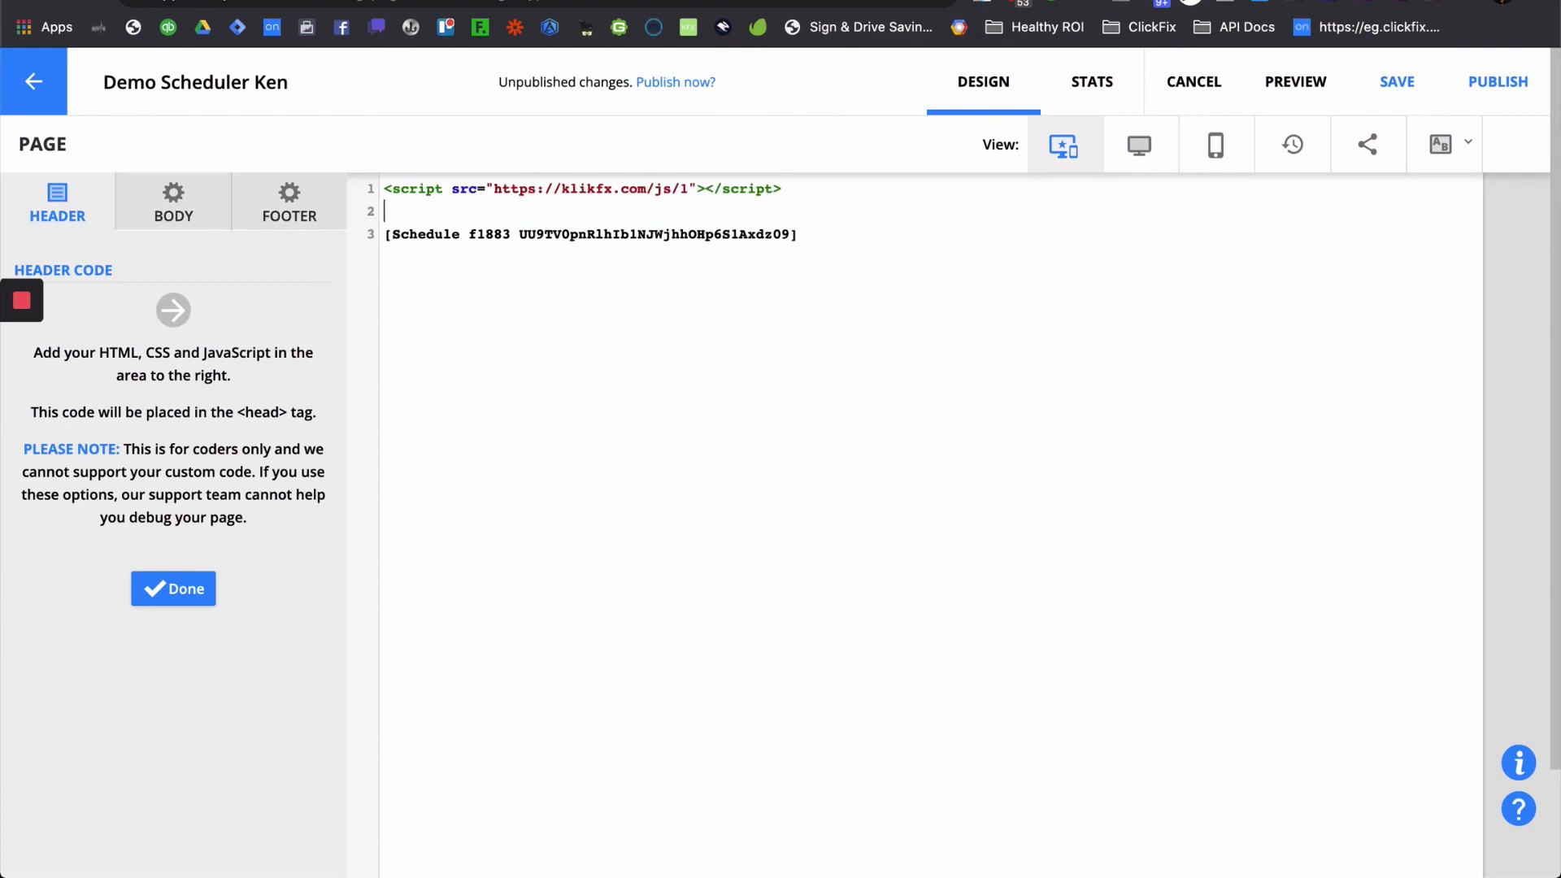
- Wrap the Schedule shortcode in a <div style="display:none;"> … </div> block and finish editing
type("<di")
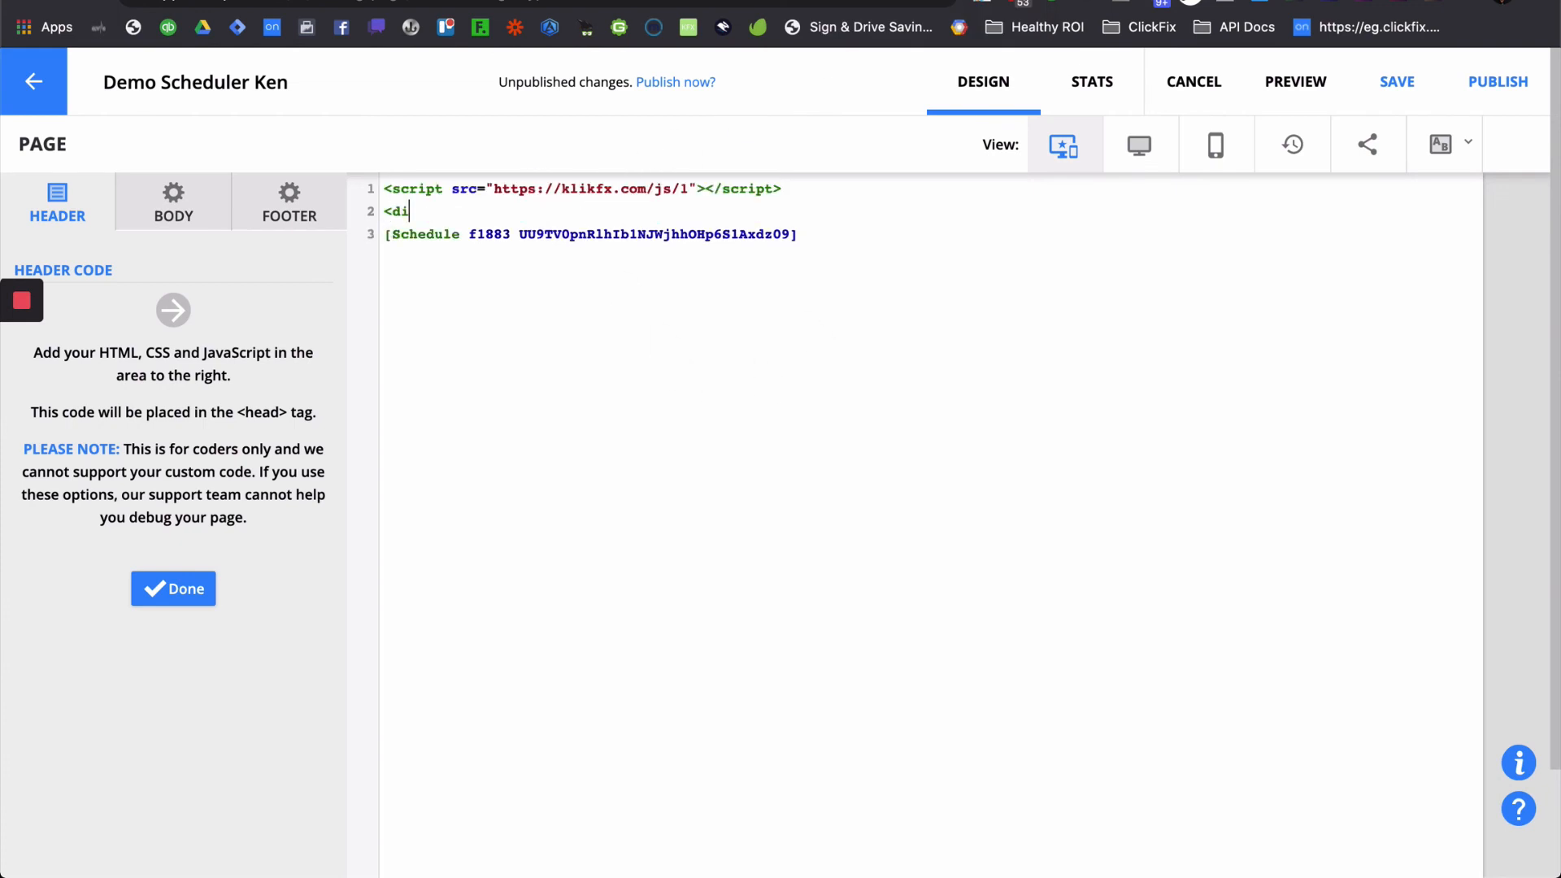
type("v style=\"display:none;\">")
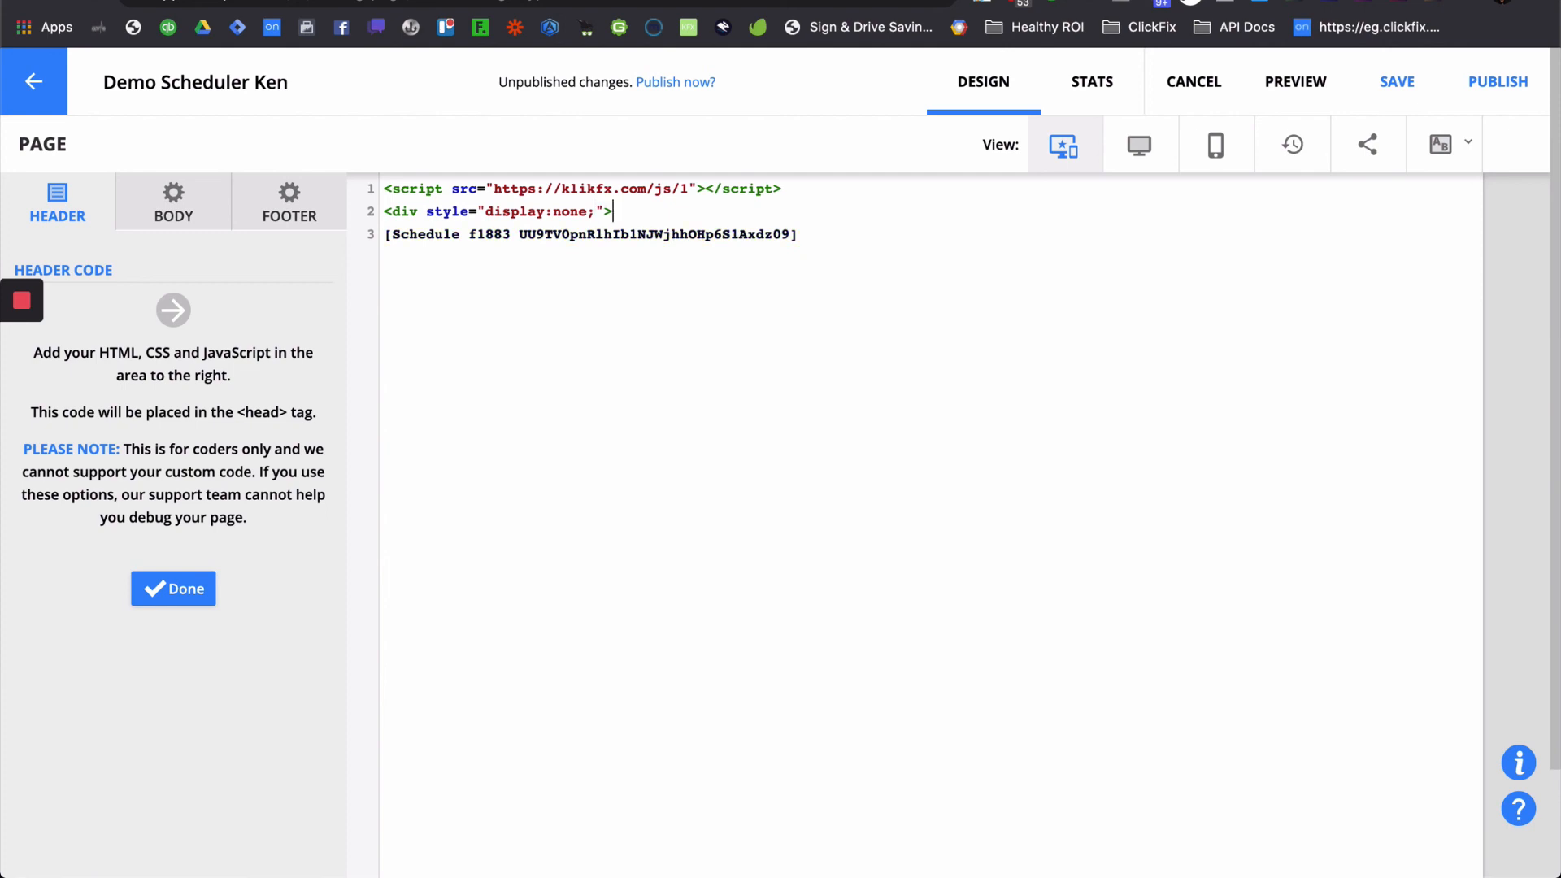
left_click(836, 239)
key("Return")
type("</div>")
left_click(182, 597)
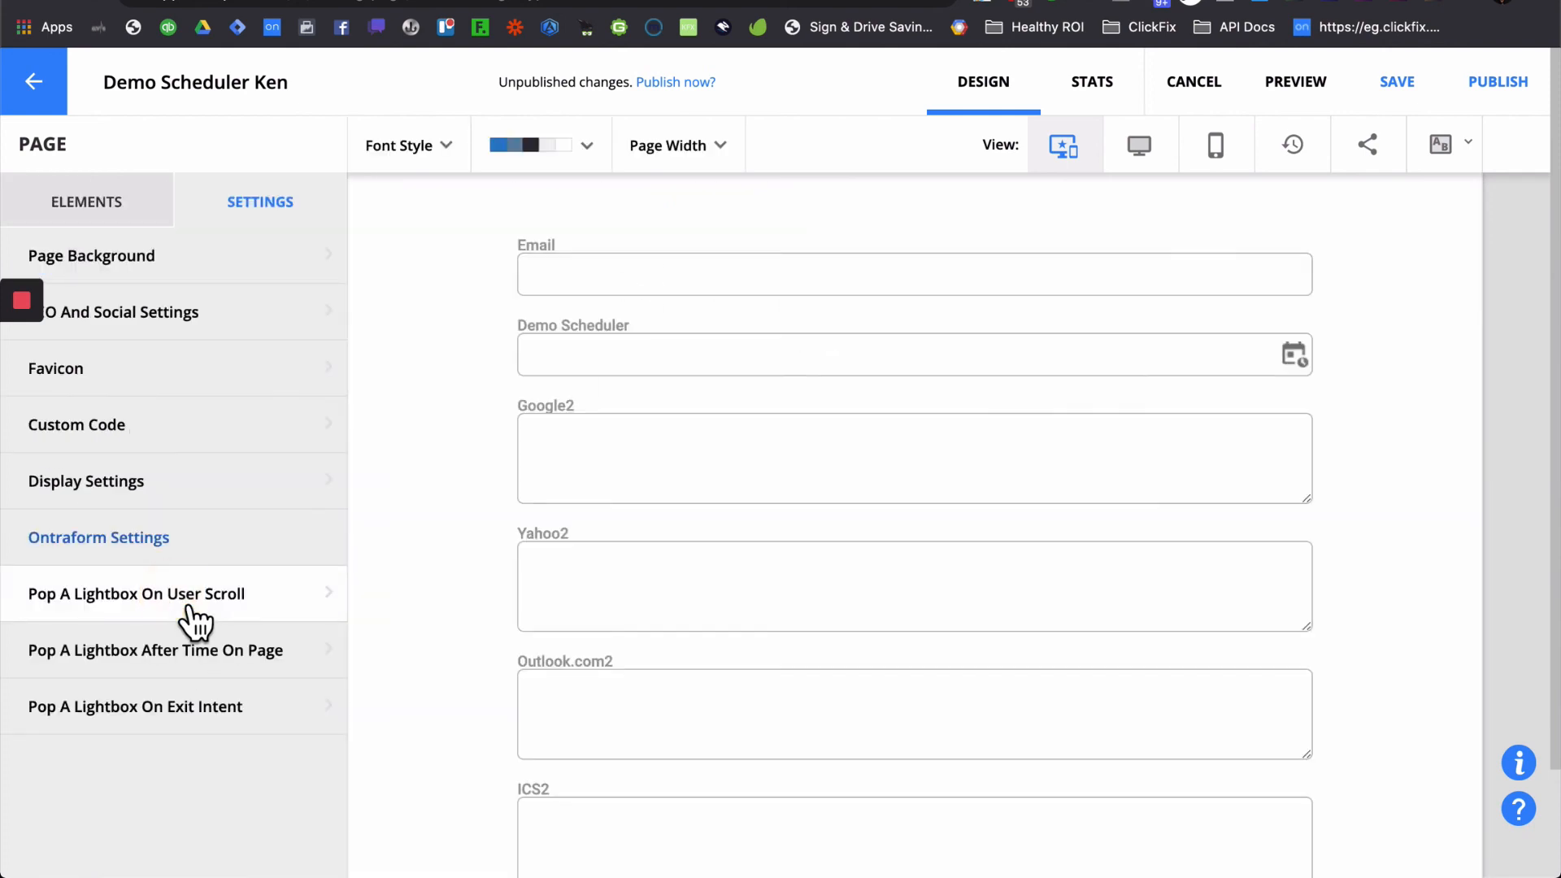
- Clear the Demo Scheduler field label and delete the Google2, Yahoo2, Outlook.com2 and ICS2 fields
left_click(721, 366)
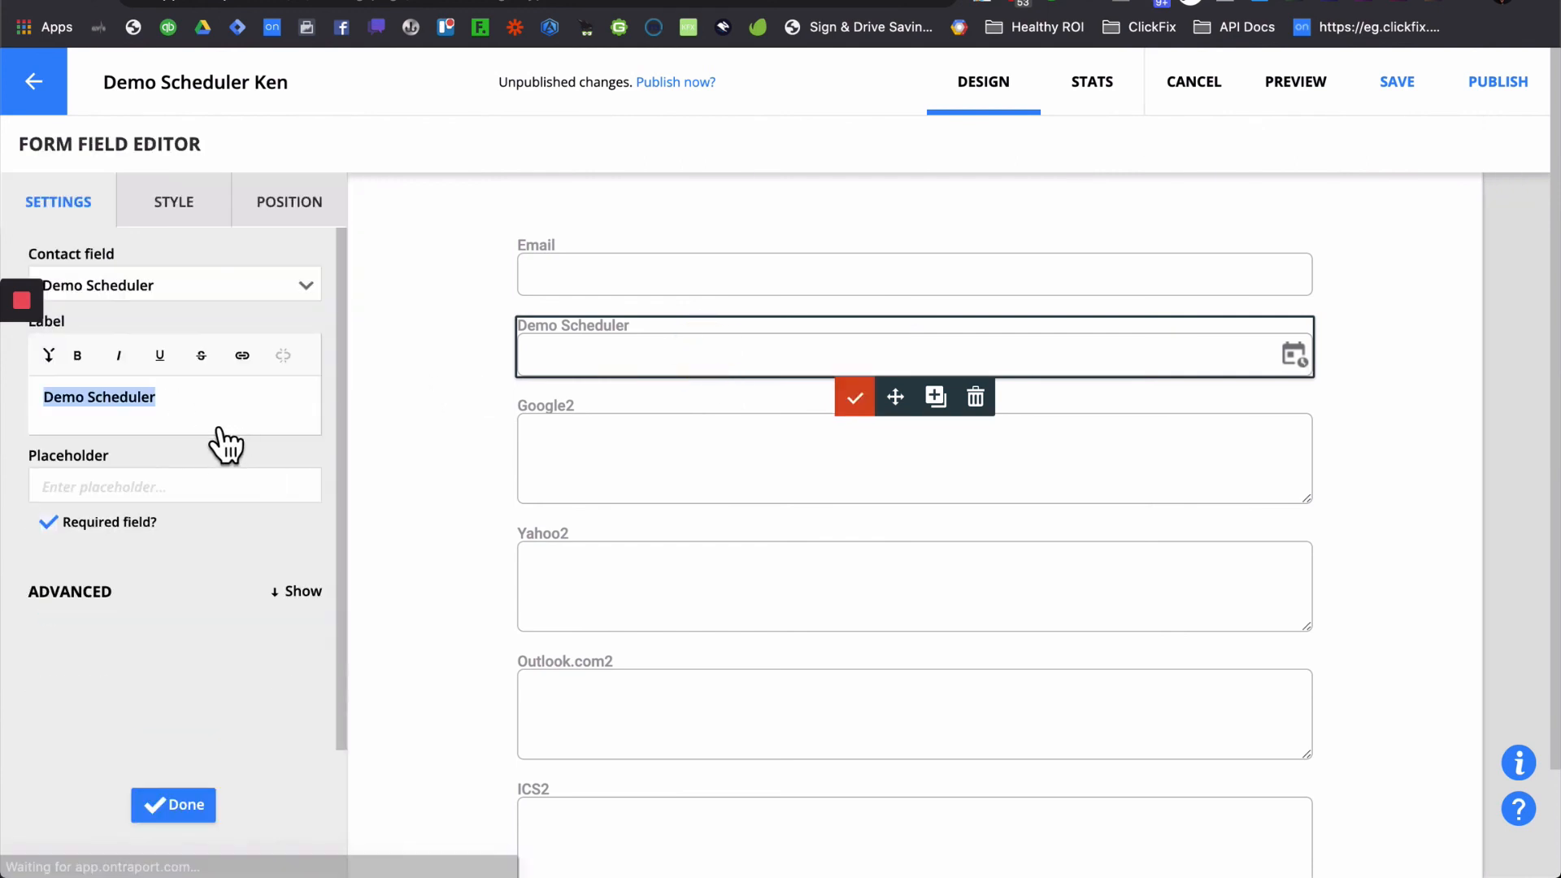
key("BackSpace")
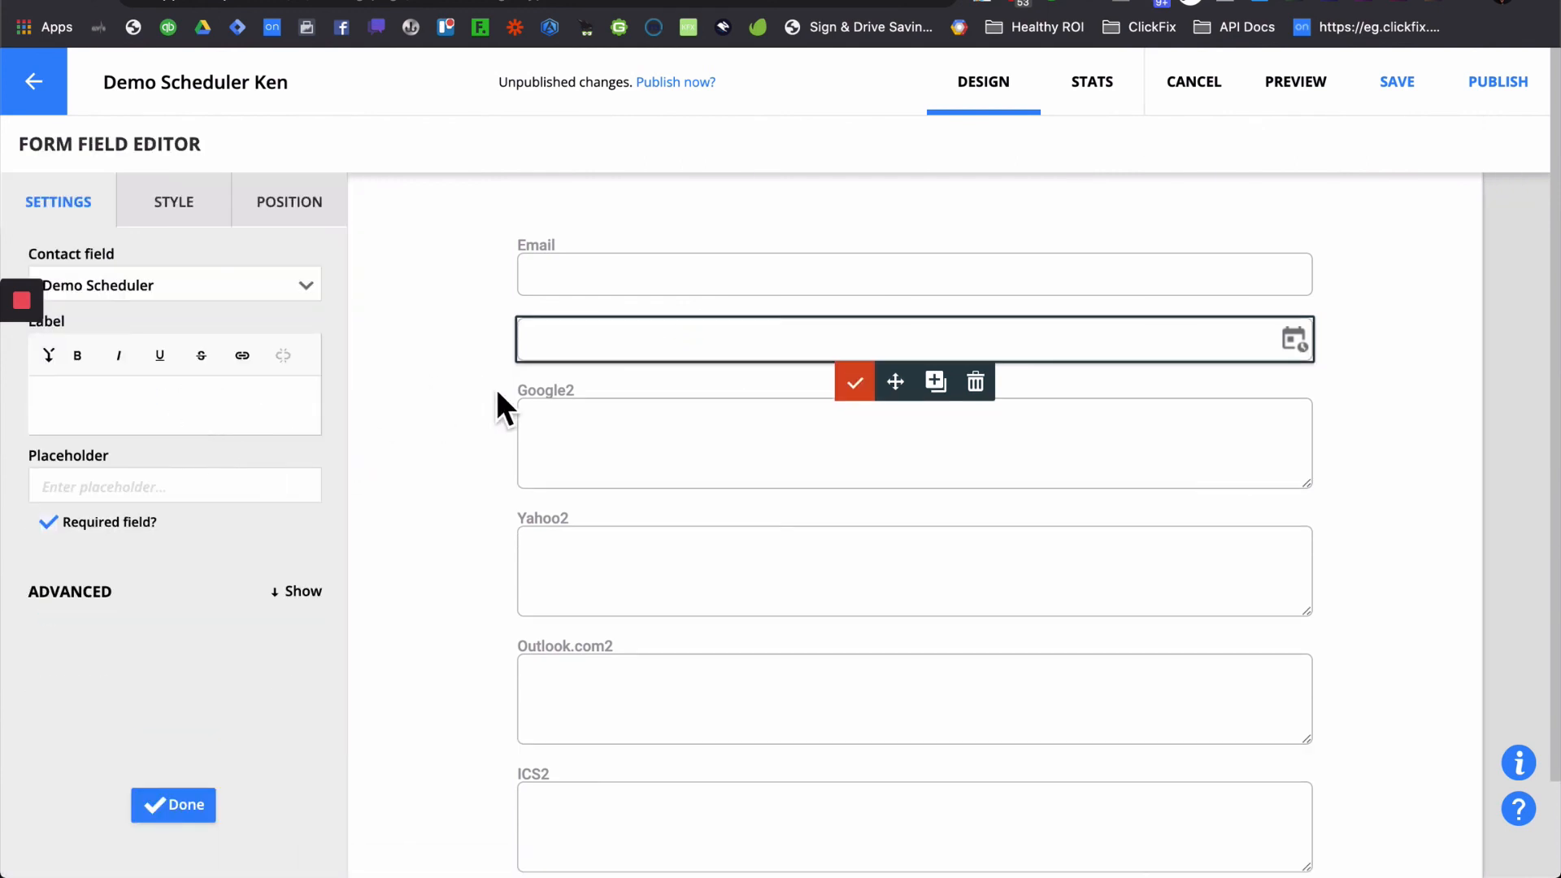
left_click(855, 385)
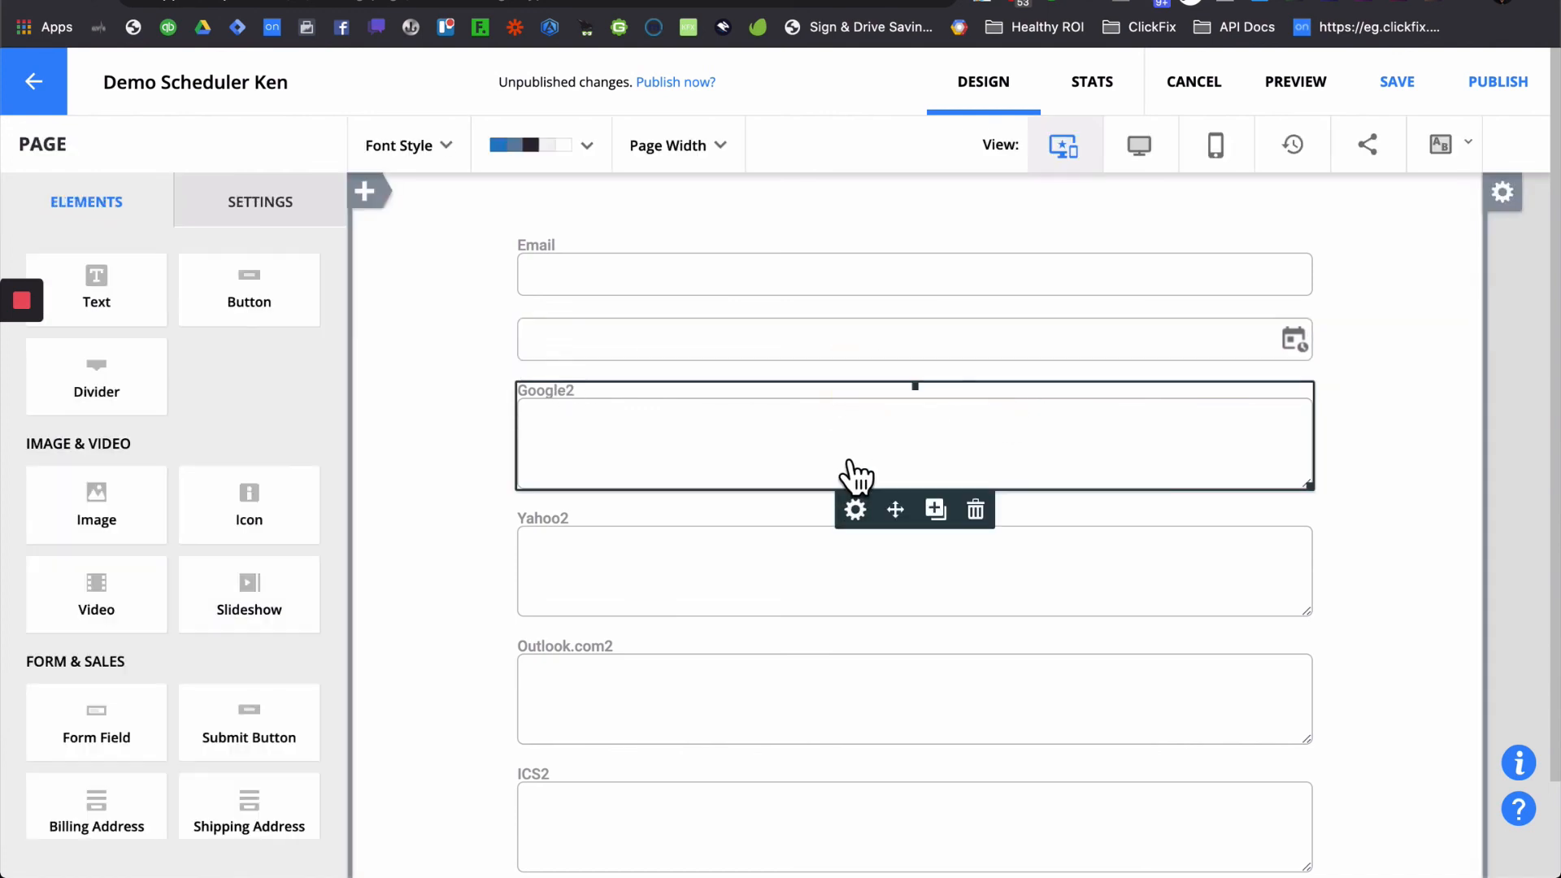
left_click(981, 511)
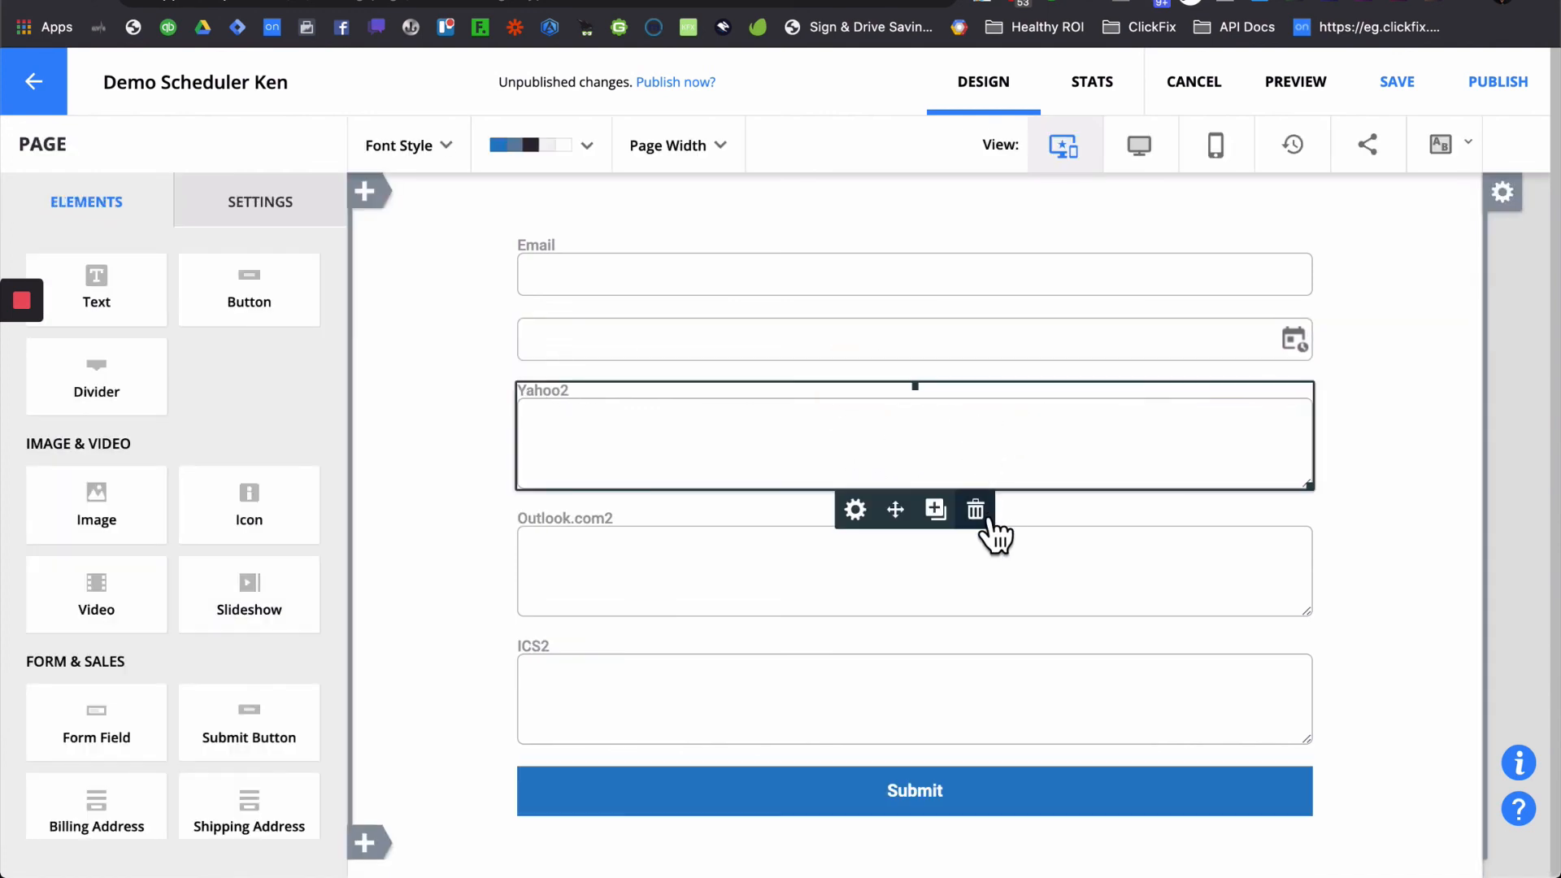
left_click(976, 510)
left_click(978, 512)
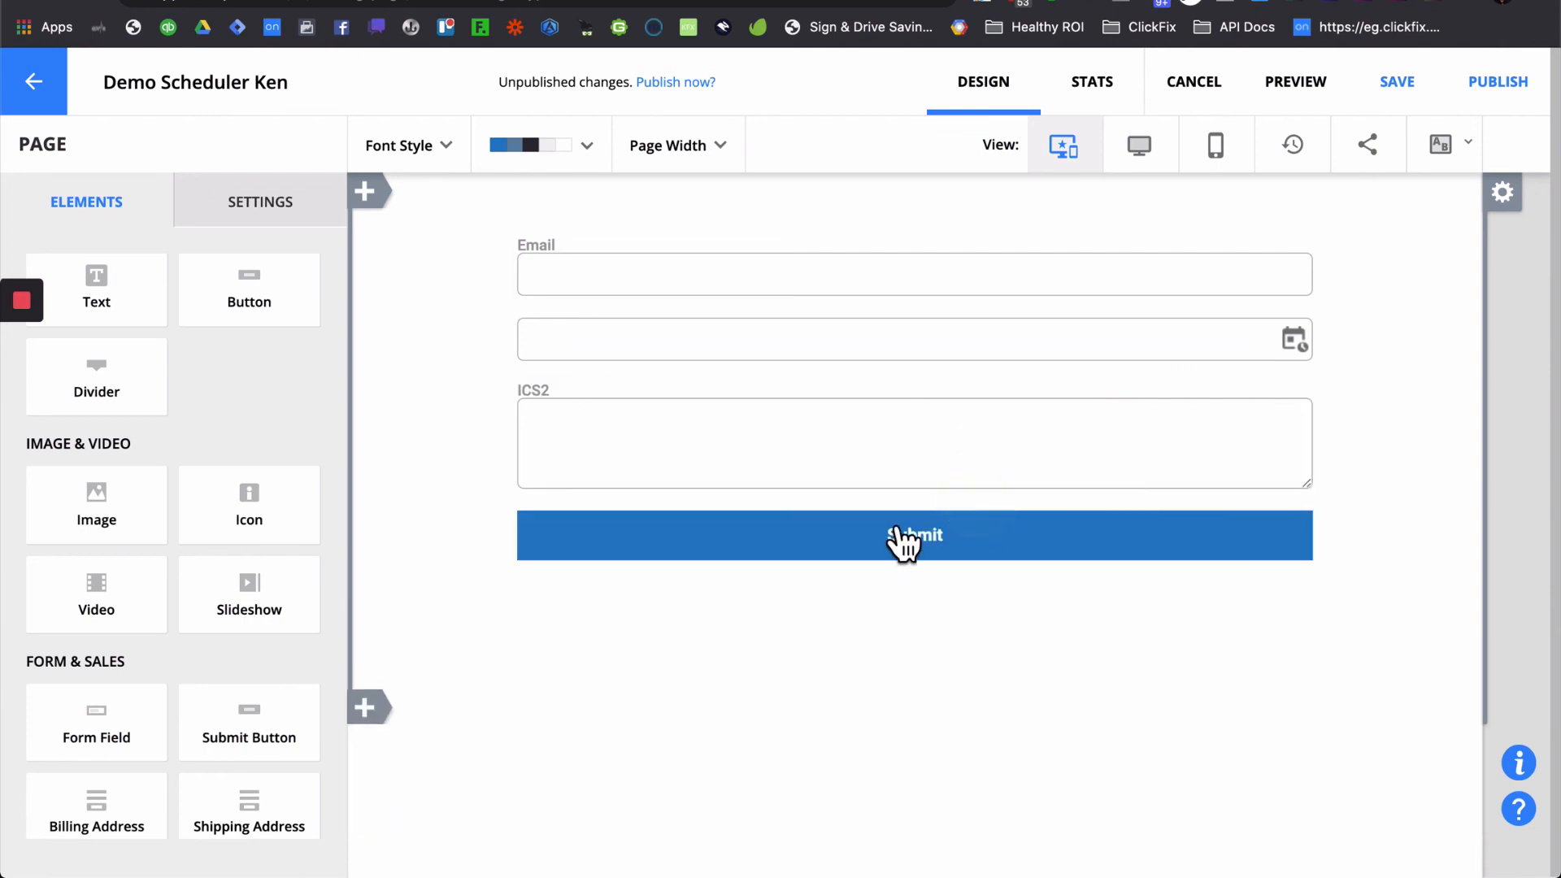
left_click(978, 512)
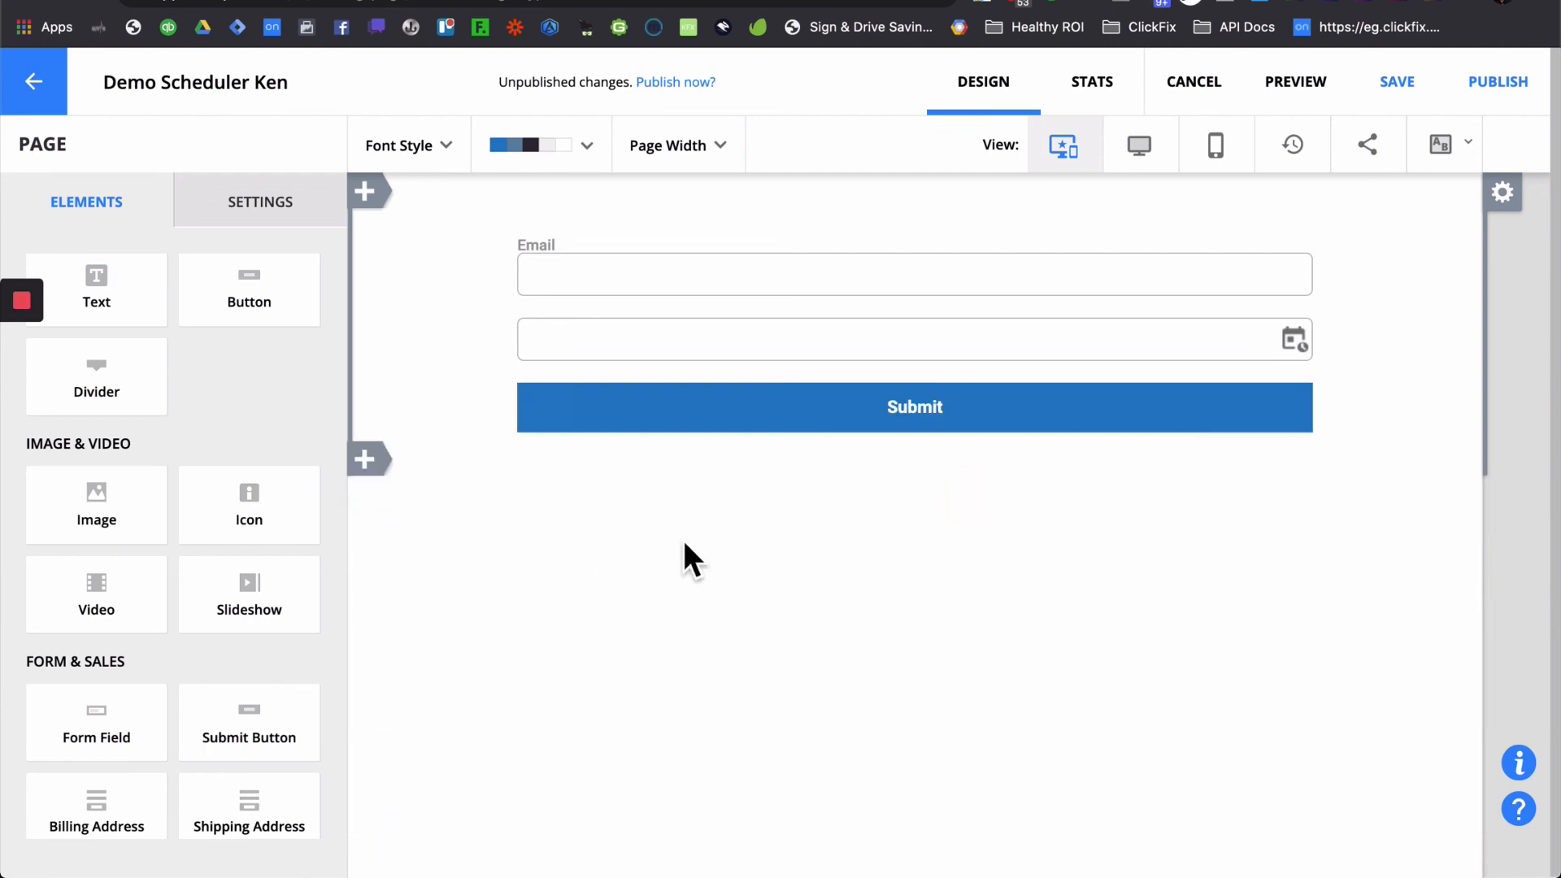
- Save and publish the landing page, then switch to its live version
left_click(1510, 107)
left_click(1125, 739)
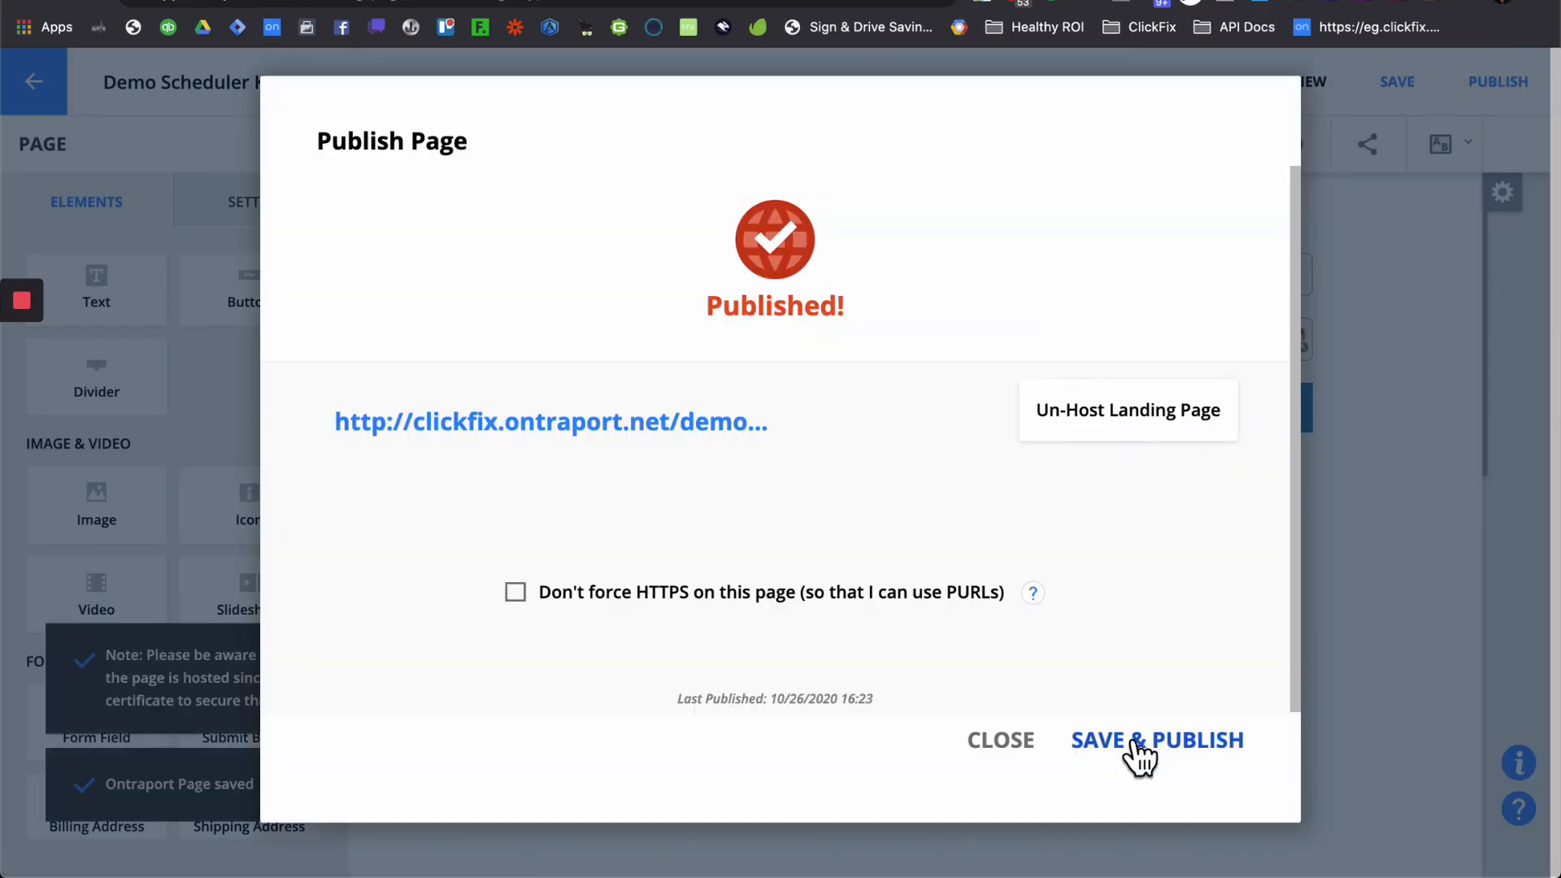
left_click(513, 1)
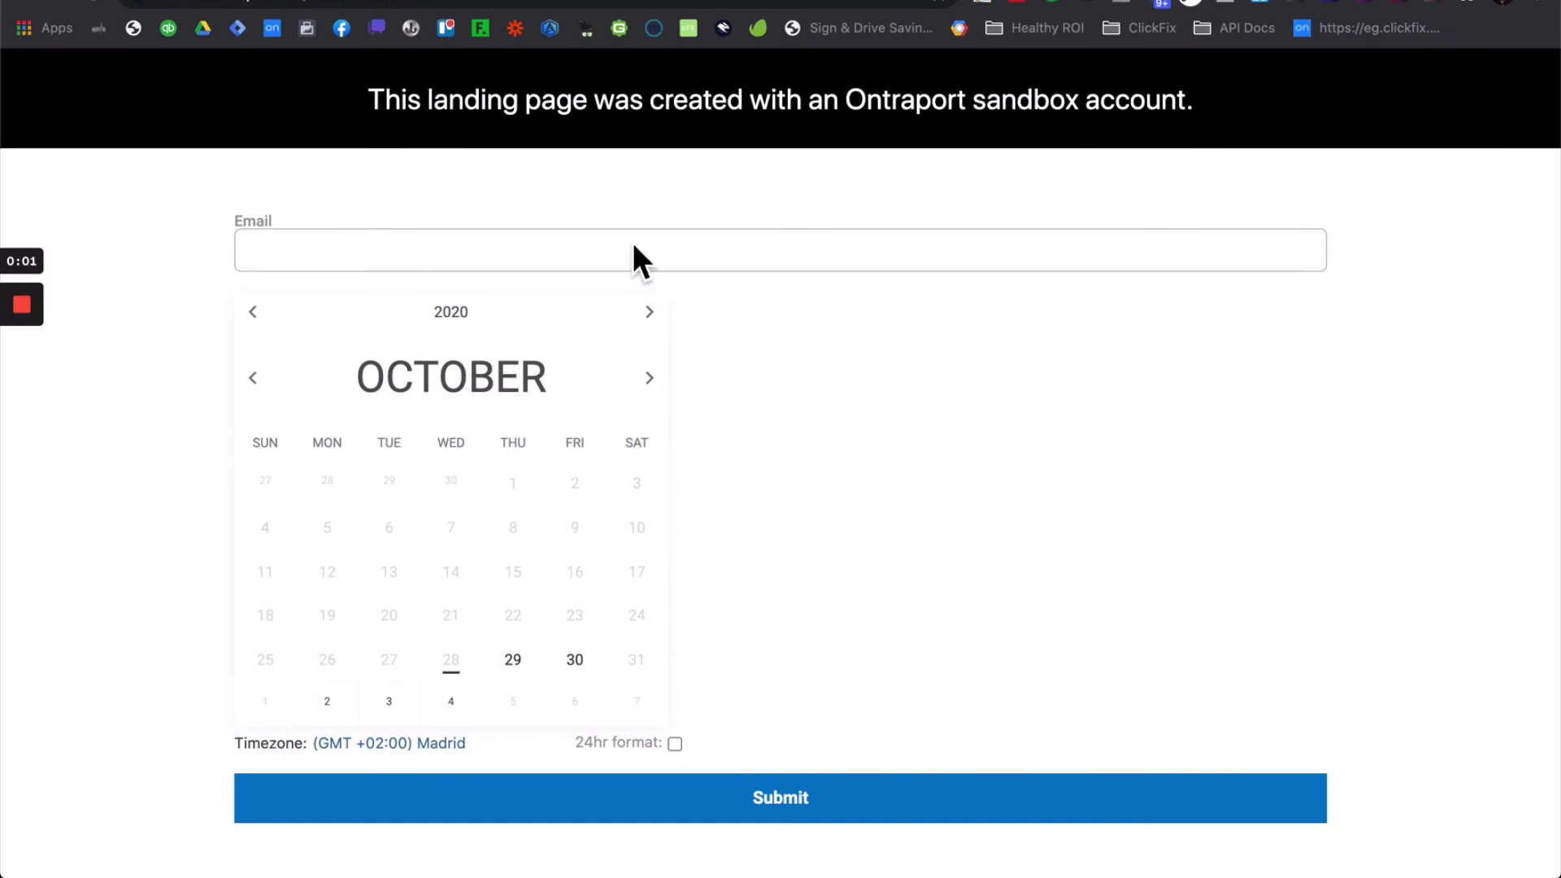
- Enter a test e-mail address, pick October 30, 2020 at 08:00 AM, and submit the booking
left_click(633, 252)
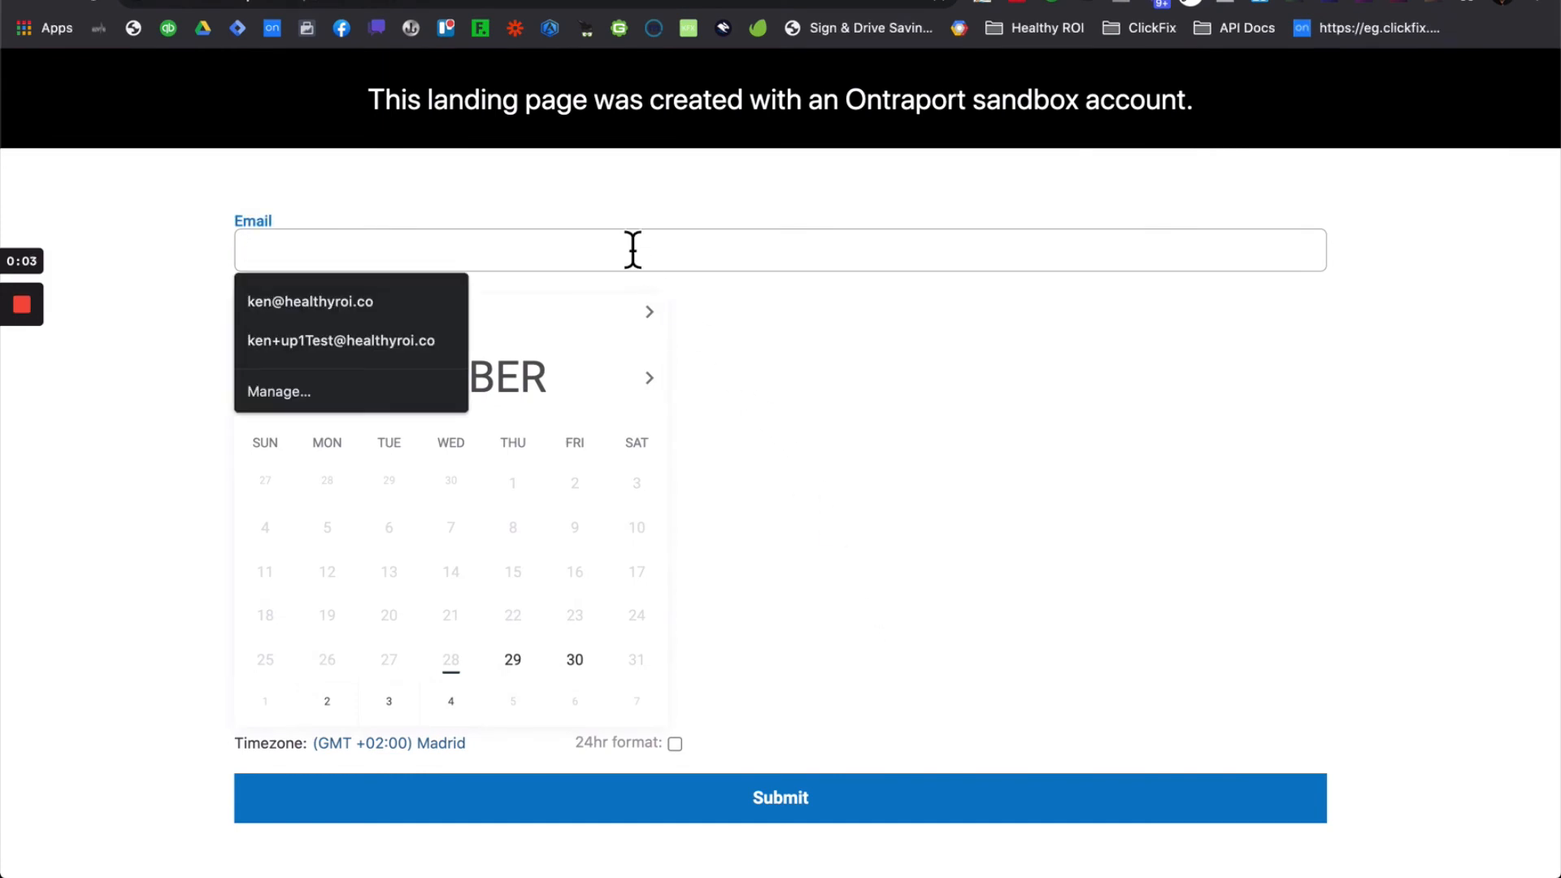
type("ken+")
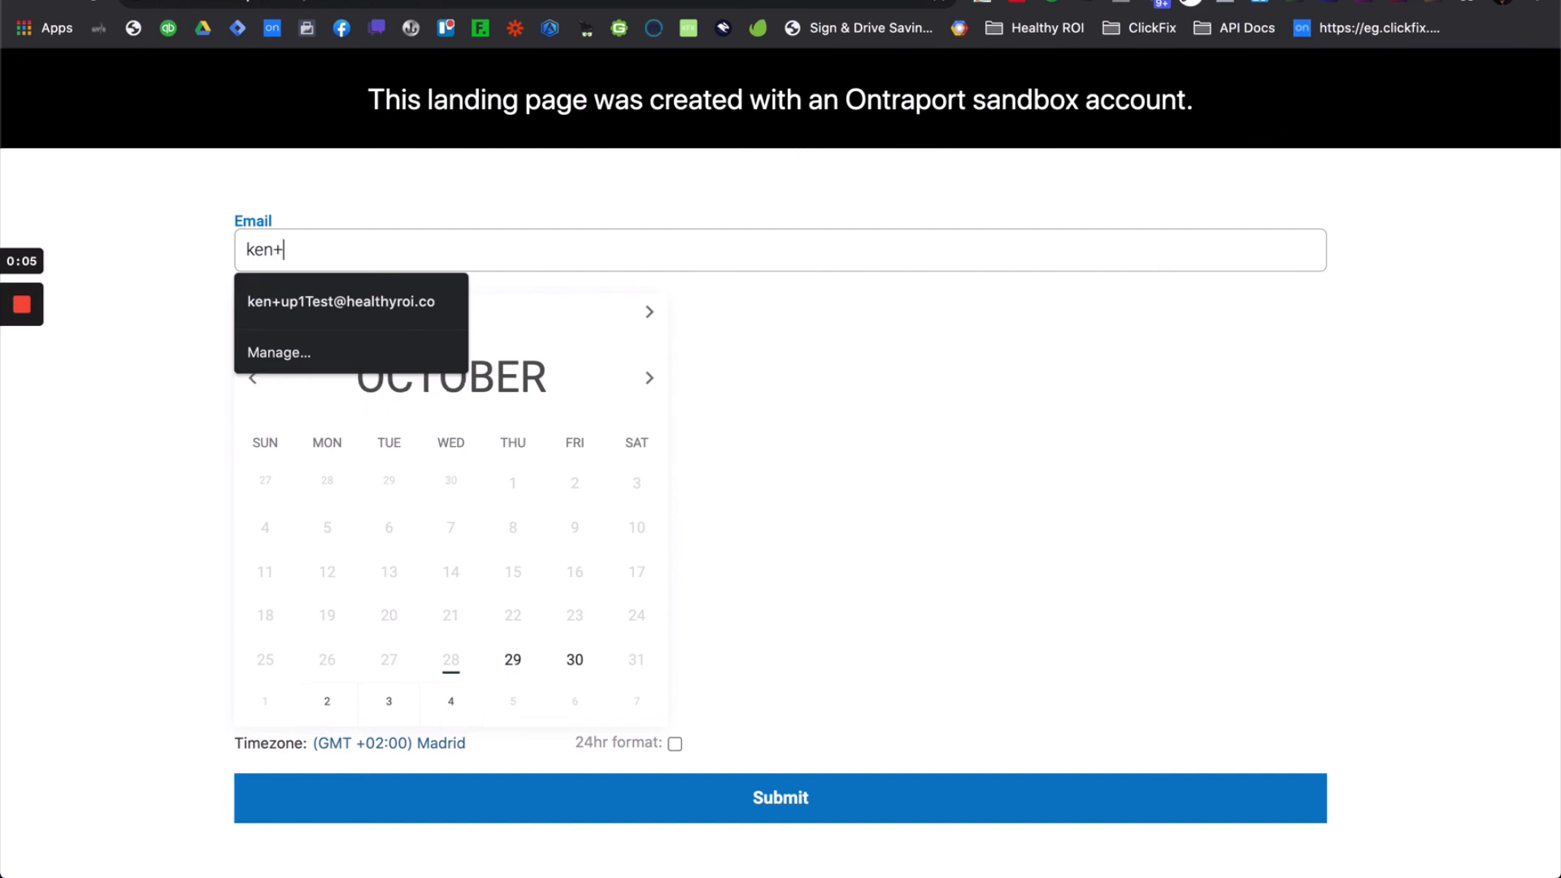
type("sc")
left_click(446, 307)
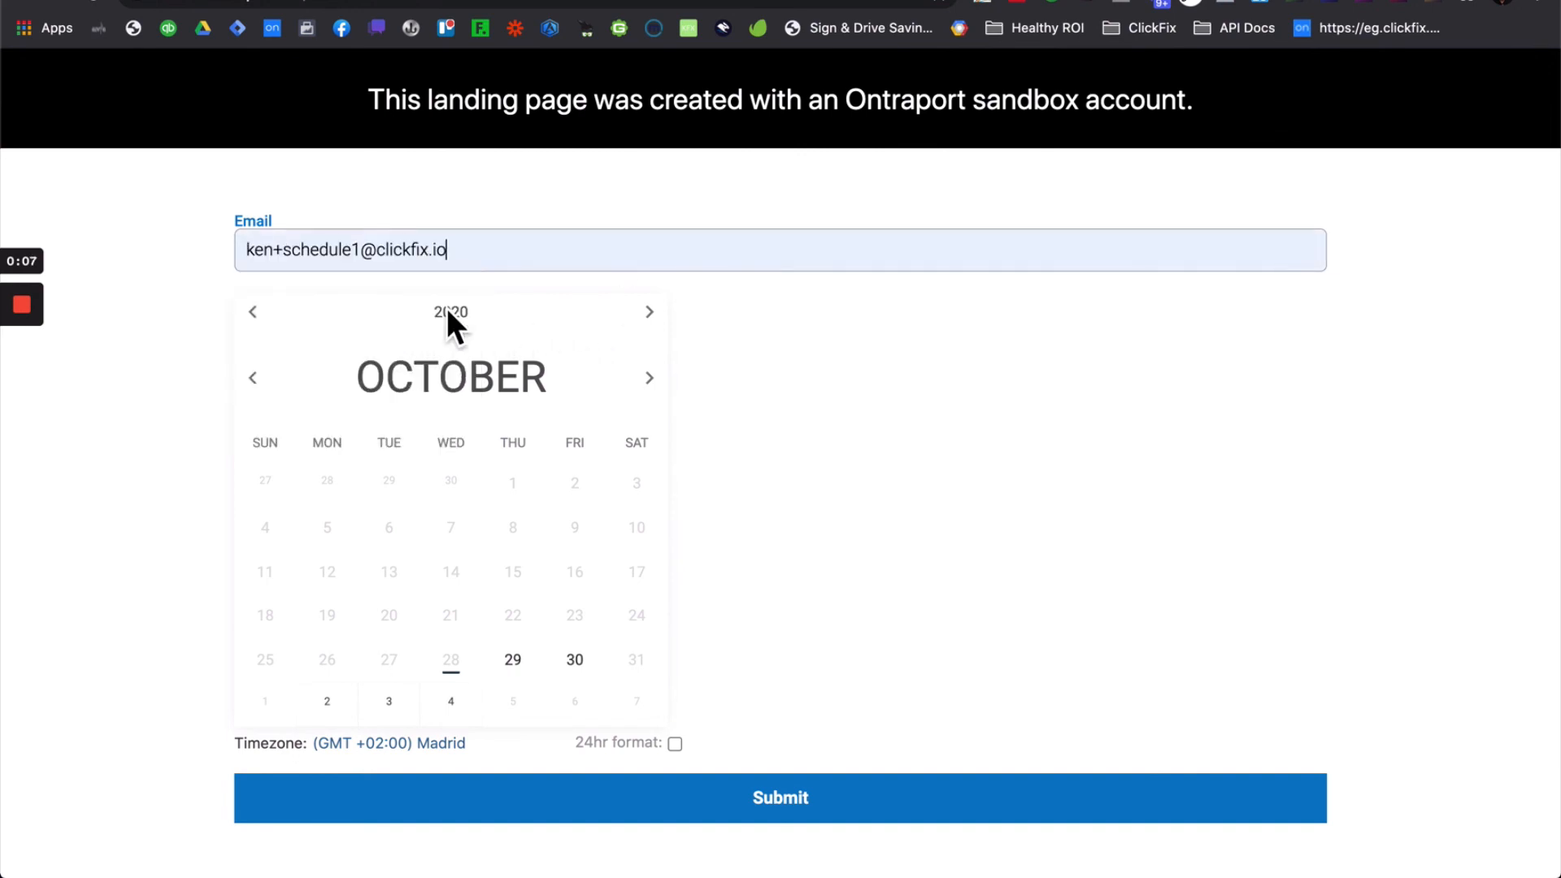
left_click(575, 658)
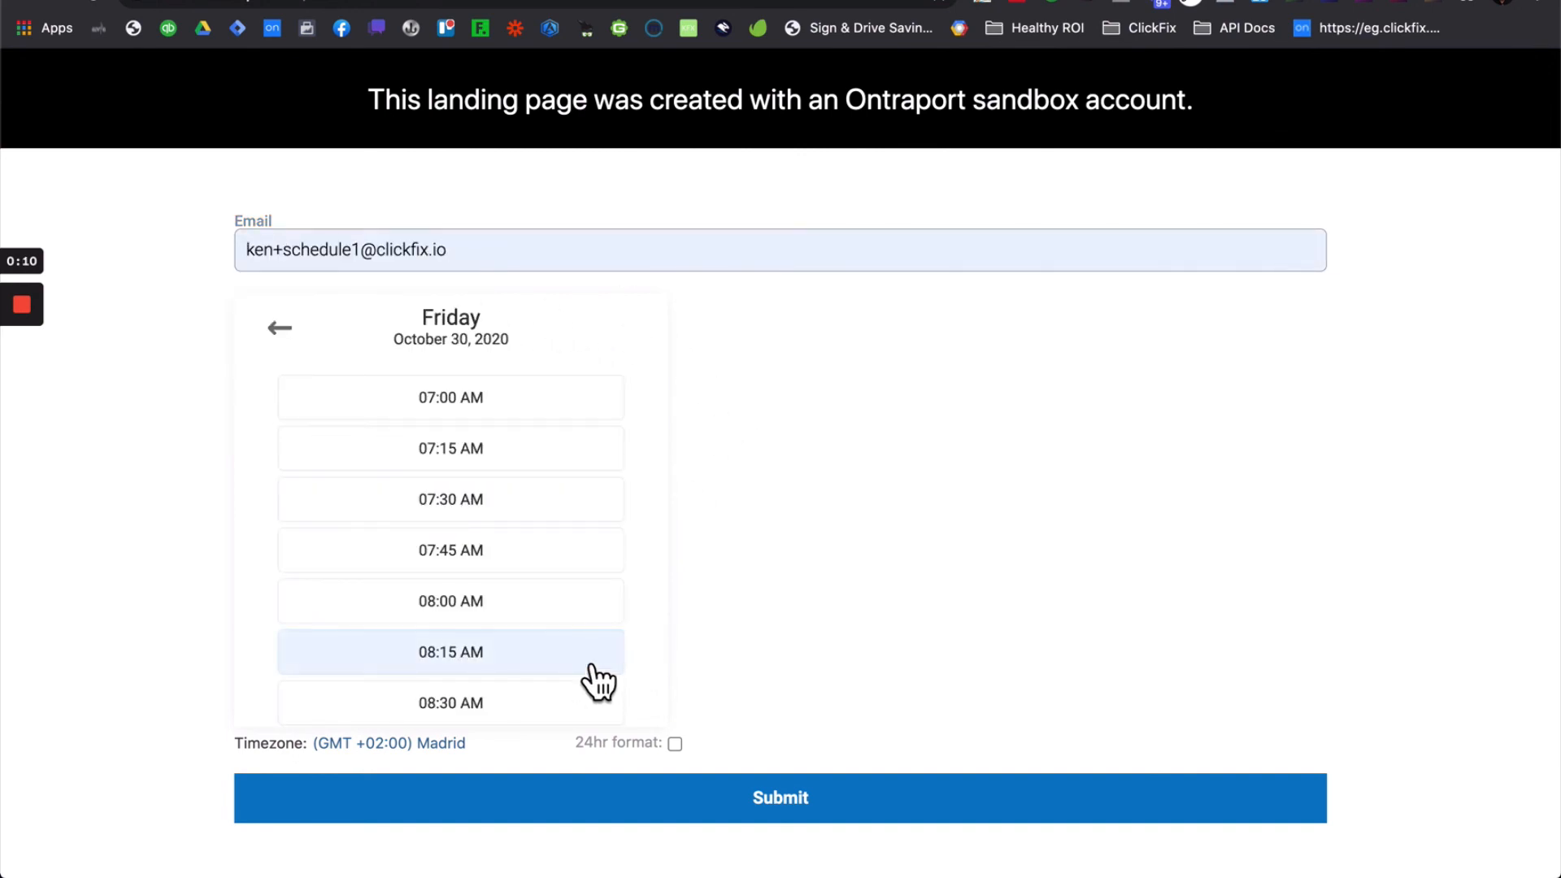
left_click(521, 619)
left_click(813, 419)
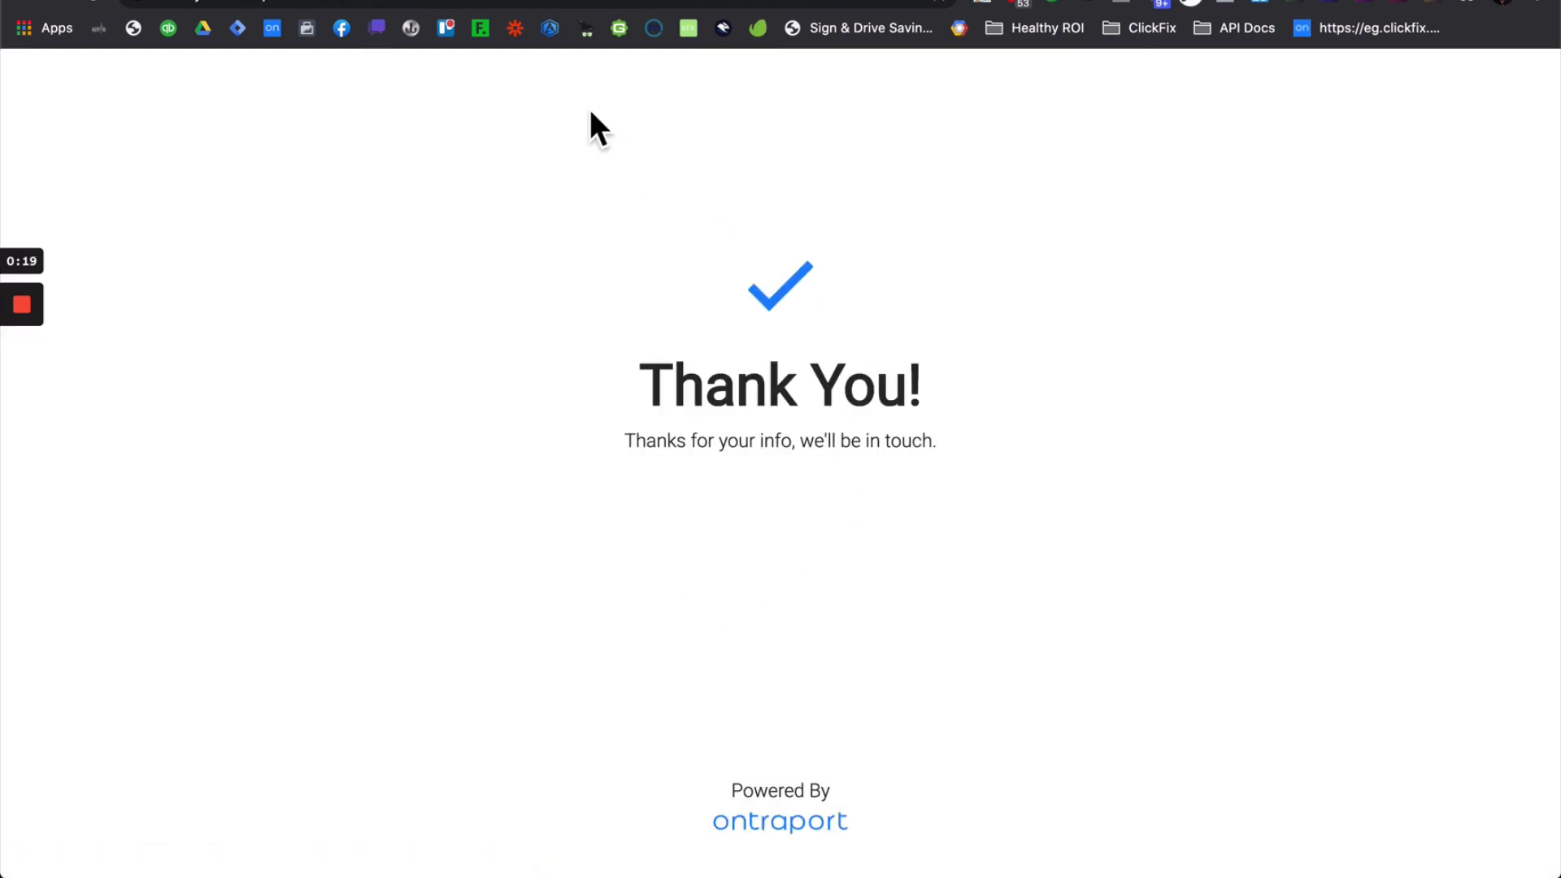
- Reload Google Calendar to check for the booking, then return to Ontraport's Landing Pages list
left_click(560, 0)
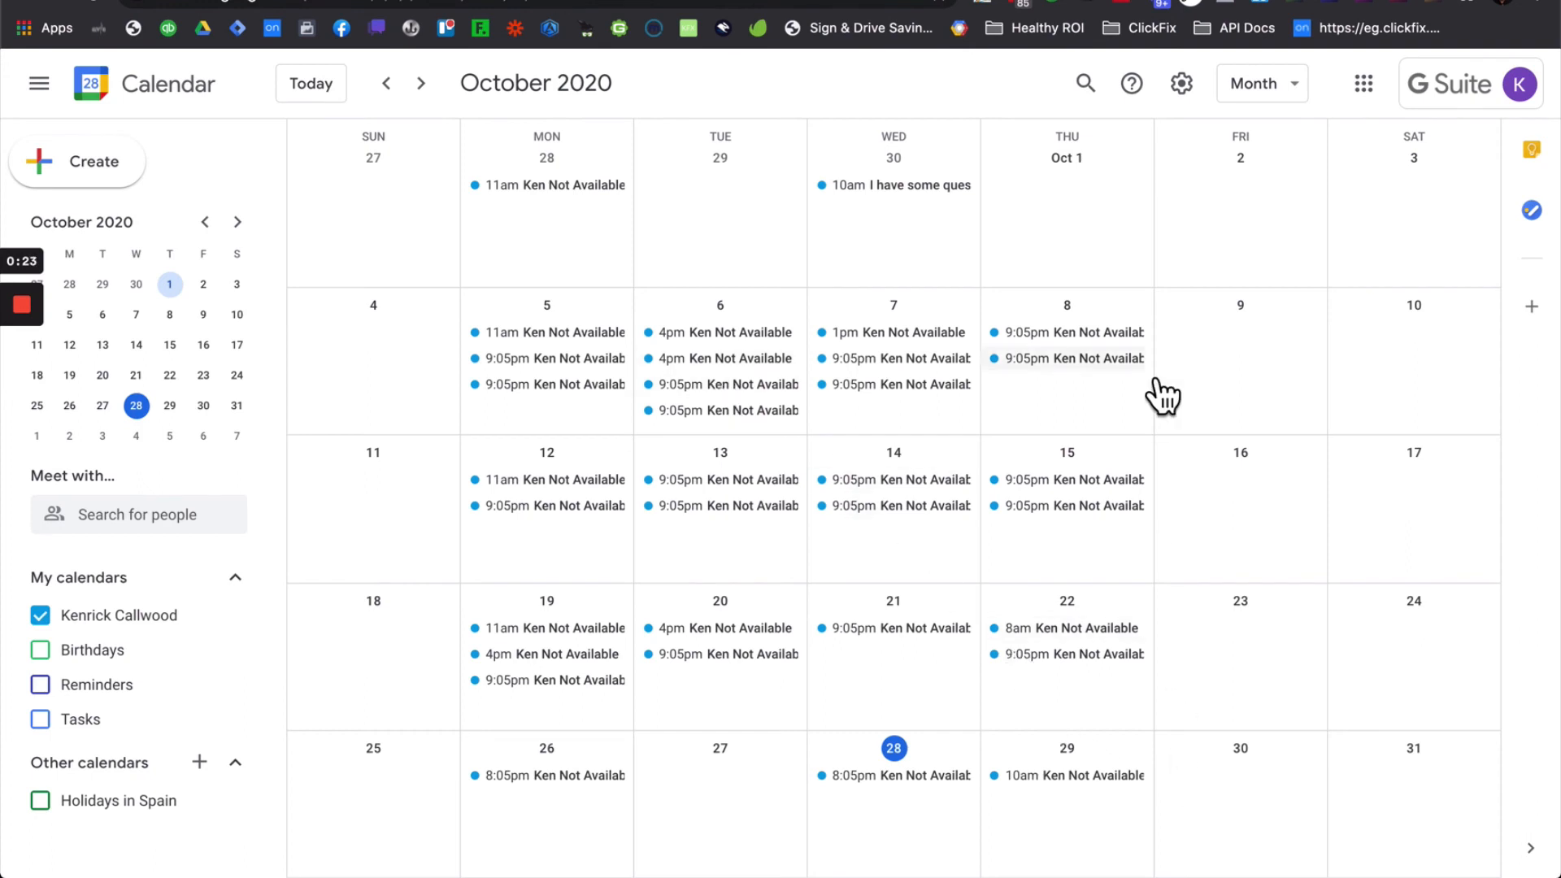
left_click(100, 2)
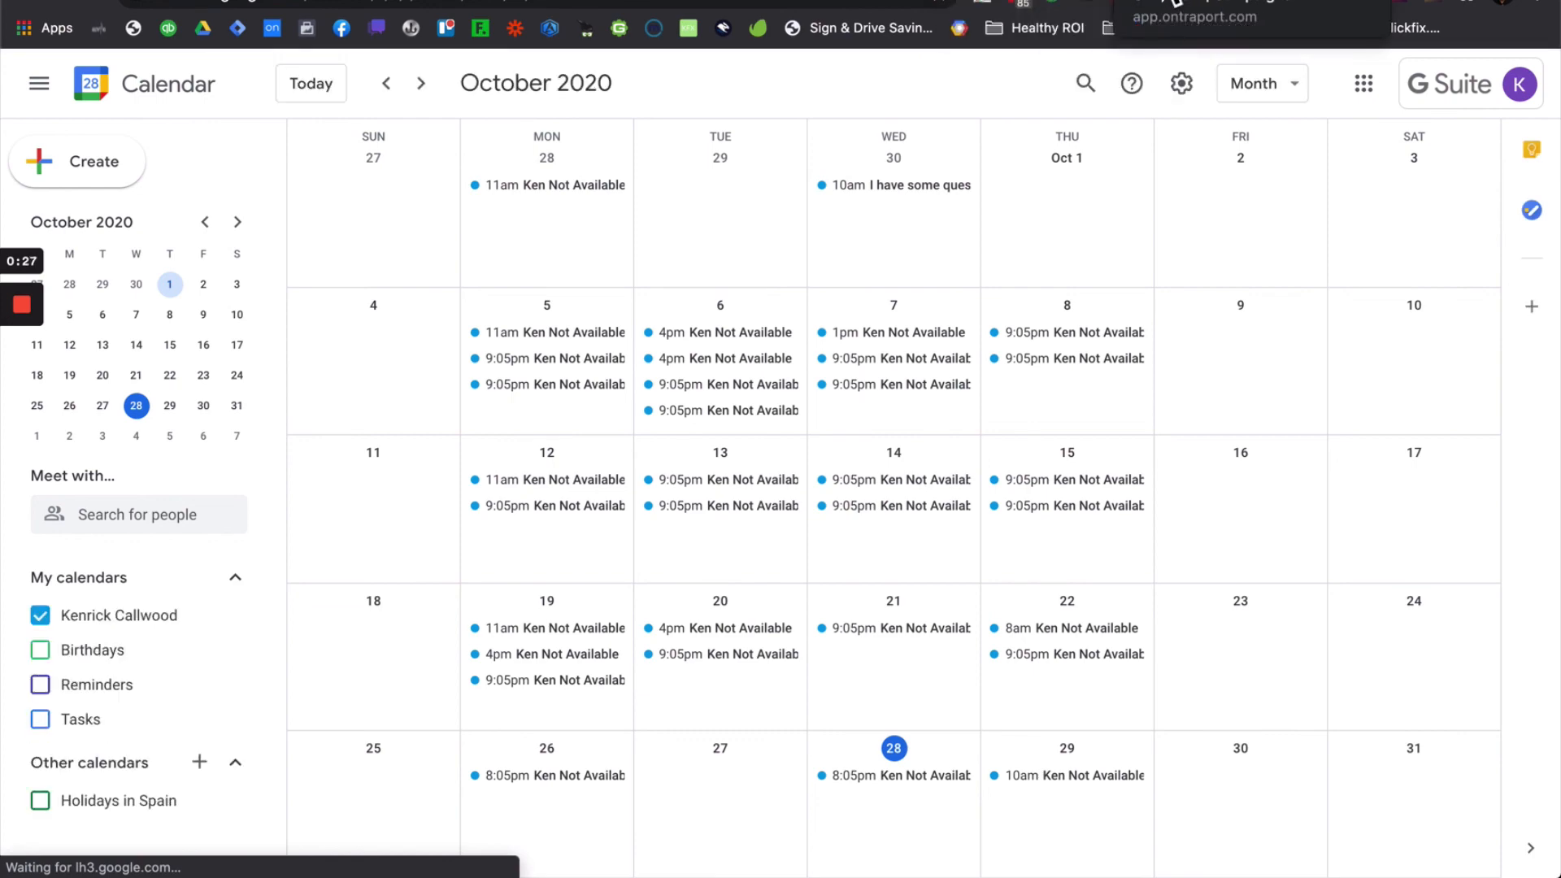
left_click(1107, 7)
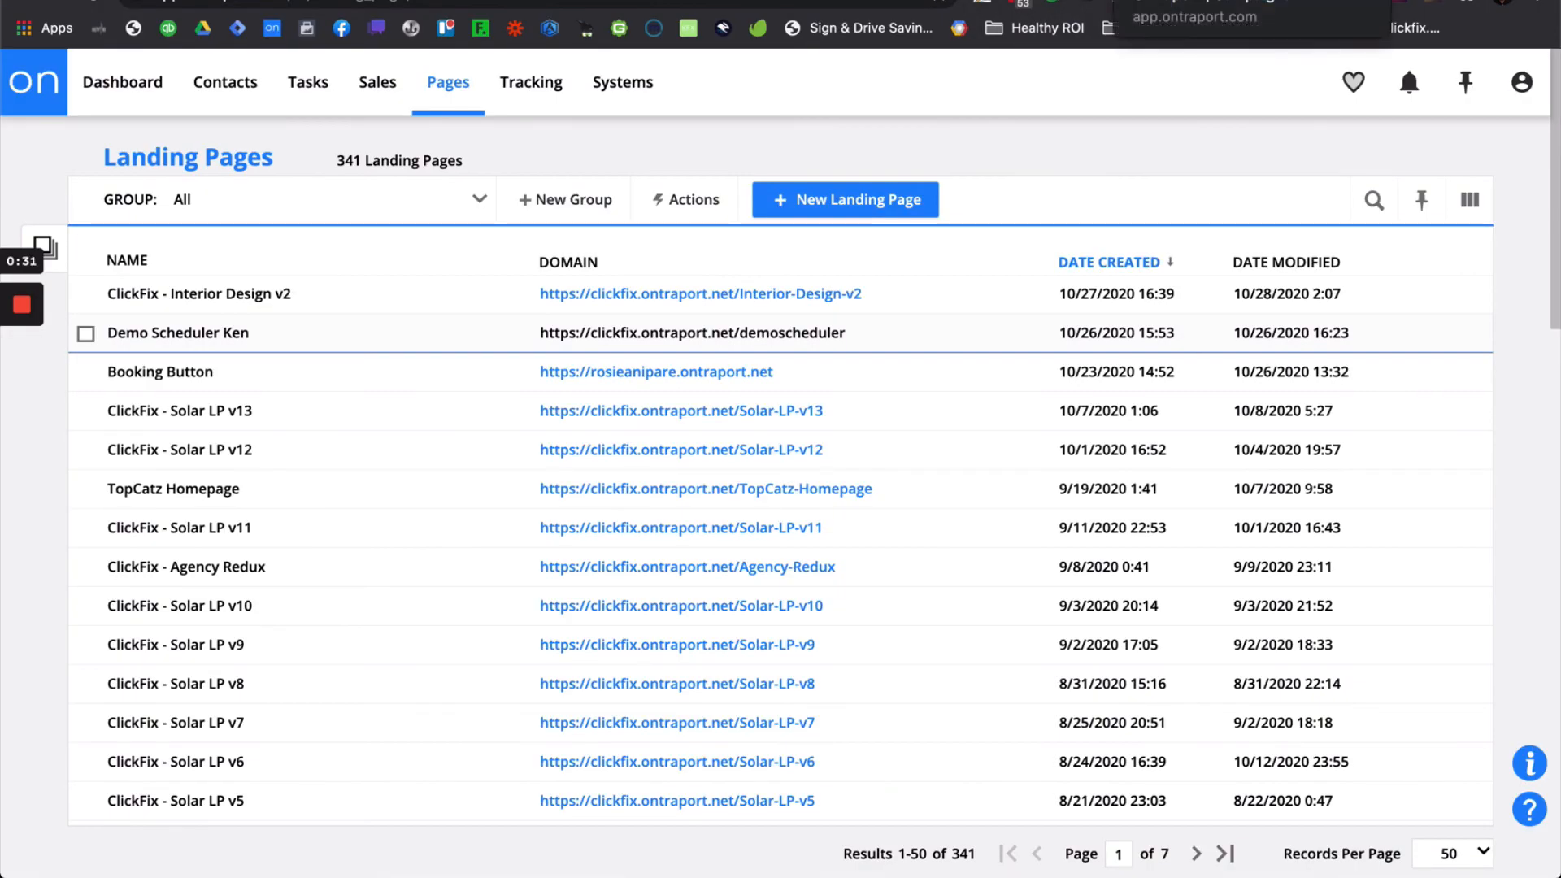
- Refresh contacts and open the newest contact's Scheduler fields showing the 10/30/2020 8:00 booking
left_click(1155, 2)
left_click(358, 1)
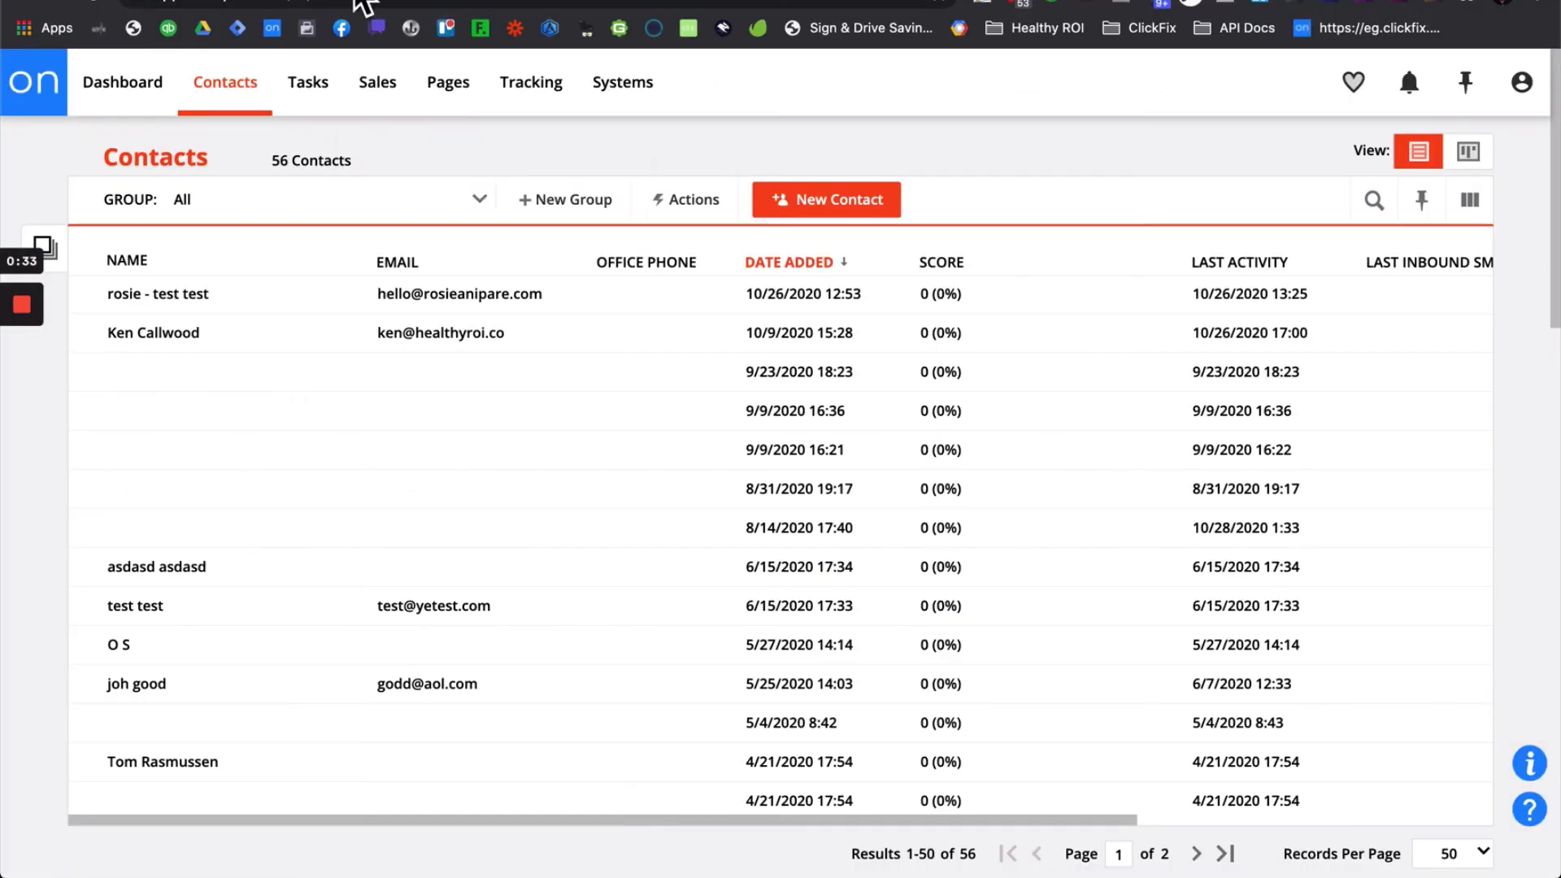
left_click(418, 261)
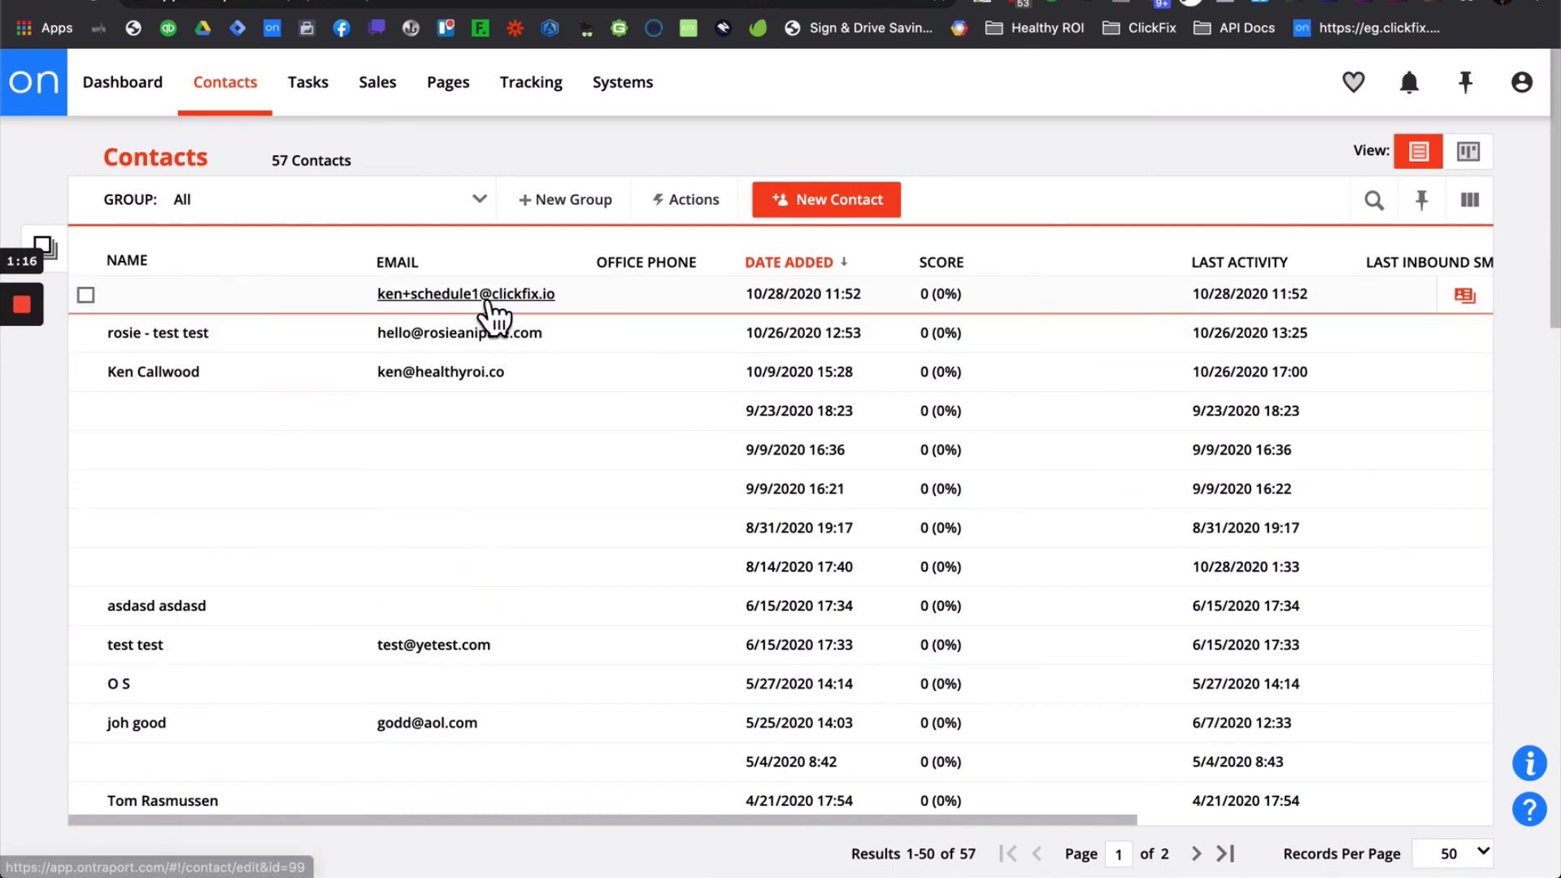
left_click(488, 298)
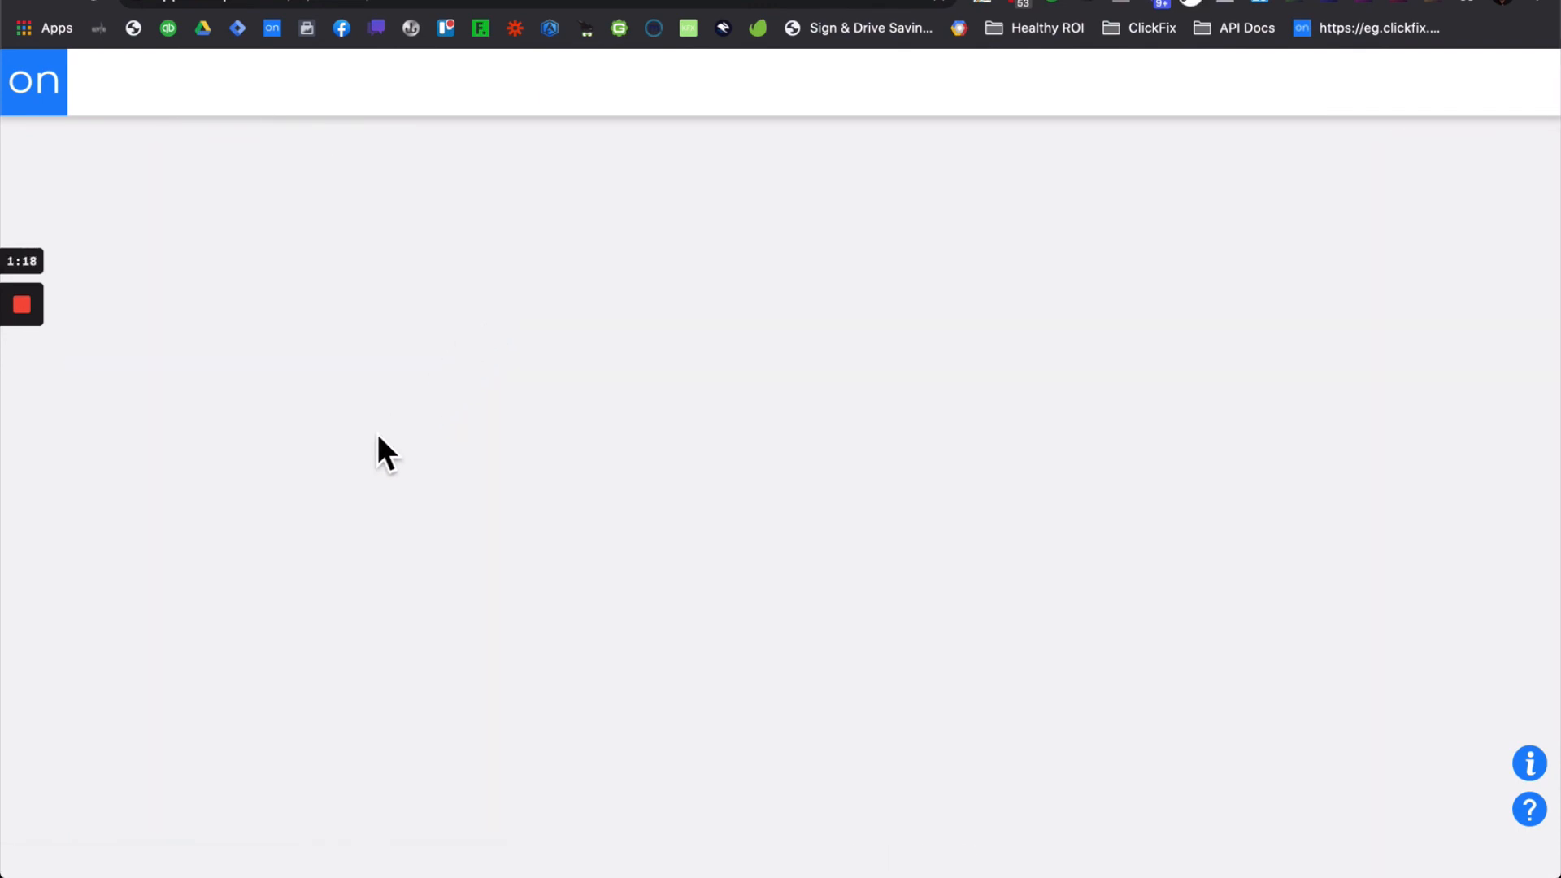
left_click(88, 732)
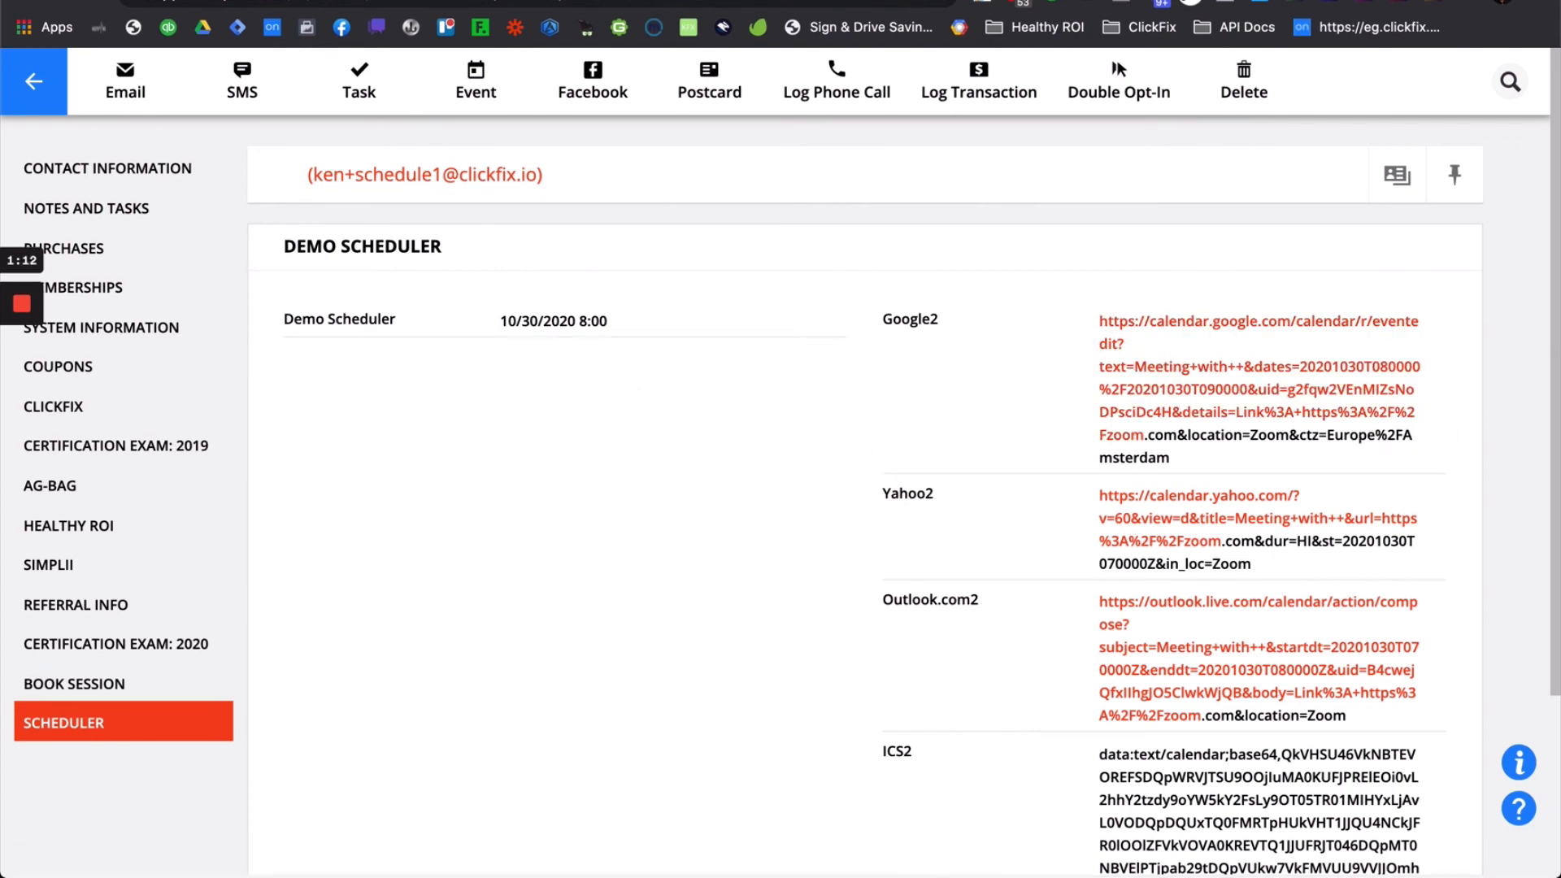
- Bring the Booking Confirmed email with Google, Yahoo, Outlook and iCal/Other links into view
scroll(1435, 491, "down", 3)
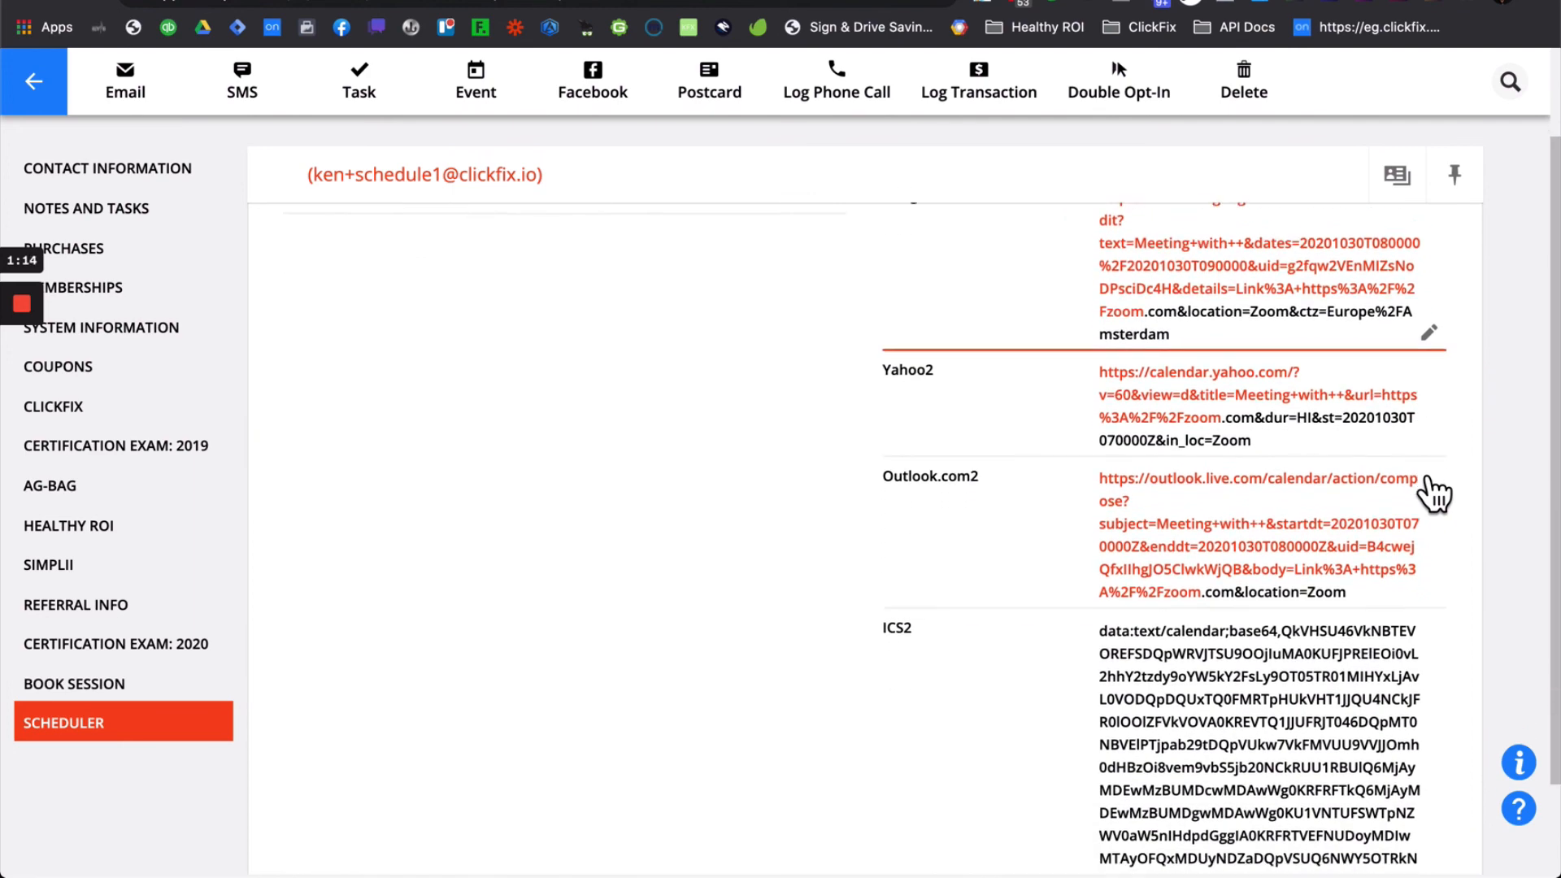
scroll(1426, 479, "up", 3)
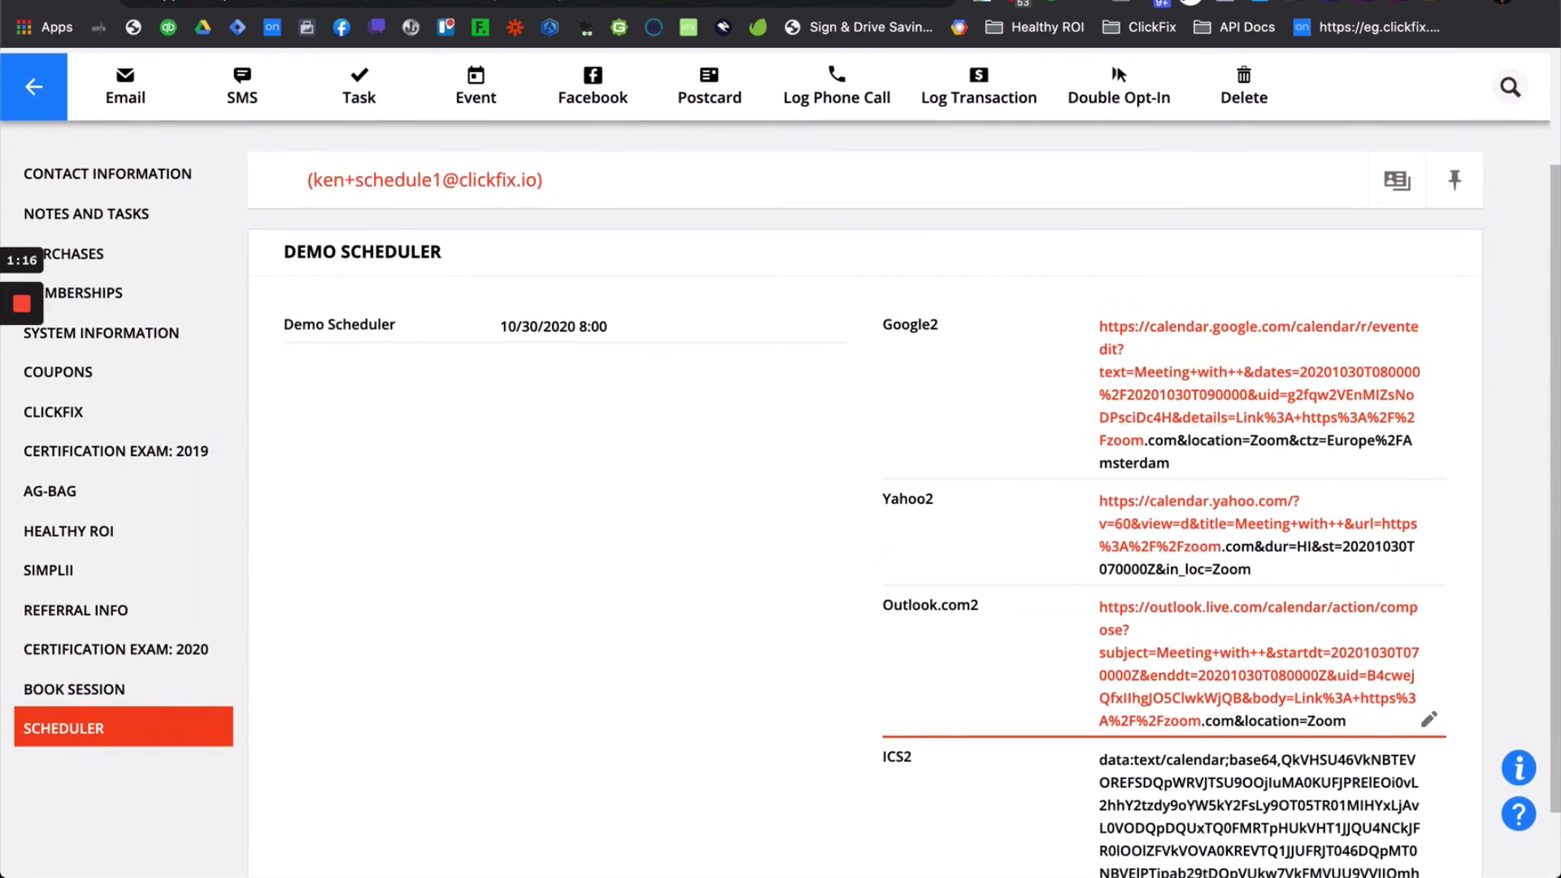
left_click_drag(1559, 41, 672, 0)
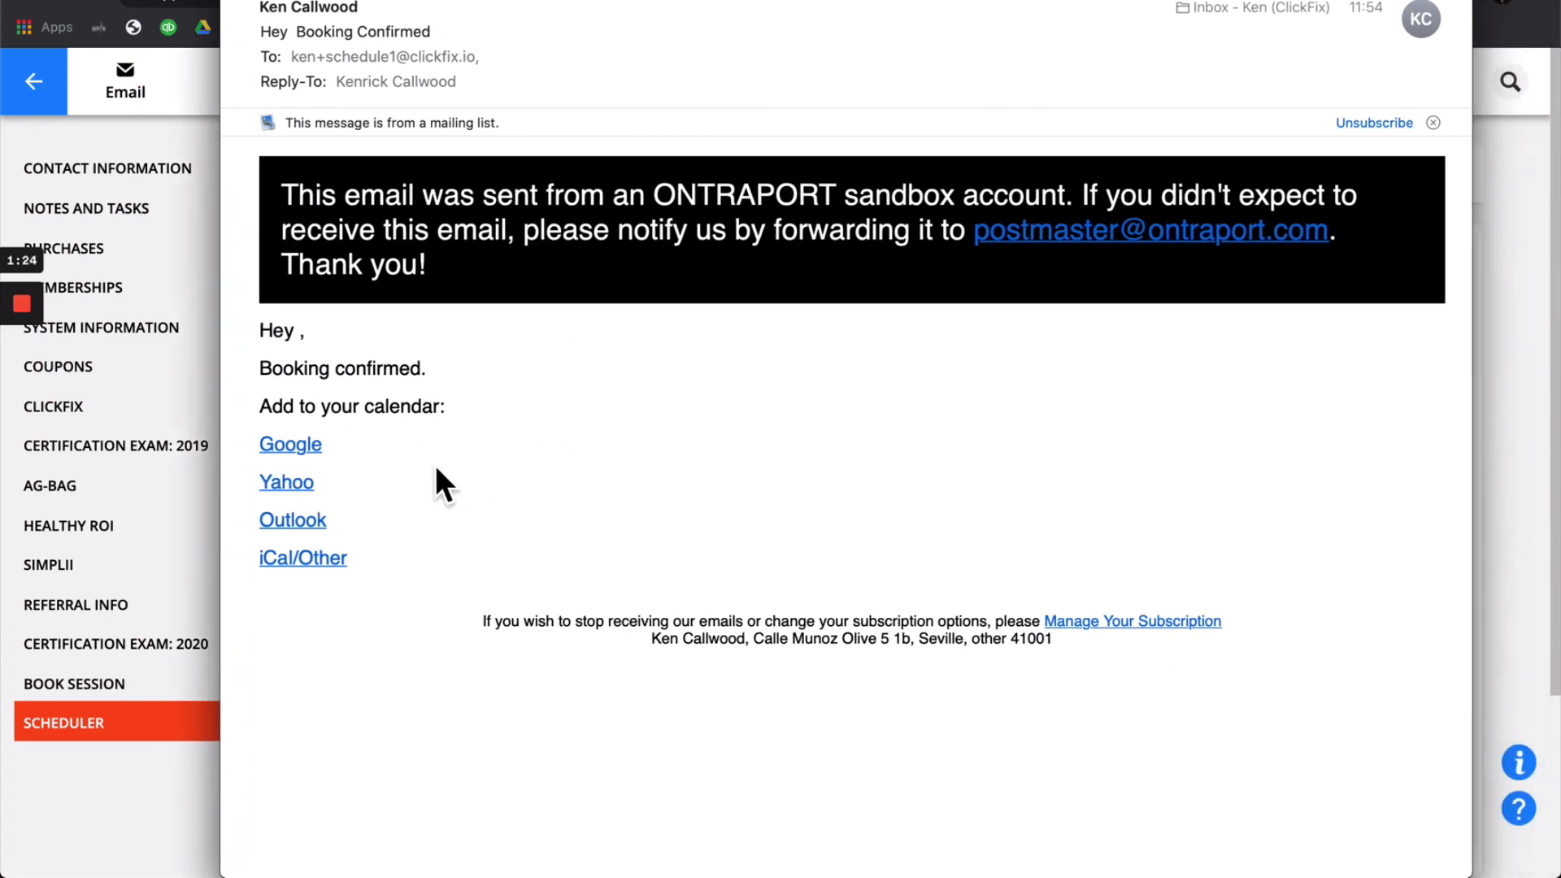
- Follow the email's Google link to the prefilled Oct 30 08:00 Zoom event, then cancel the webhook dialog
left_click(311, 461)
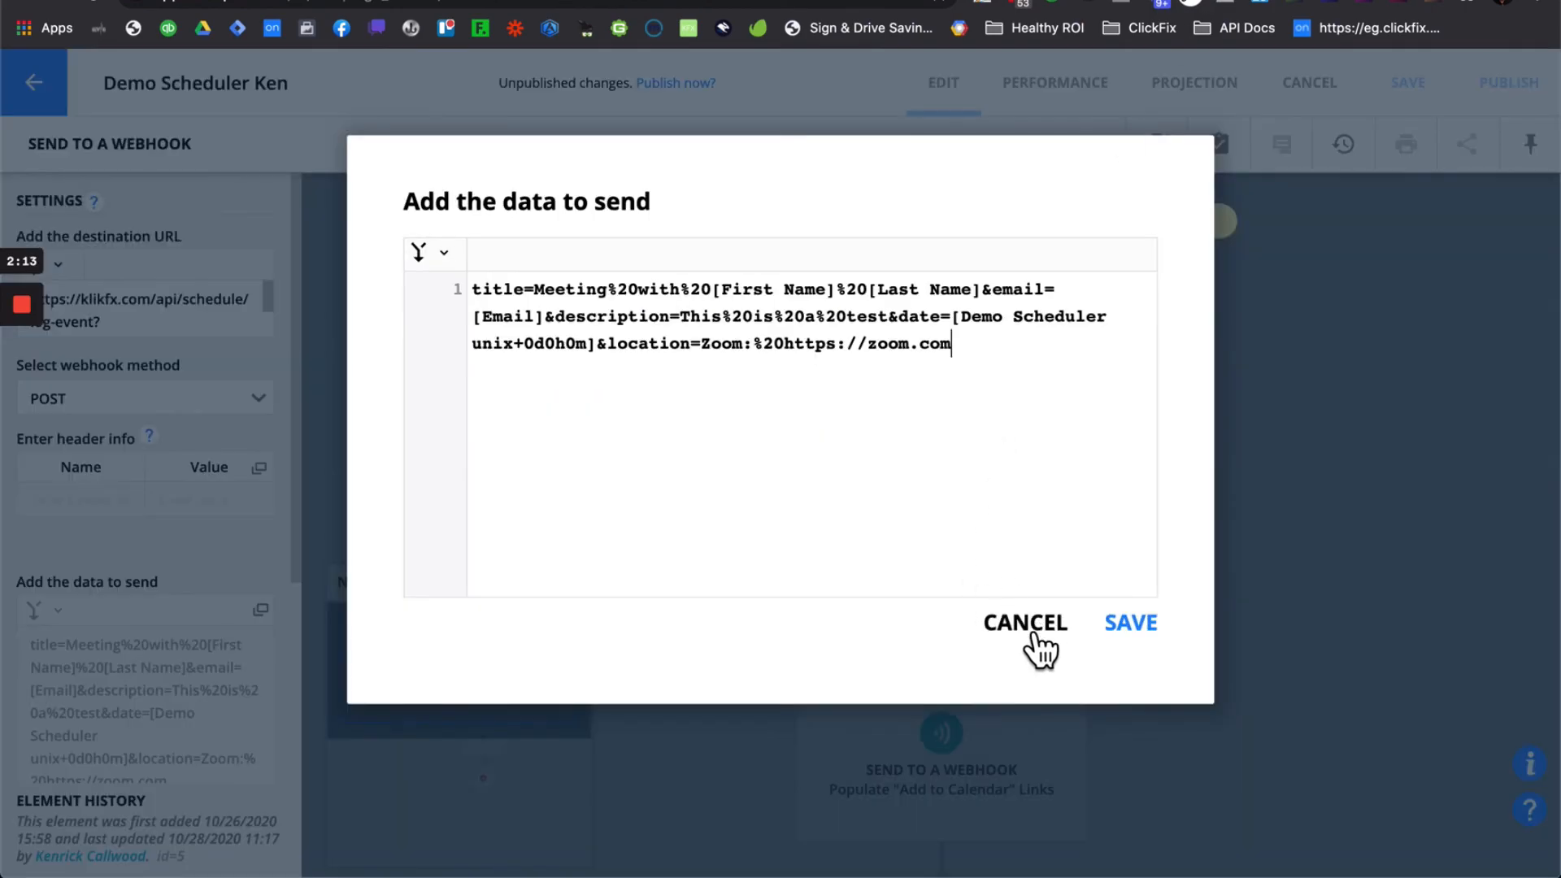
left_click(1031, 635)
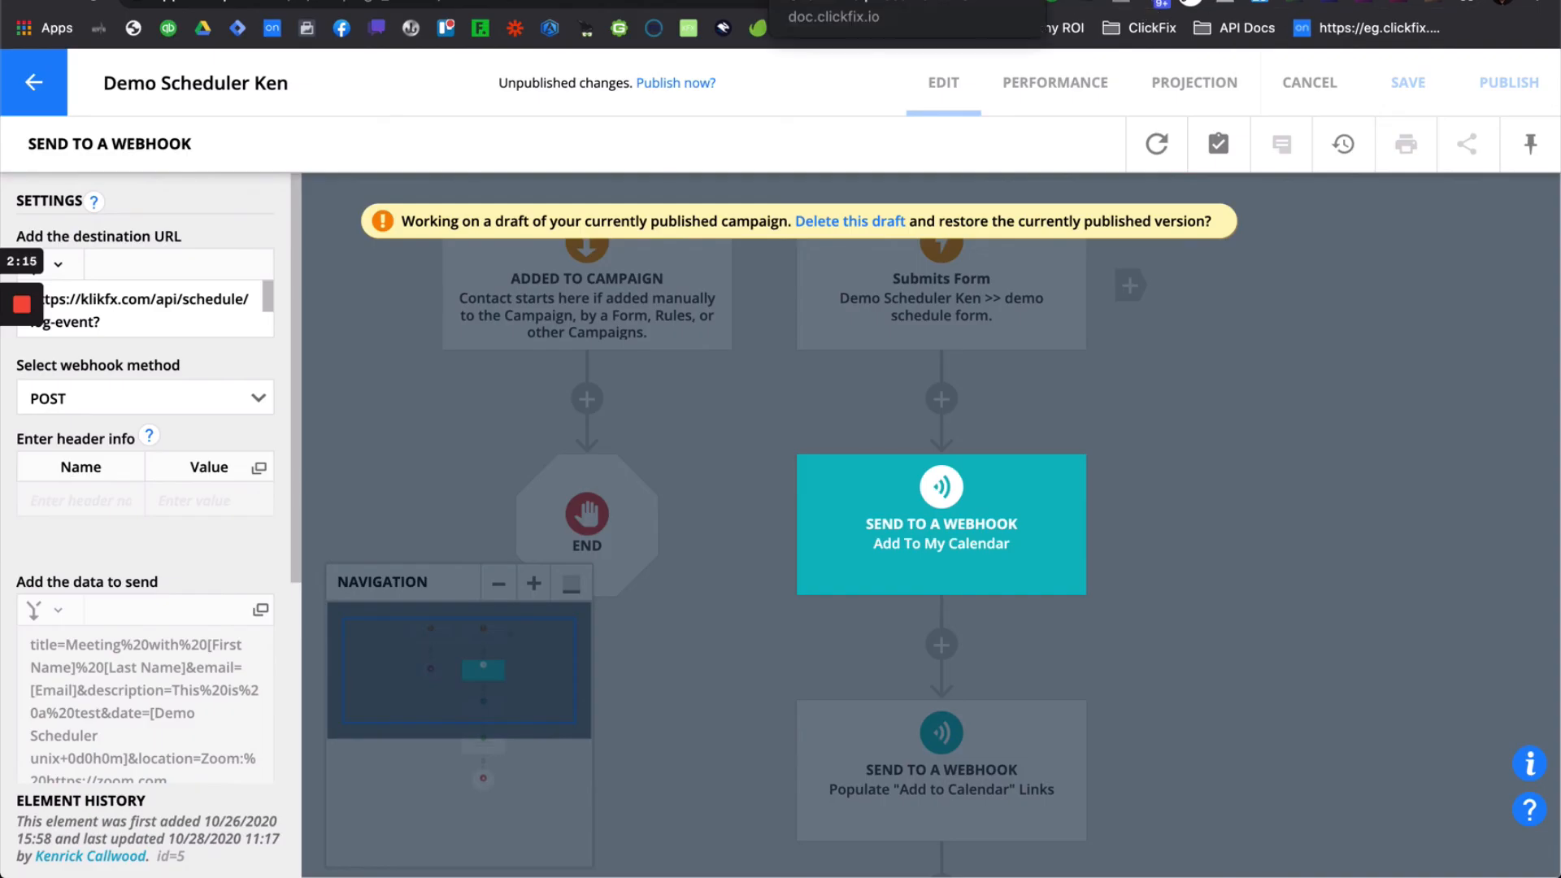
- Switch to ClickFix.io's schedule-a-call page headed "How Can We Help You?"
left_click(106, 1)
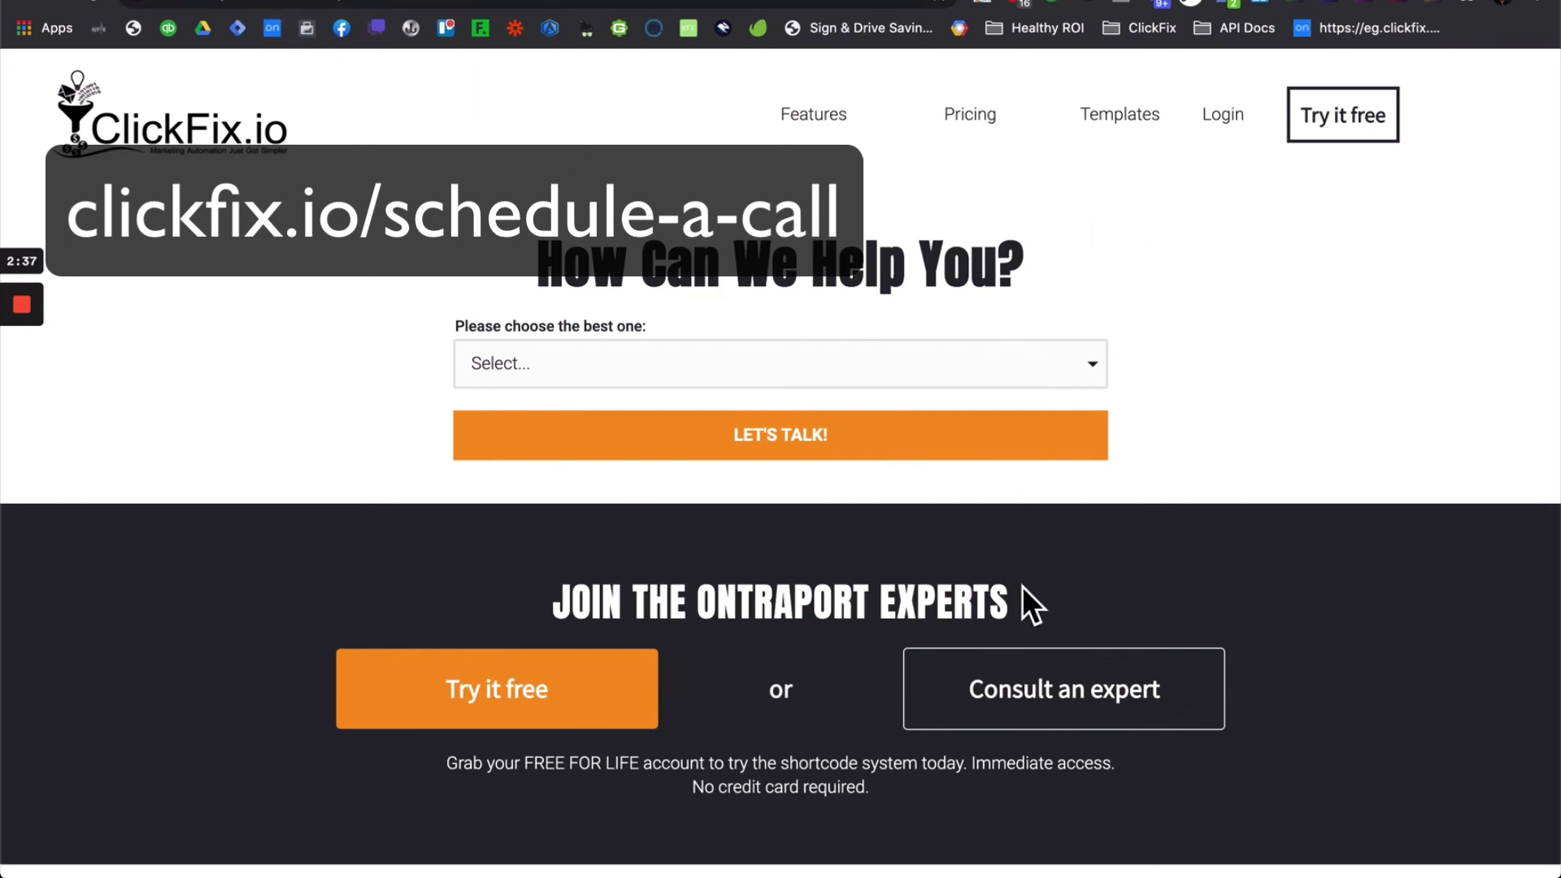
- Choose "I'm experiencing a bug/something isn't working for me" as the help topic, revealing the booking fields
scroll(1071, 732, "down", 5)
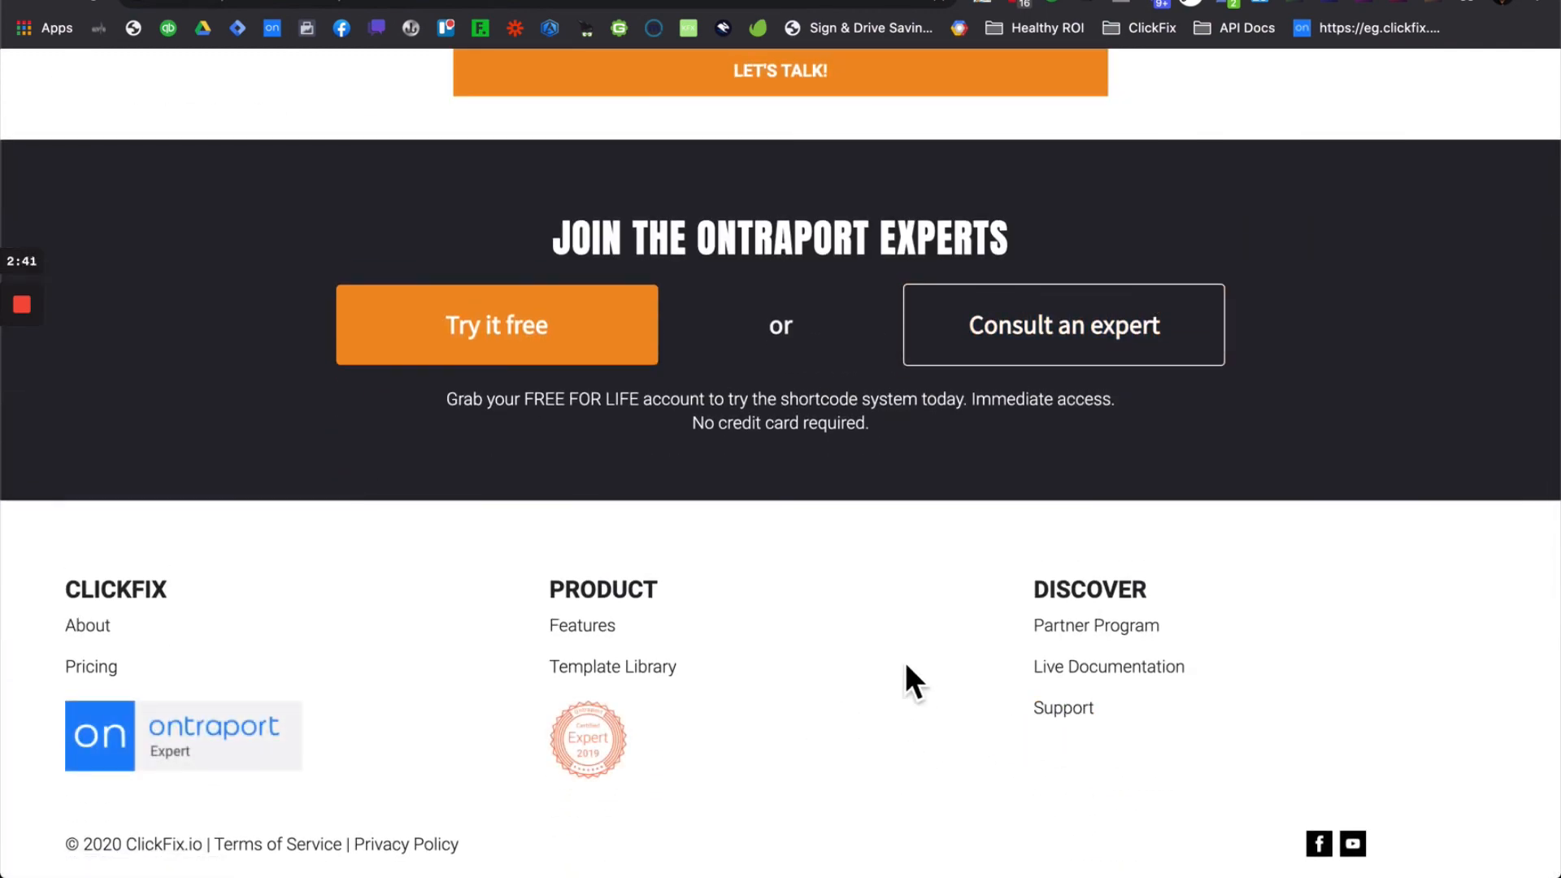
scroll(905, 530, "up", 5)
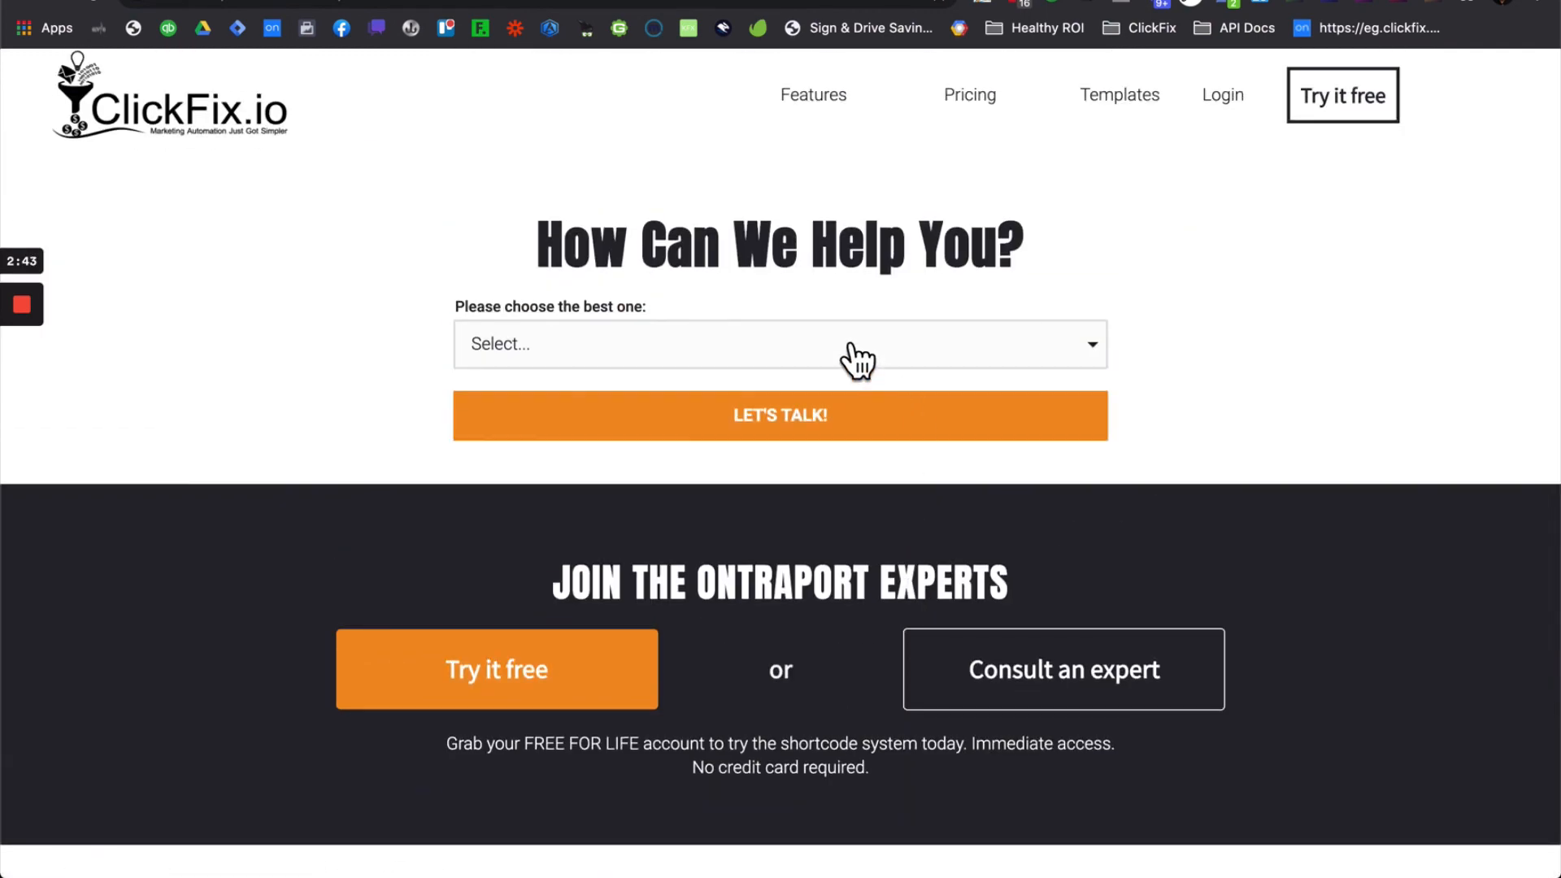
left_click(855, 360)
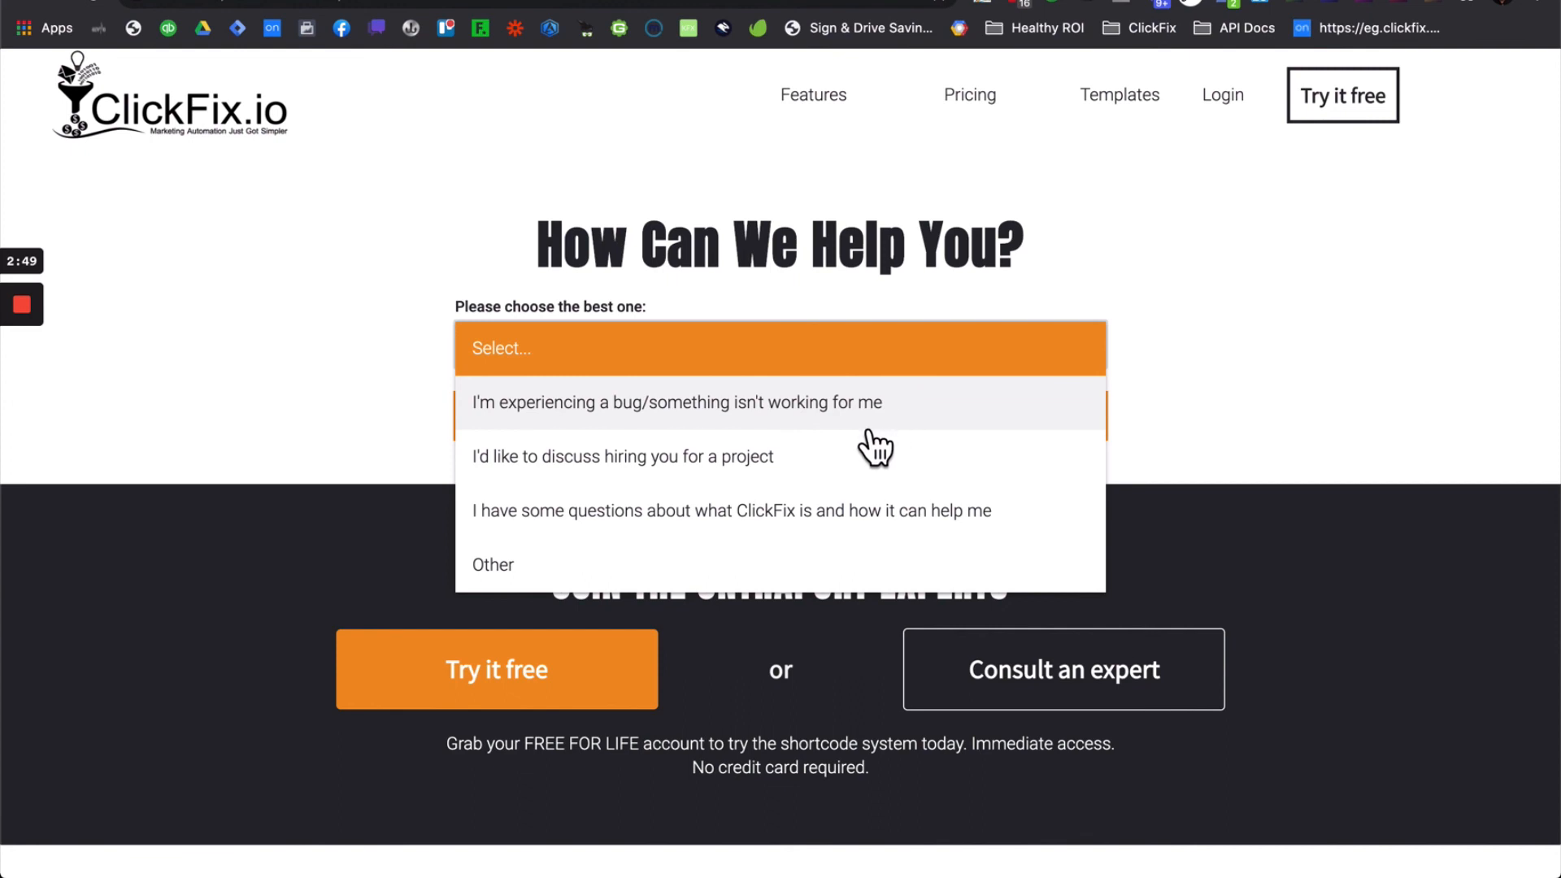
left_click(784, 532)
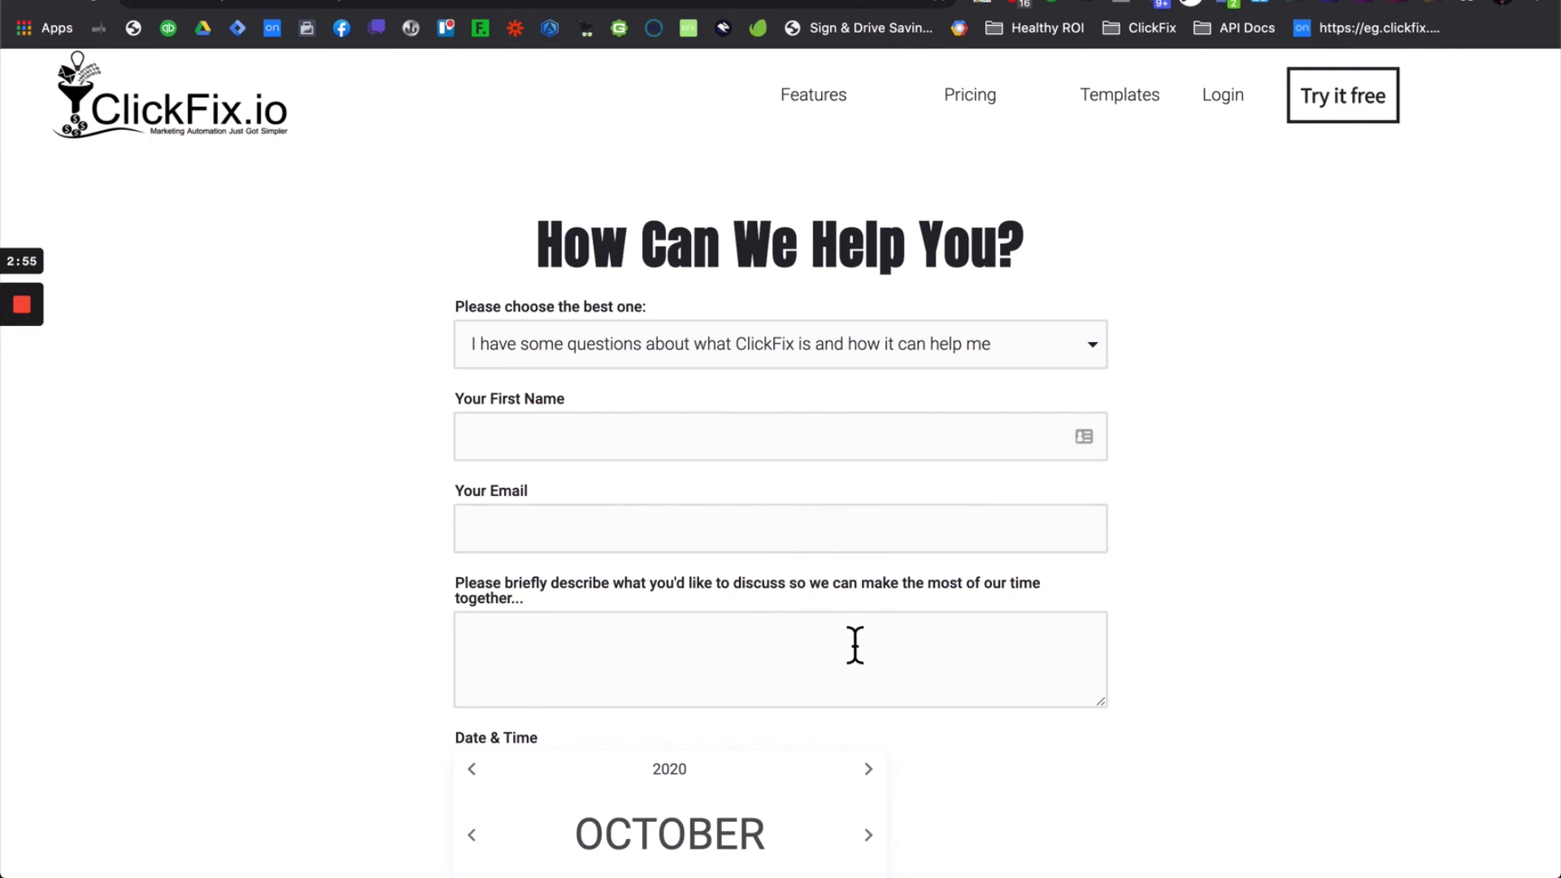
scroll(854, 645, "down", 3)
scroll(678, 715, "up", 3)
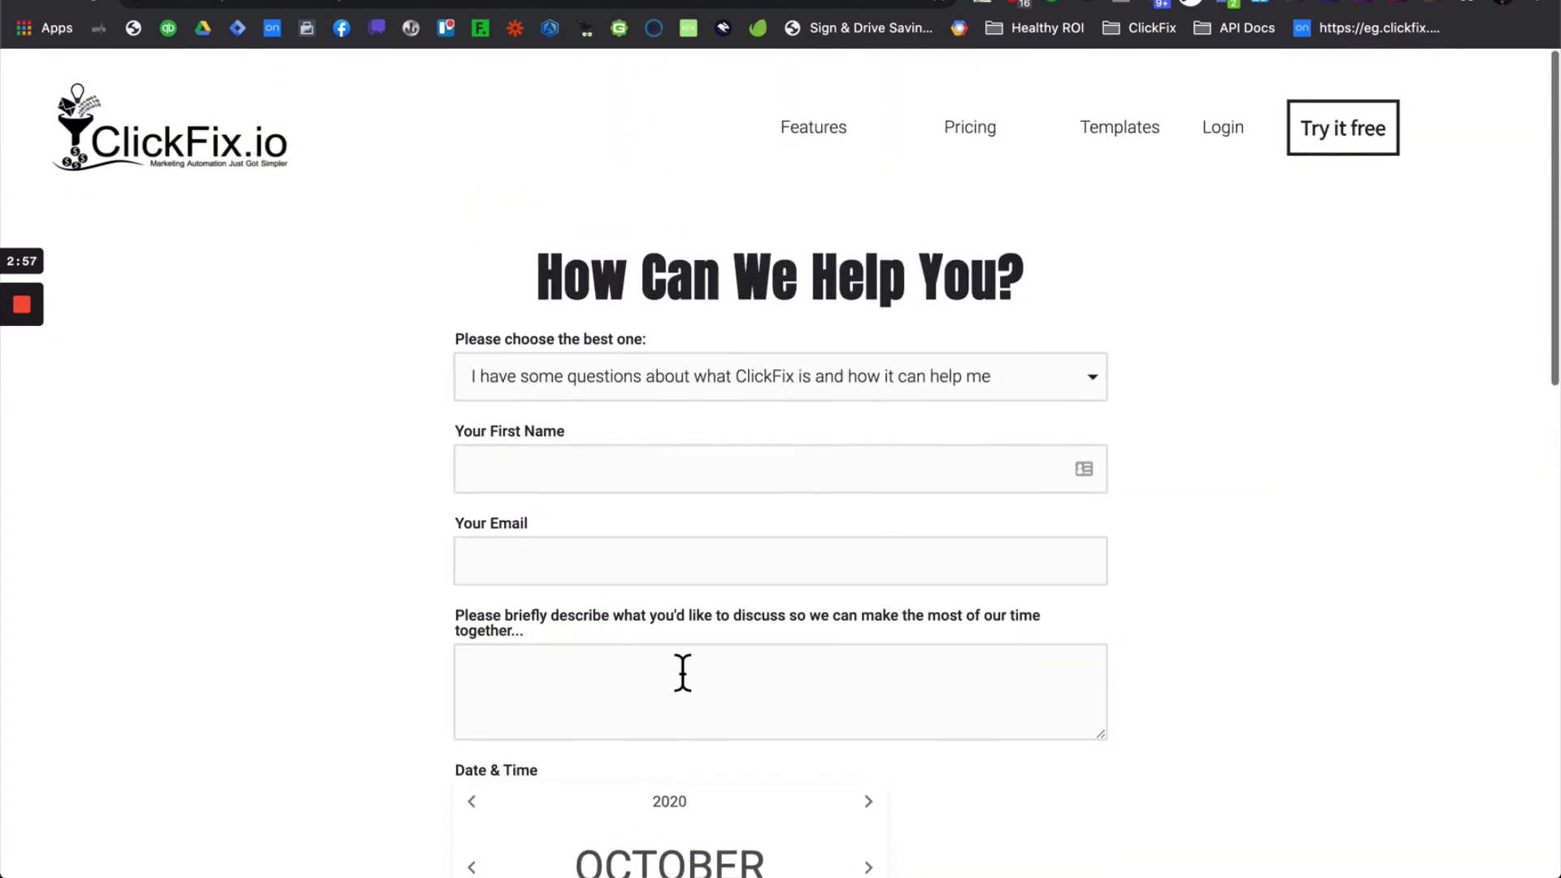
left_click(822, 395)
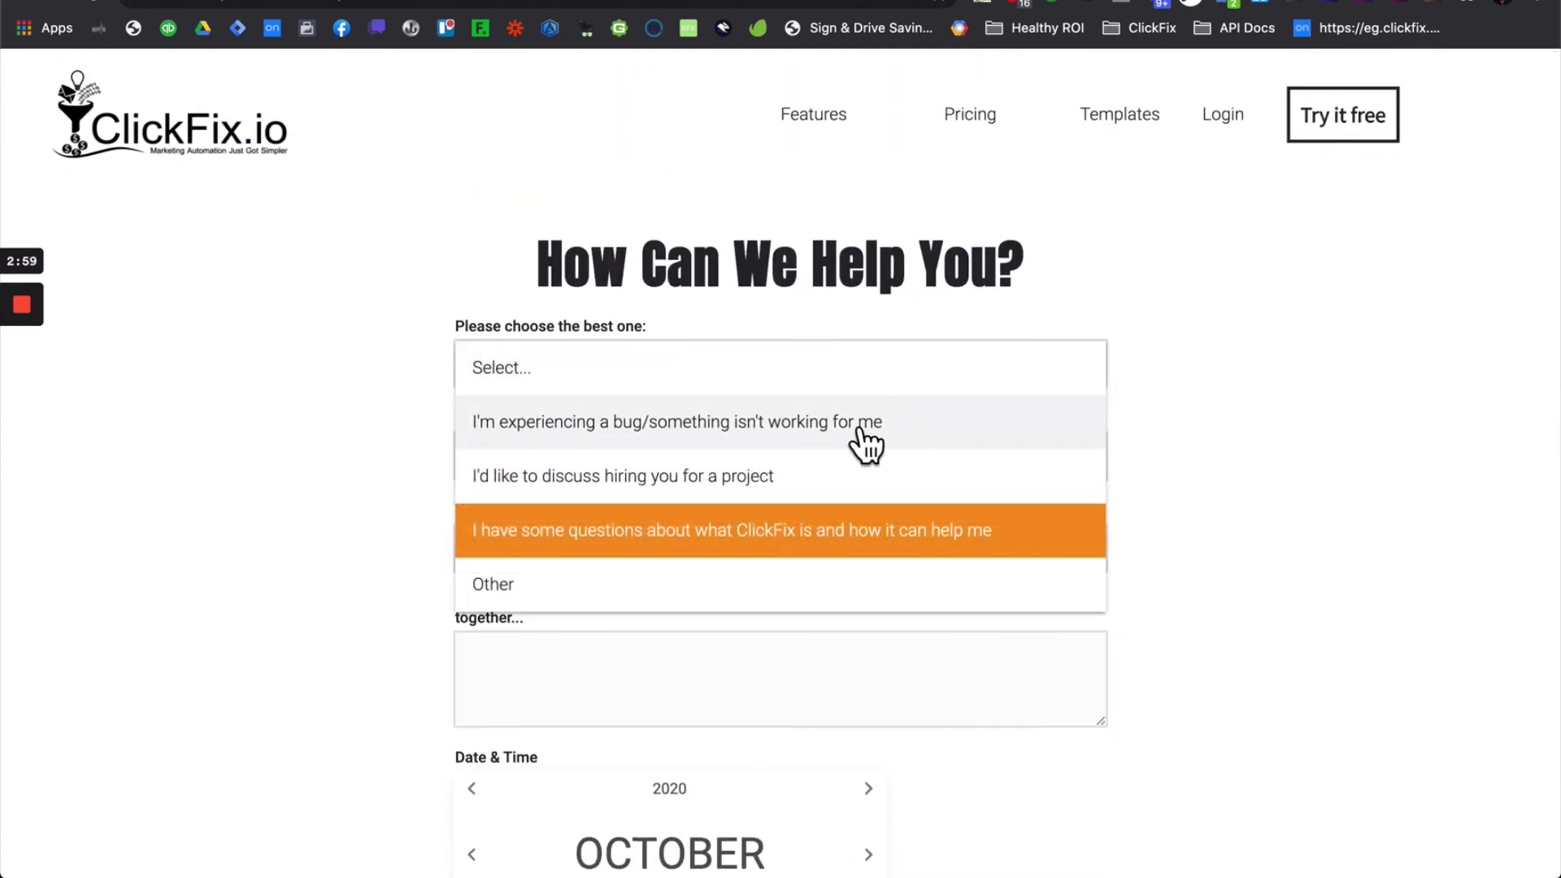
left_click(829, 446)
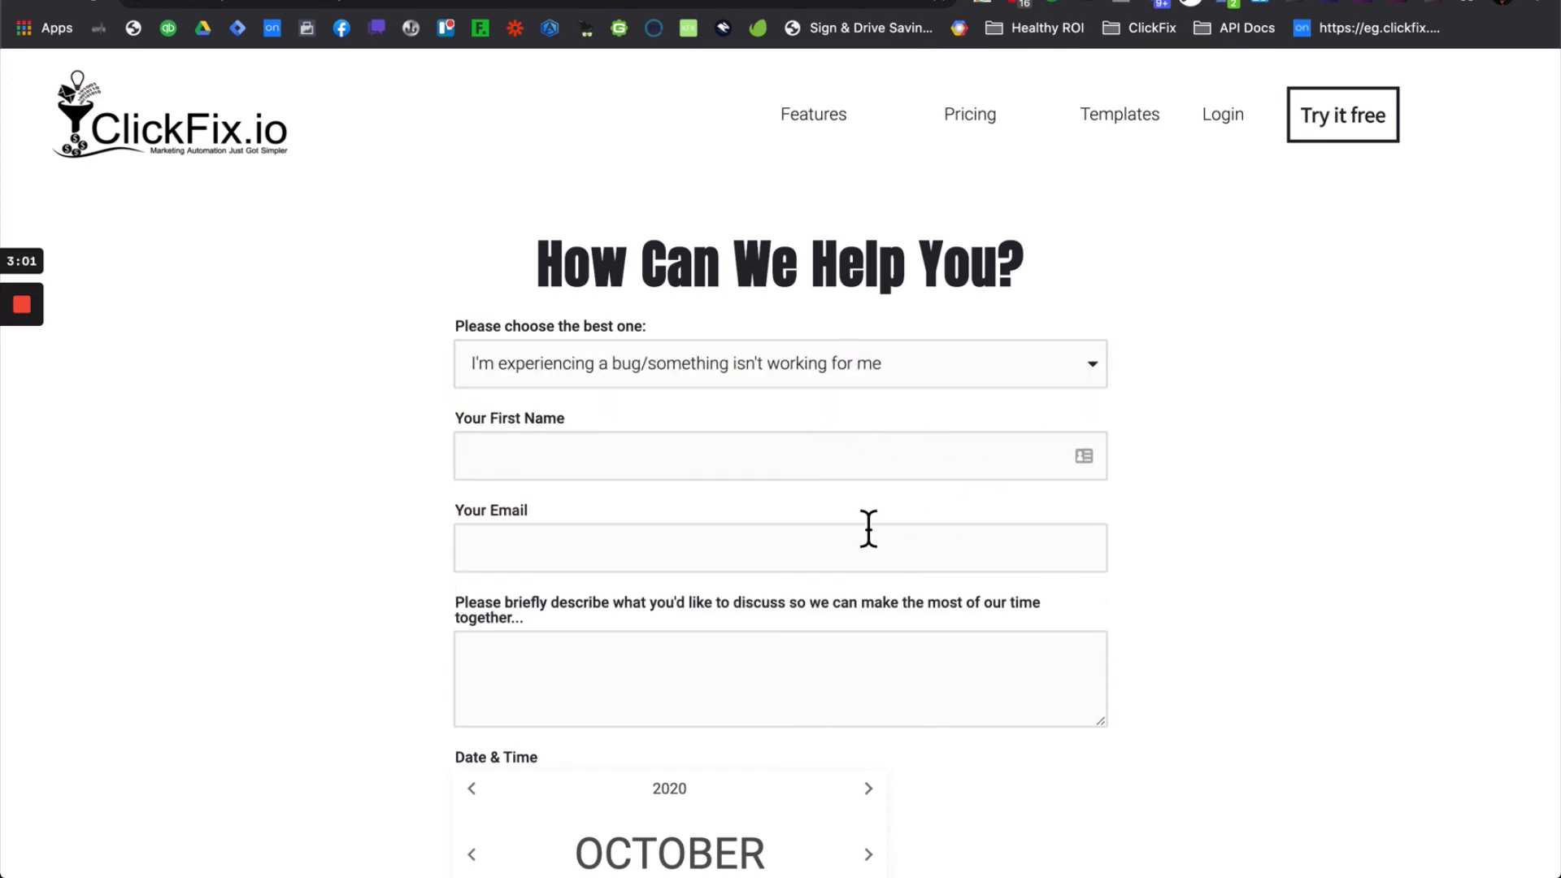
scroll(867, 529, "down", 3)
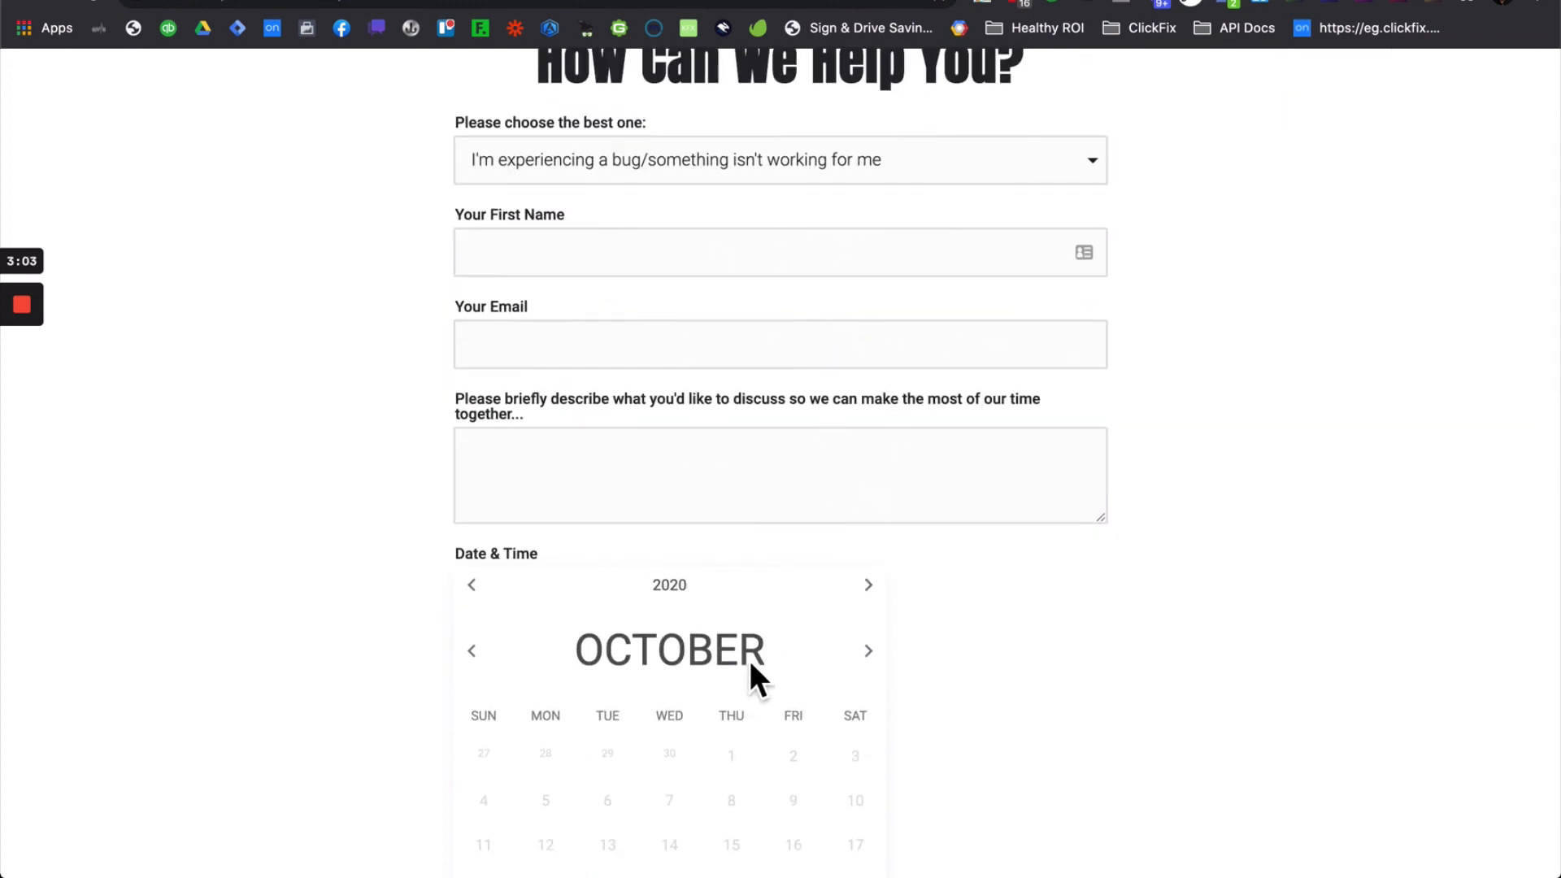
scroll(764, 642, "down", 3)
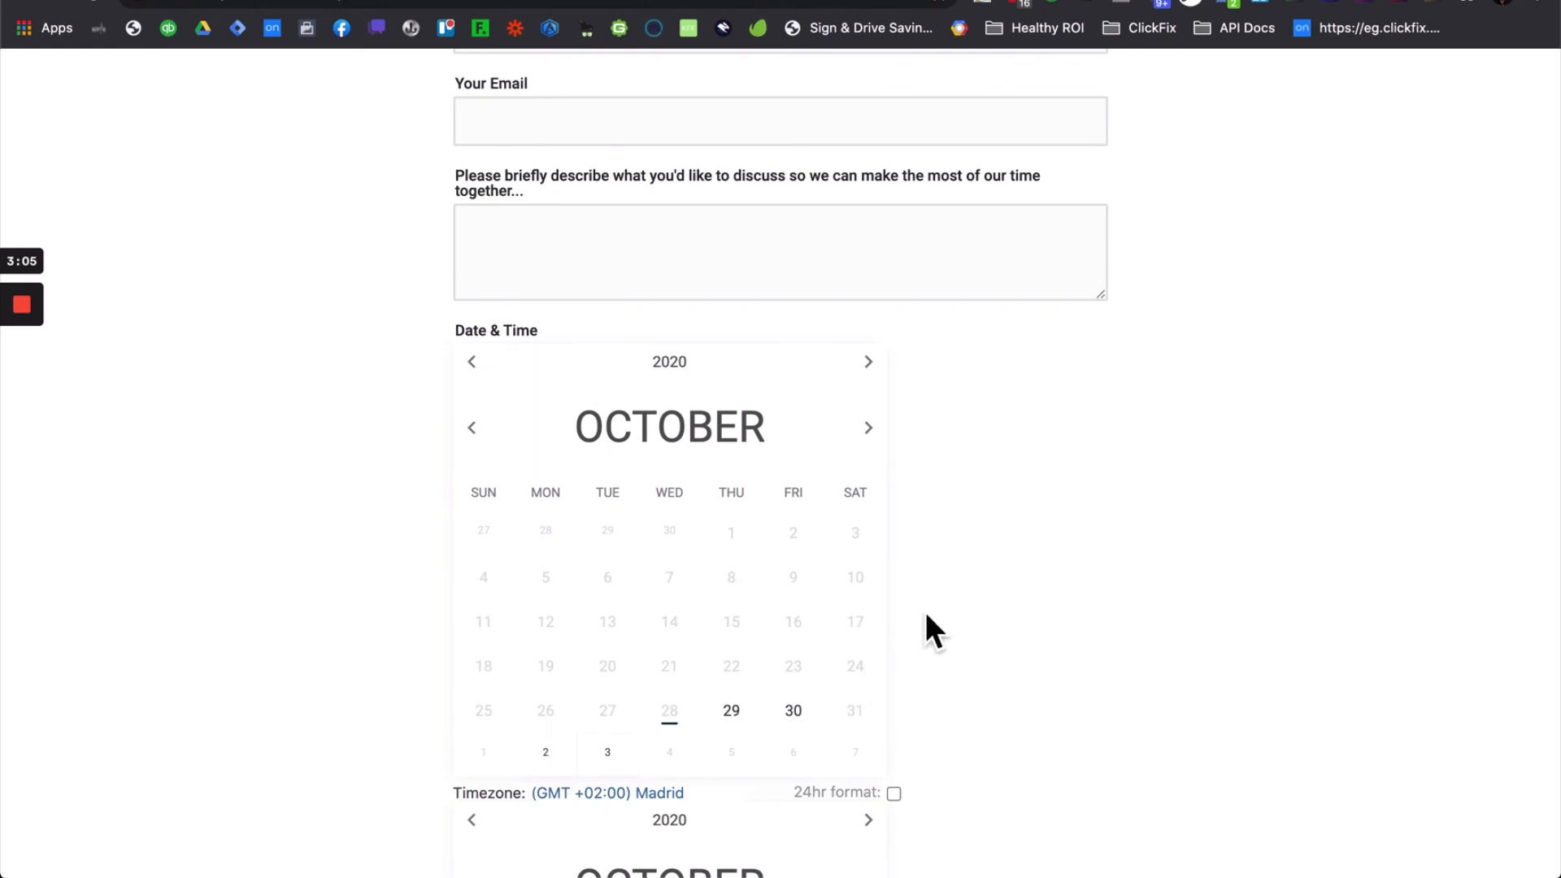
scroll(926, 615, "up", 3)
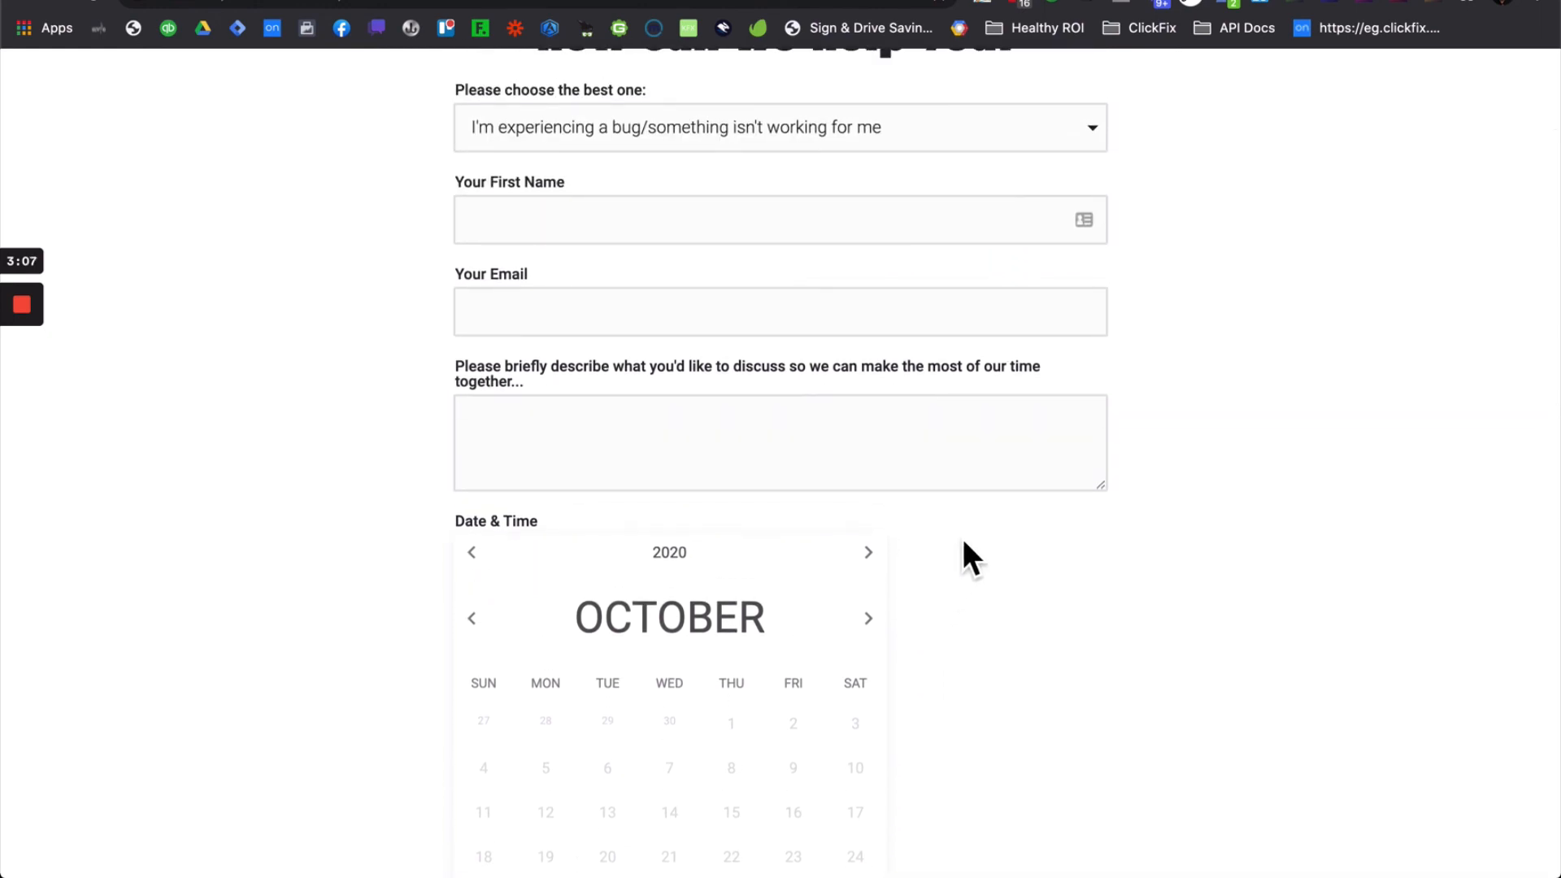
scroll(964, 543, "up", 3)
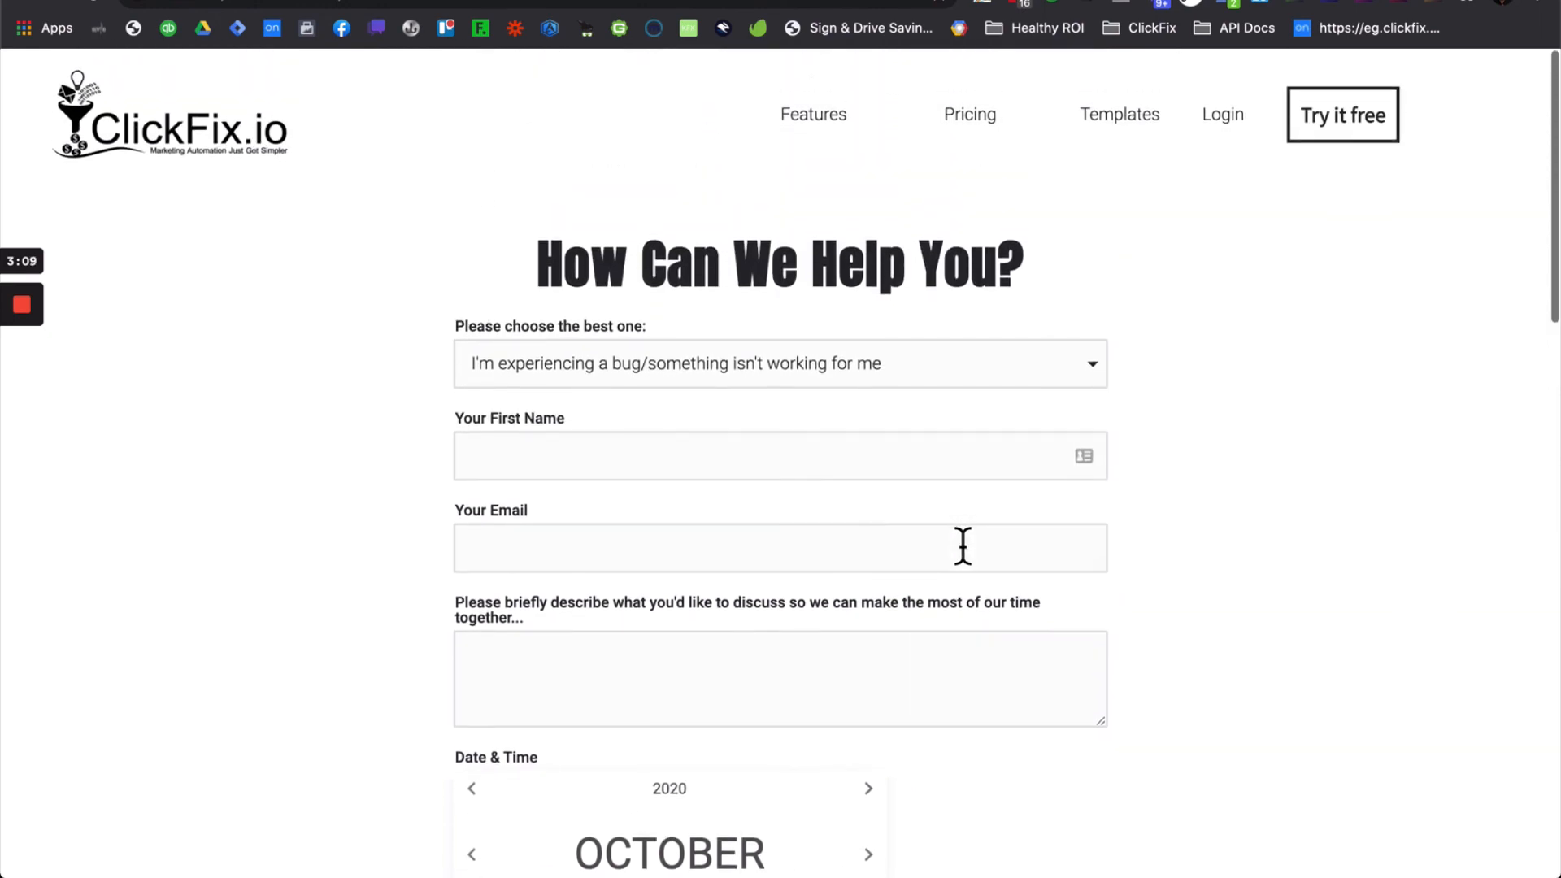